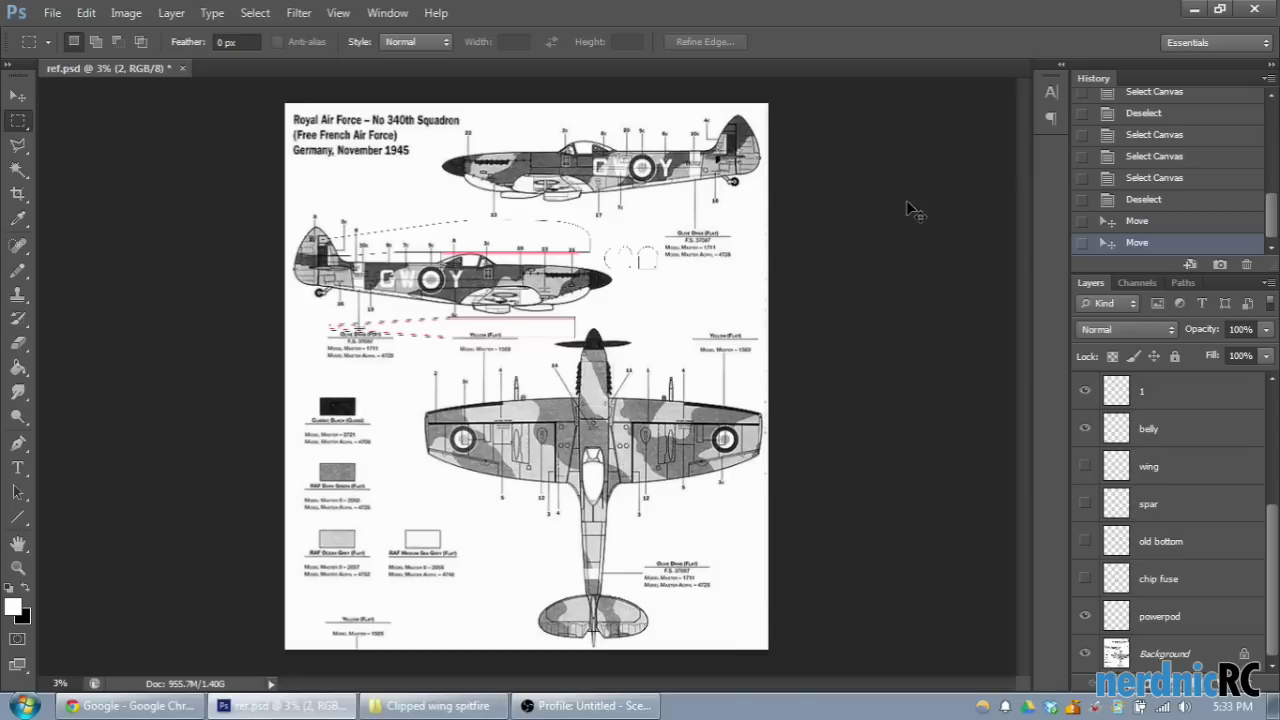
# Step: Examine the fuselage, belly and tail outlines traced over the Spitfire side view
pyautogui.hotkey('ctrl', '+')
pyautogui.hotkey('ctrl', '+')
pyautogui.hotkey('ctrl', '+')
pyautogui.hotkey('ctrl', '+')
pyautogui.scroll(5, 417, 334)
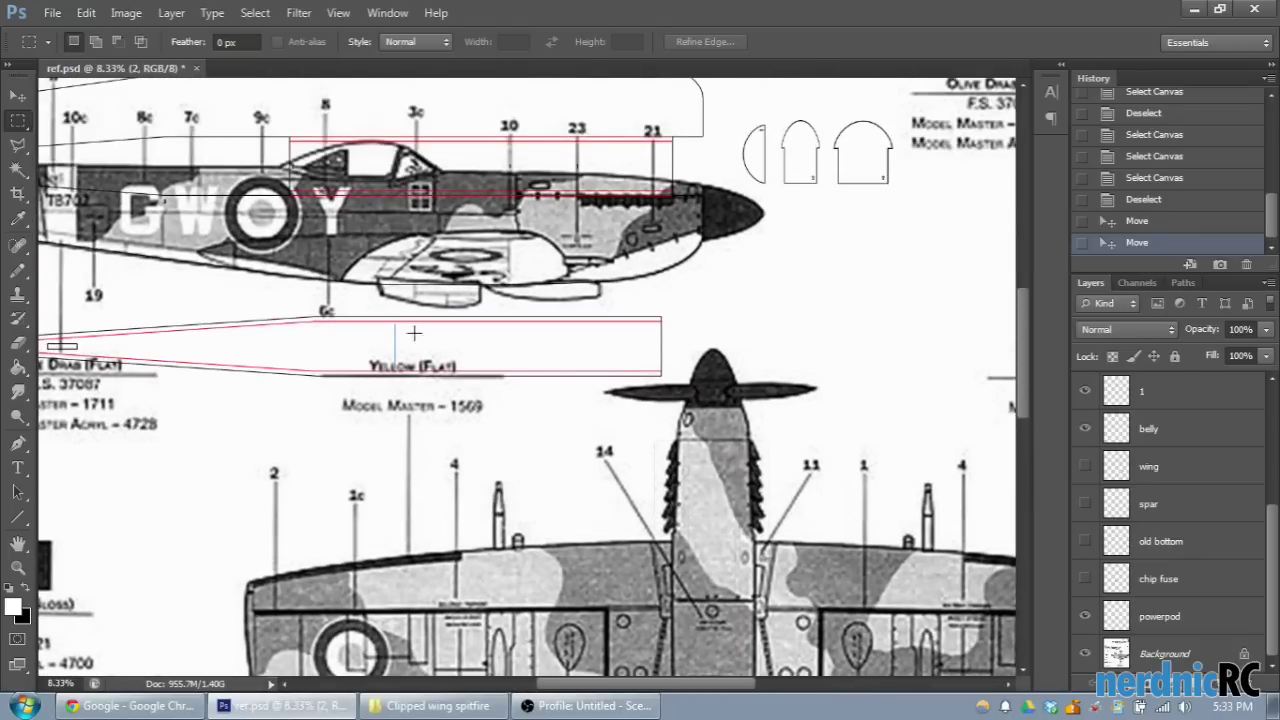
pyautogui.moveTo(621, 686); pyautogui.dragTo(522, 688)
pyautogui.scroll(3, 498, 654)
pyautogui.hotkey('ctrl', '+')
pyautogui.hotkey('ctrl', '+')
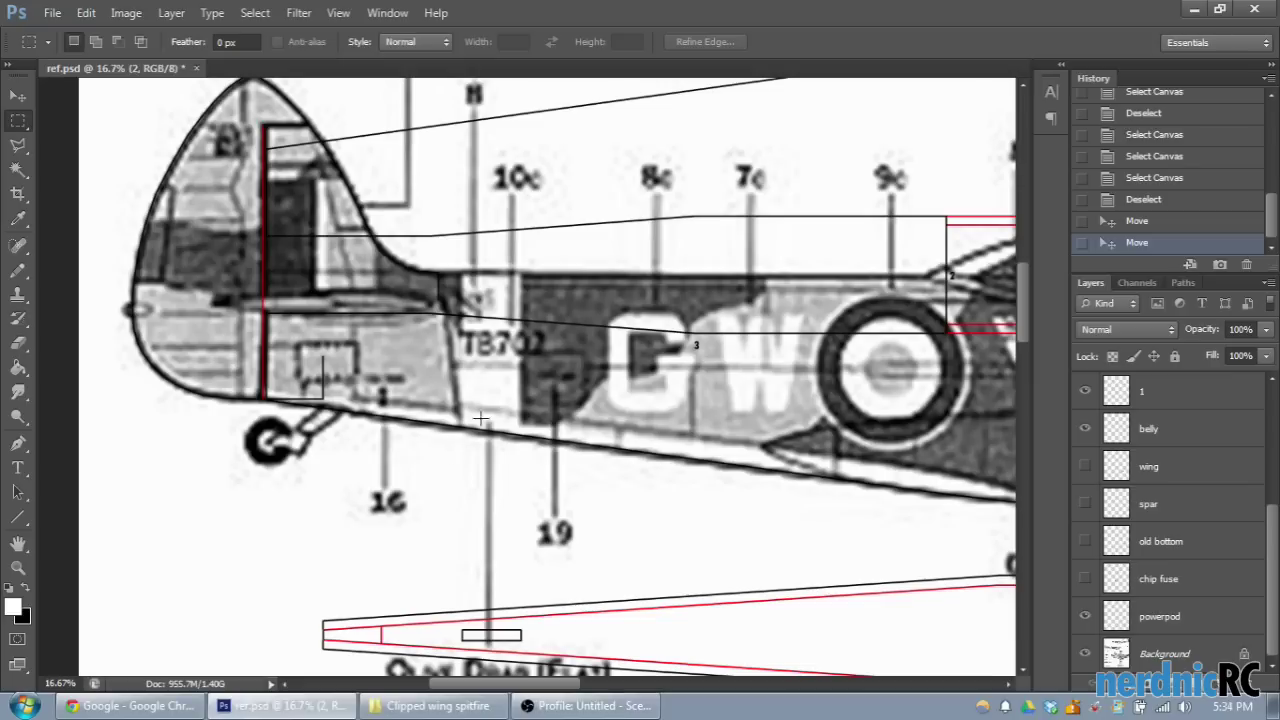
# Step: Hide layers 1, 2, 3, belly, hstab and fuse so the vstab outline stands alone over the reference drawing
pyautogui.scroll(1, 476, 436)
pyautogui.scroll(1, 1157, 486)
pyautogui.click(1085, 541)
pyautogui.click(1085, 504)
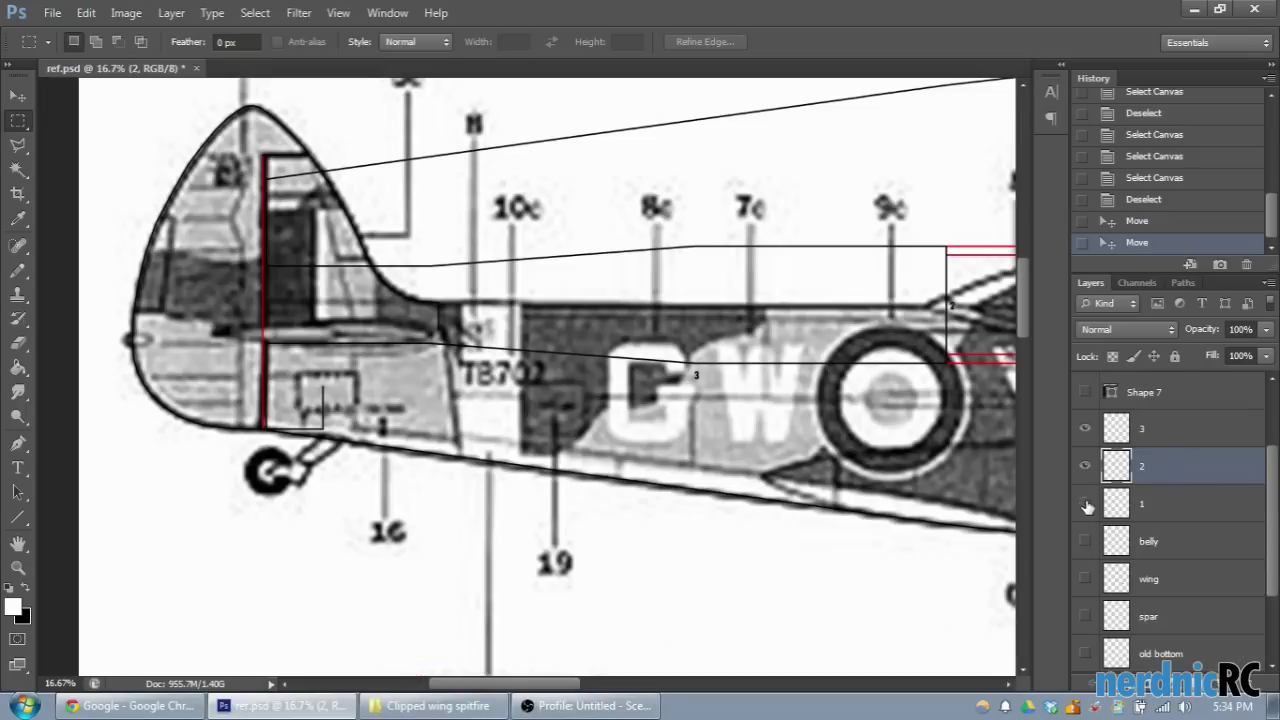
pyautogui.click(1085, 466)
pyautogui.click(1085, 428)
pyautogui.scroll(-2, 1097, 470)
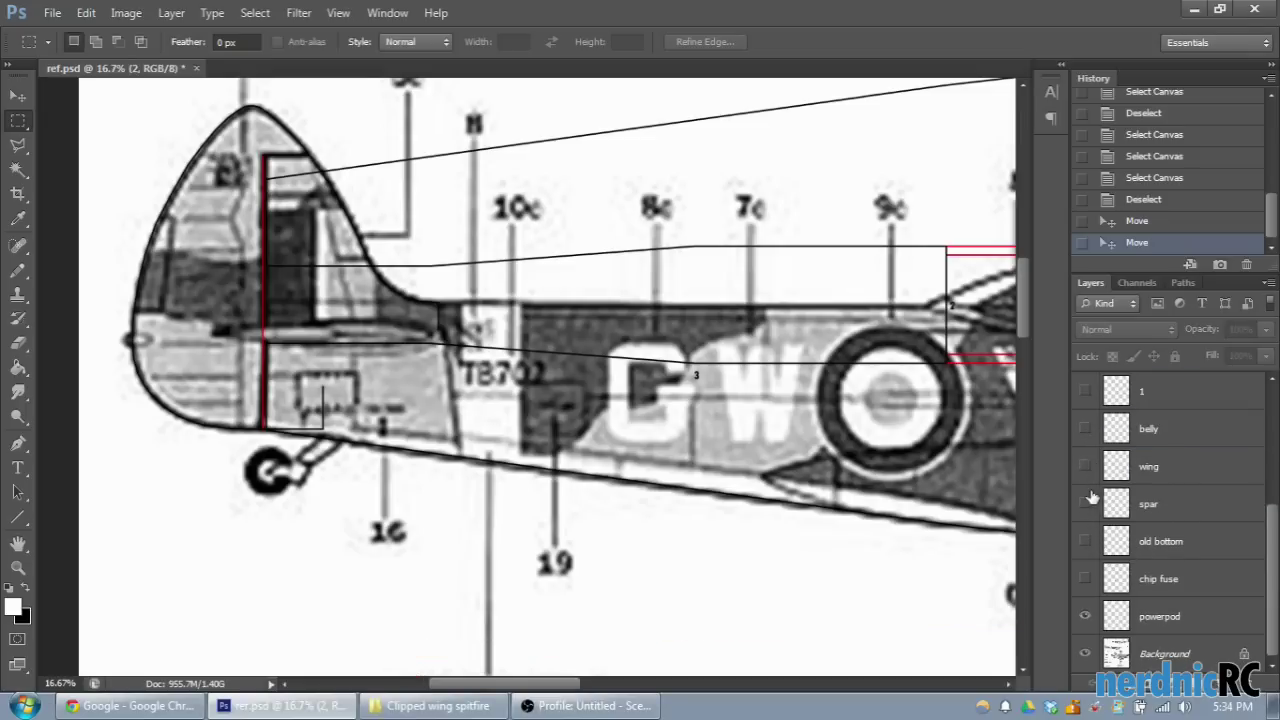
pyautogui.scroll(2, 1108, 508)
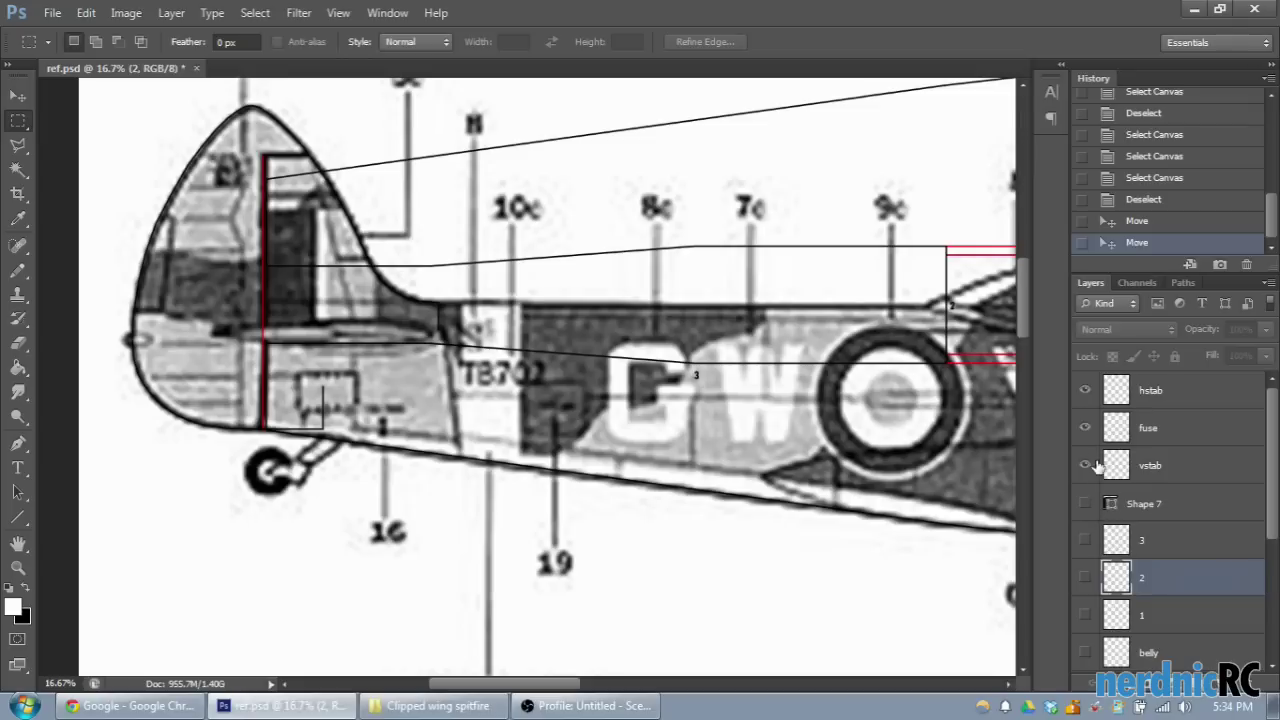
pyautogui.click(1086, 430)
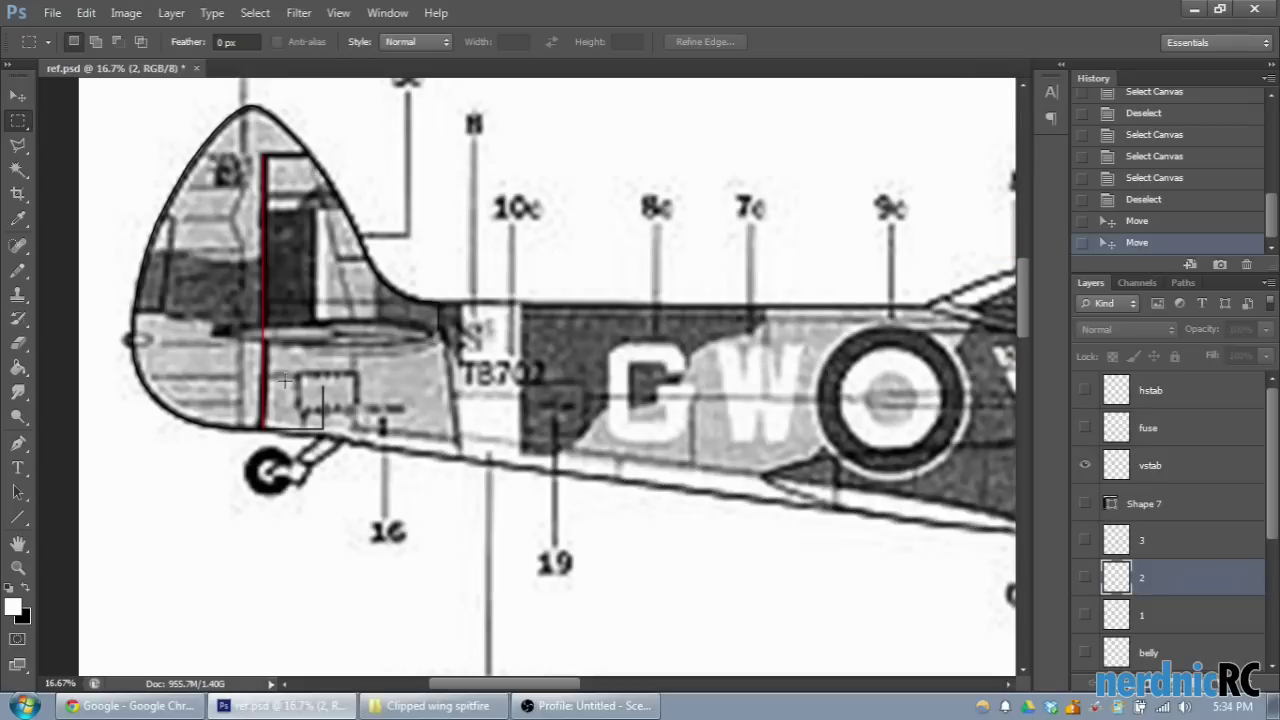
# Step: Hide the powerpod and Background layers to inspect the bare vertical stabilizer outline, and show the Background again
pyautogui.scroll(-2, 1160, 560)
pyautogui.click(1085, 653)
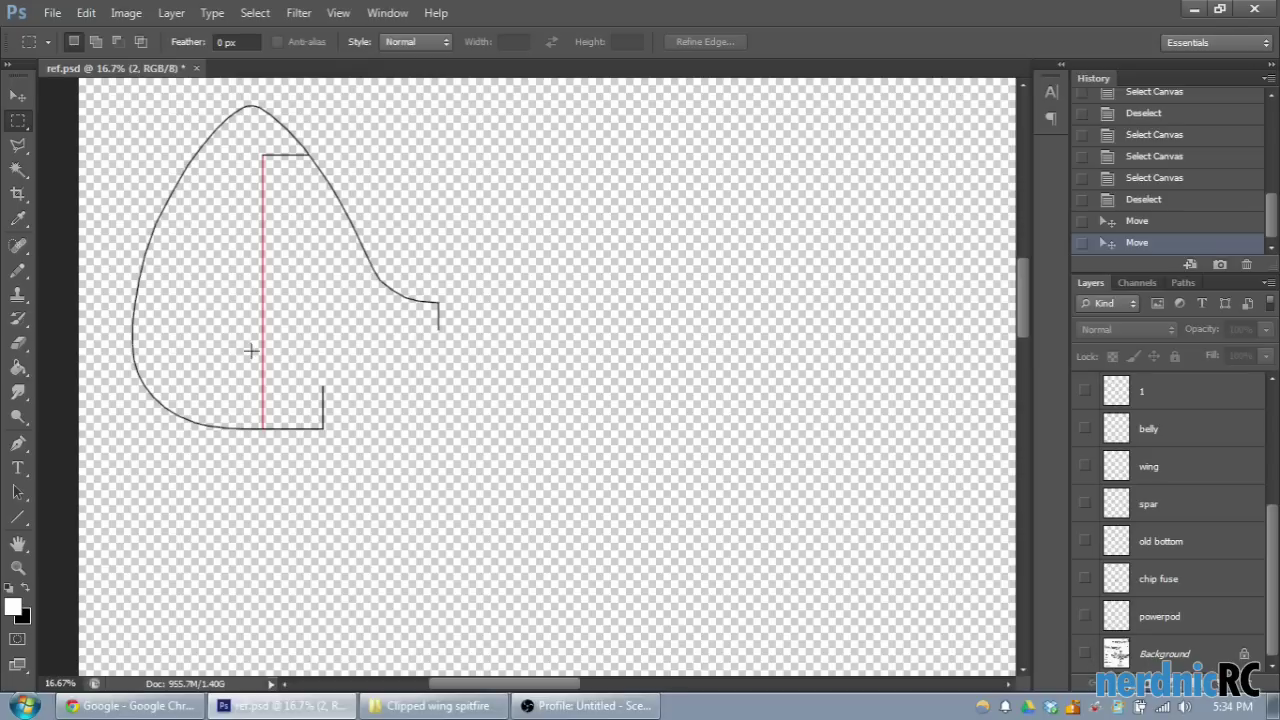
pyautogui.click(1085, 654)
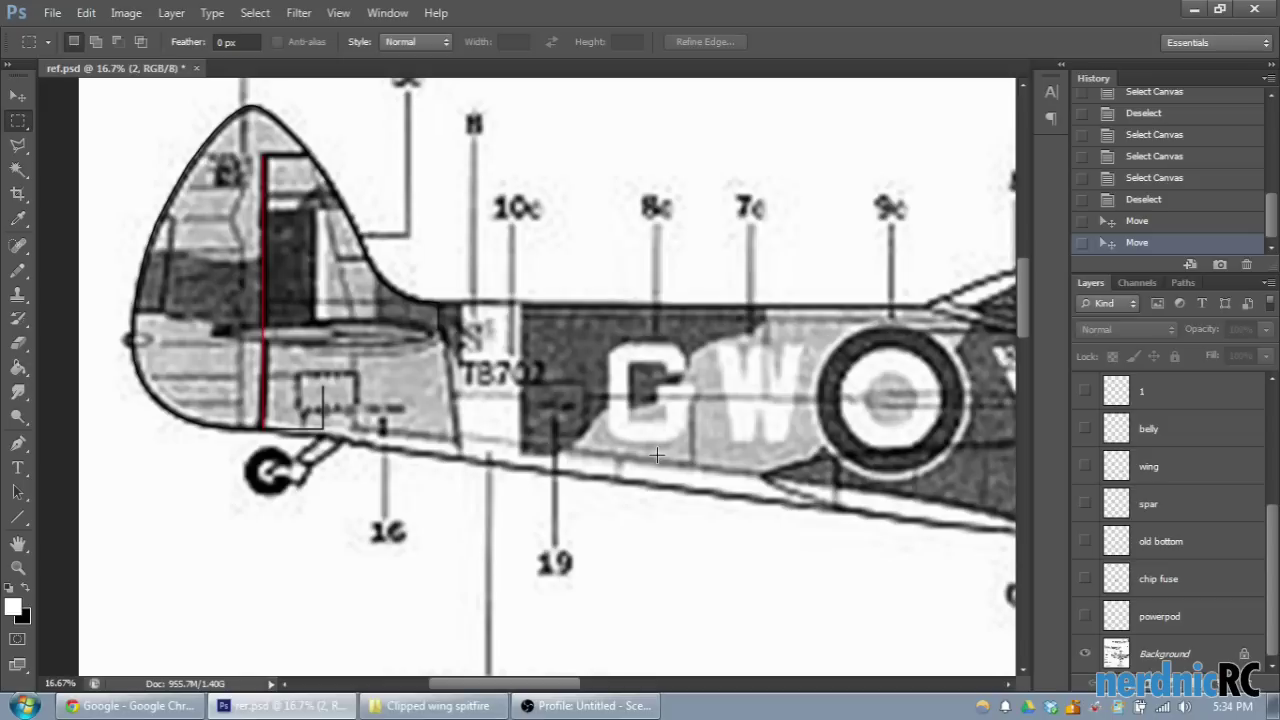
# Step: Show the hstab and fuse layers again over the tail area
pyautogui.hotkey('ctrl', '+')
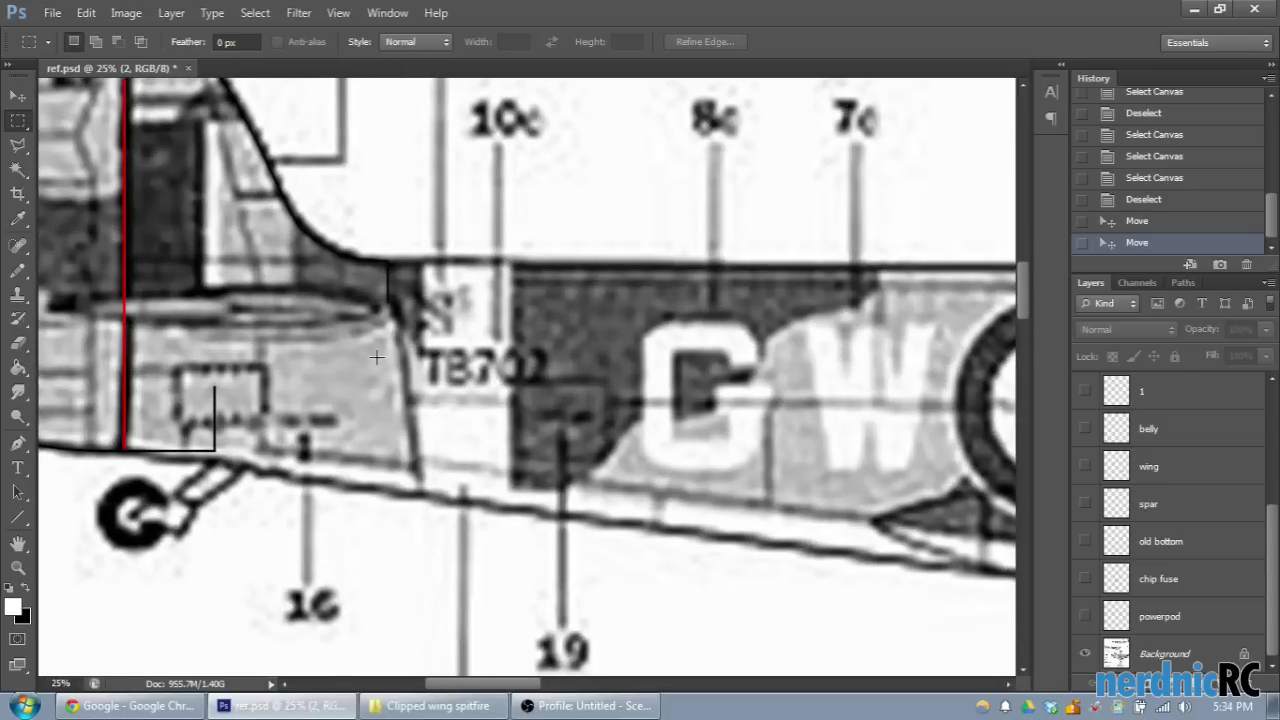
pyautogui.scroll(1, 656, 453)
pyautogui.moveTo(537, 683); pyautogui.dragTo(500, 683)
pyautogui.scroll(1, 463, 683)
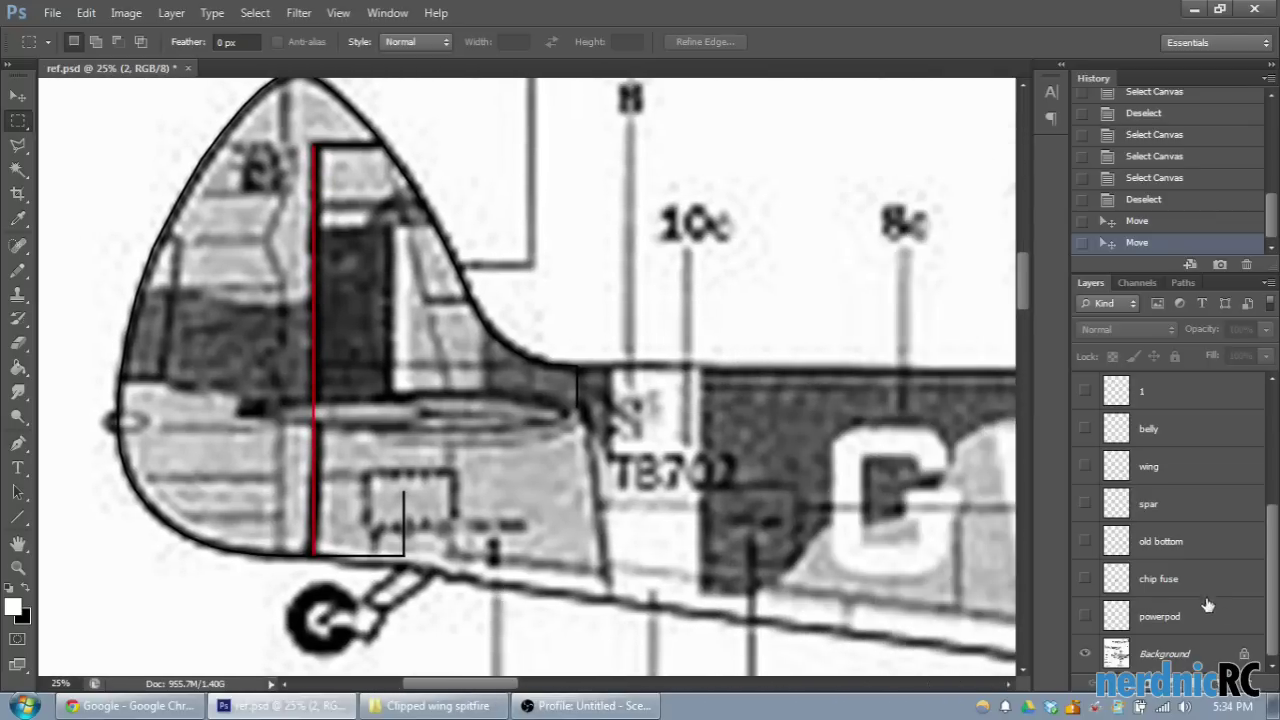
pyautogui.scroll(1, 1172, 548)
pyautogui.scroll(5, 1172, 532)
pyautogui.click(1085, 390)
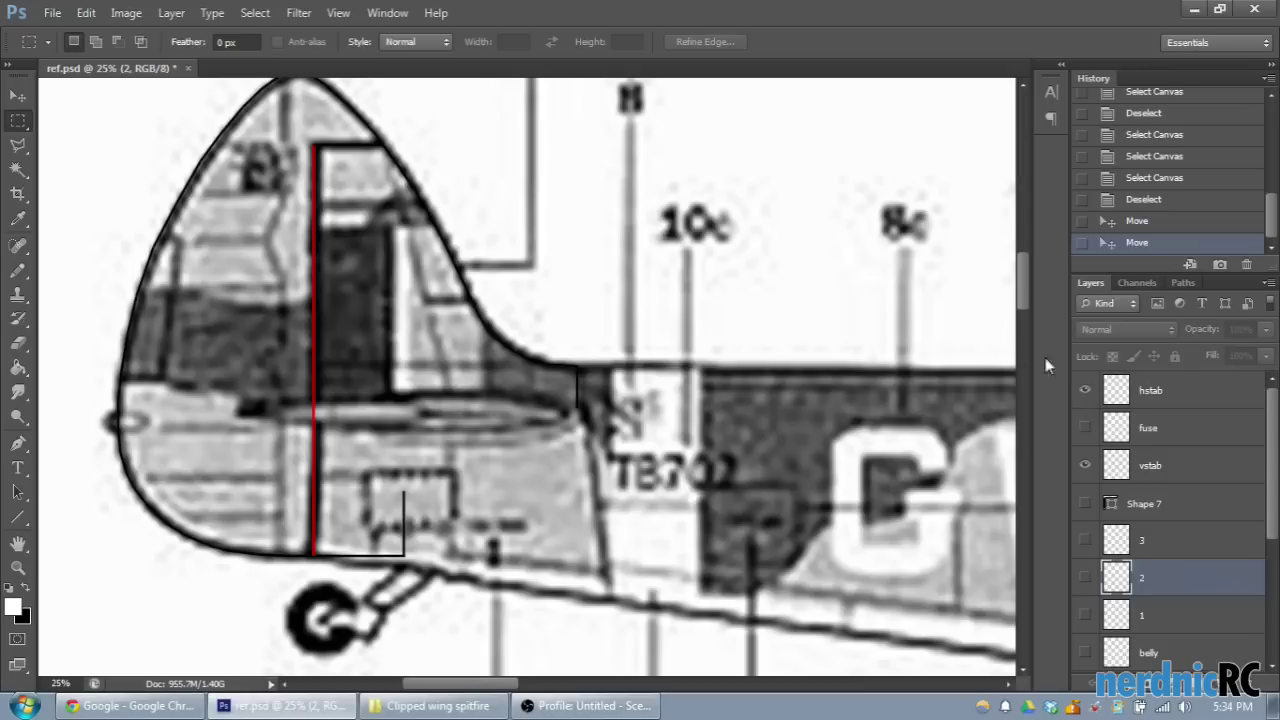
pyautogui.click(1085, 427)
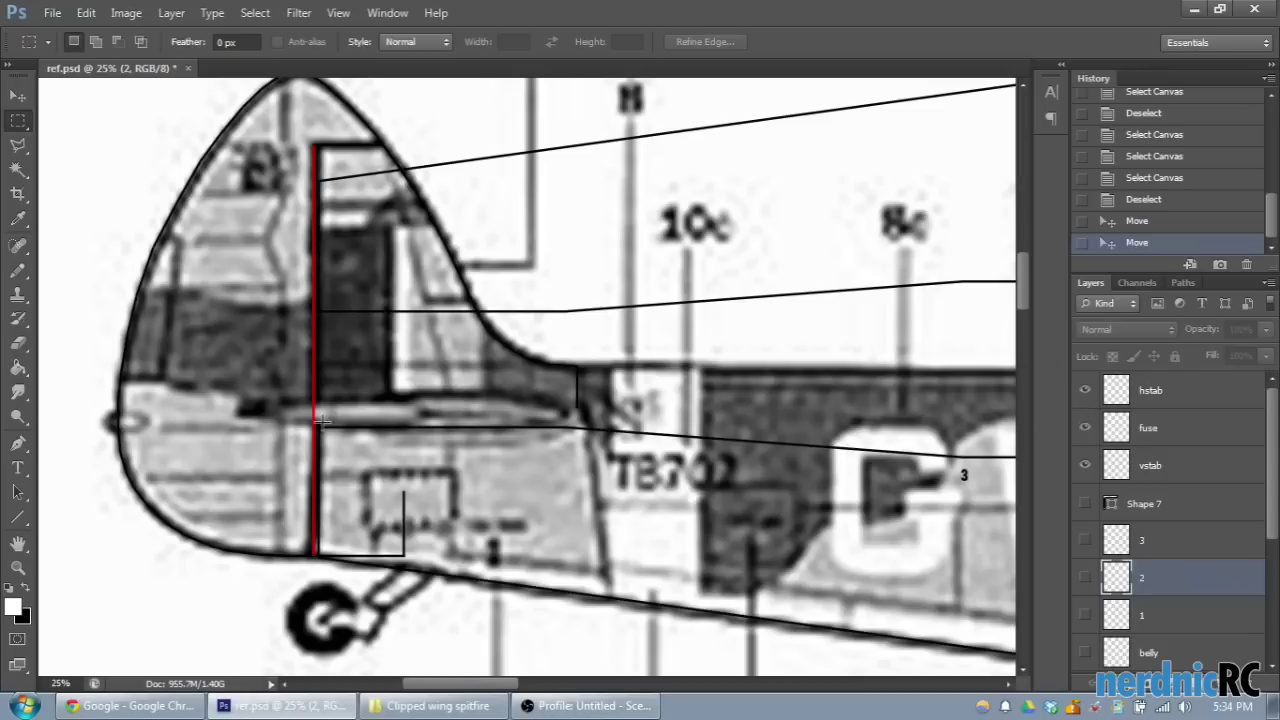
# Step: With the Line tool at 10 px weight, draw the stabilizer slot's short front edge and its 1389 px horizontal upper edge across the hinge line
pyautogui.scroll(1, 518, 398)
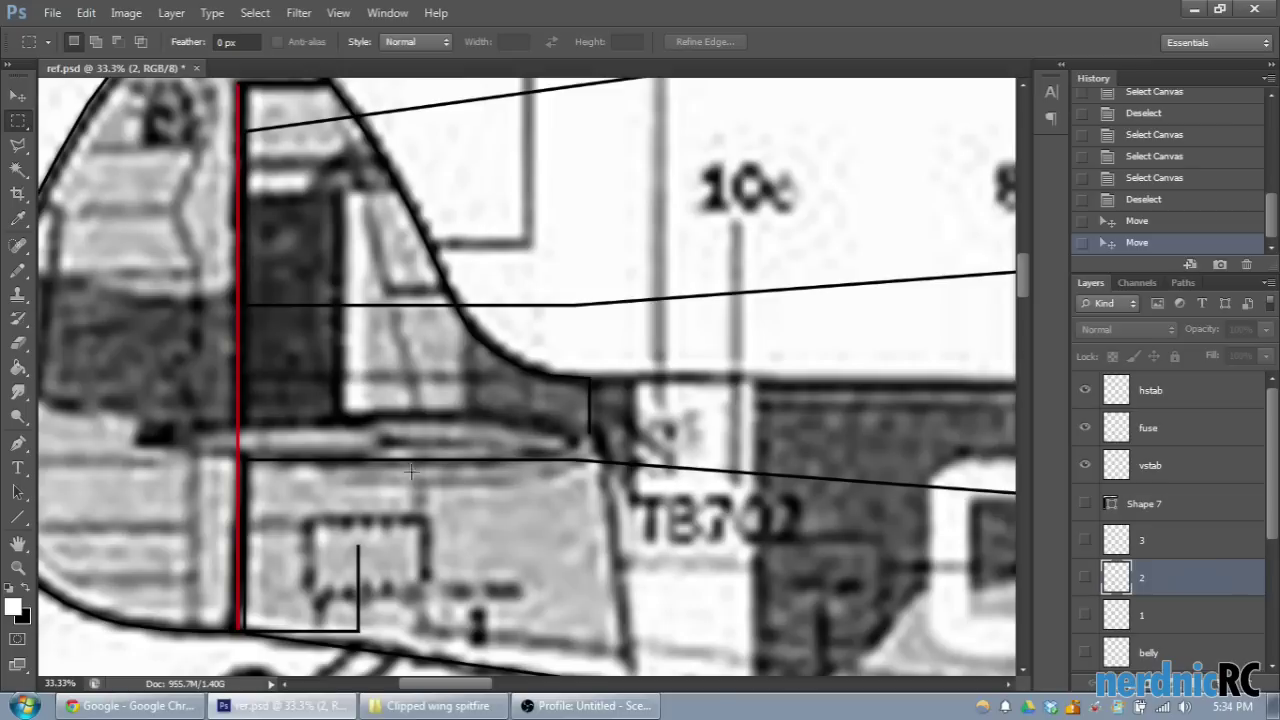
pyautogui.scroll(1, 255, 470)
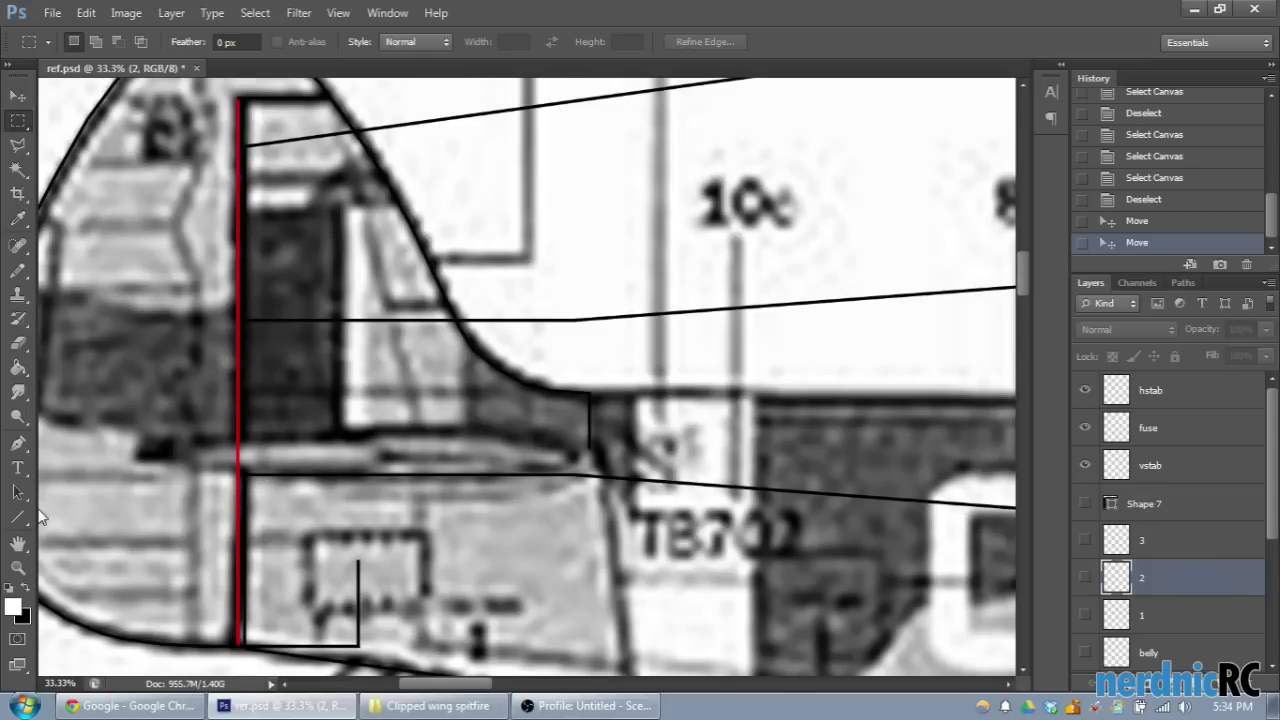
pyautogui.click(18, 517)
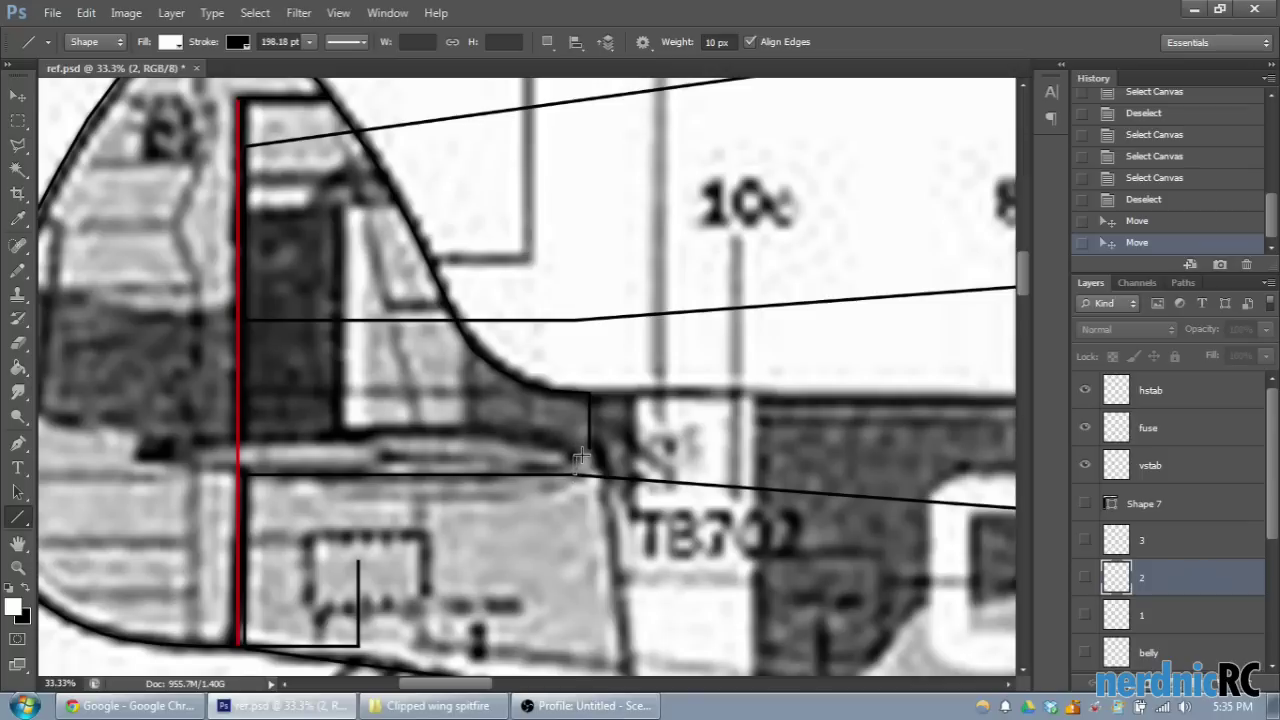
pyautogui.moveTo(580, 458)
pyautogui.mouseDown()
pyautogui.moveTo(584, 448)
pyautogui.moveTo(140, 452)
pyautogui.mouseUp()
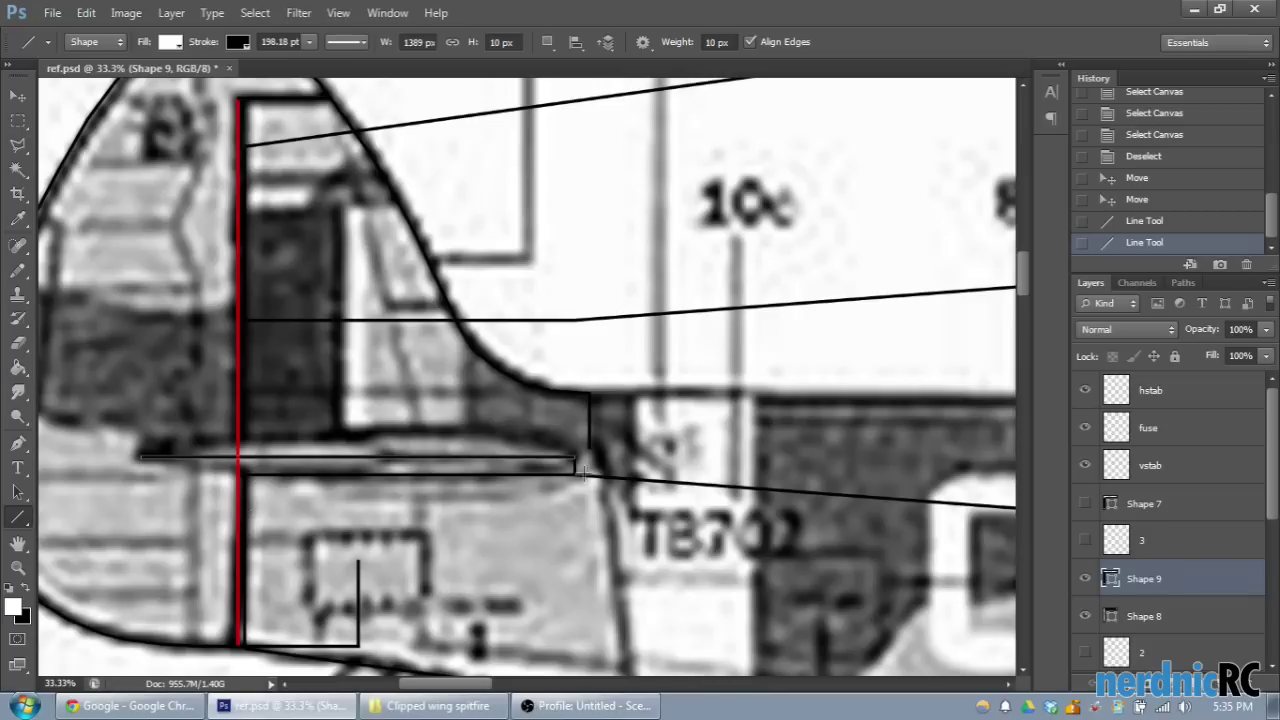
# Step: Extend the fin's front edge downward with a vertical line about 48 px long and nudge it into alignment
pyautogui.hotkey('ctrl', '+')
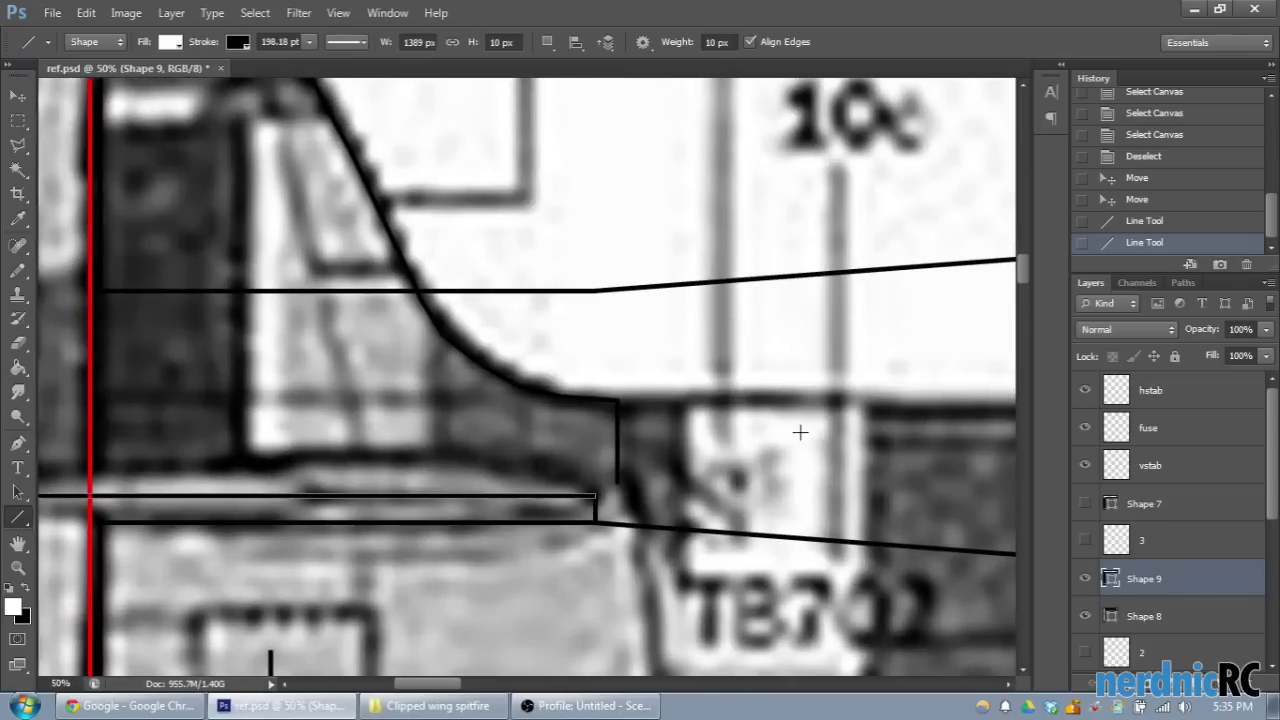
pyautogui.scroll(1, 770, 438)
pyautogui.moveTo(452, 686); pyautogui.dragTo(443, 686)
pyautogui.scroll(-2, 690, 440)
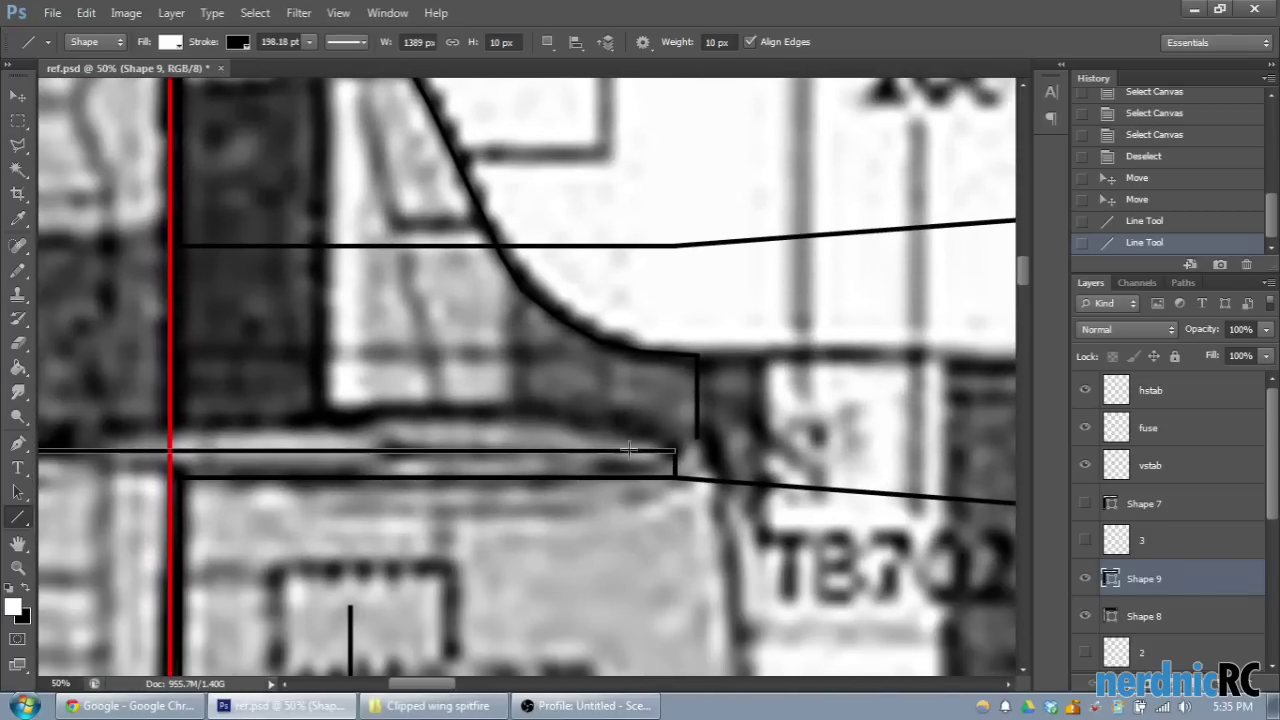
pyautogui.hotkey('ctrl', '+')
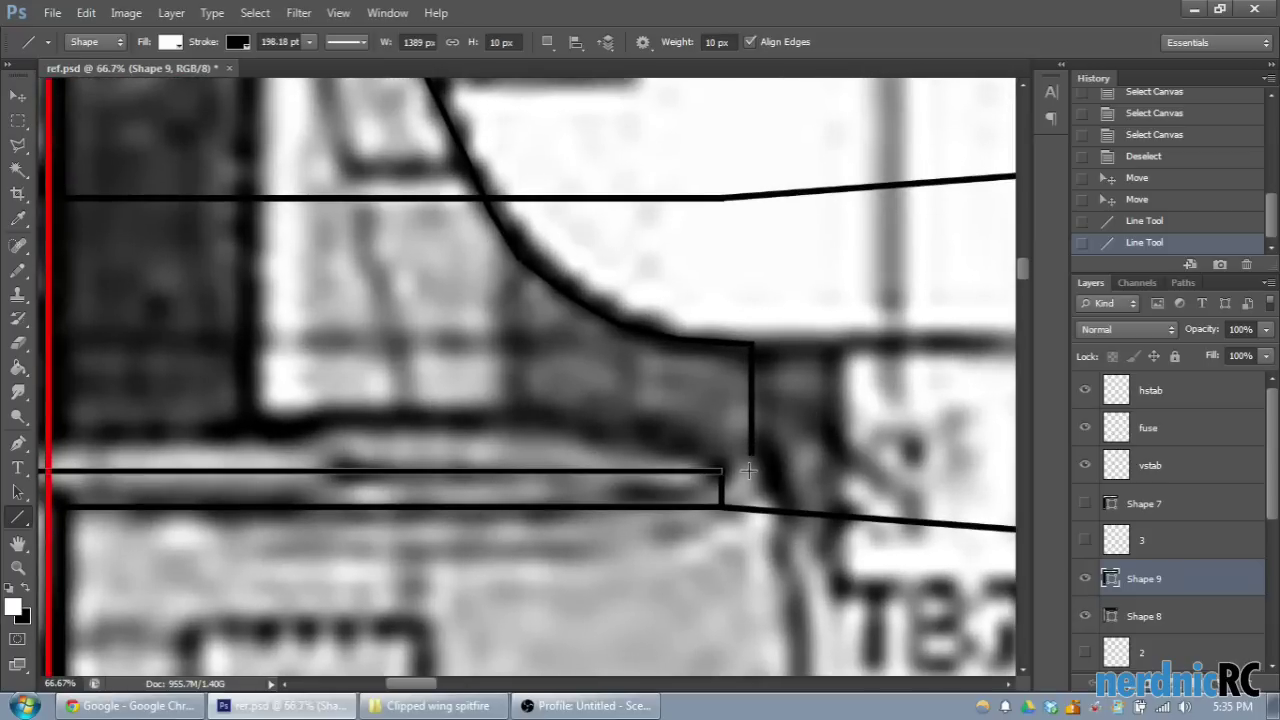
pyautogui.moveTo(751, 466); pyautogui.dragTo(752, 434)
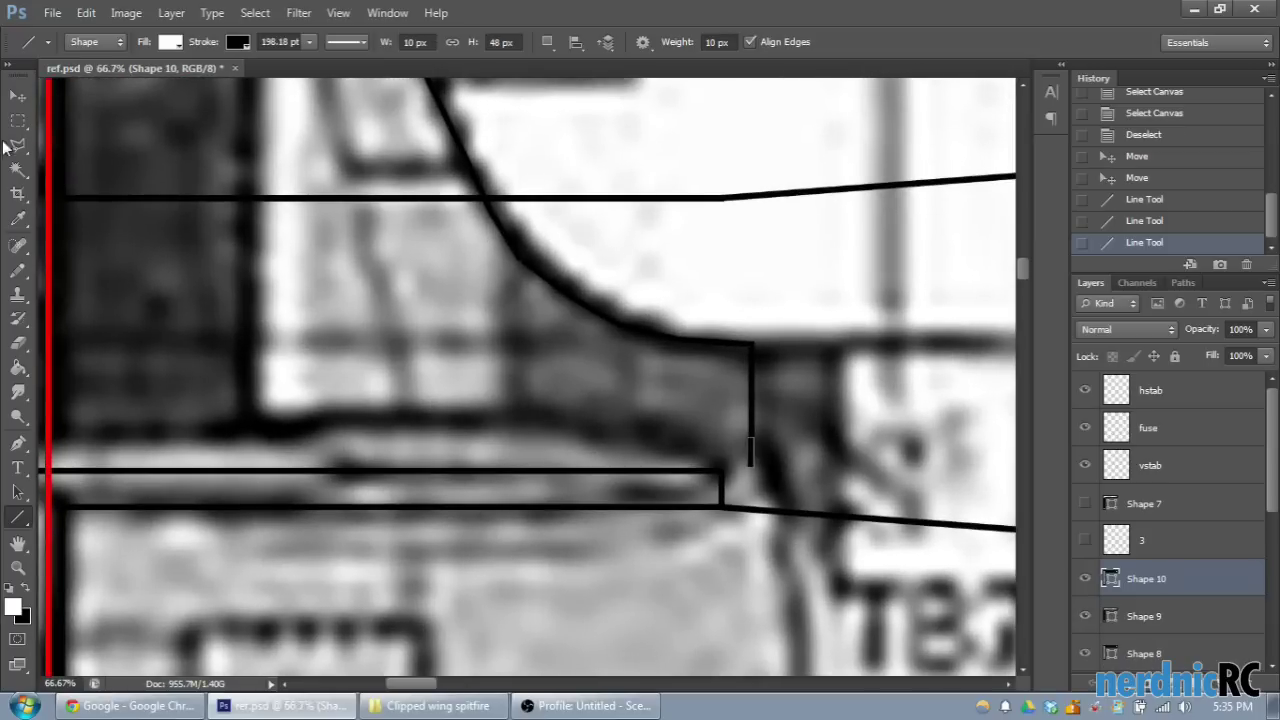
pyautogui.click(17, 97)
pyautogui.press('Left')
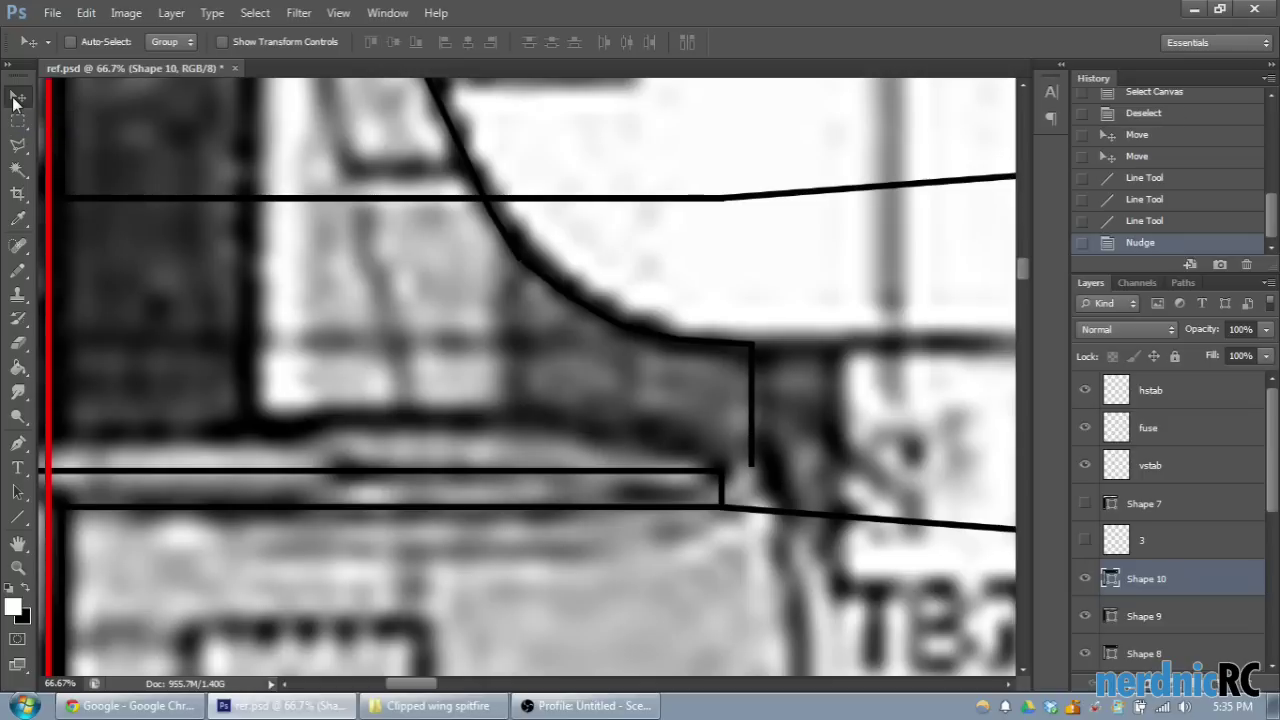
# Step: Draw a horizontal line about 480 px long from the lower end of the fin's front edge toward the tail
pyautogui.click(18, 343)
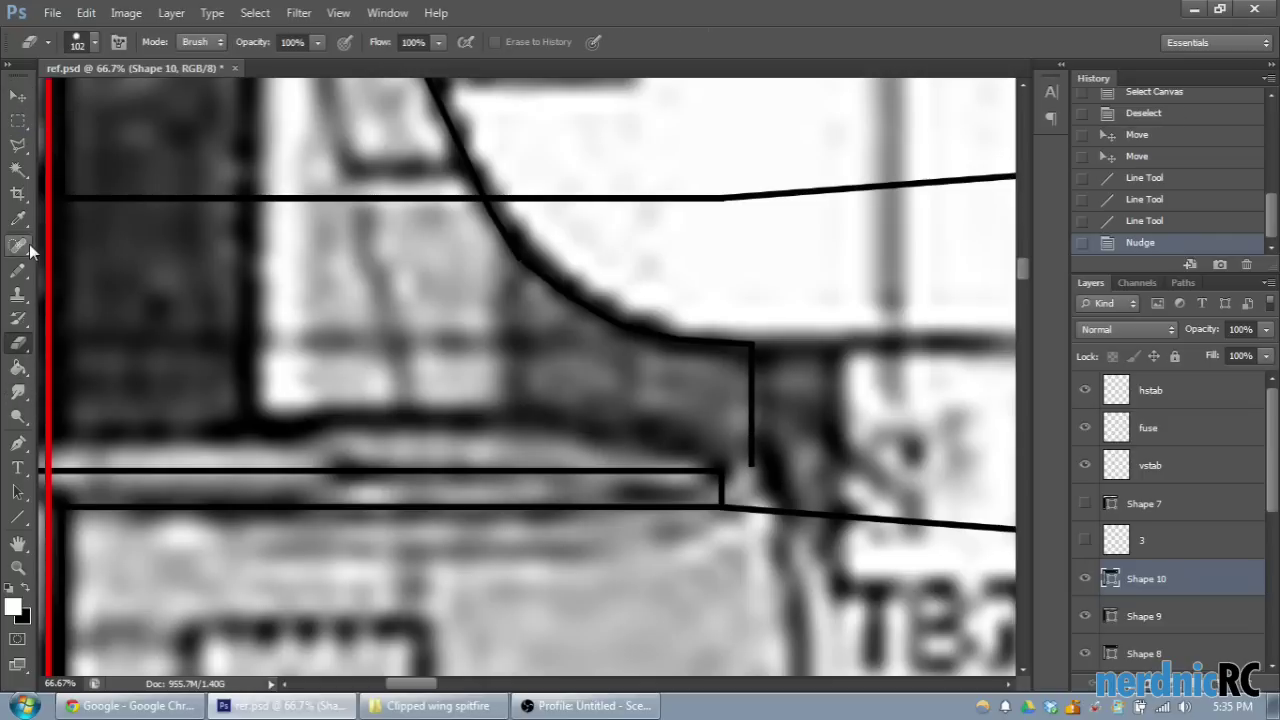
pyautogui.click(18, 517)
pyautogui.moveTo(751, 463); pyautogui.dragTo(449, 463)
# Step: Continue the fin's lower edge down to the fuselage line, along it toward the tail, and back up to the slot's upper edge
pyautogui.scroll(-1, 529, 413)
pyautogui.scroll(-3, 529, 413)
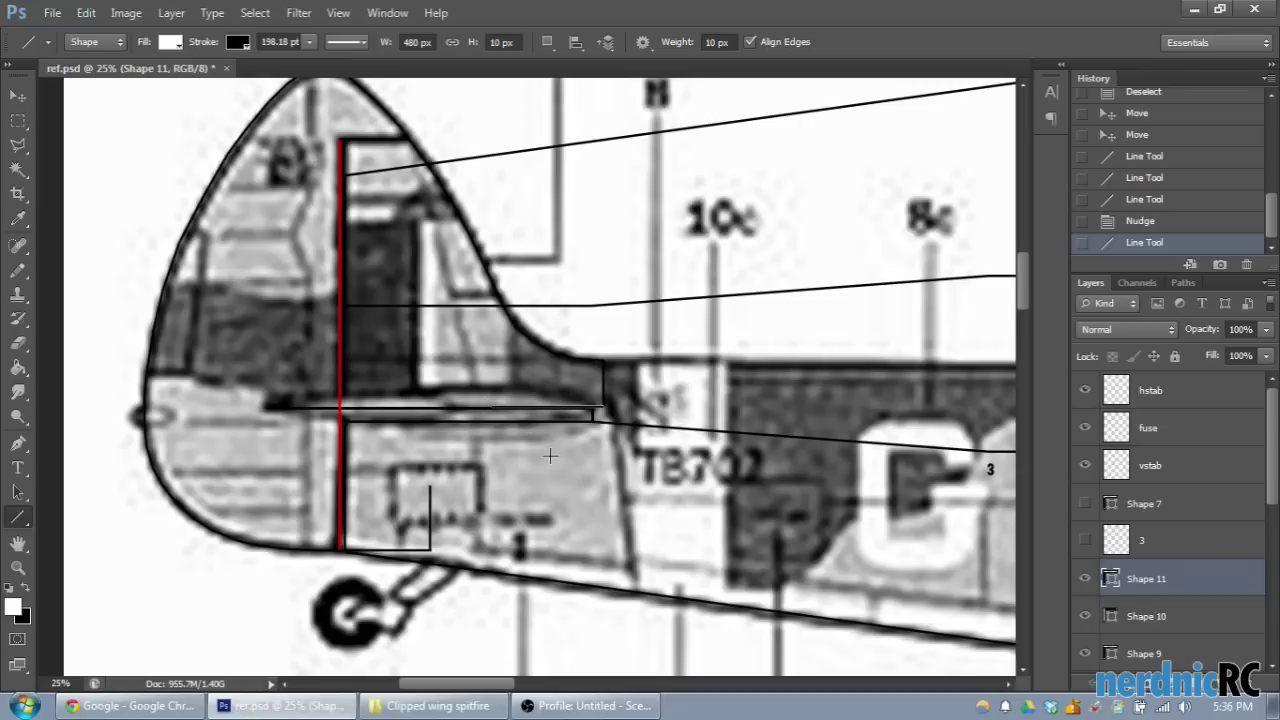
pyautogui.scroll(2, 512, 380)
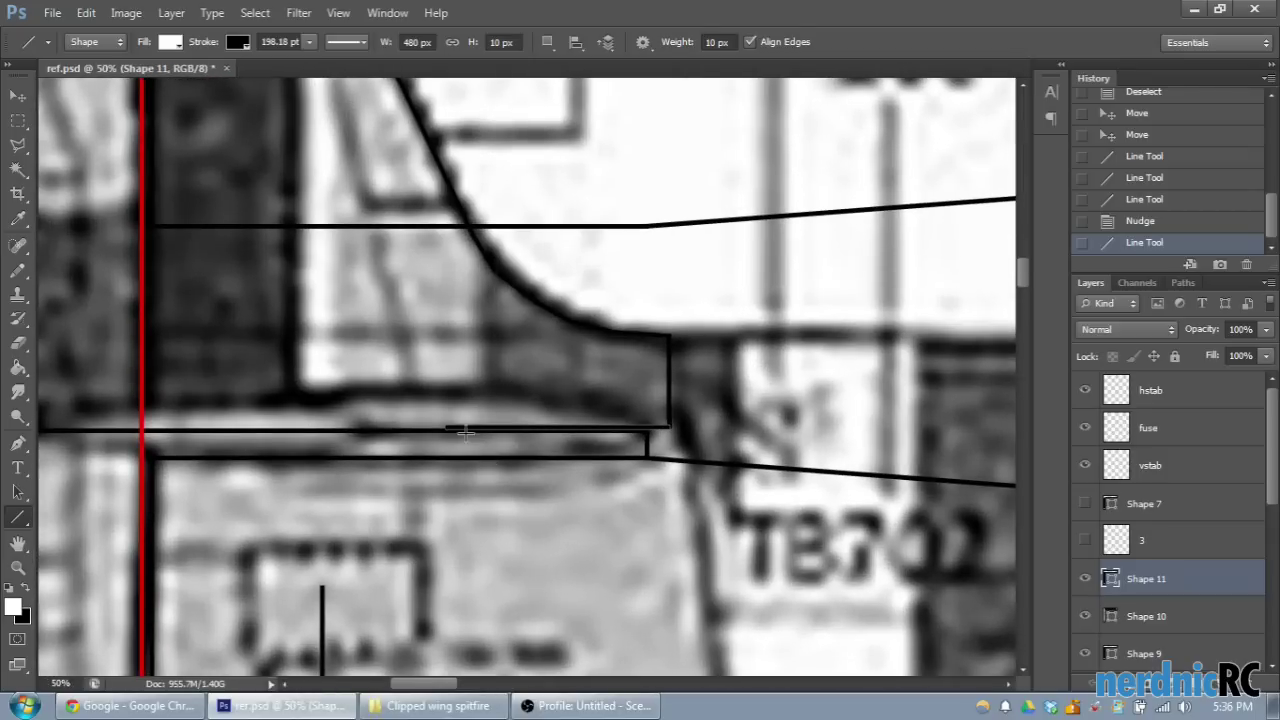
pyautogui.scroll(1, 543, 390)
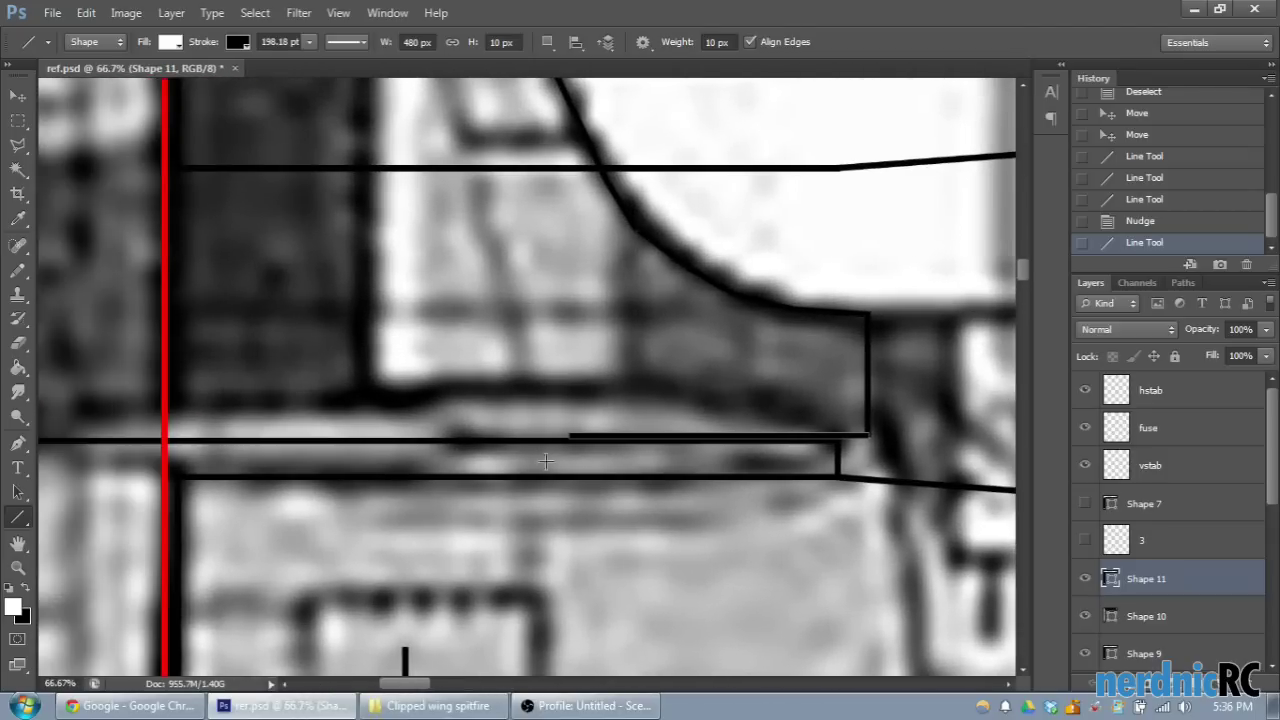
pyautogui.moveTo(569, 433); pyautogui.dragTo(402, 470)
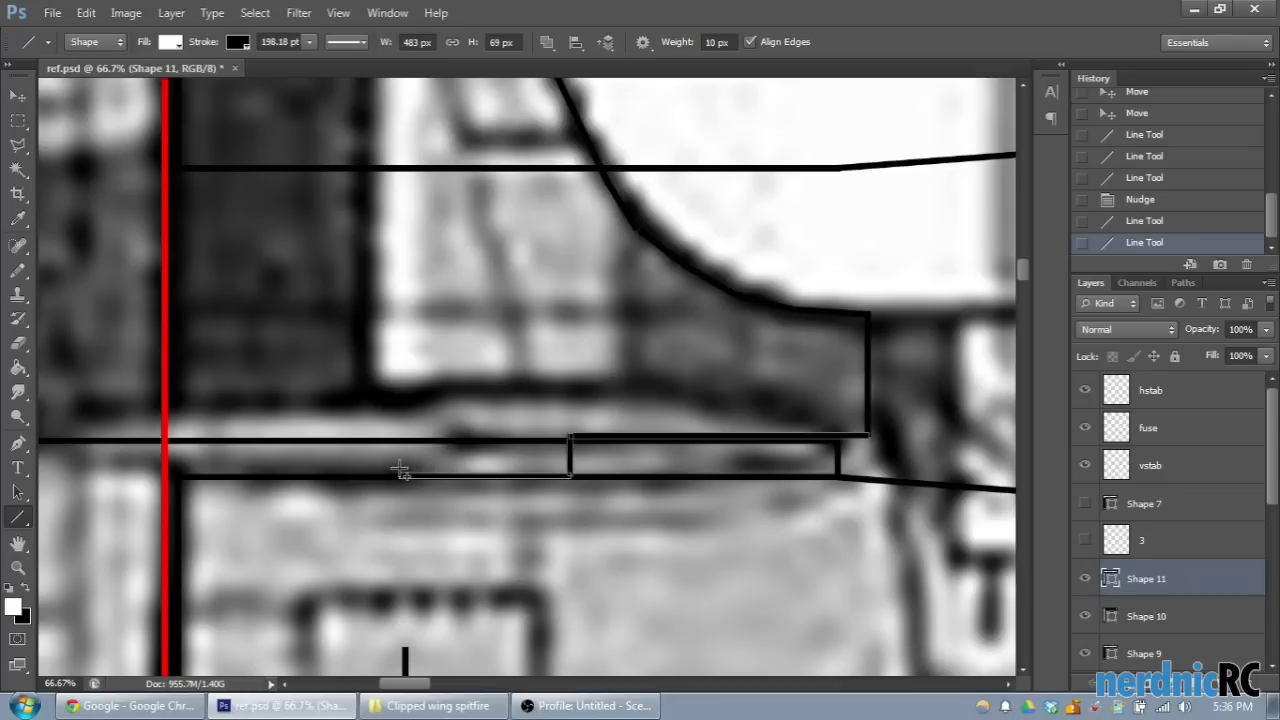
pyautogui.moveTo(397, 470)
pyautogui.mouseDown()
pyautogui.moveTo(376, 475)
pyautogui.moveTo(376, 440)
pyautogui.mouseUp()
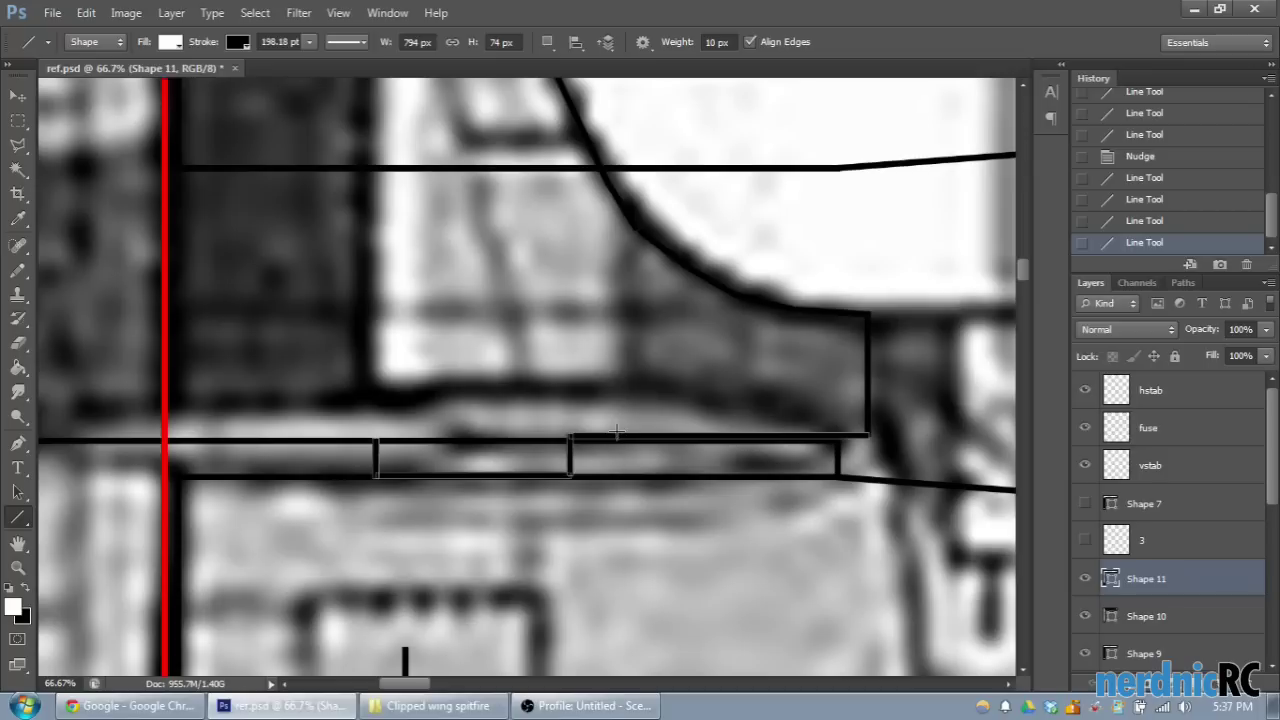
pyautogui.moveTo(603, 434); pyautogui.dragTo(480, 437)
pyautogui.moveTo(403, 432)
pyautogui.mouseDown()
pyautogui.moveTo(352, 436)
pyautogui.moveTo(428, 434)
pyautogui.mouseUp()
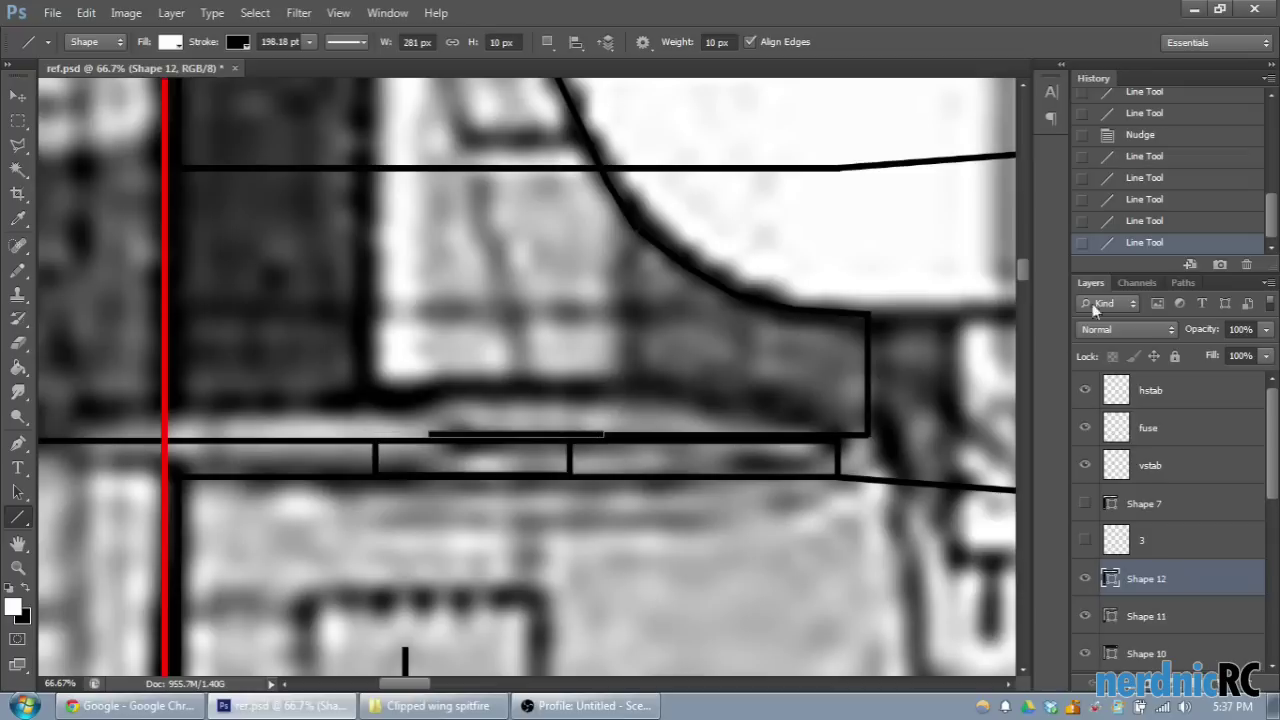
pyautogui.click(1155, 220)
# Step: Draw a horizontal line about 324 px long from the rear tab edge to the red hinge line
pyautogui.moveTo(430, 688); pyautogui.dragTo(419, 688)
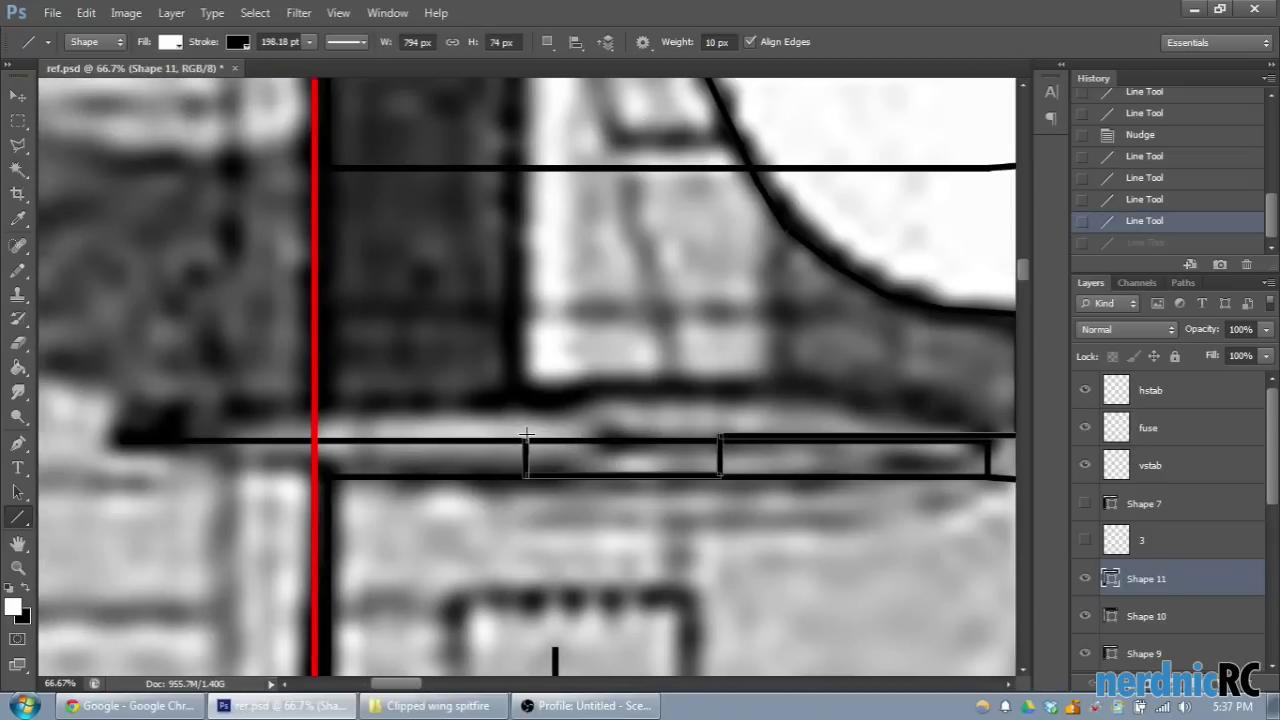
pyautogui.moveTo(526, 437)
pyautogui.mouseDown()
pyautogui.moveTo(60, 440)
pyautogui.moveTo(373, 447)
pyautogui.moveTo(320, 452)
pyautogui.moveTo(307, 436)
pyautogui.moveTo(325, 405)
pyautogui.moveTo(309, 380)
pyautogui.moveTo(318, 446)
pyautogui.mouseUp()
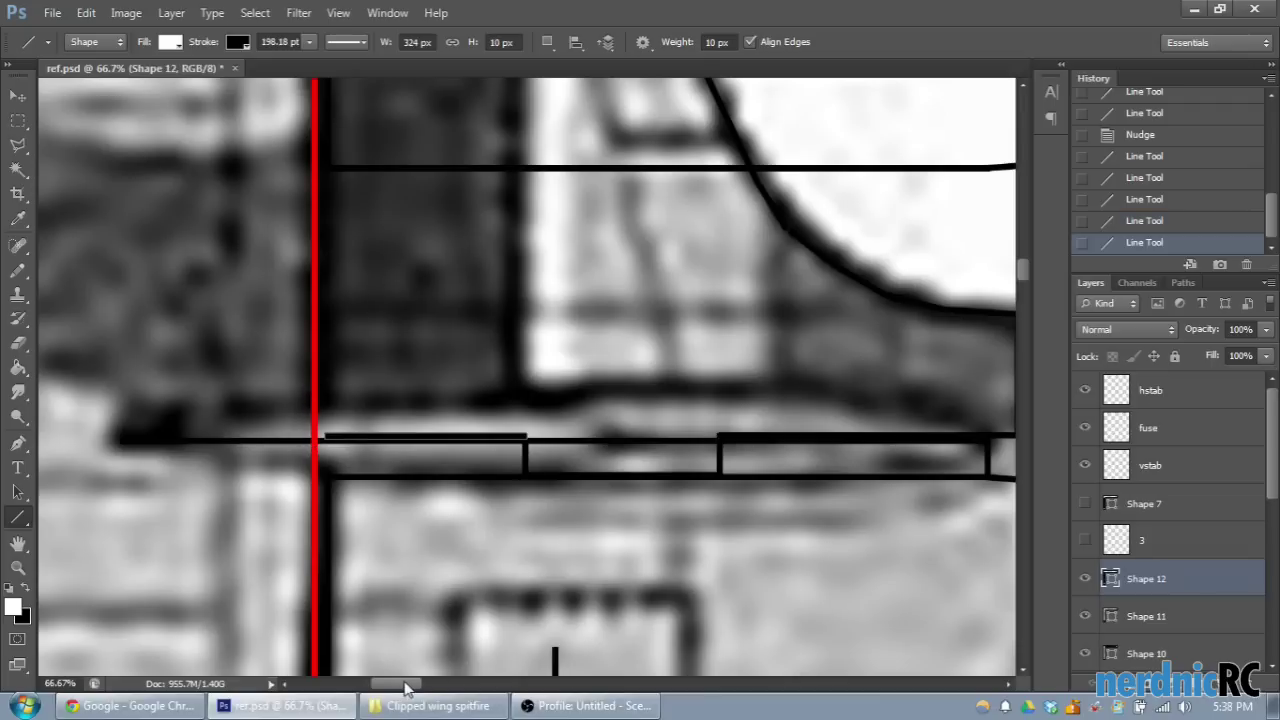
pyautogui.moveTo(407, 684); pyautogui.dragTo(397, 684)
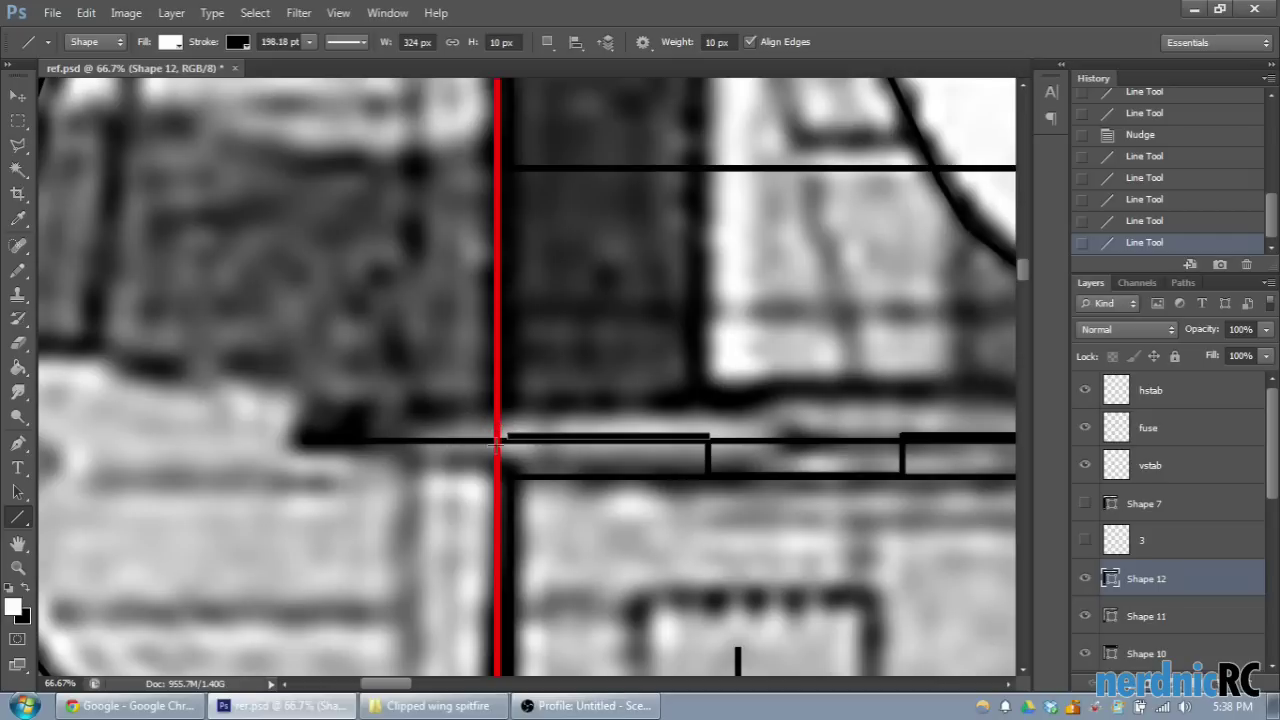
pyautogui.hscroll(5, 458, 690)
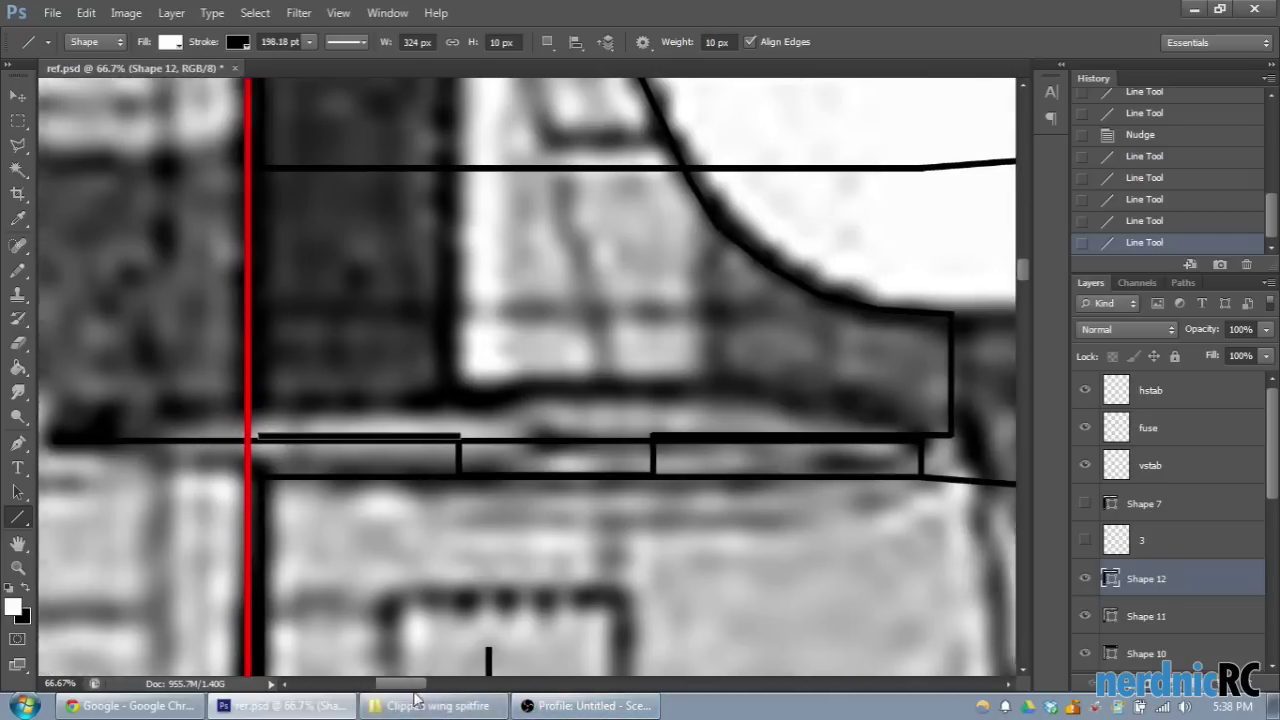
# Step: Try to reposition the 324 px horizontal line along the upper edge of the forward tab
pyautogui.scroll(-2, 453, 595)
pyautogui.scroll(-4, 453, 595)
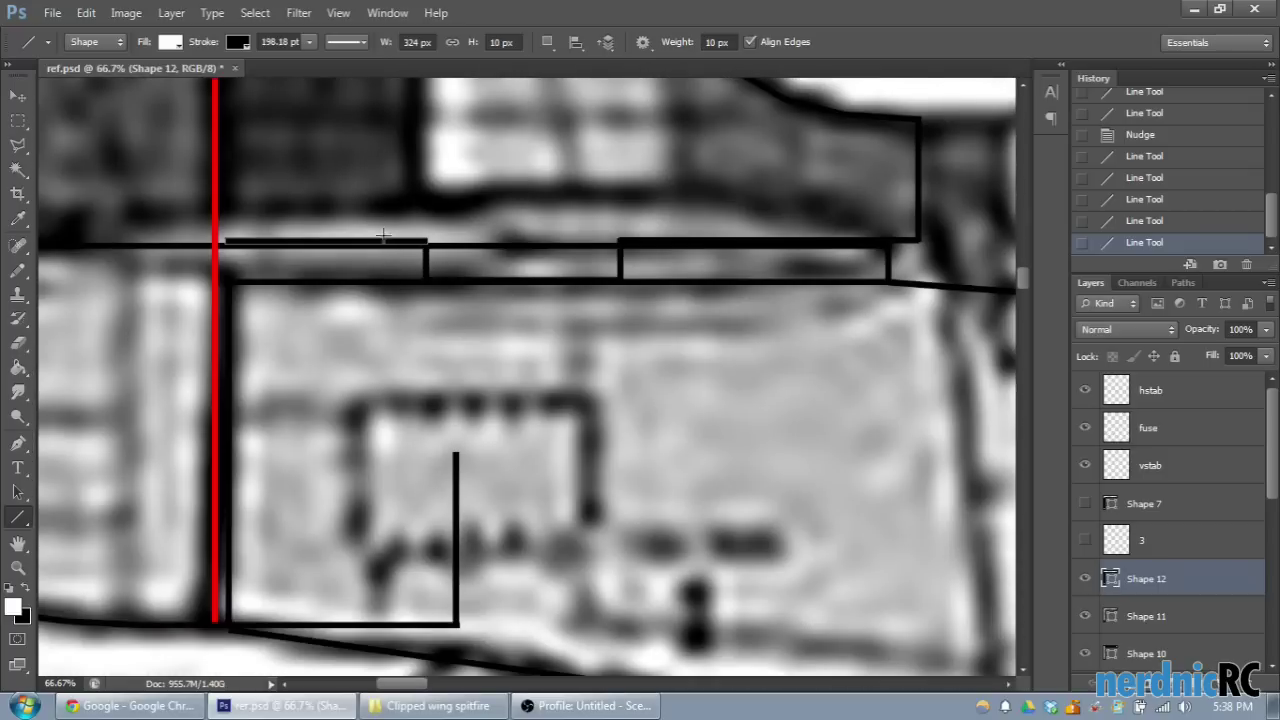
pyautogui.click(18, 95)
pyautogui.hotkey('shift', 'Right')
pyautogui.hotkey('shift', 'Right')
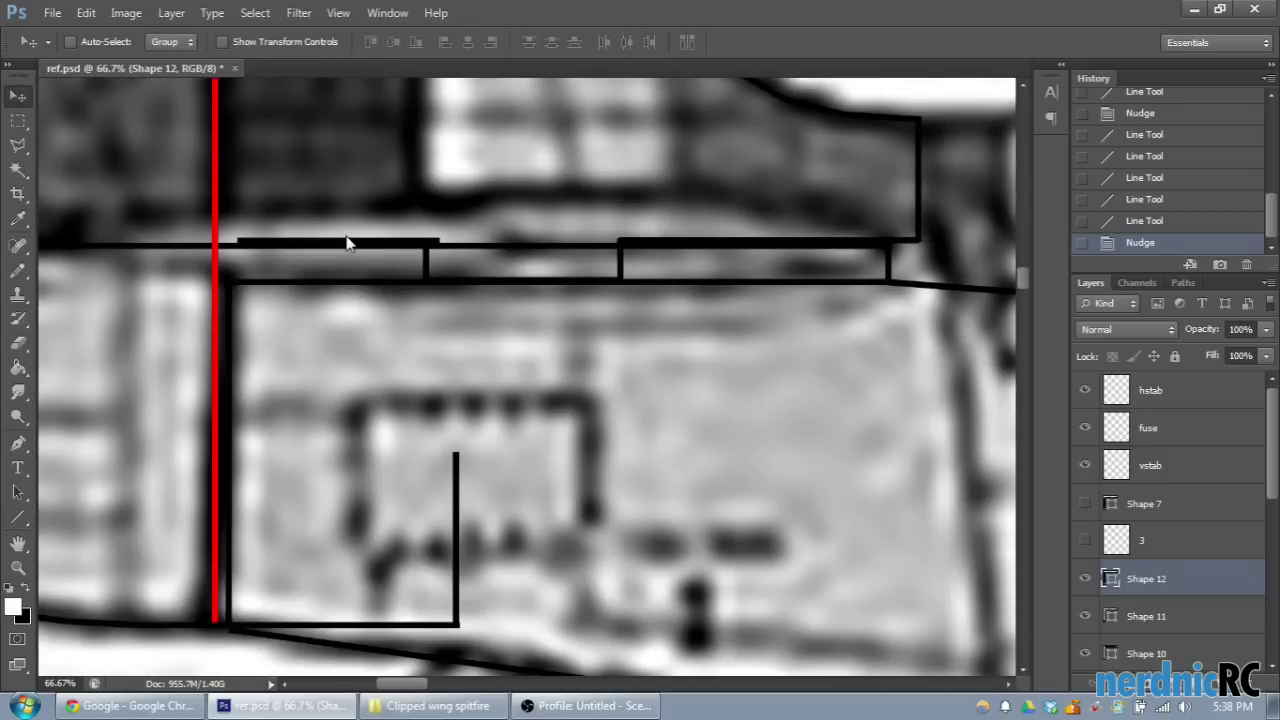
pyautogui.moveTo(378, 254); pyautogui.dragTo(673, 248)
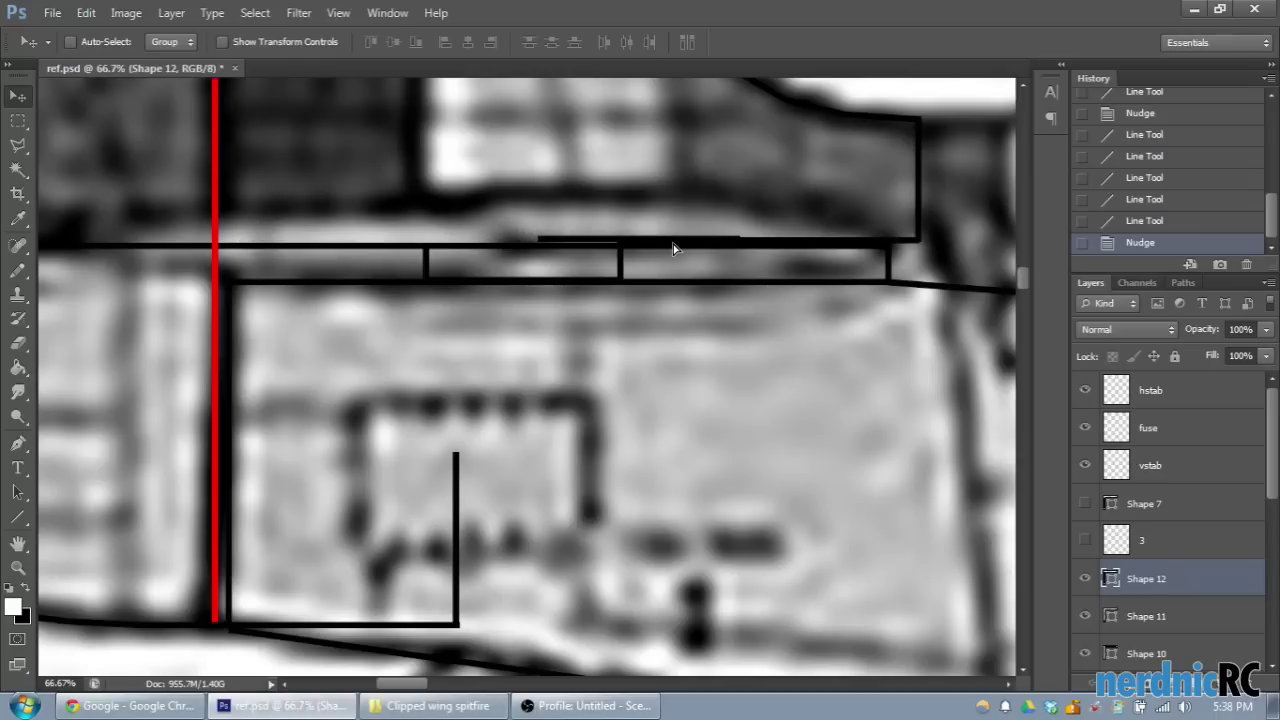
pyautogui.hotkey('ctrl', '+')
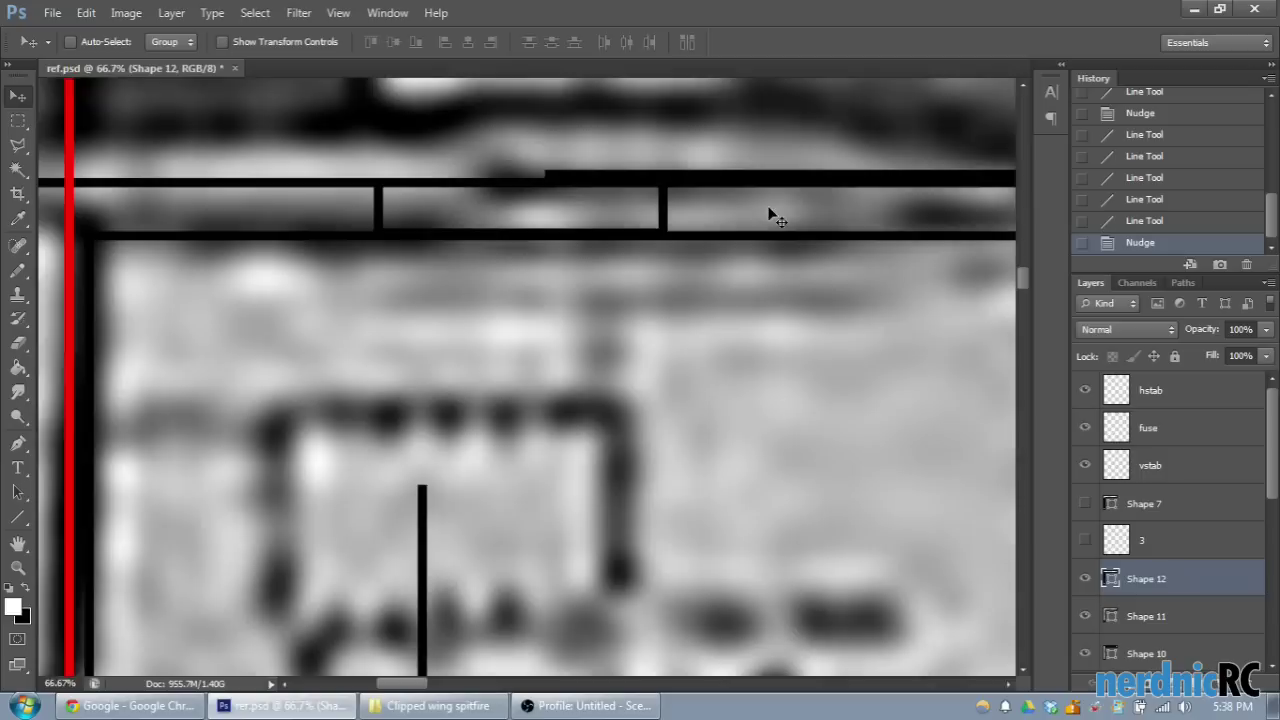
pyautogui.scroll(3, 607, 192)
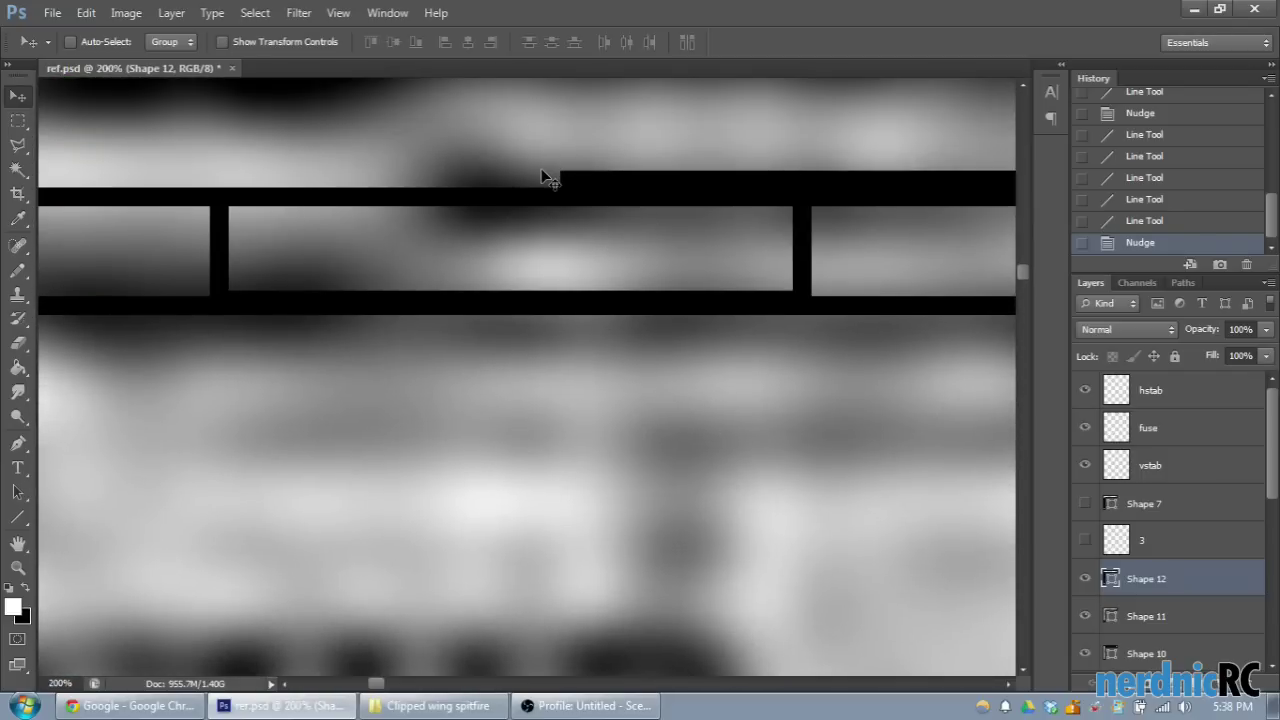
pyautogui.press('1')
pyautogui.press('Left')
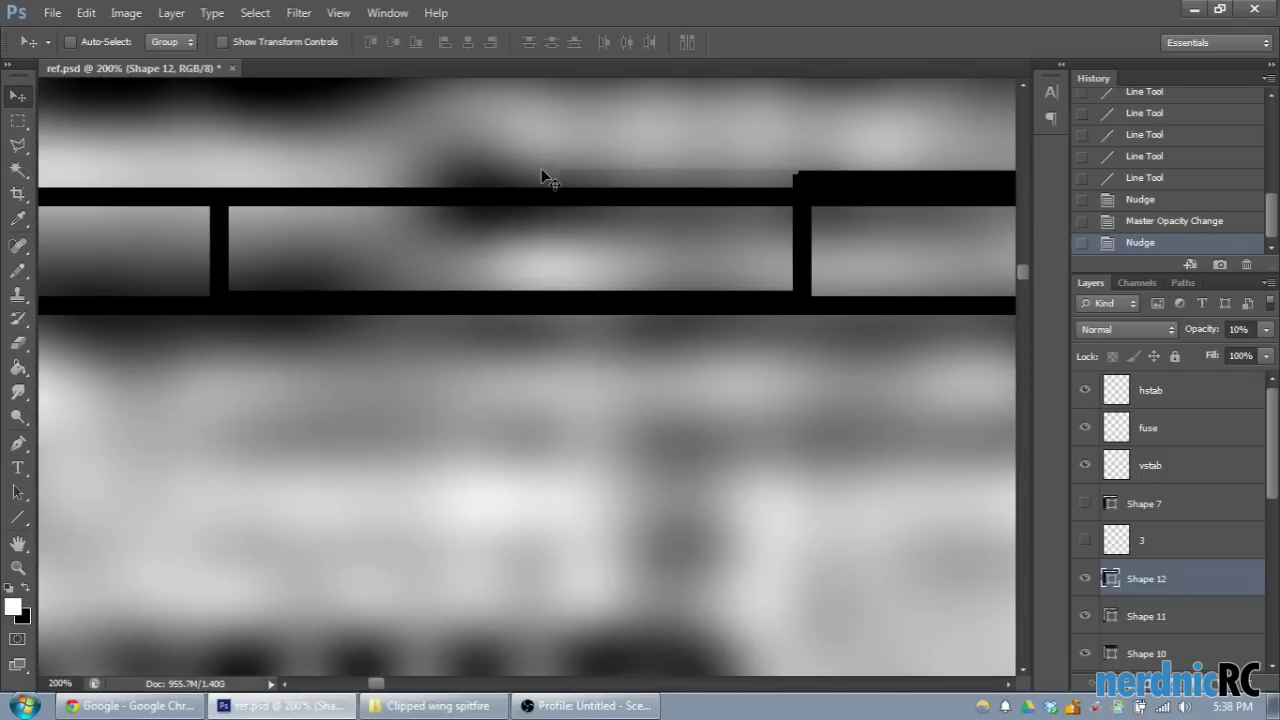
pyautogui.click(1160, 218)
pyautogui.click(1157, 201)
pyautogui.press('Left')
pyautogui.press('Left')
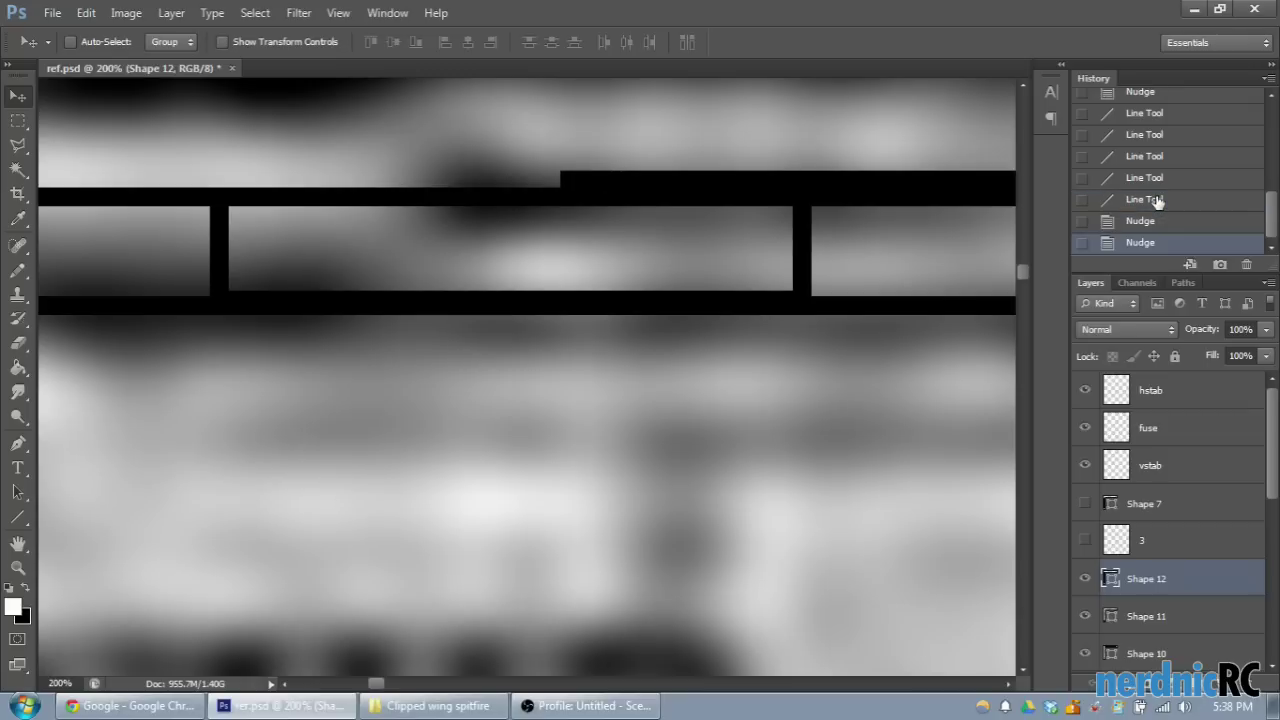
# Step: Revert the last nudge and move the line back onto the rear tab, with its end at the tab's vertical edge
pyautogui.hotkey('ctrl', '-')
pyautogui.hotkey('ctrl', '-')
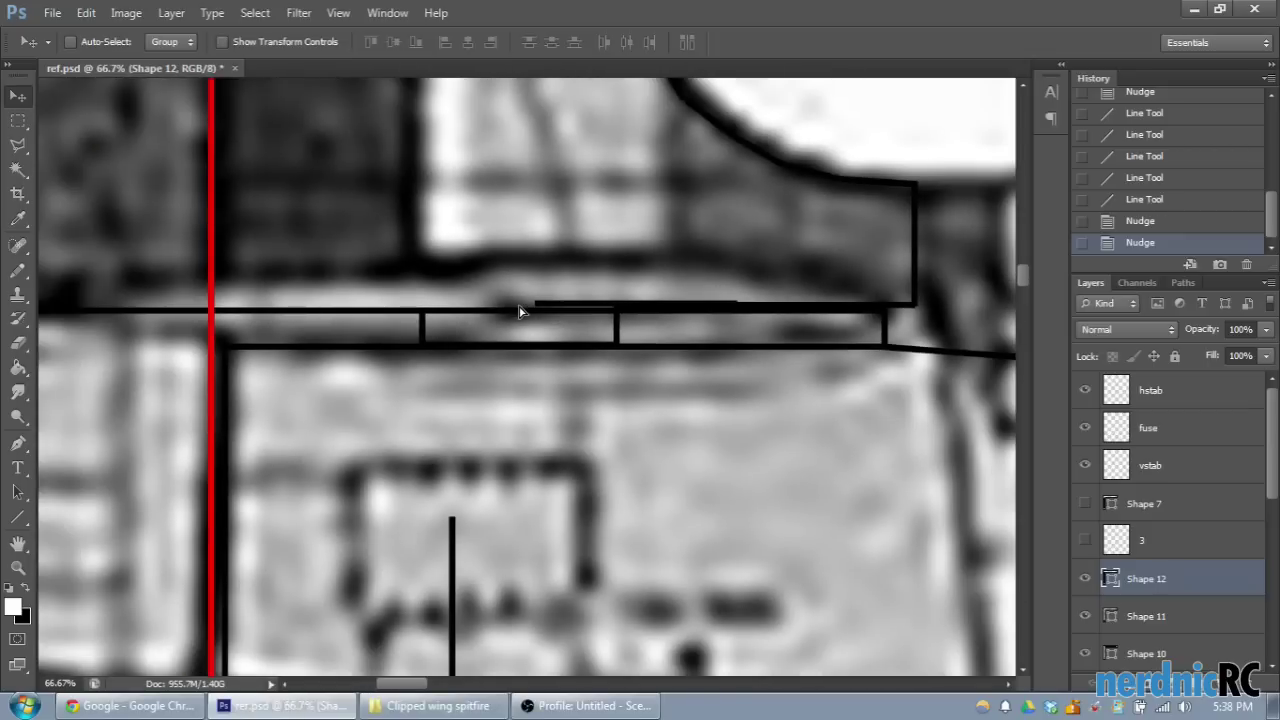
pyautogui.click(1140, 222)
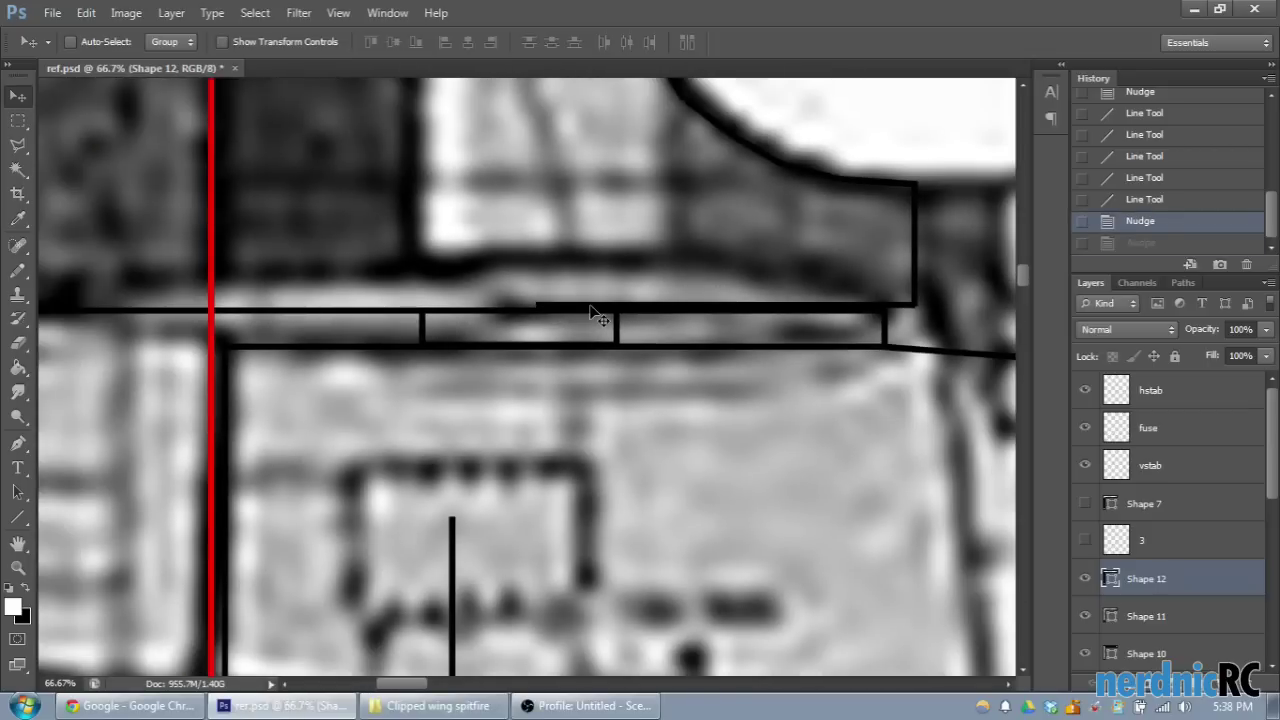
pyautogui.moveTo(597, 316); pyautogui.dragTo(279, 310)
# Step: Extend the lower tab's front edge upward with a vertical line about 276 px long and close its top with a 364 px horizontal line
pyautogui.scroll(-3, 480, 466)
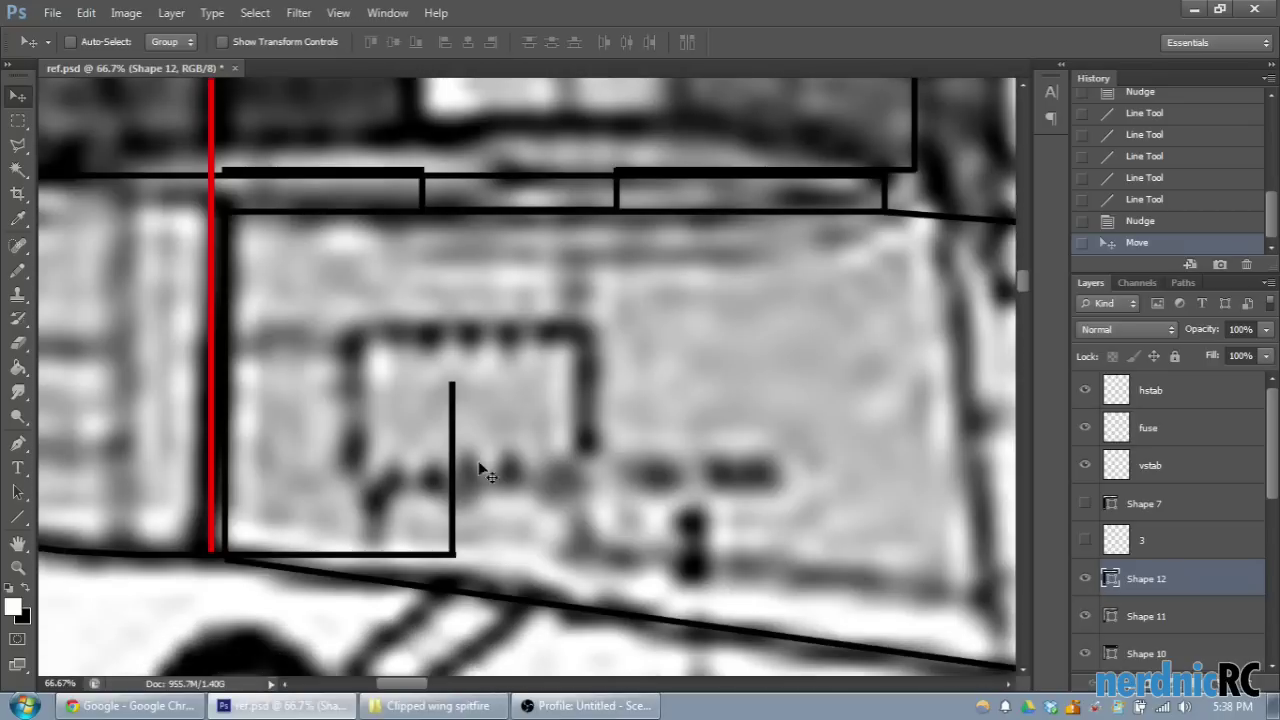
pyautogui.click(18, 518)
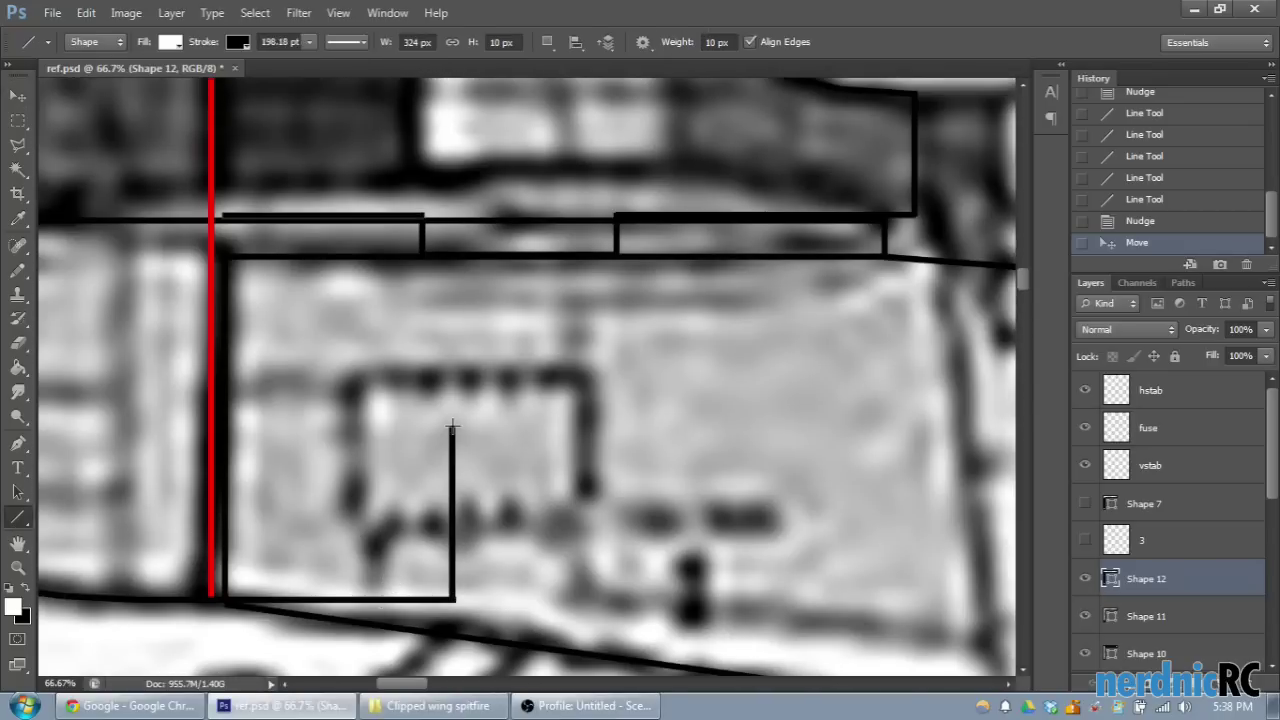
pyautogui.moveTo(451, 437); pyautogui.dragTo(482, 283)
pyautogui.moveTo(468, 270); pyautogui.dragTo(468, 271)
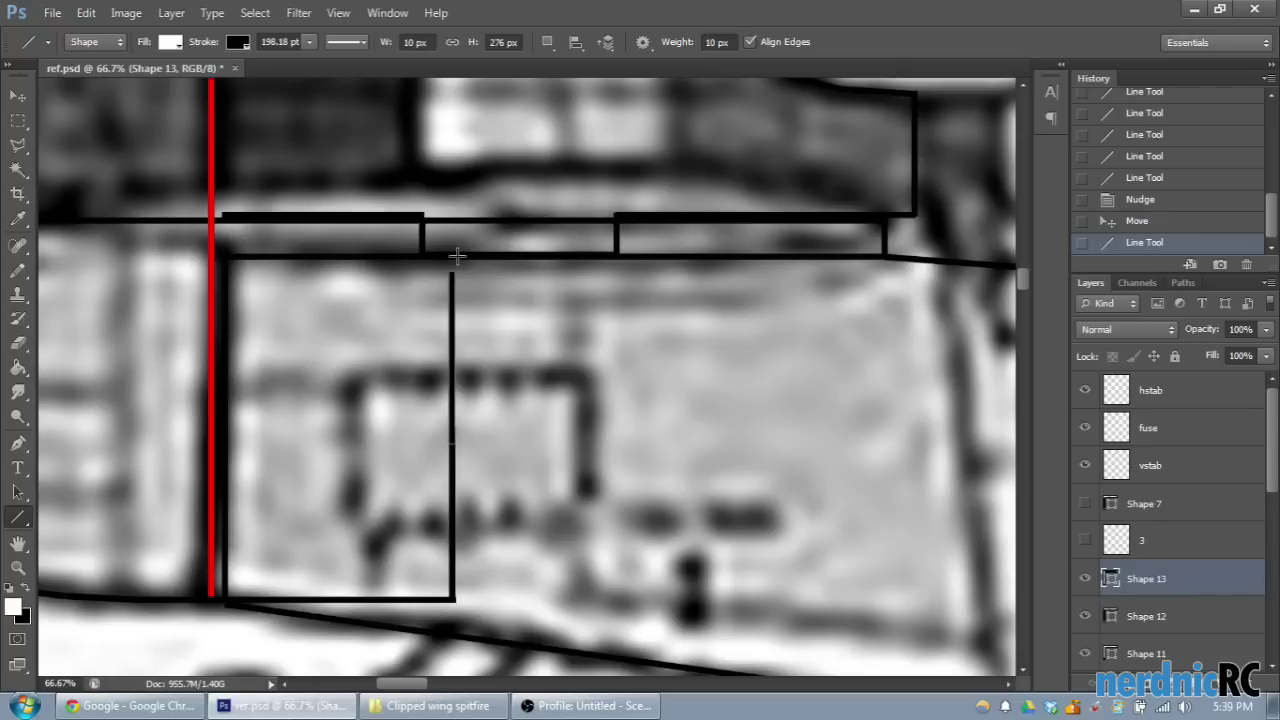
pyautogui.hscroll(-3, 456, 256)
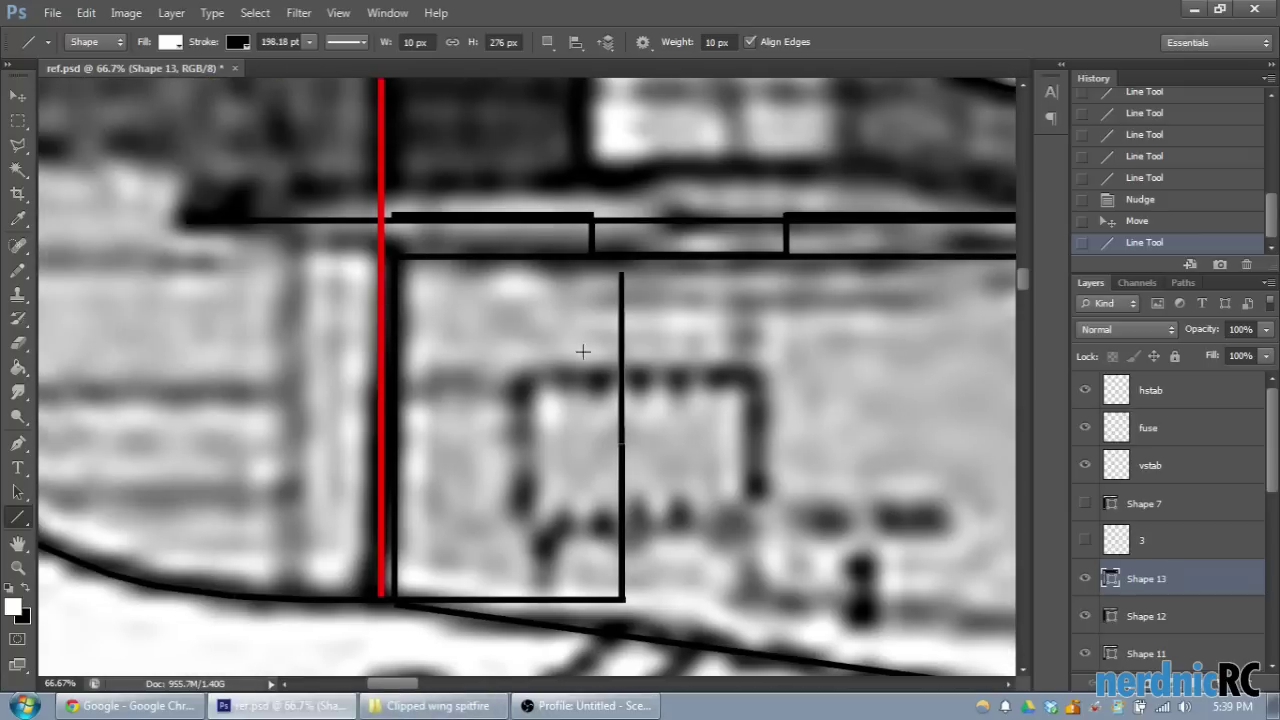
pyautogui.moveTo(618, 273); pyautogui.dragTo(394, 296)
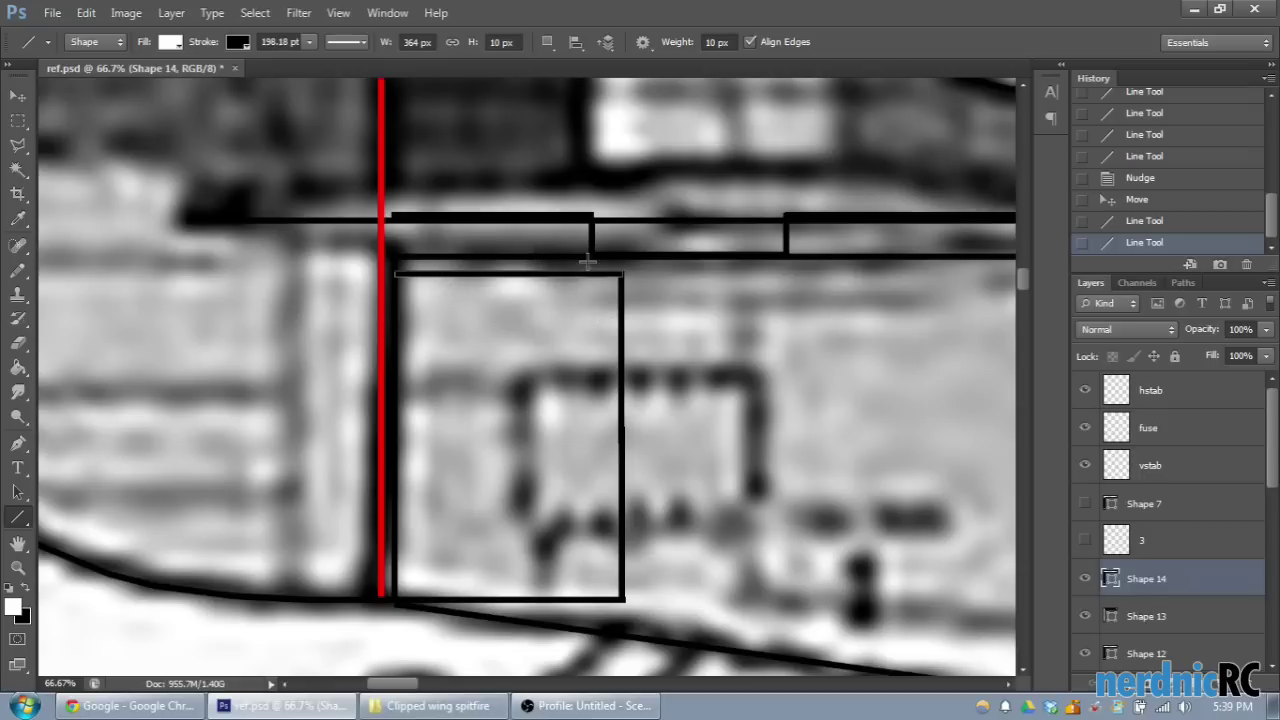
# Step: Hide and delete the Shape 8 and Shape 9 line layers around the horizontal stabilizer slot
pyautogui.scroll(2, 614, 382)
pyautogui.moveTo(396, 686); pyautogui.dragTo(413, 686)
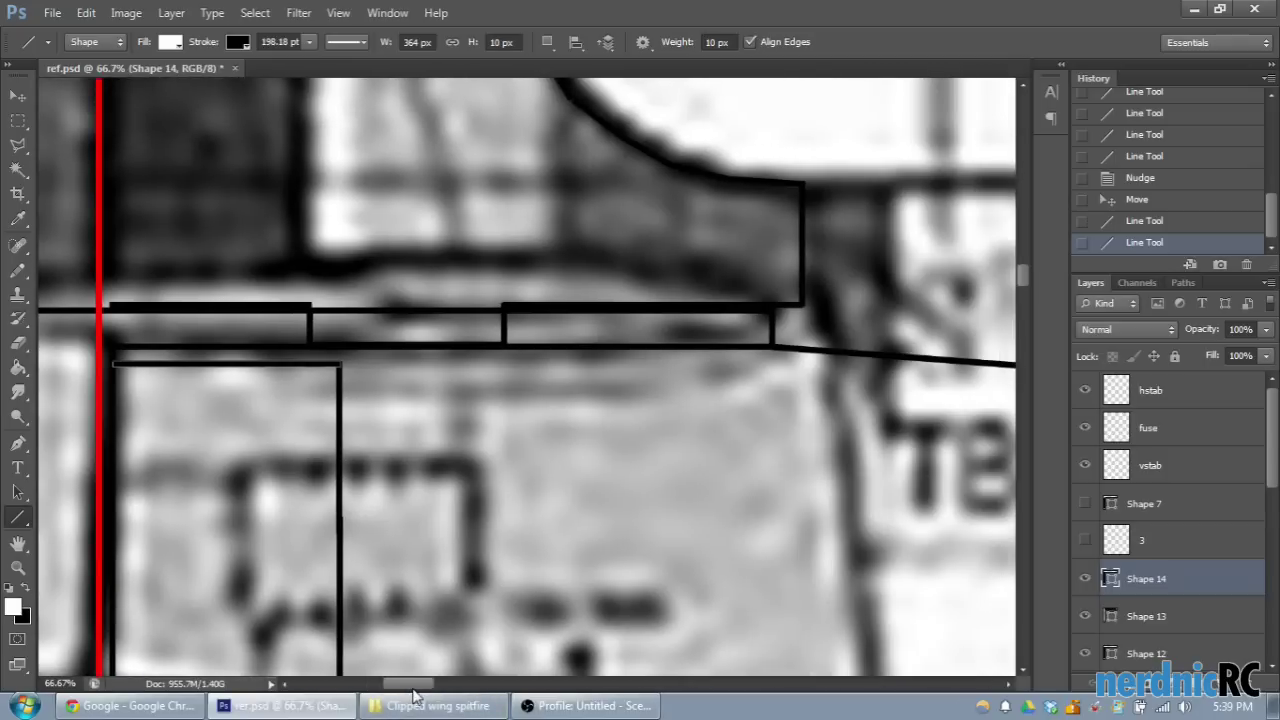
pyautogui.hotkey('ctrl', '-')
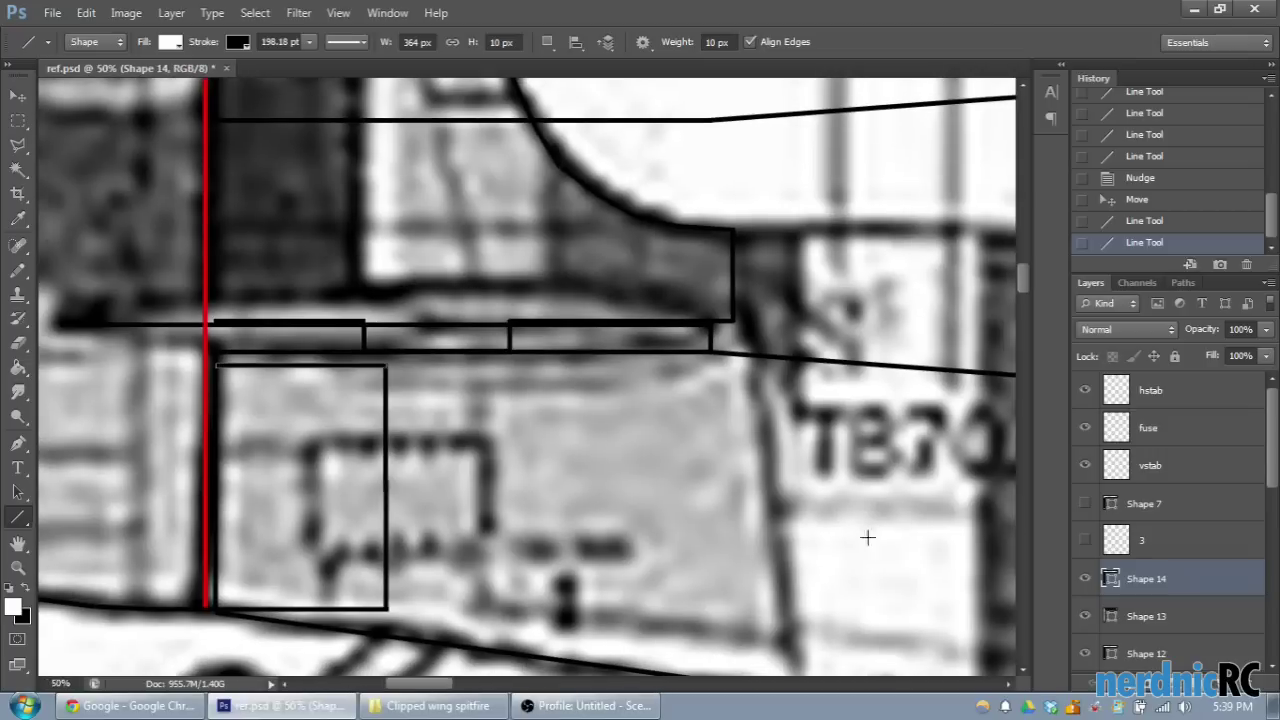
pyautogui.scroll(-3, 1141, 541)
pyautogui.scroll(1, 1141, 541)
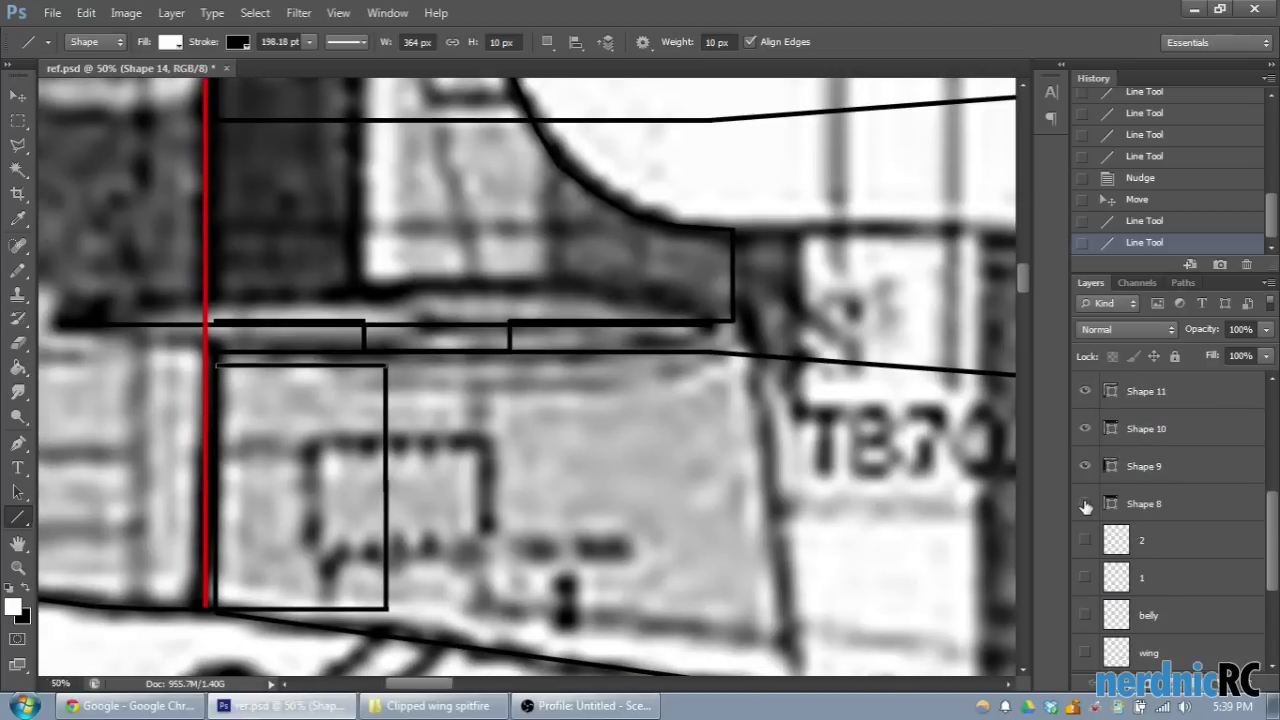
pyautogui.click(1085, 466)
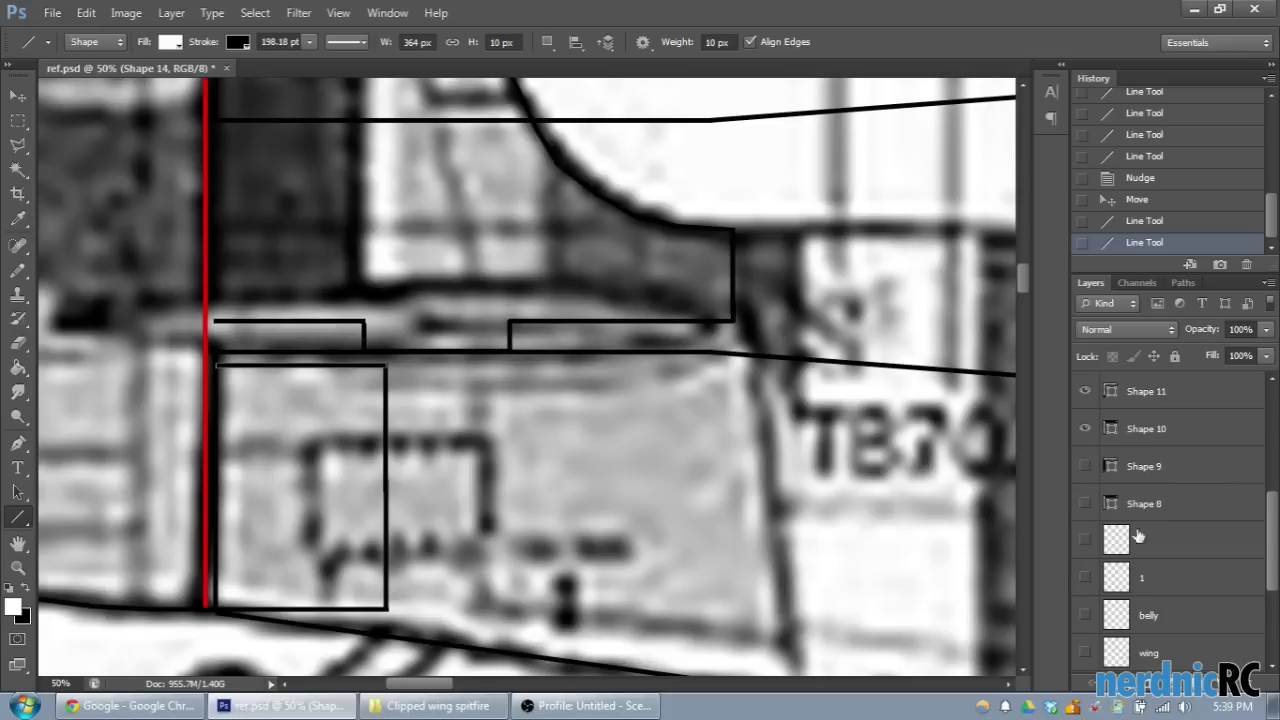
pyautogui.click(1143, 468)
pyautogui.press('Delete')
pyautogui.press('Delete')
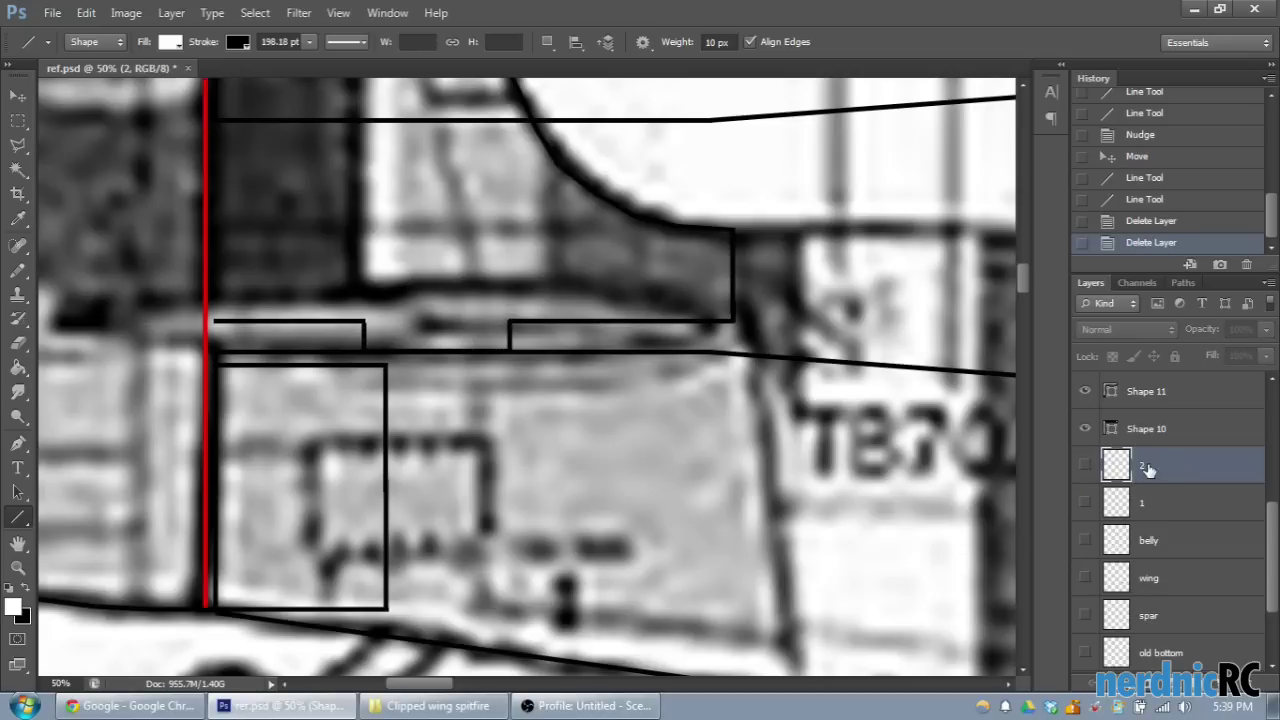
# Step: Rasterize the layers Shape 10 through Shape 14 and merge them into one layer
pyautogui.scroll(1, 1150, 476)
pyautogui.click(1150, 470)
pyautogui.scroll(3, 1150, 480)
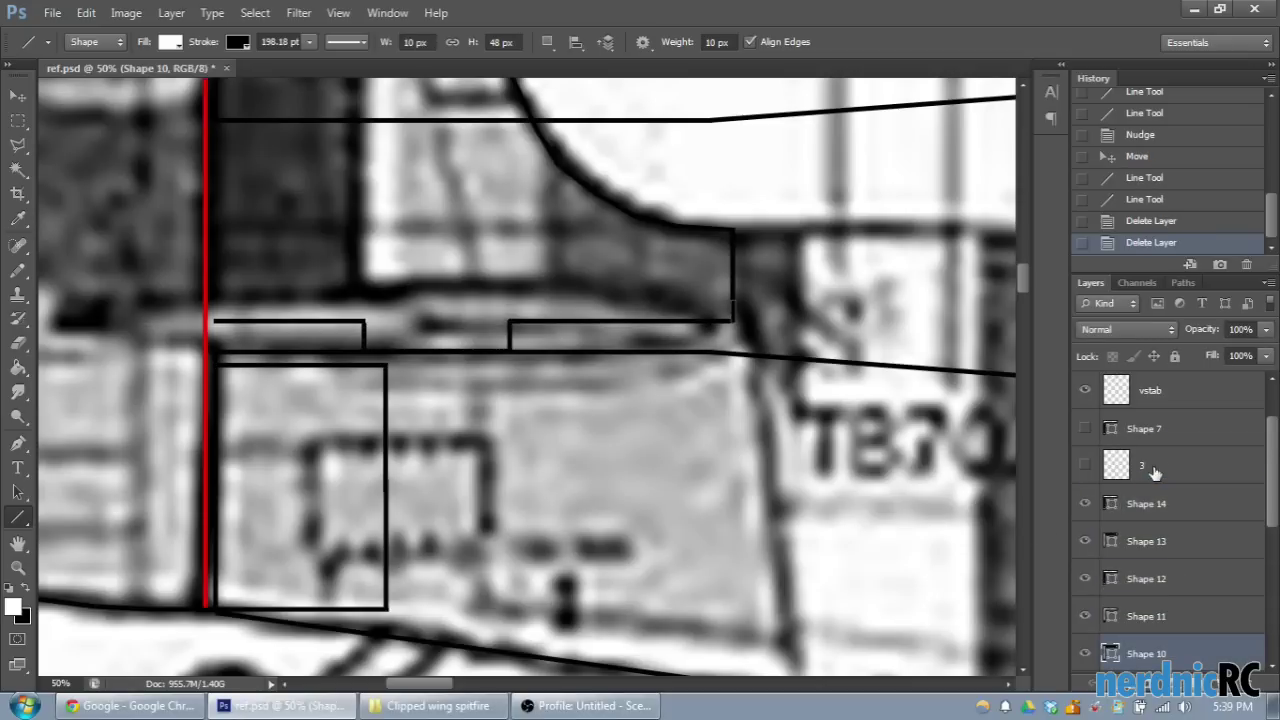
pyautogui.keyDown('shift'); pyautogui.click(1147, 505); pyautogui.keyUp('shift')
pyautogui.rightClick(1147, 505)
pyautogui.click(985, 180)
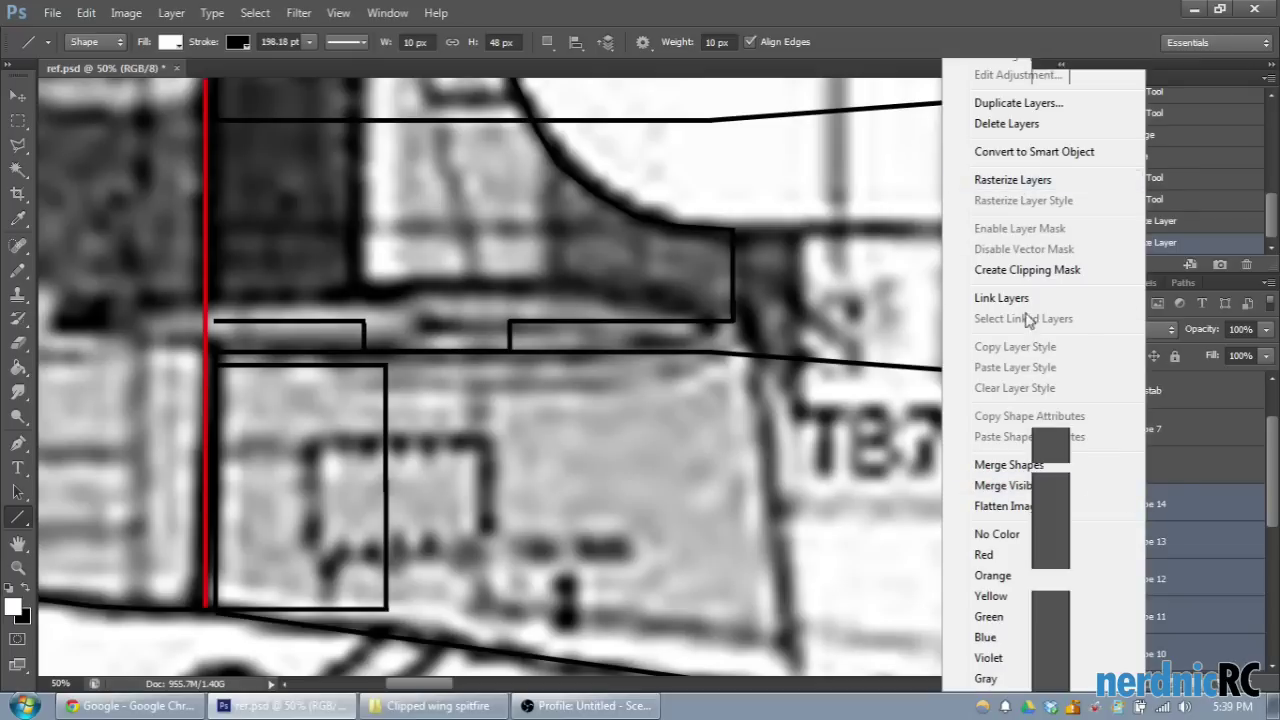
pyautogui.rightClick(1147, 528)
pyautogui.click(1072, 456)
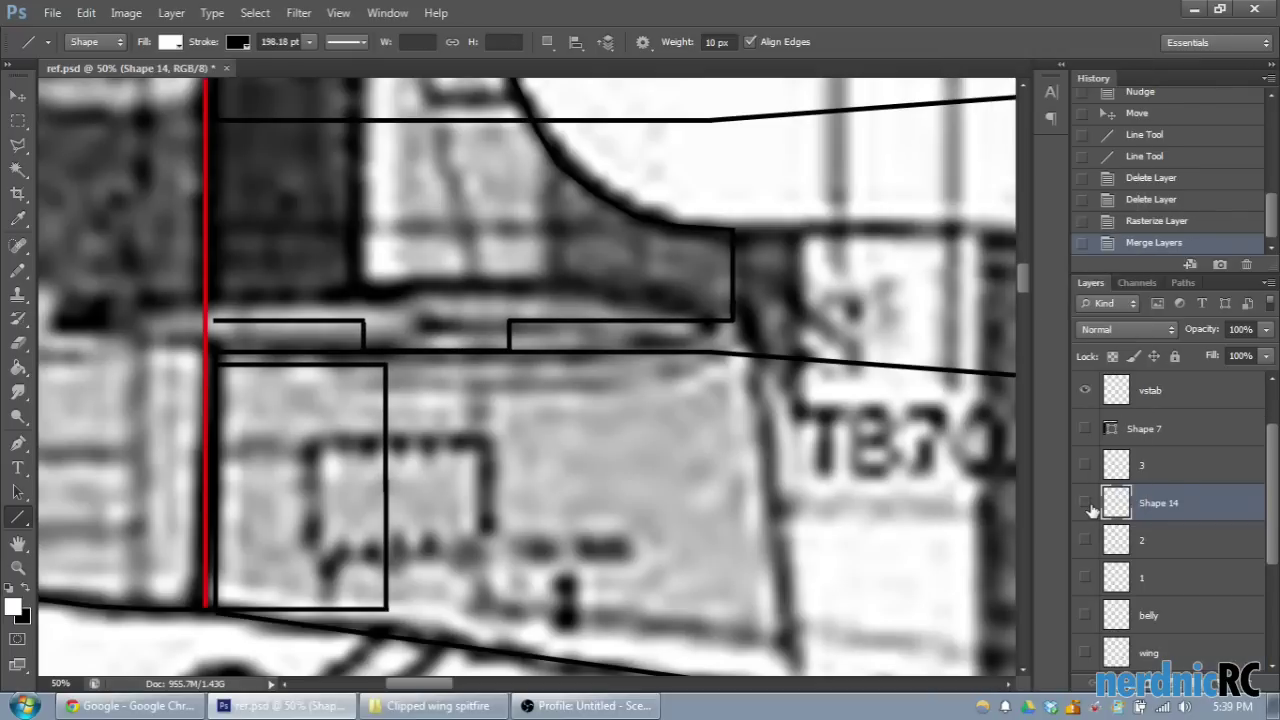
# Step: Merge the combined Shape 14 layer into the vstab layer and check it by toggling its visibility
pyautogui.click(1086, 505)
pyautogui.scroll(1, 1192, 536)
pyautogui.keyDown('ctrl'); pyautogui.click(1153, 468); pyautogui.keyUp('ctrl')
pyautogui.rightClick(1153, 468)
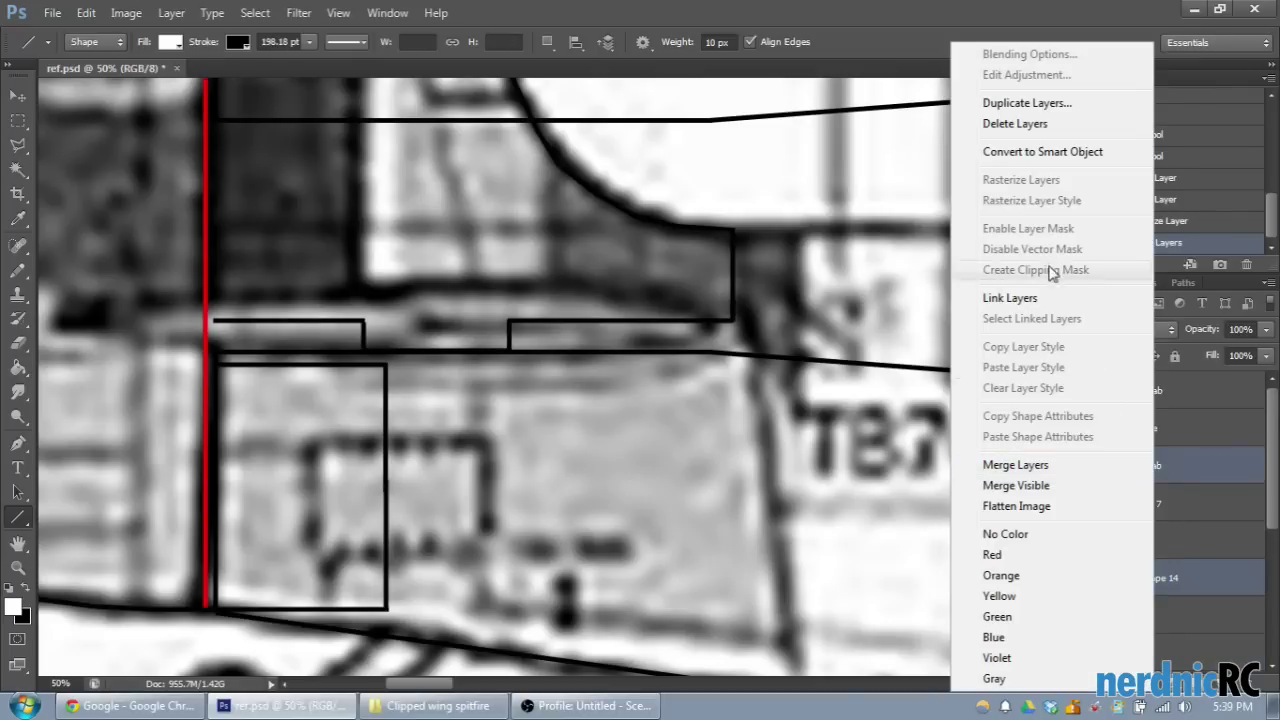
pyautogui.click(1015, 465)
pyautogui.click(1085, 466)
pyautogui.click(1085, 466)
# Step: Move the hstab layer's outline off the top-view tailplane into the blank area beside the rear fuselage
pyautogui.moveTo(427, 684); pyautogui.dragTo(410, 684)
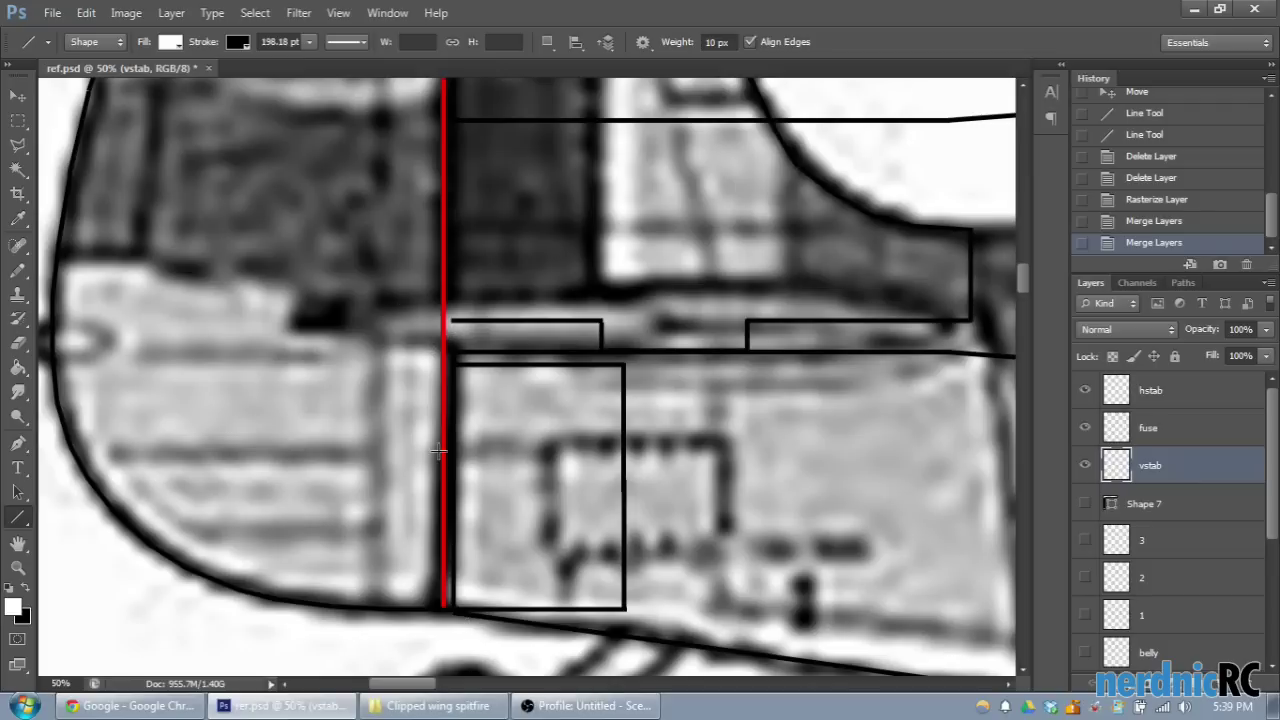
pyautogui.scroll(-3, 438, 452)
pyautogui.scroll(-6, 460, 560)
pyautogui.moveTo(473, 683); pyautogui.dragTo(674, 683)
pyautogui.scroll(-4, 678, 531)
pyautogui.scroll(-8, 678, 531)
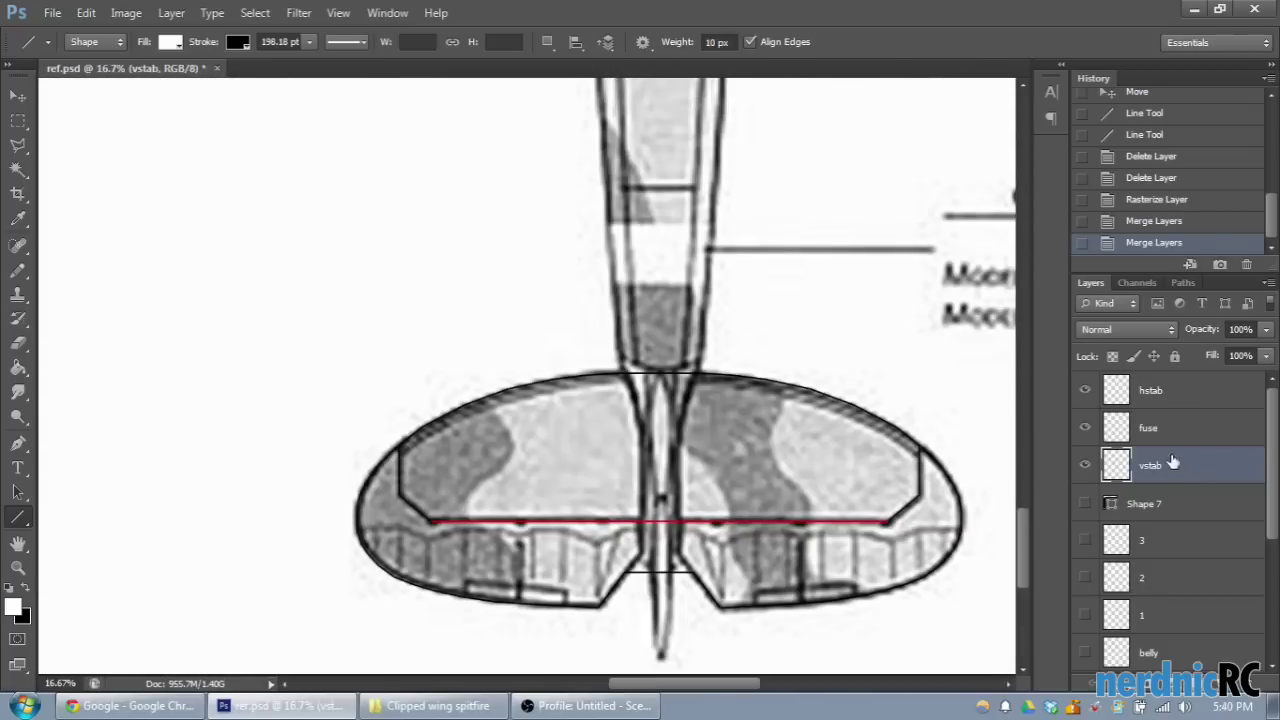
pyautogui.click(1160, 390)
pyautogui.click(18, 95)
pyautogui.moveTo(611, 524); pyautogui.dragTo(323, 225)
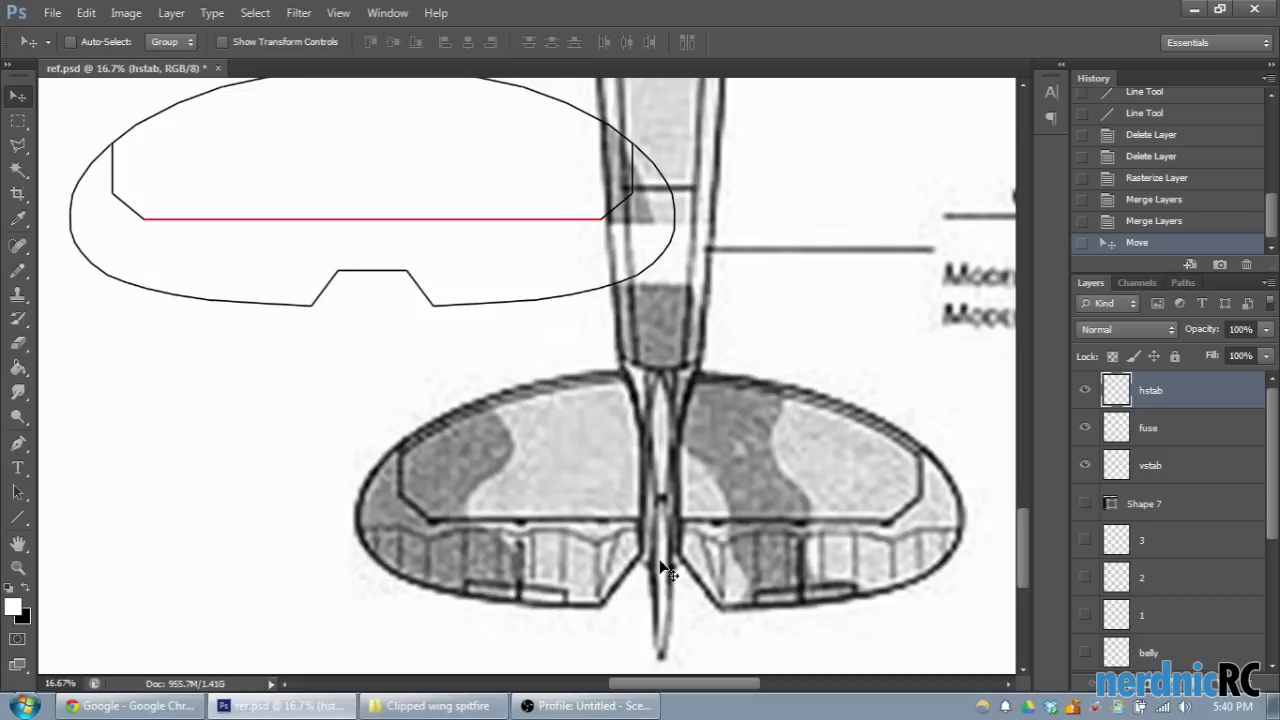
pyautogui.moveTo(423, 266); pyautogui.dragTo(425, 350)
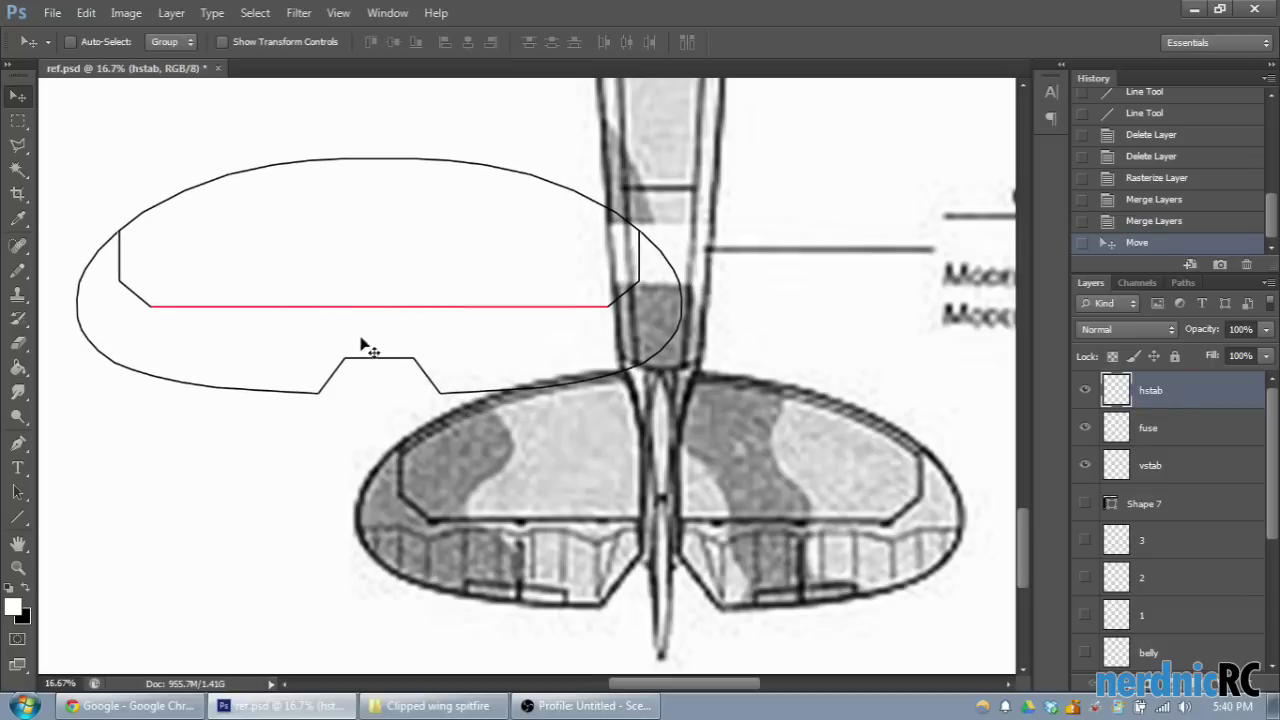
pyautogui.moveTo(468, 386); pyautogui.dragTo(402, 212)
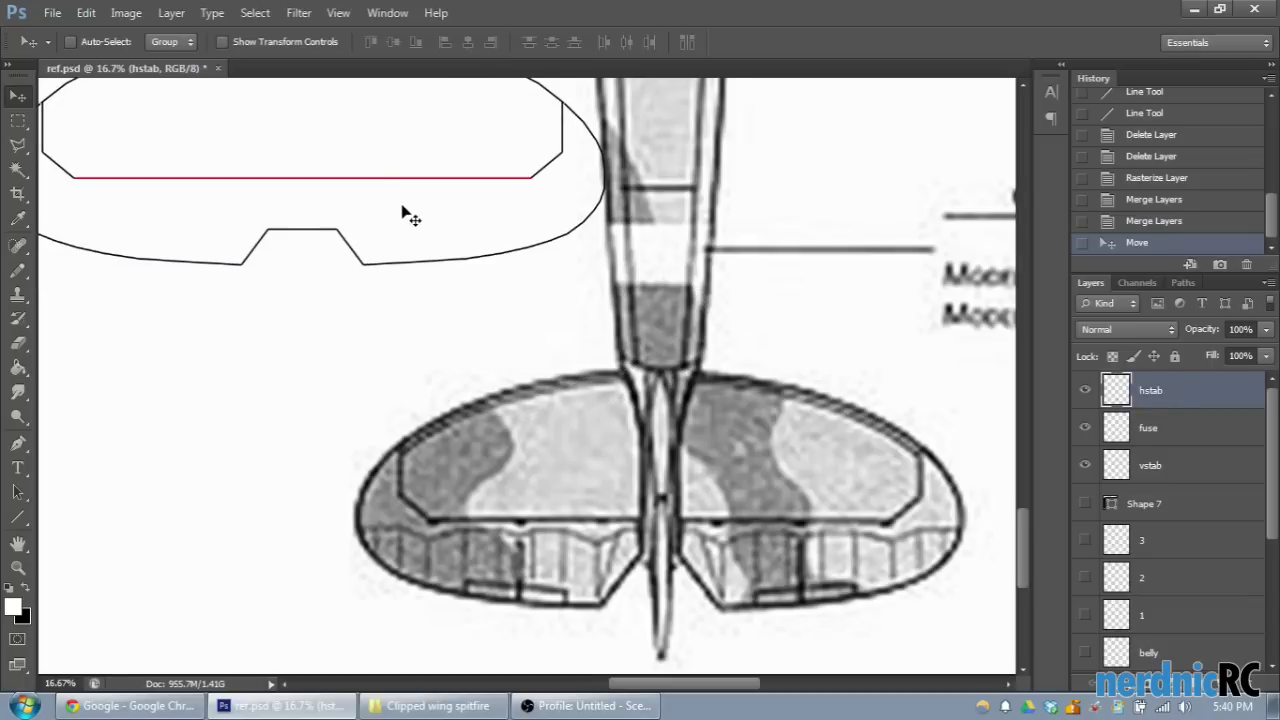
# Step: Carry the hstab outline past the wing drawing up to the tail of the side-view Spitfire
pyautogui.scroll(-3, 403, 210)
pyautogui.scroll(4, 406, 211)
pyautogui.moveTo(389, 409); pyautogui.dragTo(228, 178)
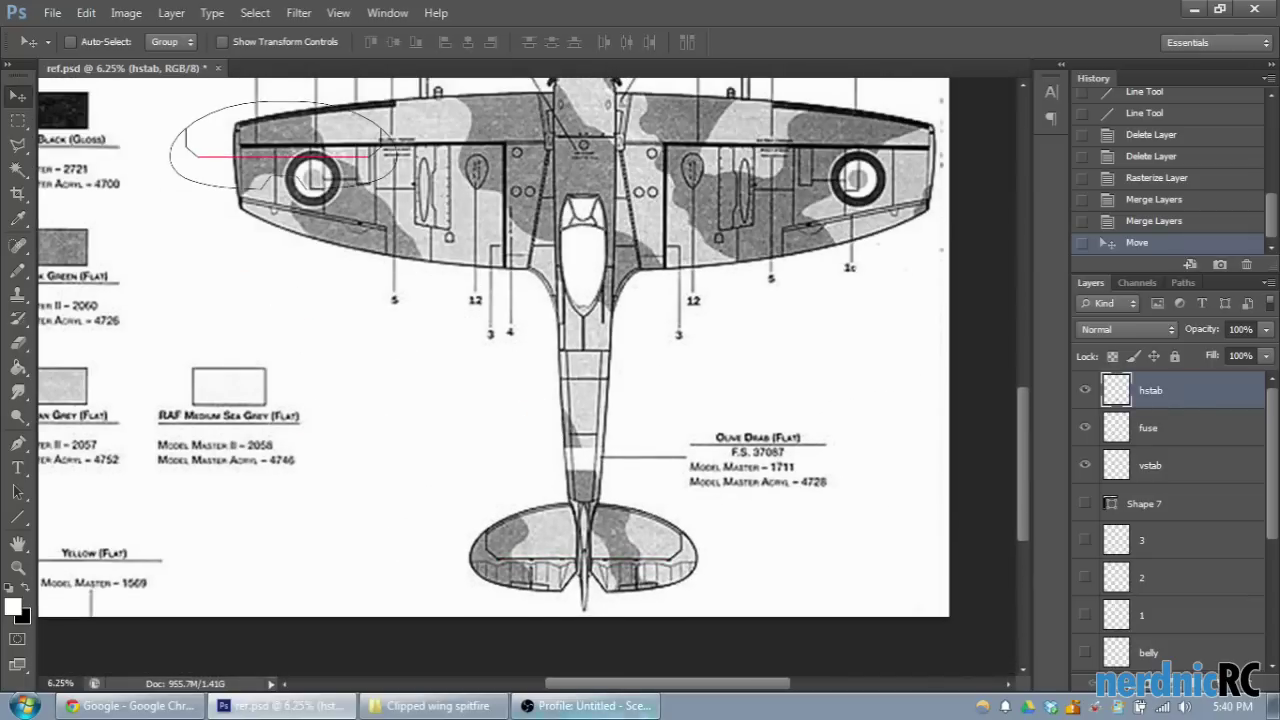
pyautogui.hscroll(-5, 563, 651)
pyautogui.scroll(3, 534, 337)
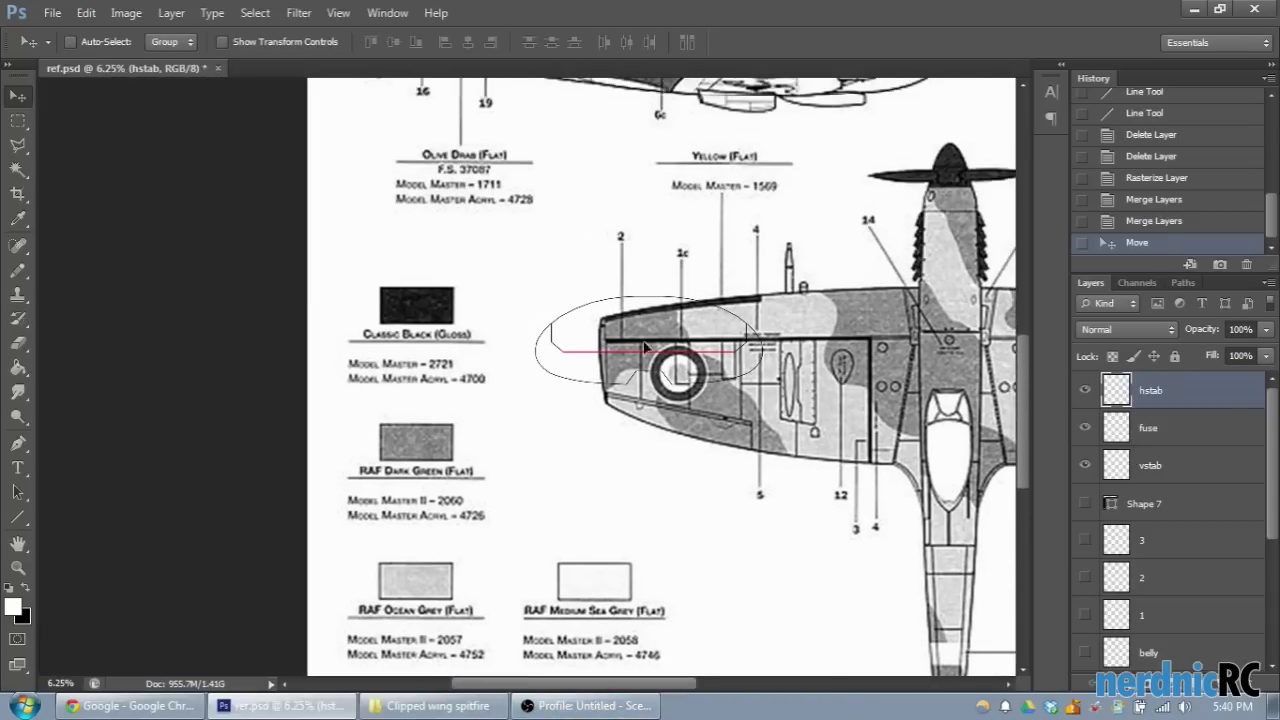
pyautogui.moveTo(645, 346); pyautogui.dragTo(590, 130)
pyautogui.scroll(3, 570, 220)
pyautogui.moveTo(541, 341); pyautogui.dragTo(478, 292)
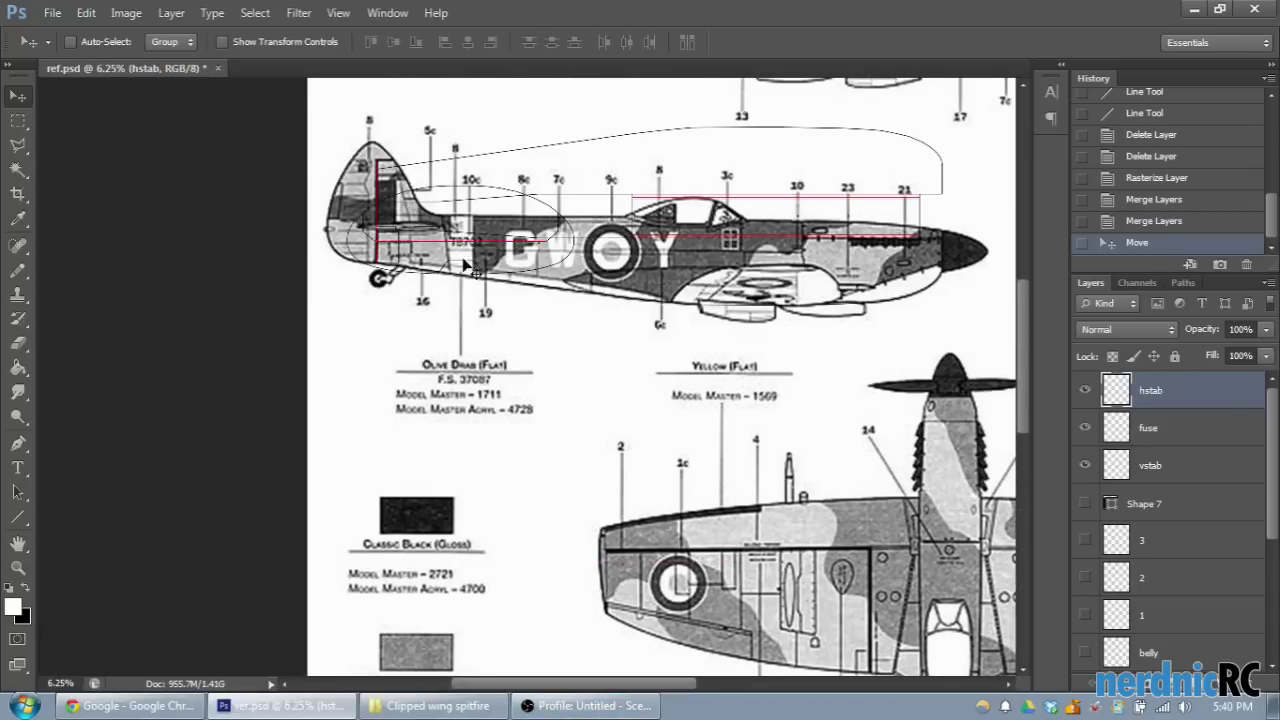
# Step: Position the hstab outline just below the side view's rear fuselage, overlapping the Olive Drab (Flat) label
pyautogui.scroll(3, 470, 240)
pyautogui.scroll(2, 347, 122)
pyautogui.moveTo(347, 122); pyautogui.dragTo(491, 420)
pyautogui.scroll(-2, 491, 420)
pyautogui.moveTo(547, 339); pyautogui.dragTo(569, 313)
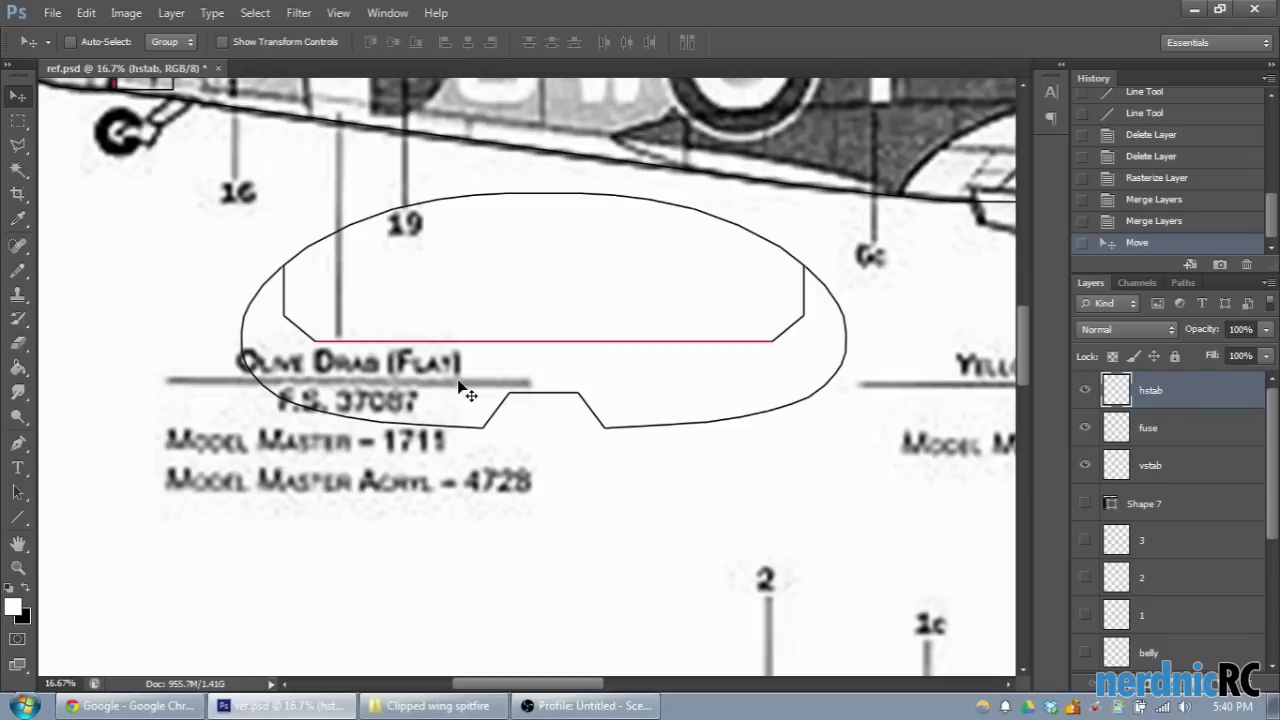
pyautogui.moveTo(537, 358)
pyautogui.mouseDown()
pyautogui.moveTo(550, 382)
pyautogui.moveTo(546, 346)
pyautogui.moveTo(521, 354)
pyautogui.mouseUp()
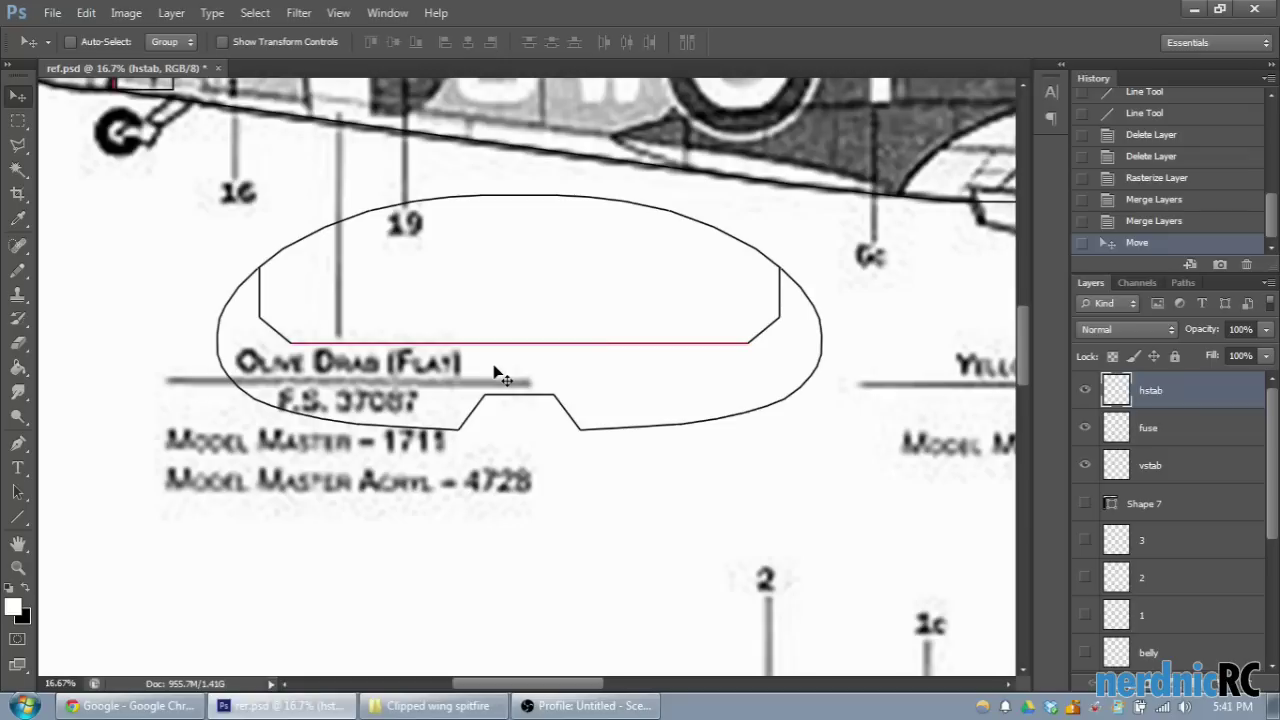
pyautogui.moveTo(480, 314)
pyautogui.mouseDown()
pyautogui.moveTo(494, 286)
pyautogui.moveTo(469, 294)
pyautogui.moveTo(489, 308)
pyautogui.mouseUp()
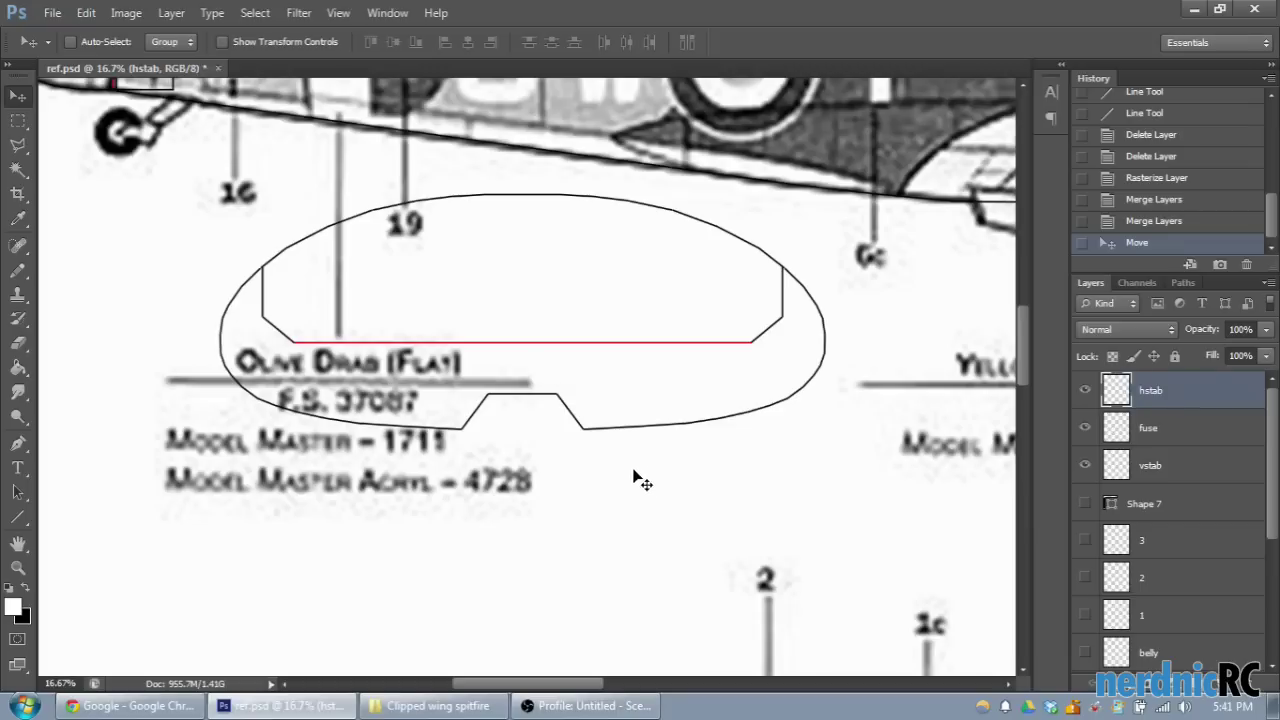
pyautogui.moveTo(525, 395)
pyautogui.mouseDown()
pyautogui.moveTo(543, 374)
pyautogui.moveTo(540, 390)
pyautogui.mouseUp()
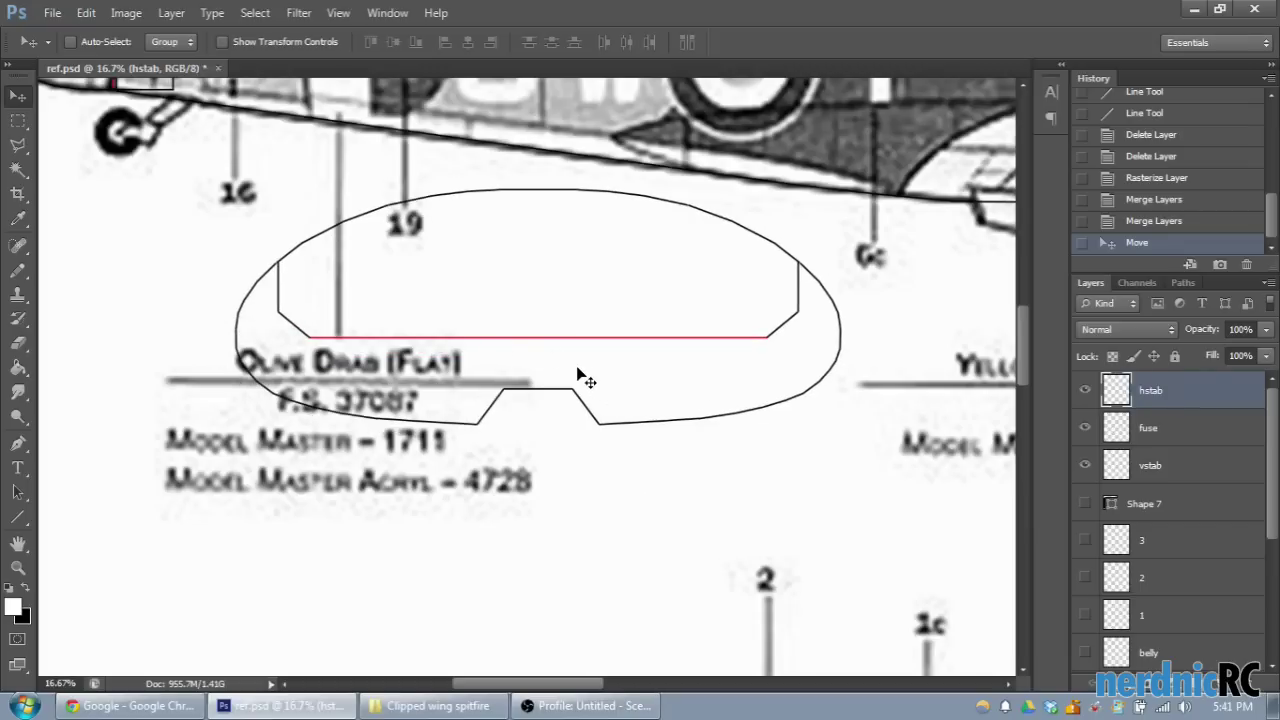
# Step: Move the hstab outline up from the Olive Drab (Flat) label so it overlaps the tail of the side-view Spitfire
pyautogui.scroll(2, 543, 371)
pyautogui.moveTo(517, 451)
pyautogui.mouseDown()
pyautogui.moveTo(440, 401)
pyautogui.moveTo(489, 463)
pyautogui.moveTo(537, 397)
pyautogui.moveTo(531, 368)
pyautogui.mouseUp()
pyautogui.scroll(-1, 537, 397)
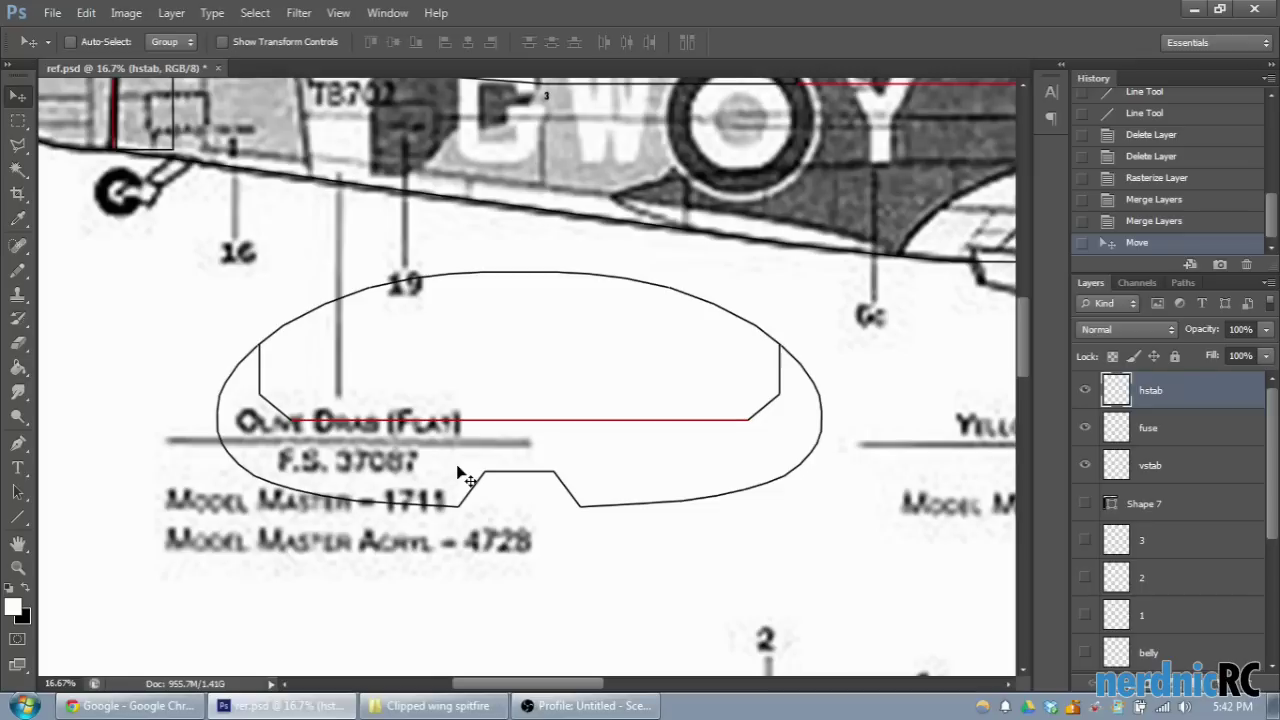
pyautogui.moveTo(535, 472); pyautogui.dragTo(331, 247)
pyautogui.scroll(3, 423, 334)
pyautogui.hscroll(-8, 331, 247)
pyautogui.scroll(2, 331, 247)
pyautogui.moveTo(527, 270); pyautogui.dragTo(497, 452)
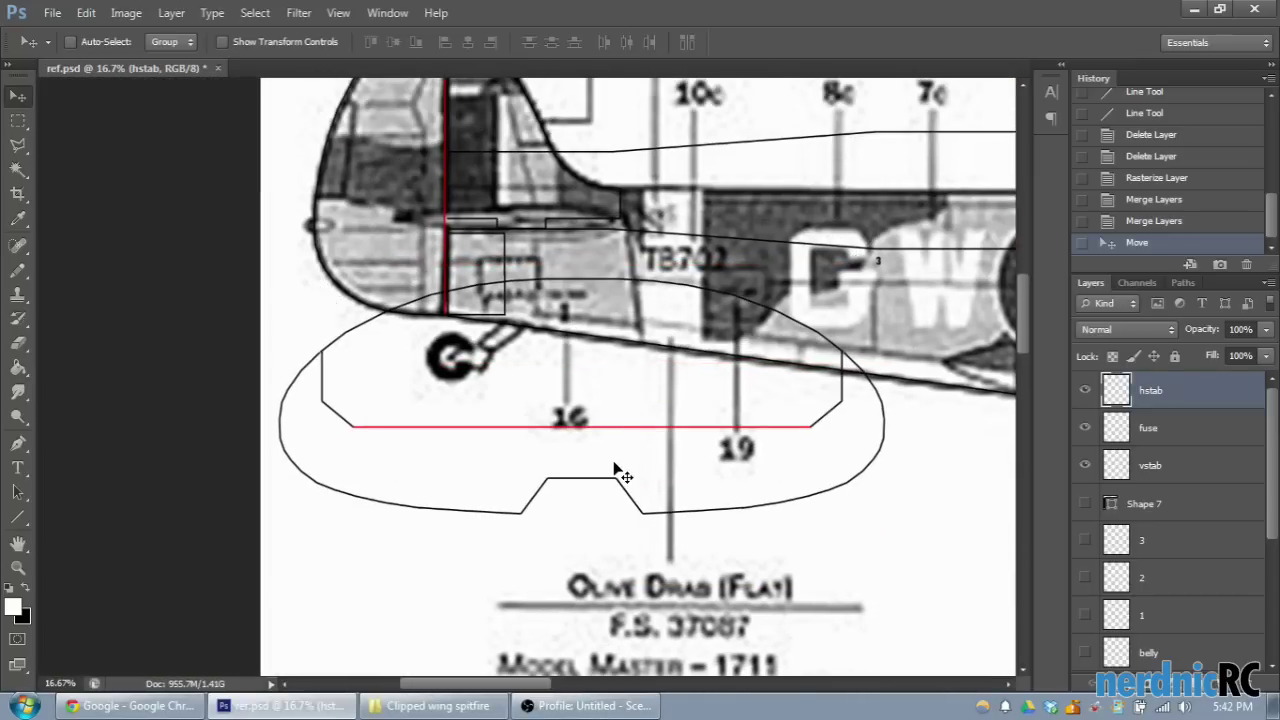
pyautogui.moveTo(606, 428); pyautogui.dragTo(506, 420)
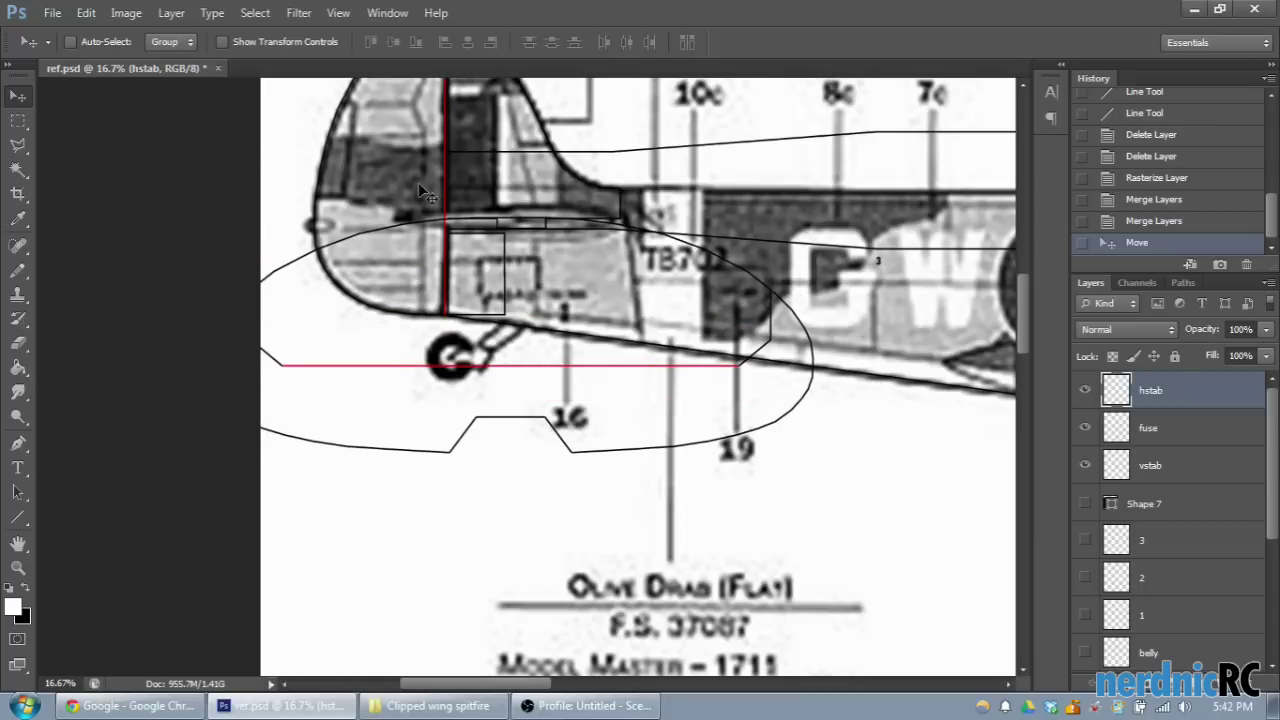
pyautogui.scroll(3, 455, 250)
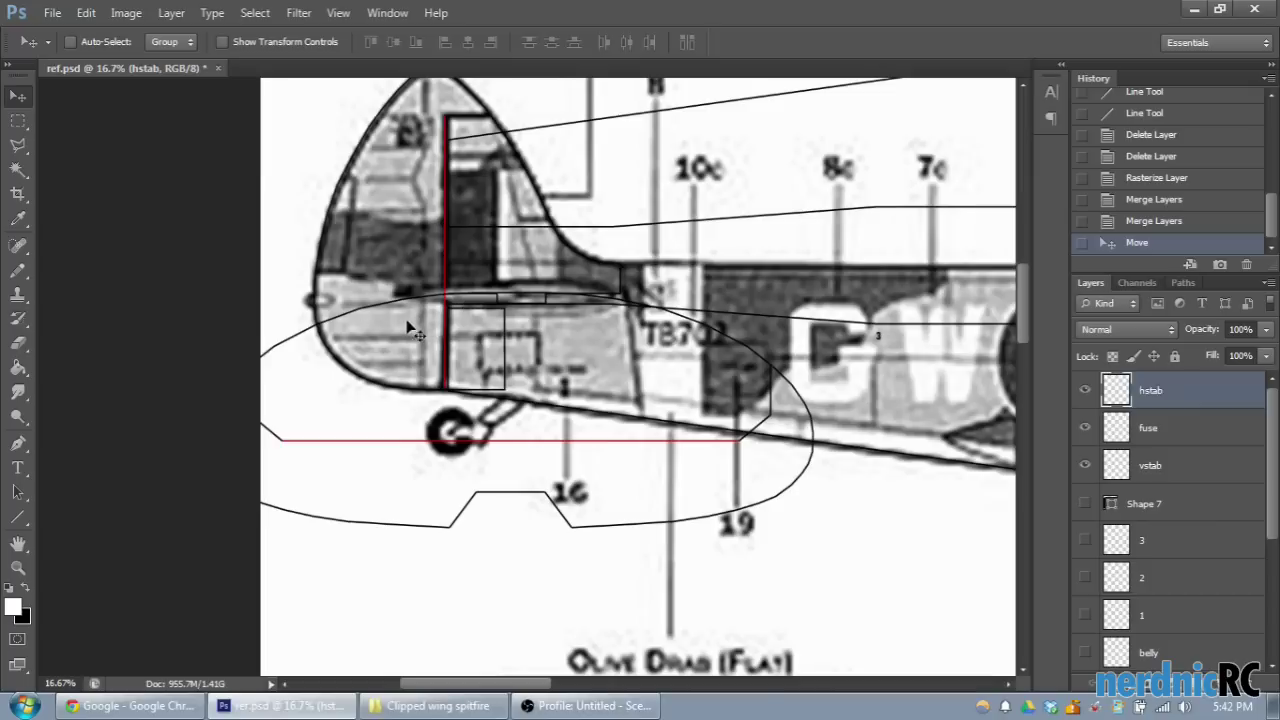
pyautogui.moveTo(498, 403); pyautogui.dragTo(579, 395)
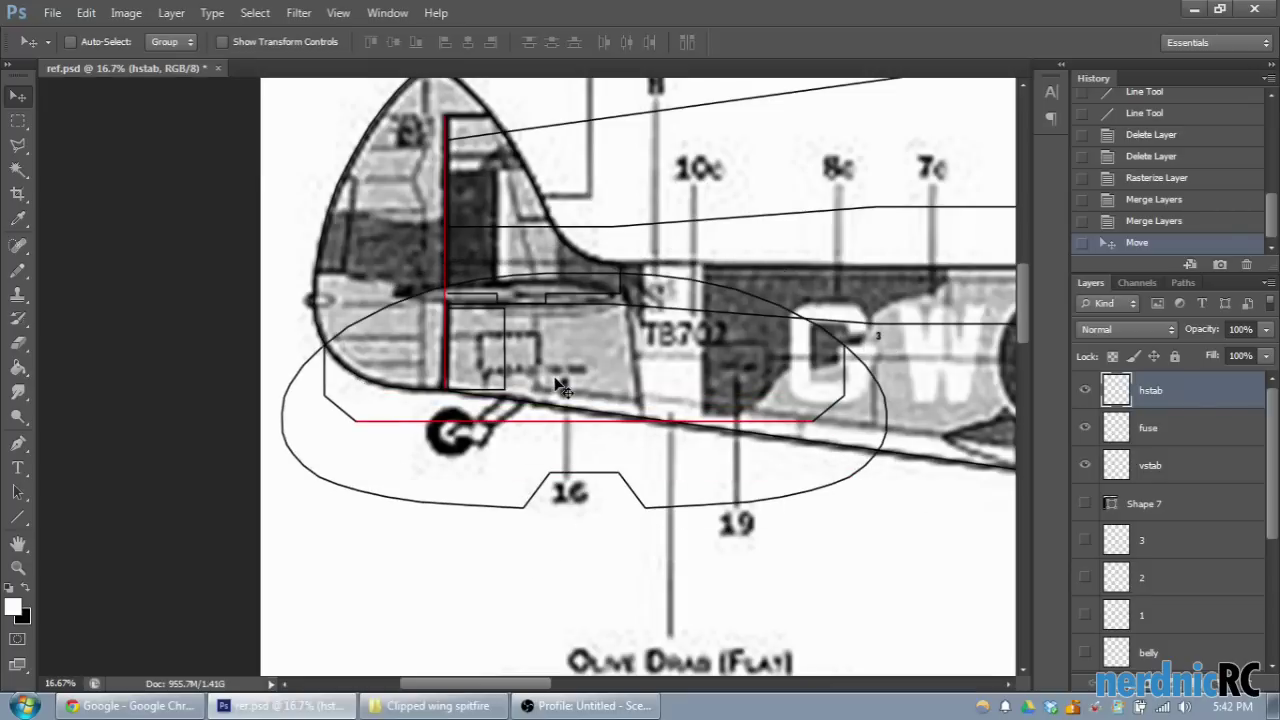
# Step: Rotate the hstab outline 90 degrees and place its red hinge line on the rudder hinge line
pyautogui.hotkey('ctrl', 't')
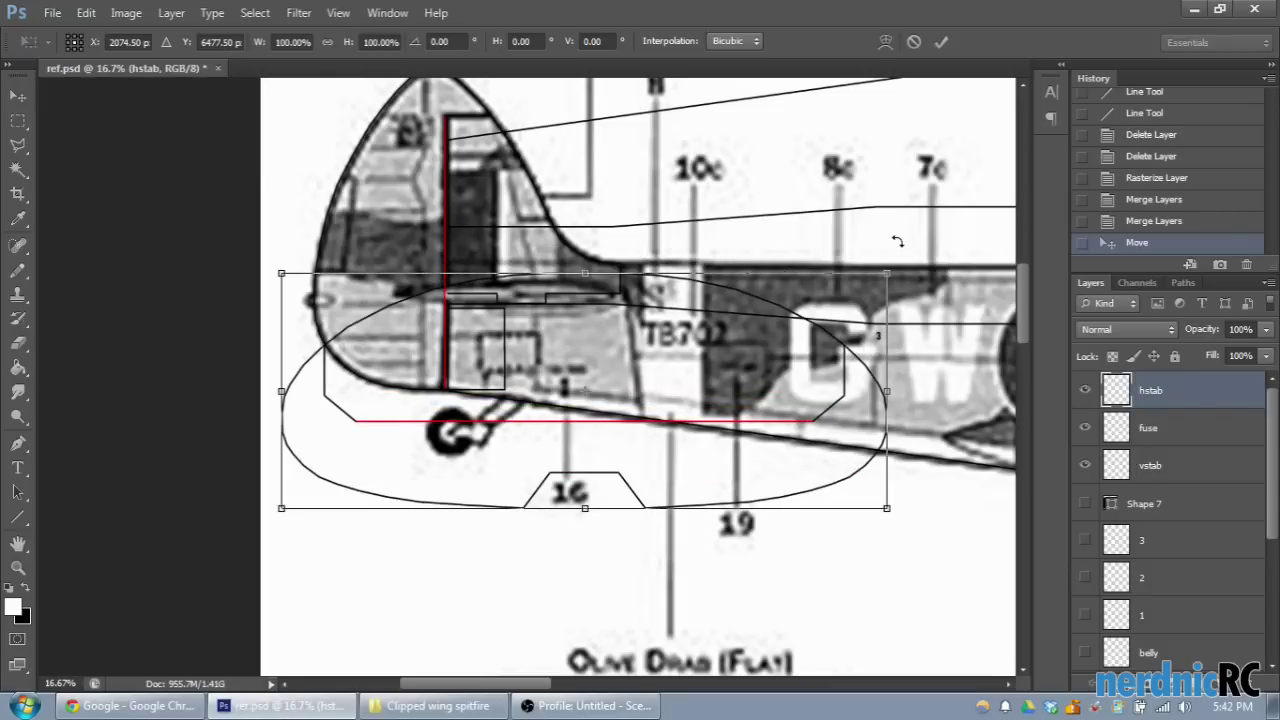
pyautogui.moveTo(907, 226); pyautogui.dragTo(960, 340)
pyautogui.moveTo(932, 481); pyautogui.dragTo(932, 386)
pyautogui.moveTo(913, 457); pyautogui.dragTo(704, 580)
pyautogui.moveTo(591, 374); pyautogui.dragTo(506, 273)
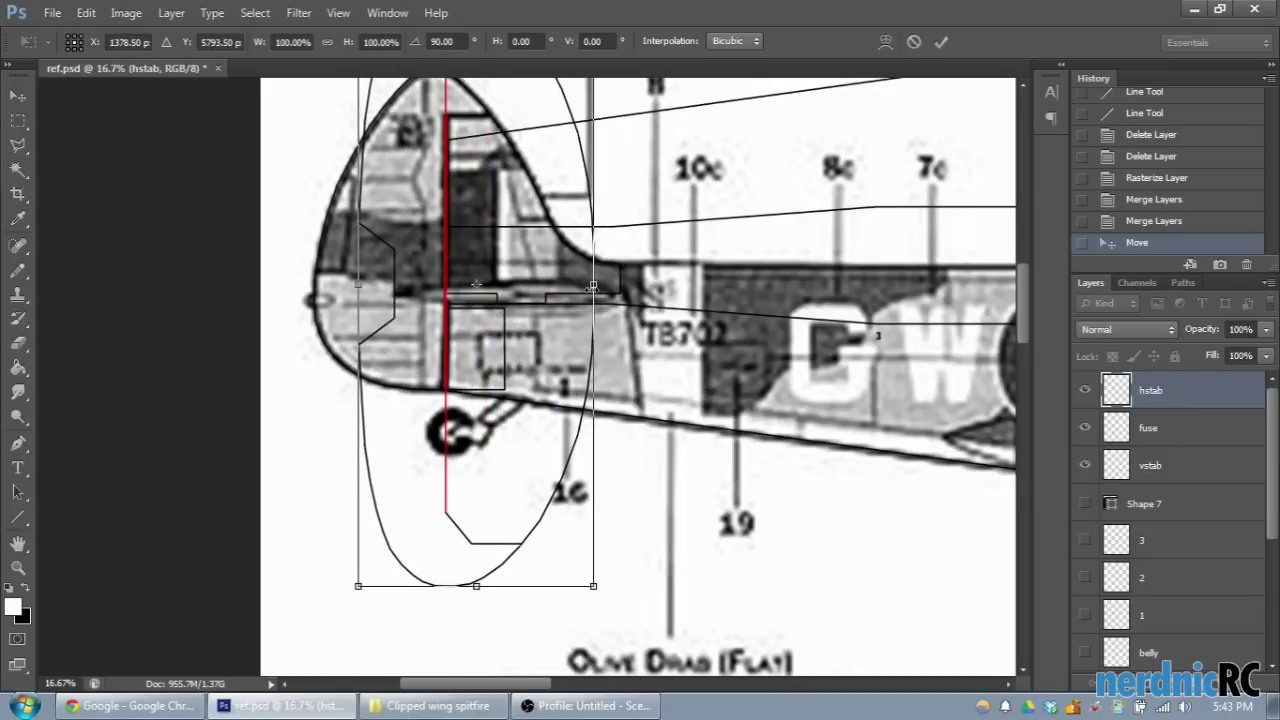
# Step: Shift the rotated hstab outline along the rear fuselage to line its leading edge up with the front of the stabilizer slot
pyautogui.scroll(1, 593, 287)
pyautogui.moveTo(516, 268); pyautogui.dragTo(913, 377)
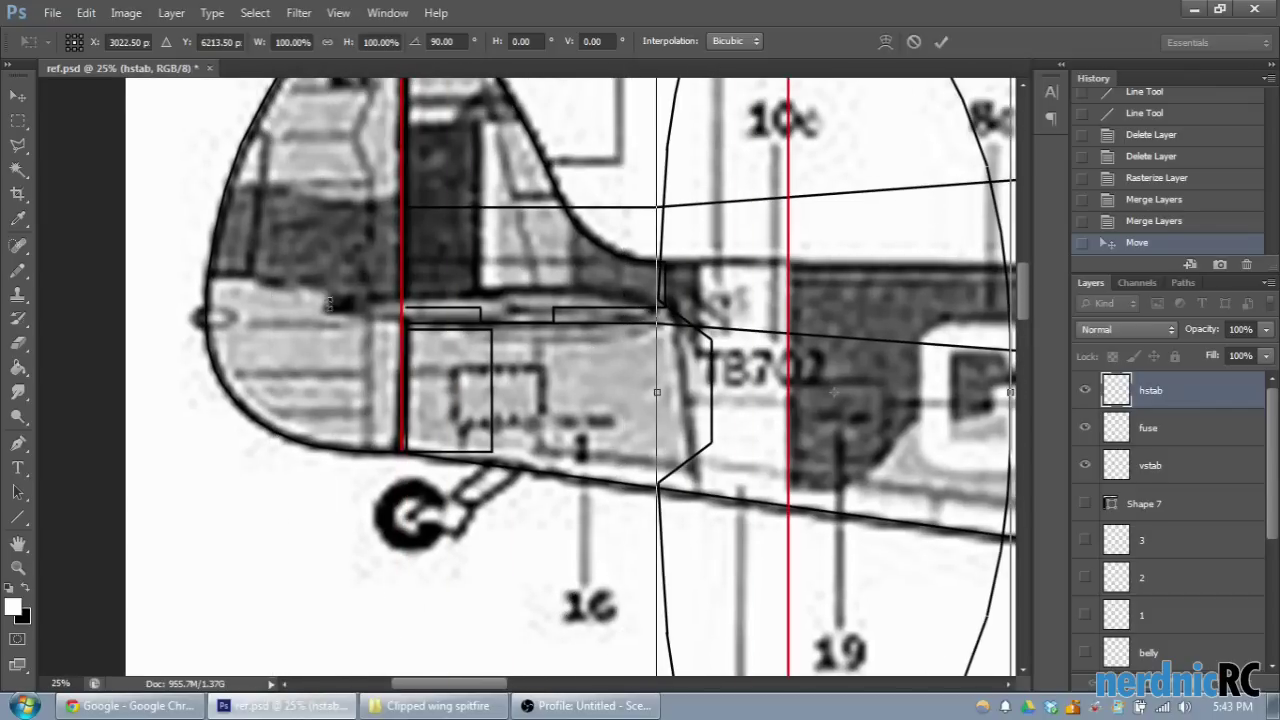
pyautogui.moveTo(810, 380); pyautogui.dragTo(579, 345)
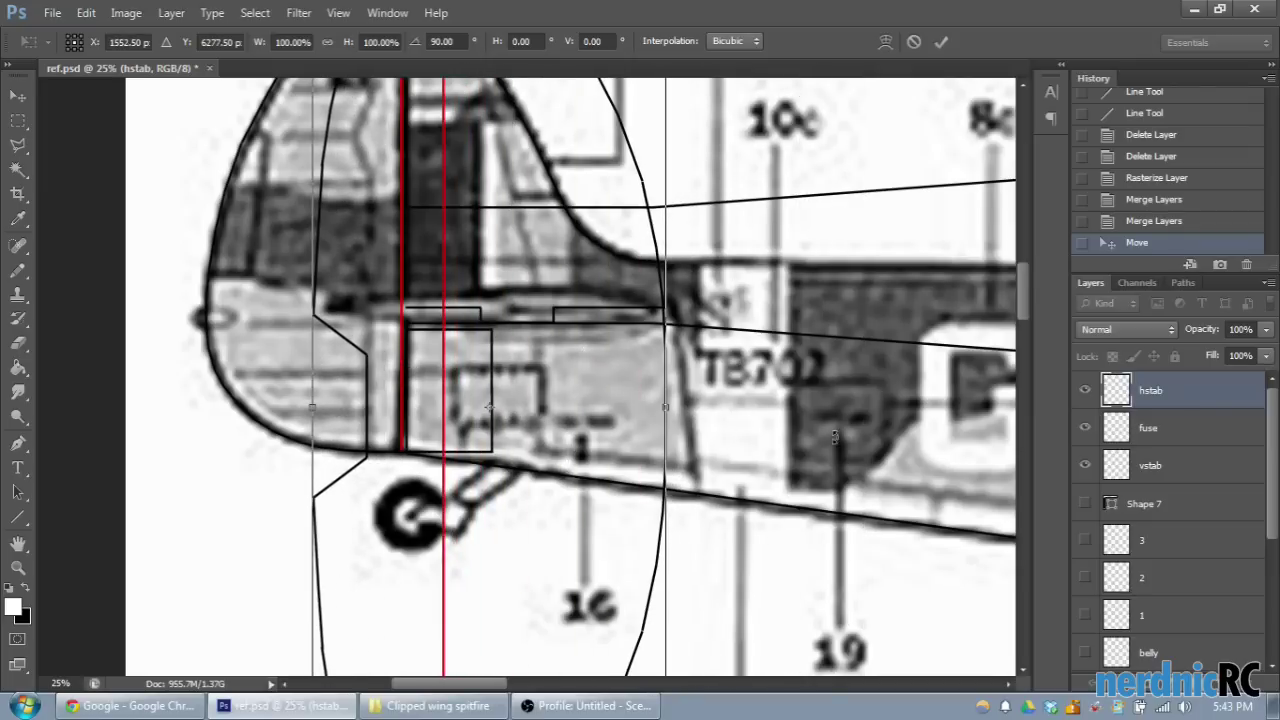
pyautogui.scroll(1, 835, 438)
pyautogui.hotkey('ctrl', '+')
pyautogui.hotkey('ctrl', '+')
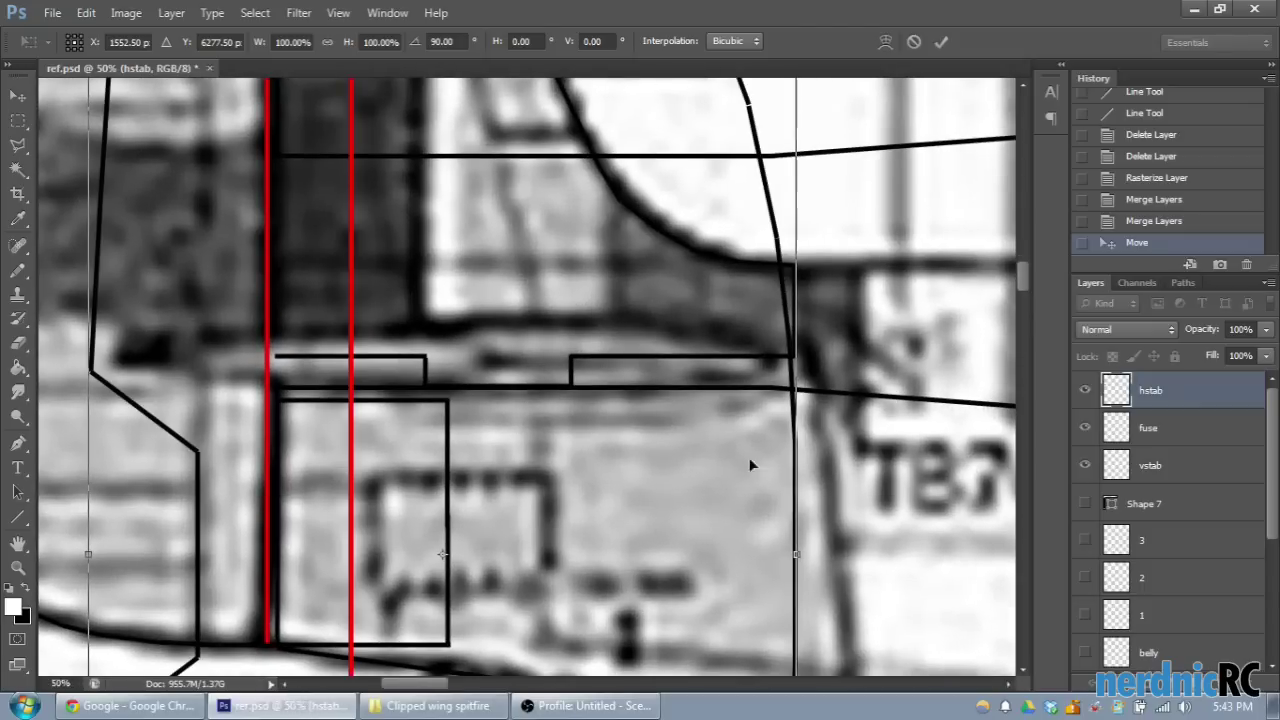
pyautogui.moveTo(660, 298); pyautogui.dragTo(740, 344)
pyautogui.scroll(-2, 673, 383)
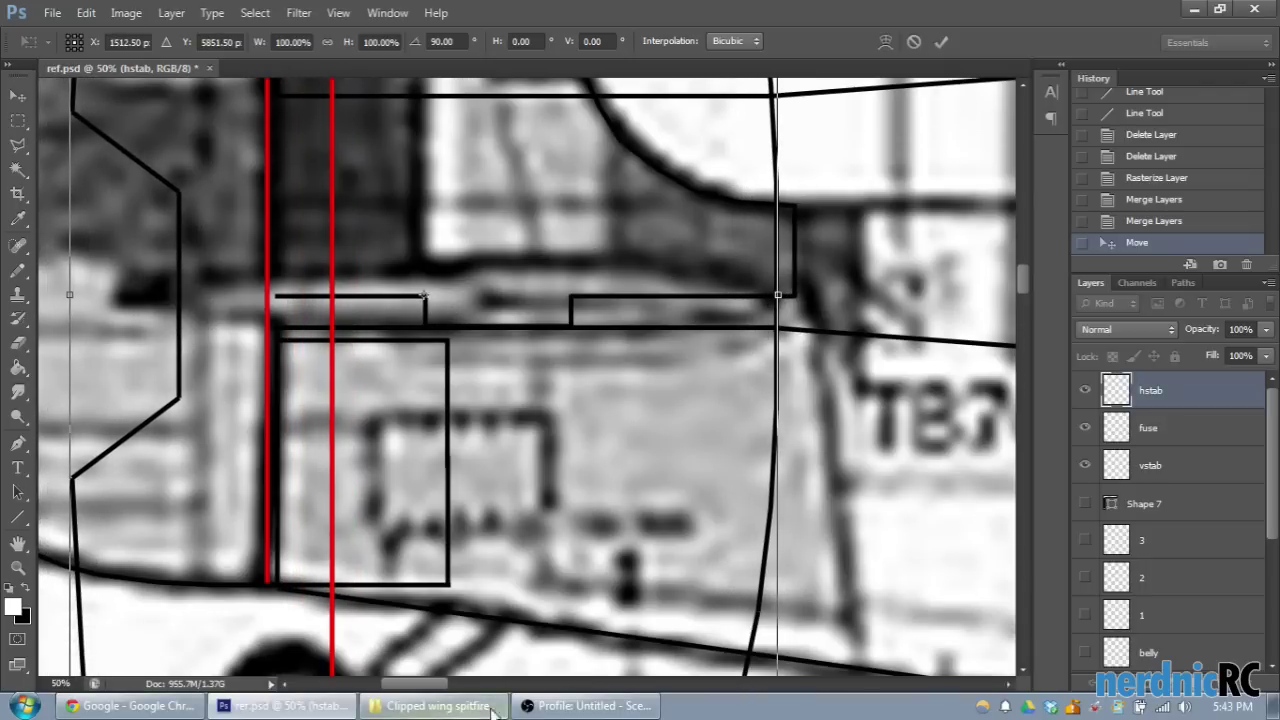
# Step: Slide the rotated hstab outline horizontally to realign its red line with the vertical stabilizer's hinge line
pyautogui.moveTo(441, 690); pyautogui.dragTo(430, 685)
pyautogui.scroll(2, 643, 526)
pyautogui.moveTo(689, 374); pyautogui.dragTo(591, 374)
pyautogui.hotkey('ctrl', '-')
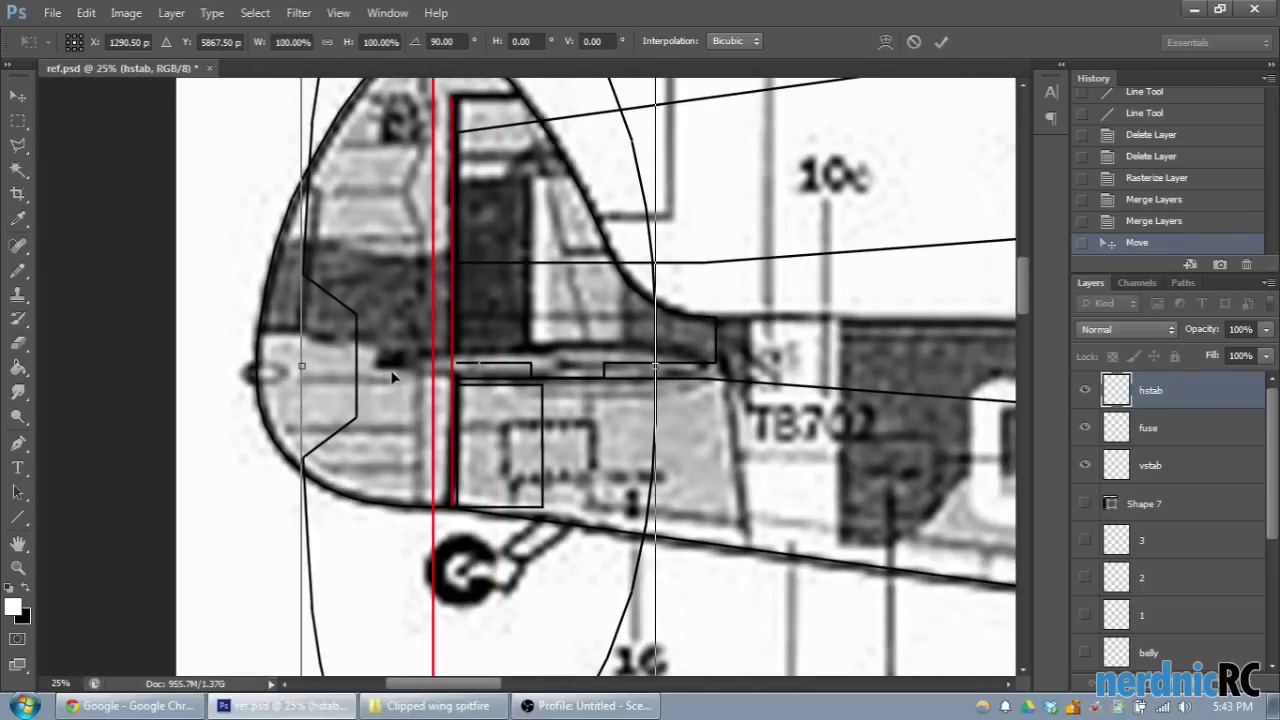
pyautogui.moveTo(555, 377); pyautogui.dragTo(577, 377)
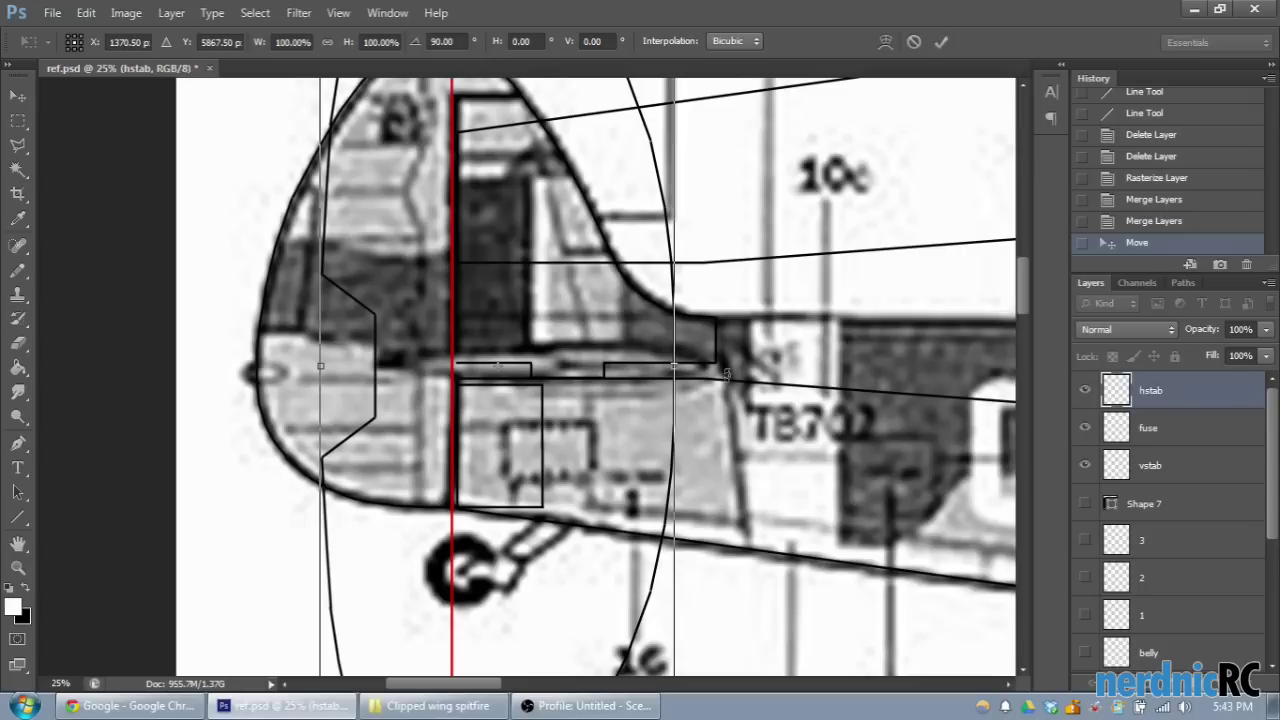
# Step: Try the rotated hstab outline in the area between the side view and the wing, and cancel the transform
pyautogui.scroll(-3, 667, 455)
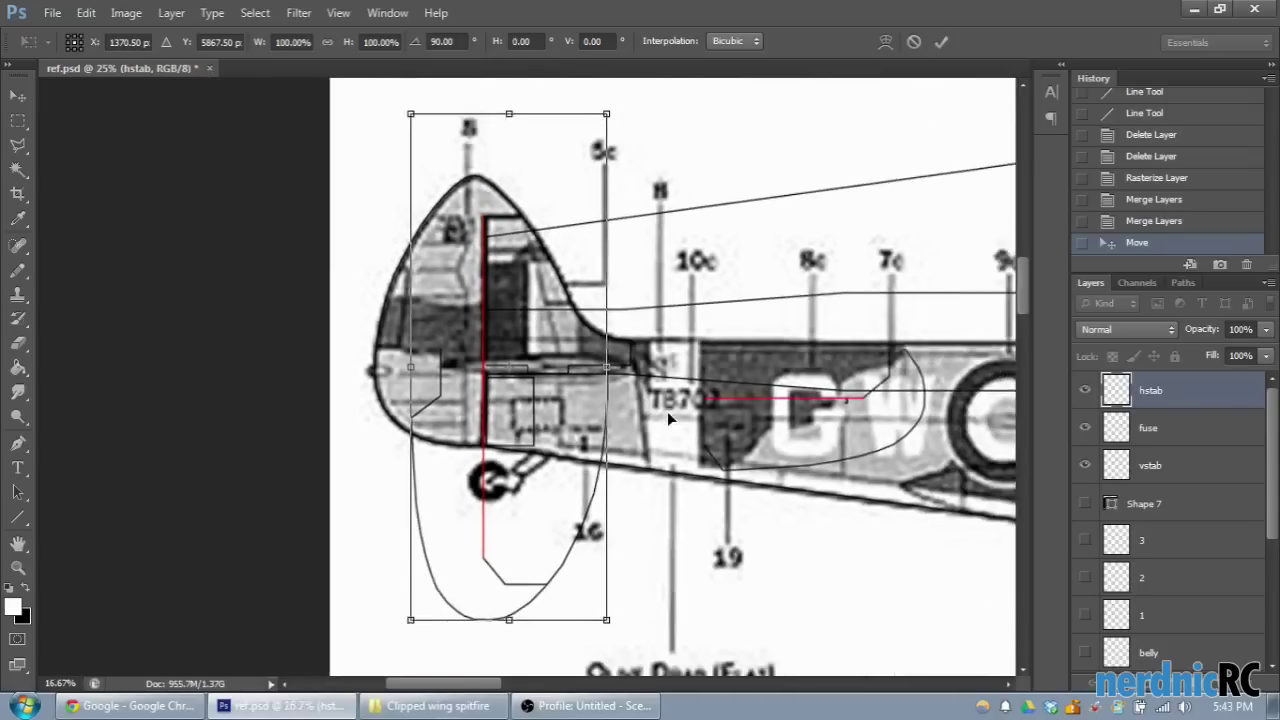
pyautogui.moveTo(521, 205); pyautogui.dragTo(805, 484)
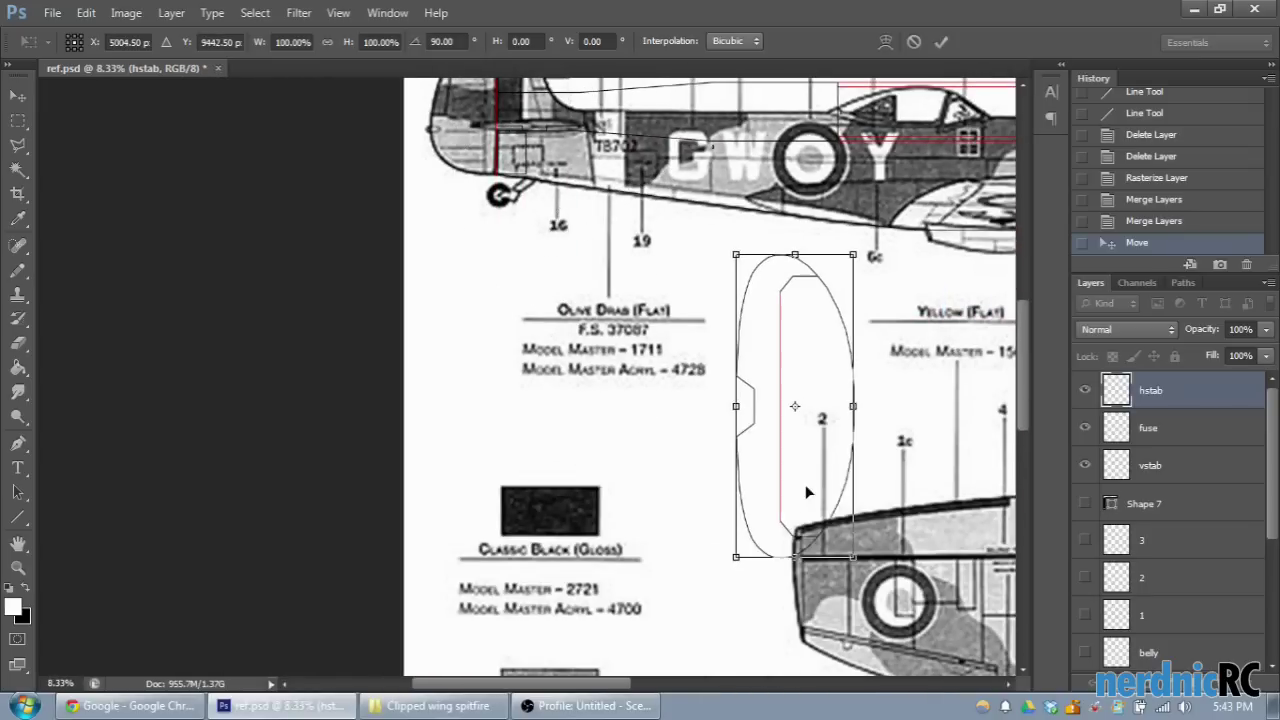
pyautogui.moveTo(487, 684); pyautogui.dragTo(557, 684)
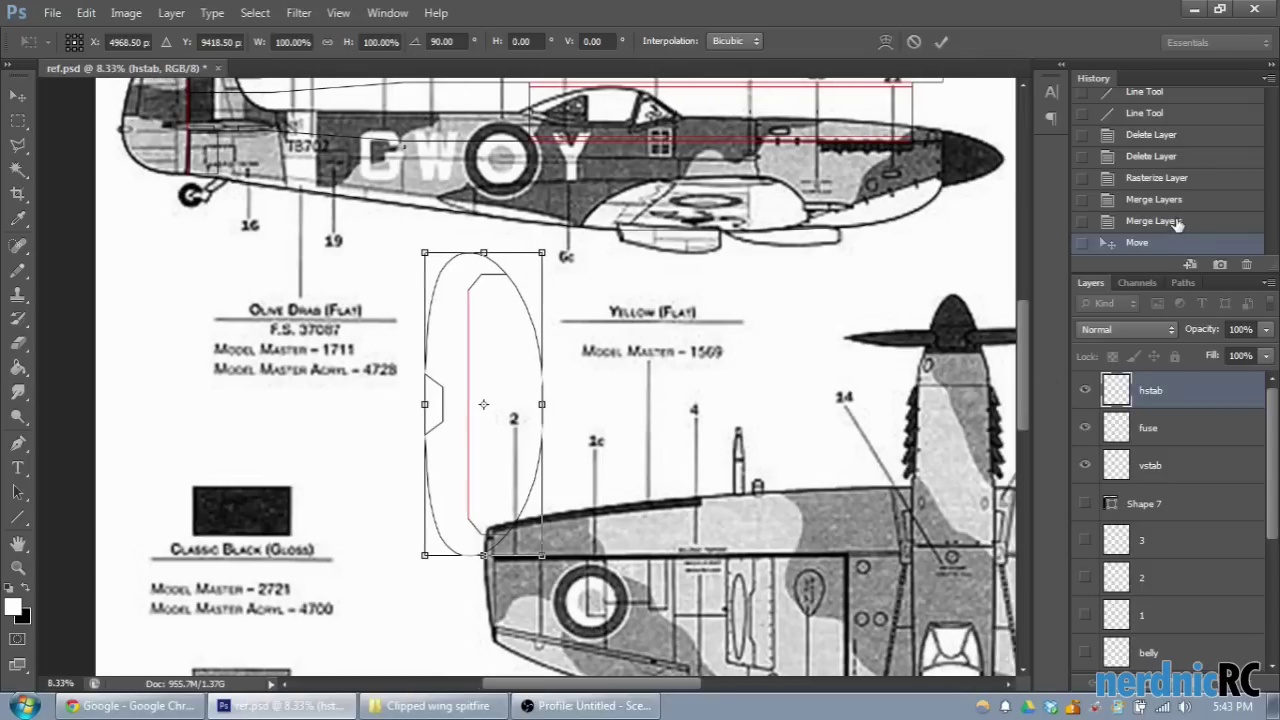
pyautogui.press('Escape')
# Step: Carry the unrotated hstab outline past the wing drawing and down onto the top-view tailplane
pyautogui.moveTo(309, 204); pyautogui.dragTo(895, 455)
pyautogui.scroll(-1, 895, 455)
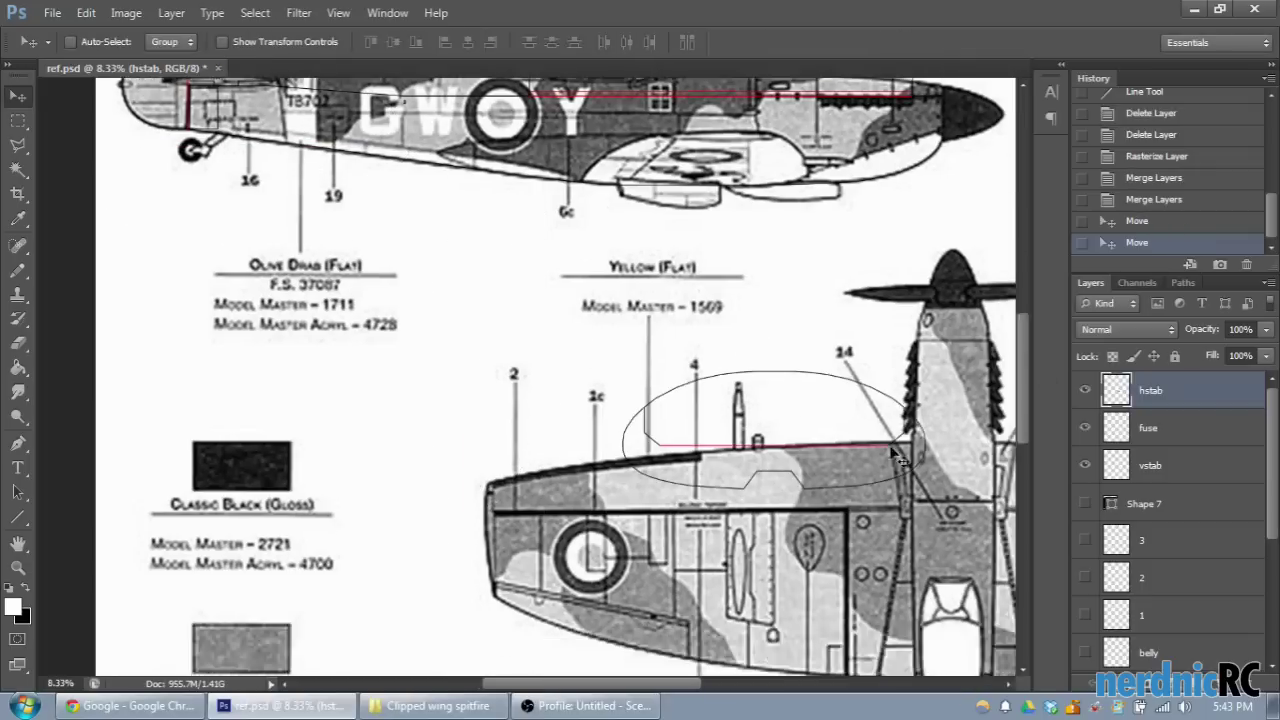
pyautogui.scroll(-5, 895, 455)
pyautogui.hscroll(4, 650, 570)
pyautogui.moveTo(578, 108); pyautogui.dragTo(750, 431)
pyautogui.scroll(-4, 788, 537)
pyautogui.hscroll(2, 560, 680)
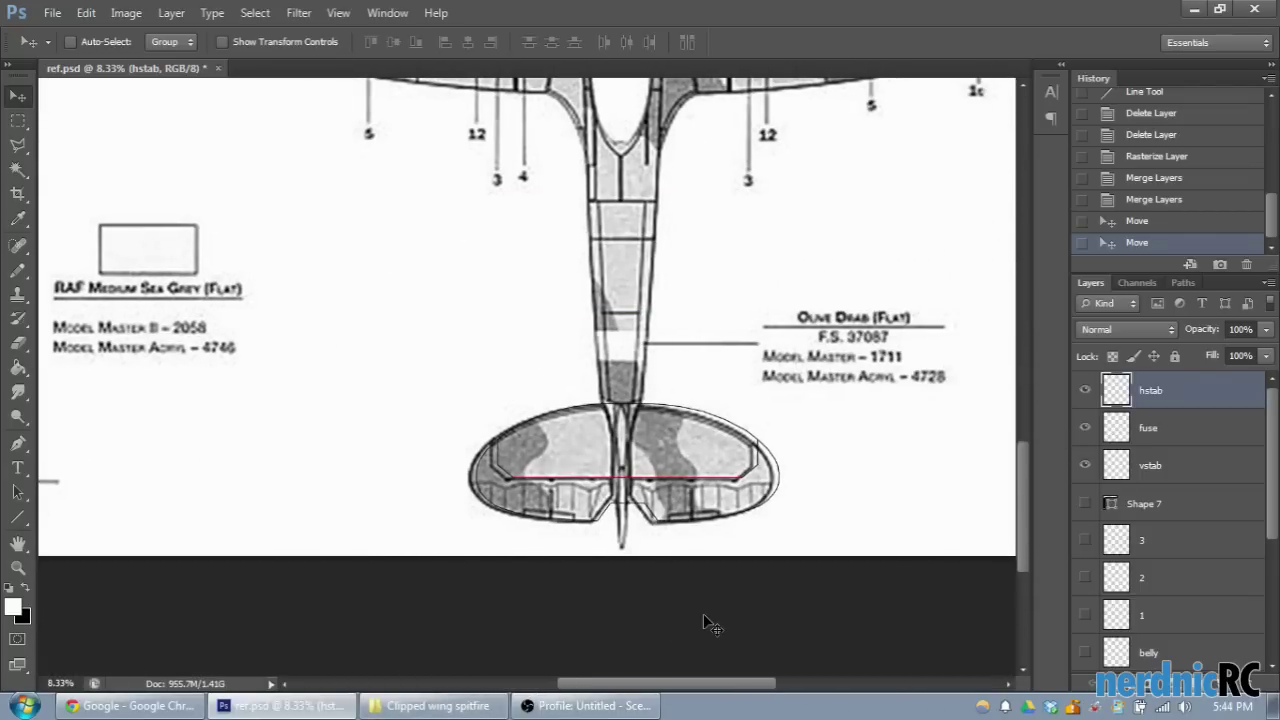
# Step: Align the hstab outline exactly over the top-view tailplane to check its fit
pyautogui.hotkey('ctrl', '+')
pyautogui.hotkey('ctrl', '+')
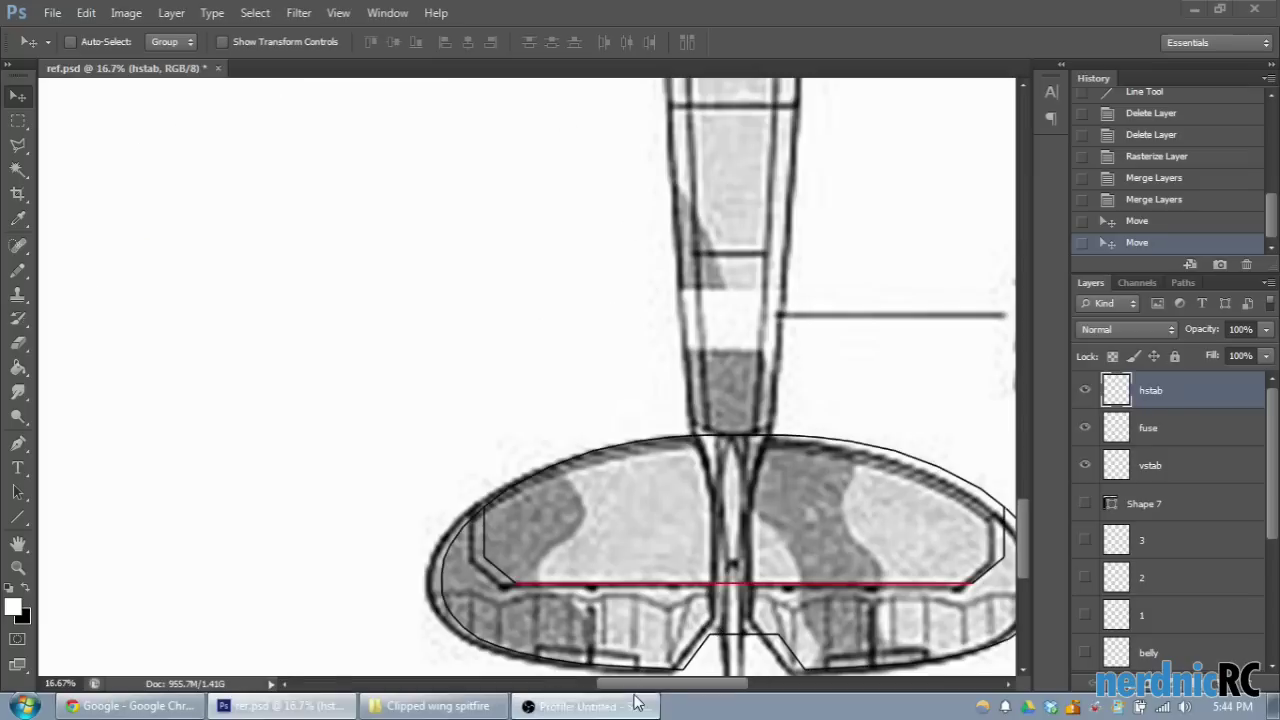
pyautogui.hscroll(2, 697, 632)
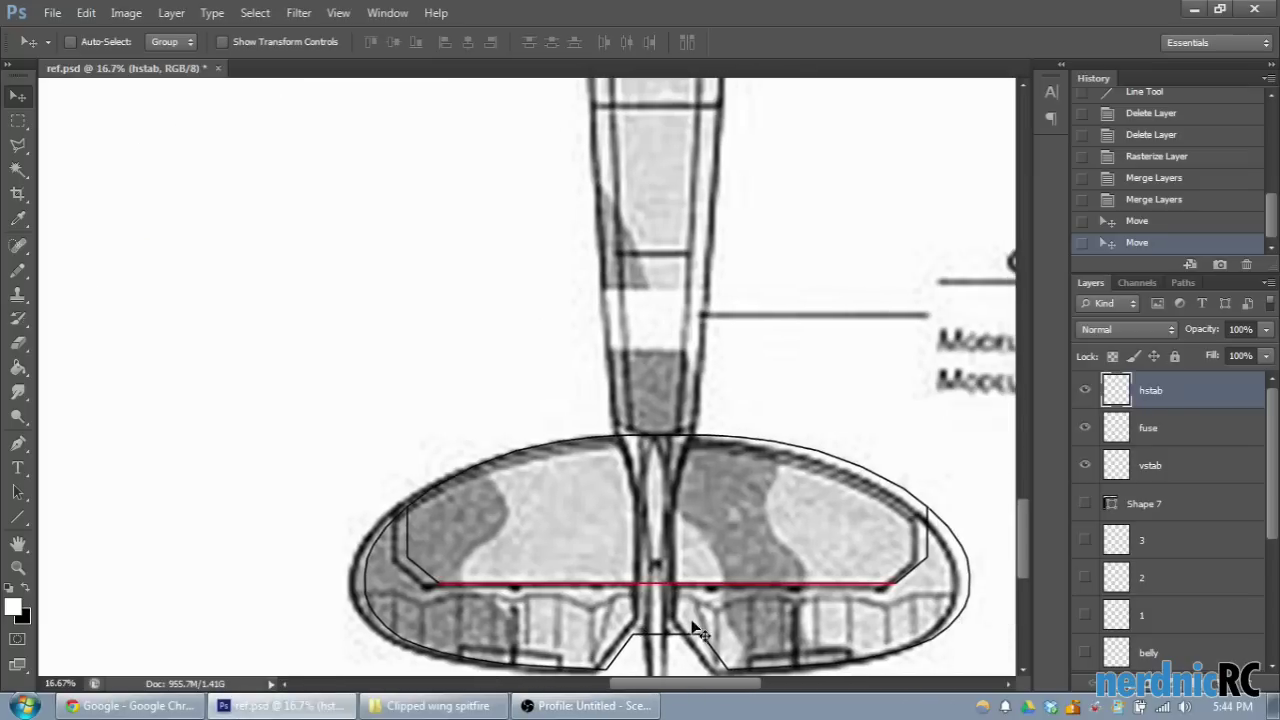
pyautogui.scroll(-2, 666, 534)
pyautogui.moveTo(760, 407); pyautogui.dragTo(741, 409)
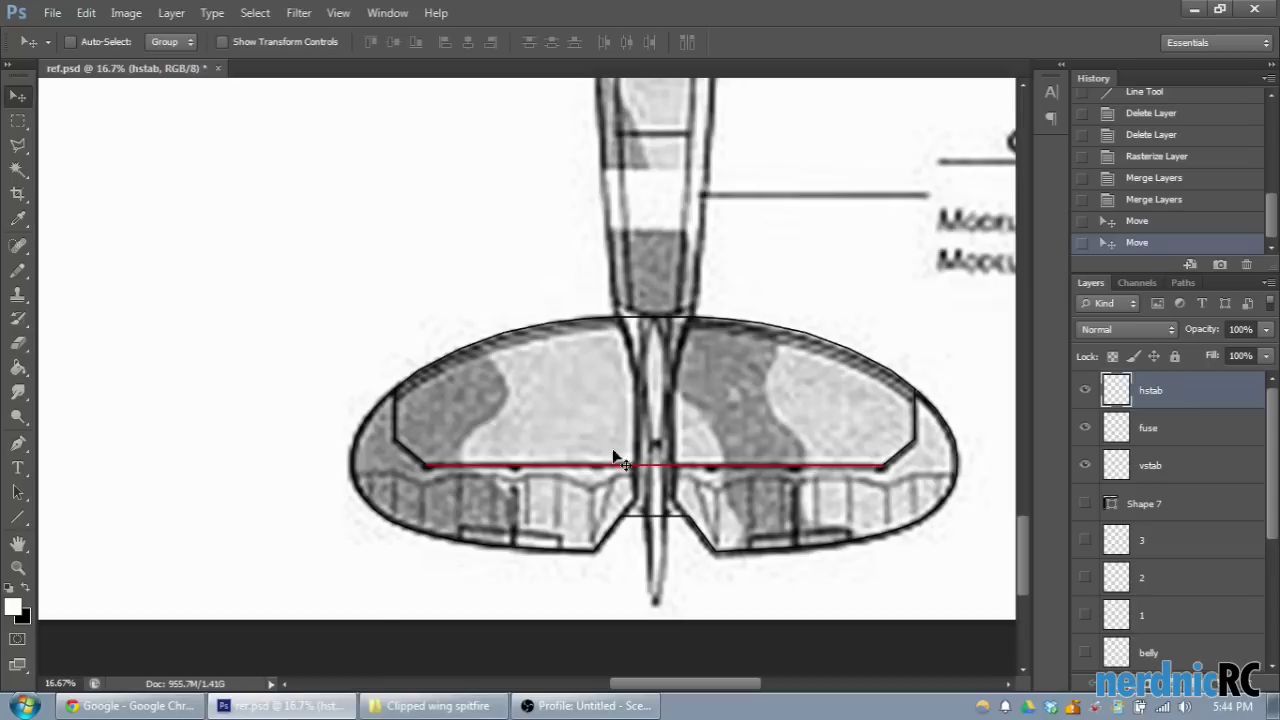
pyautogui.scroll(-3, 470, 518)
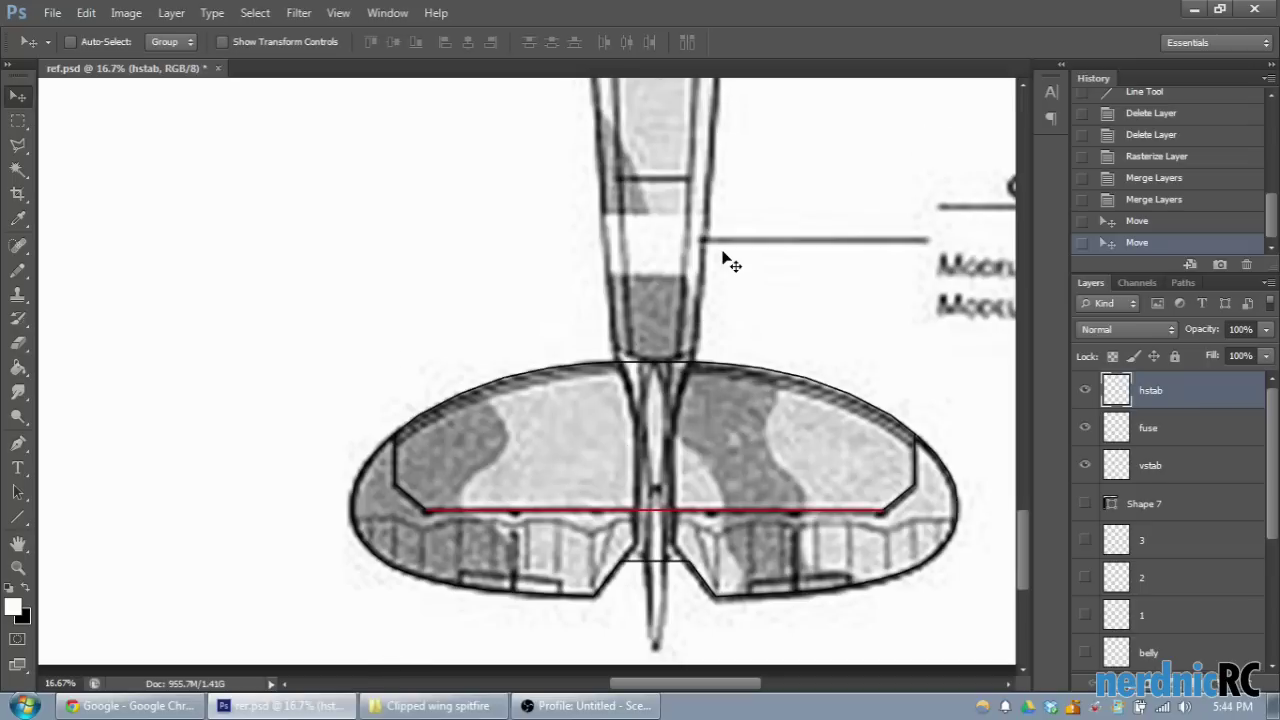
# Step: Move the hstab outline off the top-view tailplane to the wing tip beside the Classic Black (Gloss) swatch
pyautogui.moveTo(548, 404); pyautogui.dragTo(239, 220)
pyautogui.scroll(3, 380, 280)
pyautogui.hscroll(-5, 600, 400)
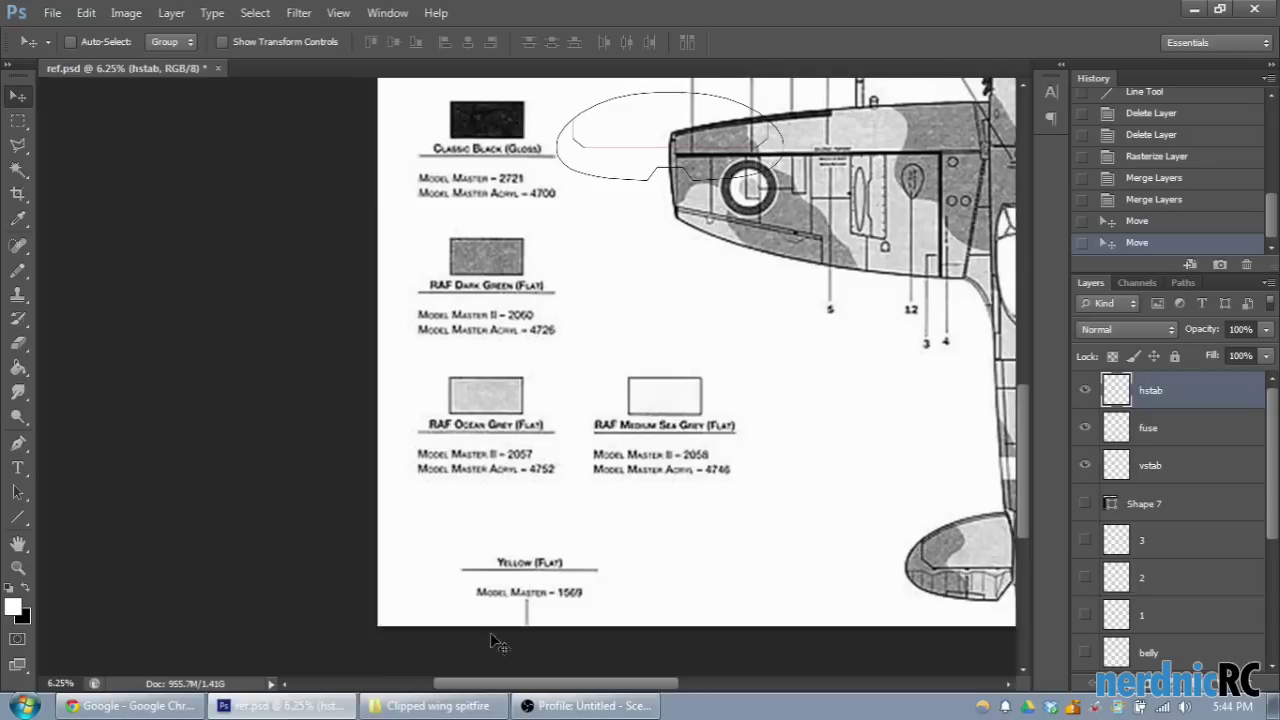
# Step: Carry the hstab outline up to just below the side view's rear fuselage, overlapping the Olive Drab (Flat) label
pyautogui.scroll(5, 600, 400)
pyautogui.moveTo(597, 360); pyautogui.dragTo(597, 252)
pyautogui.scroll(2, 597, 252)
pyautogui.scroll(1, 597, 252)
pyautogui.moveTo(586, 370); pyautogui.dragTo(534, 335)
pyautogui.scroll(1, 530, 336)
pyautogui.scroll(3, 530, 336)
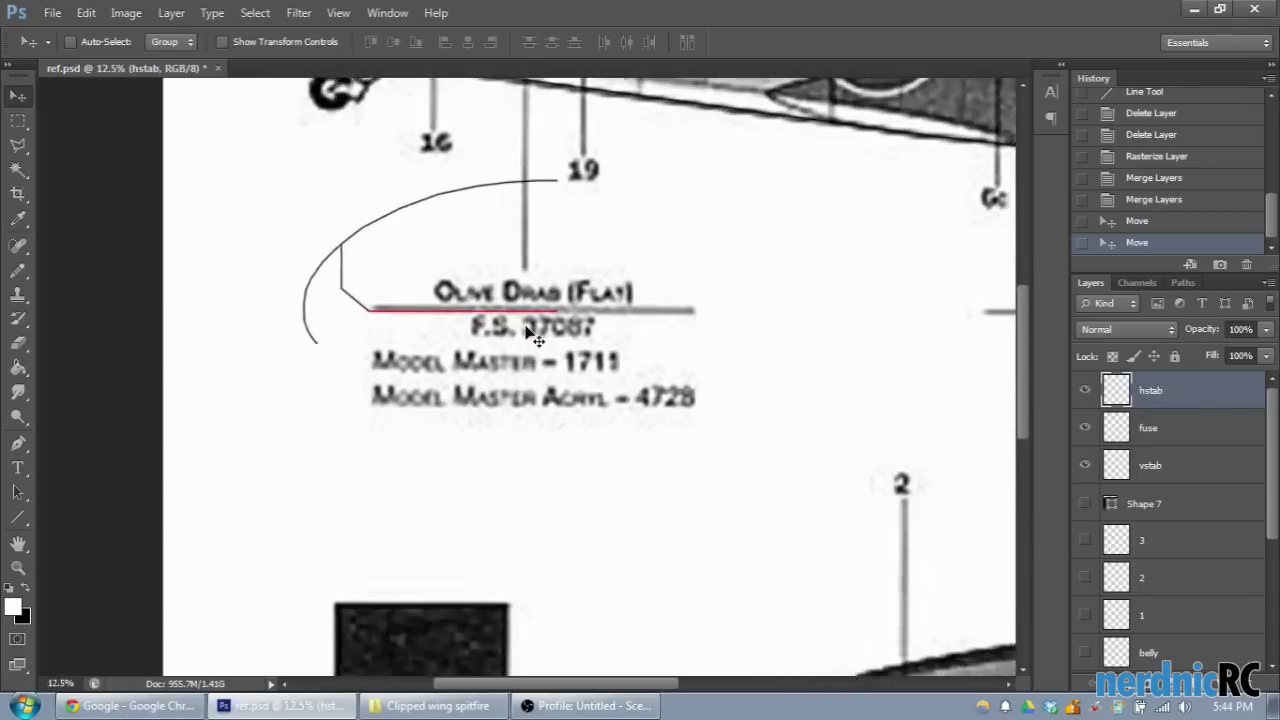
pyautogui.scroll(3, 523, 306)
pyautogui.moveTo(367, 535); pyautogui.dragTo(367, 470)
pyautogui.scroll(3, 367, 470)
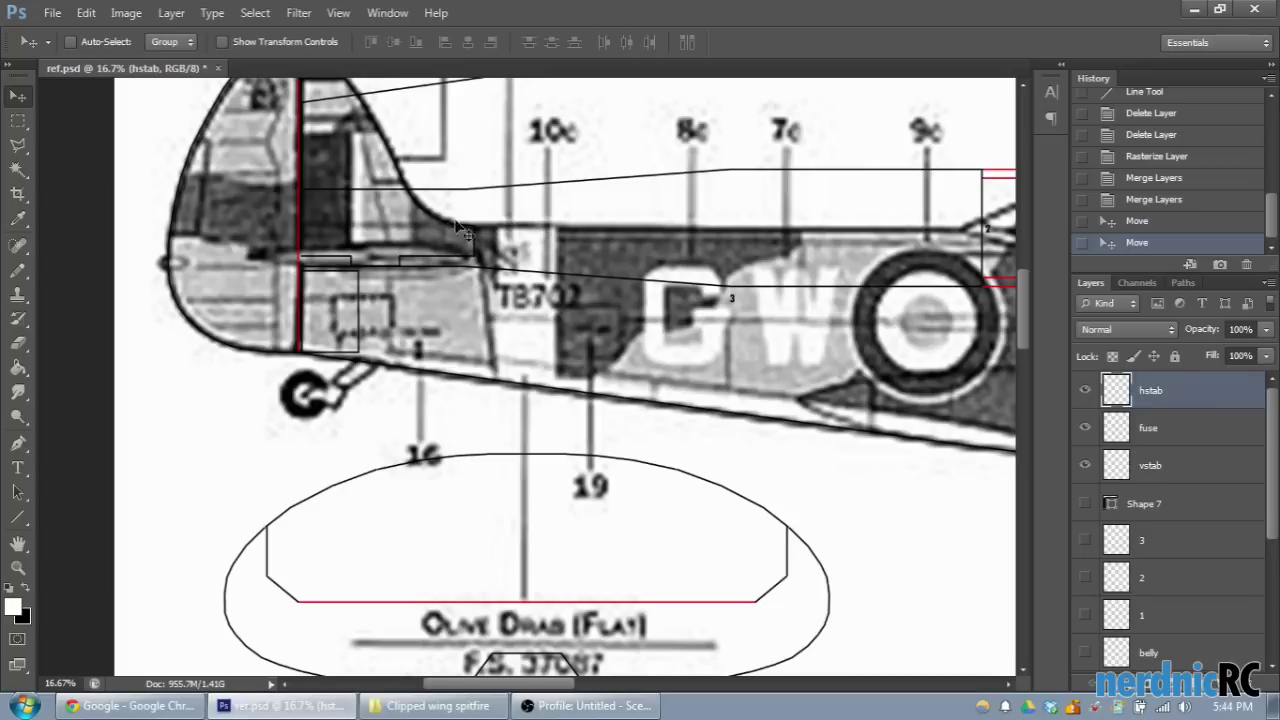
# Step: Move the hstab outline up onto the side view's rear fuselage
pyautogui.scroll(1, 455, 235)
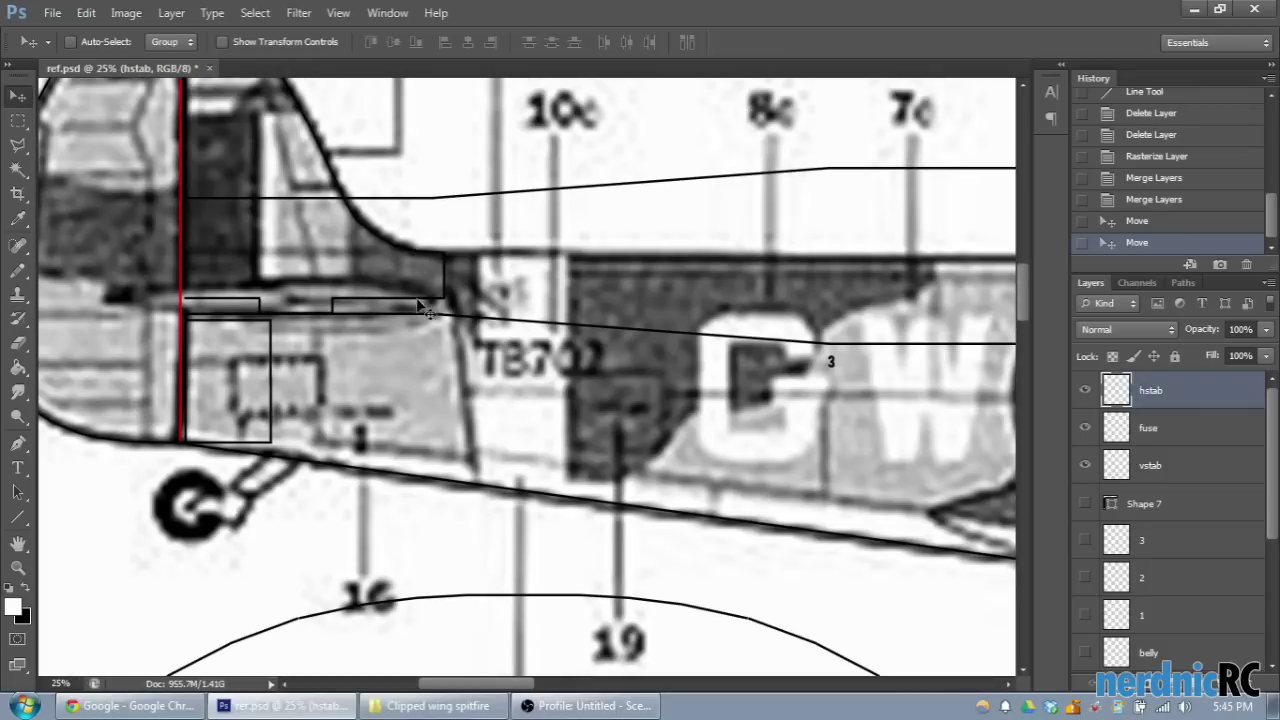
pyautogui.scroll(-1, 470, 450)
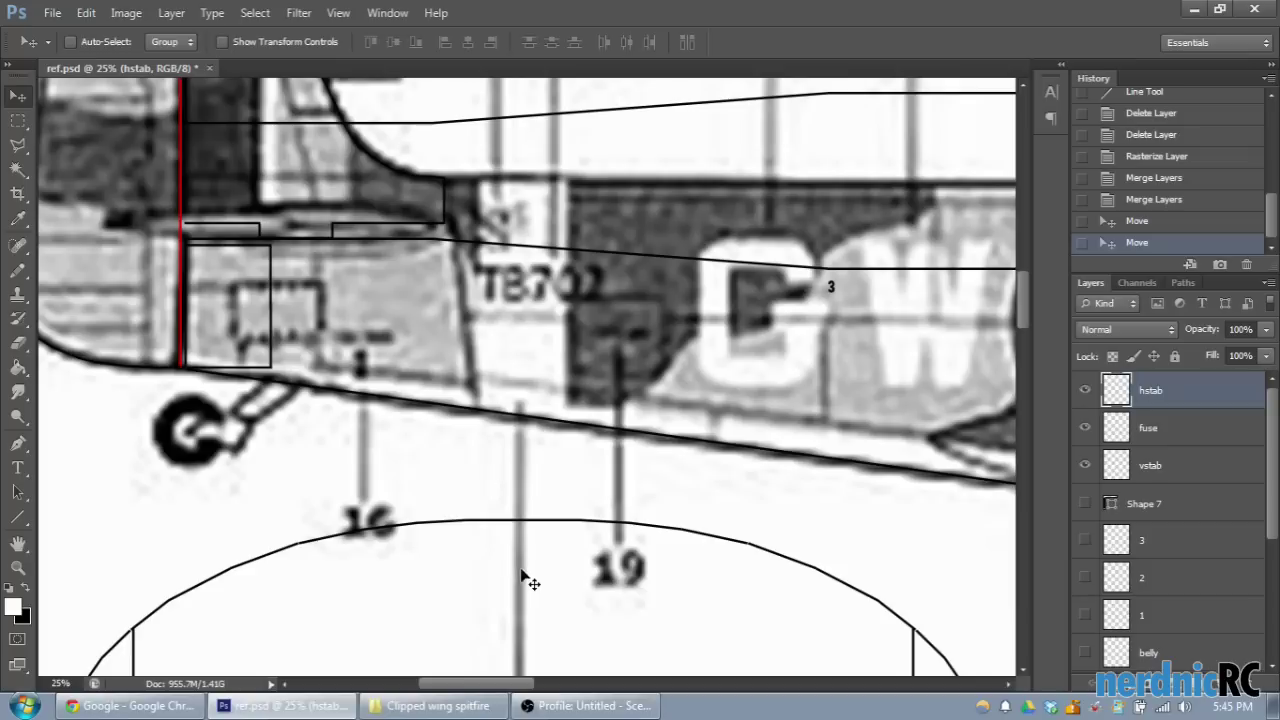
pyautogui.moveTo(526, 580); pyautogui.dragTo(489, 248)
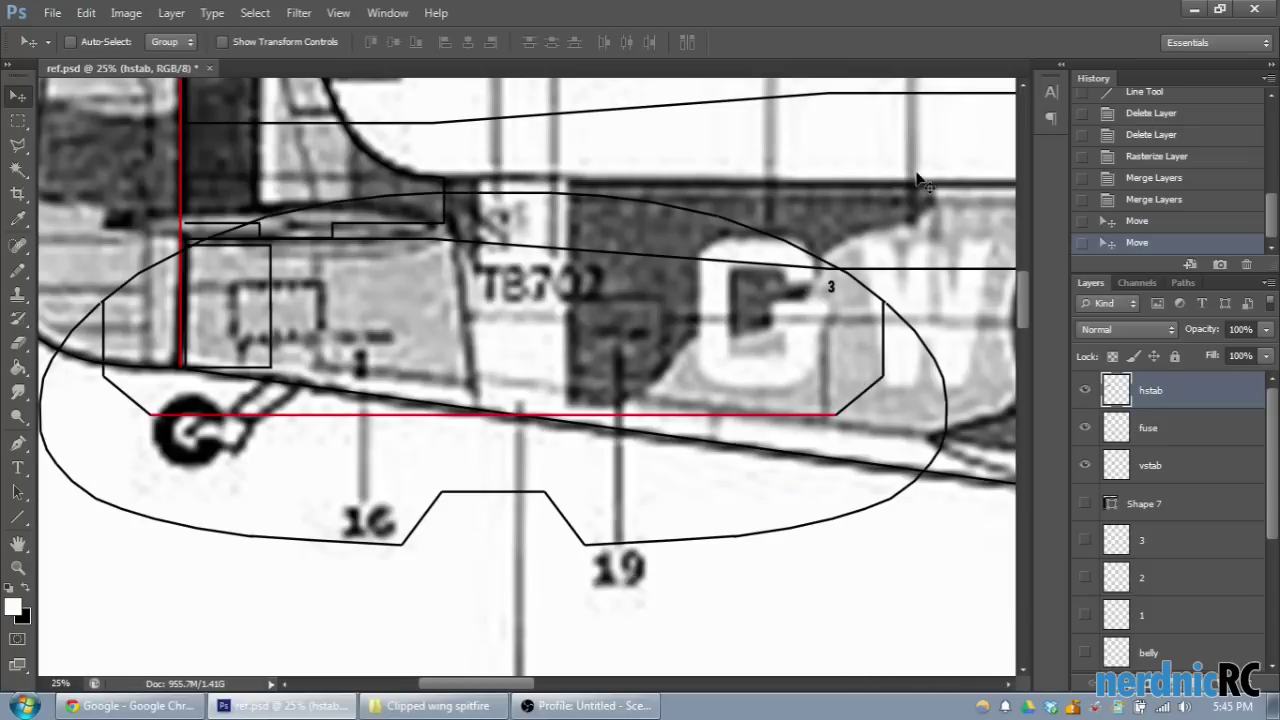
# Step: Rotate the hstab outline 90 degrees and align its red line with the vstab hinge line, centred on the stabilizer slot
pyautogui.hotkey('ctrl', 't')
pyautogui.moveTo(968, 163); pyautogui.dragTo(551, 557)
pyautogui.moveTo(580, 385); pyautogui.dragTo(337, 294)
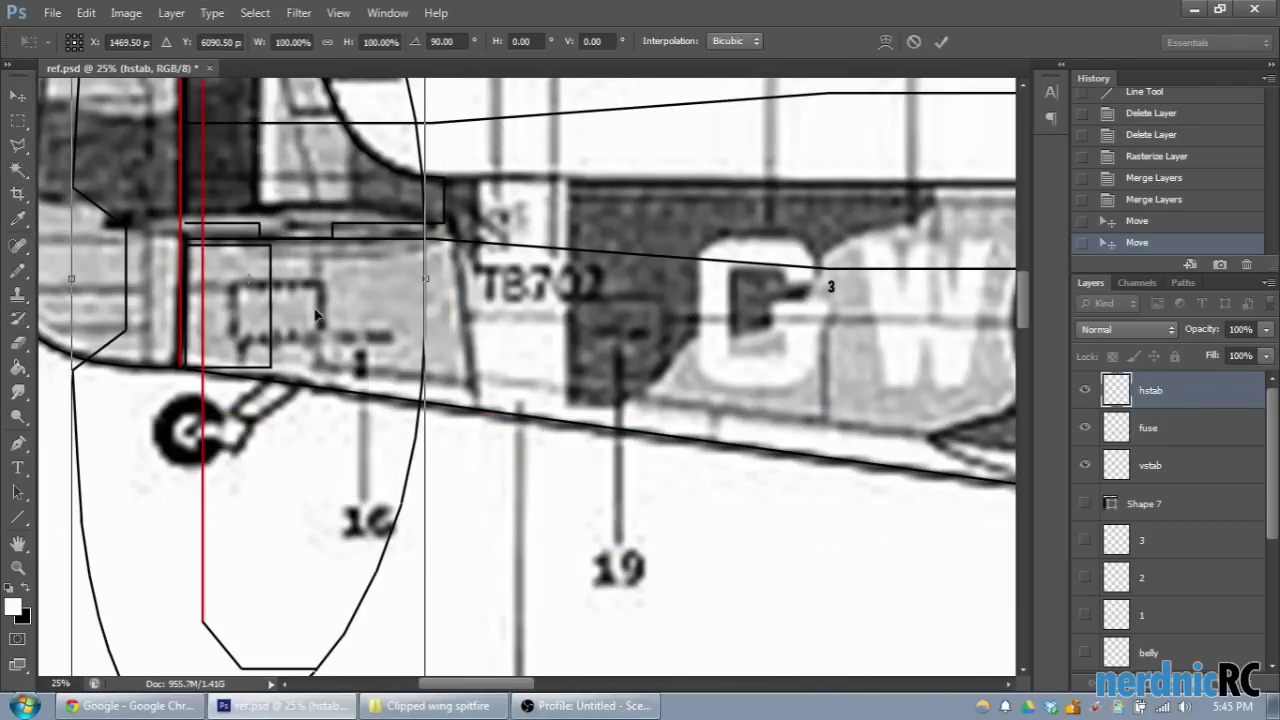
pyautogui.scroll(1, 337, 294)
pyautogui.moveTo(494, 686); pyautogui.dragTo(476, 686)
pyautogui.moveTo(502, 406); pyautogui.dragTo(476, 345)
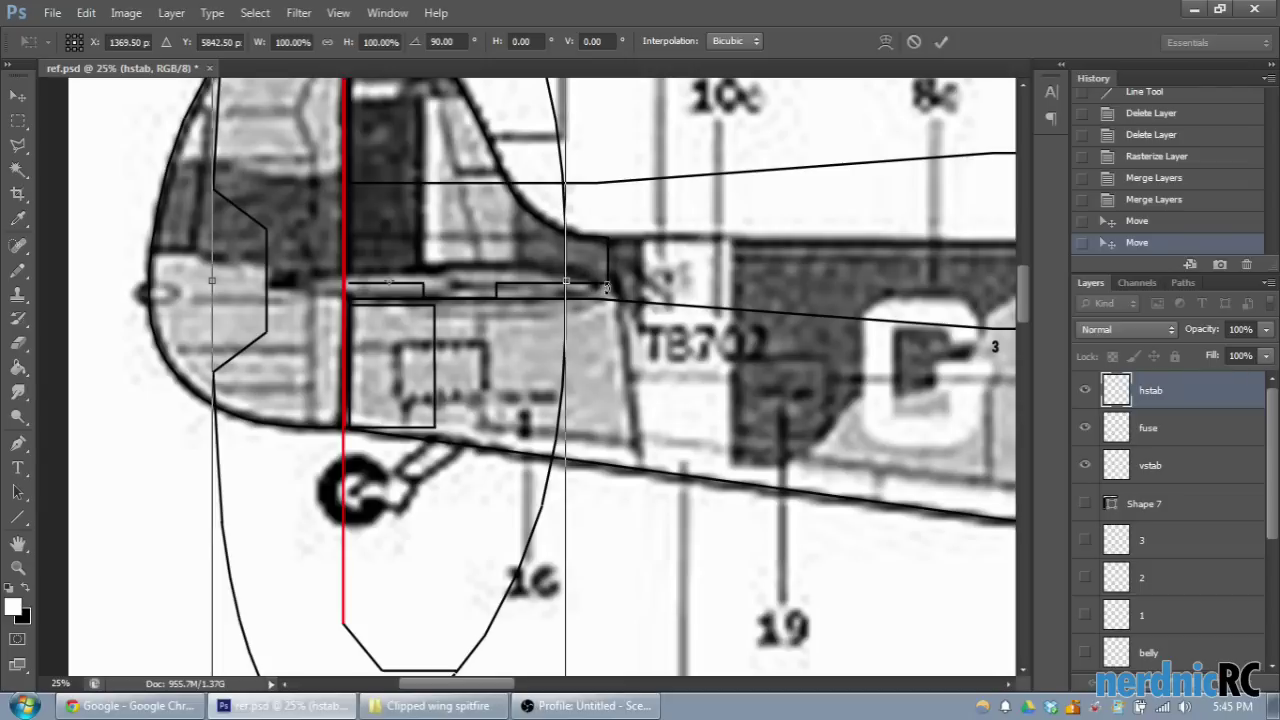
# Step: Examine how the rotated hstab outline lines up with the vertical stabilizer tabs and the fuselage side view
pyautogui.scroll(3, 656, 325)
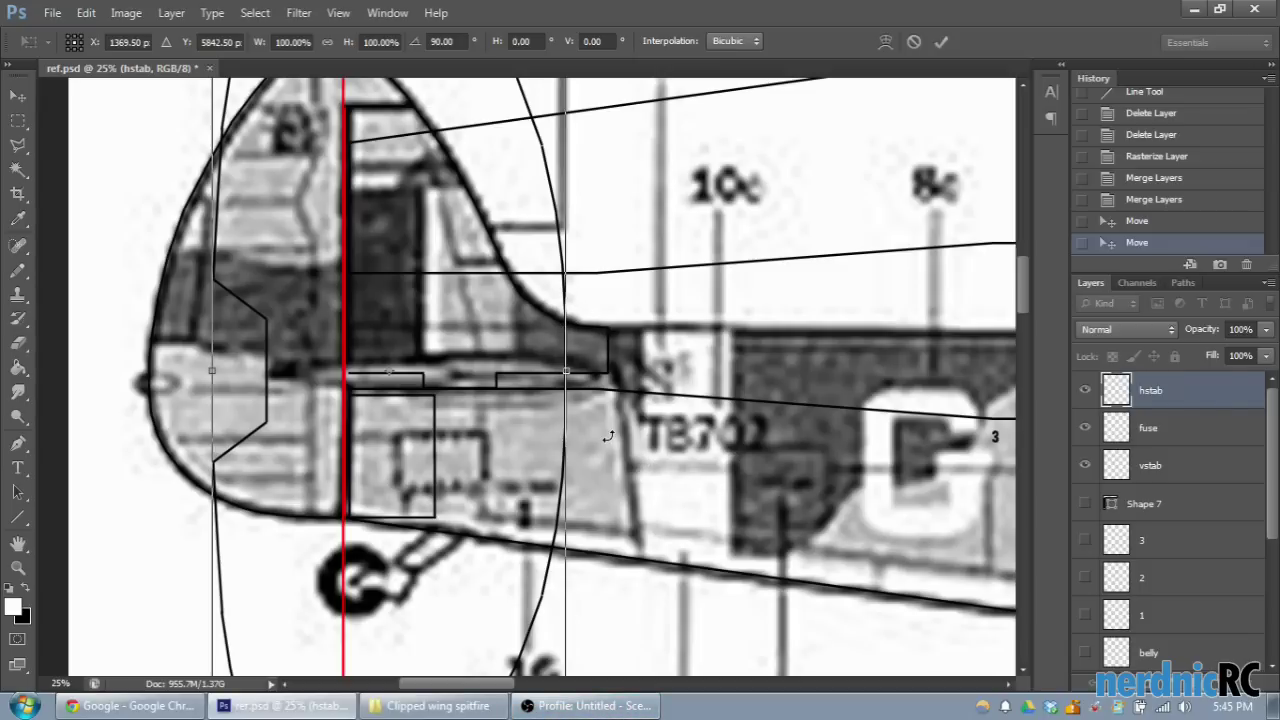
pyautogui.scroll(-1, 601, 440)
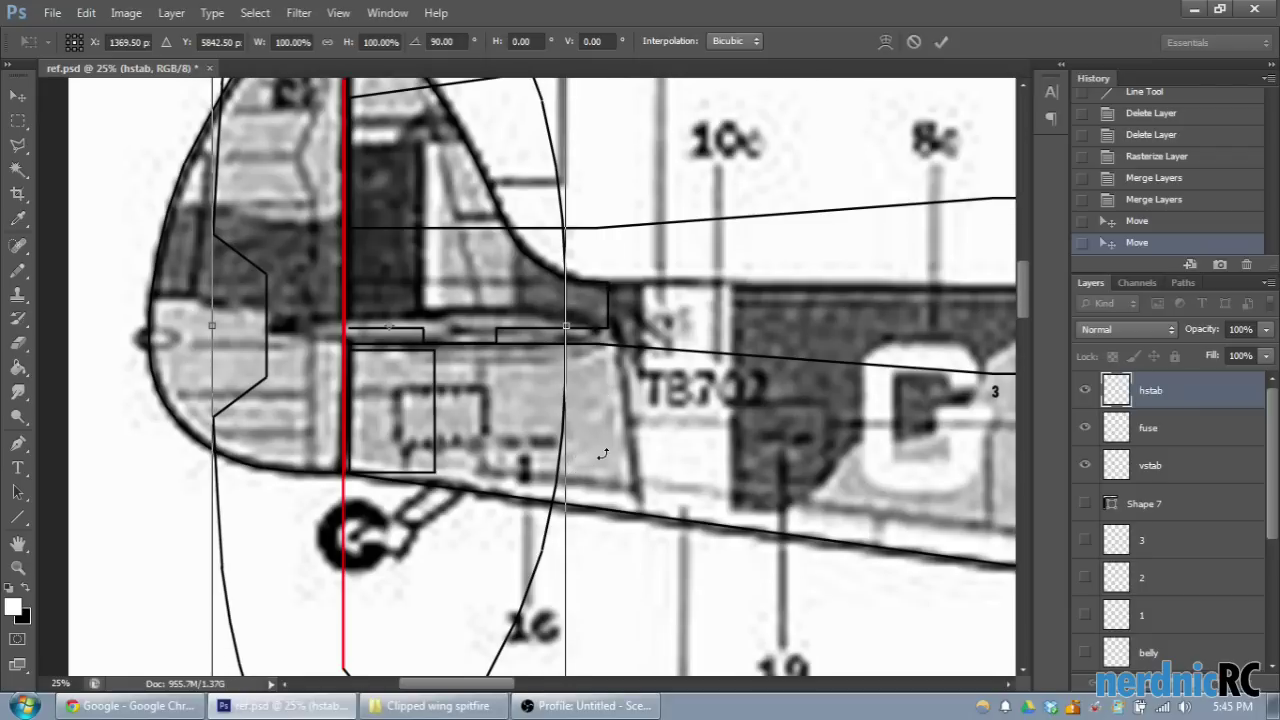
pyautogui.scroll(-2, 603, 455)
pyautogui.hscroll(5, 430, 533)
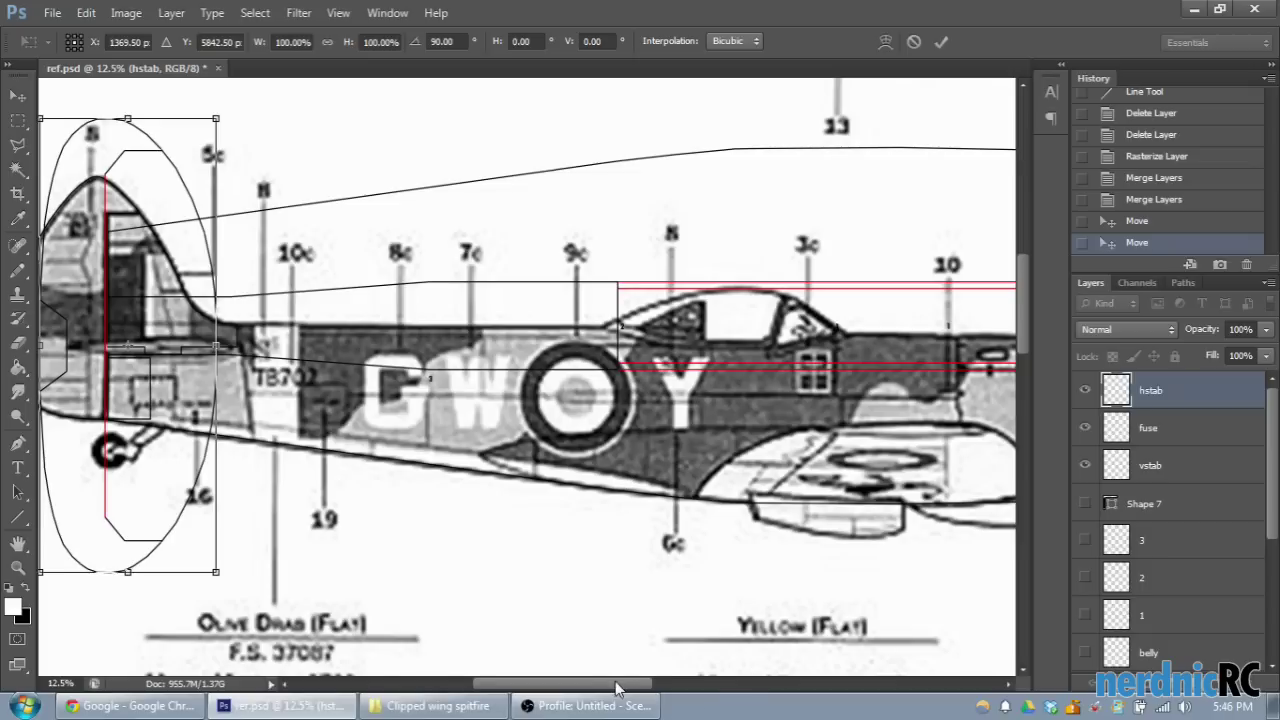
pyautogui.moveTo(619, 684)
pyautogui.mouseDown()
pyautogui.moveTo(596, 690)
pyautogui.moveTo(607, 690)
pyautogui.mouseUp()
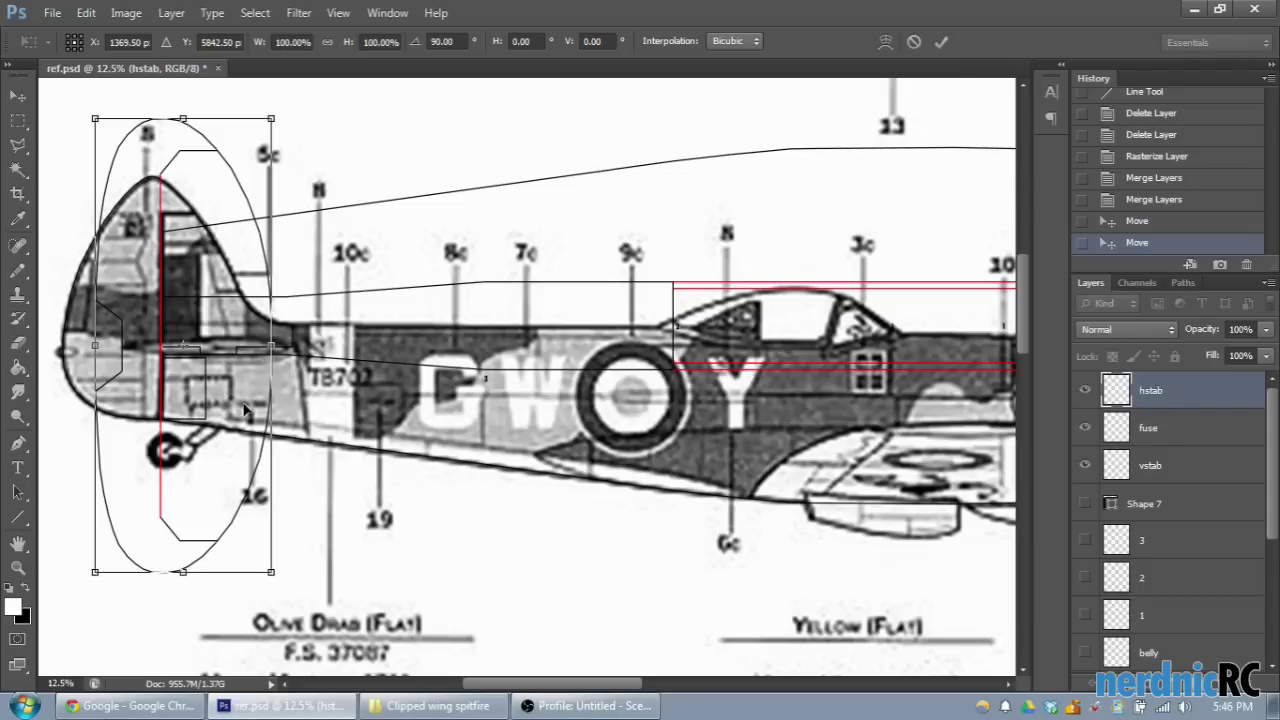
pyautogui.moveTo(566, 688); pyautogui.dragTo(551, 688)
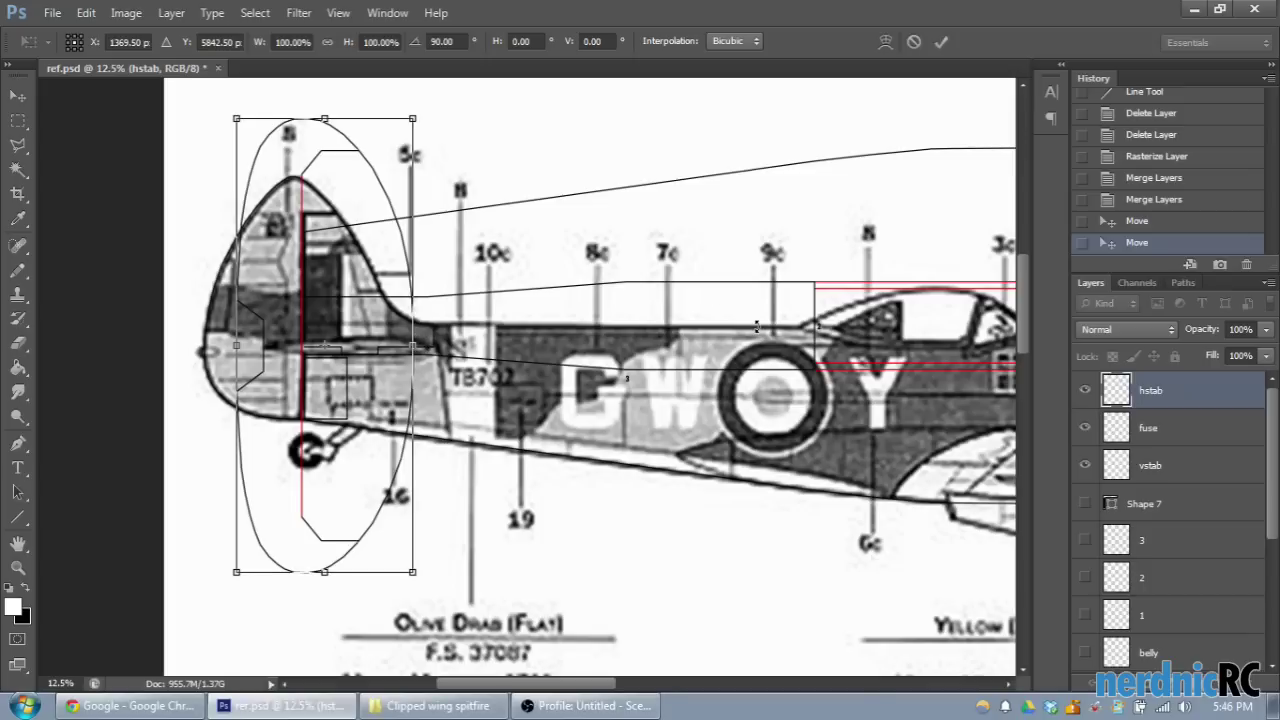
# Step: Try the hstab outline shifted aft of the vstab hinge line, and then lower over the rear fuselage
pyautogui.hotkey('ctrl', '+')
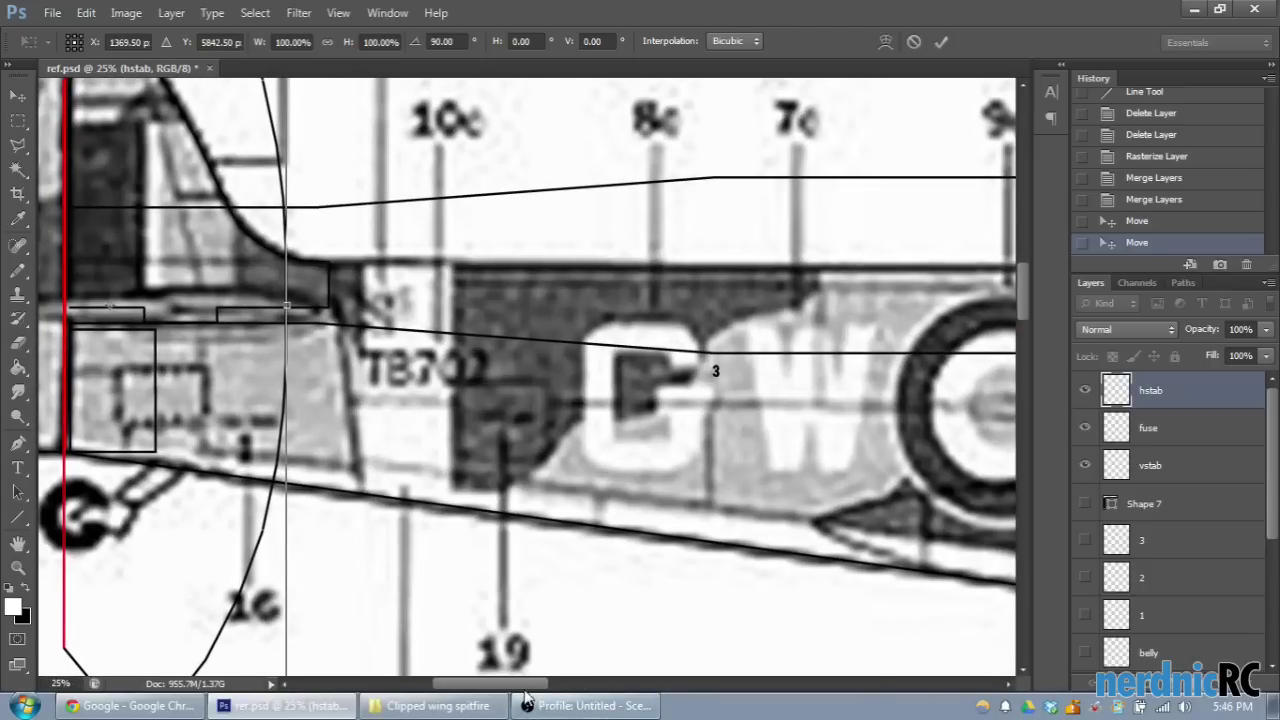
pyautogui.hscroll(-3, 403, 291)
pyautogui.scroll(1, 310, 345)
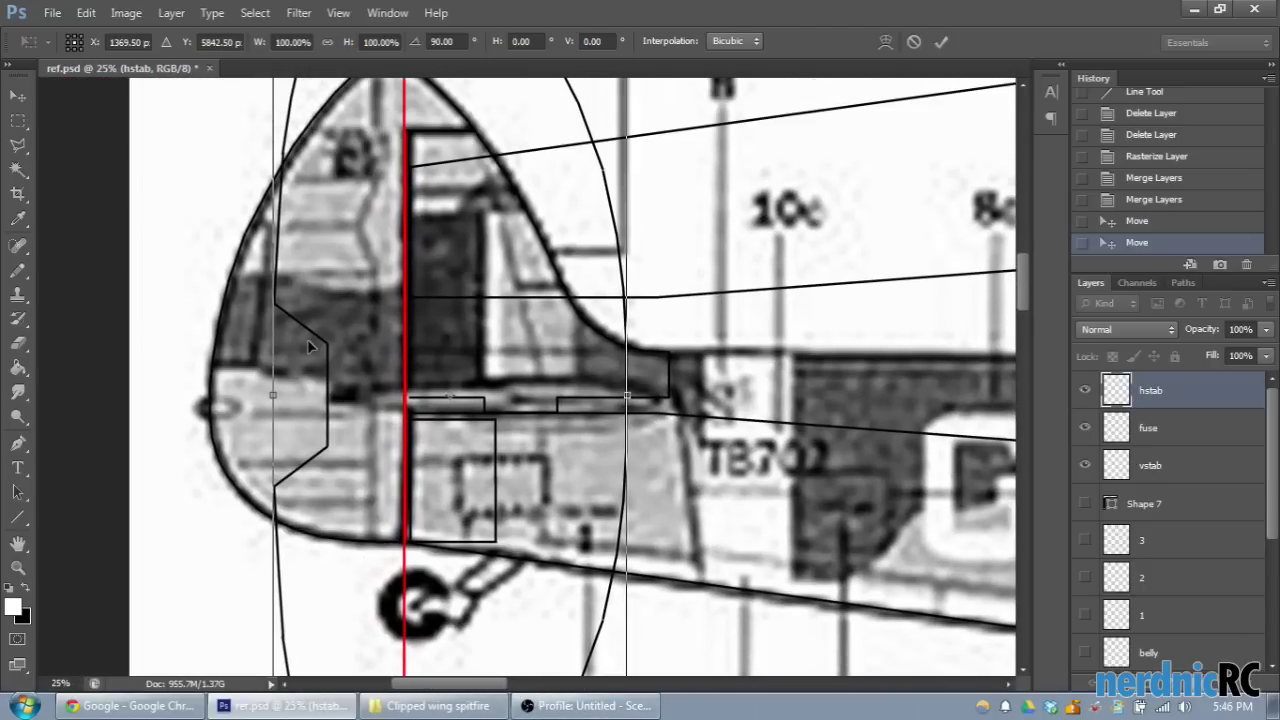
pyautogui.moveTo(365, 368); pyautogui.dragTo(252, 363)
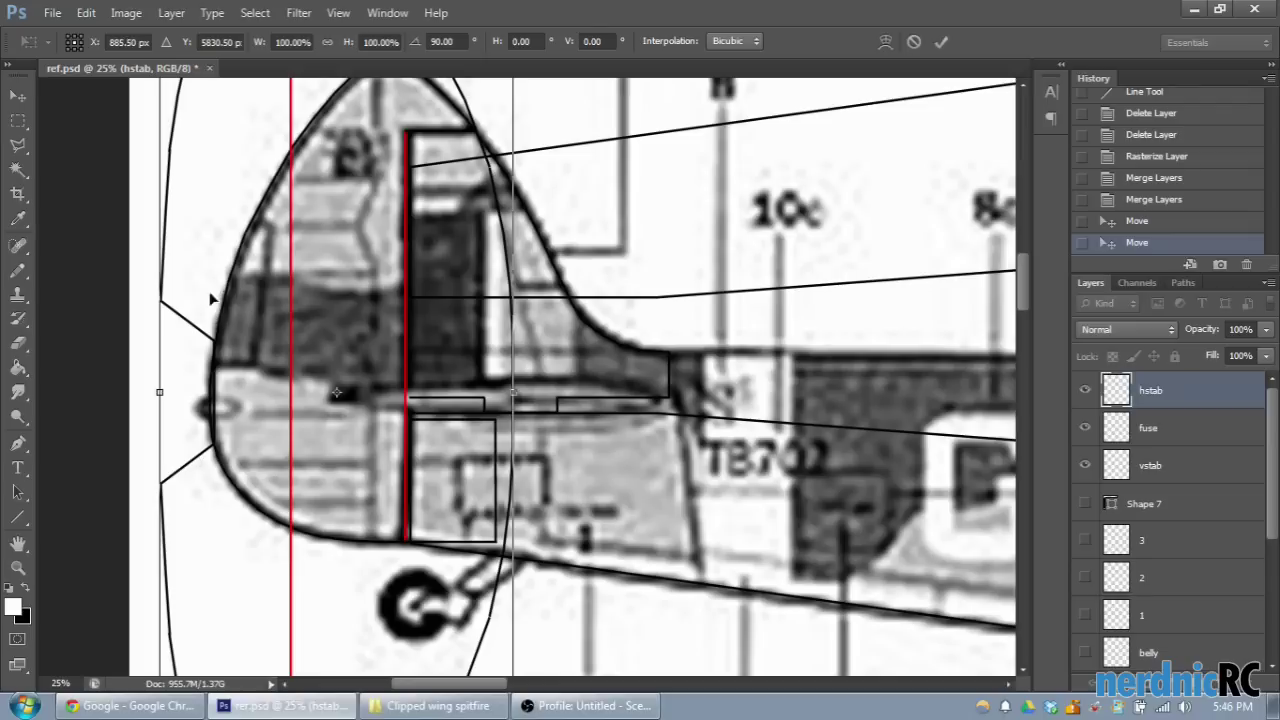
pyautogui.moveTo(297, 400); pyautogui.dragTo(374, 463)
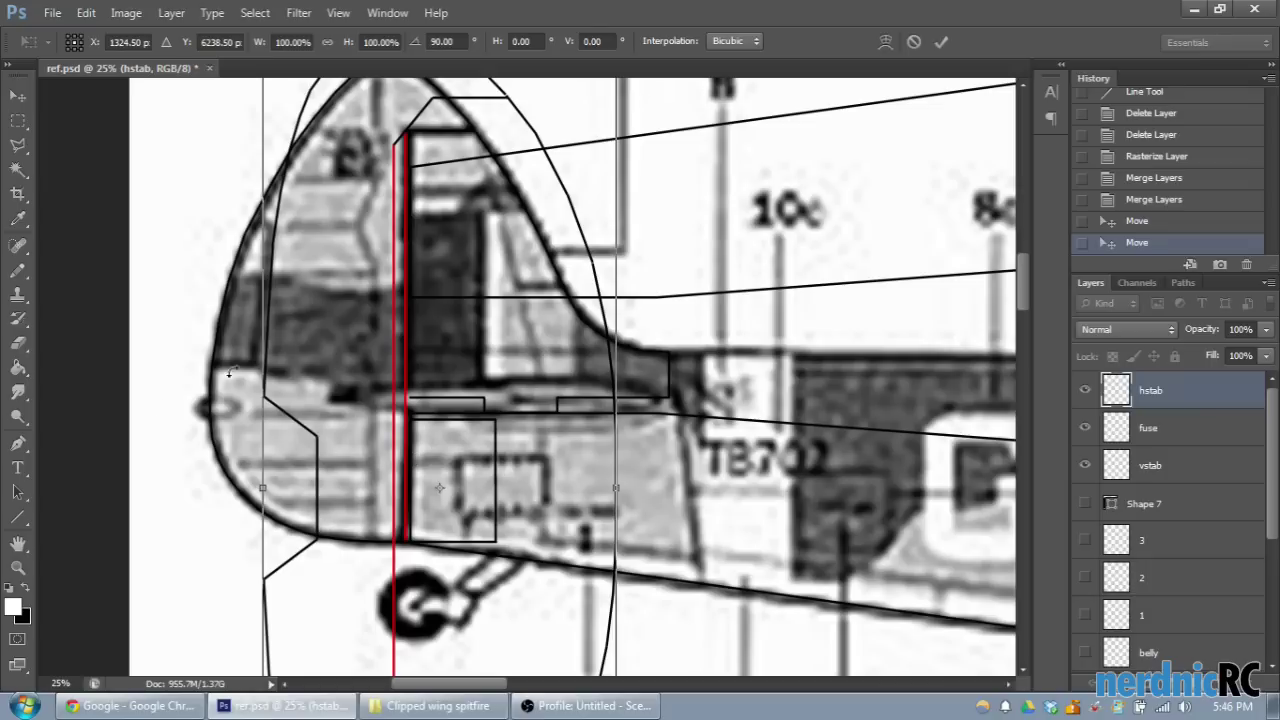
# Step: Move the hstab outline up so its red line meets the vstab hinge line, and nudge it down towards the stabilizer slot
pyautogui.moveTo(375, 503); pyautogui.dragTo(377, 362)
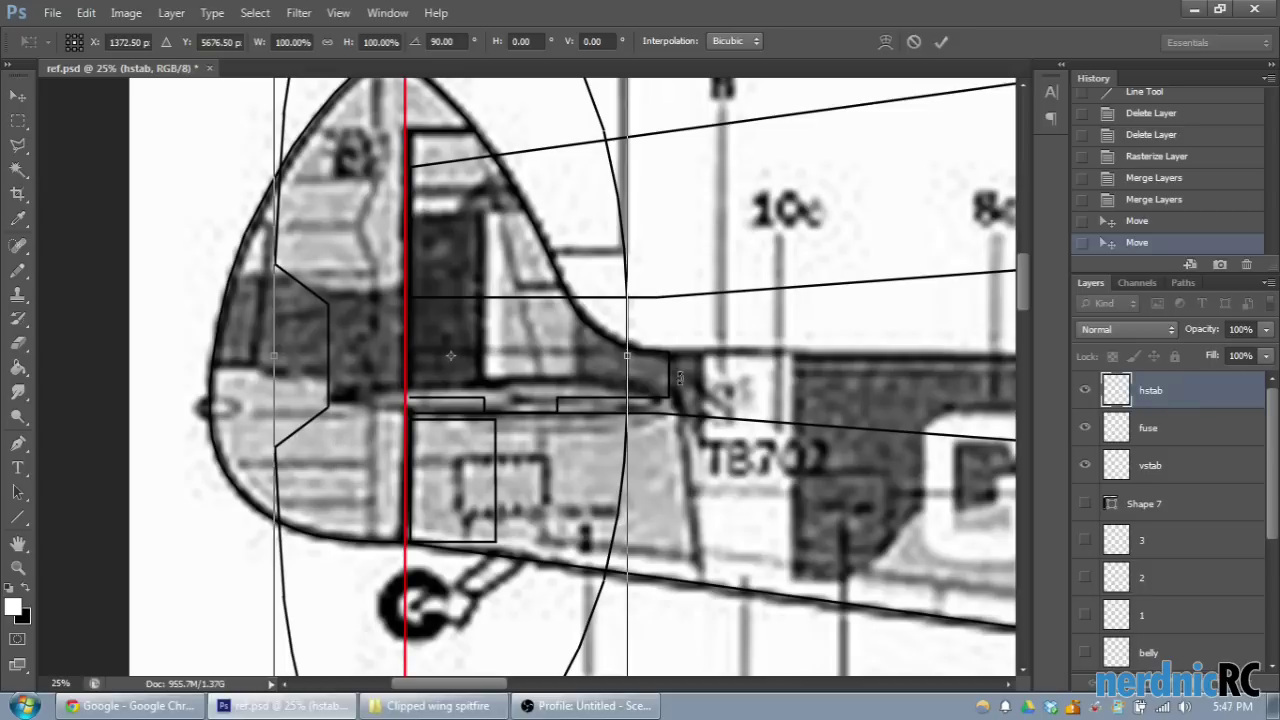
pyautogui.press('Down')
pyautogui.press('Down')
pyautogui.press('Down')
pyautogui.press('Down')
pyautogui.press('Down')
pyautogui.press('Down')
pyautogui.press('Down')
pyautogui.press('Down')
pyautogui.press('Down')
pyautogui.press('Down')
pyautogui.press('Down')
pyautogui.press('Down')
pyautogui.press('Down')
pyautogui.press('Down')
pyautogui.press('Down')
pyautogui.press('Down')
pyautogui.press('Down')
pyautogui.press('Down')
pyautogui.press('Down')
pyautogui.press('Down')
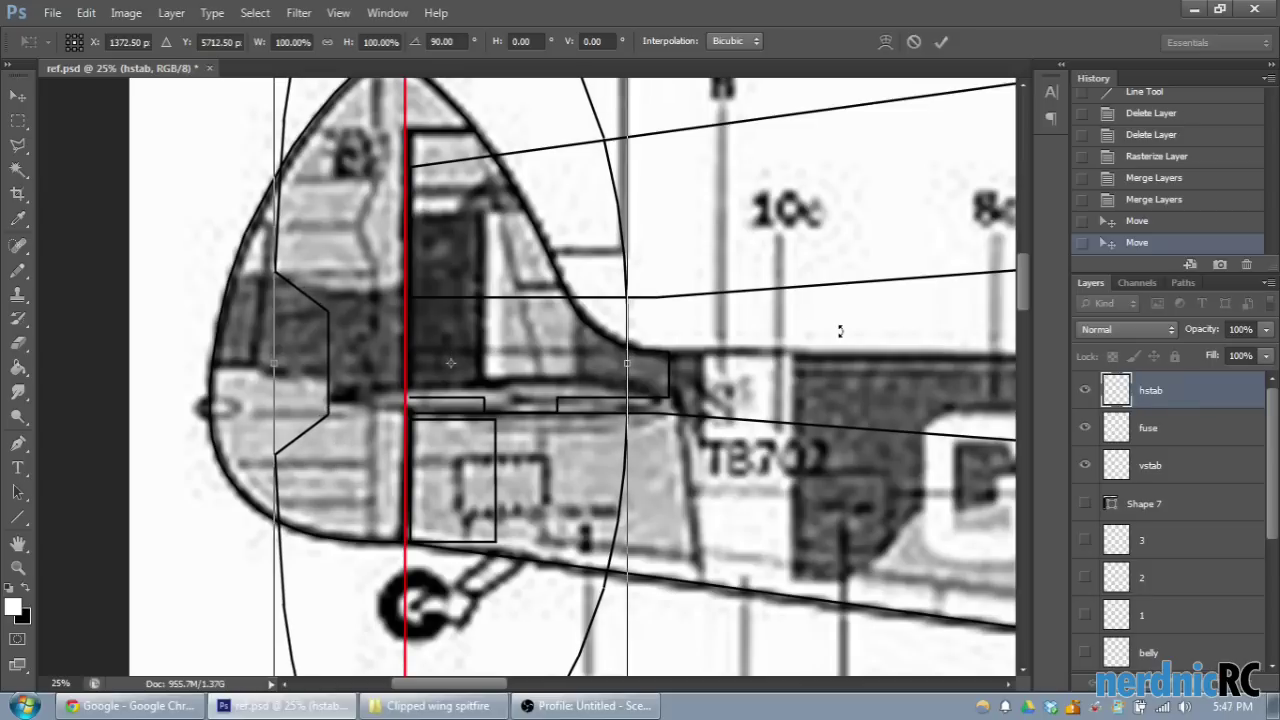
pyautogui.press('Down')
pyautogui.press('Down')
pyautogui.press('Down')
pyautogui.press('Down')
pyautogui.press('Down')
pyautogui.press('Down')
pyautogui.press('Down')
pyautogui.press('Down')
pyautogui.press('Down')
pyautogui.press('Down')
pyautogui.press('Down')
pyautogui.press('Down')
pyautogui.press('Down')
pyautogui.press('Down')
pyautogui.press('Down')
pyautogui.press('Down')
pyautogui.press('Down')
pyautogui.press('Down')
pyautogui.press('Down')
pyautogui.press('Down')
pyautogui.press('Left')
pyautogui.press('Left')
pyautogui.press('Left')
pyautogui.press('Left')
pyautogui.press('Left')
pyautogui.press('Left')
pyautogui.press('Left')
pyautogui.press('Left')
pyautogui.press('Left')
pyautogui.press('Left')
pyautogui.press('Left')
pyautogui.press('Left')
pyautogui.press('Left')
pyautogui.press('Left')
pyautogui.press('Left')
pyautogui.press('Left')
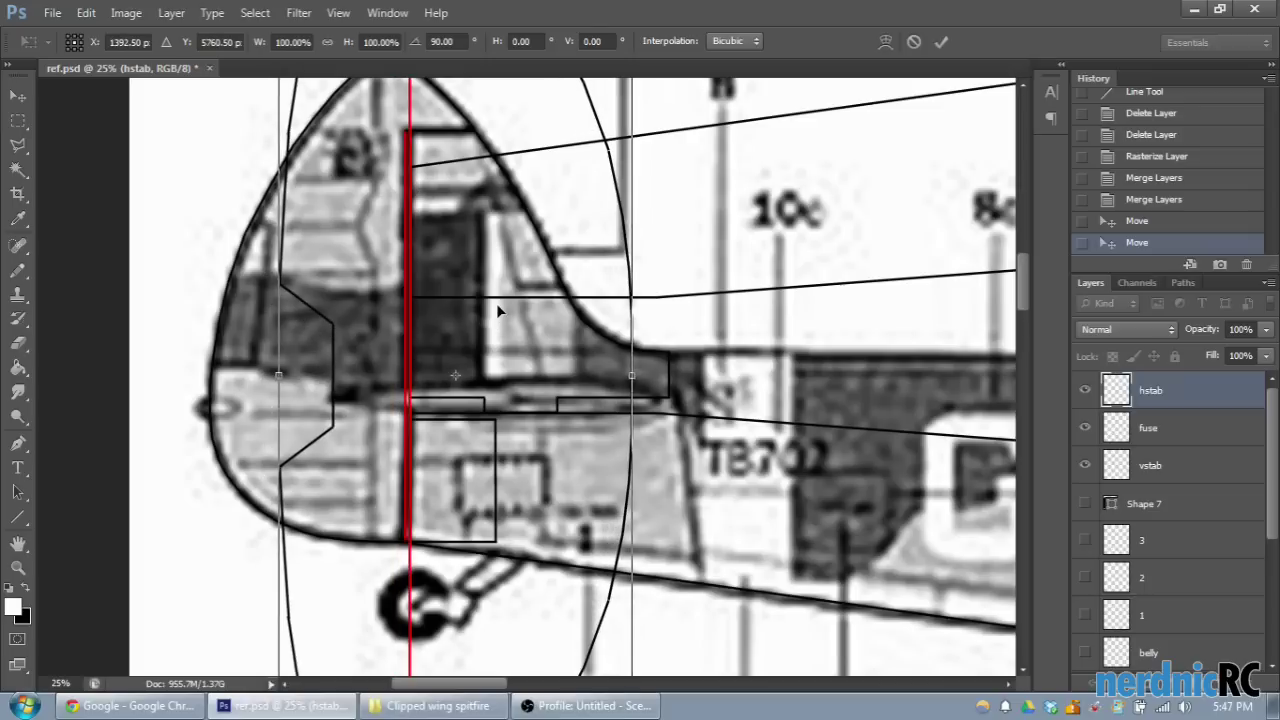
# Step: Apply the 90-degree rotation and repositioning of the hstab outline
pyautogui.hotkey('ctrl', '+')
pyautogui.hotkey('ctrl', '+')
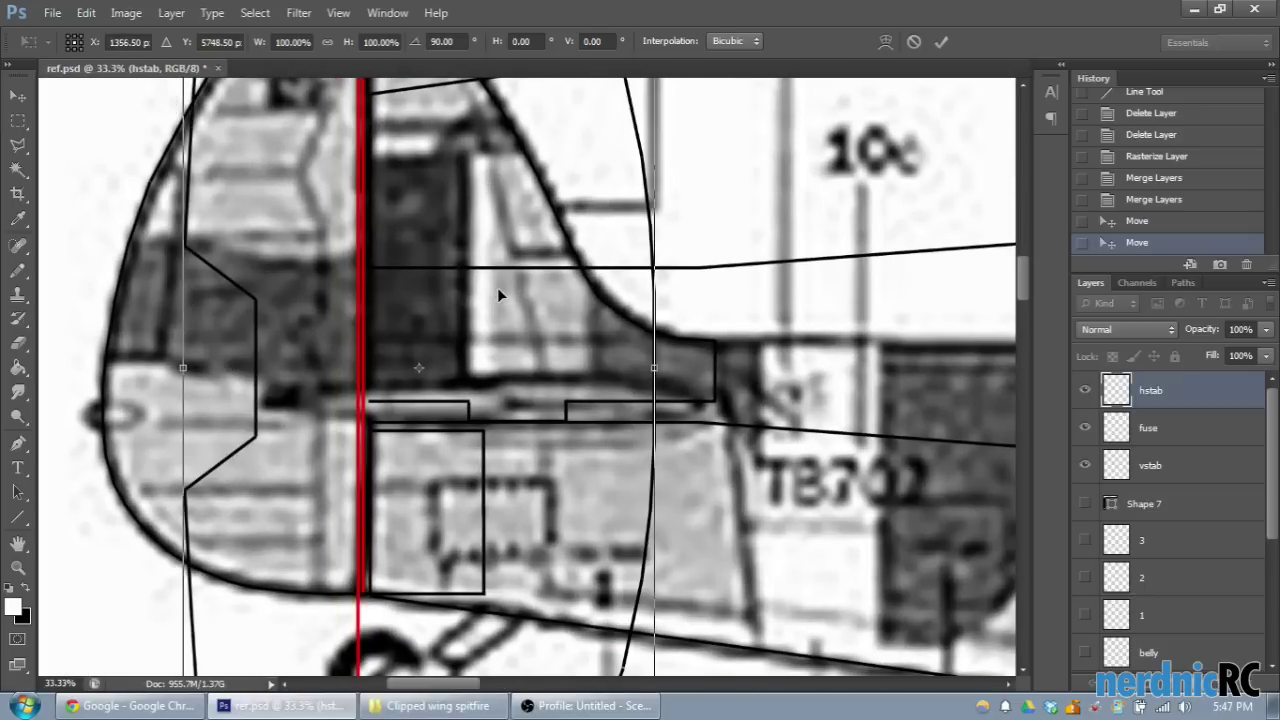
pyautogui.hotkey('ctrl', '+')
pyautogui.moveTo(444, 687); pyautogui.dragTo(435, 688)
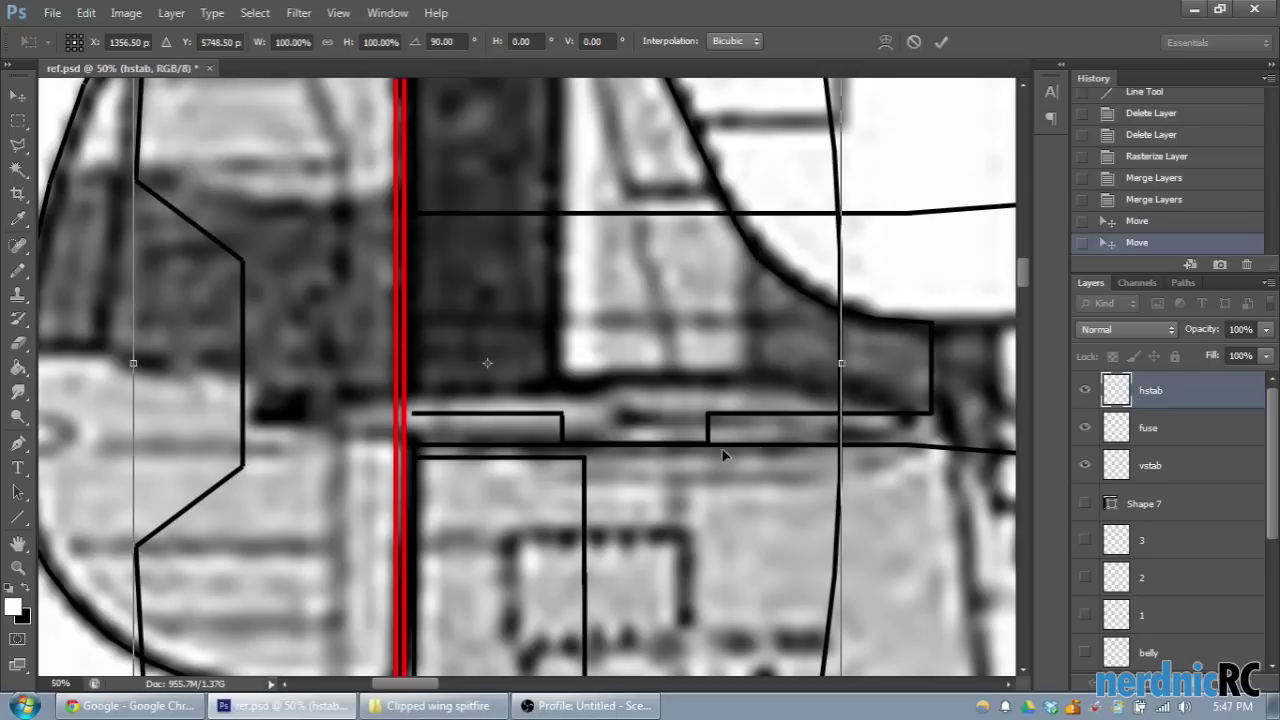
pyautogui.scroll(-2, 757, 453)
pyautogui.press('v')
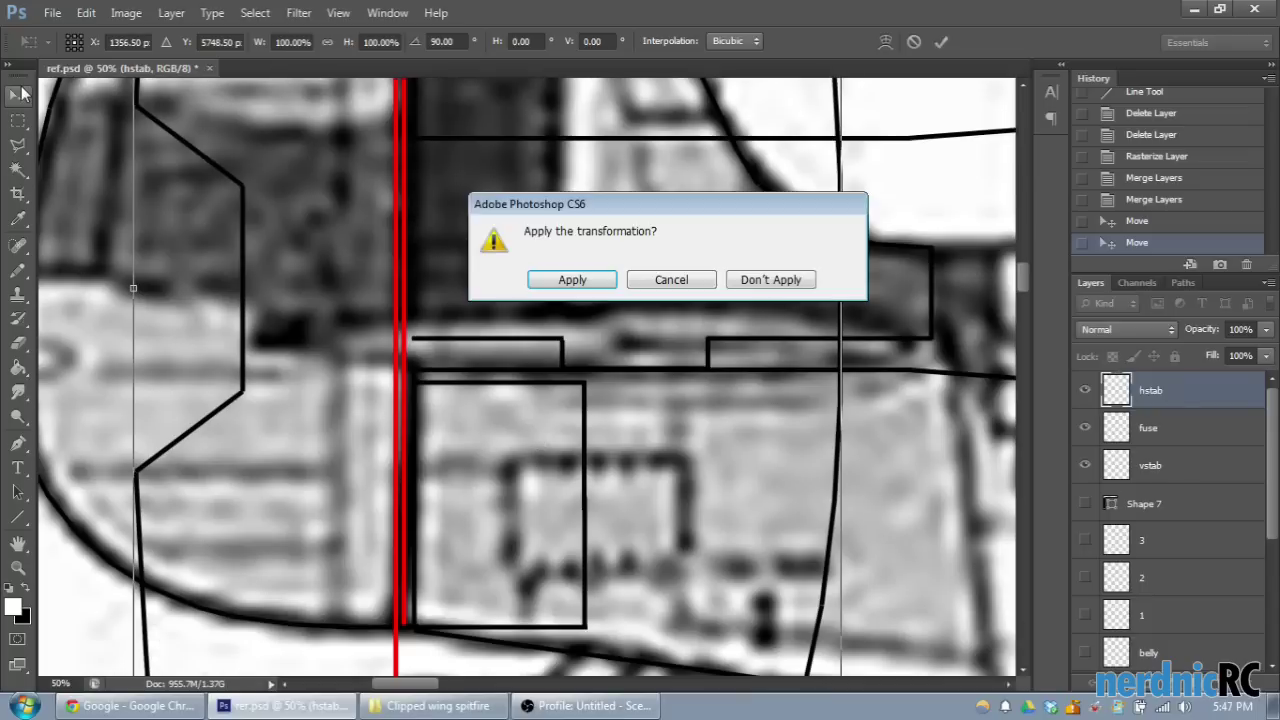
pyautogui.click(568, 282)
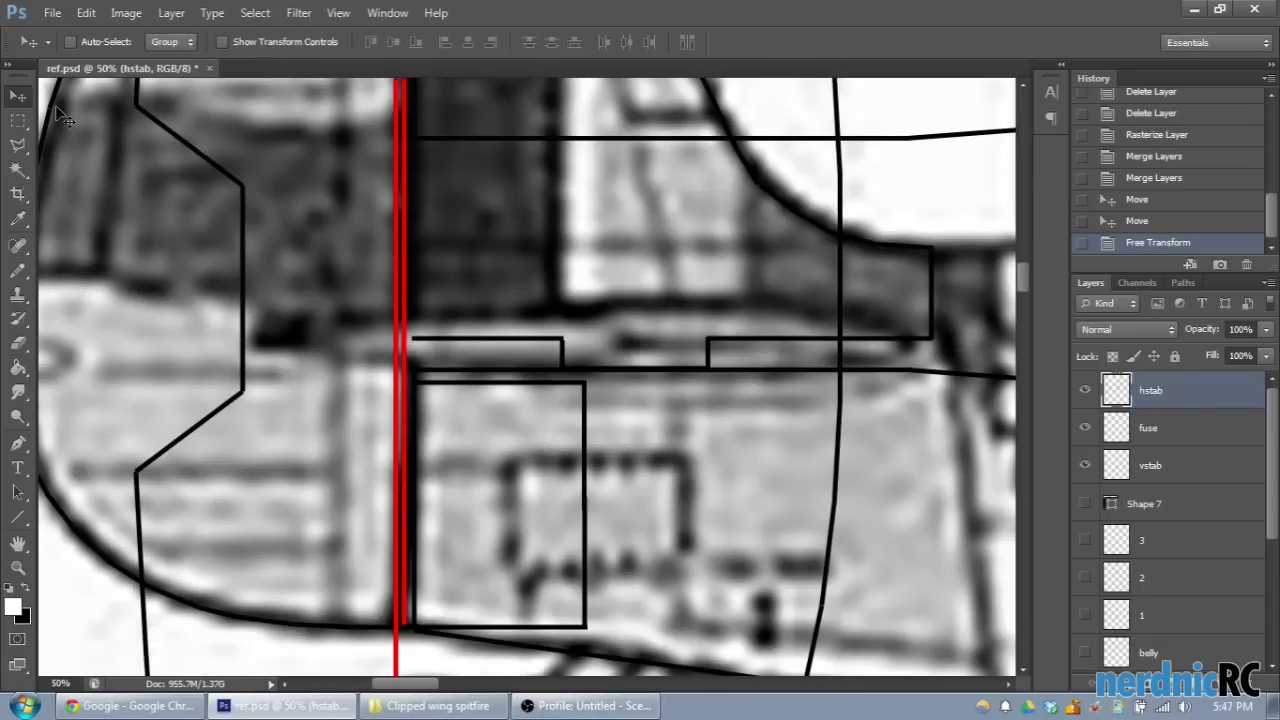
# Step: Nudge the hstab outline down until its elevator cutout is roughly centred on the stabilizer slot
pyautogui.press('Down')
pyautogui.press('Down')
pyautogui.press('Down')
pyautogui.press('Down')
pyautogui.press('Down')
pyautogui.press('Down')
pyautogui.press('Down')
pyautogui.press('Down')
pyautogui.press('Down')
pyautogui.press('Down')
pyautogui.press('Down')
pyautogui.press('Down')
pyautogui.press('Down')
pyautogui.press('Down')
pyautogui.press('Down')
pyautogui.press('Down')
pyautogui.press('Down')
pyautogui.press('Down')
pyautogui.press('Down')
pyautogui.press('Down')
pyautogui.press('Down')
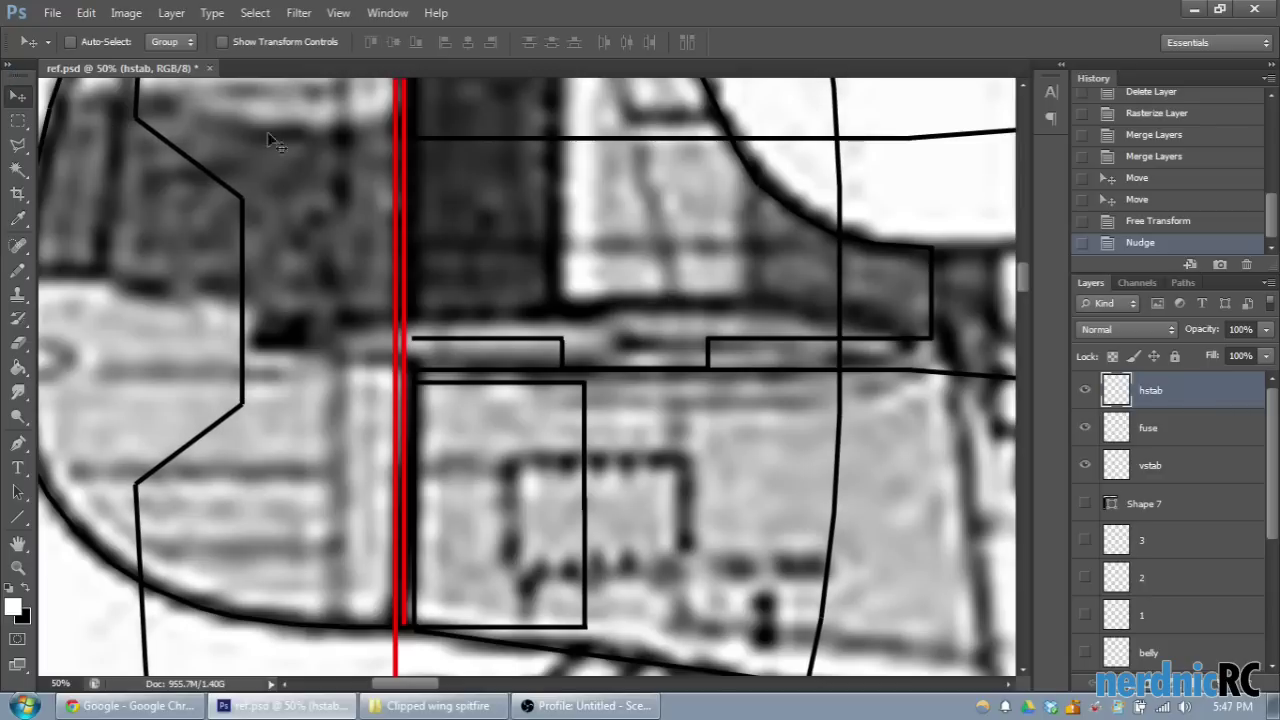
pyautogui.hotkey('shift', 'Down')
pyautogui.hotkey('shift', 'Down')
pyautogui.hotkey('shift', 'Down')
pyautogui.hotkey('shift', 'Down')
pyautogui.hotkey('shift', 'Down')
pyautogui.hotkey('shift', 'Down')
pyautogui.hotkey('shift', 'Down')
pyautogui.hotkey('shift', 'Down')
pyautogui.hotkey('shift', 'Down')
pyautogui.hotkey('shift', 'Down')
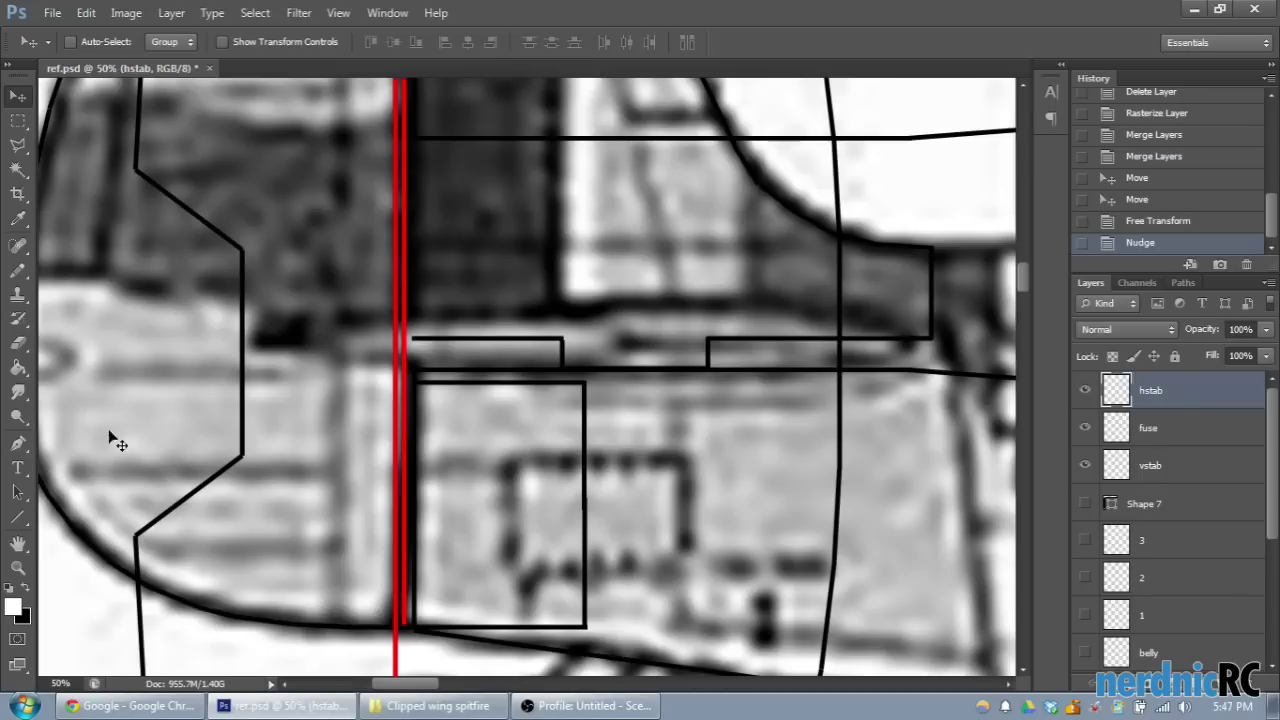
# Step: Nudge the hstab outline slightly forward so its red line sits right beside the vstab's red hinge line
pyautogui.click(18, 517)
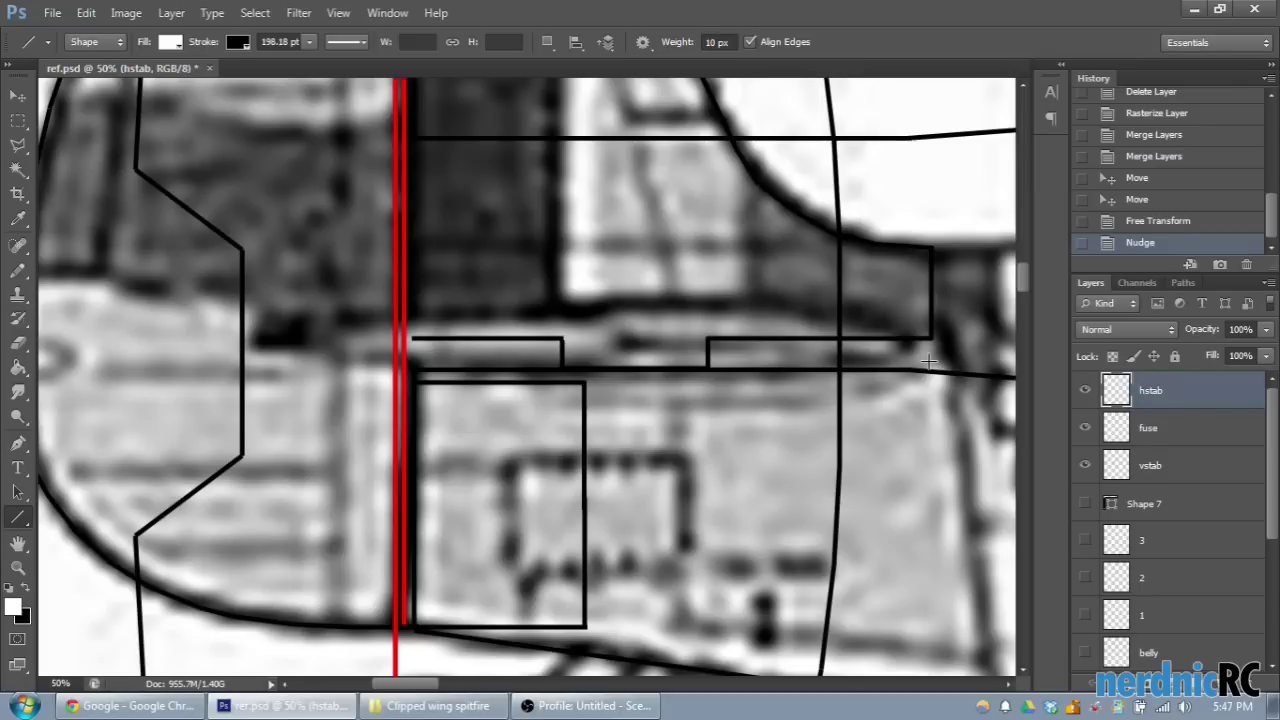
pyautogui.click(17, 100)
pyautogui.press('Up')
pyautogui.press('Right')
pyautogui.press('Right')
pyautogui.press('Right')
pyautogui.press('Right')
pyautogui.press('Right')
pyautogui.press('Right')
pyautogui.press('Right')
pyautogui.press('Right')
pyautogui.press('Right')
pyautogui.press('Right')
pyautogui.press('Right')
pyautogui.press('Right')
pyautogui.press('Right')
pyautogui.press('Right')
pyautogui.press('Right')
pyautogui.press('Right')
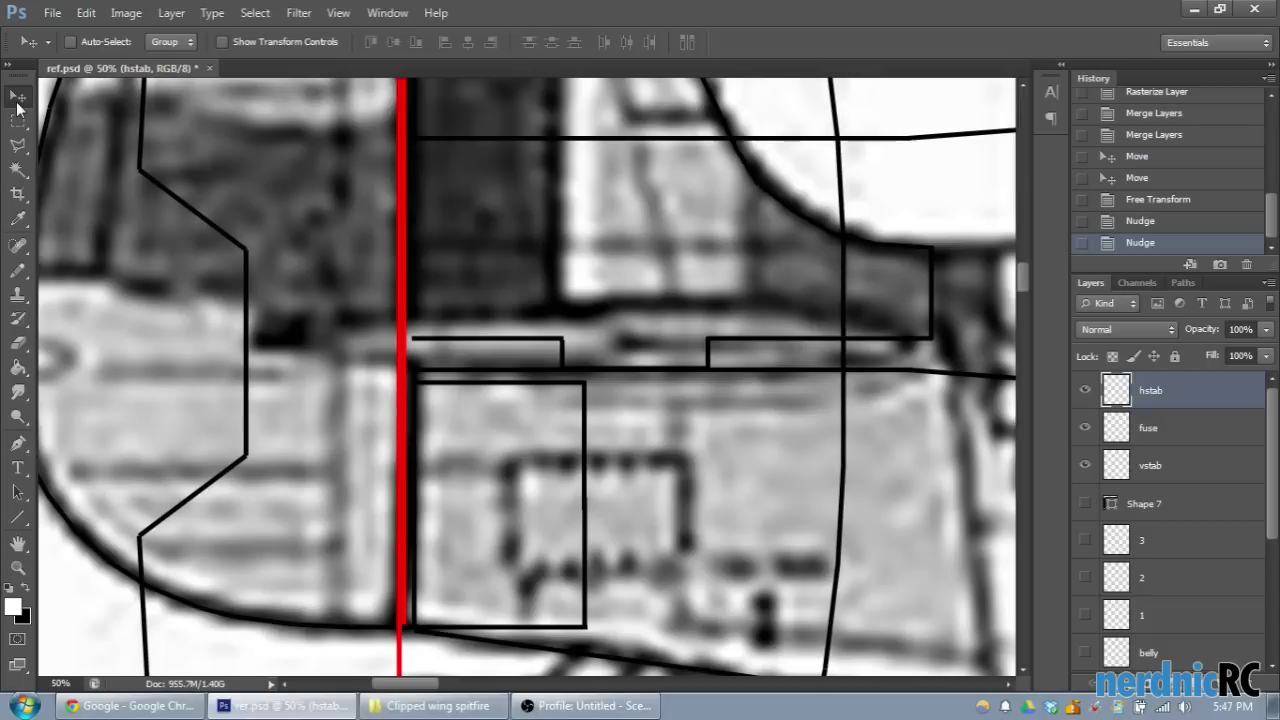
pyautogui.press('Left')
pyautogui.press('Left')
pyautogui.press('Left')
pyautogui.press('Left')
pyautogui.press('Left')
pyautogui.press('Left')
pyautogui.press('Left')
pyautogui.press('Left')
pyautogui.press('Left')
pyautogui.press('Left')
pyautogui.press('Left')
pyautogui.press('Left')
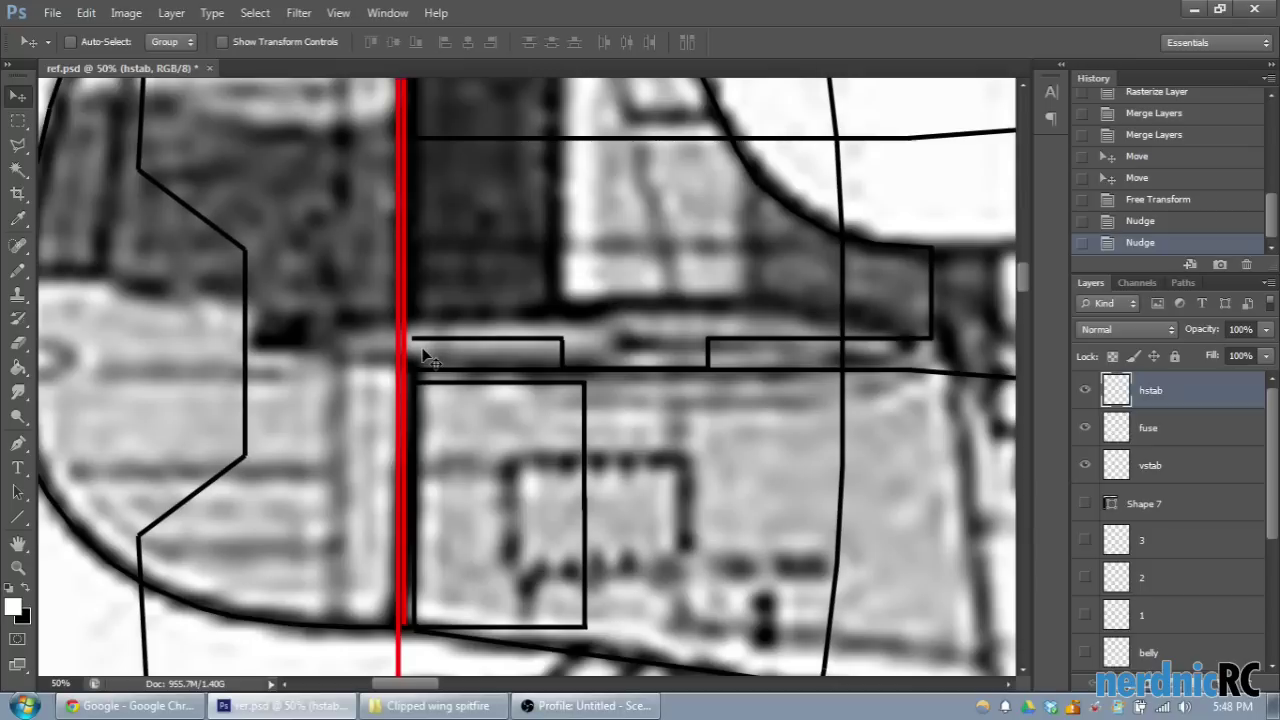
# Step: Draw a horizontal 10 px line about 364 px long from the hinge line at the slot to the elevator cutout's edge
pyautogui.scroll(2, 410, 357)
pyautogui.click(18, 518)
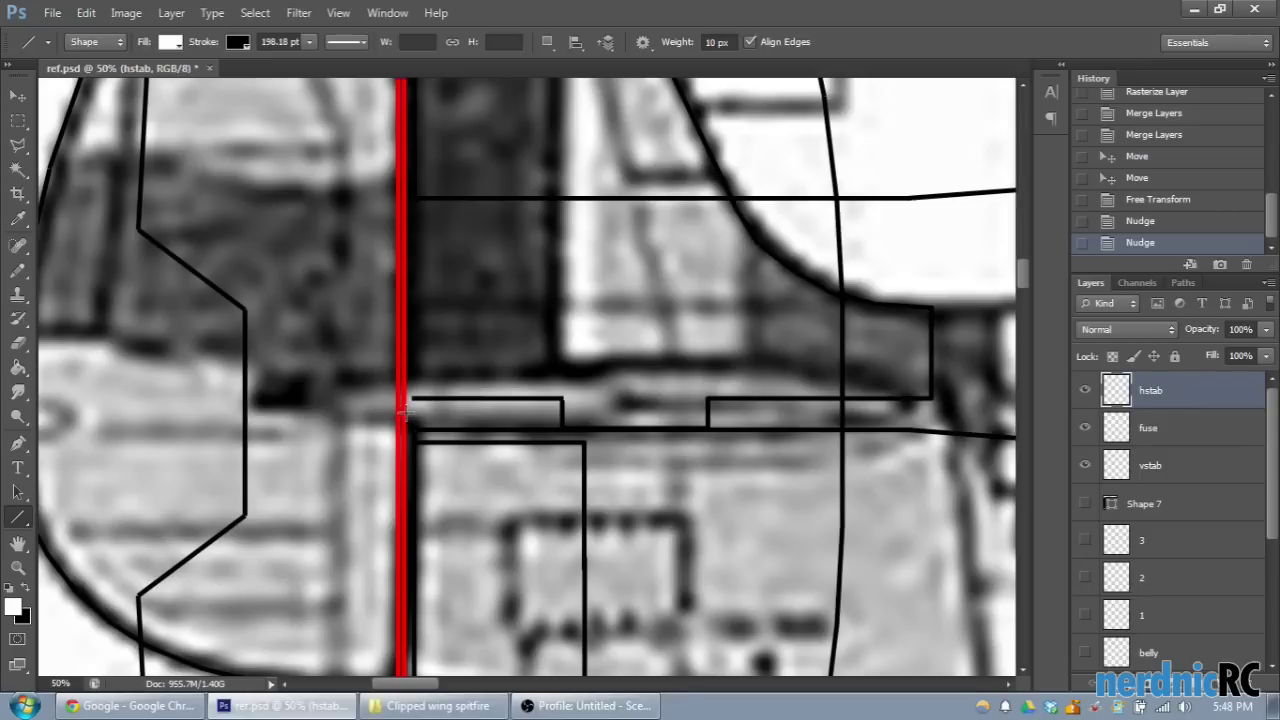
pyautogui.moveTo(410, 414); pyautogui.dragTo(241, 432)
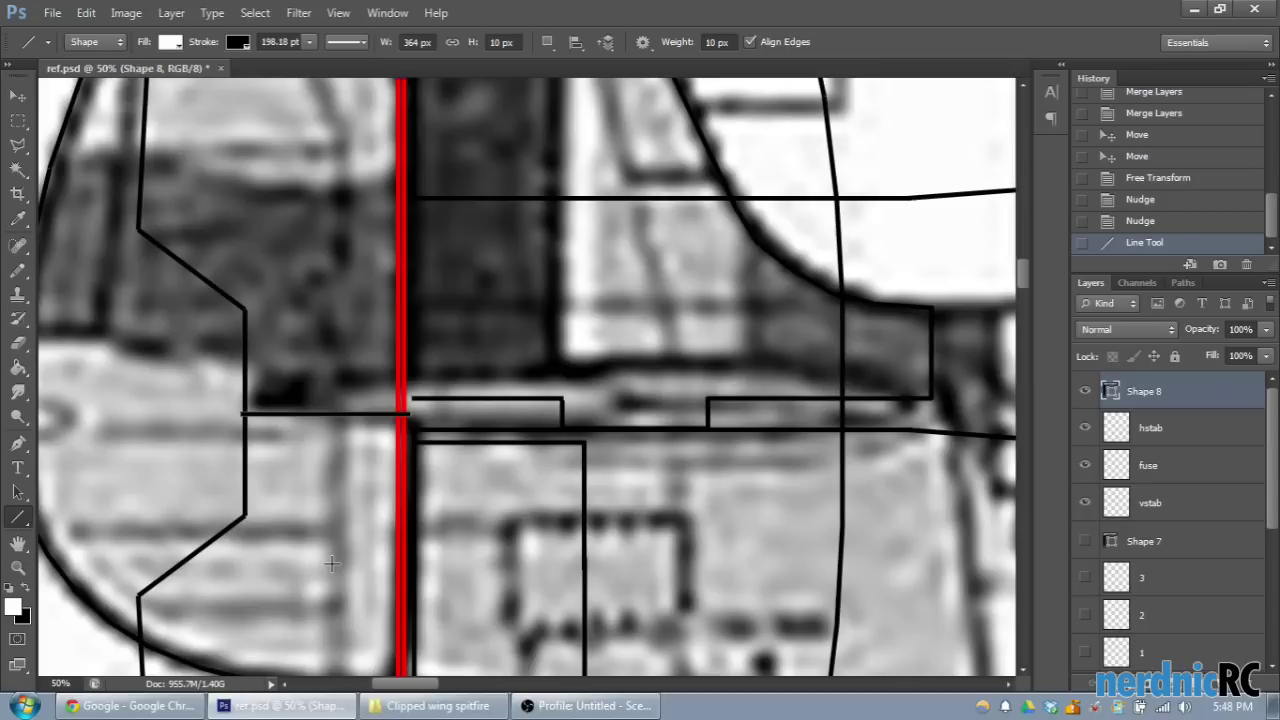
# Step: Draw two angled elevator deflection lines aft from the slot's hinge end, about 328 by 139 px upward and 319 by 125 px downward
pyautogui.scroll(1, 315, 553)
pyautogui.scroll(-2, 320, 550)
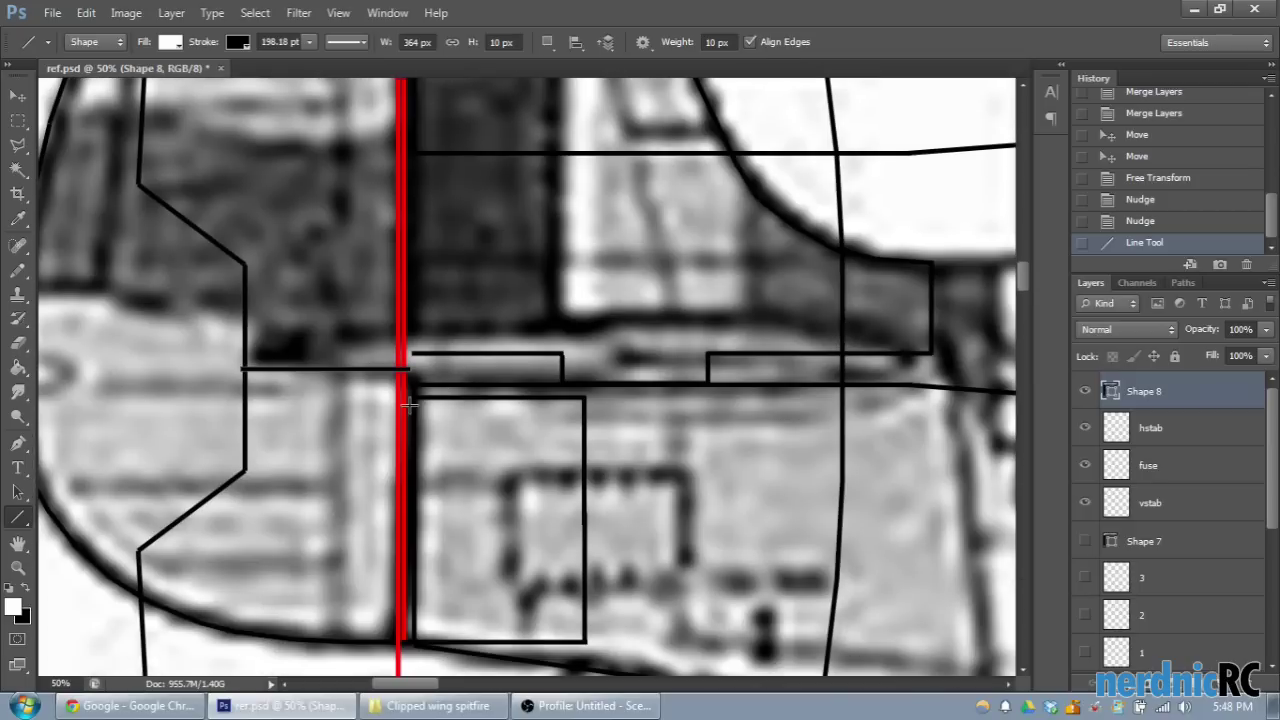
pyautogui.scroll(2, 412, 404)
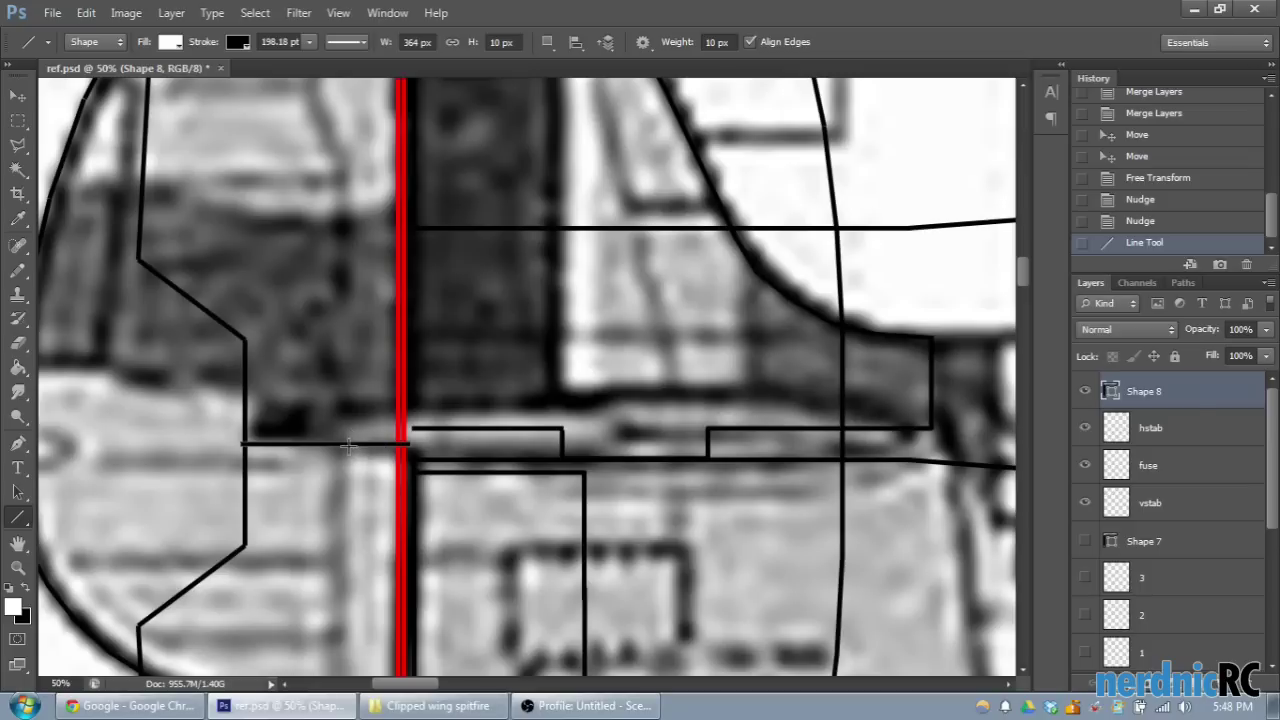
pyautogui.scroll(1, 343, 430)
pyautogui.scroll(-1, 339, 443)
pyautogui.moveTo(410, 426); pyautogui.dragTo(305, 278)
pyautogui.moveTo(305, 278); pyautogui.dragTo(270, 367)
pyautogui.moveTo(265, 364); pyautogui.dragTo(262, 369)
pyautogui.moveTo(262, 369); pyautogui.dragTo(262, 369)
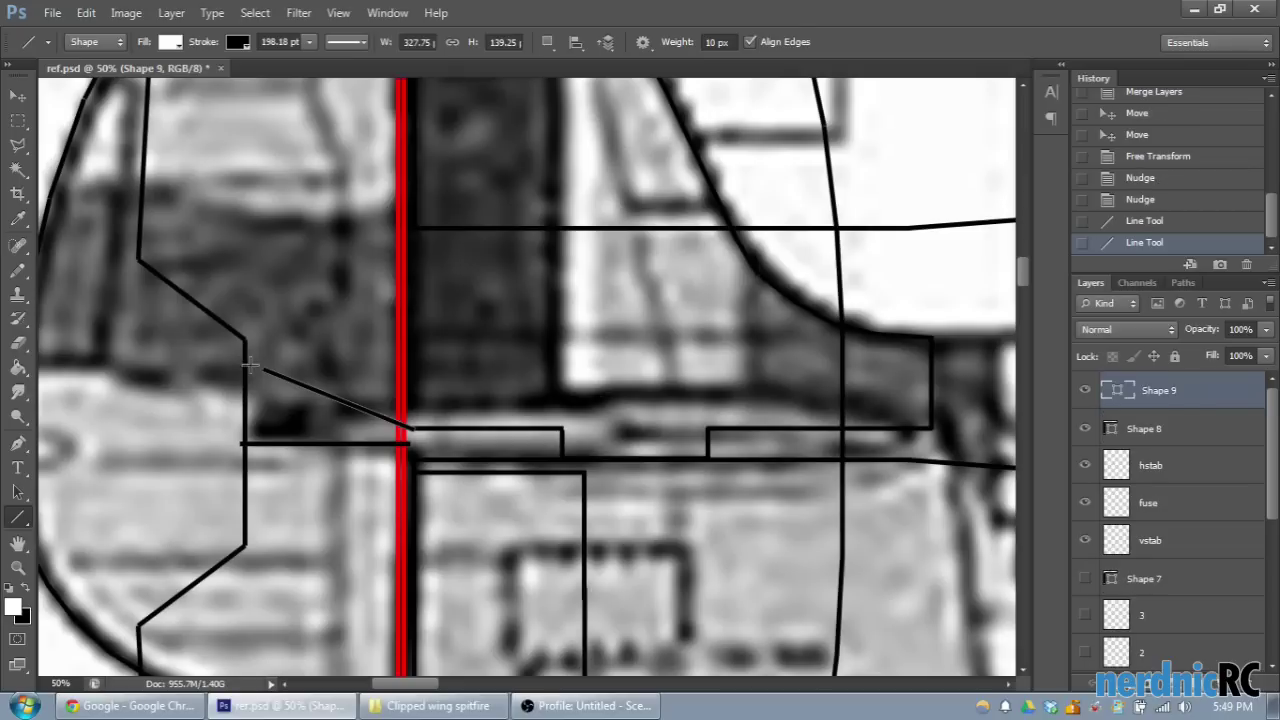
pyautogui.scroll(-1, 363, 488)
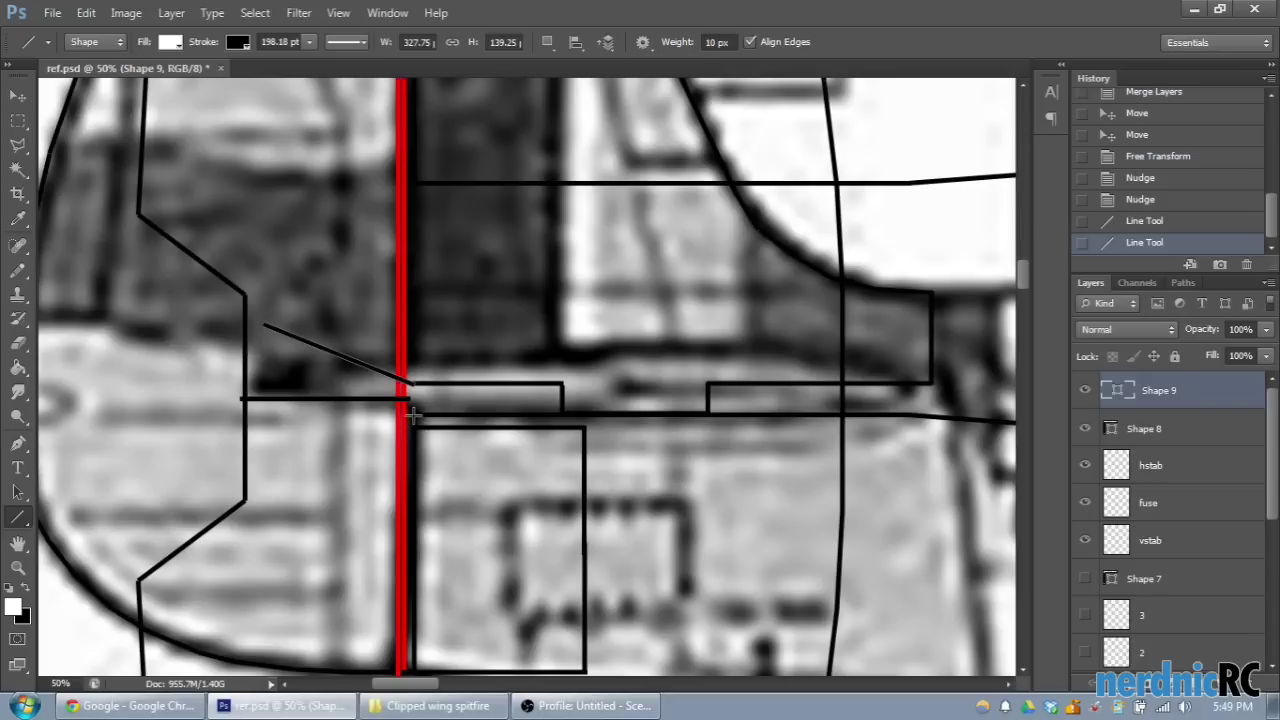
pyautogui.moveTo(410, 411); pyautogui.dragTo(262, 466)
# Step: Connect the horizontal line's aft end to the lower angled line's end with three short line segments forming an arc
pyautogui.hotkey('ctrl', '+')
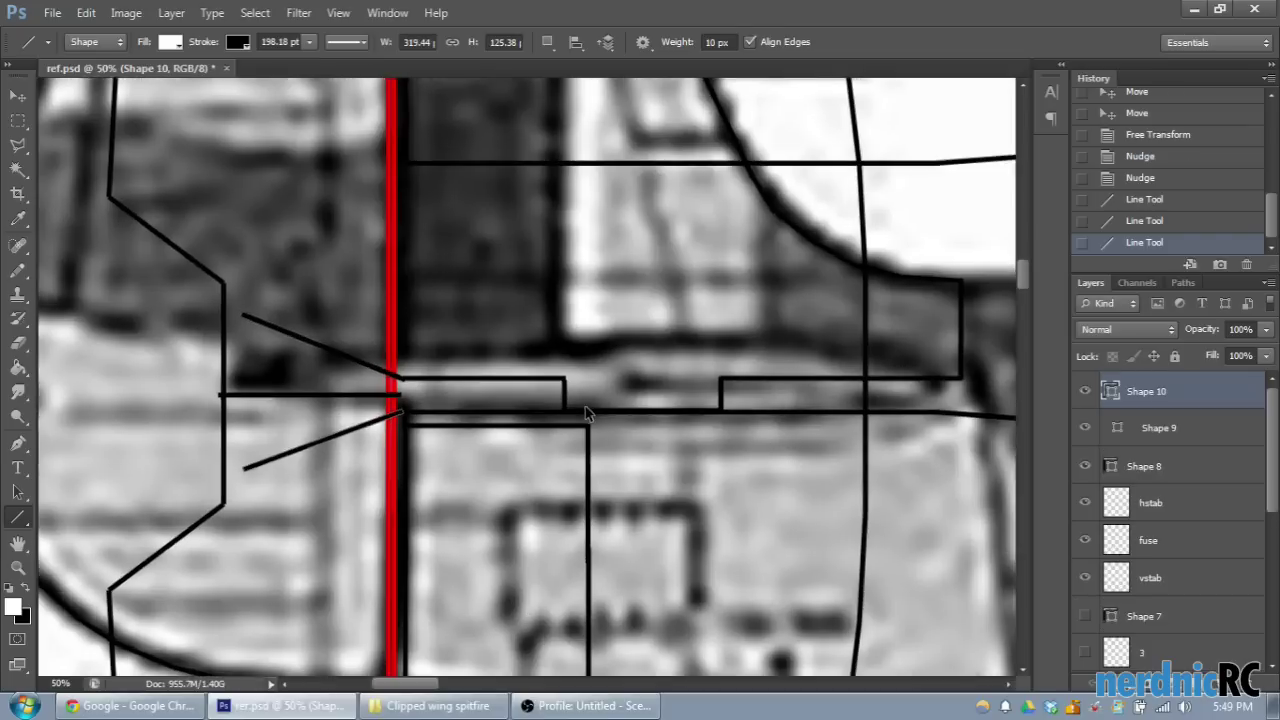
pyautogui.moveTo(412, 684); pyautogui.dragTo(392, 684)
pyautogui.hotkey('ctrl', '+')
pyautogui.scroll(-3, 465, 473)
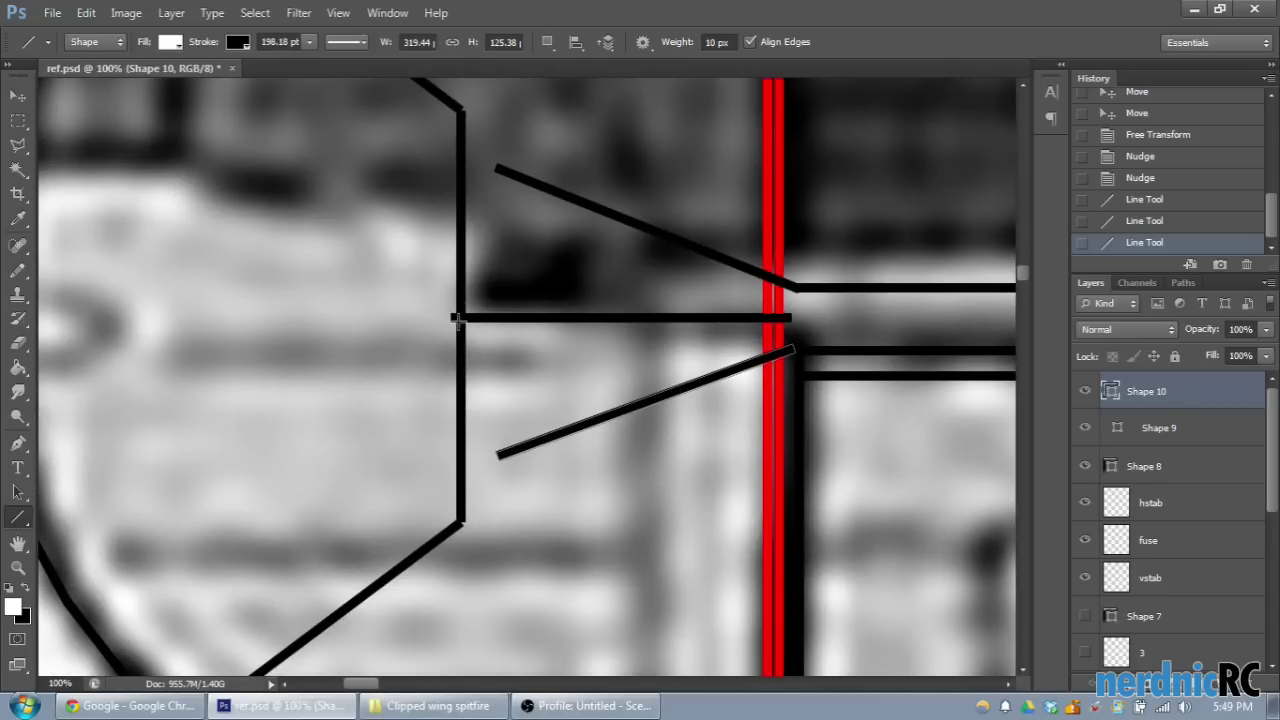
pyautogui.moveTo(451, 318); pyautogui.dragTo(451, 362)
pyautogui.moveTo(452, 407); pyautogui.dragTo(458, 410)
pyautogui.moveTo(458, 410); pyautogui.dragTo(495, 462)
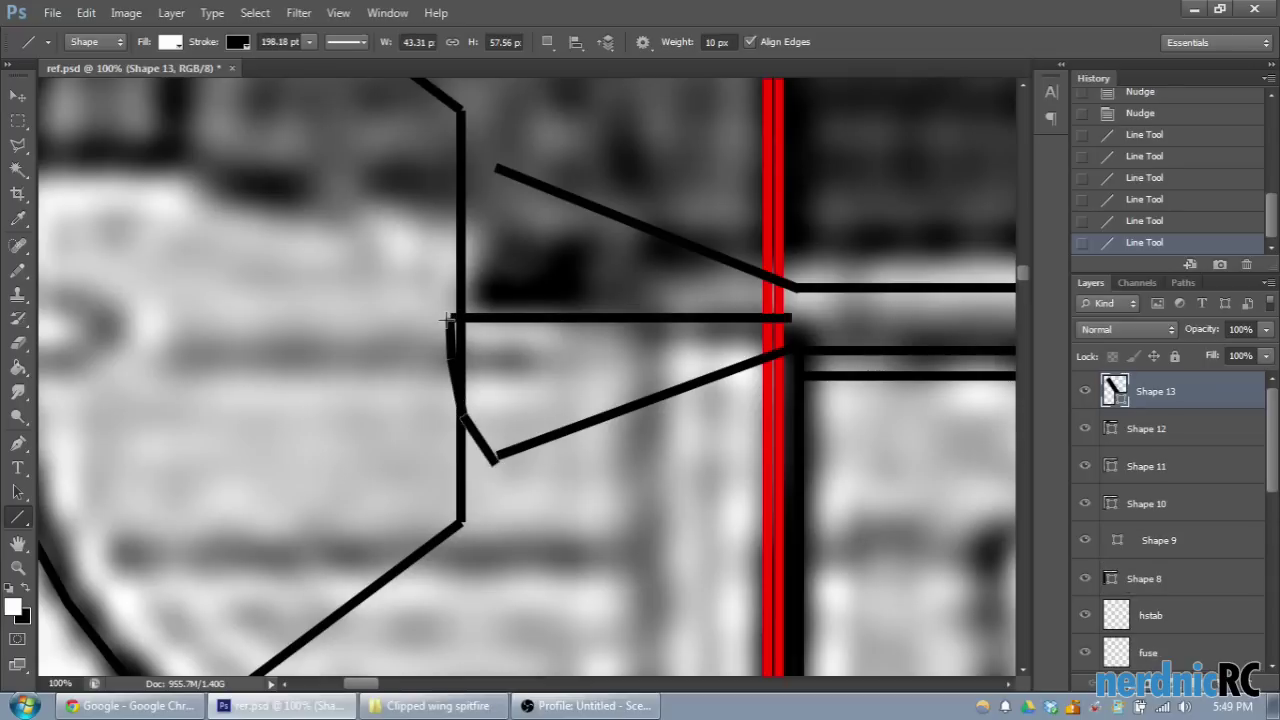
# Step: Undo the stray short line and connect the horizontal line's aft end to the upper angled line with matching arc segments
pyautogui.moveTo(449, 313); pyautogui.dragTo(450, 318)
pyautogui.hotkey('ctrl', 'z')
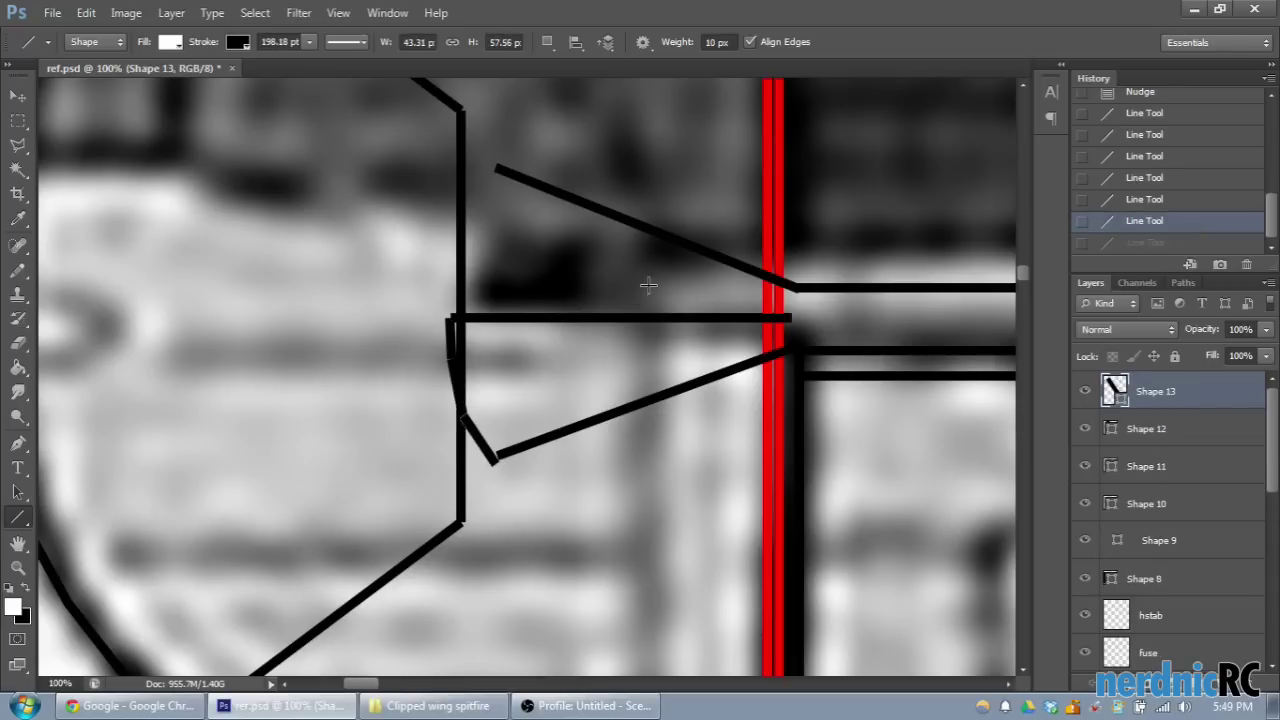
pyautogui.moveTo(451, 322); pyautogui.dragTo(494, 164)
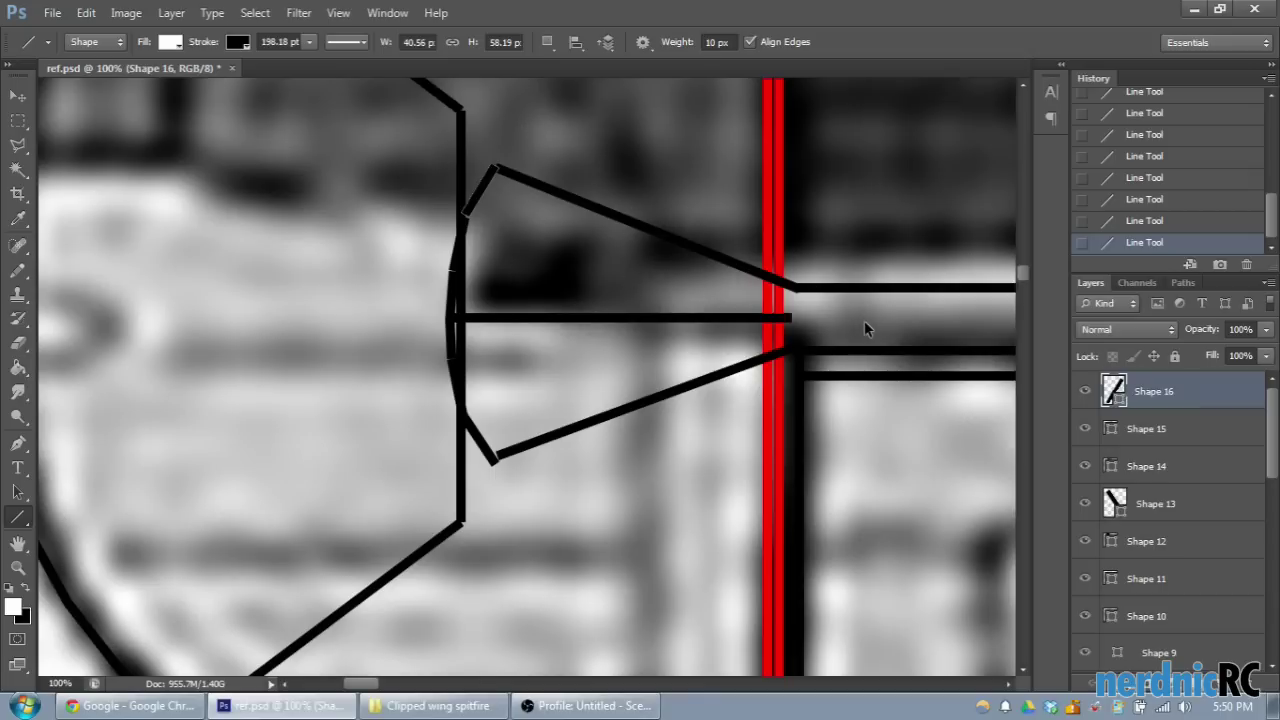
pyautogui.hotkey('ctrl', '-')
pyautogui.hotkey('ctrl', '-')
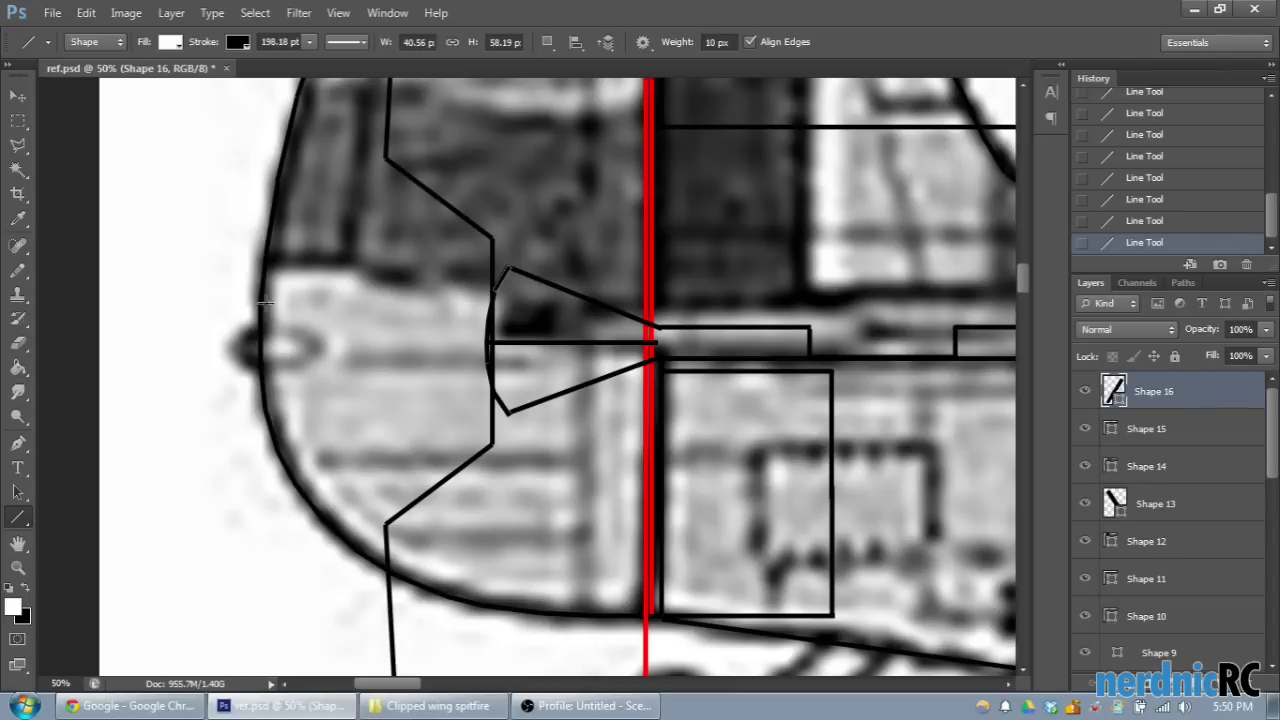
pyautogui.scroll(2, 391, 417)
pyautogui.scroll(-3, 432, 408)
pyautogui.scroll(2, 423, 428)
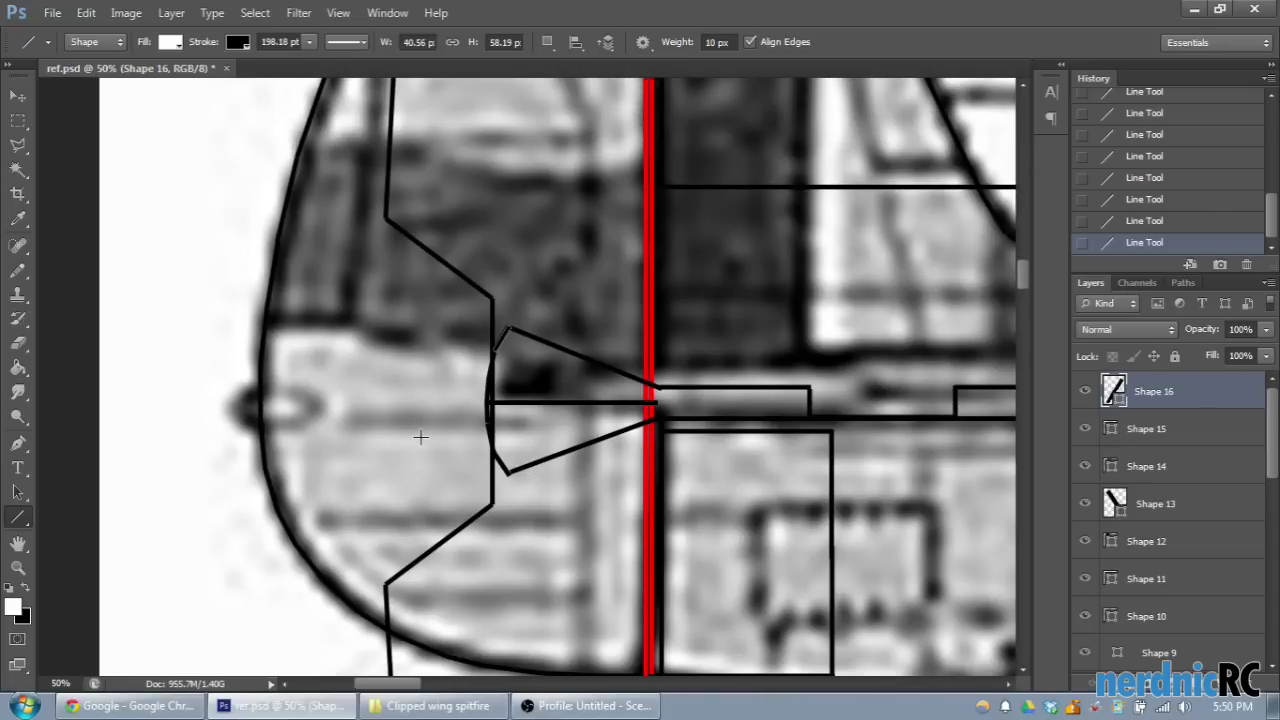
# Step: Delete the layer of the horizontal line that runs through the middle of the elevator travel arc
pyautogui.scroll(1, 520, 425)
pyautogui.scroll(-1, 560, 460)
pyautogui.scroll(-3, 1143, 468)
pyautogui.scroll(-1, 1143, 468)
pyautogui.click(1085, 503)
pyautogui.click(1145, 505)
pyautogui.press('Delete')
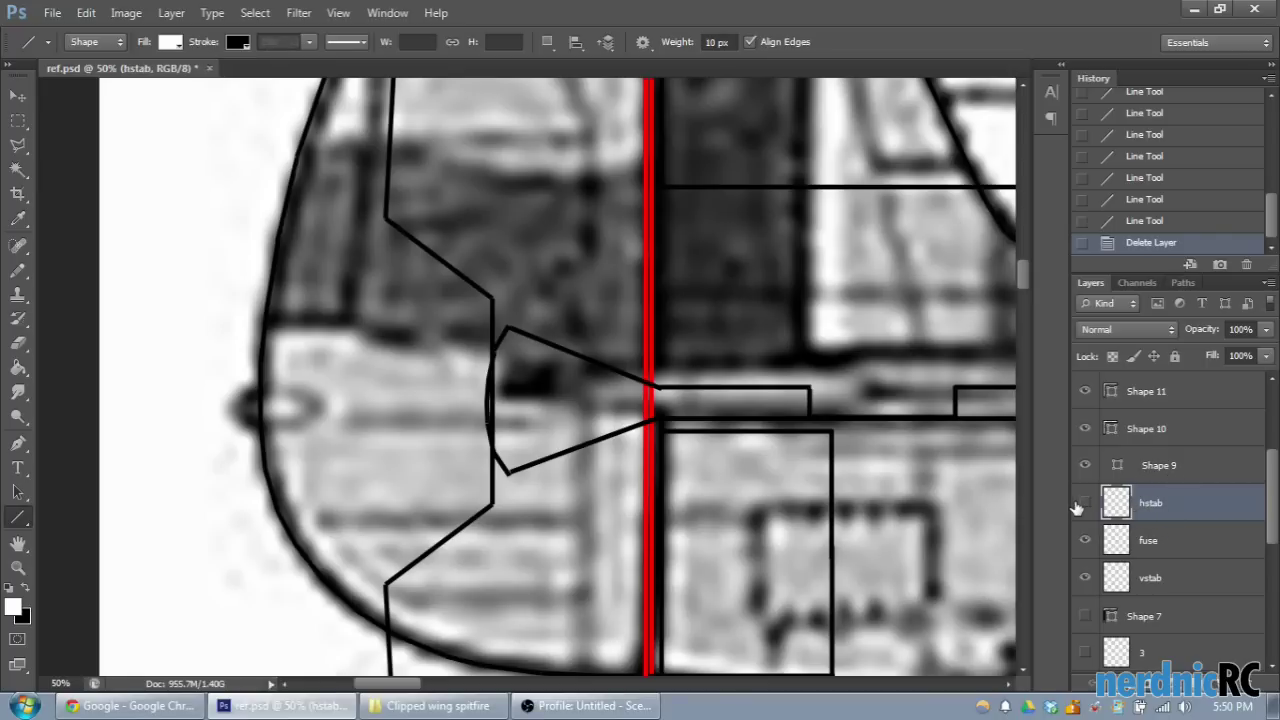
# Step: Hide the hstab and fuse layers so the vertical stabilizer outline and elevator travel lines stand alone
pyautogui.click(1085, 503)
pyautogui.scroll(-1, 804, 424)
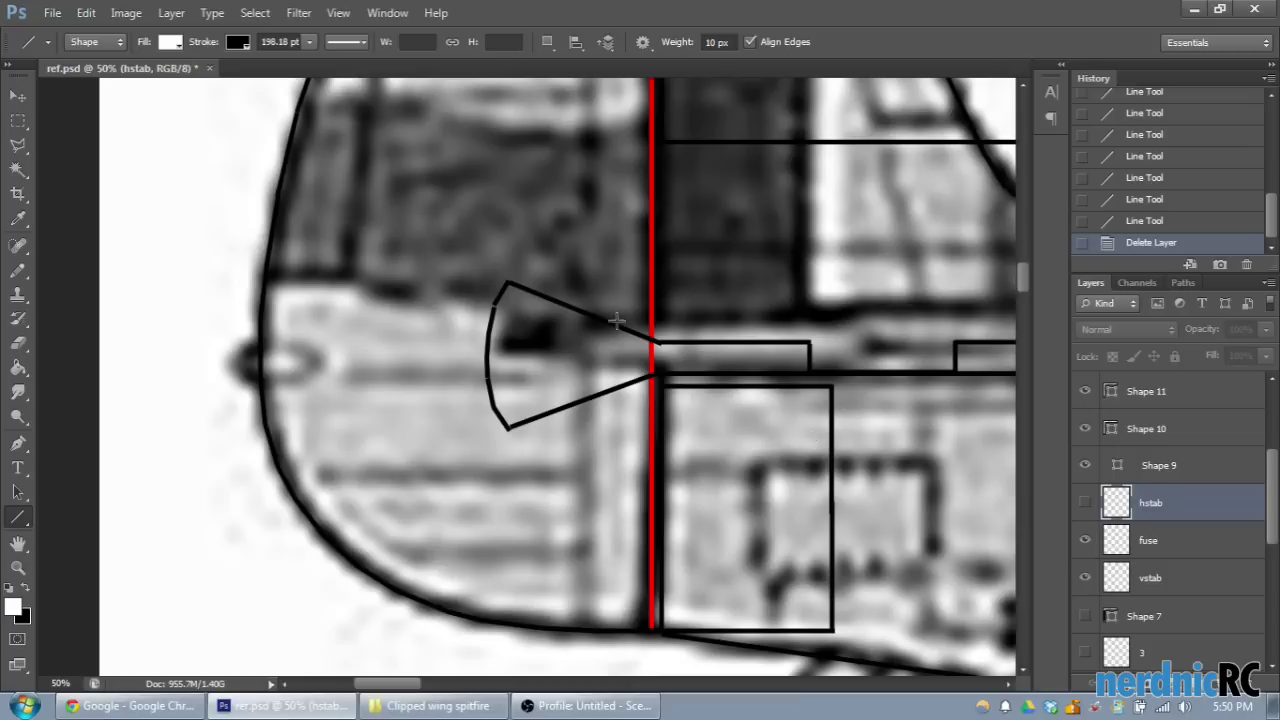
pyautogui.scroll(-4, 1160, 575)
pyautogui.scroll(1, 1160, 540)
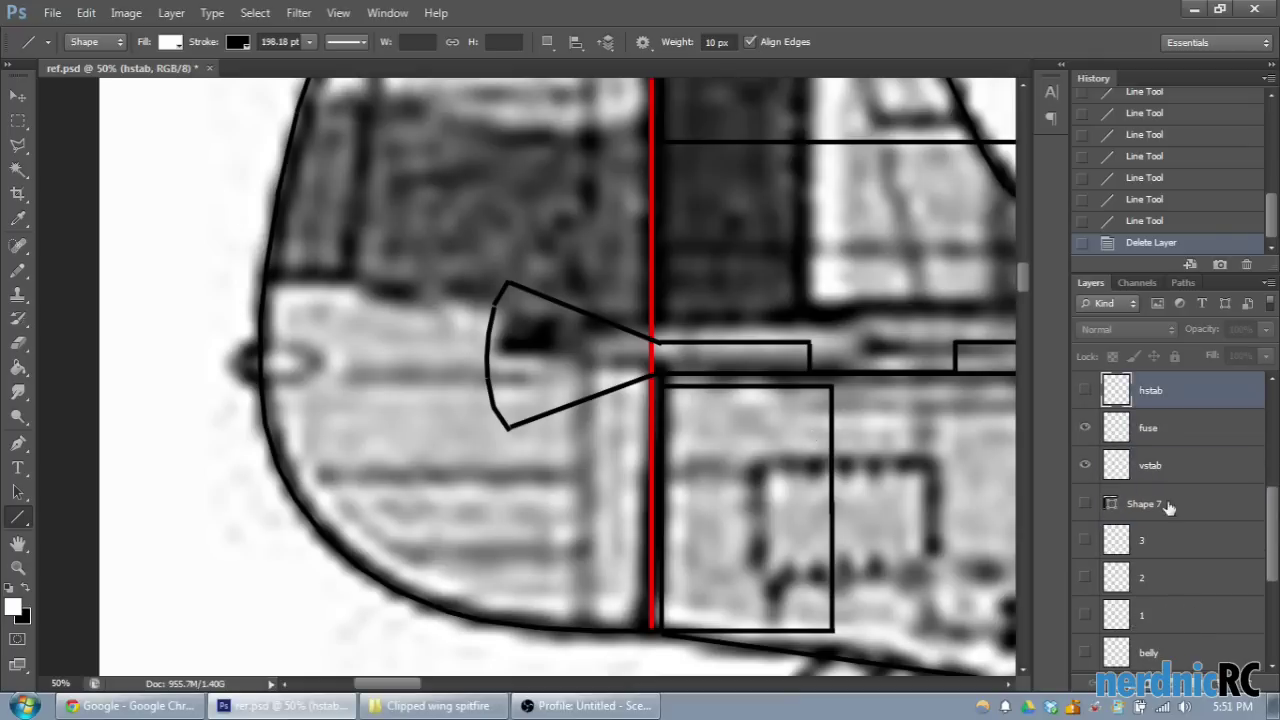
pyautogui.scroll(2, 1075, 500)
pyautogui.click(1085, 502)
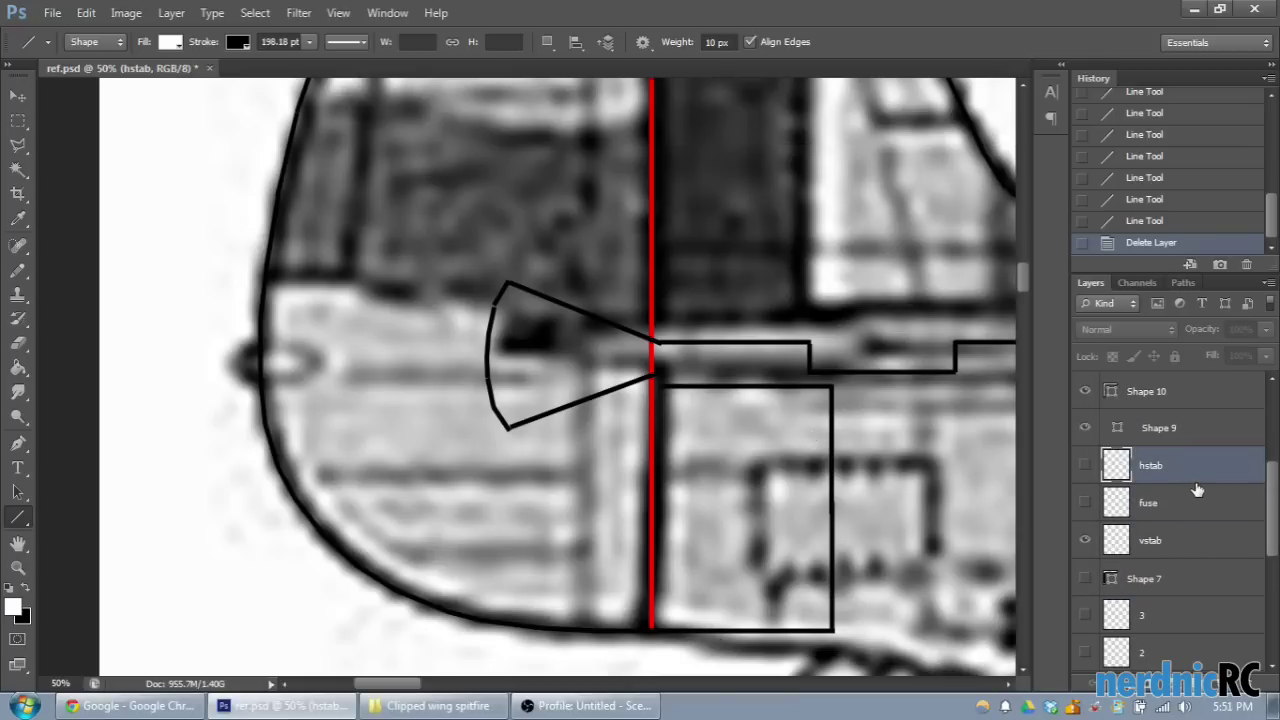
# Step: Find the layer of the lower angled elevator deflection line and delete it
pyautogui.hotkey('ctrl', '+')
pyautogui.hotkey('ctrl', '+')
pyautogui.hotkey('ctrl', '+')
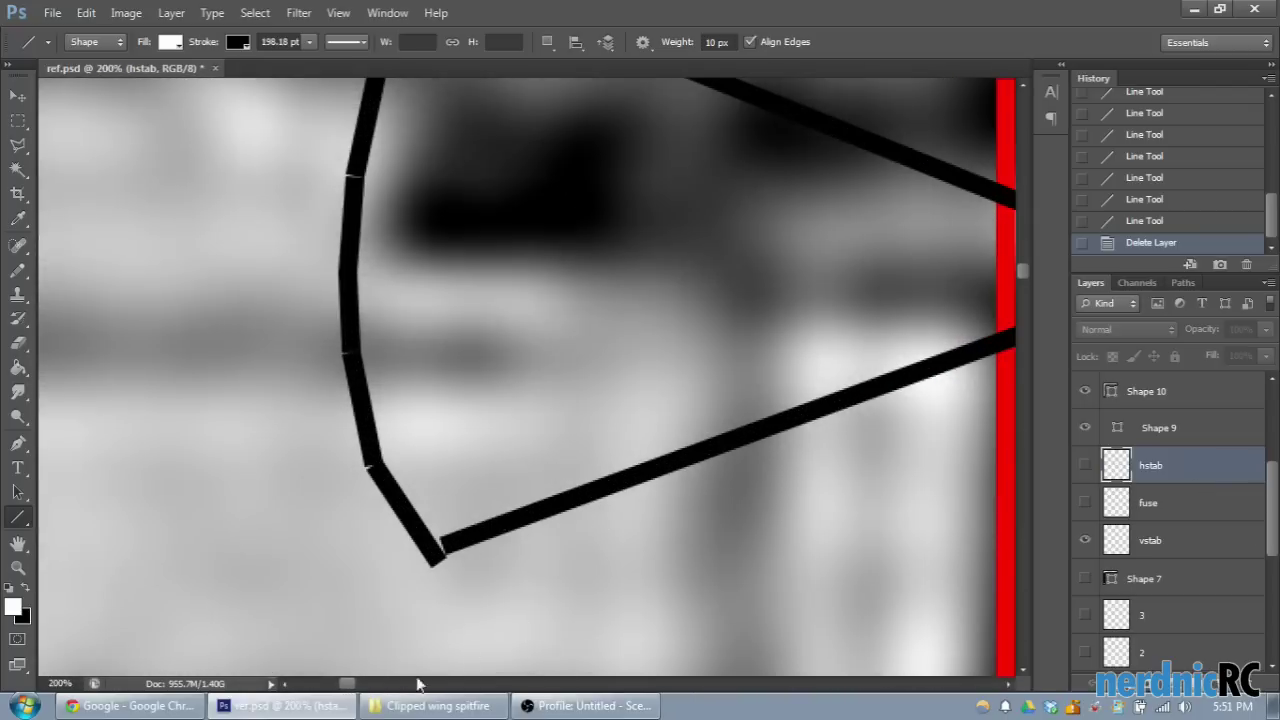
pyautogui.moveTo(355, 683); pyautogui.dragTo(365, 683)
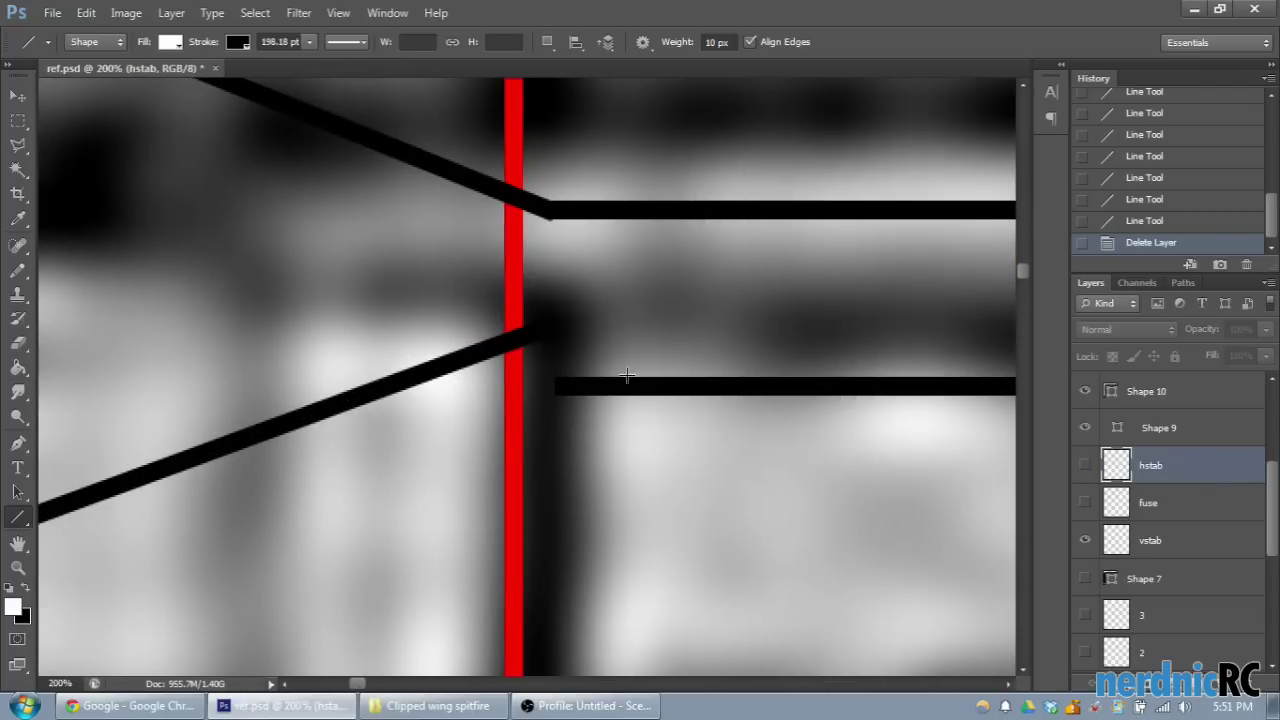
pyautogui.hotkey('ctrl', '-')
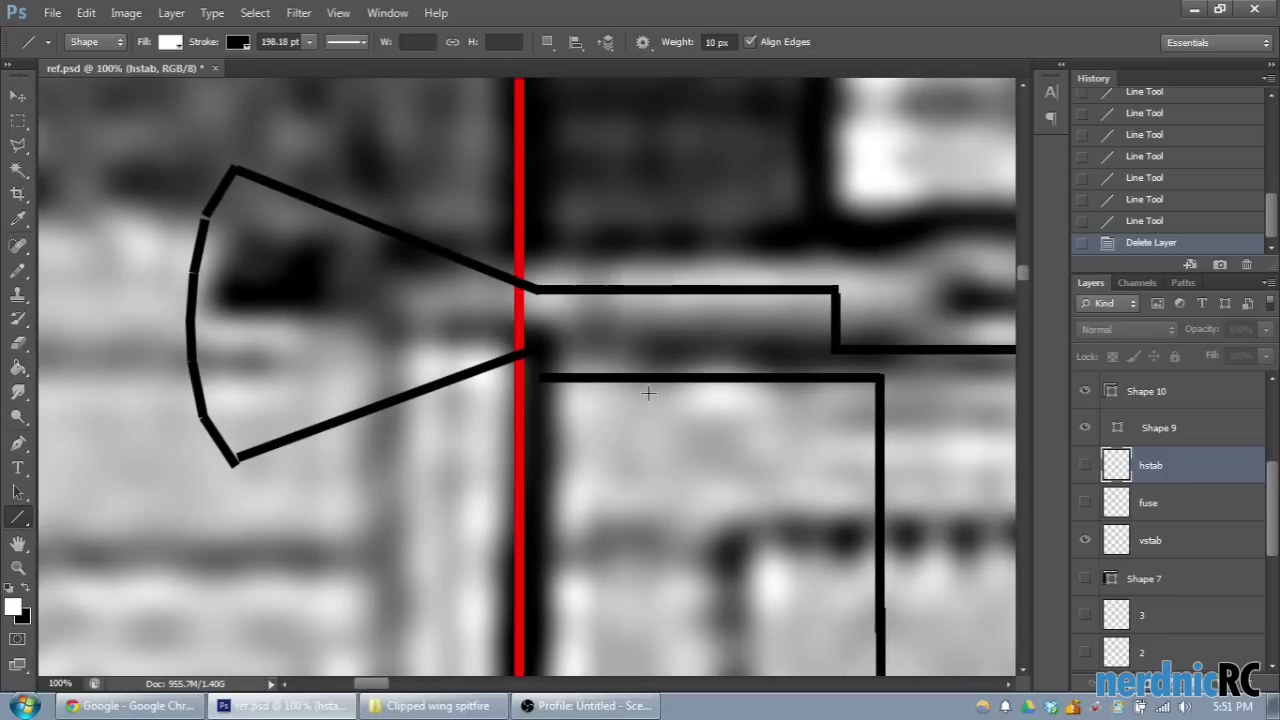
pyautogui.scroll(1, 1162, 466)
pyautogui.scroll(5, 1162, 466)
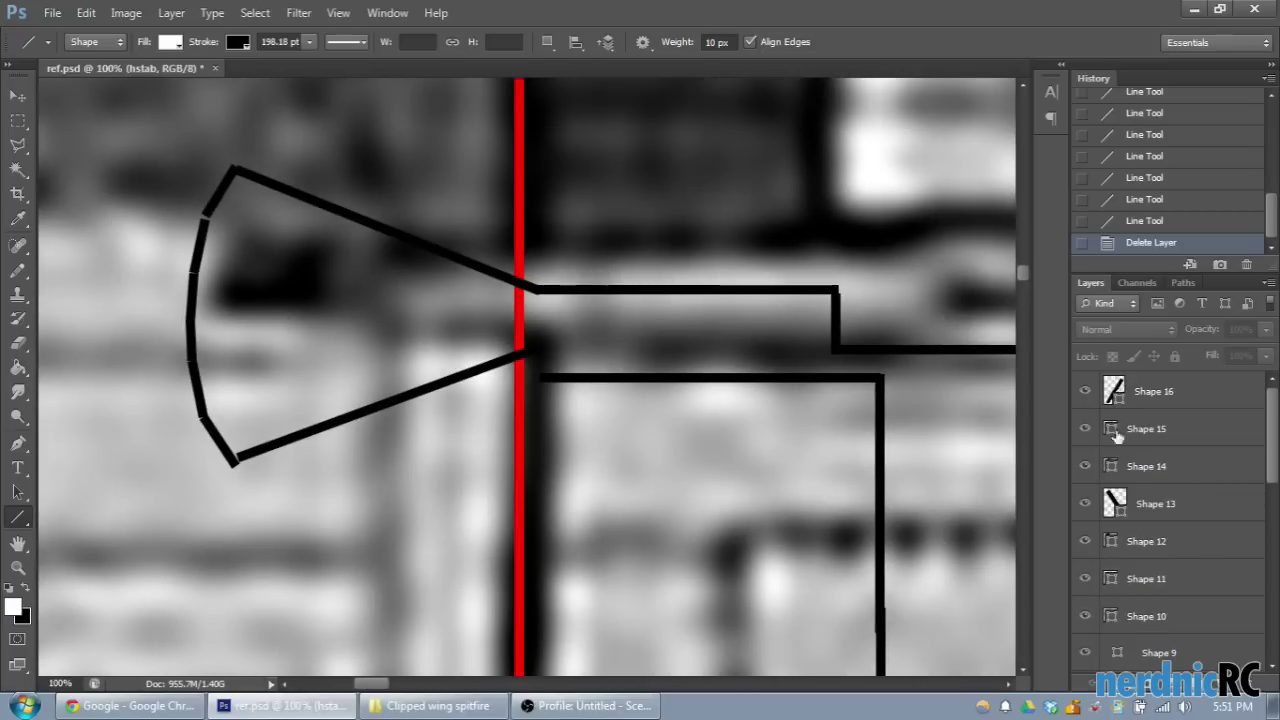
pyautogui.click(1085, 541)
pyautogui.click(1085, 541)
pyautogui.click(1085, 578)
pyautogui.click(1085, 616)
pyautogui.click(1085, 616)
pyautogui.click(1085, 578)
pyautogui.click(1138, 616)
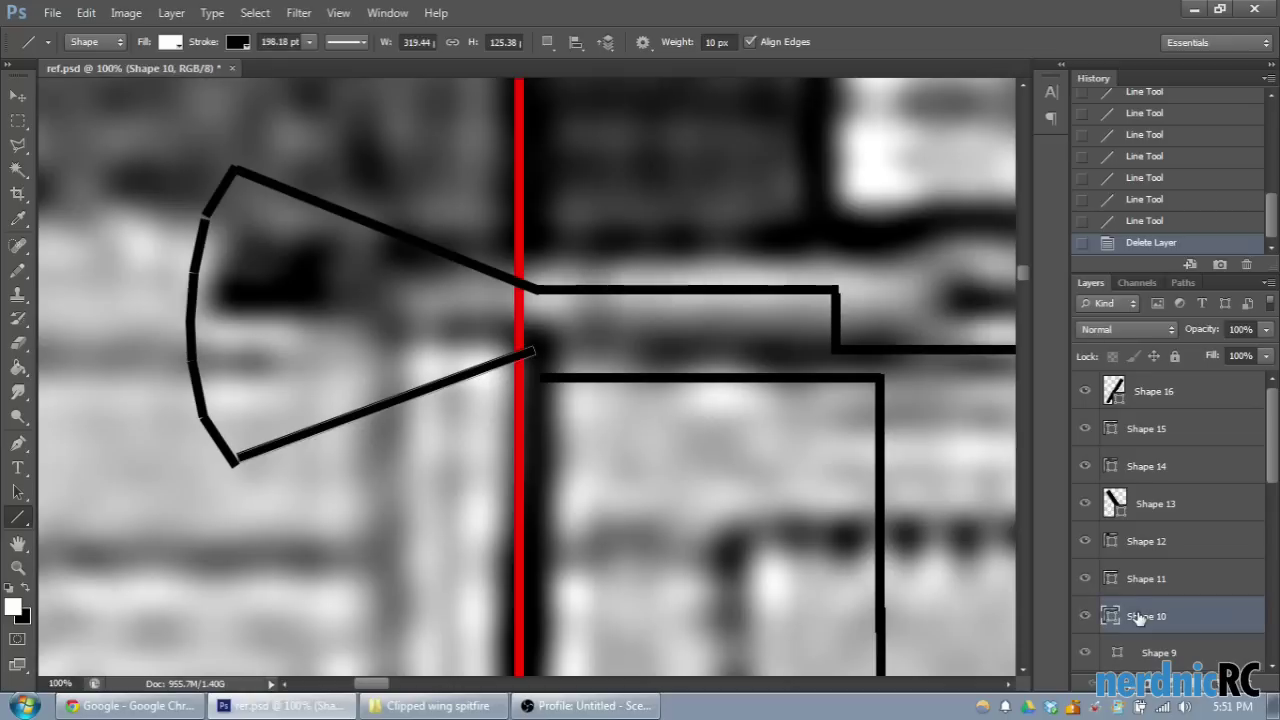
pyautogui.press('Delete')
# Step: Draw a 10 px line about 334 by 105 px from the arc's lower end to the aft end of the horizontal line below the slot
pyautogui.scroll(-2, 928, 603)
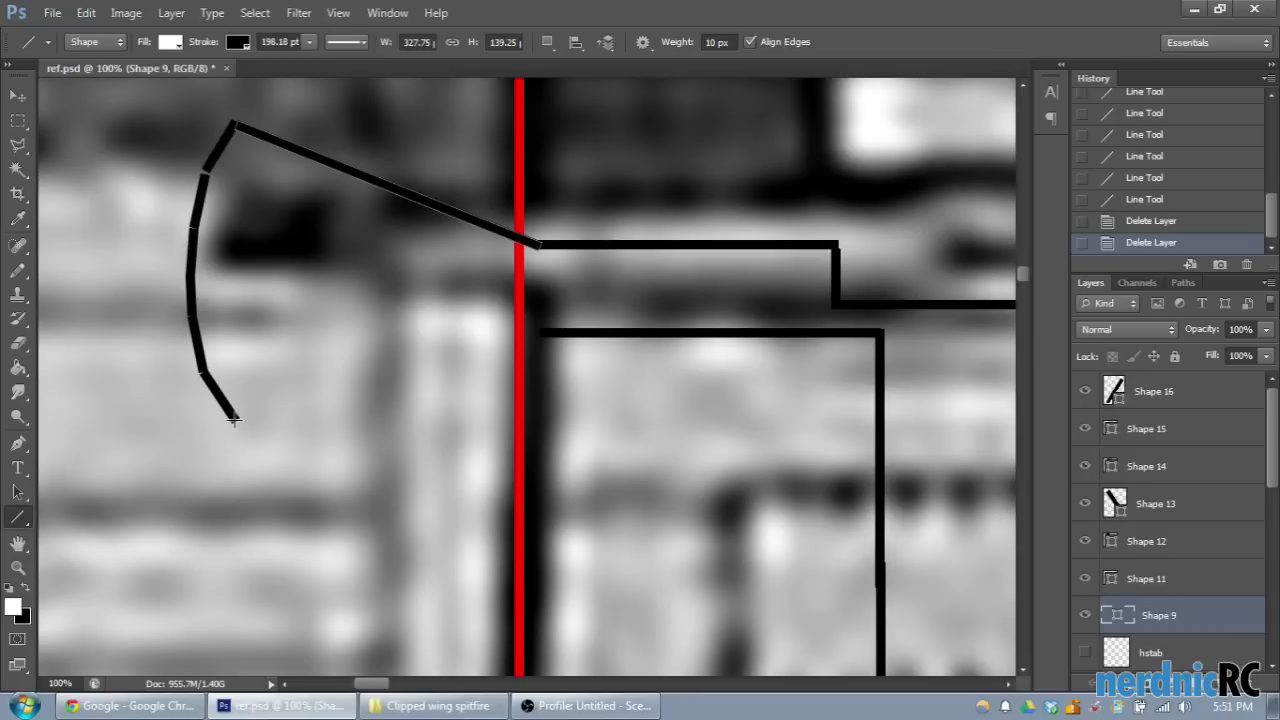
pyautogui.moveTo(232, 420); pyautogui.dragTo(541, 333)
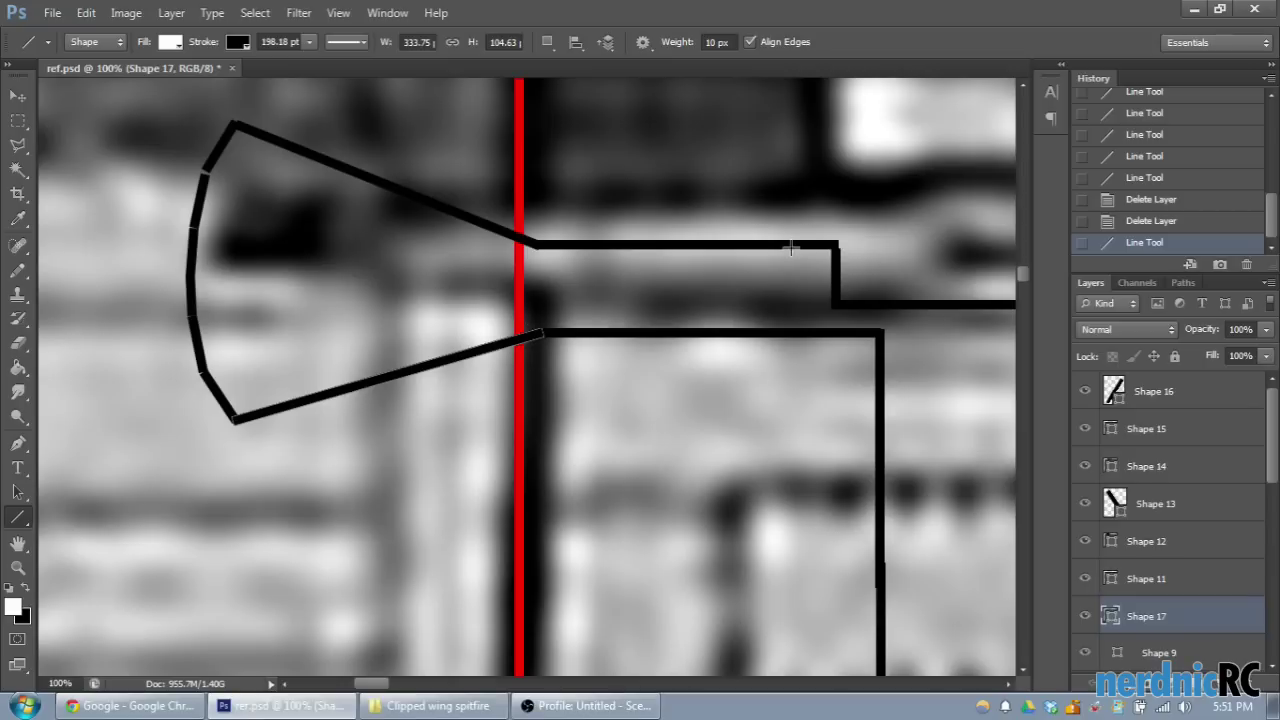
pyautogui.hotkey('ctrl', '-')
pyautogui.hotkey('ctrl', '-')
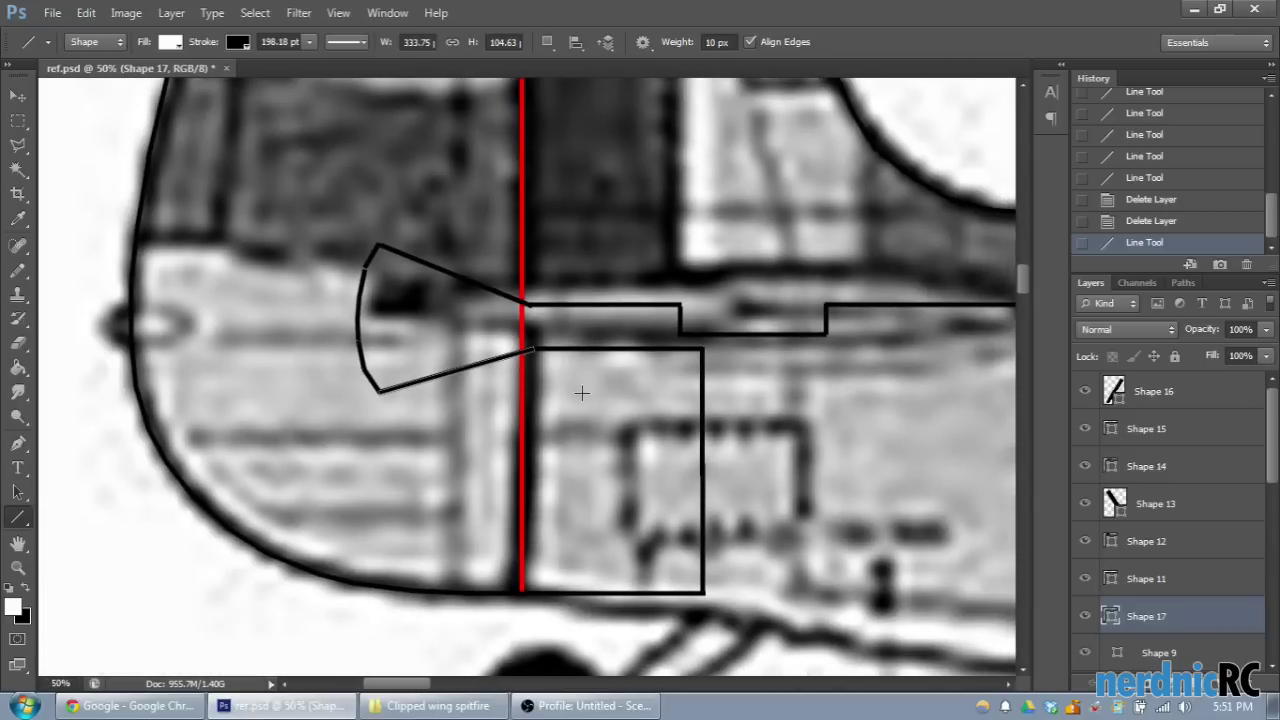
# Step: Rasterize the elevator travel line layers from Shape 9 up to Shape 16 and merge them into one layer
pyautogui.scroll(2, 670, 422)
pyautogui.scroll(-3, 1183, 567)
pyautogui.click(1085, 540)
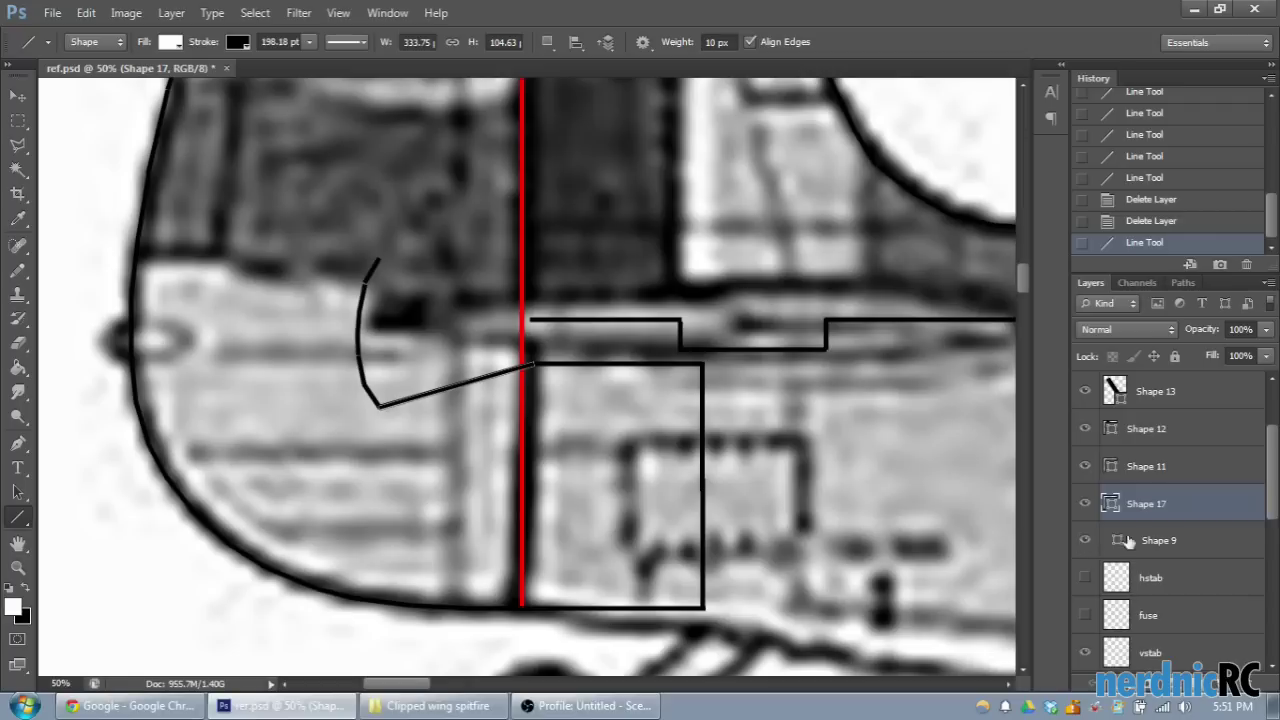
pyautogui.click(1085, 540)
pyautogui.click(1160, 540)
pyautogui.scroll(2, 1176, 531)
pyautogui.scroll(1, 1175, 531)
pyautogui.keyDown('shift'); pyautogui.click(1166, 394); pyautogui.keyUp('shift')
pyautogui.rightClick(1161, 393)
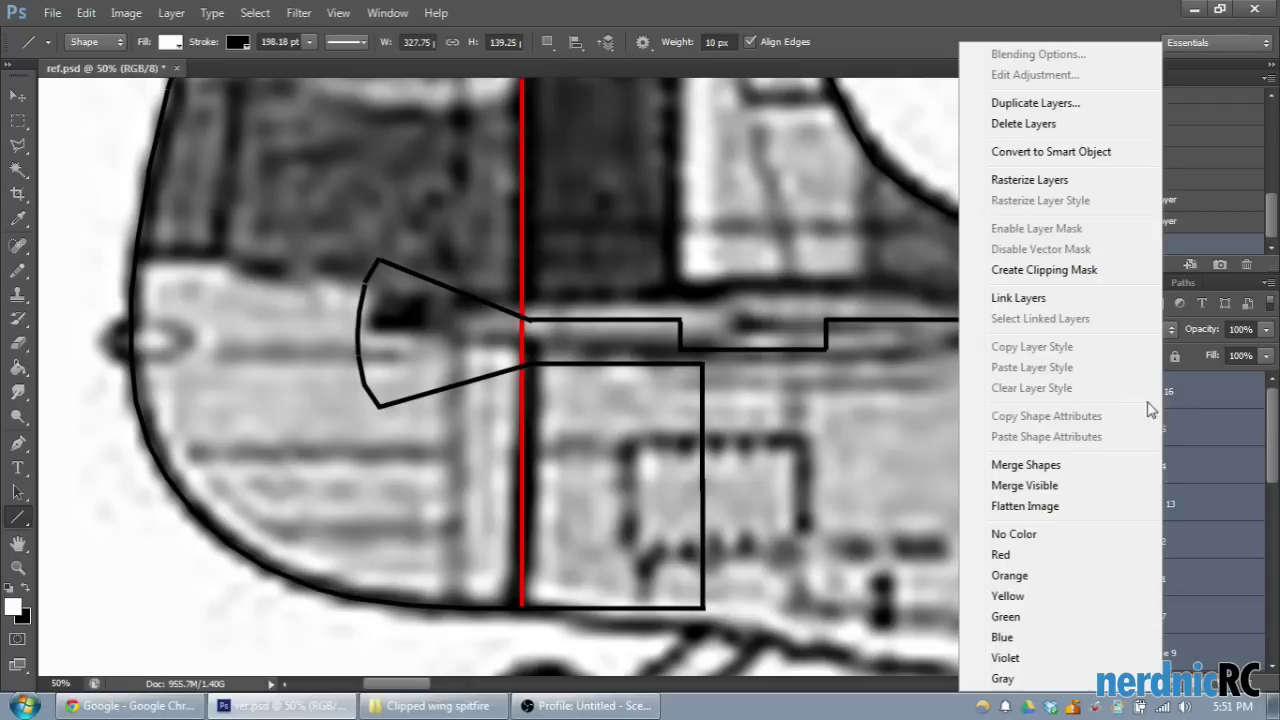
pyautogui.click(1030, 180)
pyautogui.rightClick(1181, 458)
pyautogui.click(1030, 465)
pyautogui.click(1086, 391)
pyautogui.click(1086, 391)
# Step: Merge the travel line layer with the vstab layer, check the merged layer's contents and revert the merge
pyautogui.keyDown('ctrl'); pyautogui.click(1174, 507); pyautogui.keyUp('ctrl')
pyautogui.rightClick(1174, 507)
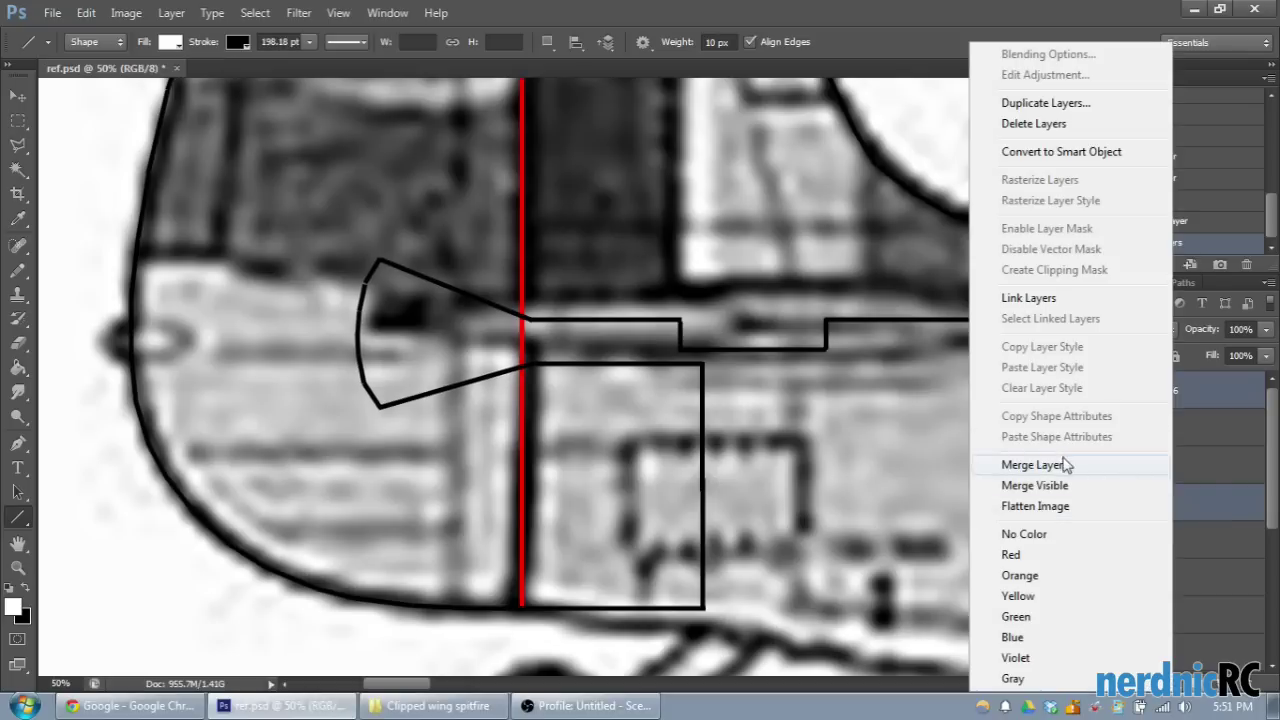
pyautogui.click(1030, 463)
pyautogui.click(1086, 391)
pyautogui.click(1086, 391)
pyautogui.click(1086, 391)
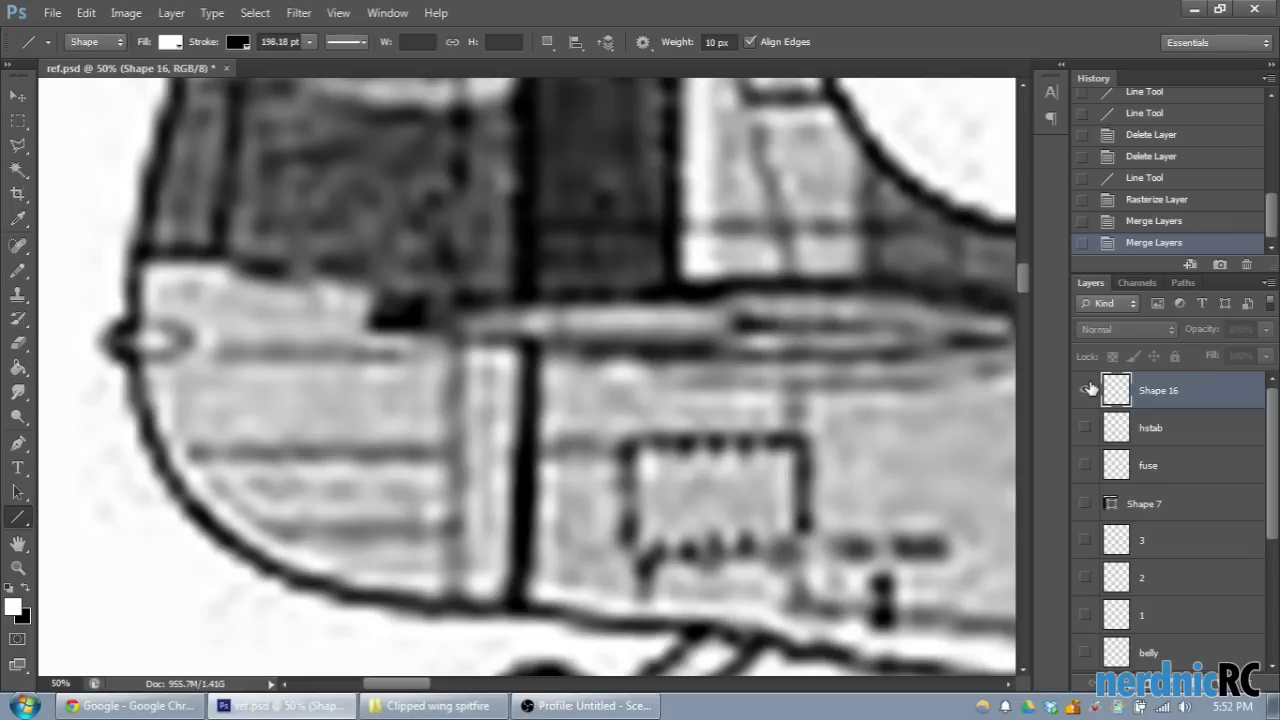
pyautogui.click(1086, 391)
pyautogui.click(1150, 222)
pyautogui.click(1086, 391)
pyautogui.click(1086, 391)
# Step: On the vstab layer, erase the middle of the red hinge line between the two angled travel lines
pyautogui.click(1178, 508)
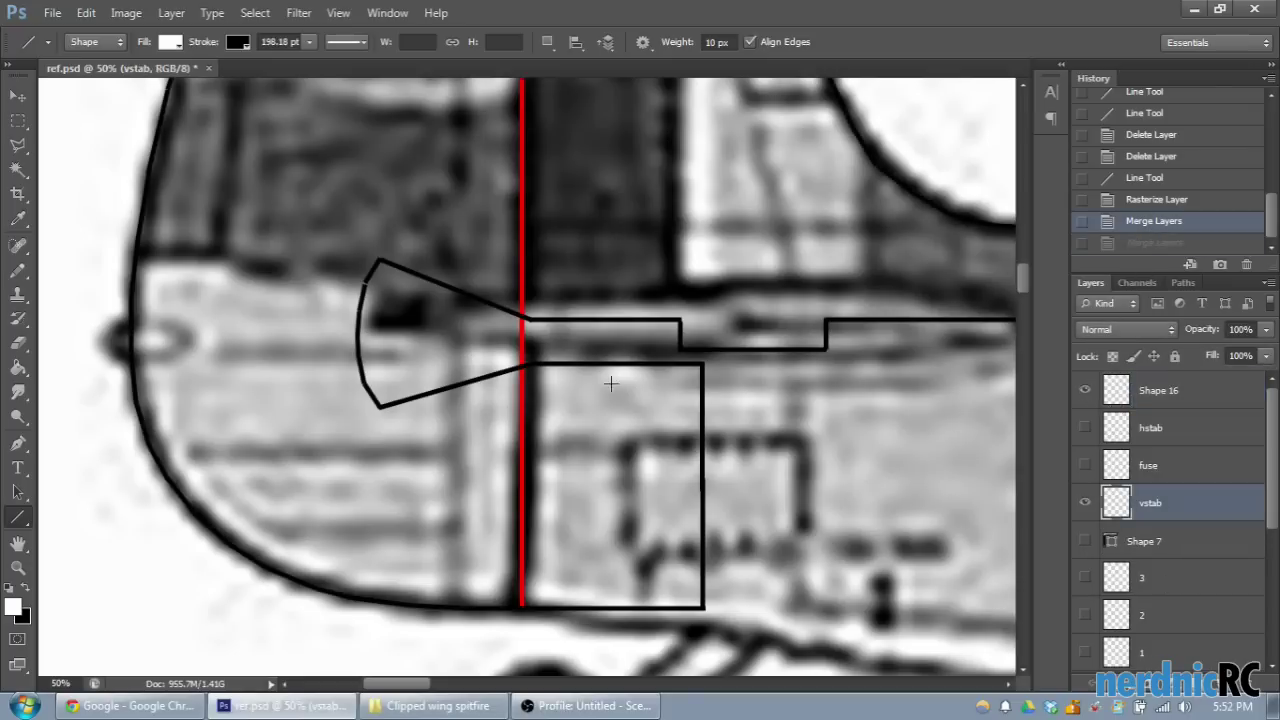
pyautogui.scroll(4, 565, 365)
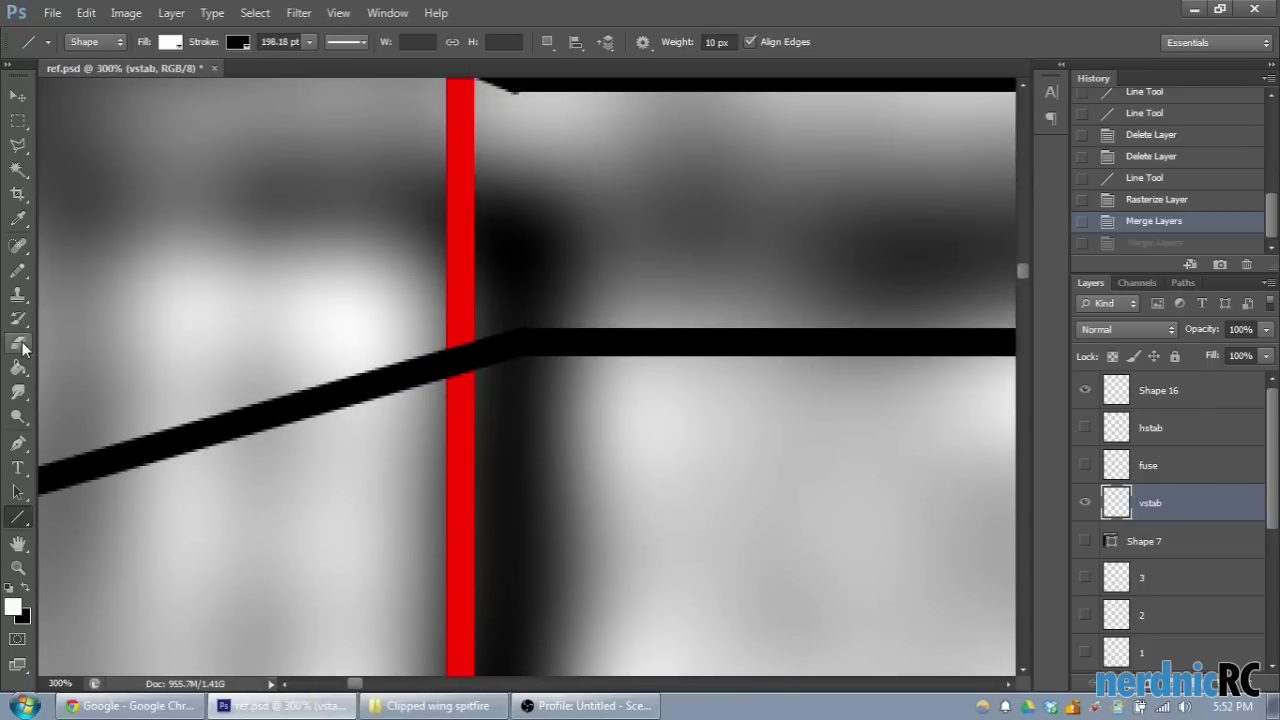
pyautogui.click(19, 343)
pyautogui.rightClick(432, 258)
pyautogui.moveTo(432, 258)
pyautogui.mouseDown()
pyautogui.moveTo(483, 248)
pyautogui.moveTo(465, 248)
pyautogui.mouseUp()
pyautogui.press('Return')
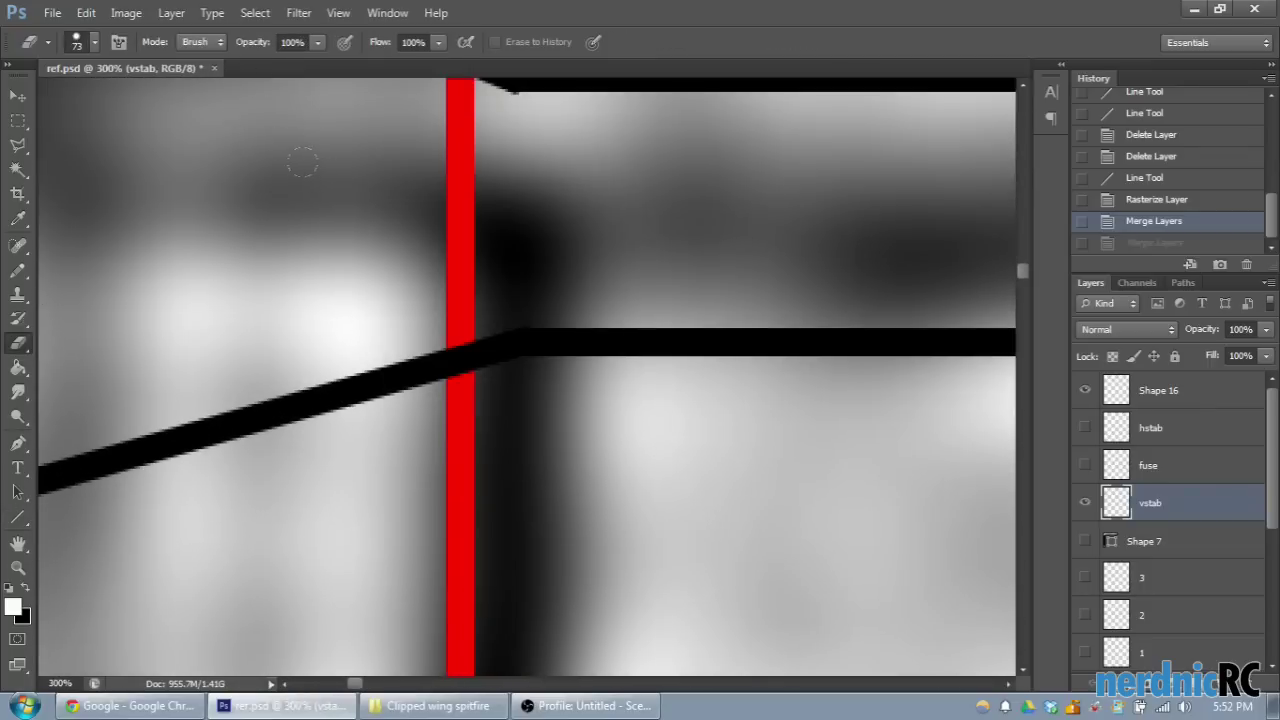
pyautogui.moveTo(303, 162); pyautogui.dragTo(294, 147)
# Step: Reduce the eraser to 39 px and erase the remaining red hinge line between the upper and lower travel lines
pyautogui.rightClick(448, 278)
pyautogui.moveTo(448, 278); pyautogui.dragTo(404, 277)
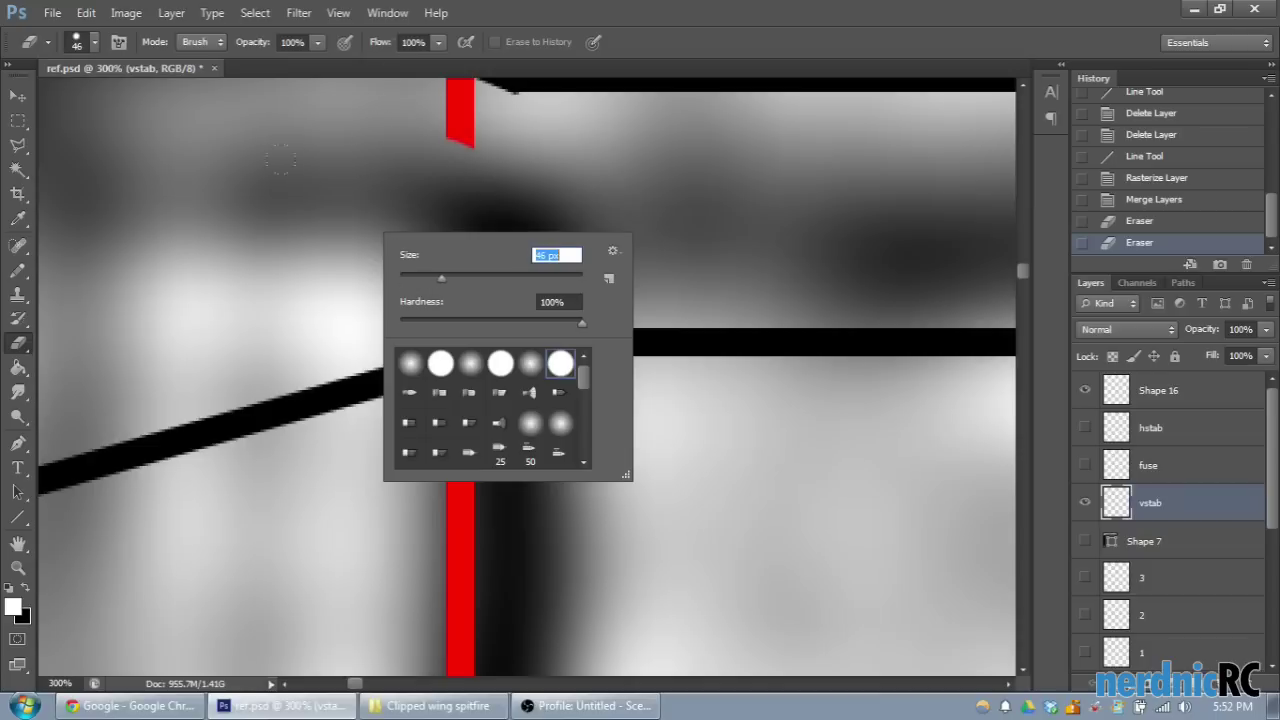
pyautogui.press('Return')
pyautogui.click(390, 172)
pyautogui.scroll(5, 390, 172)
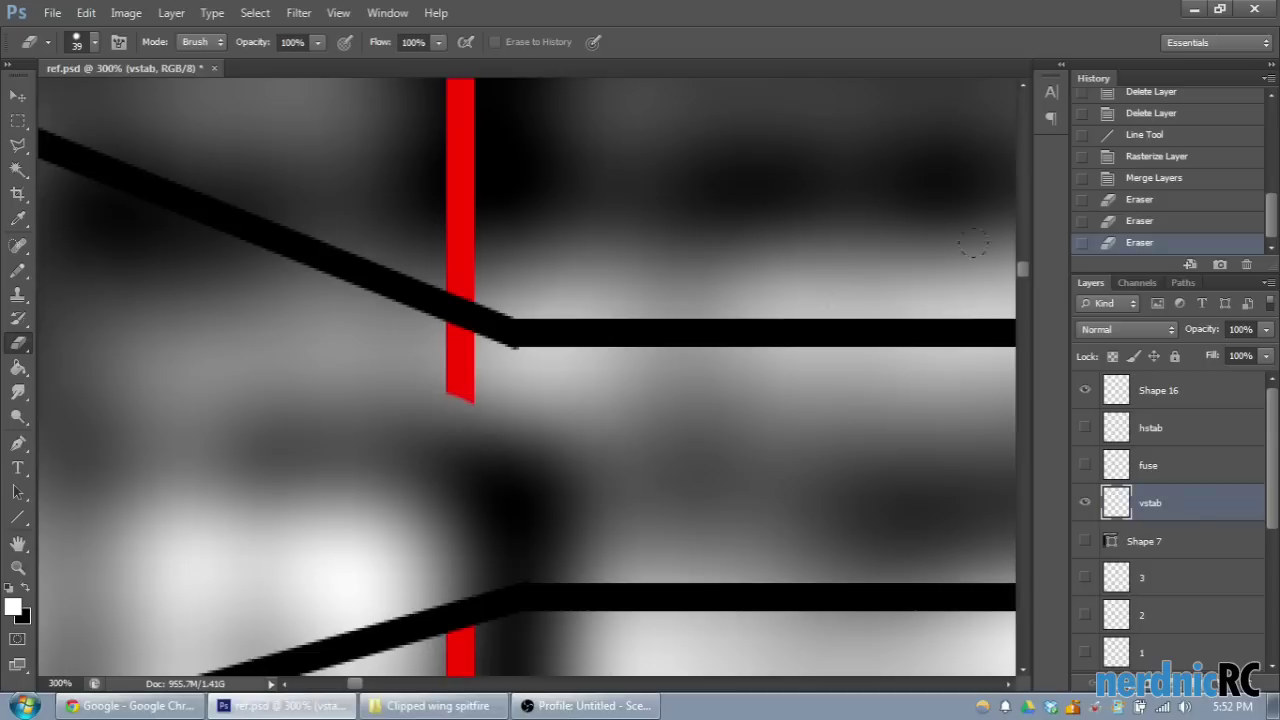
pyautogui.scroll(-1, 423, 294)
pyautogui.moveTo(423, 294); pyautogui.dragTo(418, 310)
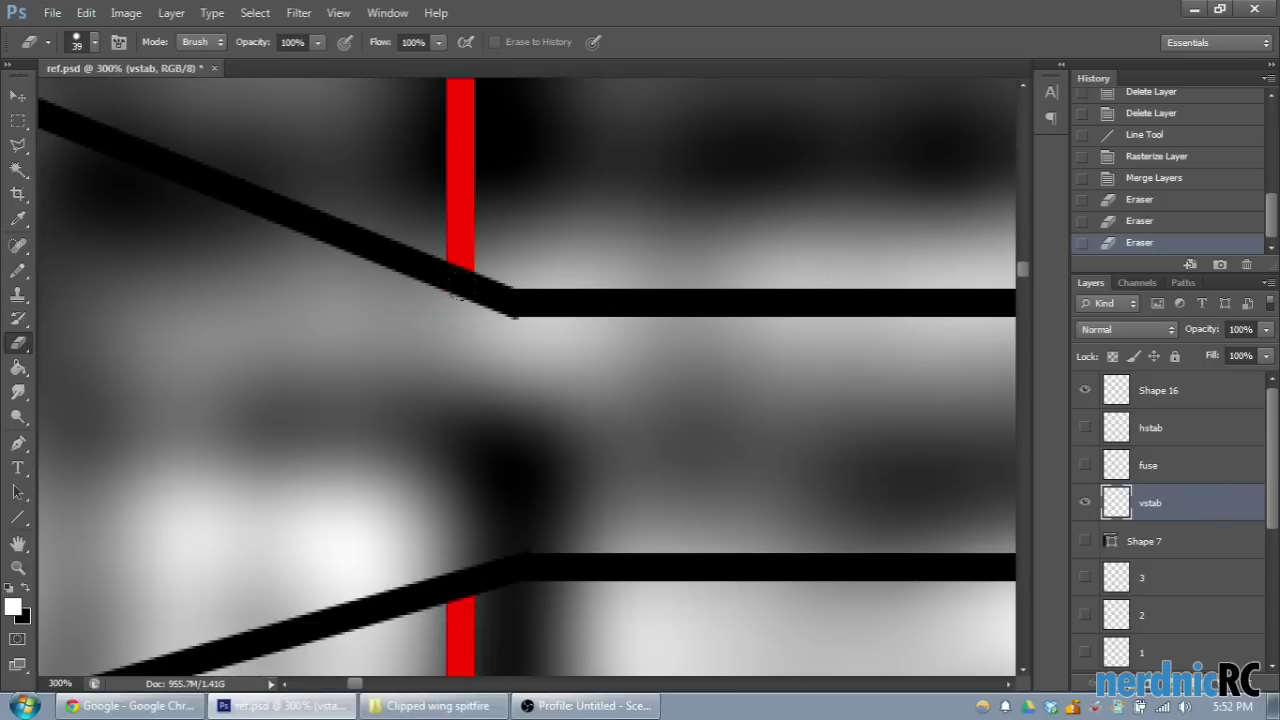
# Step: Merge the Shape 16 layer with the vstab layer and name the merged layer vstab
pyautogui.scroll(-4, 515, 368)
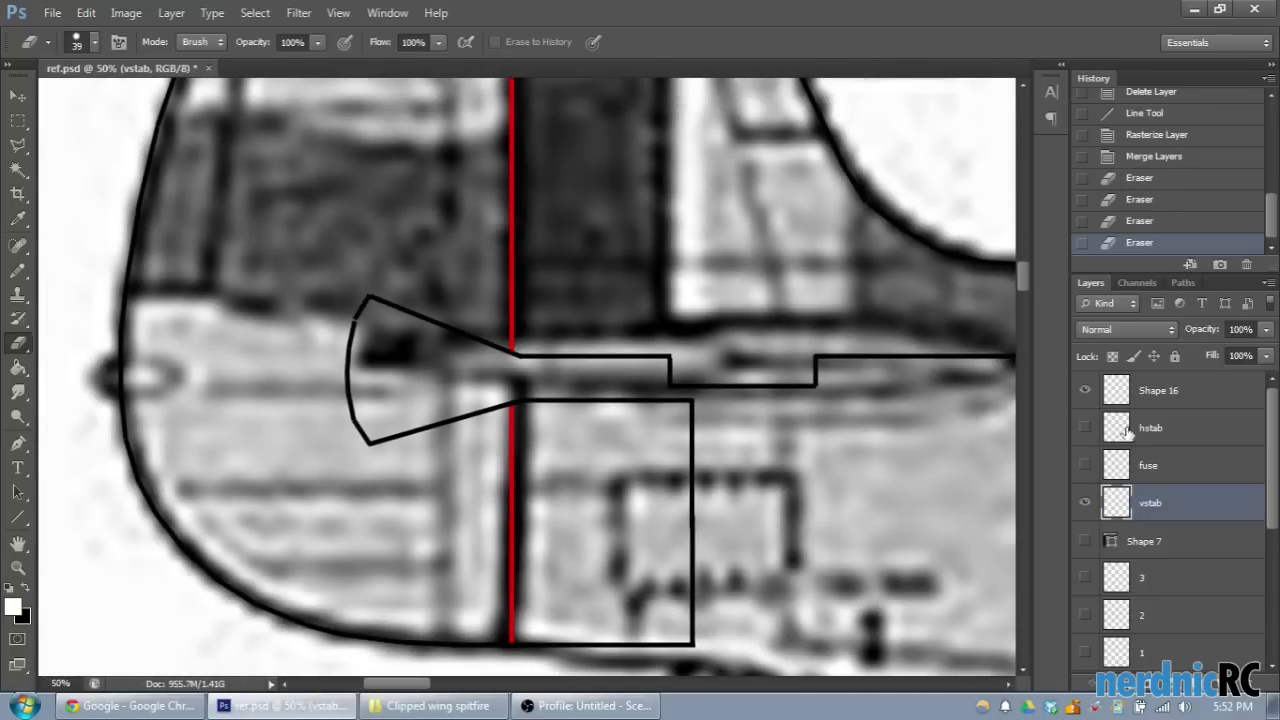
pyautogui.click(1176, 395)
pyautogui.keyDown('ctrl'); pyautogui.click(1150, 510); pyautogui.keyUp('ctrl')
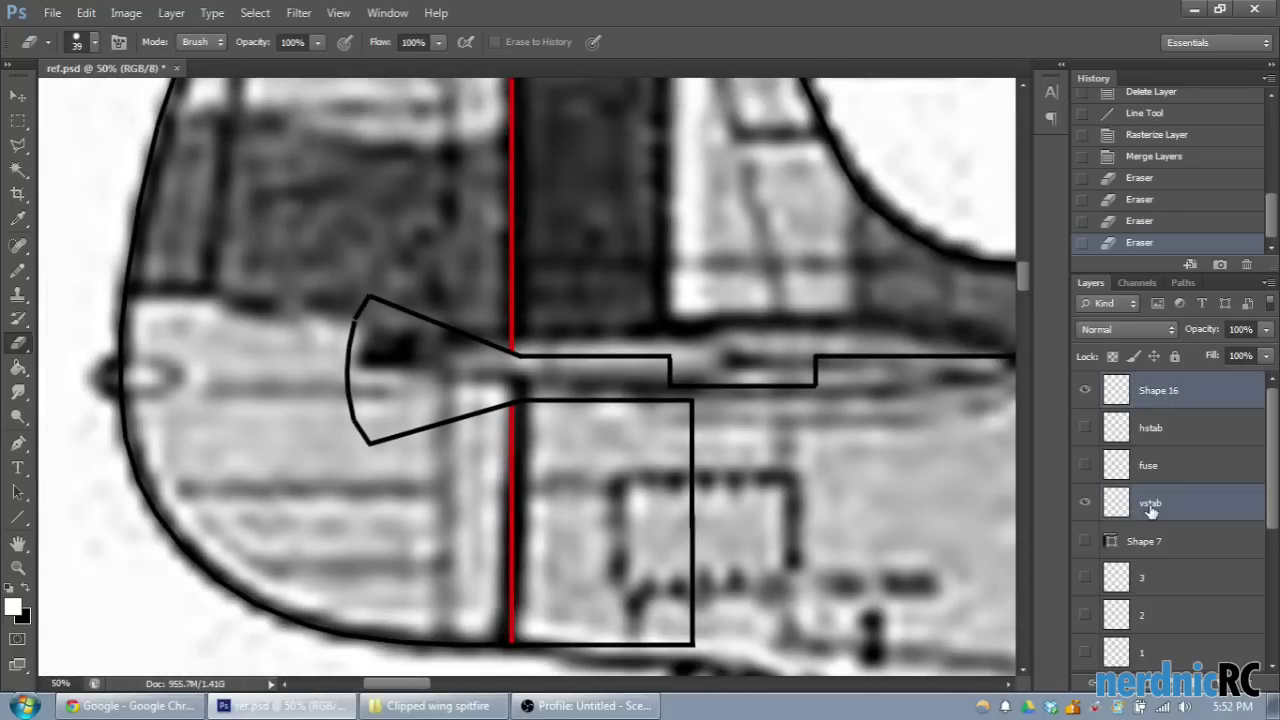
pyautogui.rightClick(1150, 506)
pyautogui.click(1000, 461)
pyautogui.click(1085, 390)
pyautogui.click(1085, 390)
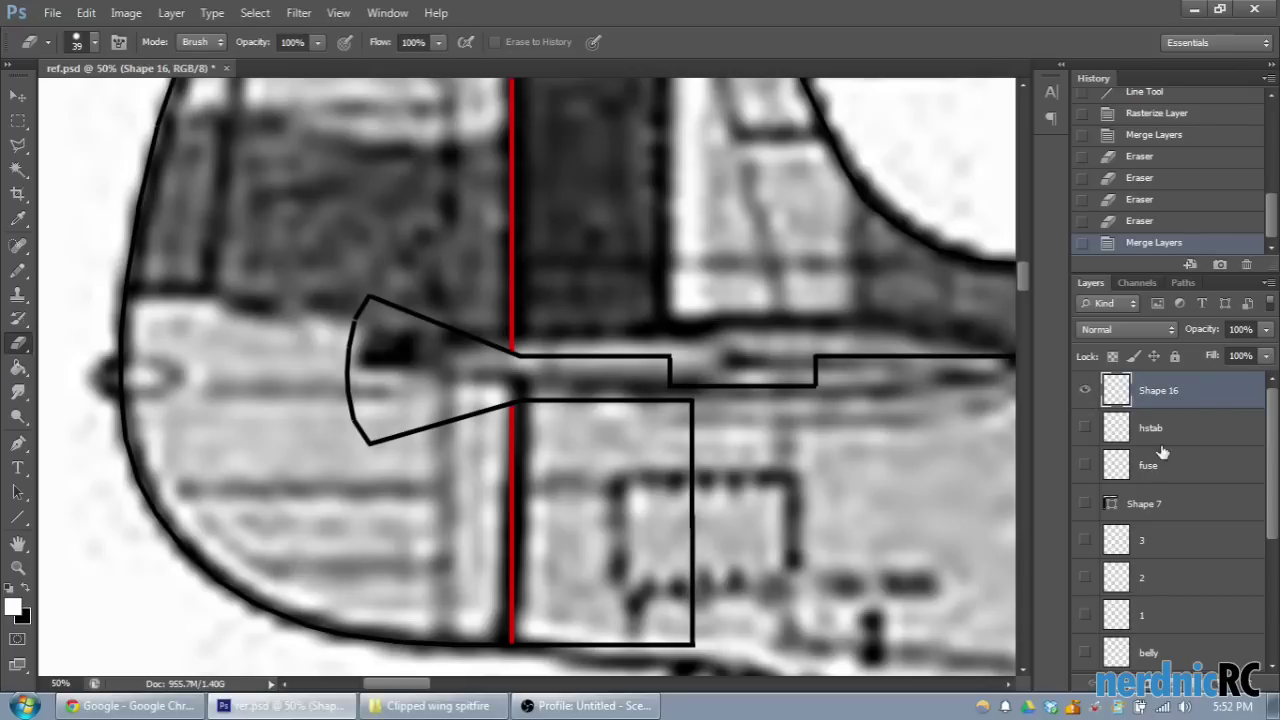
pyautogui.doubleClick(1155, 392)
pyautogui.write('vstab')
pyautogui.press('Return')
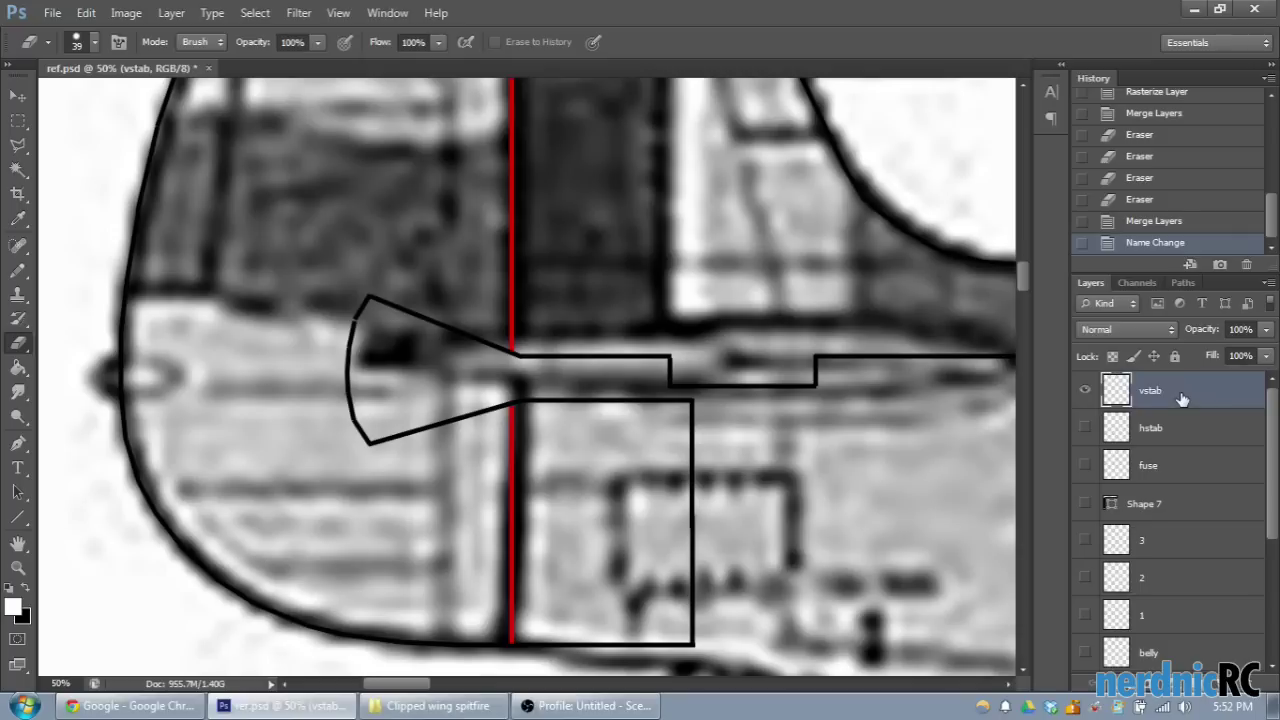
# Step: Show the hstab layer over the vertical stabilizer outline around the notch in the slot's upper edge
pyautogui.click(1085, 428)
pyautogui.scroll(-3, 890, 380)
pyautogui.scroll(-1, 903, 396)
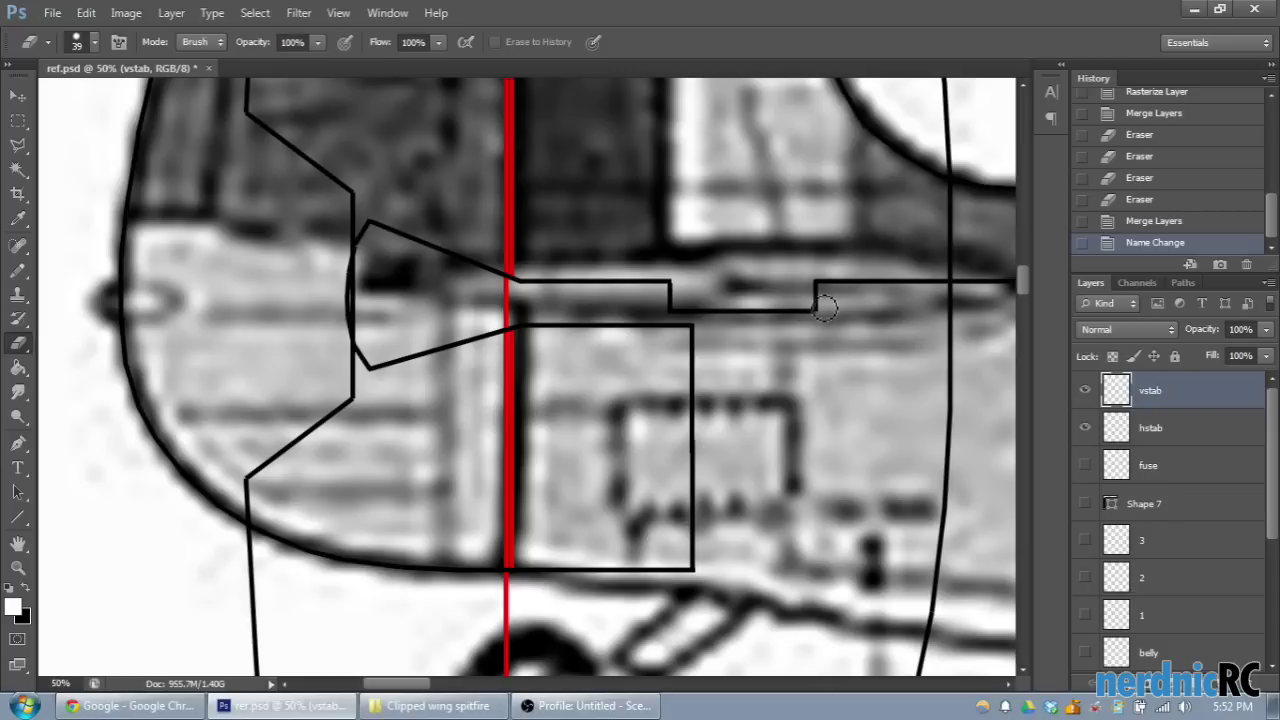
pyautogui.moveTo(390, 685); pyautogui.dragTo(405, 686)
# Step: Draw a horizontal 10 px line about 320 px long across the open top of the slot's notch and nudge it into alignment
pyautogui.click(18, 517)
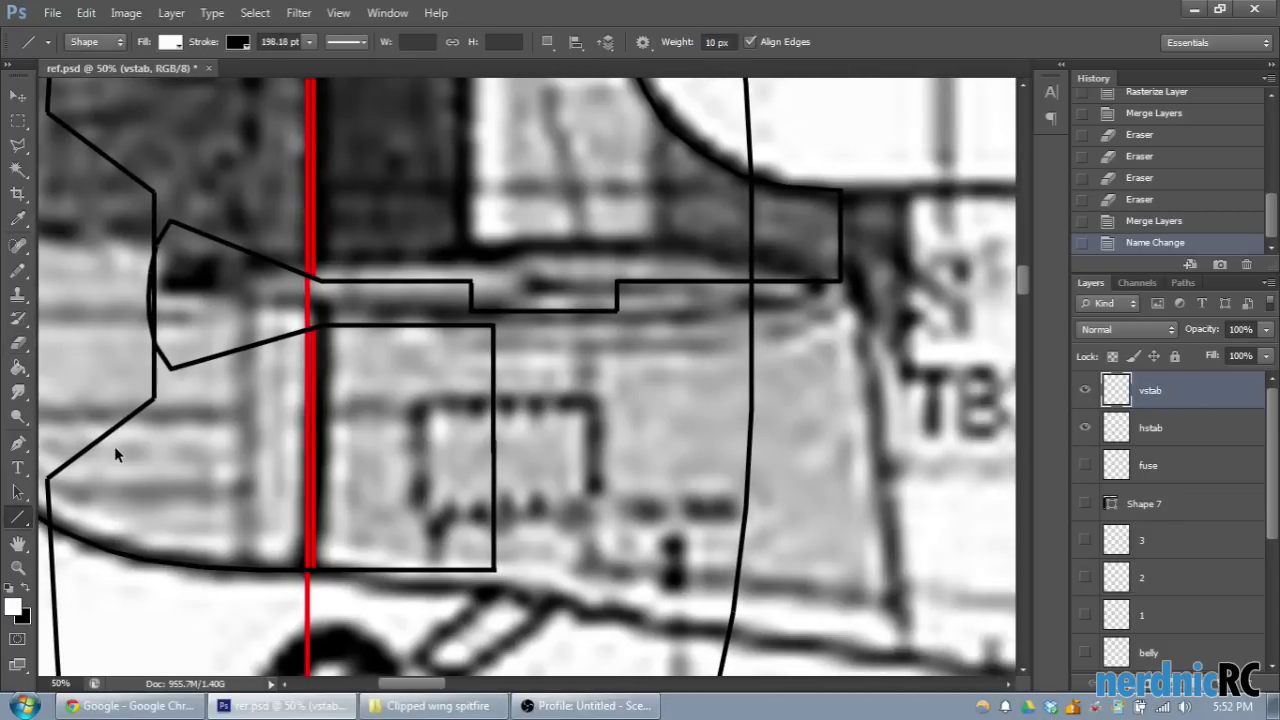
pyautogui.hotkey('ctrl', '+')
pyautogui.hotkey('ctrl', '+')
pyautogui.scroll(3, 149, 400)
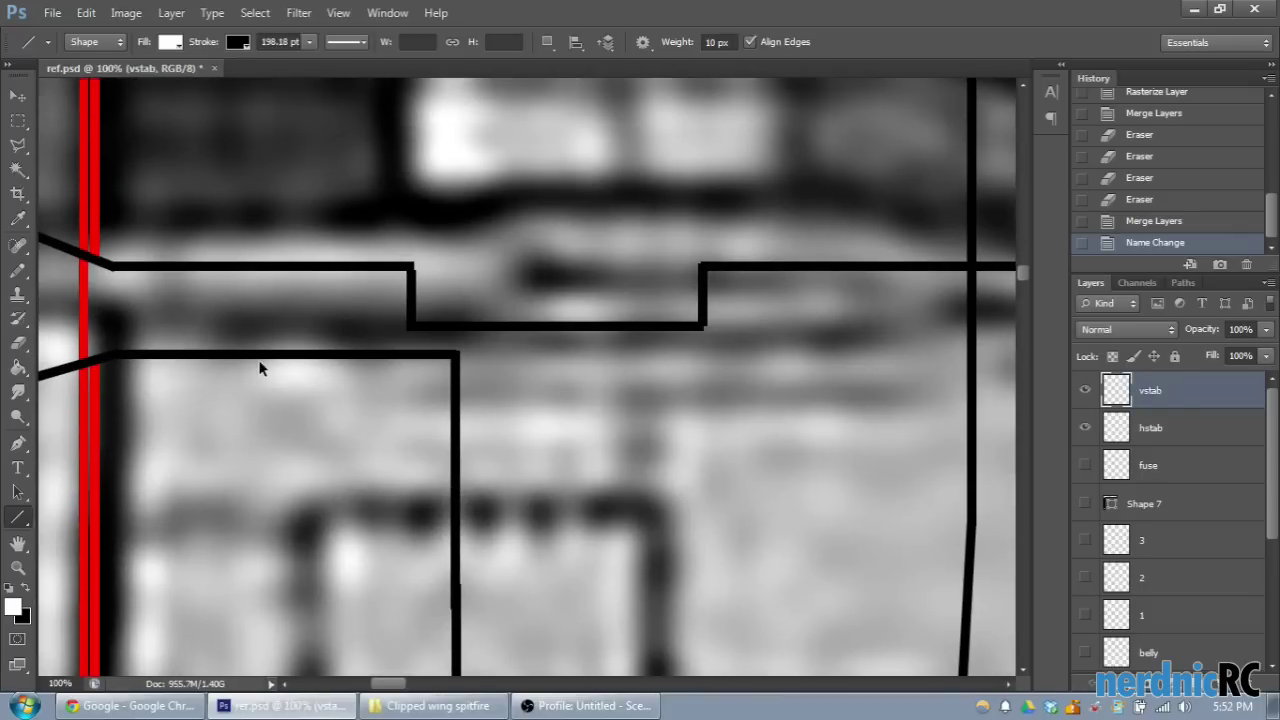
pyautogui.hotkey('ctrl', '+')
pyautogui.scroll(2, 251, 300)
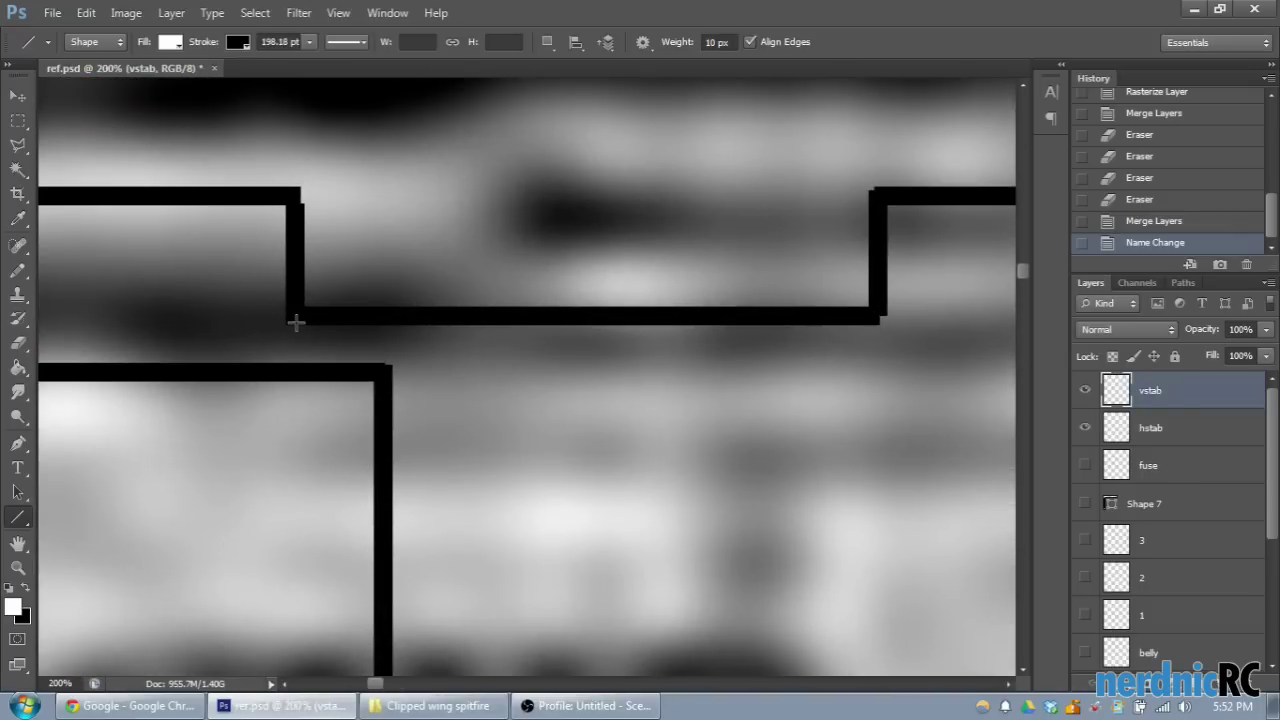
pyautogui.scroll(1, 296, 321)
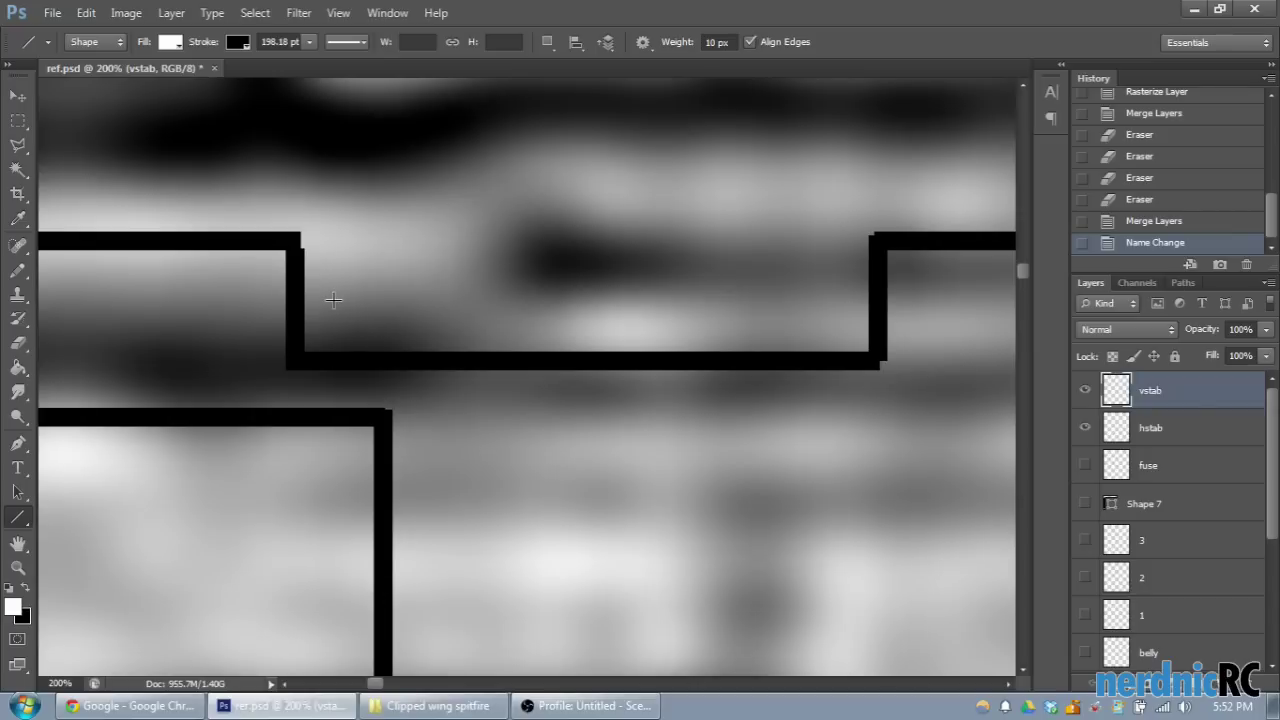
pyautogui.scroll(-1, 320, 344)
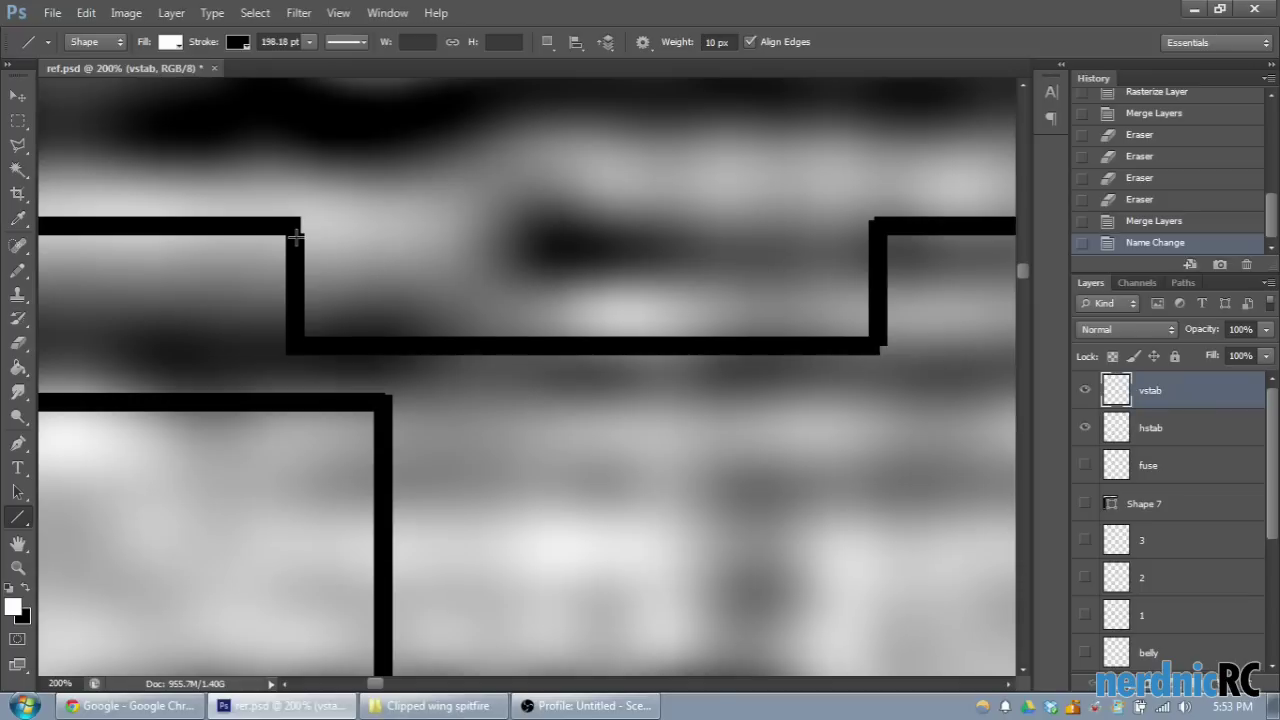
pyautogui.moveTo(290, 222); pyautogui.dragTo(887, 268)
pyautogui.click(22, 97)
pyautogui.press('Left')
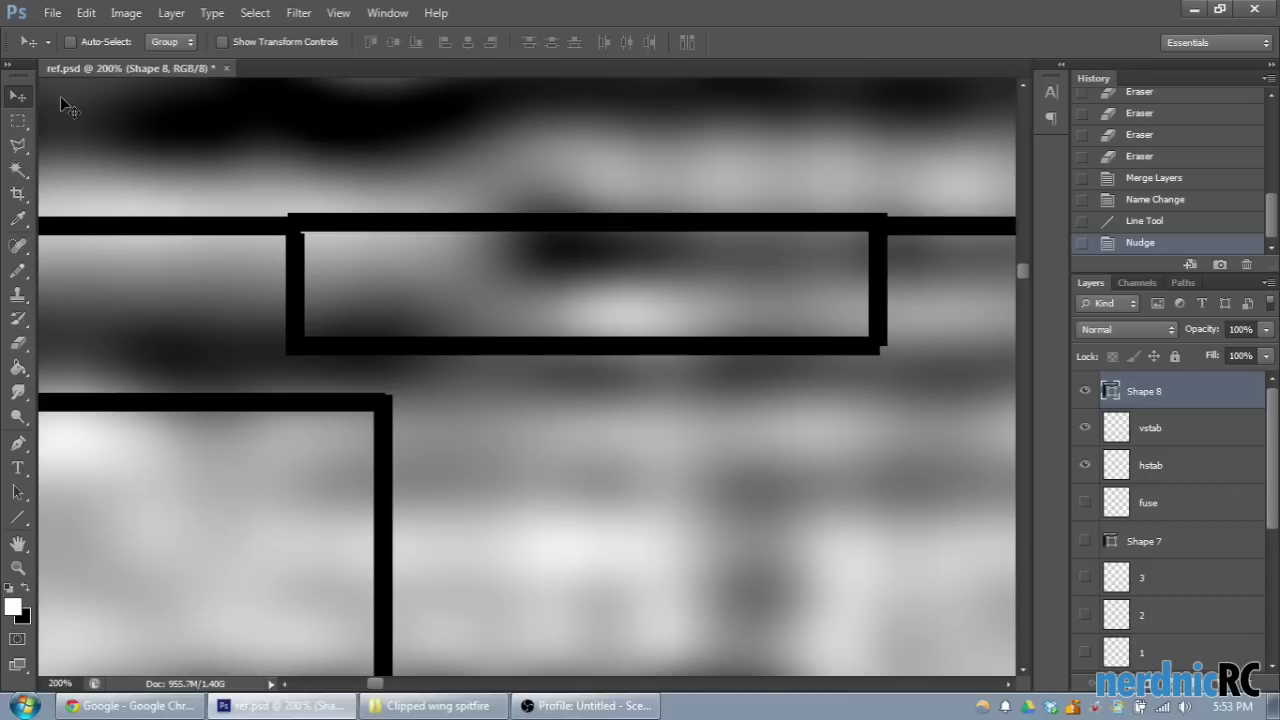
# Step: Draw a vertical 10 px line down the notch's left side on the Shape 8 layer and nudge the shape into alignment
pyautogui.click(20, 515)
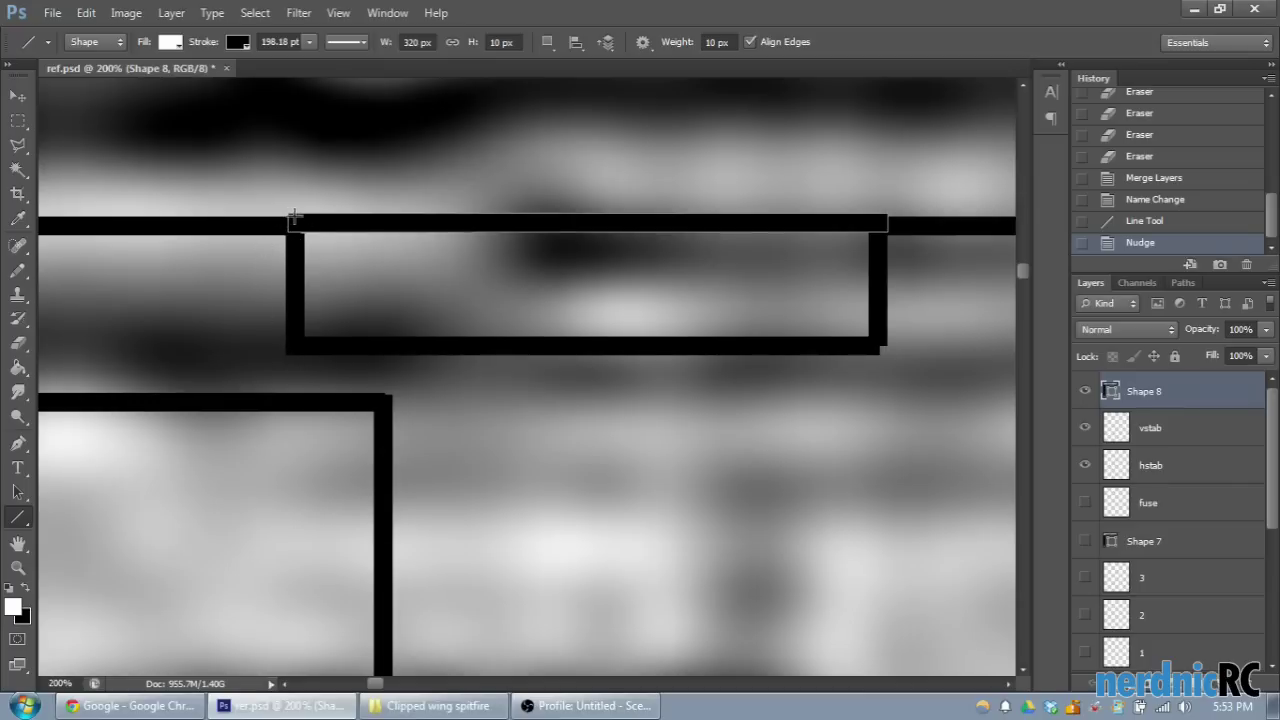
pyautogui.moveTo(293, 218); pyautogui.dragTo(319, 356)
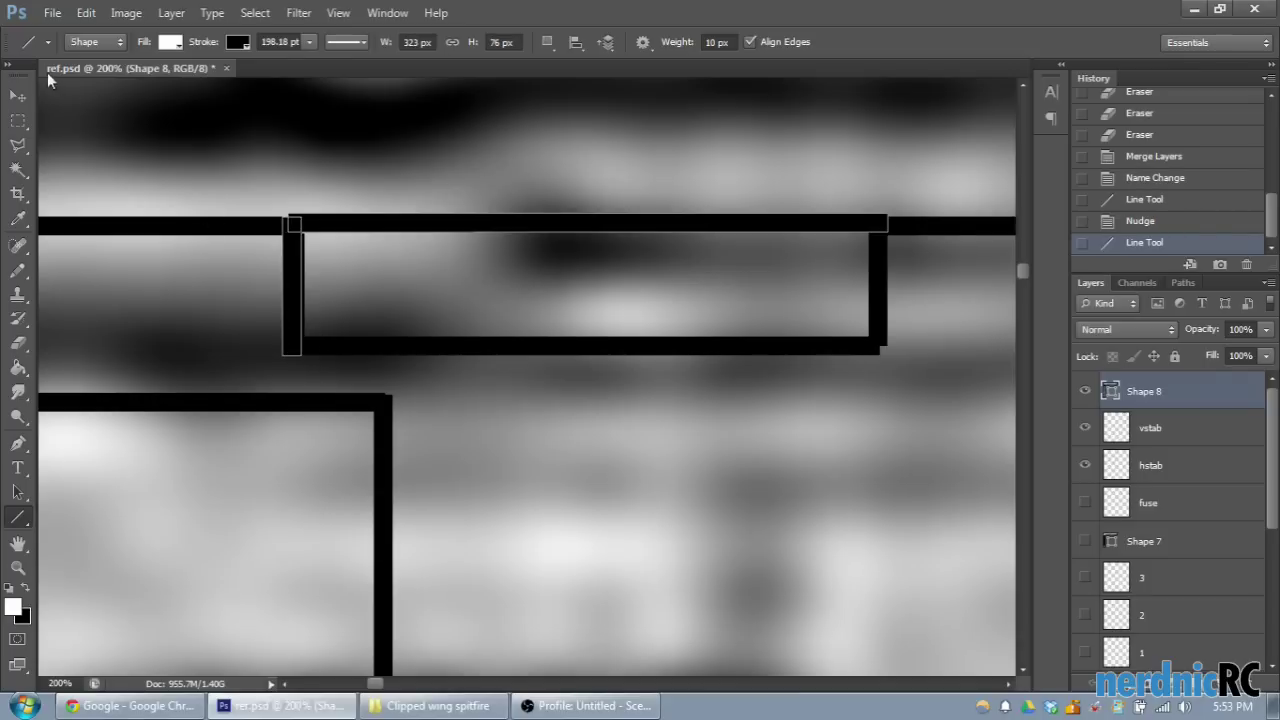
pyautogui.click(25, 93)
pyautogui.press('Up')
pyautogui.press('Down')
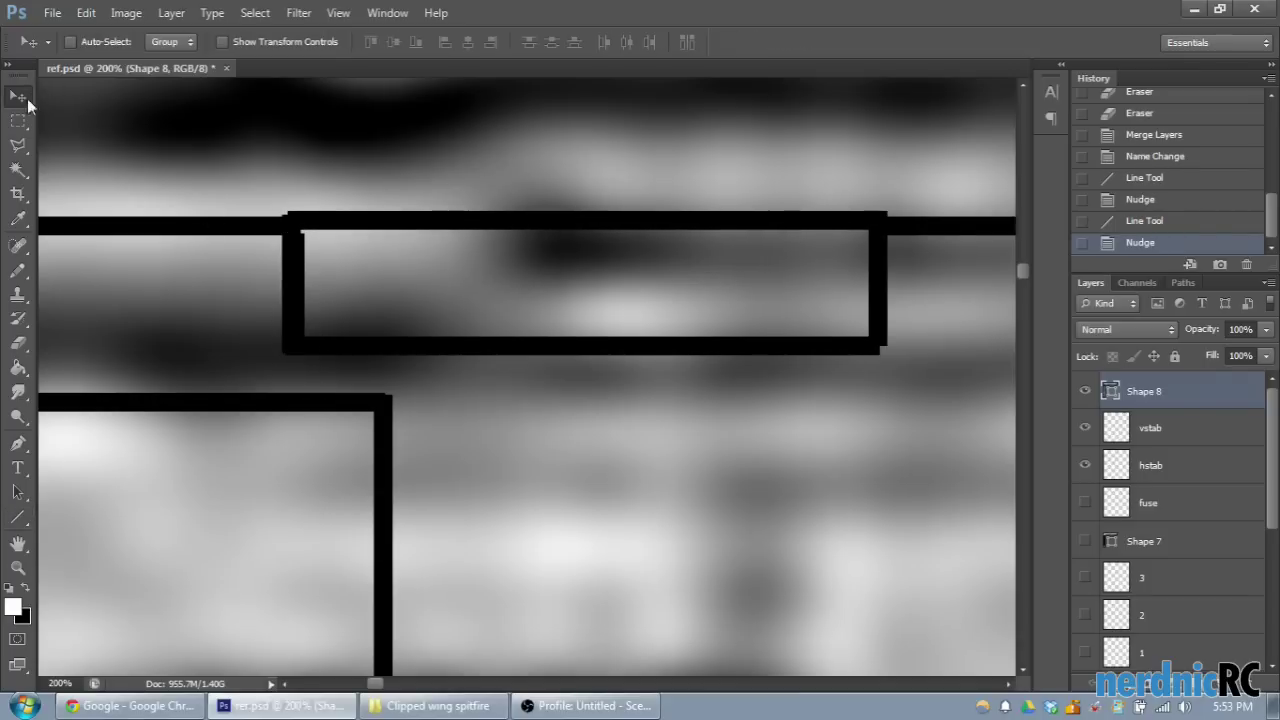
# Step: Draw a nudged 10 px line about 324 px long along the notch's bottom and one about 75 px tall up its right side
pyautogui.click(22, 508)
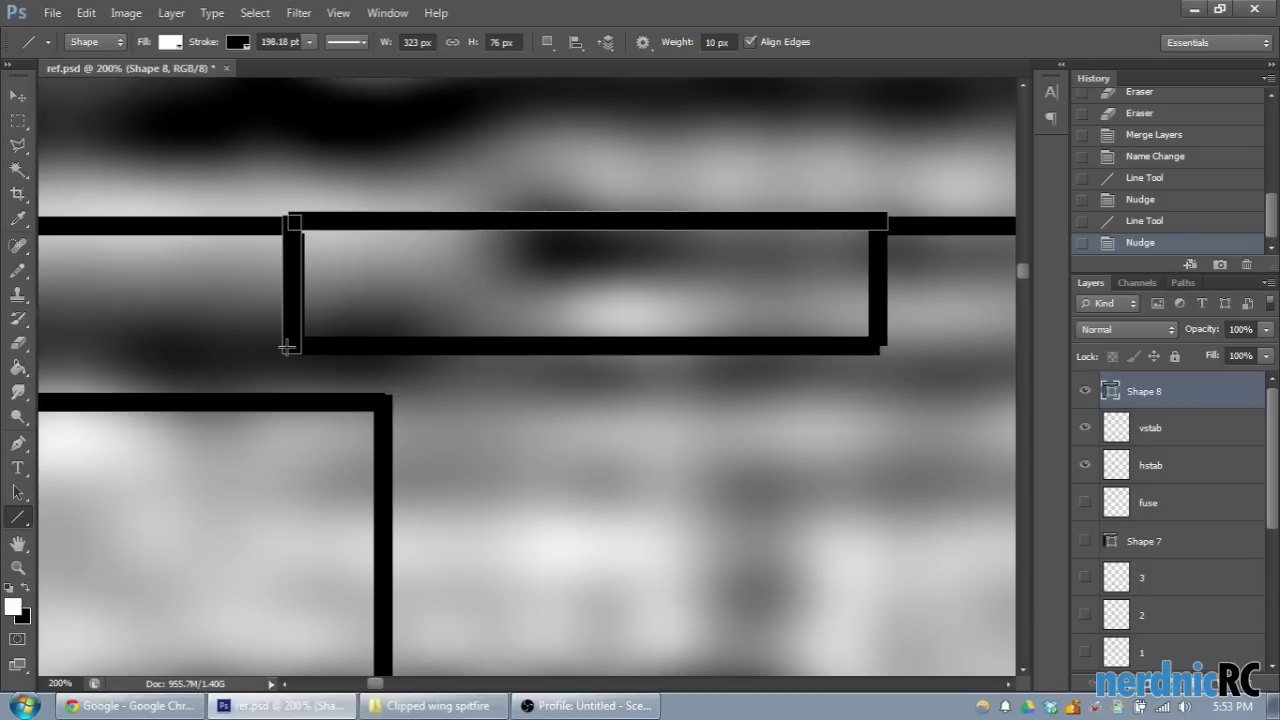
pyautogui.moveTo(285, 346); pyautogui.dragTo(890, 353)
pyautogui.press('v')
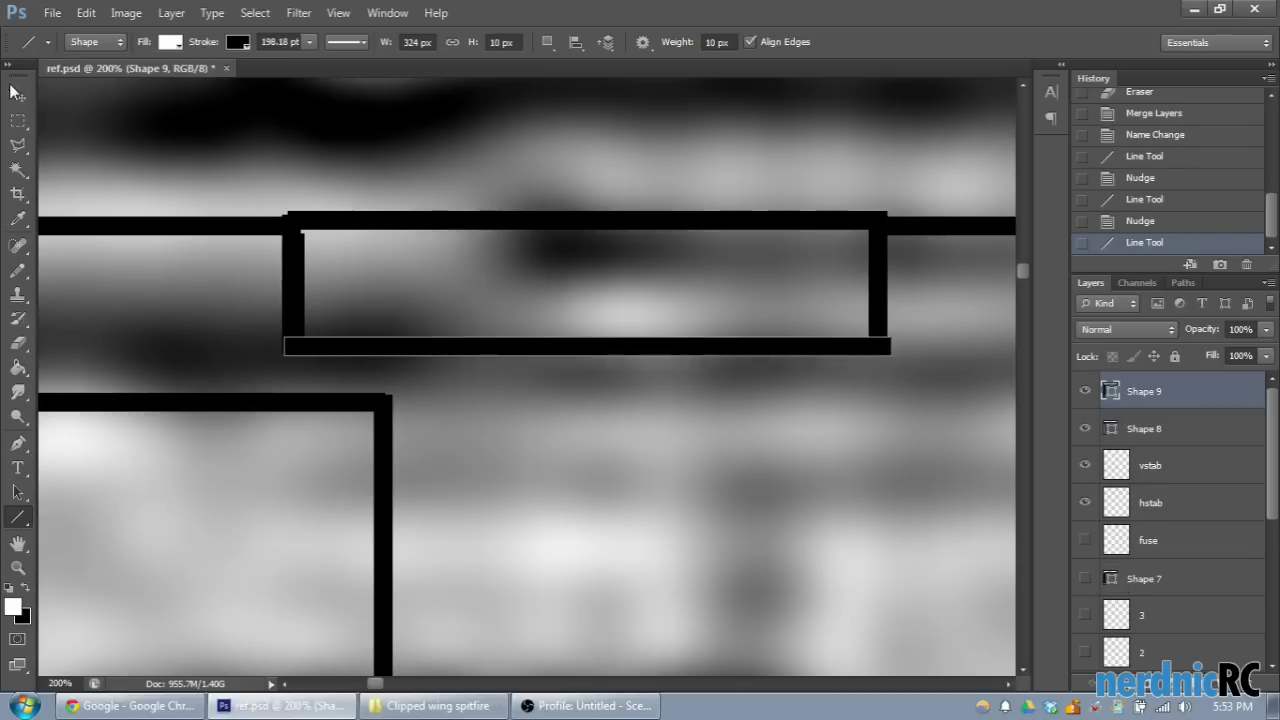
pyautogui.press('Down')
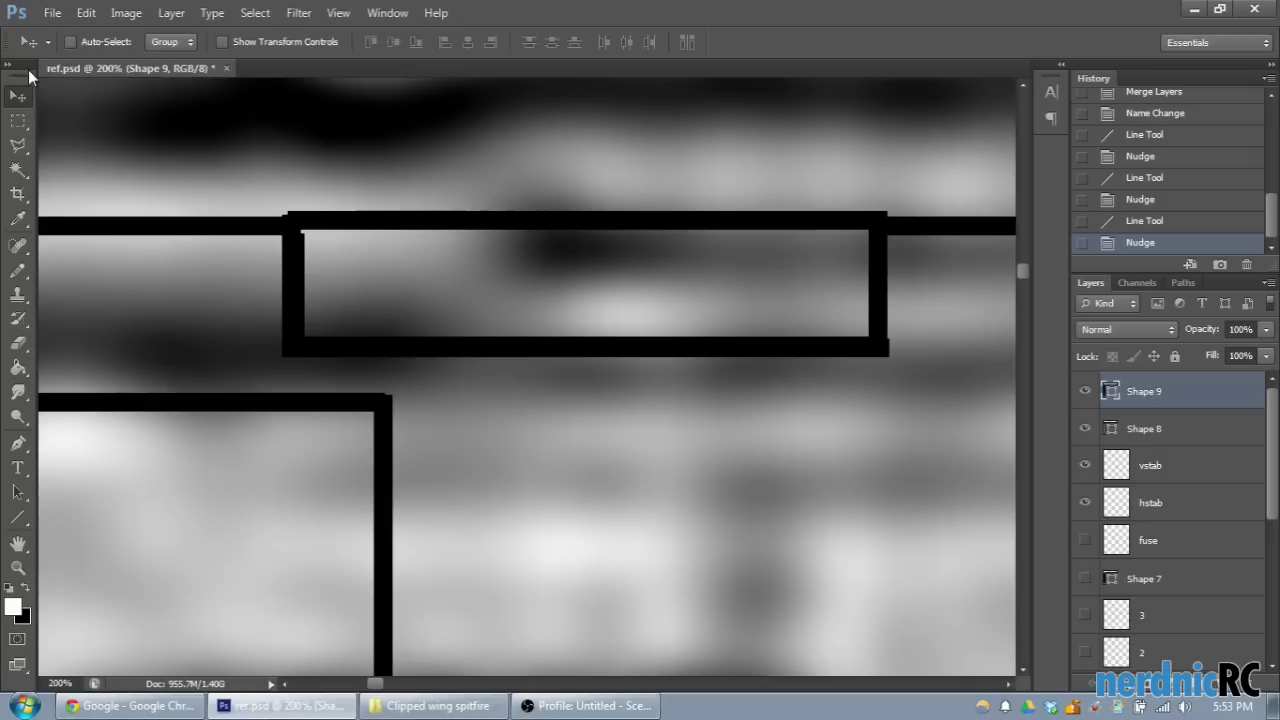
pyautogui.press('u')
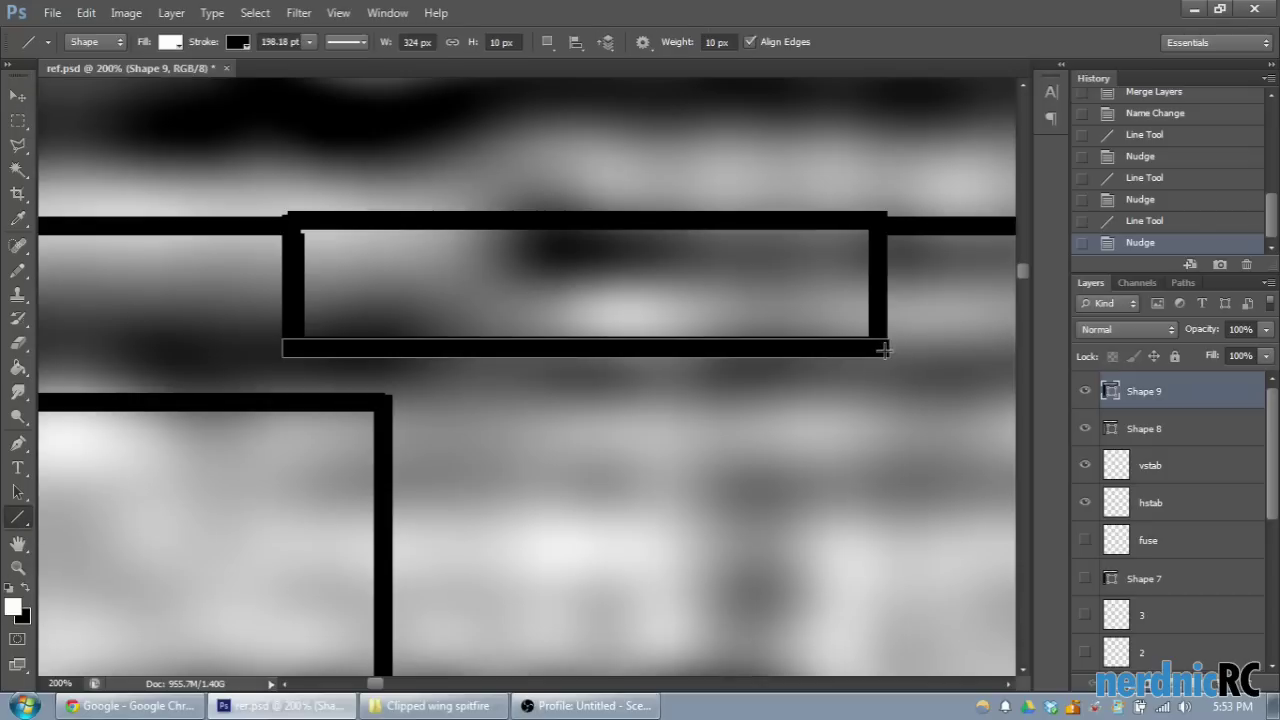
pyautogui.moveTo(883, 349); pyautogui.dragTo(890, 213)
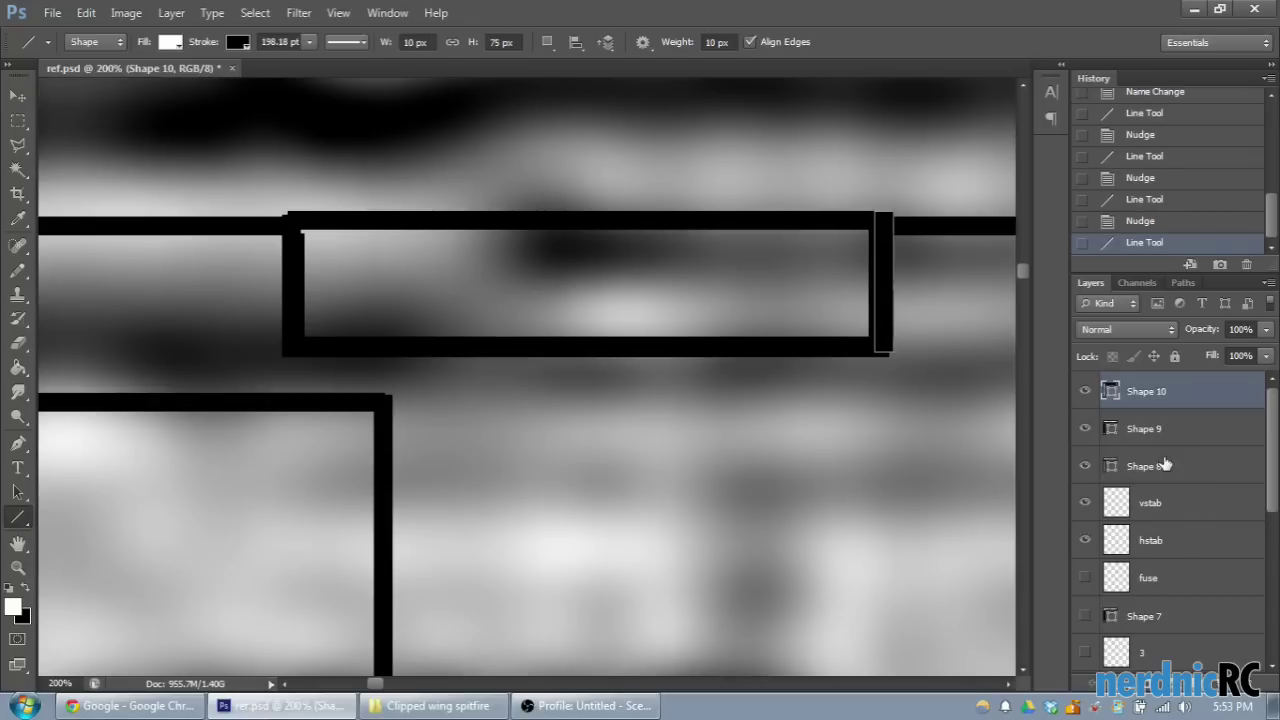
# Step: Rasterize and merge the Shape 8, Shape 9 and Shape 10 layers into a single tab outline layer
pyautogui.click(1165, 465)
pyautogui.keyDown('shift'); pyautogui.click(1157, 391); pyautogui.keyUp('shift')
pyautogui.rightClick(1159, 470)
pyautogui.click(1028, 180)
pyautogui.rightClick(1176, 396)
pyautogui.click(1050, 459)
pyautogui.click(1085, 390)
pyautogui.click(1085, 390)
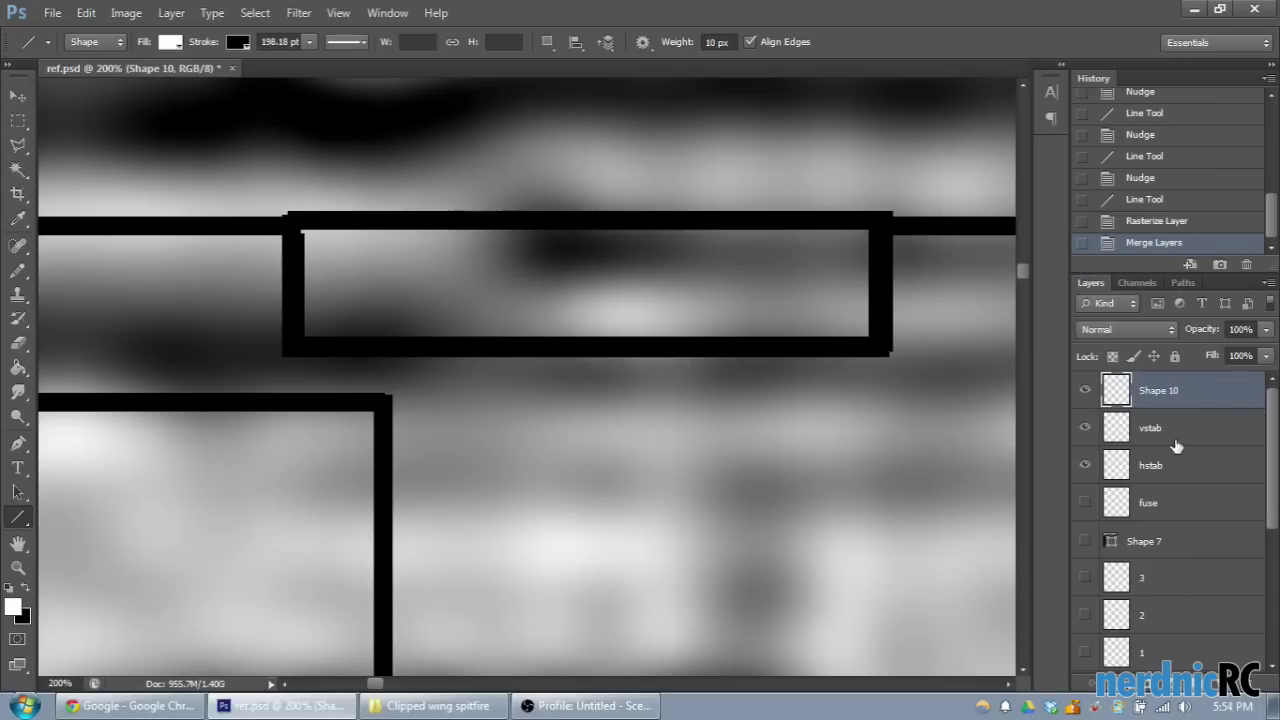
# Step: Compare the merged tab outline with the vertical stabilizer by toggling the vstab layer's visibility
pyautogui.click(1085, 430)
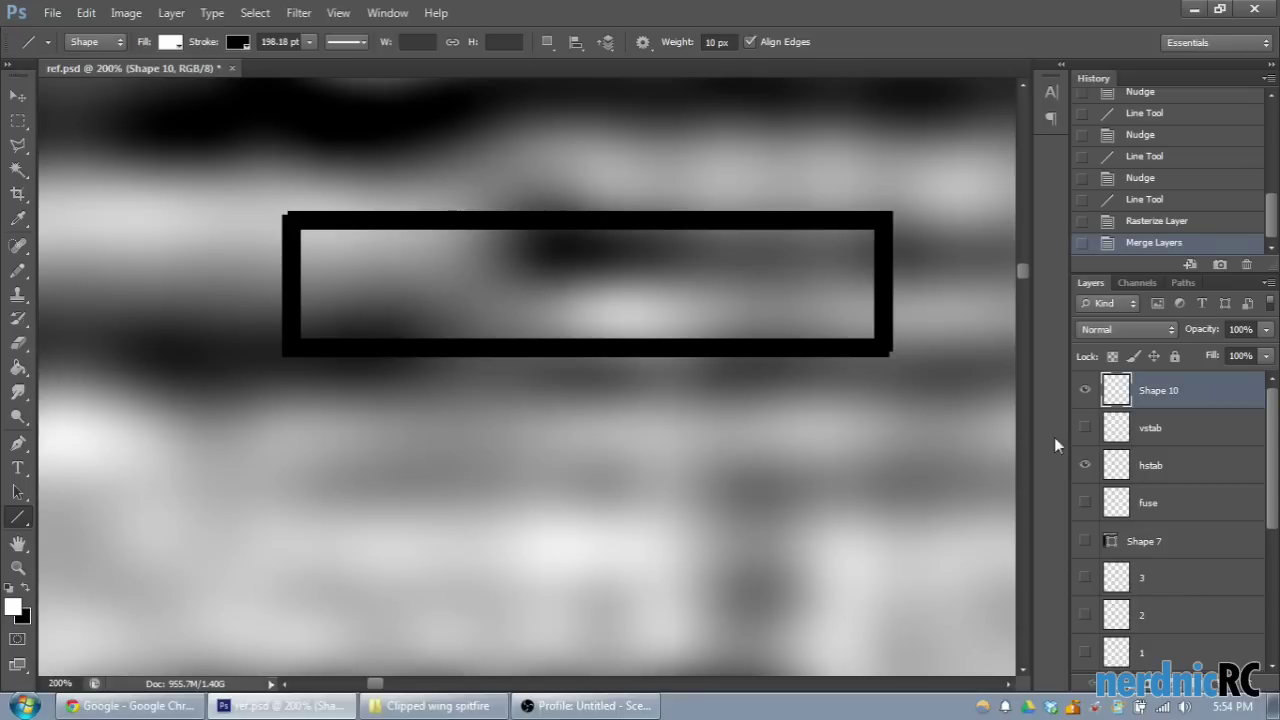
pyautogui.click(1085, 428)
pyautogui.hotkey('ctrl', '-')
pyautogui.hotkey('ctrl', '-')
pyautogui.hotkey('ctrl', '-')
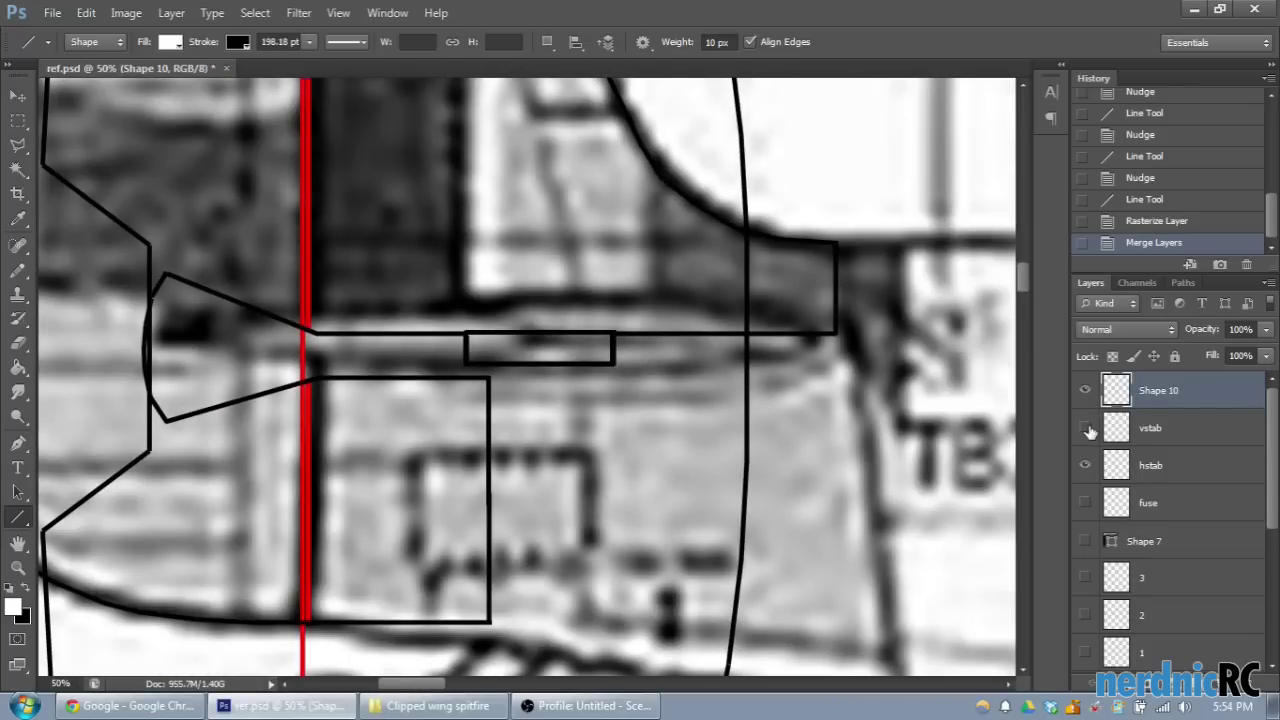
pyautogui.click(1085, 428)
pyautogui.click(14, 97)
pyautogui.moveTo(463, 328); pyautogui.dragTo(430, 298)
pyautogui.moveTo(500, 334)
pyautogui.mouseDown()
pyautogui.moveTo(461, 381)
pyautogui.moveTo(580, 365)
pyautogui.moveTo(576, 344)
pyautogui.moveTo(501, 310)
pyautogui.mouseUp()
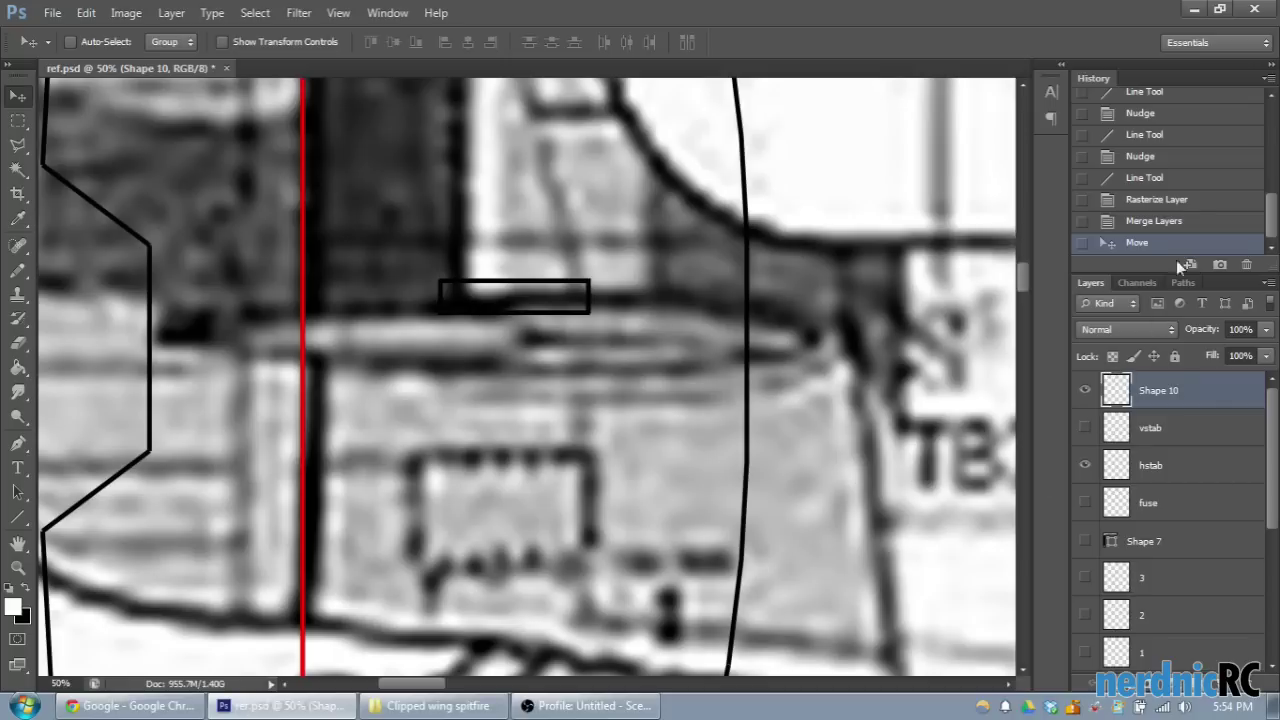
pyautogui.click(1165, 220)
pyautogui.click(1086, 430)
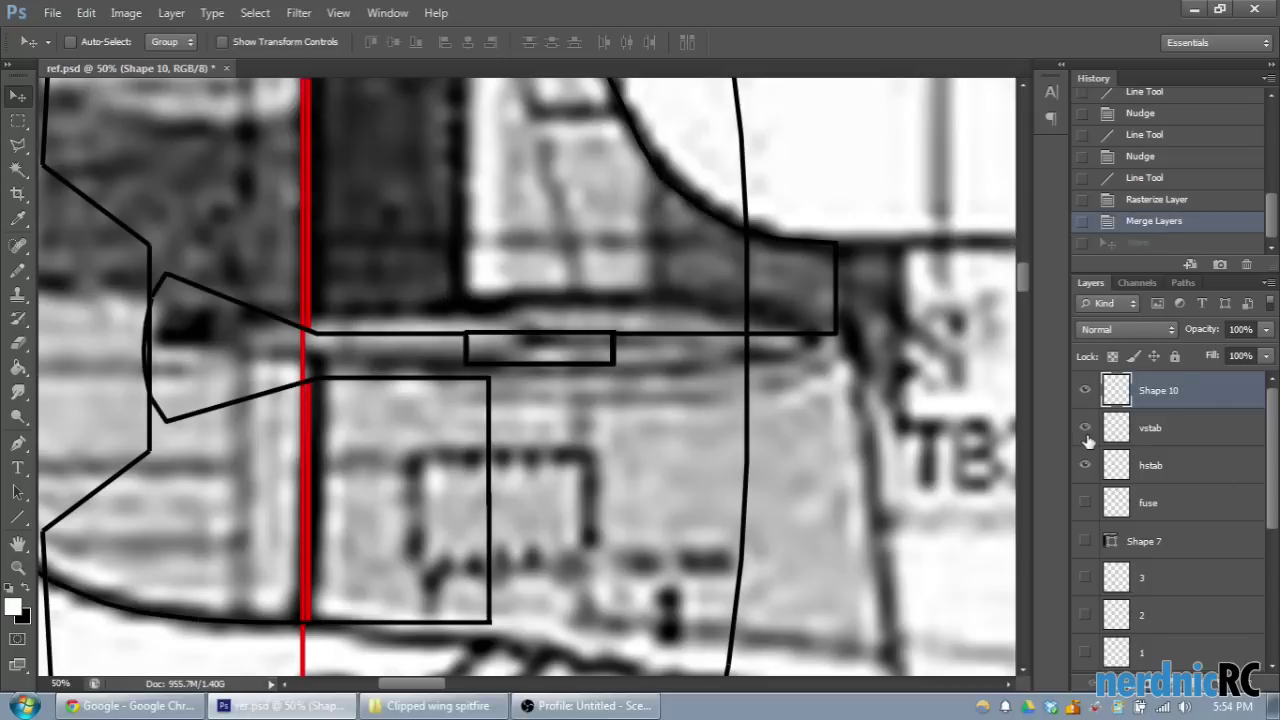
pyautogui.moveTo(560, 368)
pyautogui.mouseDown()
pyautogui.moveTo(417, 357)
pyautogui.moveTo(614, 351)
pyautogui.moveTo(558, 369)
pyautogui.moveTo(414, 364)
pyautogui.moveTo(560, 371)
pyautogui.mouseUp()
pyautogui.click(1158, 222)
# Step: Show the fuse layer and nudge the hstab outline to line up vertically with the vertical stabilizer's slot
pyautogui.click(1086, 503)
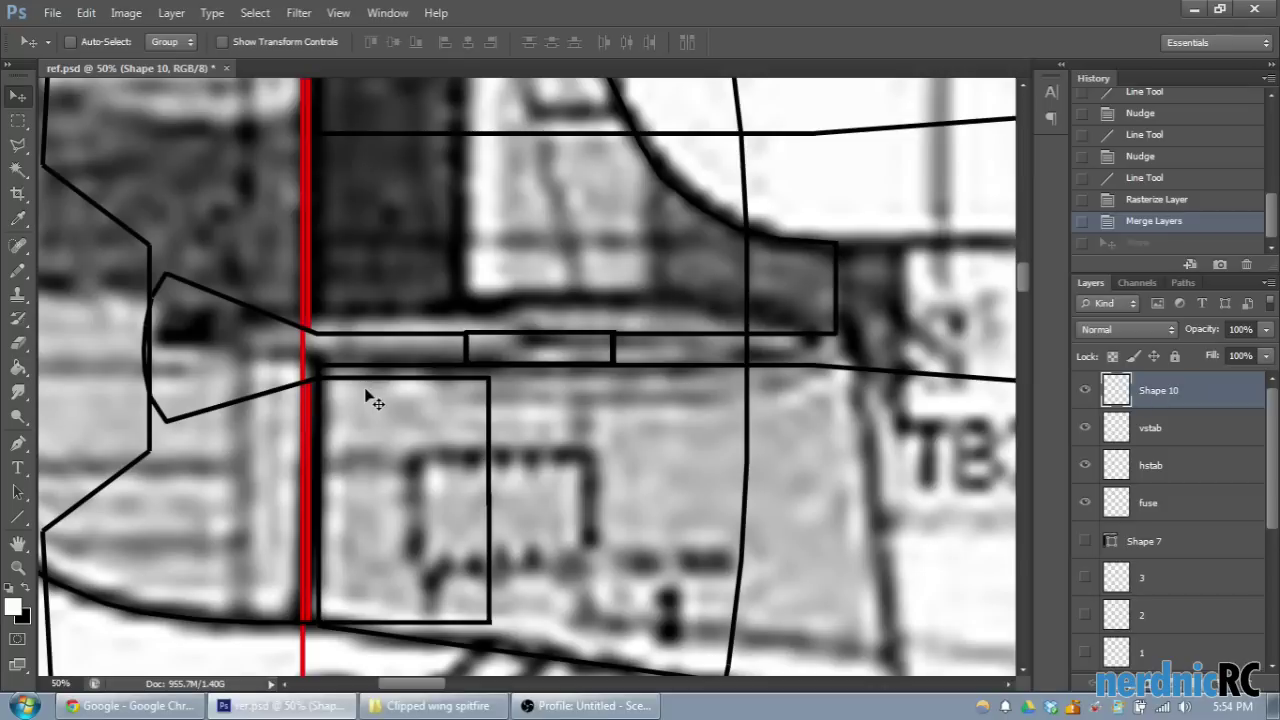
pyautogui.hotkey('ctrl', '-')
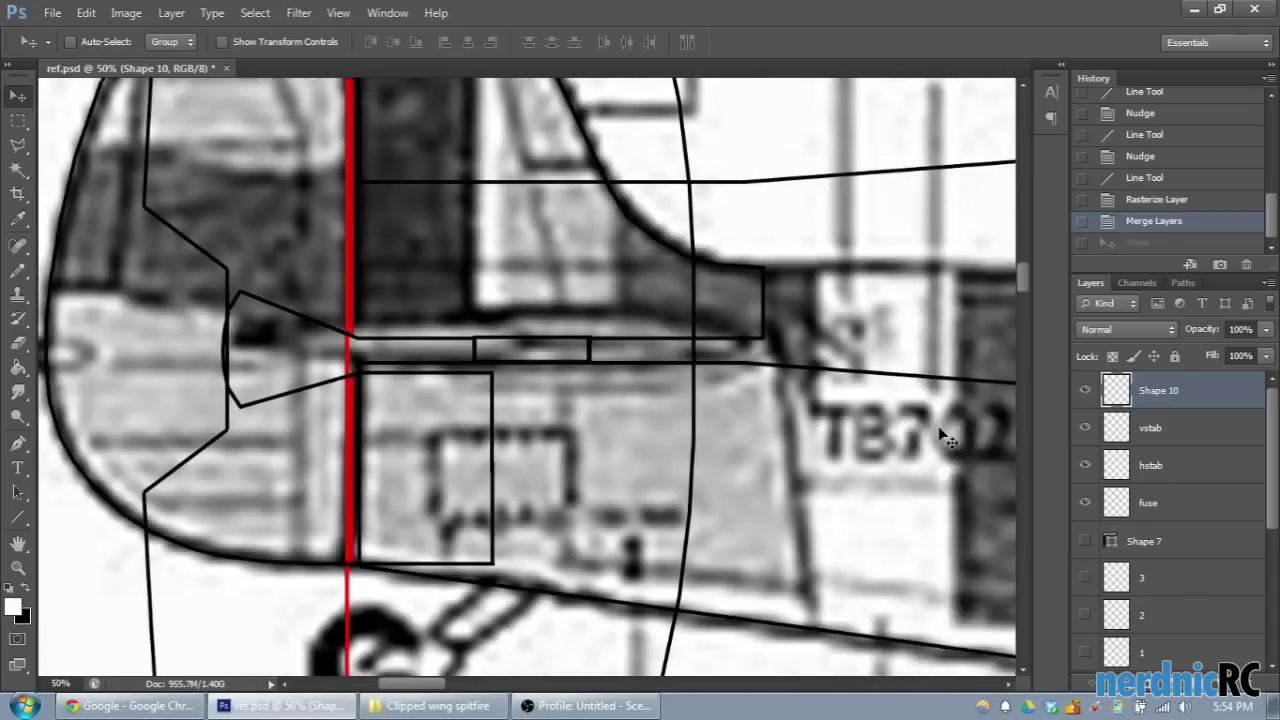
pyautogui.click(1176, 428)
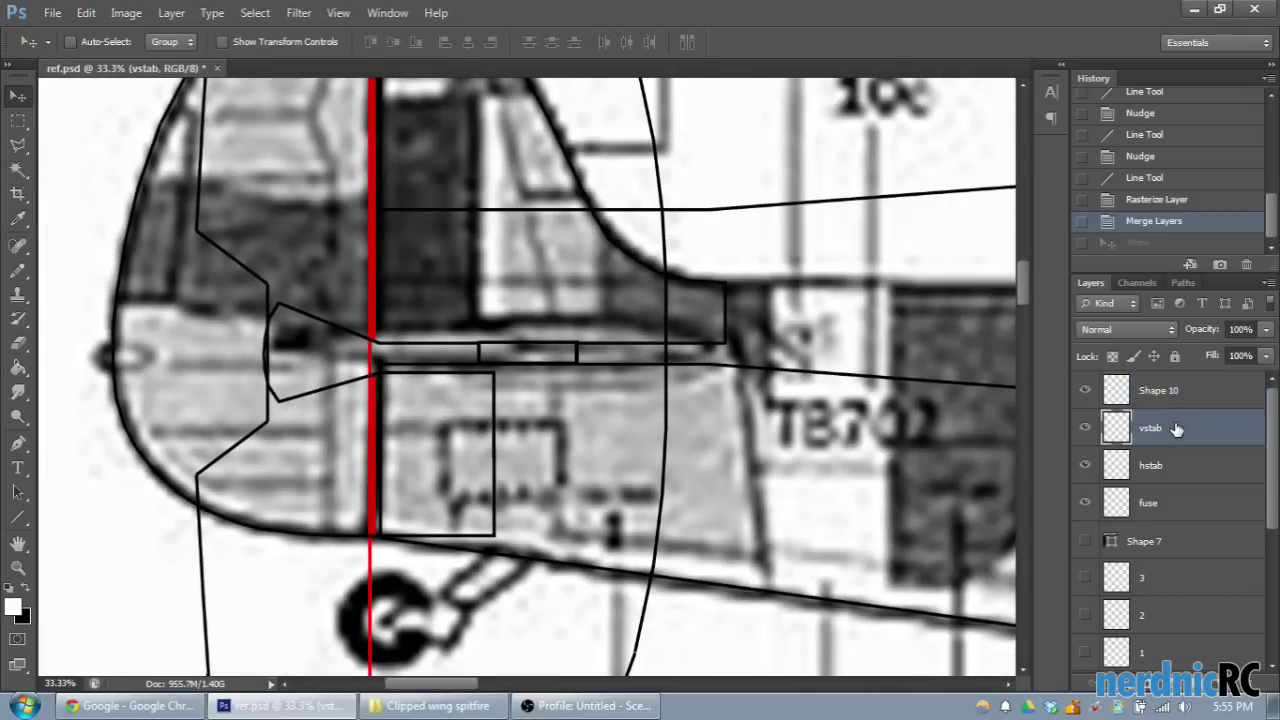
pyautogui.click(1168, 466)
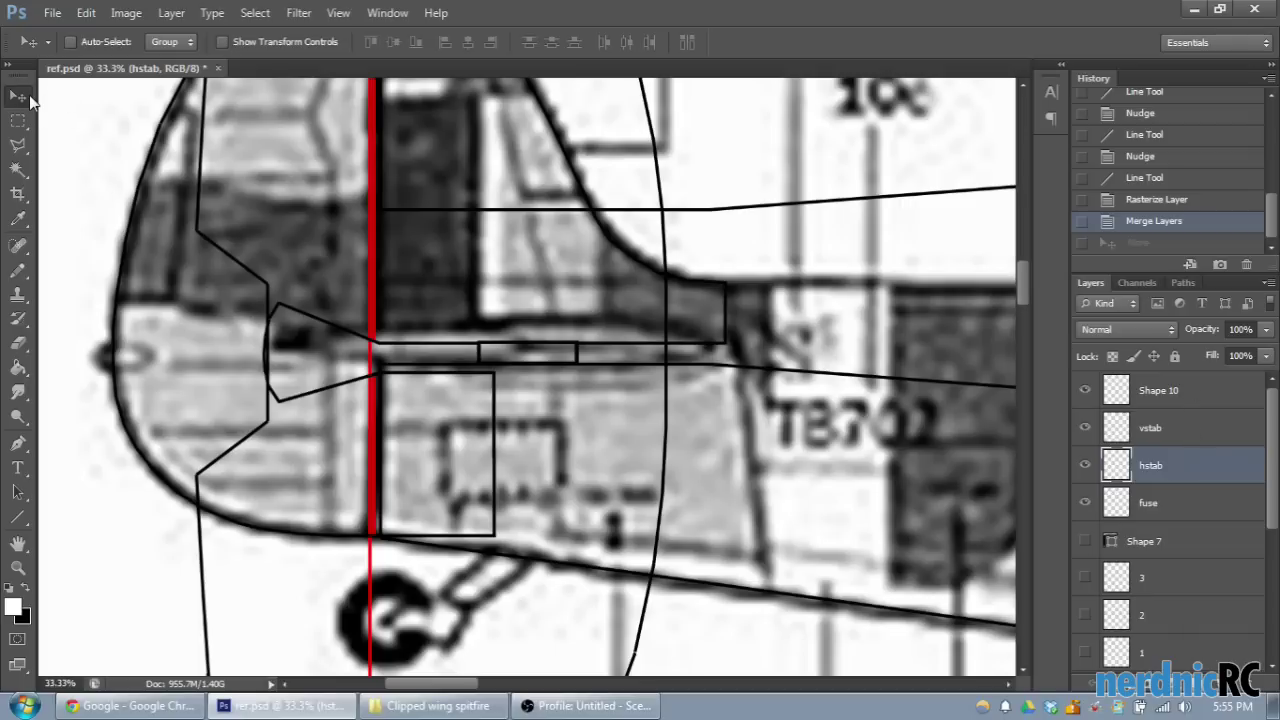
pyautogui.press('Right')
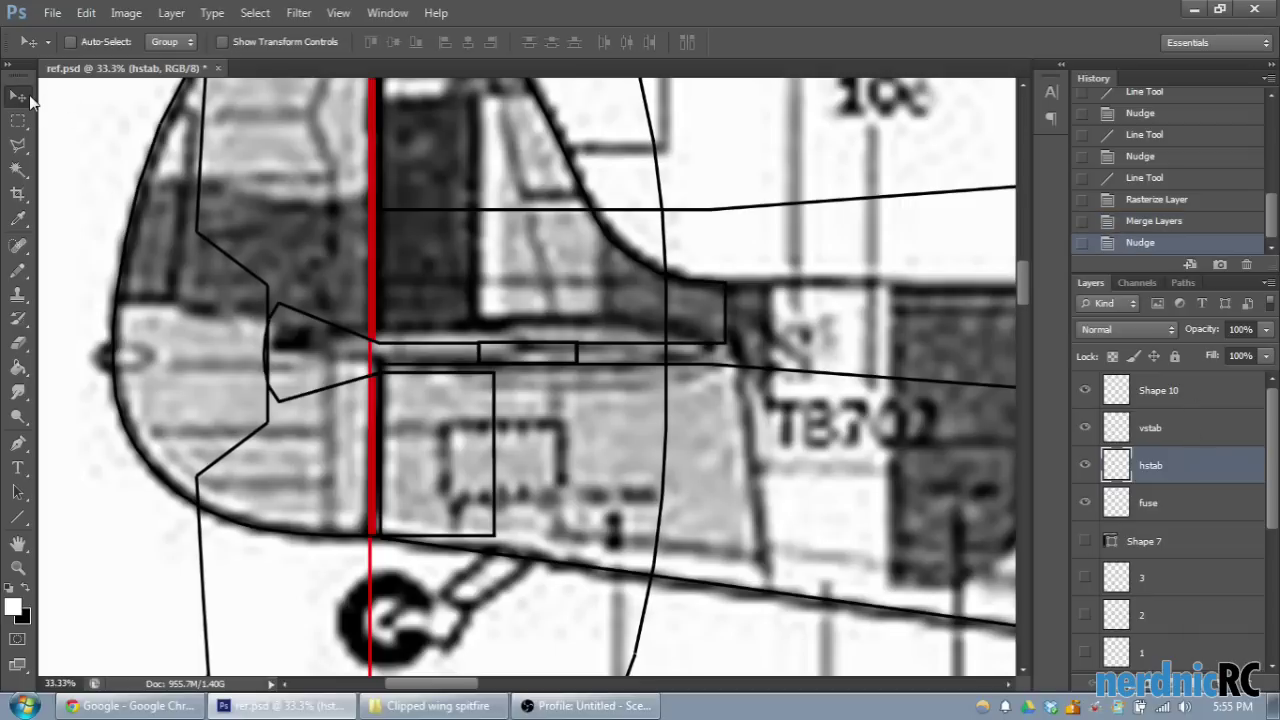
pyautogui.press('Up')
pyautogui.press('Up')
pyautogui.press('Up')
pyautogui.press('Up')
pyautogui.press('Up')
pyautogui.press('Up')
pyautogui.press('Up')
pyautogui.press('Up')
pyautogui.press('Up')
pyautogui.press('Up')
pyautogui.press('Up')
pyautogui.press('Up')
pyautogui.press('Up')
pyautogui.press('Up')
pyautogui.press('Up')
pyautogui.press('Up')
pyautogui.press('Up')
pyautogui.press('Up')
pyautogui.press('Up')
pyautogui.press('Up')
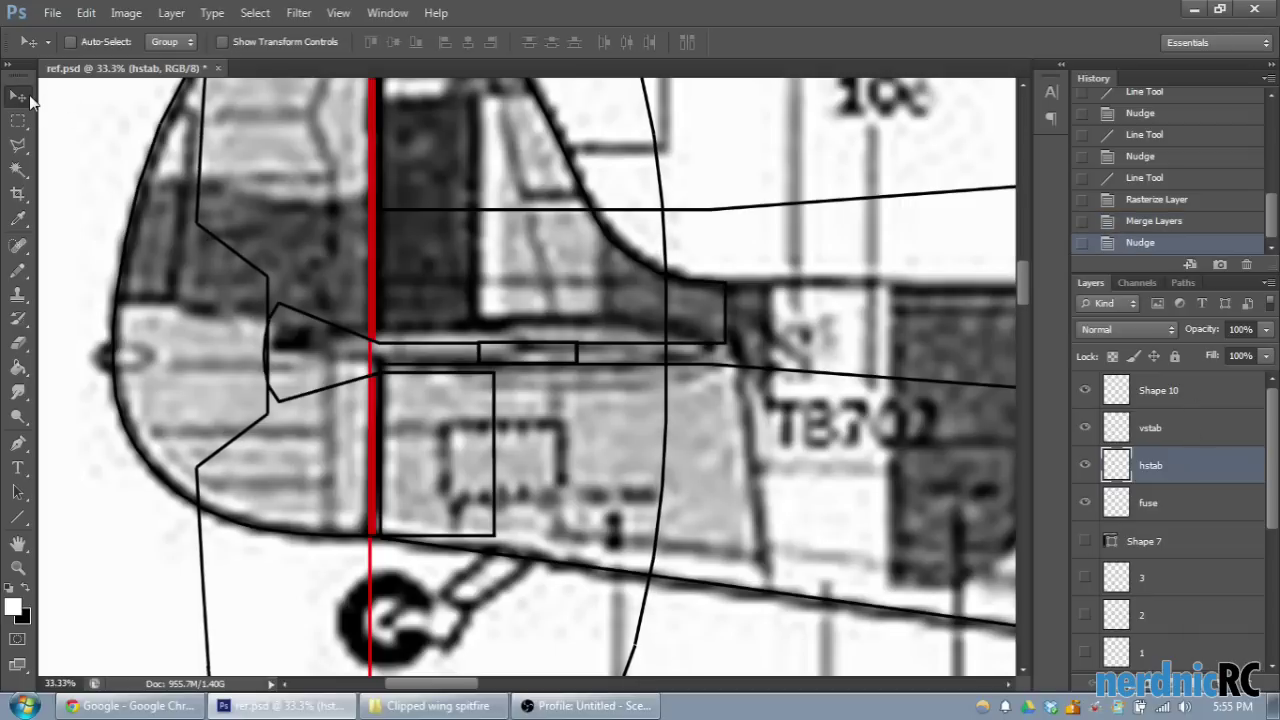
pyautogui.press('Down')
pyautogui.press('Down')
pyautogui.press('Down')
pyautogui.press('Down')
pyautogui.press('Down')
pyautogui.press('Down')
pyautogui.press('Down')
pyautogui.press('Down')
pyautogui.press('Down')
pyautogui.press('Down')
pyautogui.press('Down')
pyautogui.press('Down')
pyautogui.press('Down')
pyautogui.press('Down')
pyautogui.press('Down')
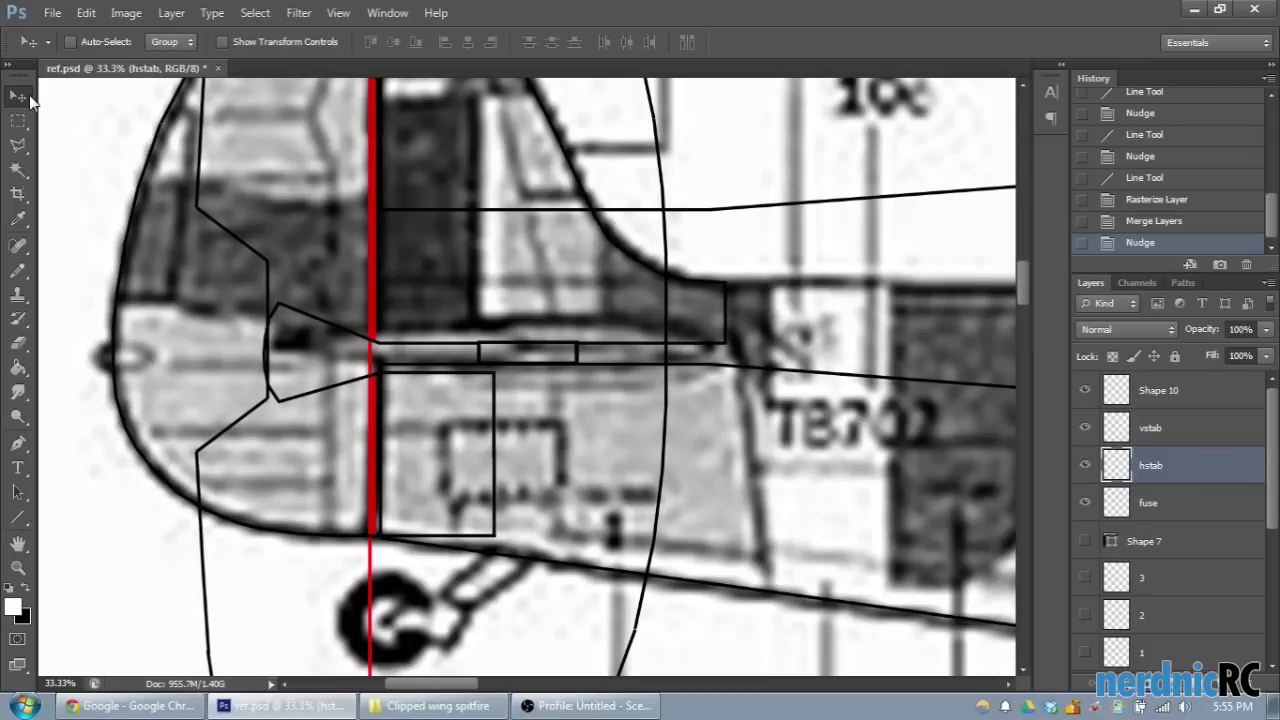
pyautogui.press('Down')
pyautogui.press('Down')
pyautogui.press('Down')
pyautogui.press('Down')
pyautogui.press('Down')
pyautogui.press('Down')
pyautogui.press('Down')
pyautogui.press('Down')
pyautogui.press('Down')
pyautogui.press('Down')
pyautogui.press('Down')
pyautogui.press('Down')
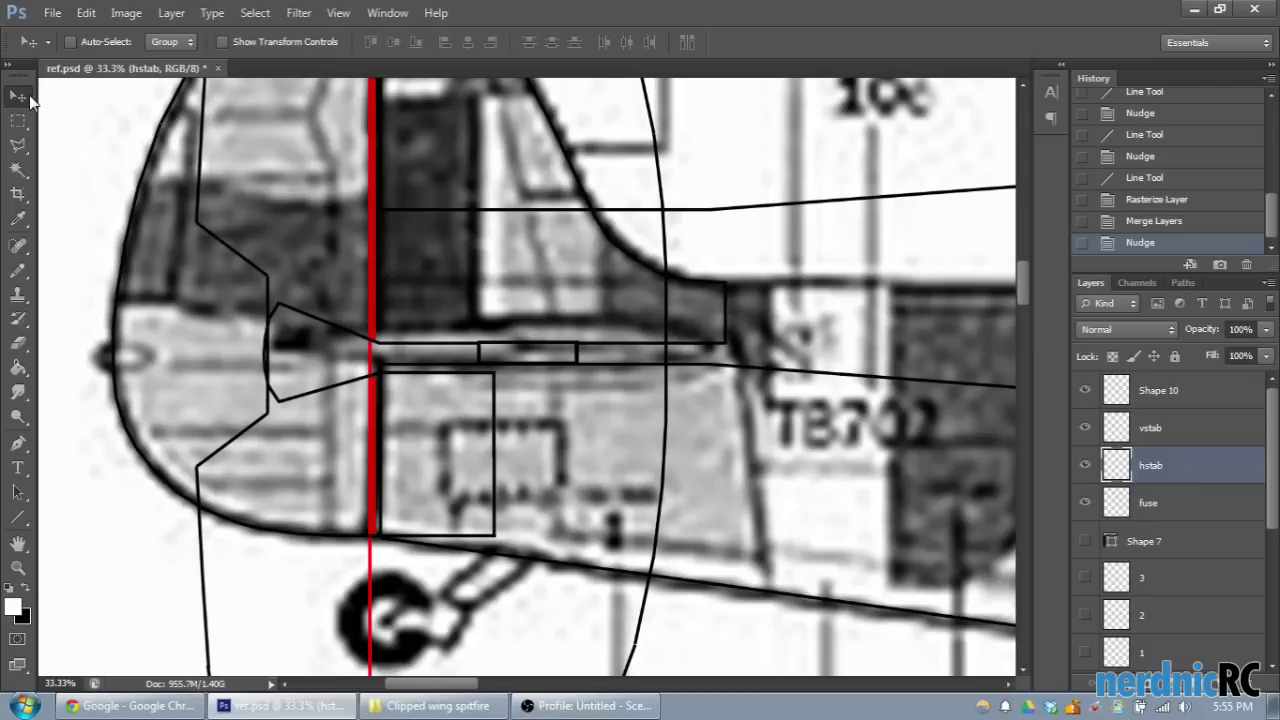
# Step: Draw a vertical 10 px line about 437 px tall over the straight inner edge of the horizontal stabilizer's centre cutout
pyautogui.hotkey('ctrl', '+')
pyautogui.hotkey('ctrl', '+')
pyautogui.hotkey('ctrl', '+')
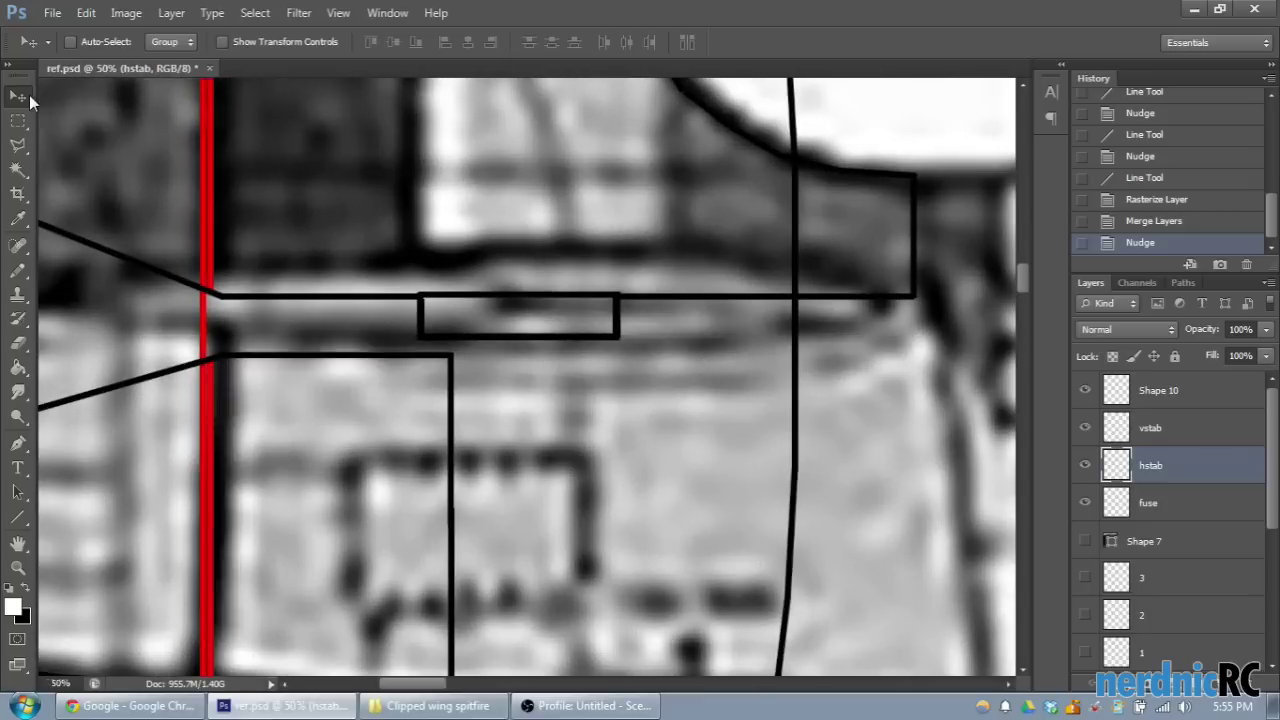
pyautogui.hscroll(-3, 420, 648)
pyautogui.scroll(1, 420, 640)
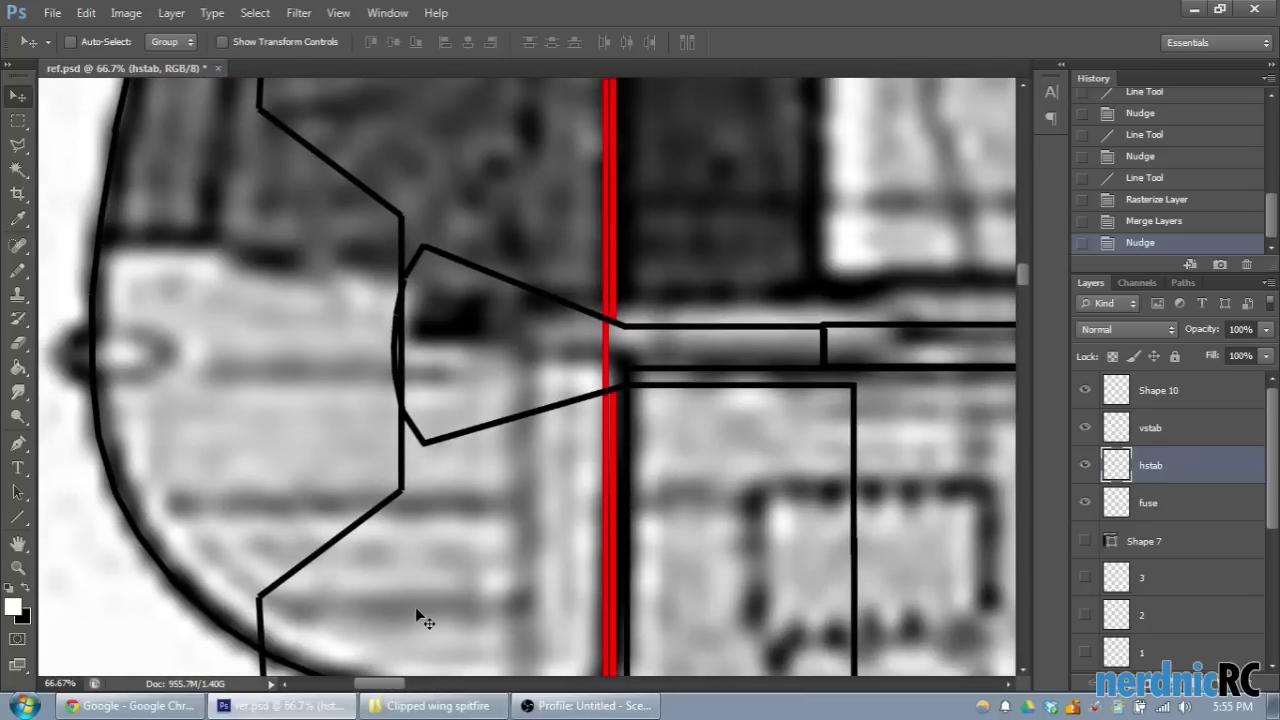
pyautogui.hotkey('ctrl', '+')
pyautogui.click(20, 518)
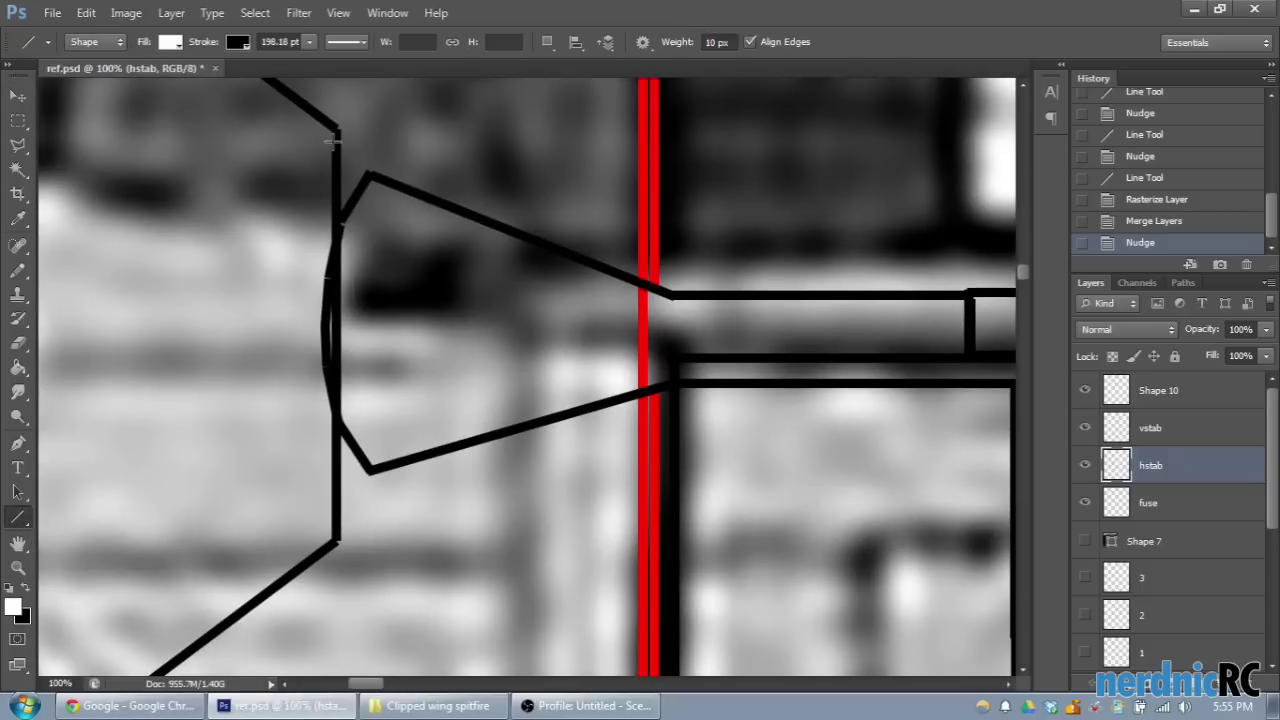
pyautogui.moveTo(335, 128)
pyautogui.mouseDown()
pyautogui.moveTo(386, 446)
pyautogui.moveTo(384, 548)
pyautogui.moveTo(387, 536)
pyautogui.mouseUp()
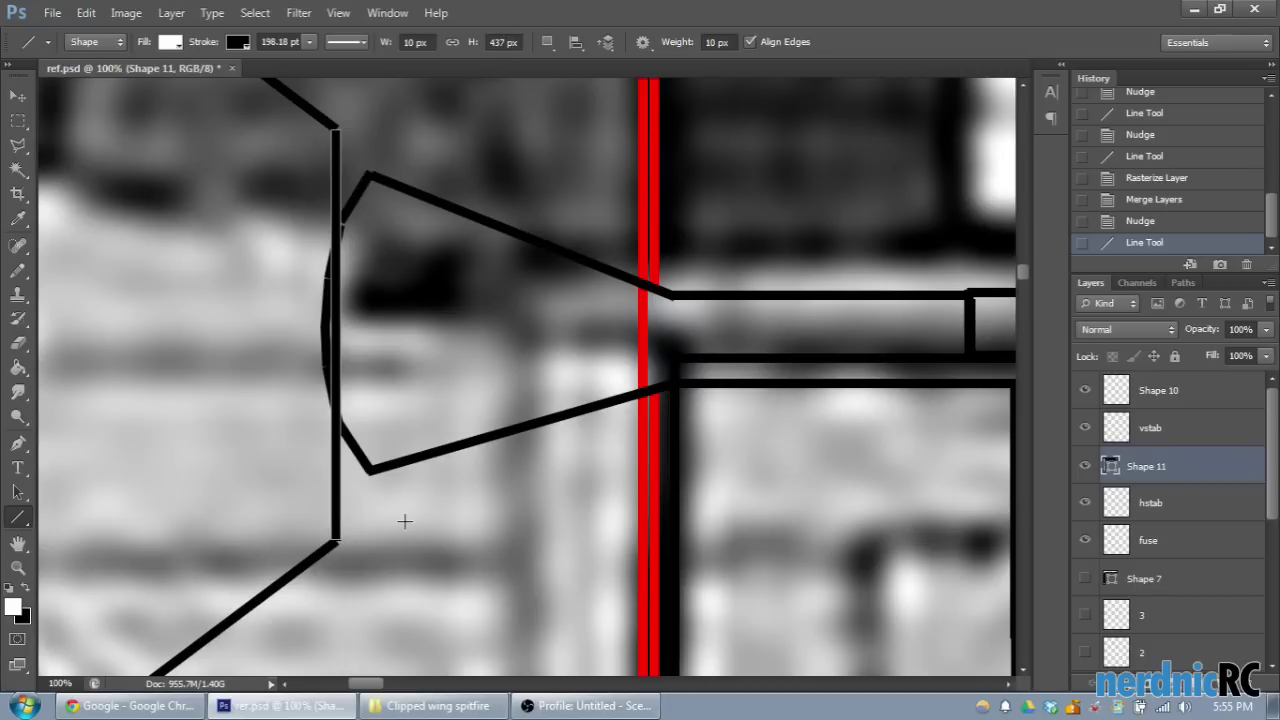
# Step: Switch to Calculator, divide 437 by 2 to get half the line's height, and close Calculator
pyautogui.press('super')
pyautogui.write('calc')
pyautogui.press('Return')
pyautogui.click(945, 349)
pyautogui.click(1015, 380)
pyautogui.click(945, 319)
pyautogui.click(1055, 319)
pyautogui.click(982, 380)
pyautogui.click(1092, 395)
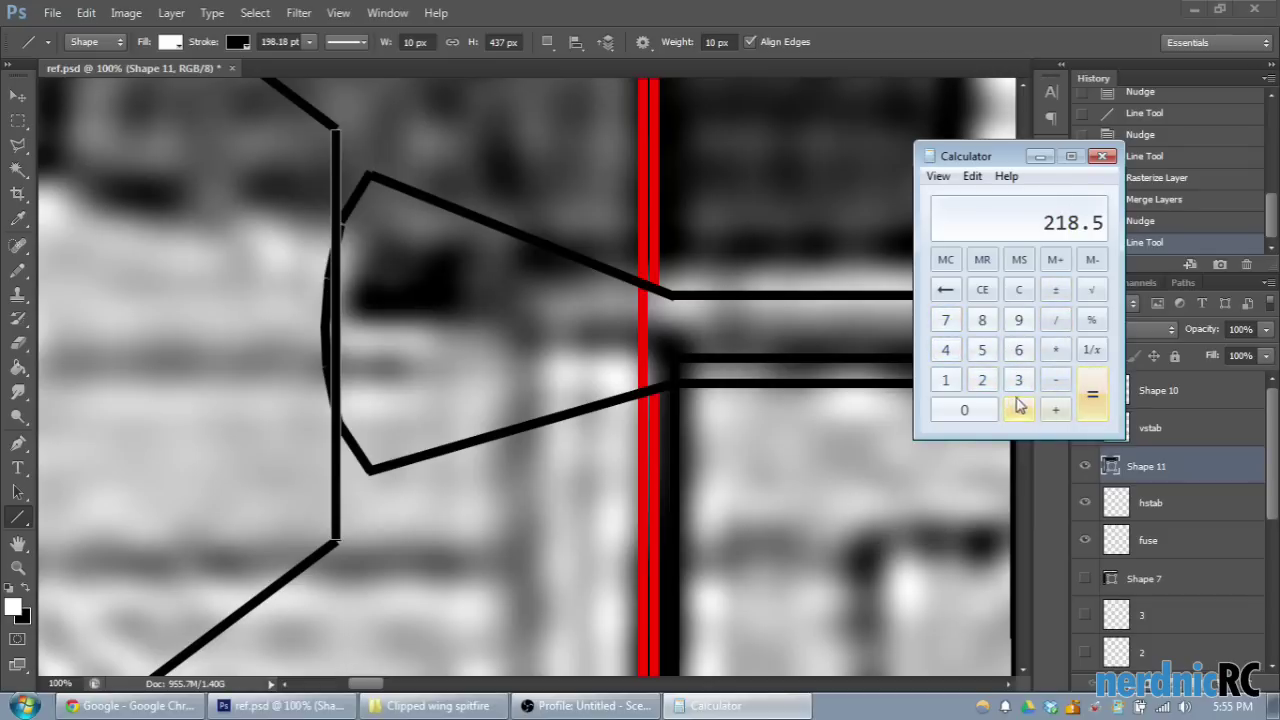
pyautogui.click(1109, 160)
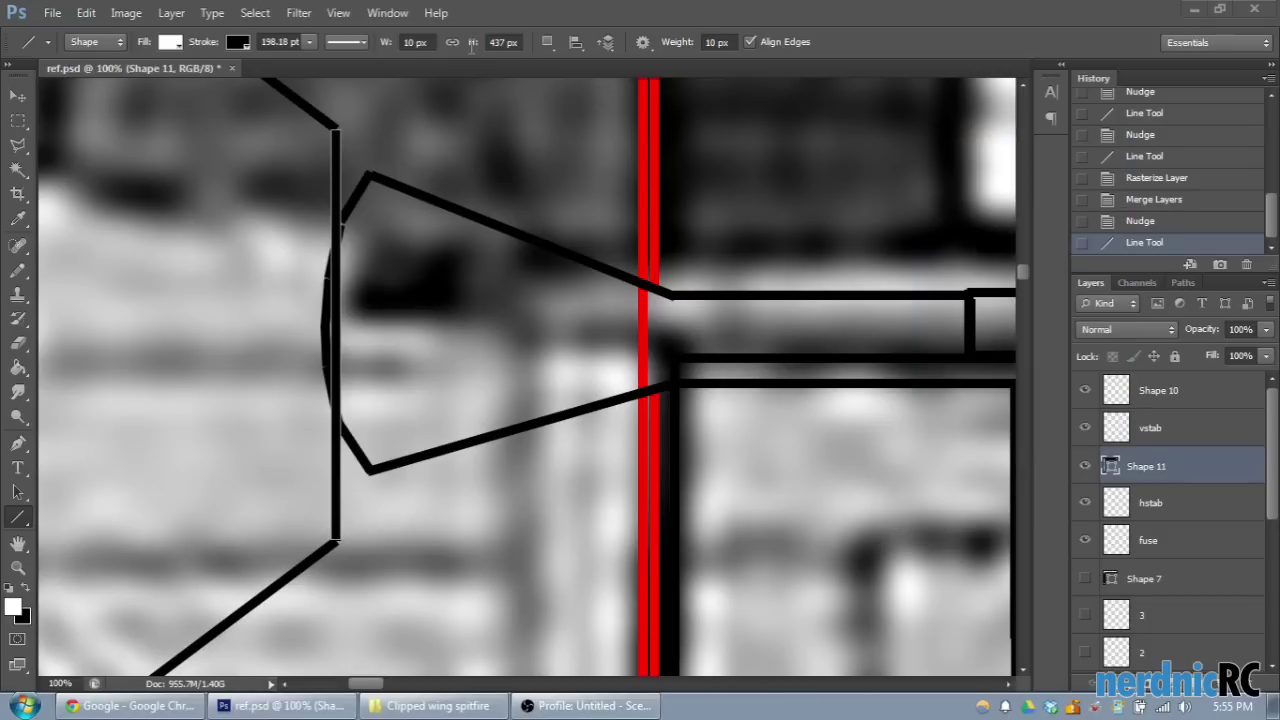
# Step: Set the height of the vertical line on the Shape 11 layer to 218 px
pyautogui.click(505, 42)
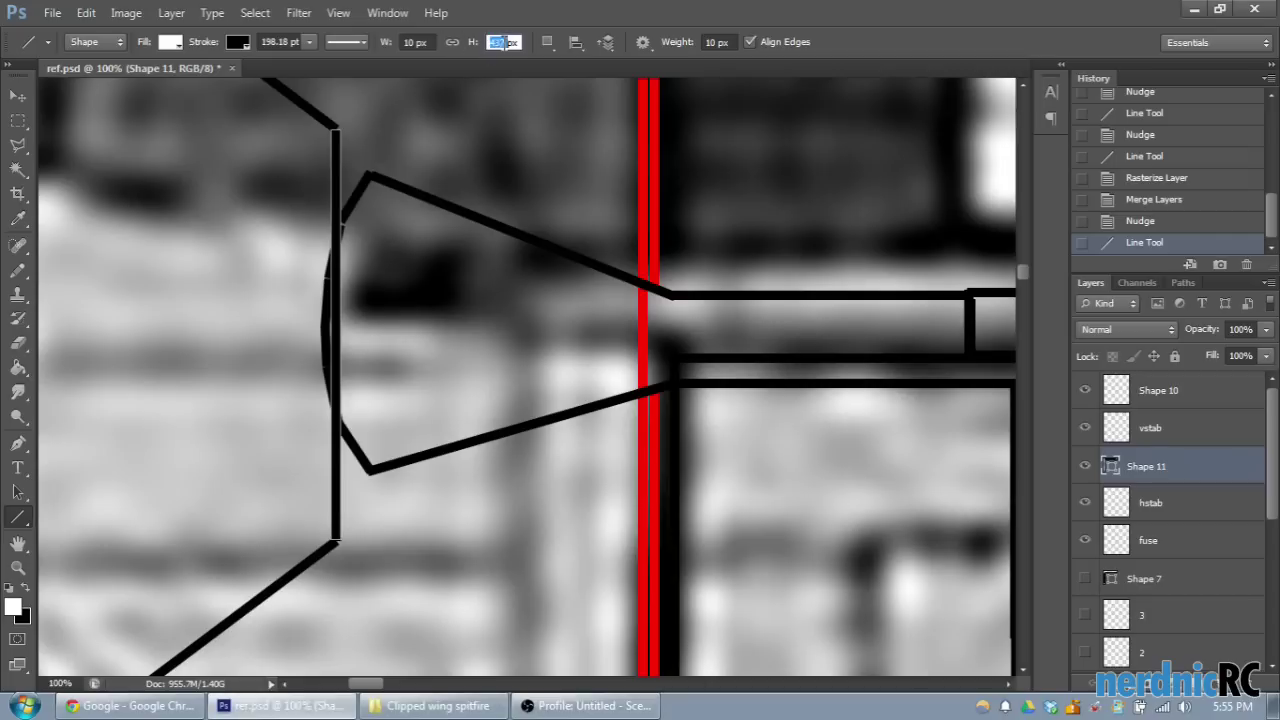
pyautogui.write('218 px')
pyautogui.press('Return')
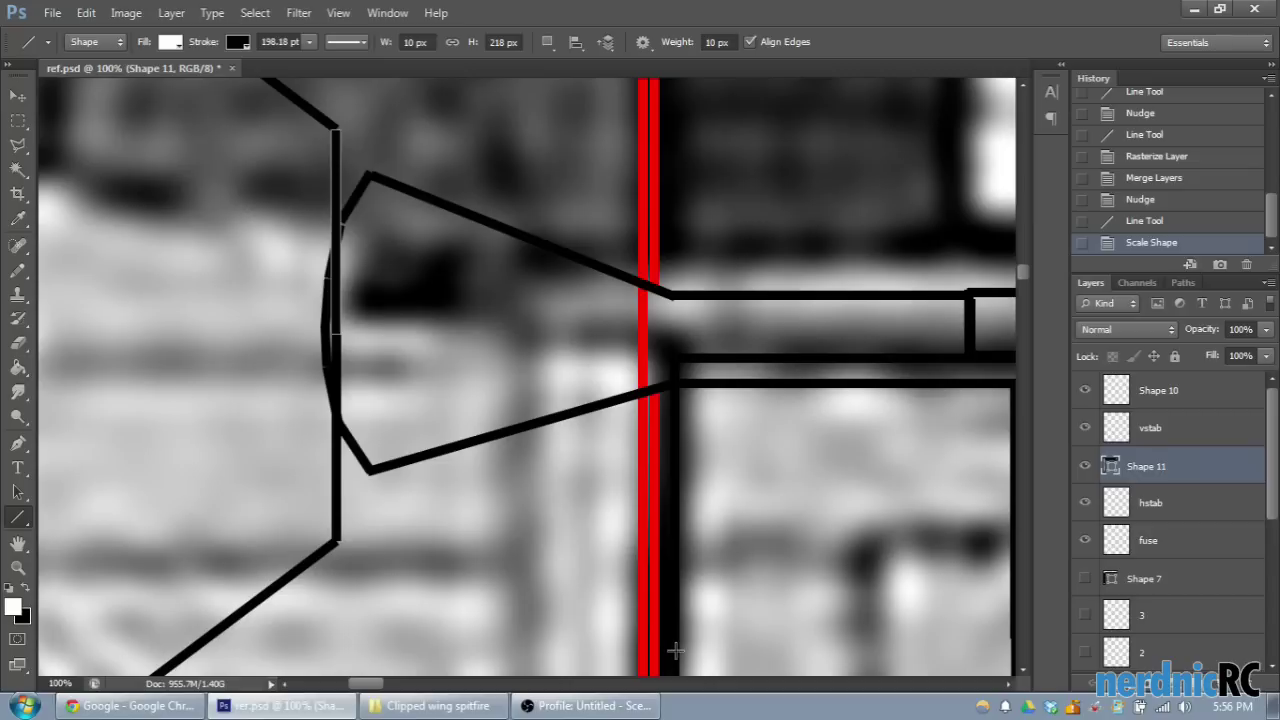
# Step: Move the tab rectangle on the Shape 10 layer from the vertical stabilizer's notch over to the horizontal stabilizer's centre cutout
pyautogui.hscroll(3, 370, 688)
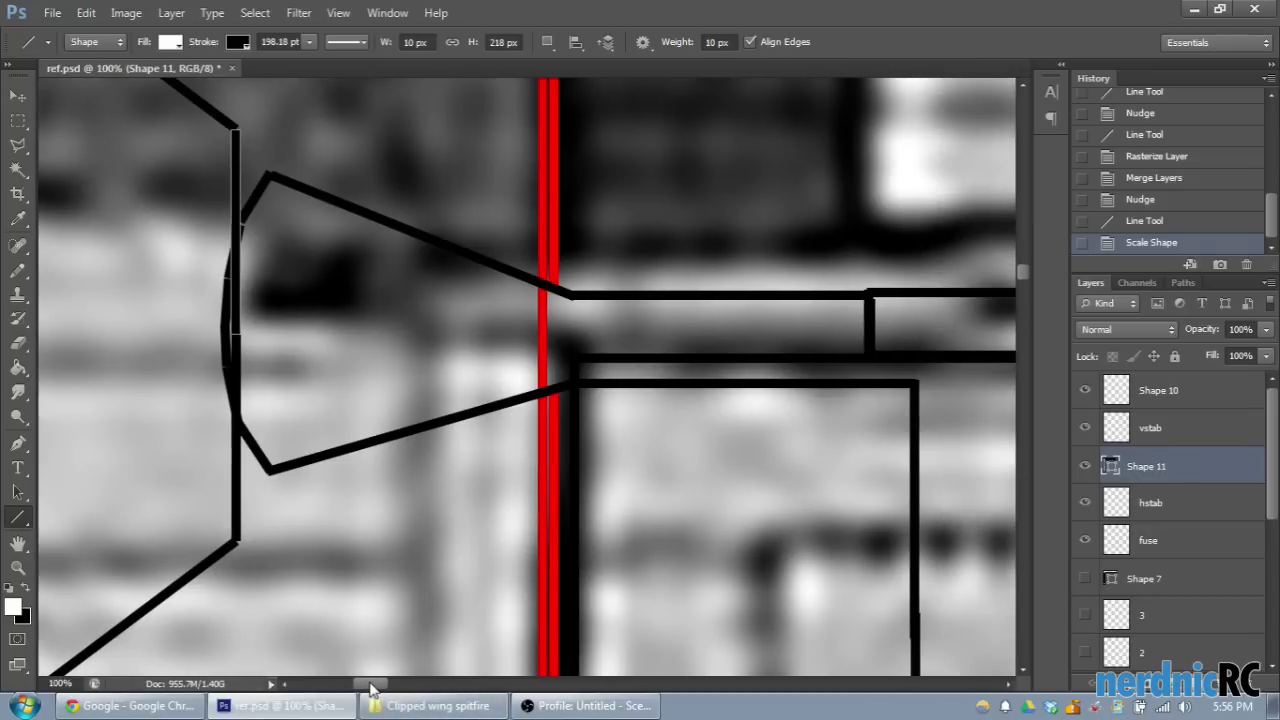
pyautogui.moveTo(370, 688); pyautogui.dragTo(368, 688)
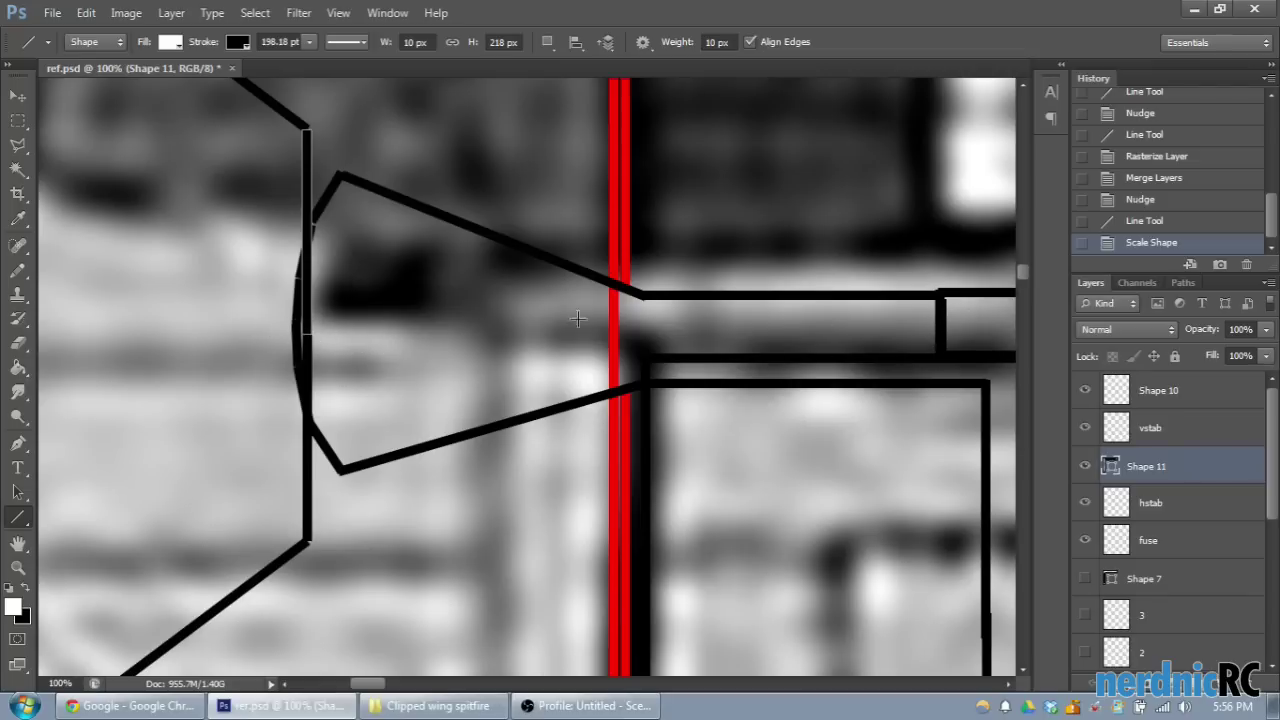
pyautogui.moveTo(362, 685); pyautogui.dragTo(368, 690)
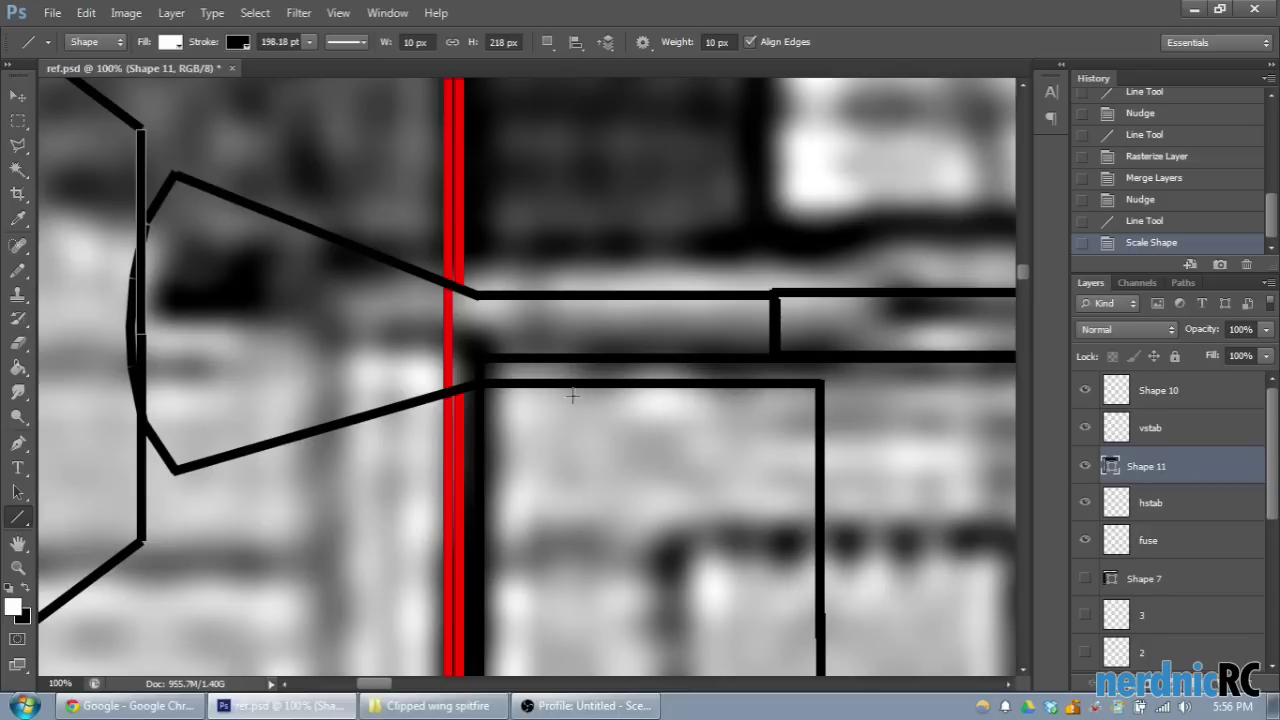
pyautogui.click(18, 95)
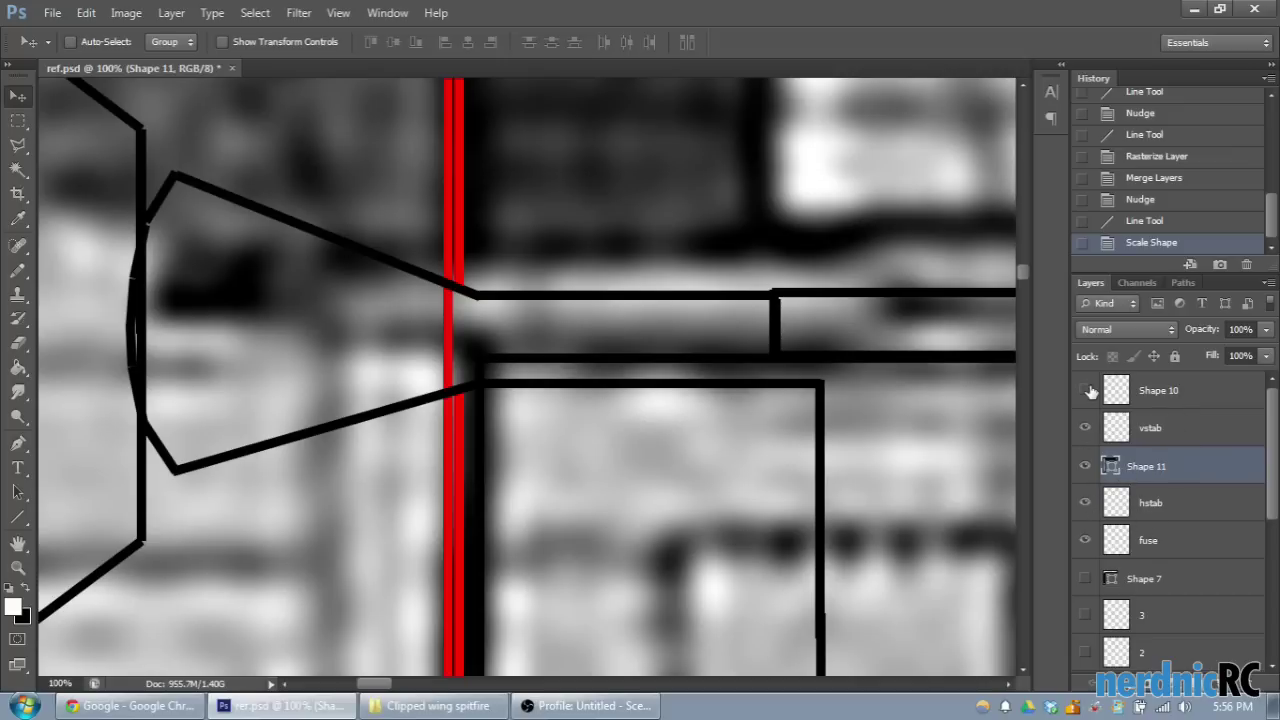
pyautogui.click(1153, 402)
pyautogui.moveTo(830, 335); pyautogui.dragTo(235, 315)
pyautogui.hotkey('ctrl', '+')
pyautogui.hotkey('ctrl', '+')
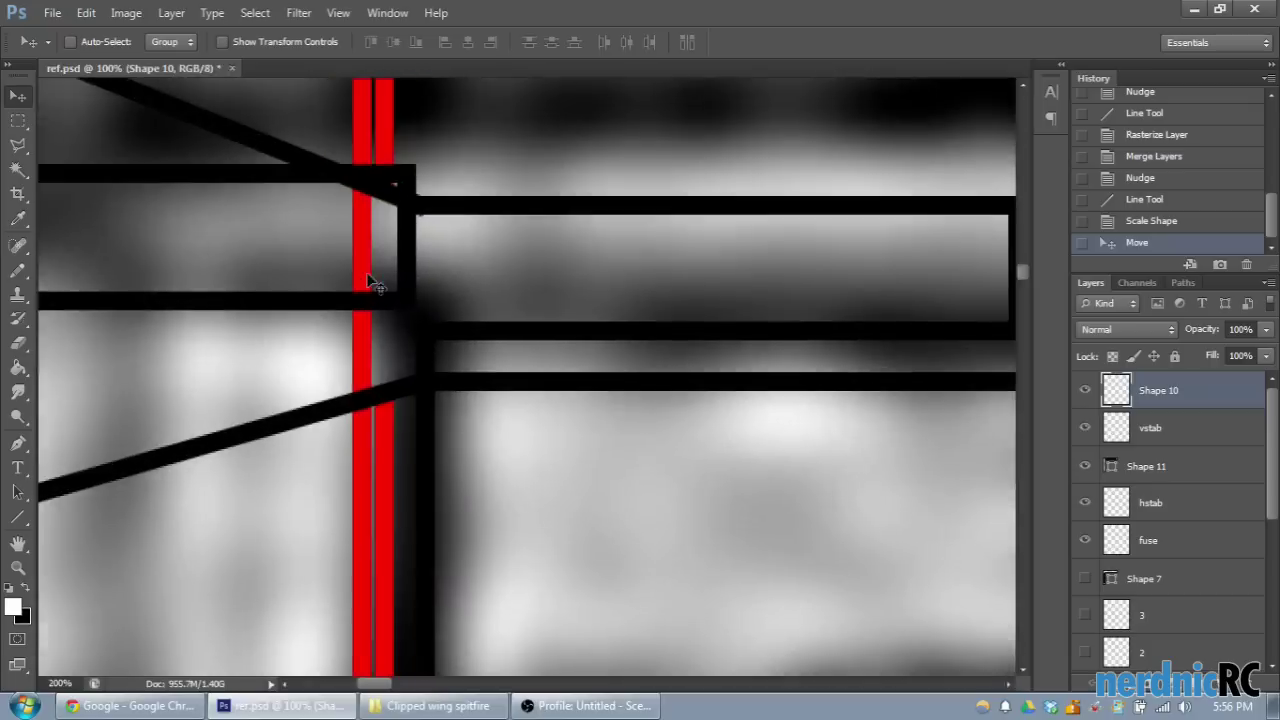
pyautogui.hscroll(-1, 363, 684)
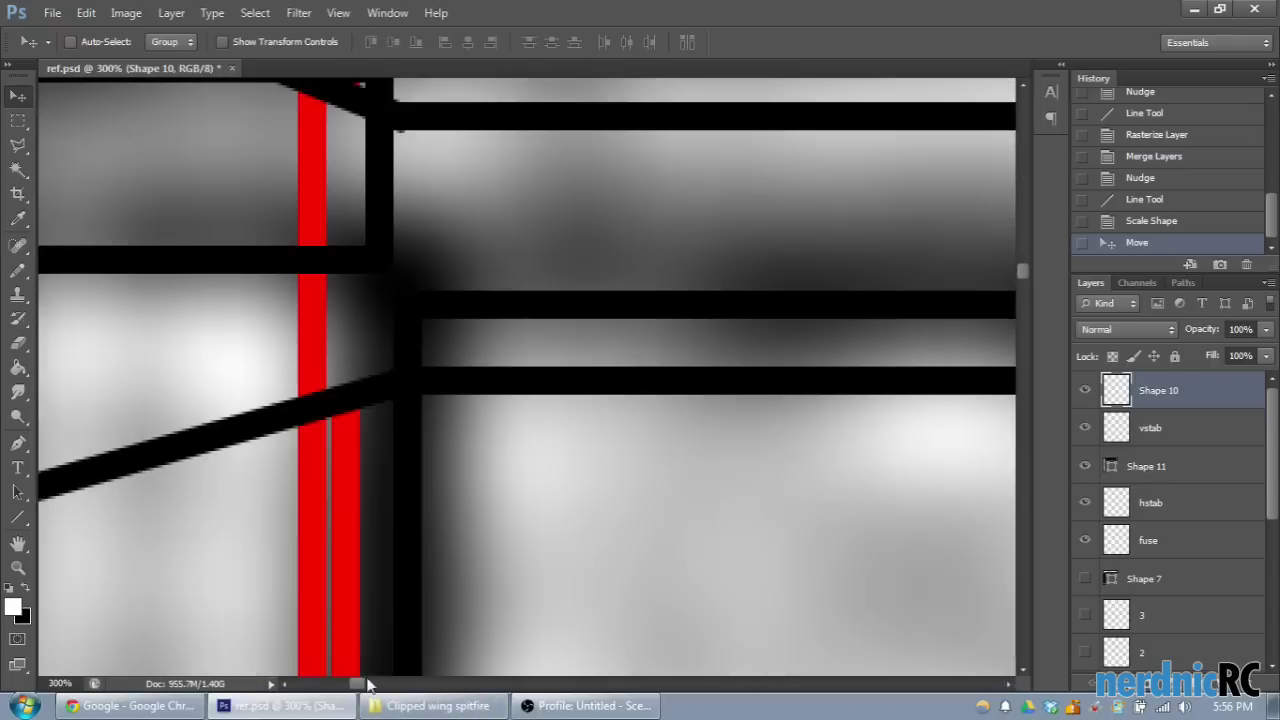
pyautogui.scroll(1, 425, 678)
pyautogui.hscroll(-3, 366, 686)
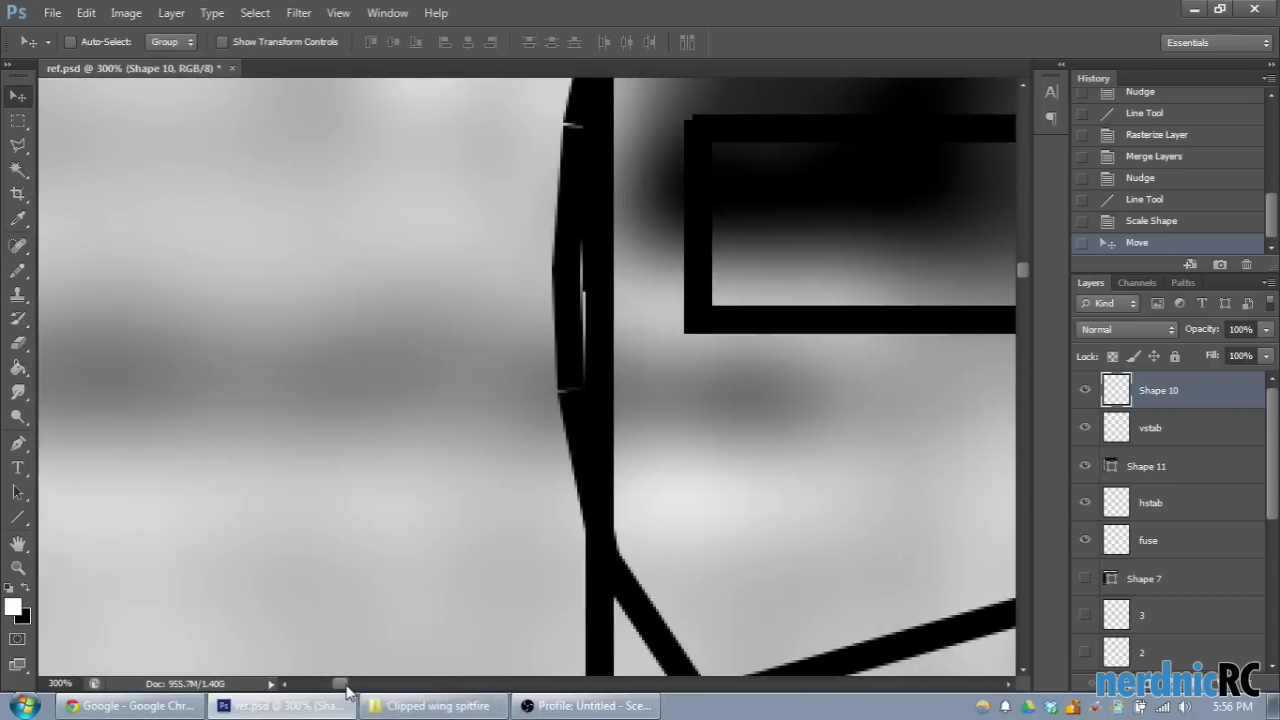
# Step: Reposition the Shape 10 rectangle so its left end sits closely beside the vertical cutout line of the horizontal stabilizer
pyautogui.hscroll(1, 490, 555)
pyautogui.moveTo(764, 210); pyautogui.dragTo(700, 268)
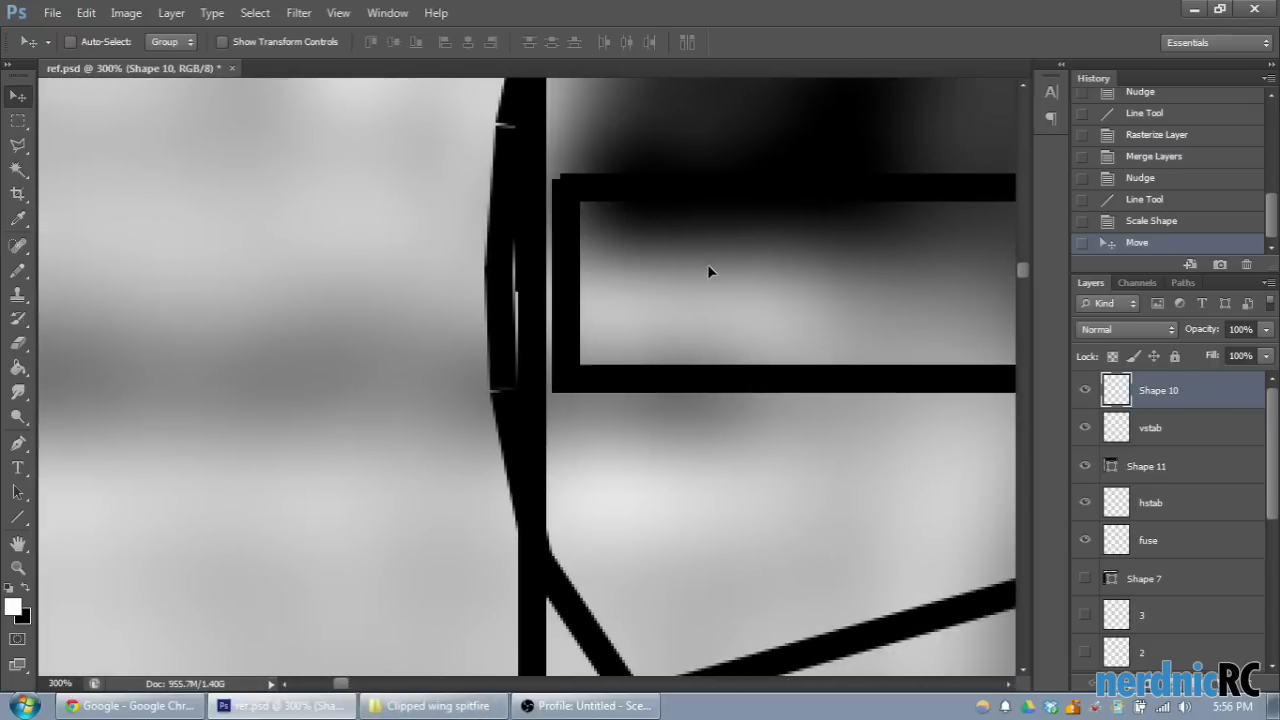
pyautogui.hotkey('ctrl', '+')
pyautogui.hotkey('ctrl', '+')
pyautogui.hotkey('ctrl', '+')
pyautogui.hotkey('ctrl', '+')
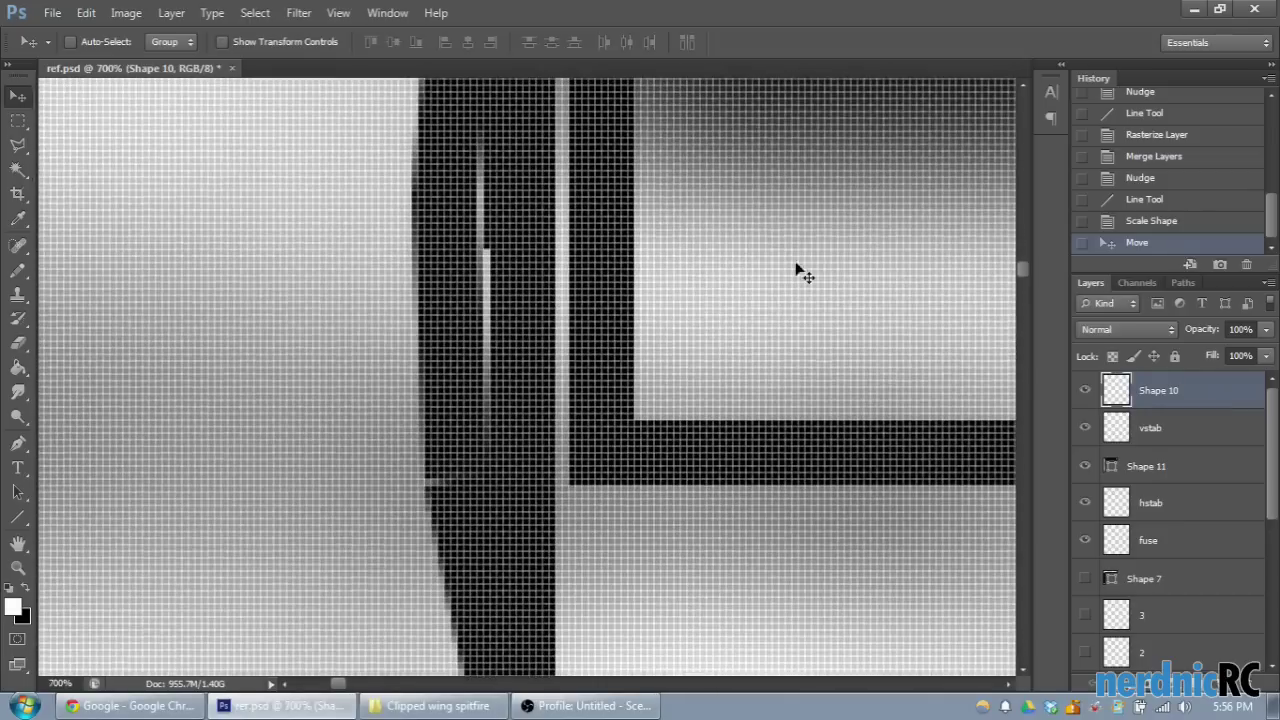
pyautogui.scroll(3, 805, 273)
pyautogui.moveTo(614, 260)
pyautogui.mouseDown()
pyautogui.moveTo(607, 281)
pyautogui.moveTo(600, 265)
pyautogui.mouseUp()
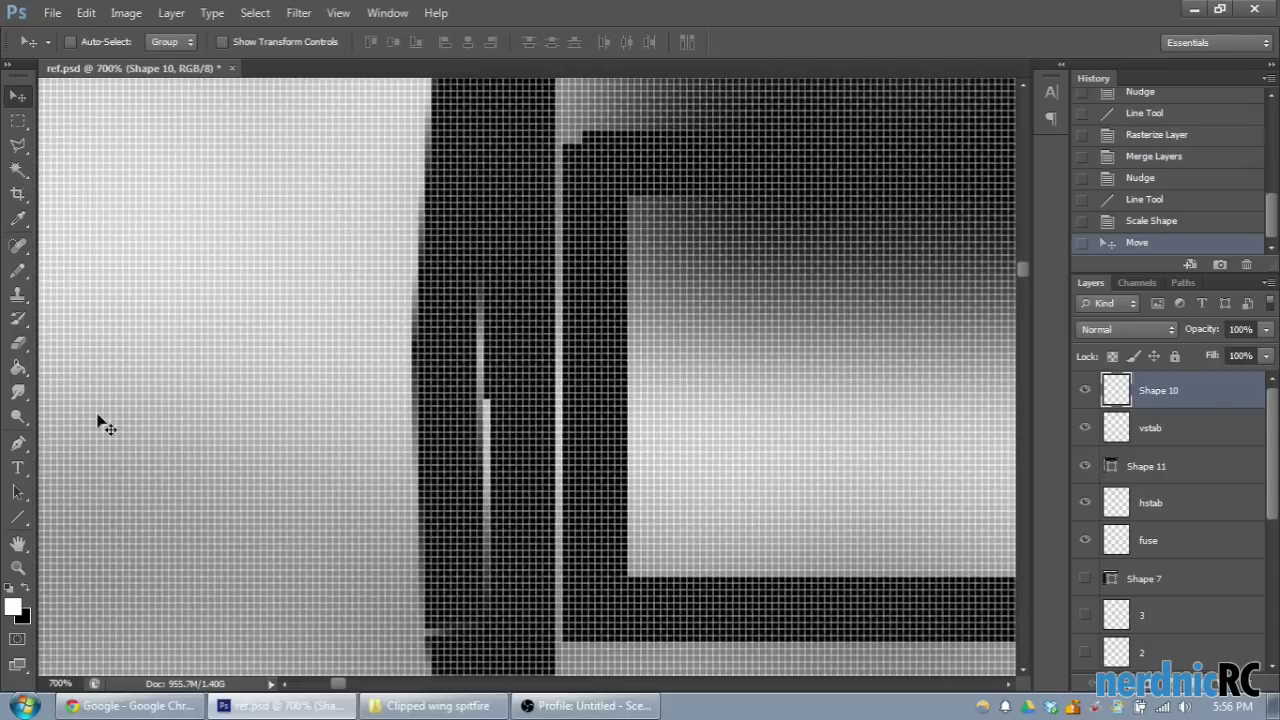
# Step: Draw a vertical 10 px line about 74 px tall over the left end of the tab rectangle
pyautogui.click(17, 517)
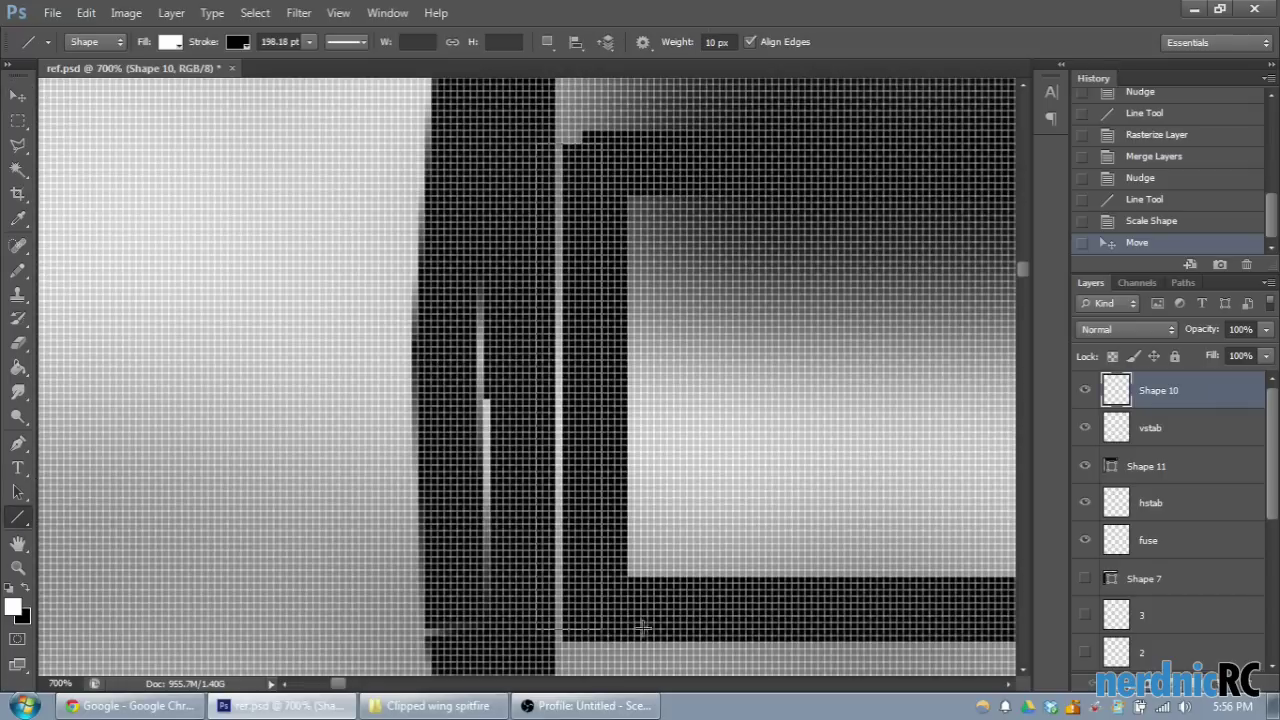
pyautogui.moveTo(637, 626); pyautogui.dragTo(631, 623)
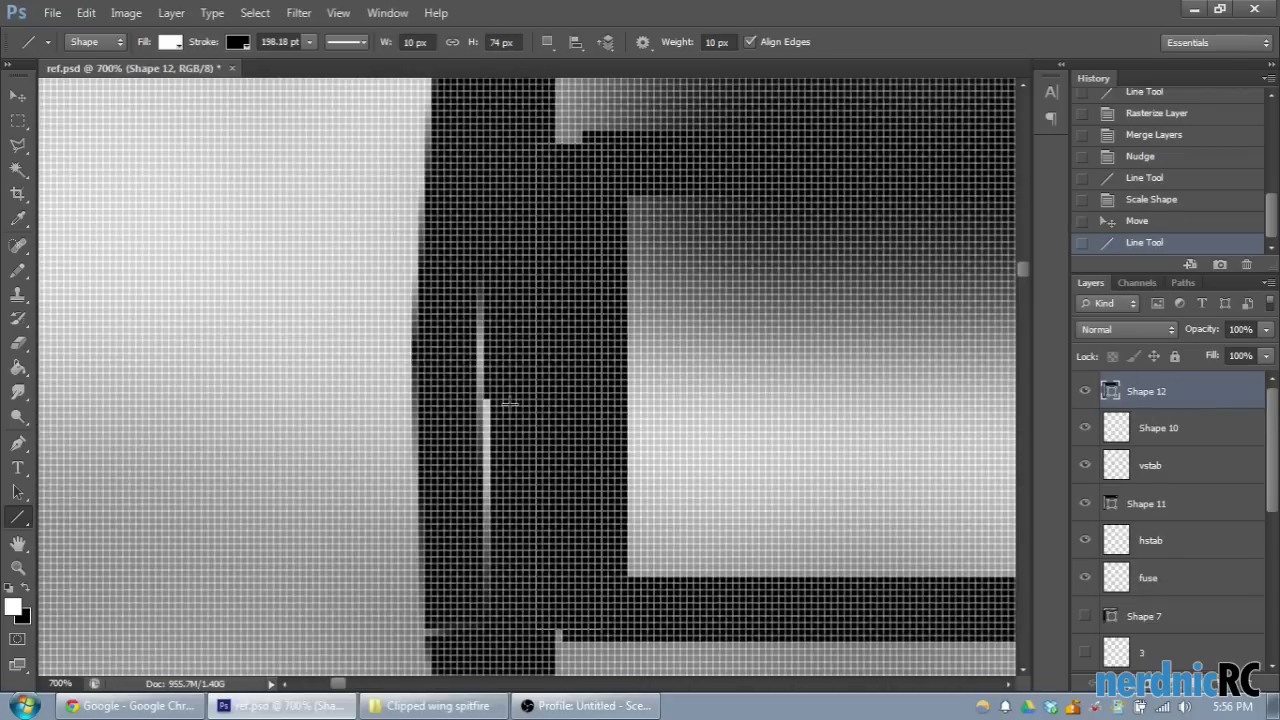
# Step: Switch to Calculator, divide 74 by 2 to get half the new line's height, and close Calculator
pyautogui.click(25, 705)
pyautogui.write('ra')
pyautogui.press('Return')
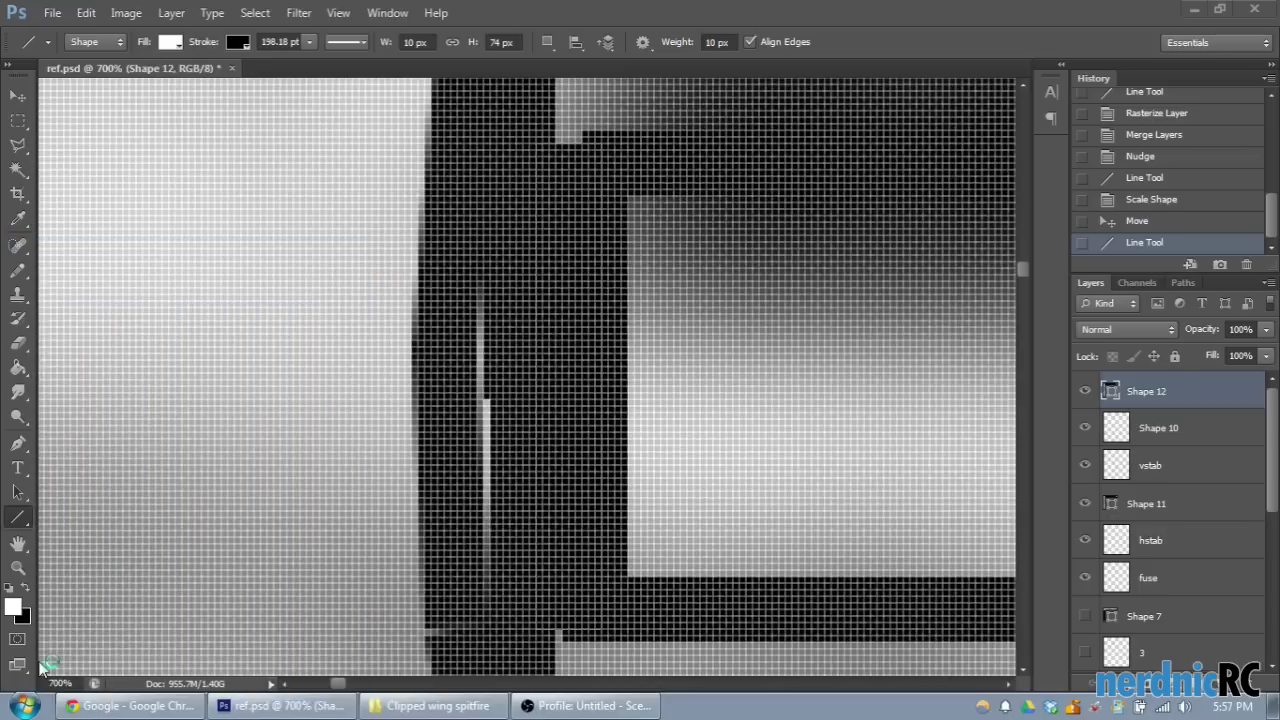
pyautogui.write('74 /')
pyautogui.press('Return')
pyautogui.click(1102, 156)
# Step: Set the height of the vertical line on the Shape 12 layer to 37 px
pyautogui.click(505, 42)
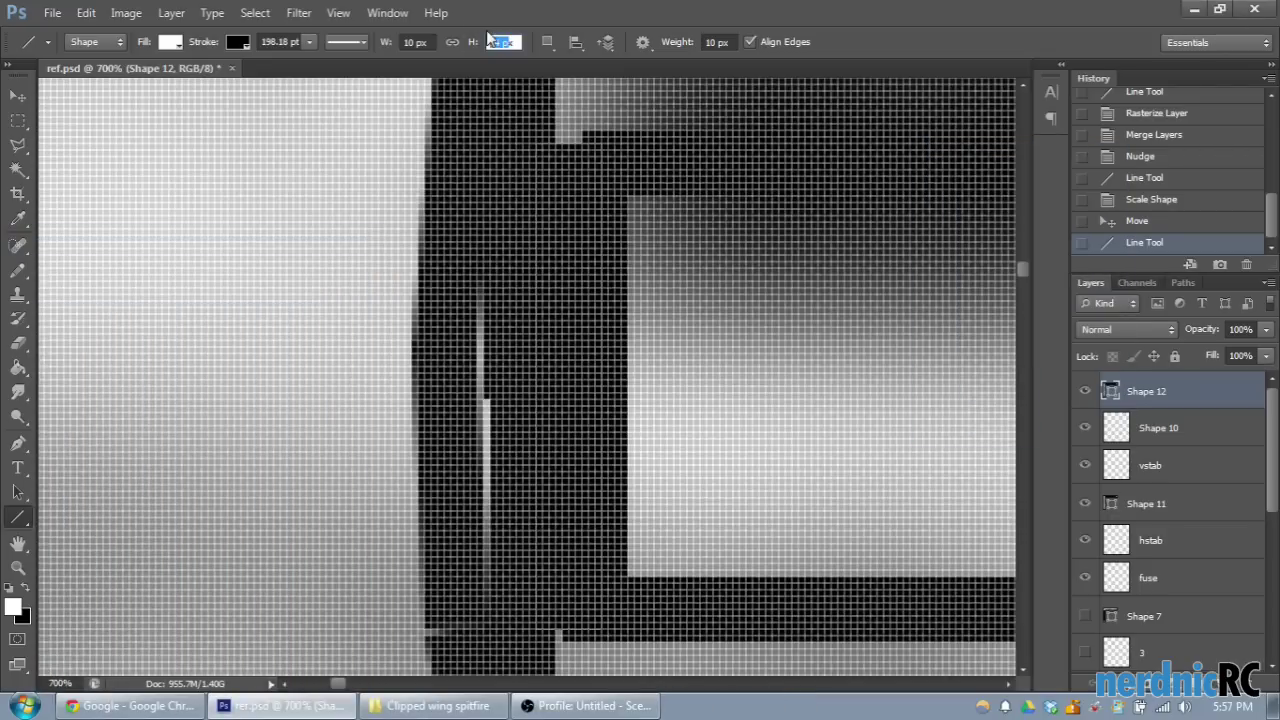
pyautogui.press('Return')
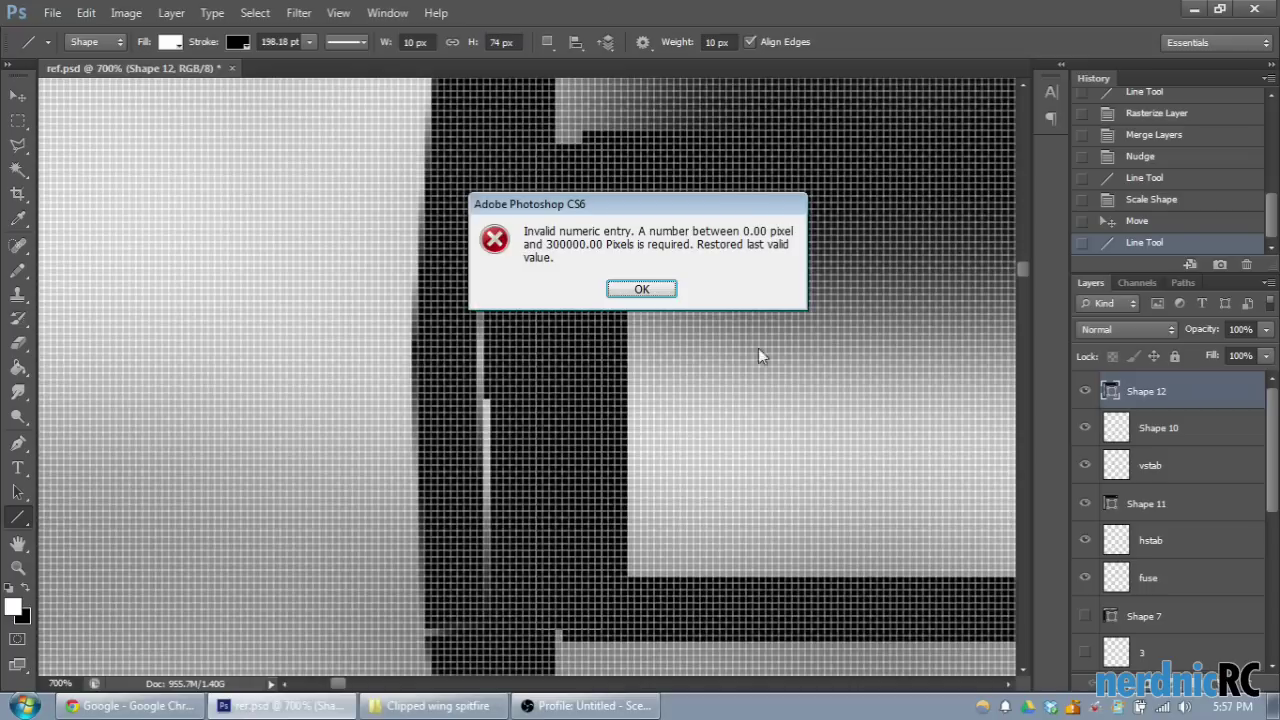
pyautogui.click(648, 288)
pyautogui.click(519, 41)
pyautogui.write('37')
pyautogui.press('Return')
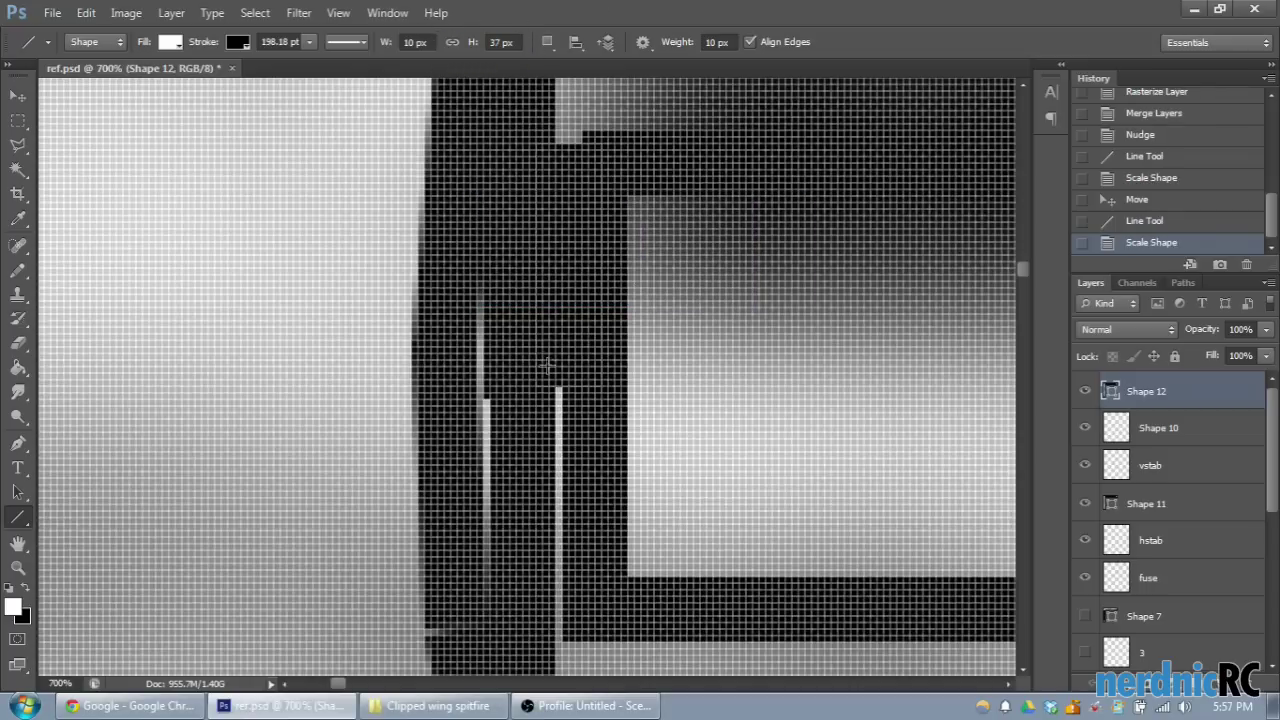
# Step: Select Shape 12 and Shape 10 together and nudge them until the half-height line's end meets the cutout line's midpoint mark, overlapping the cutout edge
pyautogui.keyDown('shift'); pyautogui.click(1163, 435); pyautogui.keyUp('shift')
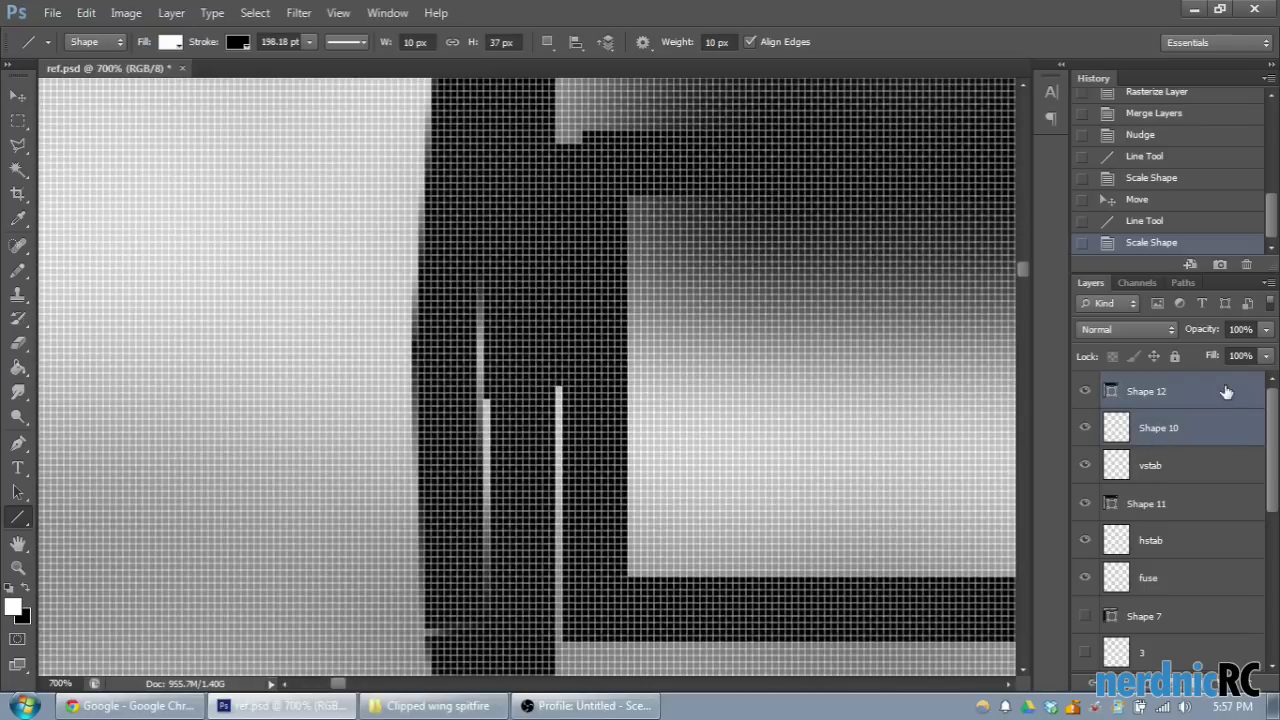
pyautogui.click(19, 95)
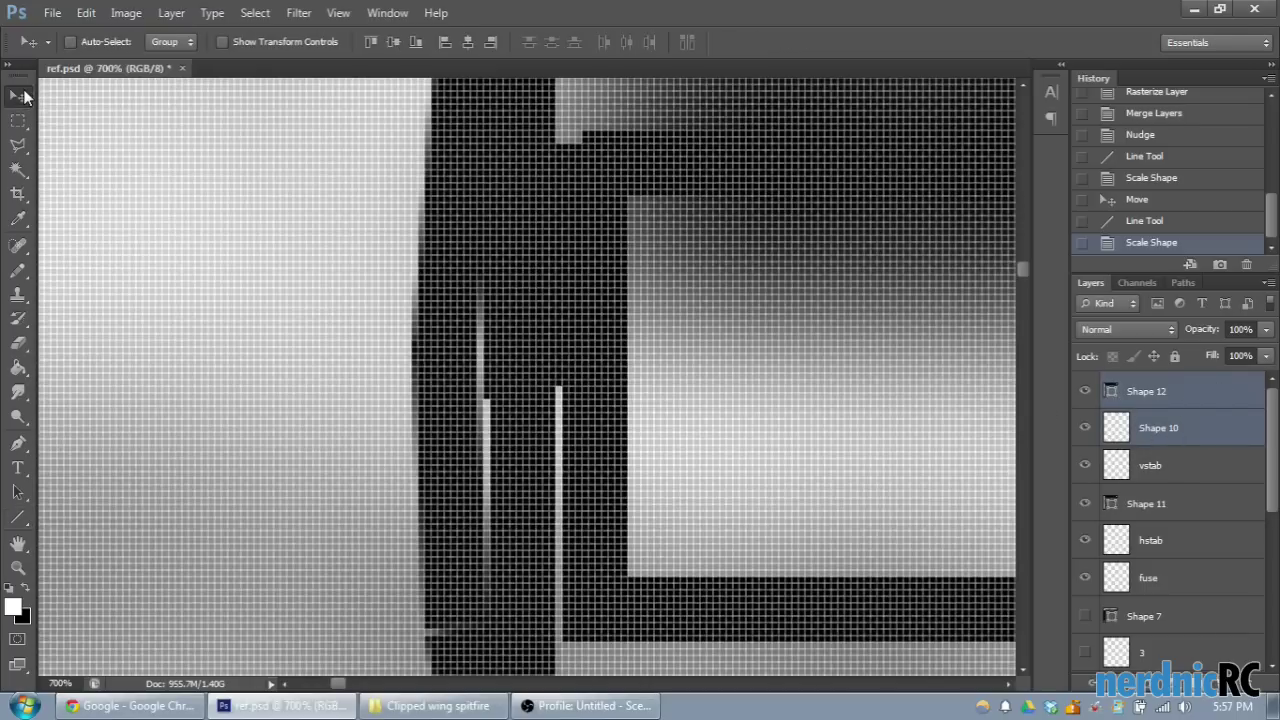
pyautogui.press('Right')
pyautogui.press('Right')
pyautogui.press('Right')
pyautogui.press('Right')
pyautogui.press('Right')
pyautogui.press('Right')
pyautogui.press('Right')
pyautogui.press('Right')
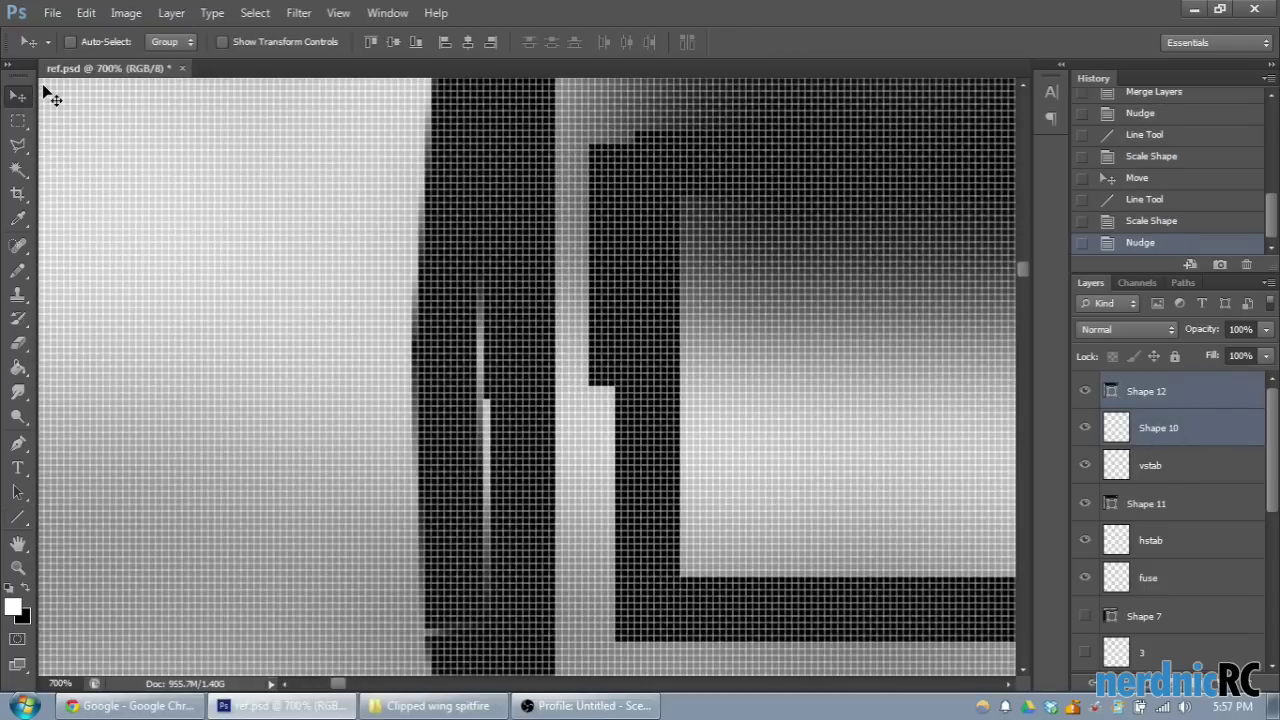
pyautogui.press('Down')
pyautogui.press('Down')
pyautogui.press('Left')
pyautogui.press('Left')
pyautogui.press('Left')
pyautogui.press('Left')
pyautogui.press('Left')
pyautogui.press('Left')
pyautogui.press('Left')
pyautogui.press('Left')
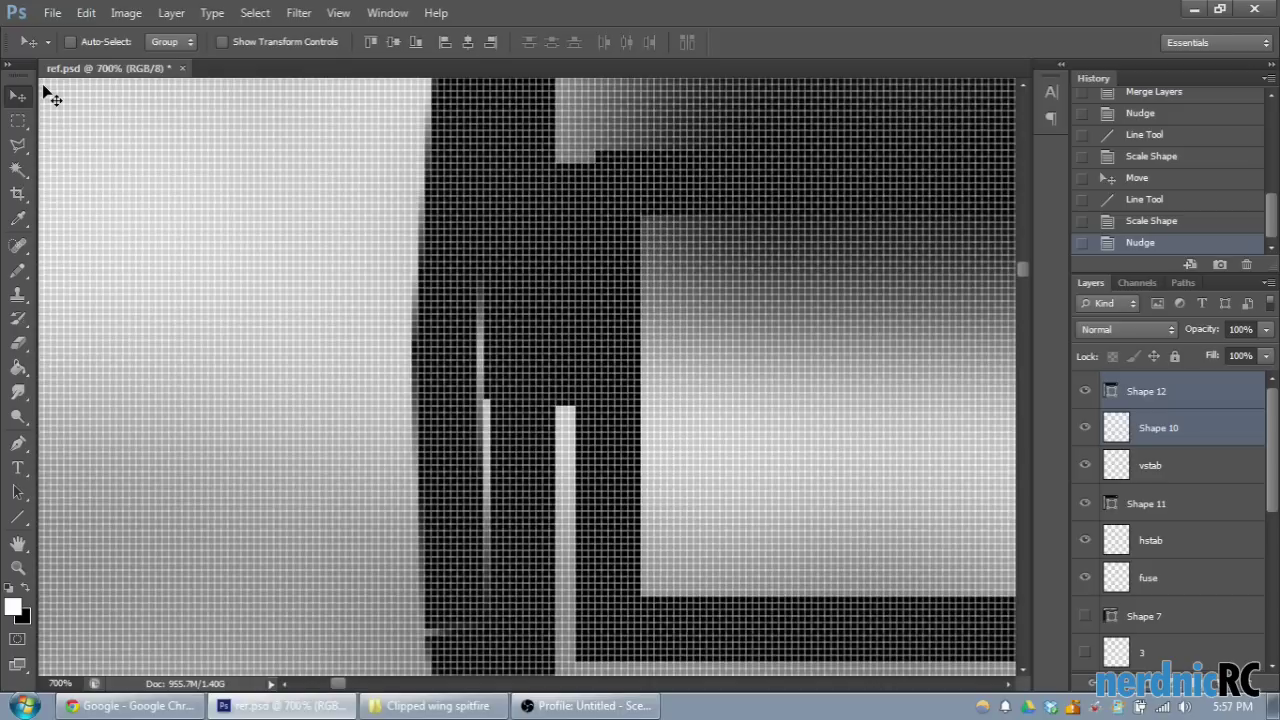
pyautogui.press('Right')
pyautogui.press('Right')
pyautogui.press('Right')
pyautogui.press('Right')
pyautogui.press('Right')
pyautogui.press('Up')
pyautogui.press('Left')
pyautogui.press('Left')
pyautogui.press('Left')
pyautogui.press('Left')
pyautogui.press('Left')
pyautogui.press('Left')
pyautogui.press('Left')
pyautogui.press('Left')
pyautogui.press('Left')
pyautogui.press('Left')
pyautogui.press('Left')
pyautogui.press('Left')
pyautogui.press('Left')
pyautogui.press('Right')
pyautogui.press('Left')
pyautogui.press('Right')
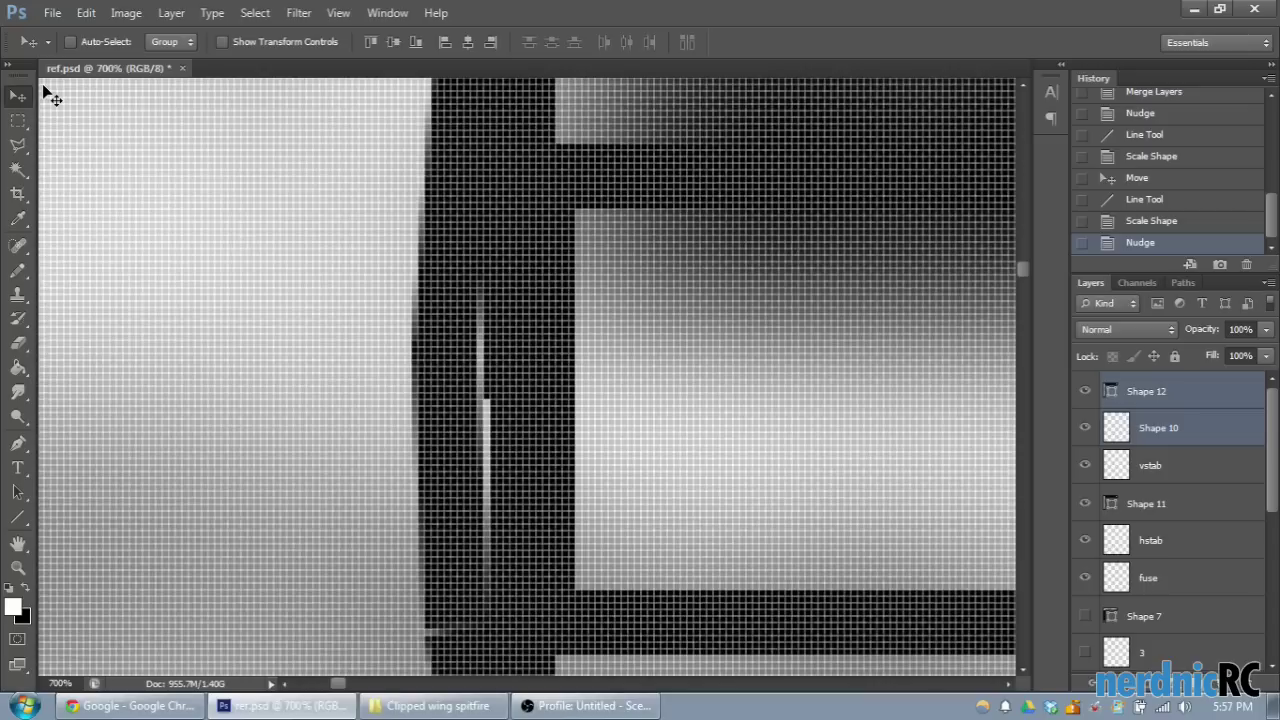
# Step: Nudge the tab rectangle and its half-height line to the right, leaving a narrow gap beside the cutout edge
pyautogui.press('Right')
pyautogui.press('Right')
pyautogui.press('Right')
pyautogui.press('Right')
pyautogui.press('Right')
pyautogui.press('Right')
pyautogui.press('Right')
pyautogui.press('Right')
pyautogui.press('Right')
pyautogui.press('Right')
pyautogui.press('Right')
pyautogui.press('Right')
pyautogui.press('Right')
pyautogui.press('Right')
pyautogui.press('Right')
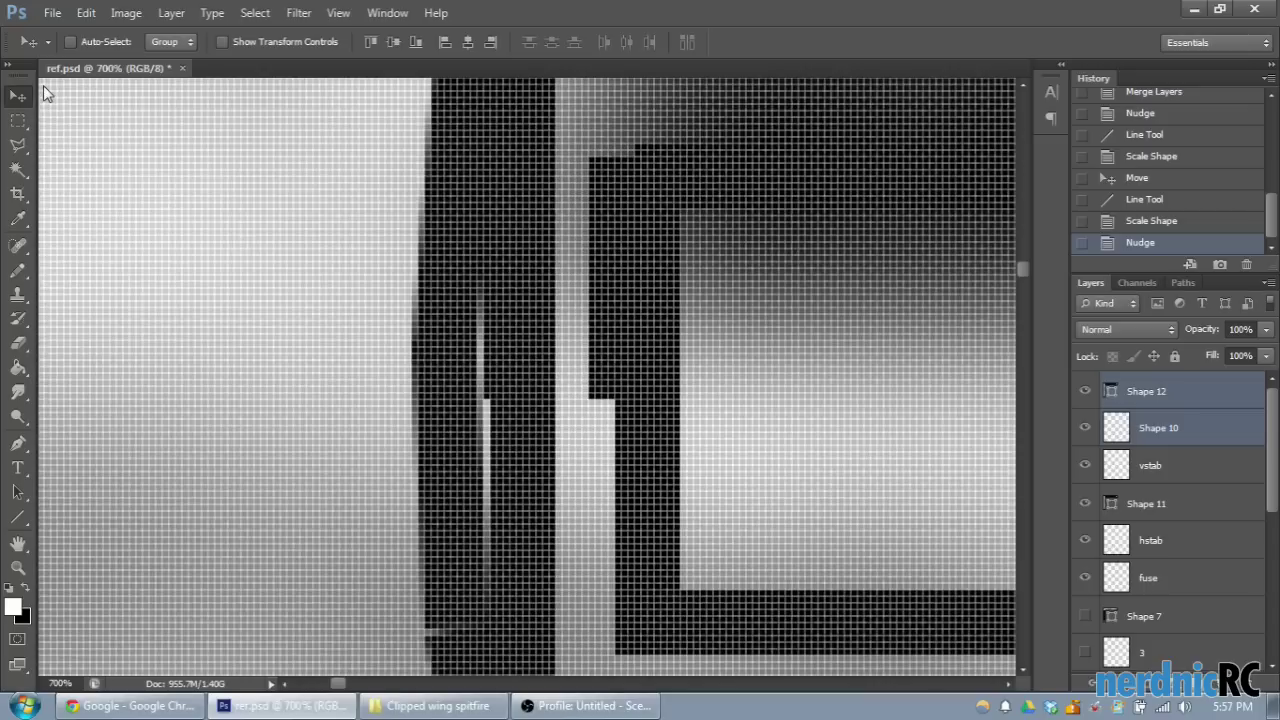
pyautogui.press('Left')
pyautogui.press('Left')
pyautogui.press('Left')
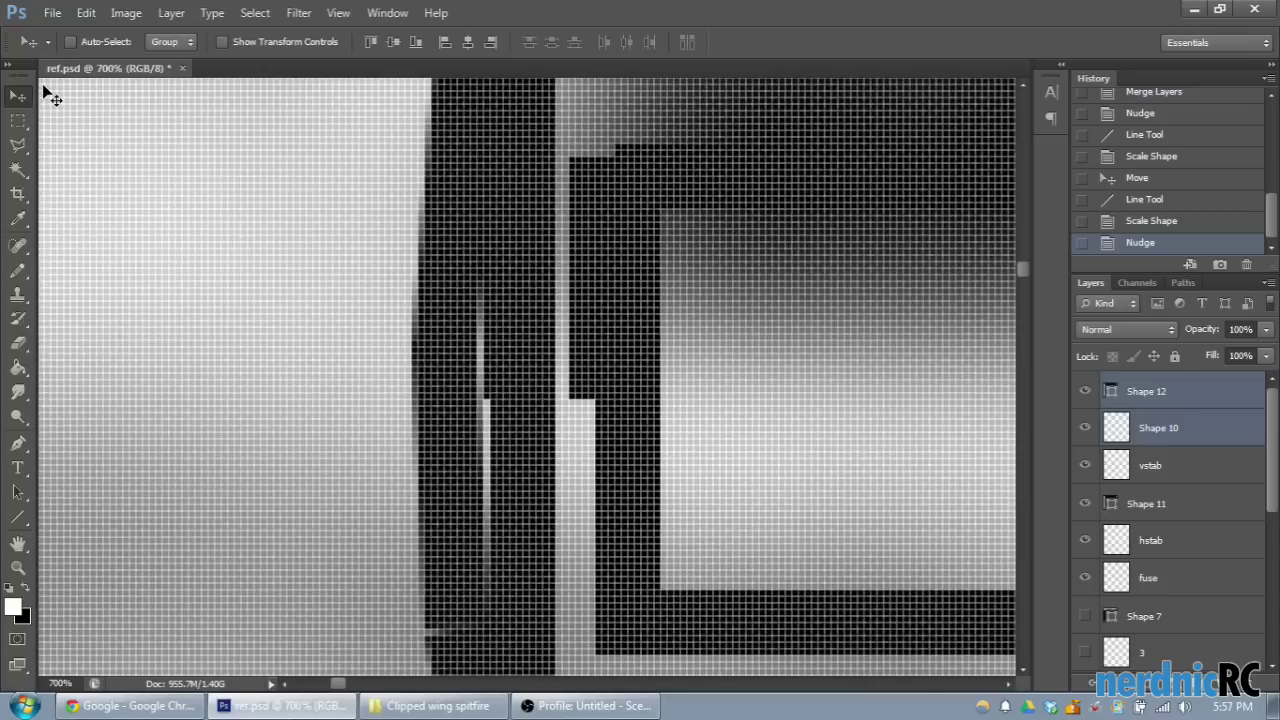
# Step: Shift the tab rectangle and its half-height line horizontally back to the vertical stabilizer's notch, keeping their new vertical position
pyautogui.hotkey('ctrl', '-')
pyautogui.hotkey('ctrl', '-')
pyautogui.hotkey('ctrl', '-')
pyautogui.hotkey('ctrl', '-')
pyautogui.hotkey('ctrl', '-')
pyautogui.hotkey('ctrl', '-')
pyautogui.hotkey('ctrl', '-')
pyautogui.hotkey('ctrl', '-')
pyautogui.hotkey('ctrl', '-')
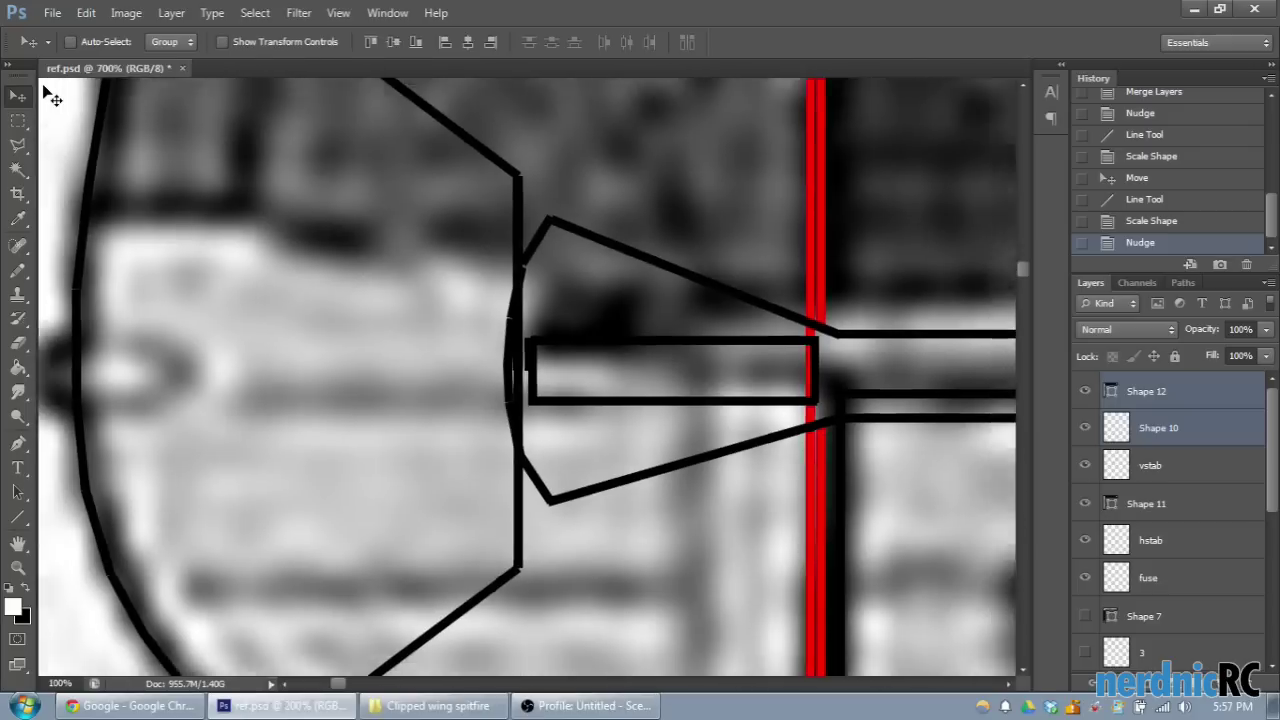
pyautogui.hotkey('ctrl', '-')
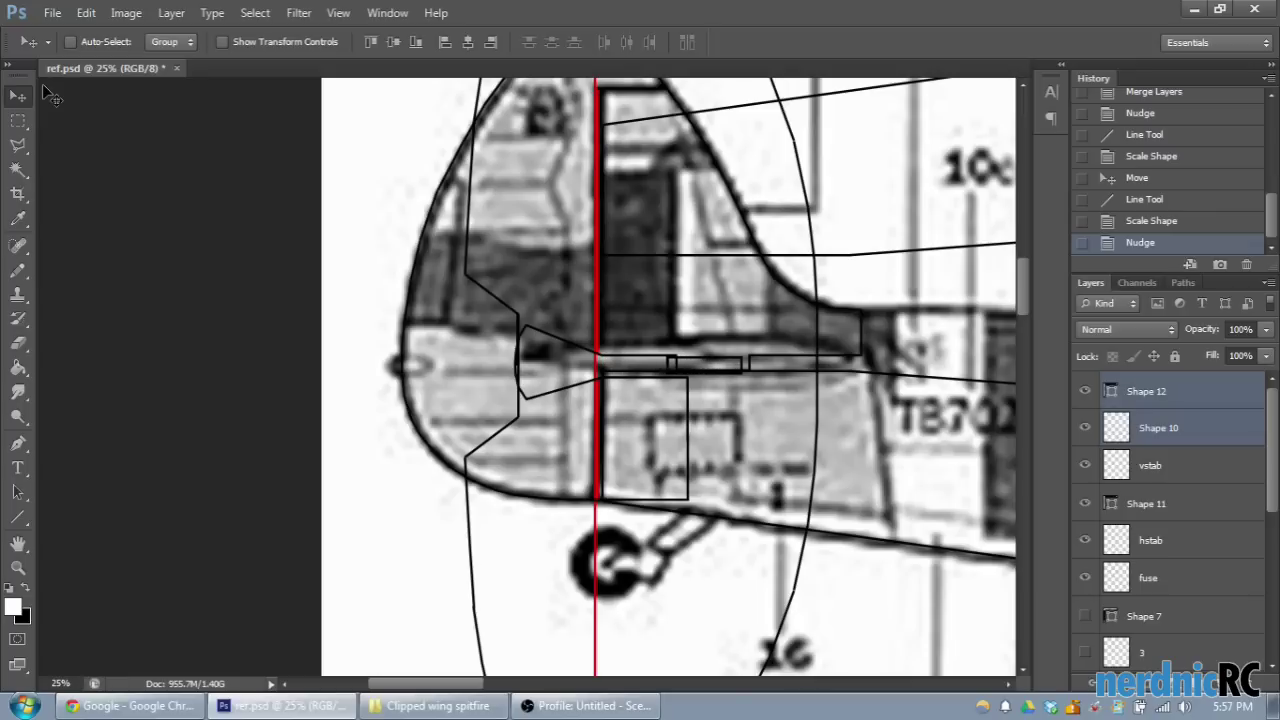
pyautogui.hotkey('ctrl', '+')
pyautogui.hotkey('ctrl', '+')
pyautogui.hotkey('ctrl', '+')
pyautogui.hotkey('ctrl', '+')
pyautogui.hotkey('ctrl', '+')
pyautogui.hotkey('ctrl', '+')
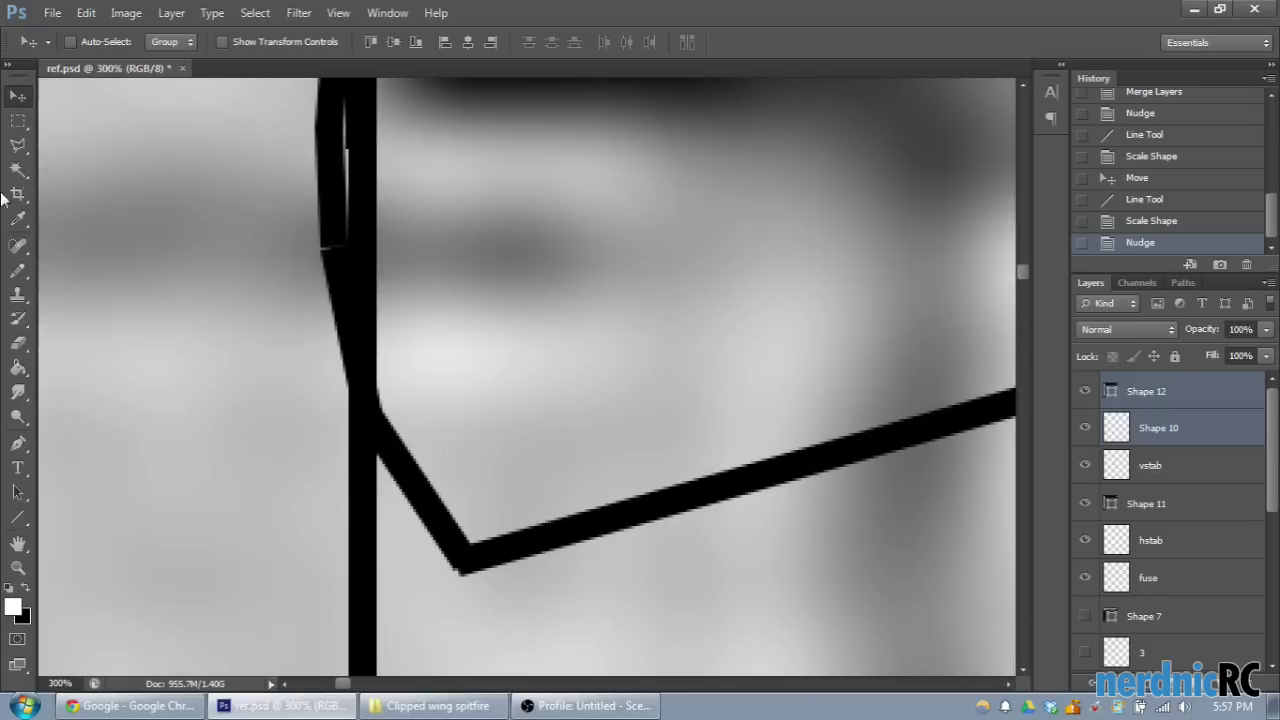
pyautogui.moveTo(334, 686); pyautogui.dragTo(369, 686)
pyautogui.scroll(3, 430, 565)
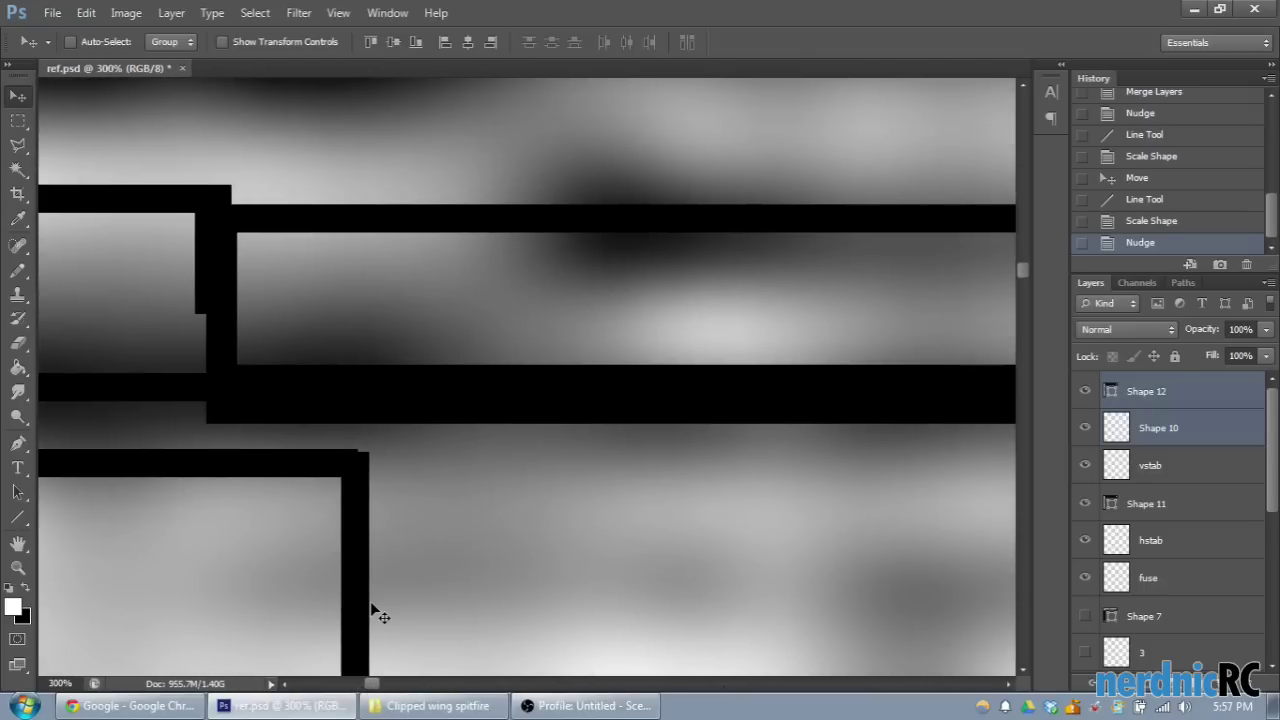
pyautogui.hotkey('ctrl', '-')
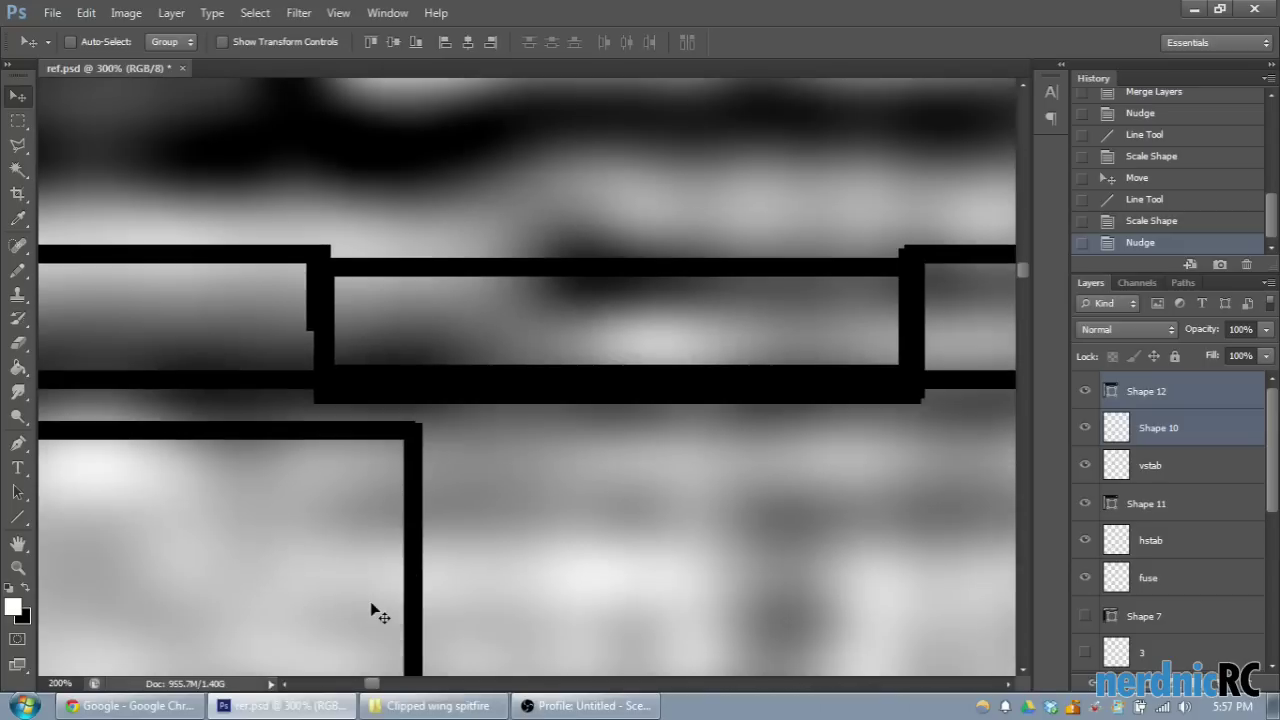
# Step: Fine-tune the horizontal position of the tab rectangle so its ends line up with the sides of the vertical stabilizer's notch
pyautogui.press('Right')
pyautogui.press('Left')
pyautogui.press('Left')
pyautogui.press('Right')
pyautogui.hotkey('ctrl', 'z')
pyautogui.hotkey('ctrl', 'z')
pyautogui.hotkey('ctrl', 'z')
pyautogui.hotkey('ctrl', 'z')
pyautogui.hotkey('ctrl', 'z')
pyautogui.hotkey('ctrl', 'z')
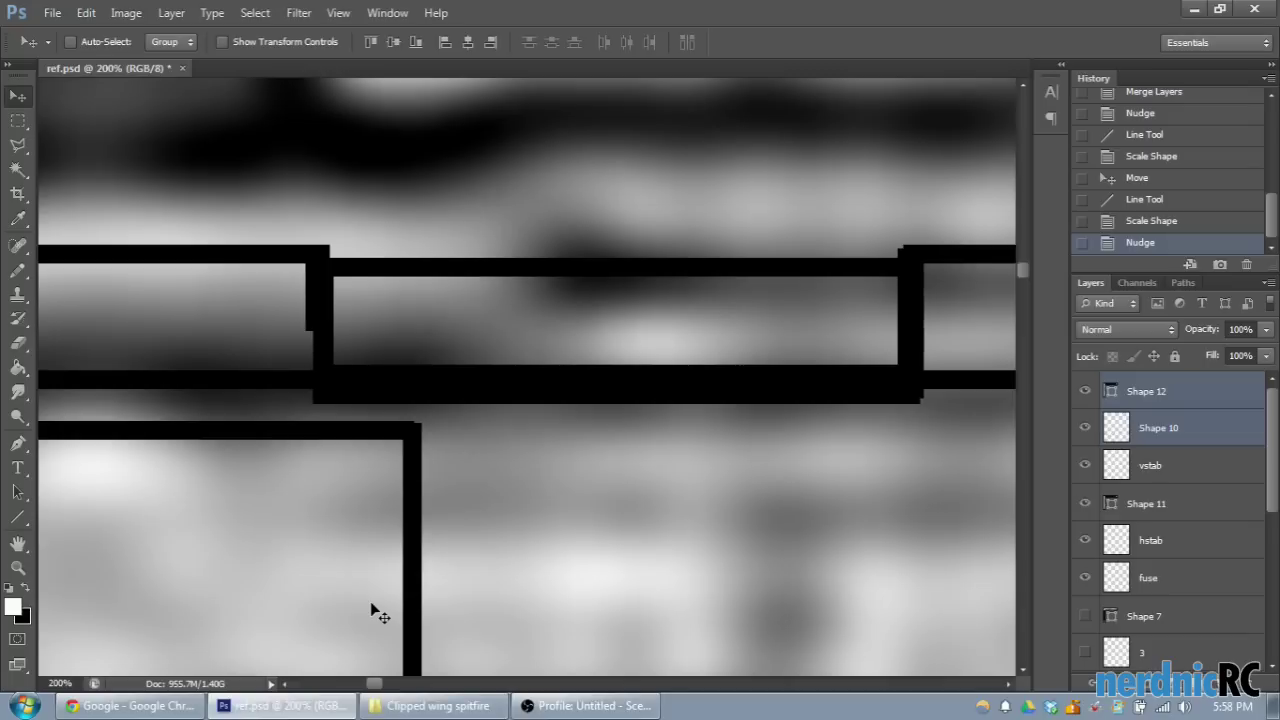
pyautogui.hotkey('ctrl', 'z')
pyautogui.hotkey('ctrl', 'z')
pyautogui.hotkey('ctrl', 'z')
pyautogui.hotkey('ctrl', 'z')
pyautogui.hotkey('ctrl', 'z')
pyautogui.hotkey('ctrl', 'z')
pyautogui.hotkey('ctrl', '-')
pyautogui.hotkey('ctrl', '-')
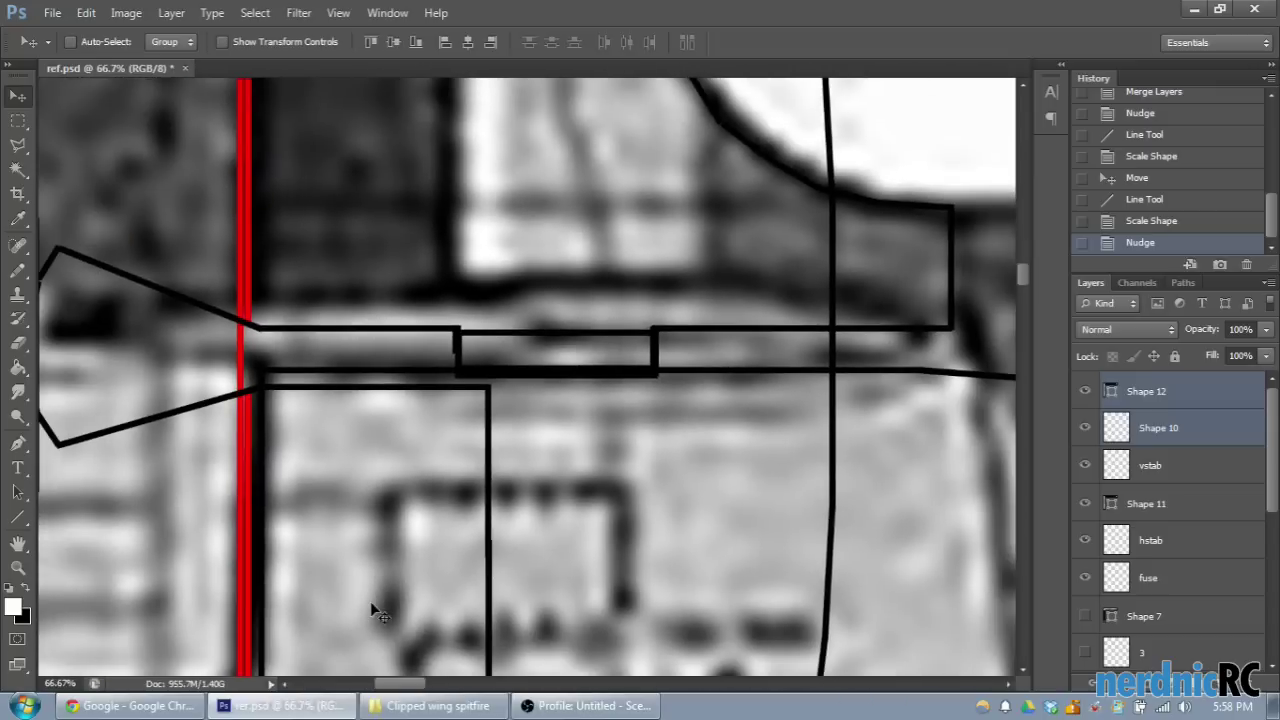
# Step: Delete the two helper line layers, Shape 12 and Shape 11
pyautogui.click(1085, 391)
pyautogui.click(1130, 394)
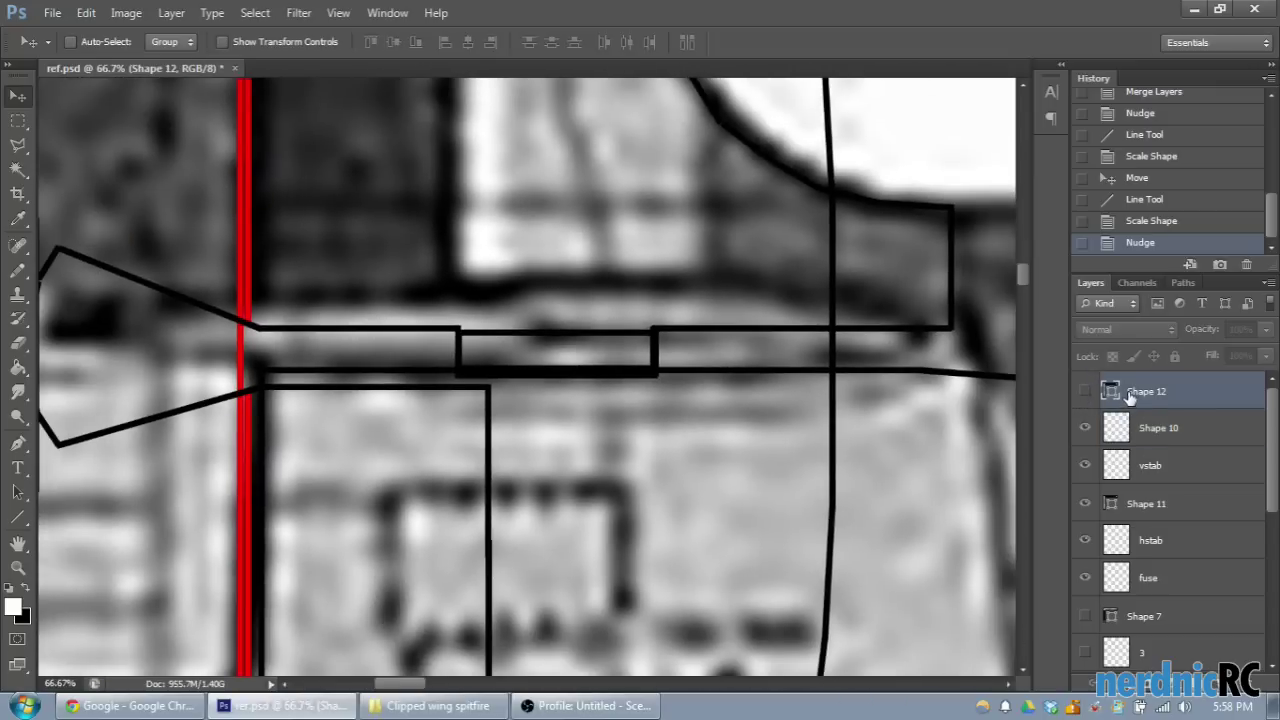
pyautogui.press('Delete')
pyautogui.moveTo(418, 686); pyautogui.dragTo(402, 686)
pyautogui.click(1080, 466)
pyautogui.click(1155, 468)
pyautogui.press('Delete')
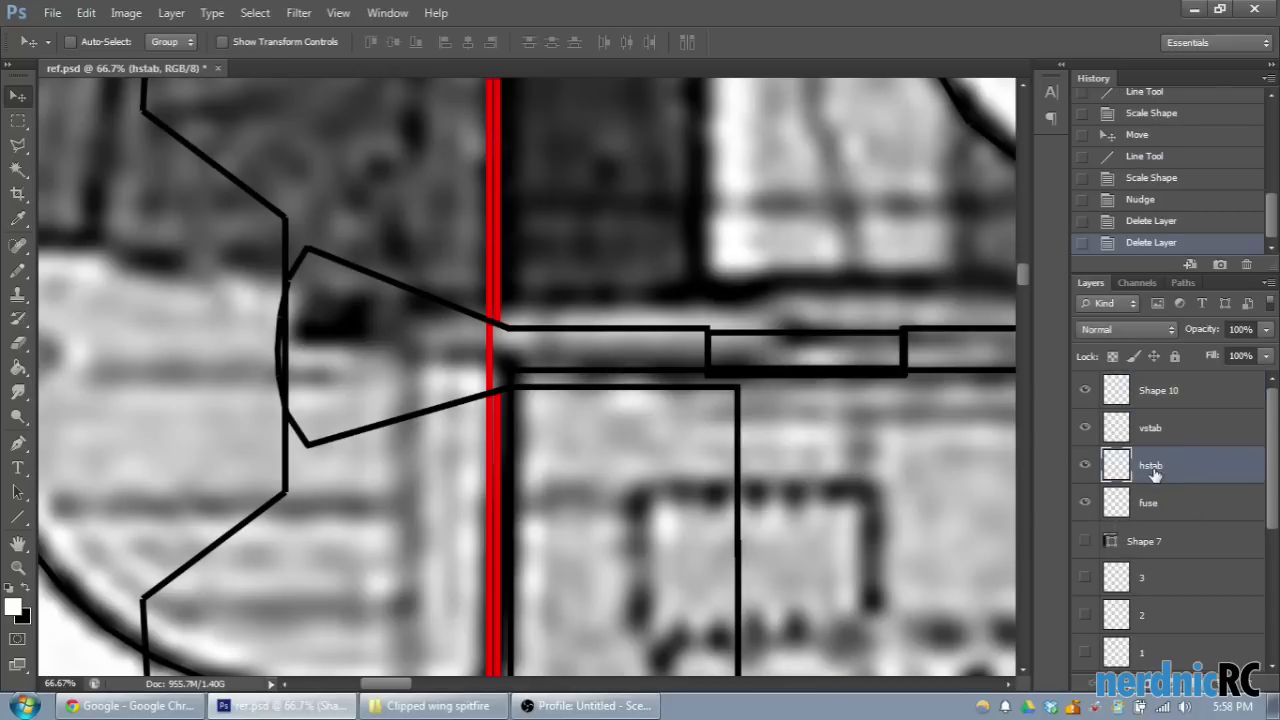
# Step: Move the hstab layer to the top of the layer stack, directly above Shape 10
pyautogui.hotkey('ctrl', '-')
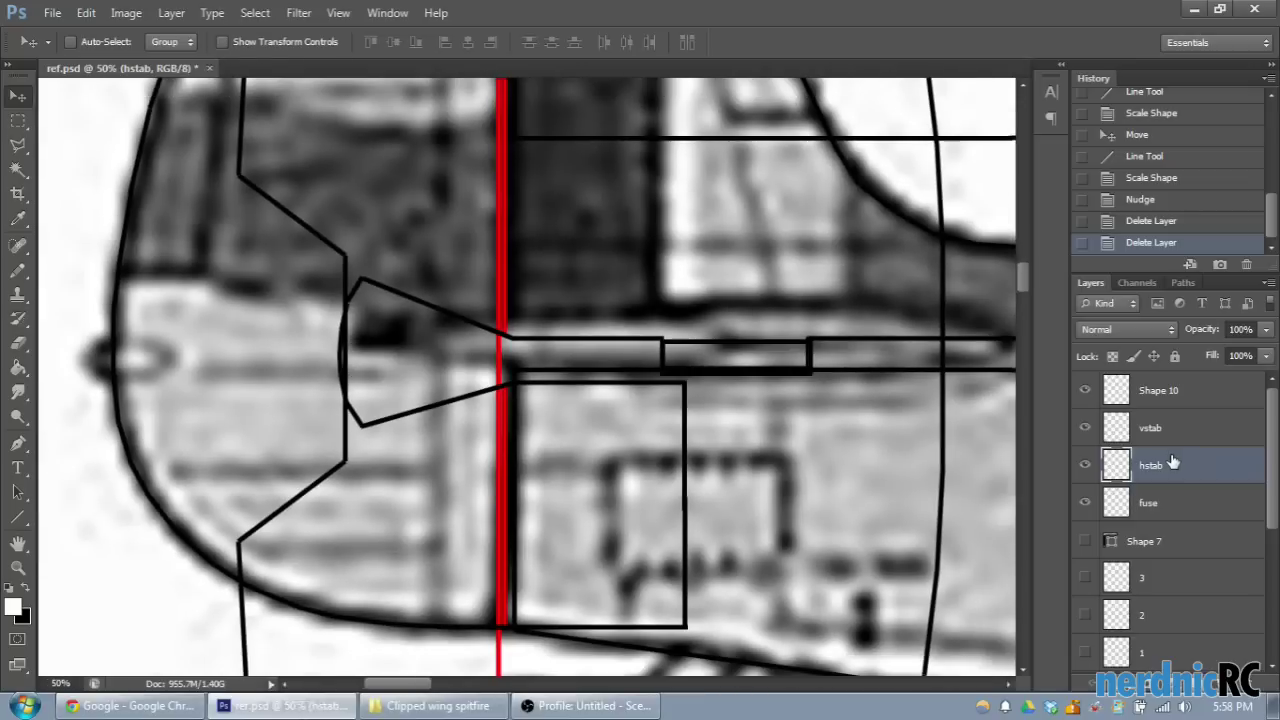
pyautogui.click(1152, 405)
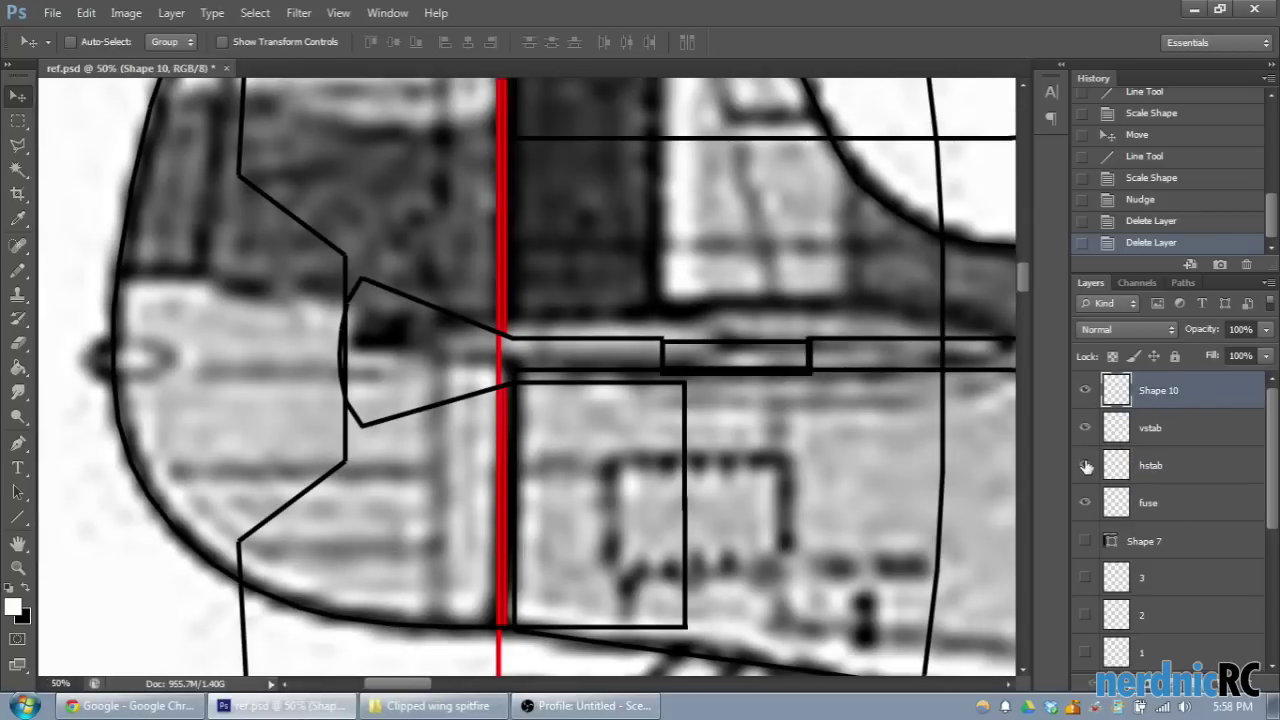
pyautogui.moveTo(1176, 464); pyautogui.dragTo(1162, 380)
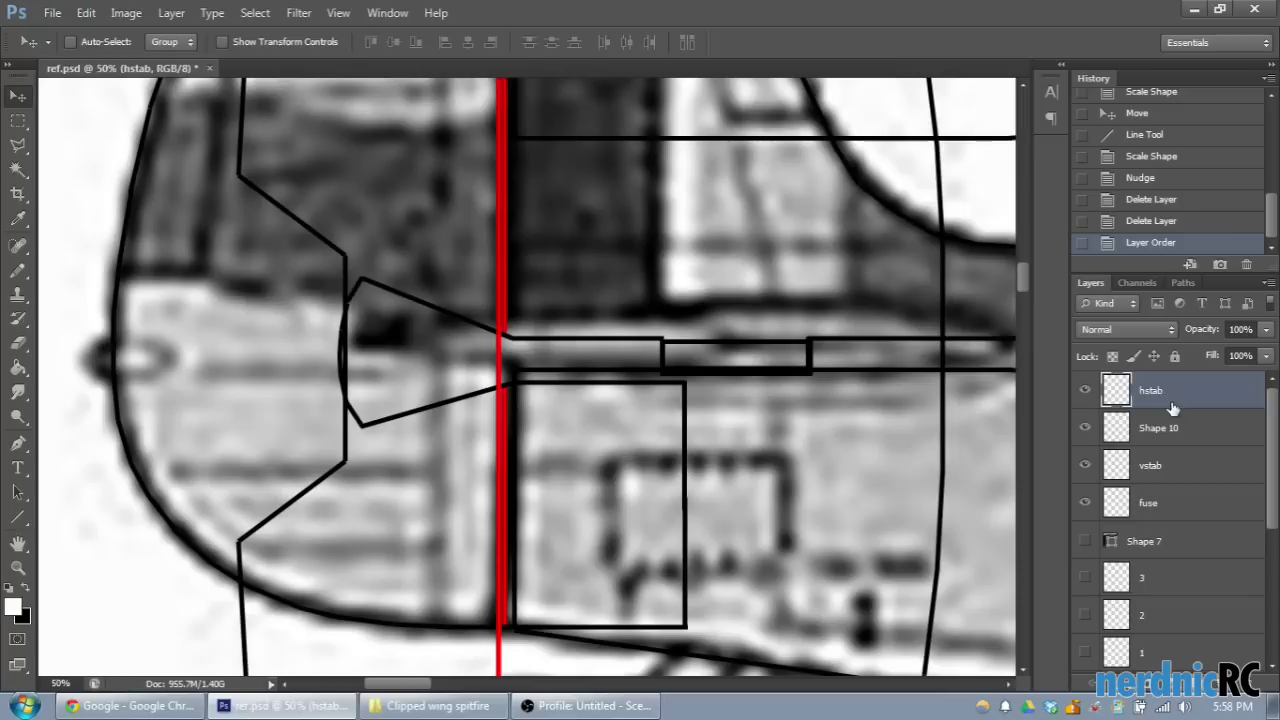
# Step: Merge the Shape 10 layer with the hstab layer
pyautogui.keyDown('ctrl'); pyautogui.click(1173, 428); pyautogui.keyUp('ctrl')
pyautogui.rightClick(1173, 428)
pyautogui.click(955, 534)
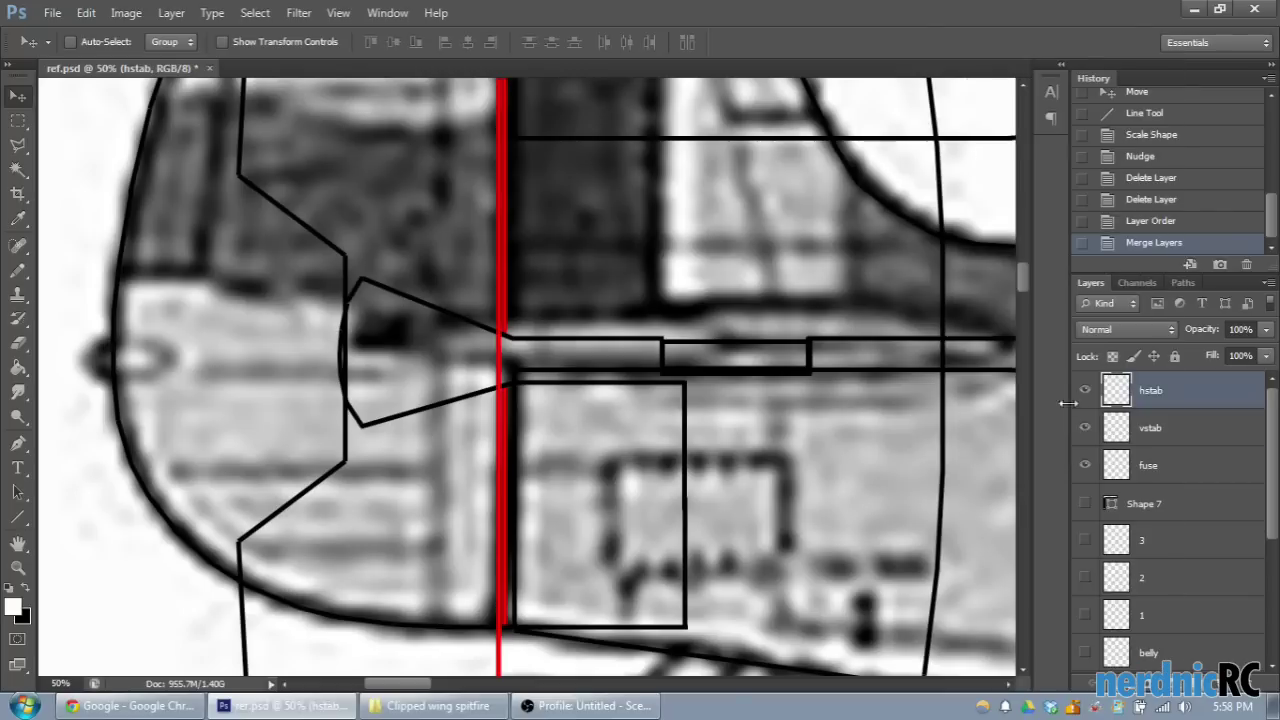
# Step: Hide the fuse layer, leaving the hstab and vstab layers visible over the reference drawing, and save the document
pyautogui.click(1084, 392)
pyautogui.click(1084, 430)
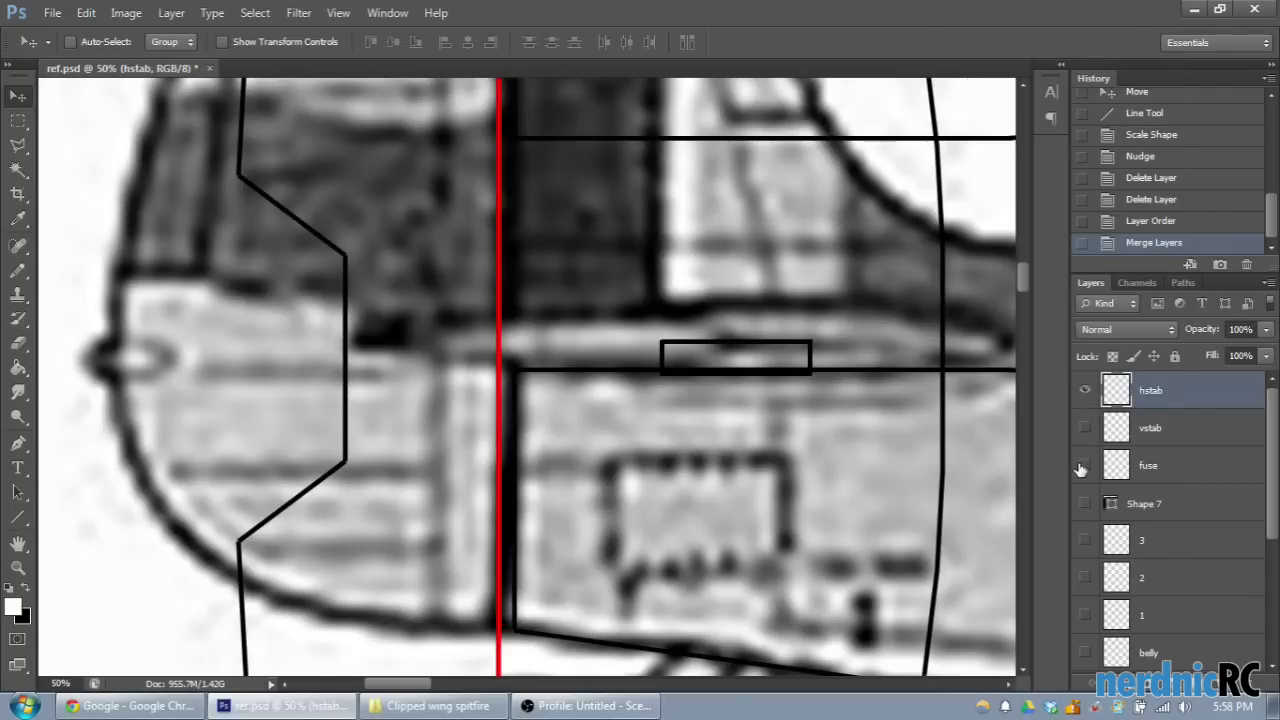
pyautogui.click(1084, 465)
pyautogui.hotkey('ctrl', '-')
pyautogui.hotkey('ctrl', '-')
pyautogui.hotkey('ctrl', '-')
pyautogui.click(1085, 428)
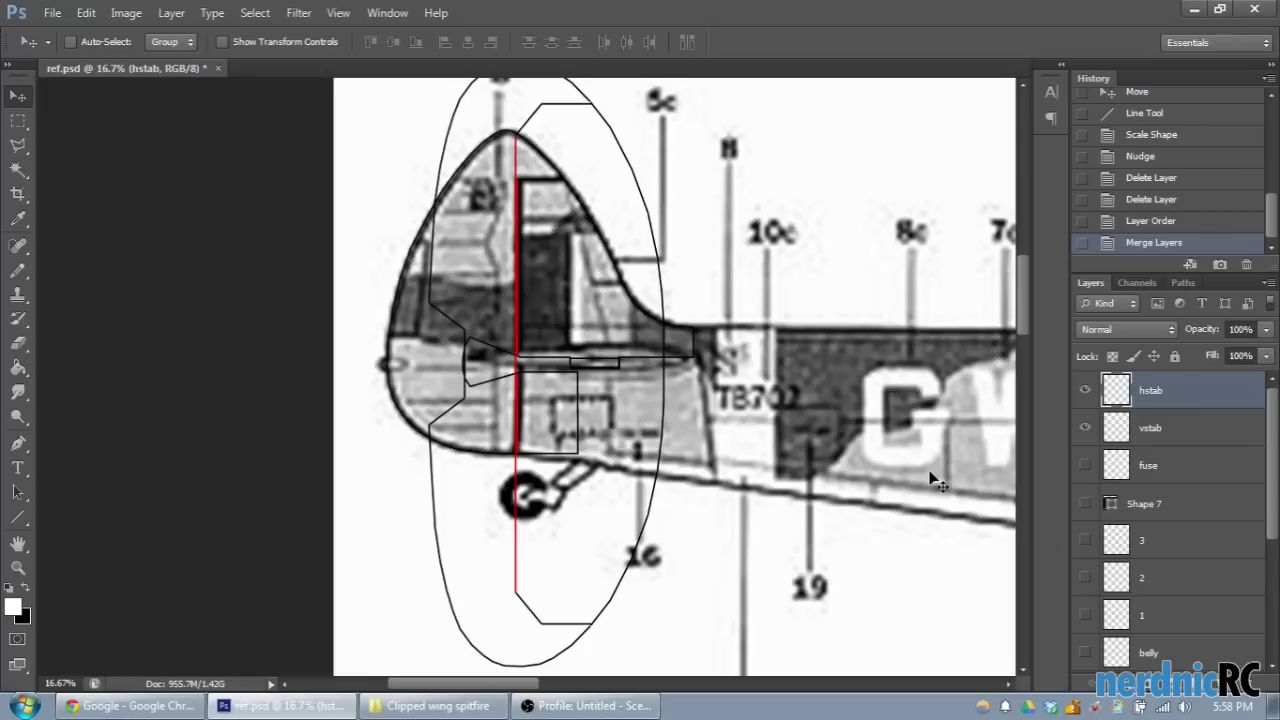
pyautogui.click(52, 12)
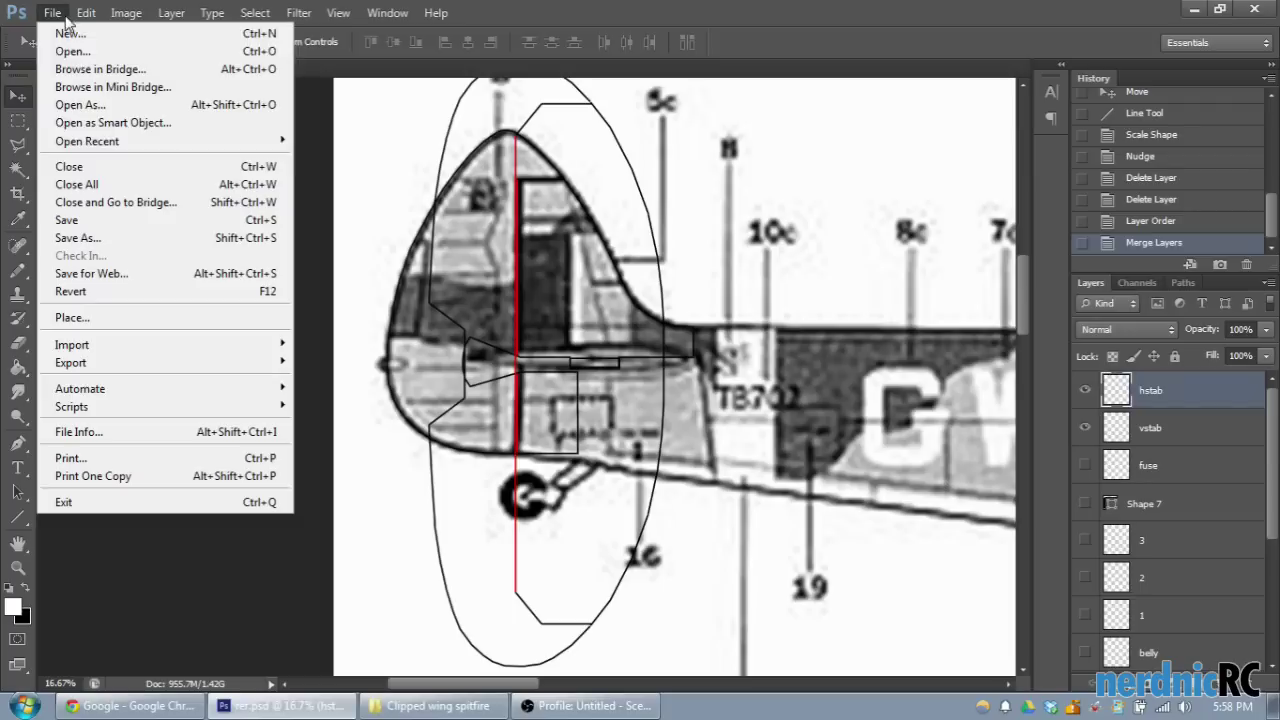
pyautogui.click(67, 220)
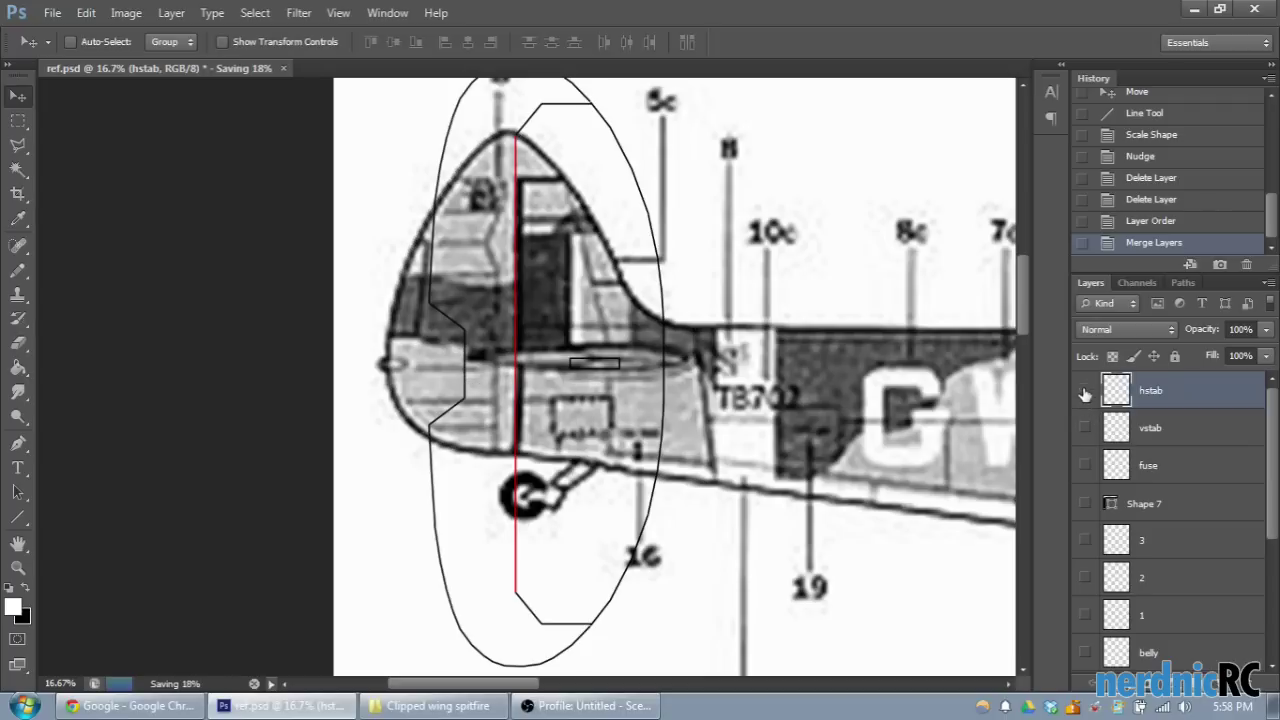
# Step: Hide the hstab and vstab layers and show the fuse layer together with the former layers 3, 2 and 1
pyautogui.click(1085, 390)
pyautogui.moveTo(486, 684); pyautogui.dragTo(632, 685)
pyautogui.scroll(-2, 632, 626)
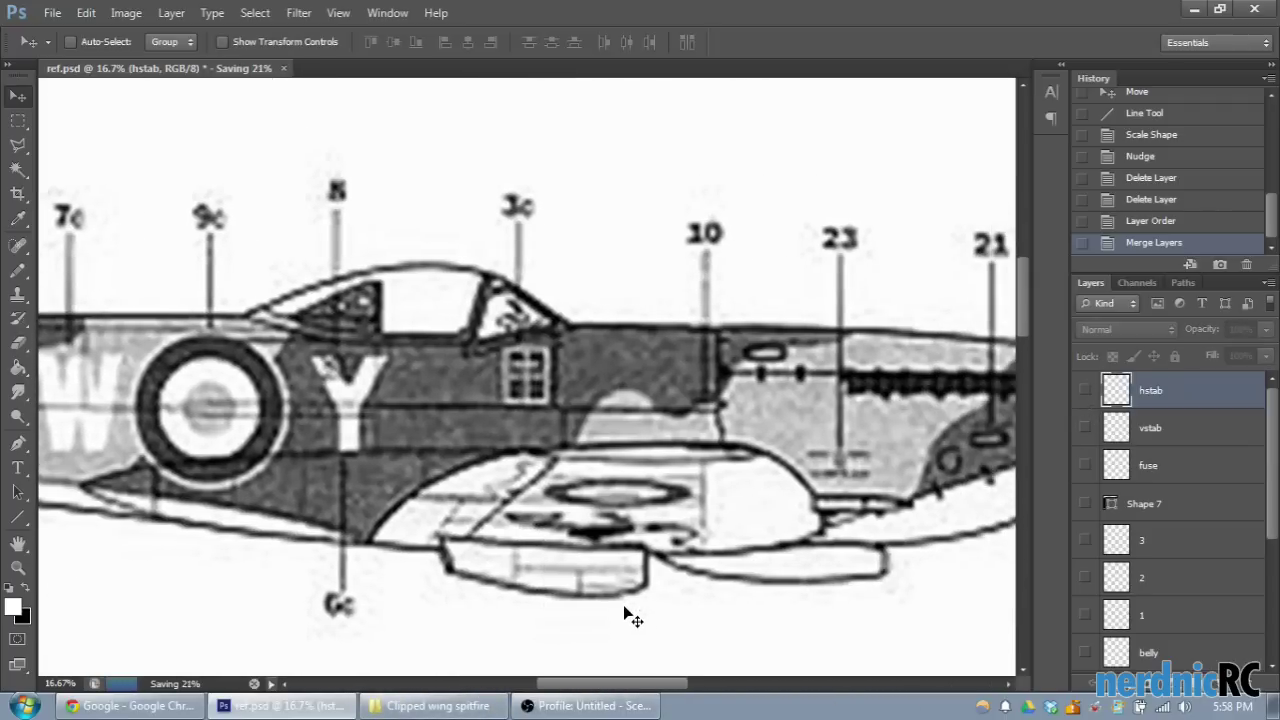
pyautogui.moveTo(563, 687)
pyautogui.mouseDown()
pyautogui.moveTo(580, 687)
pyautogui.moveTo(512, 690)
pyautogui.moveTo(525, 706)
pyautogui.moveTo(563, 700)
pyautogui.mouseUp()
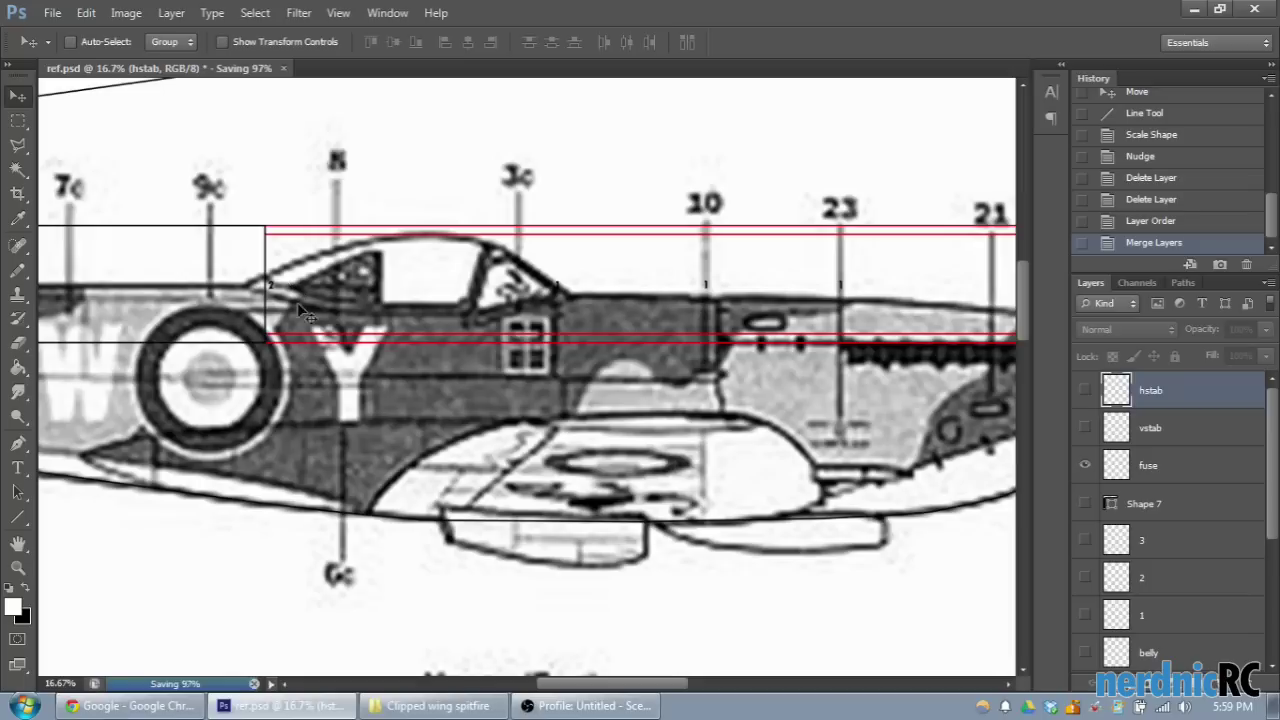
pyautogui.moveTo(581, 690); pyautogui.dragTo(706, 692)
pyautogui.click(1085, 540)
pyautogui.click(1085, 577)
pyautogui.click(1085, 615)
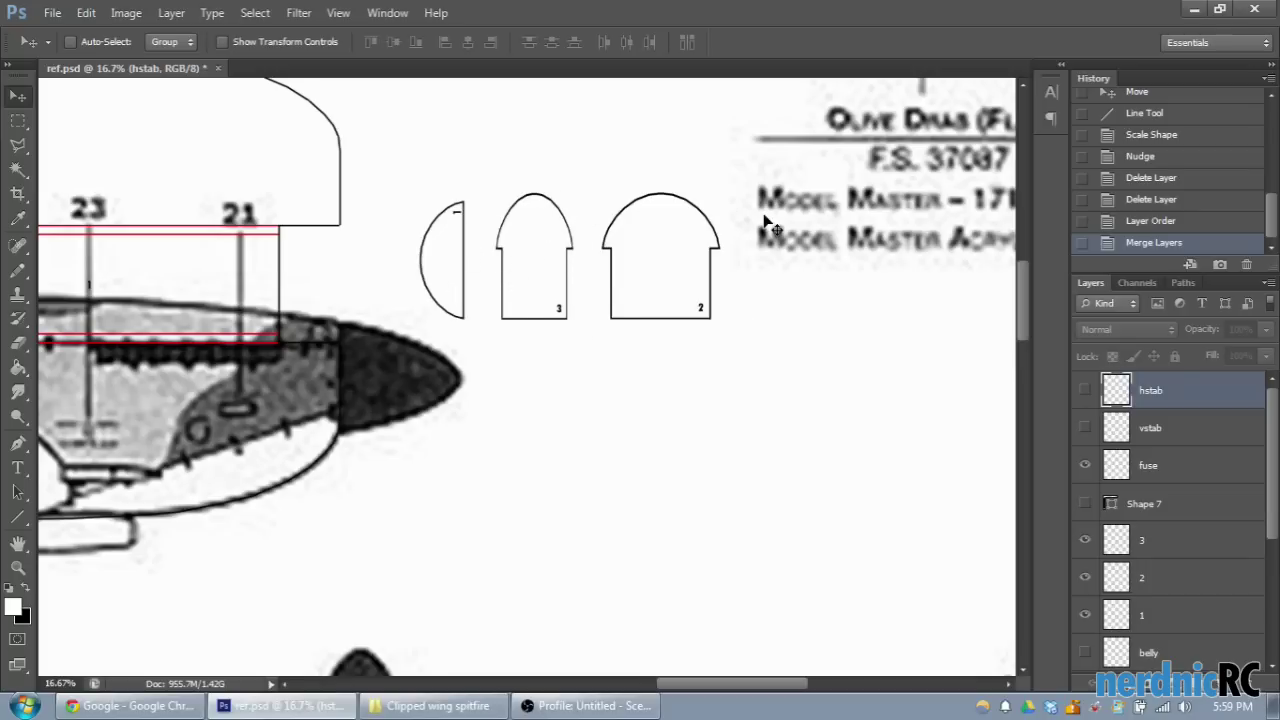
# Step: Examine the three numbered former outlines and the fuselage template laid over the Spitfire's side view
pyautogui.scroll(2, 765, 225)
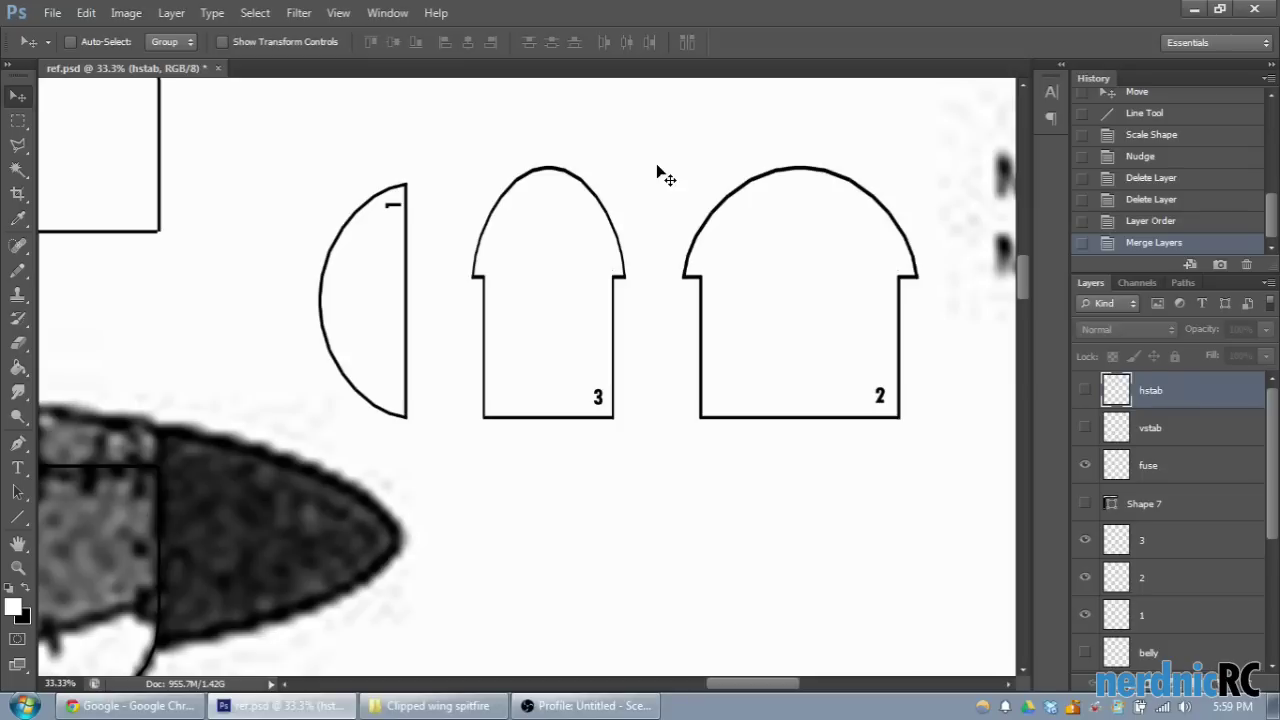
pyautogui.hotkey('ctrl', '-')
pyautogui.hotkey('ctrl', '-')
pyautogui.hotkey('ctrl', '-')
pyautogui.hotkey('ctrl', '-')
pyautogui.hotkey('ctrl', '-')
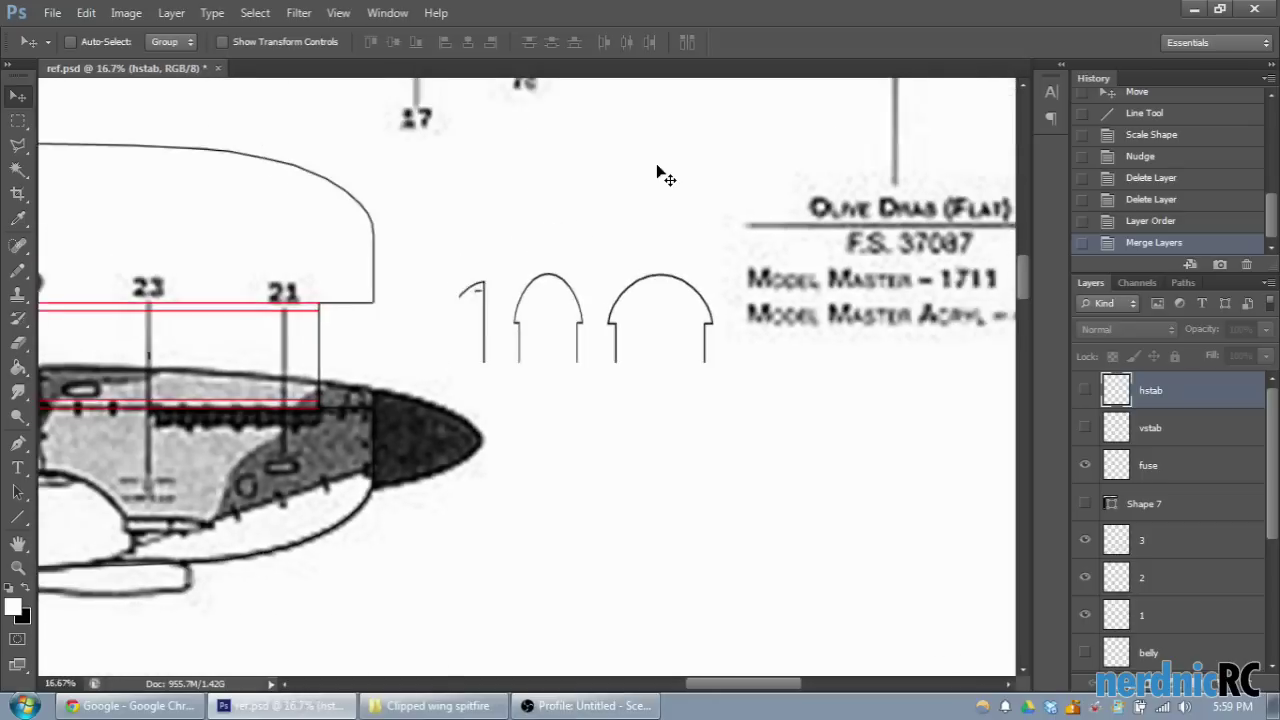
pyautogui.moveTo(665, 683); pyautogui.dragTo(590, 677)
pyautogui.hotkey('ctrl', '+')
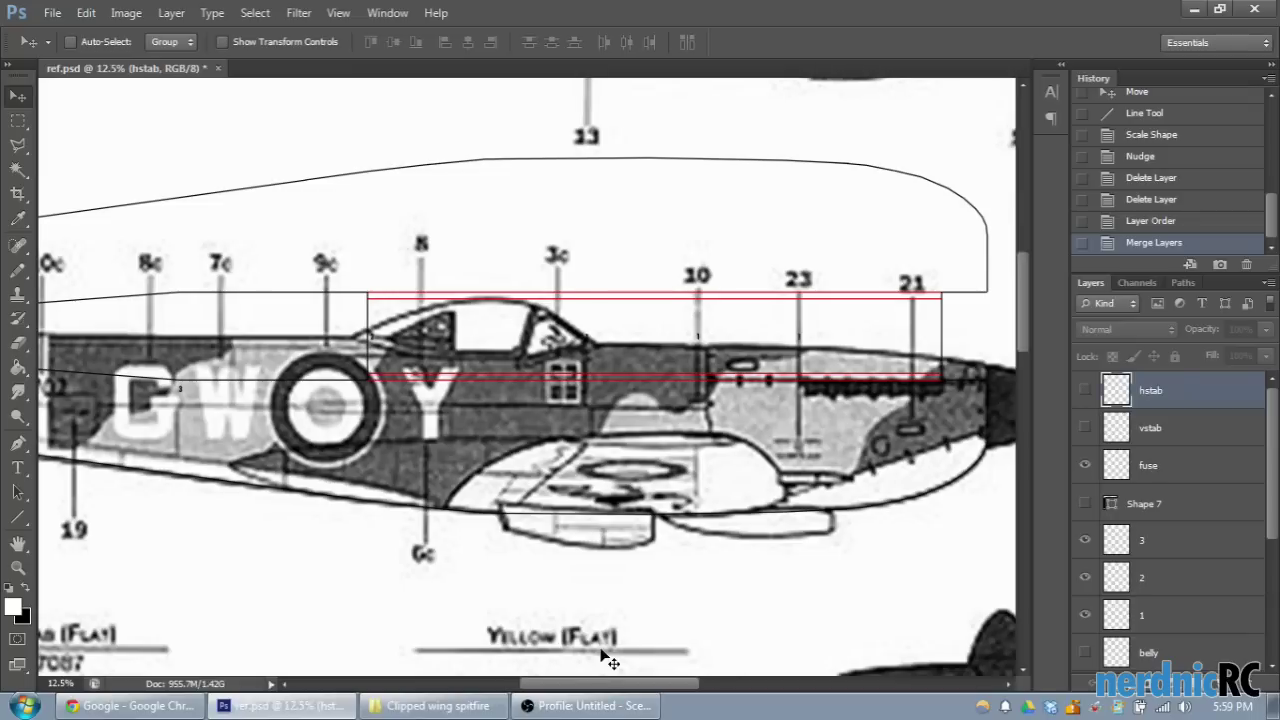
pyautogui.scroll(-1, 951, 545)
pyautogui.moveTo(595, 683)
pyautogui.mouseDown()
pyautogui.moveTo(578, 688)
pyautogui.moveTo(590, 703)
pyautogui.moveTo(592, 688)
pyautogui.mouseUp()
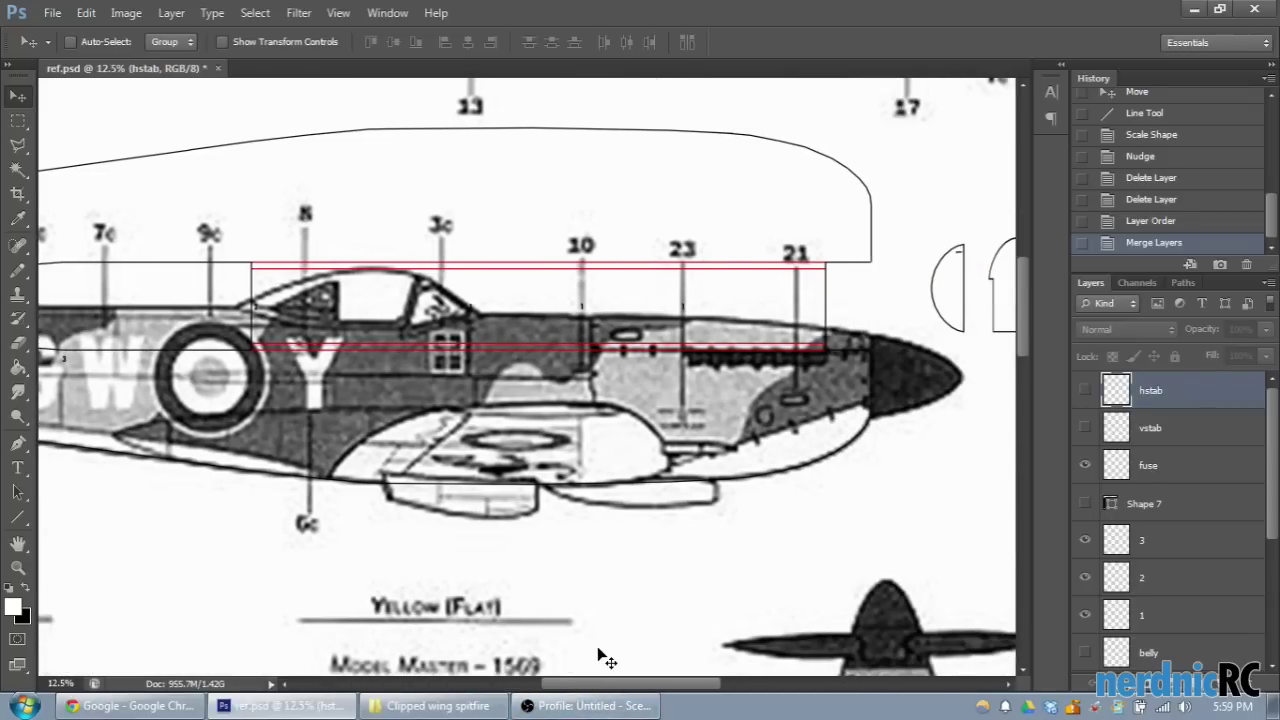
pyautogui.moveTo(612, 689); pyautogui.dragTo(588, 689)
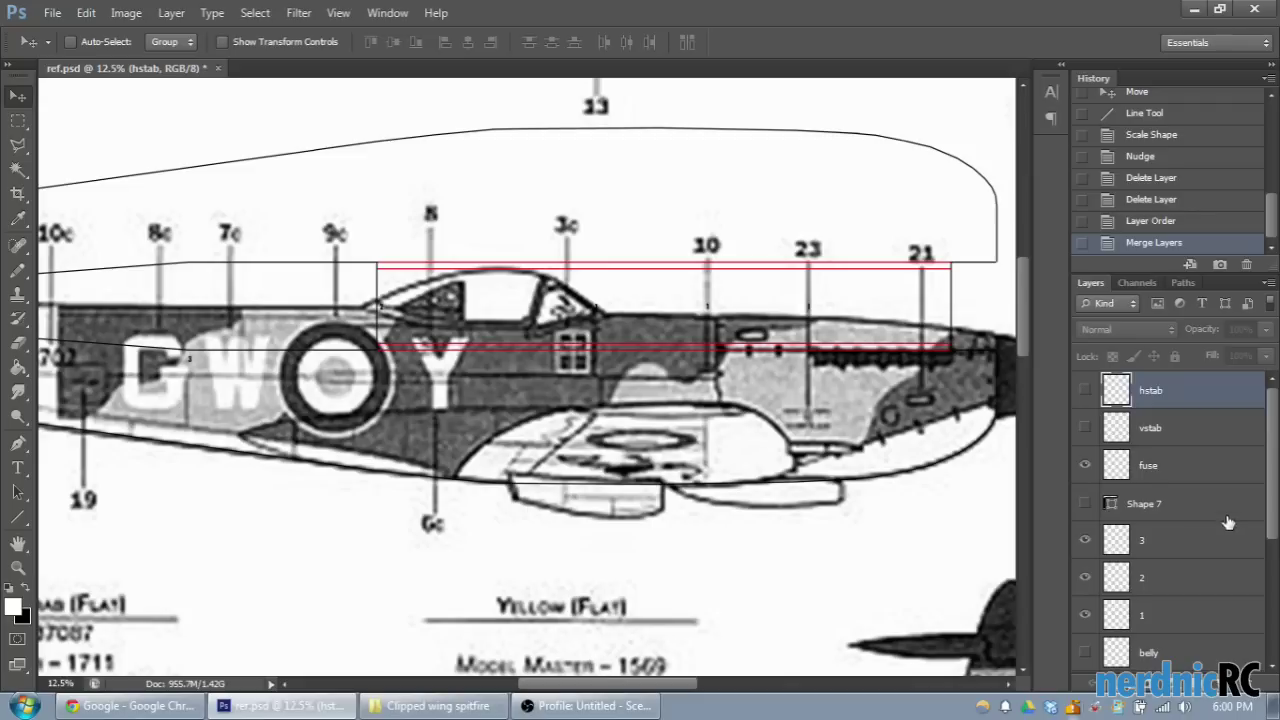
# Step: Show and select the chip fuse layer and move it from the top-view wing up onto the side-view fuselage
pyautogui.scroll(-3, 1209, 580)
pyautogui.click(1086, 579)
pyautogui.click(1196, 567)
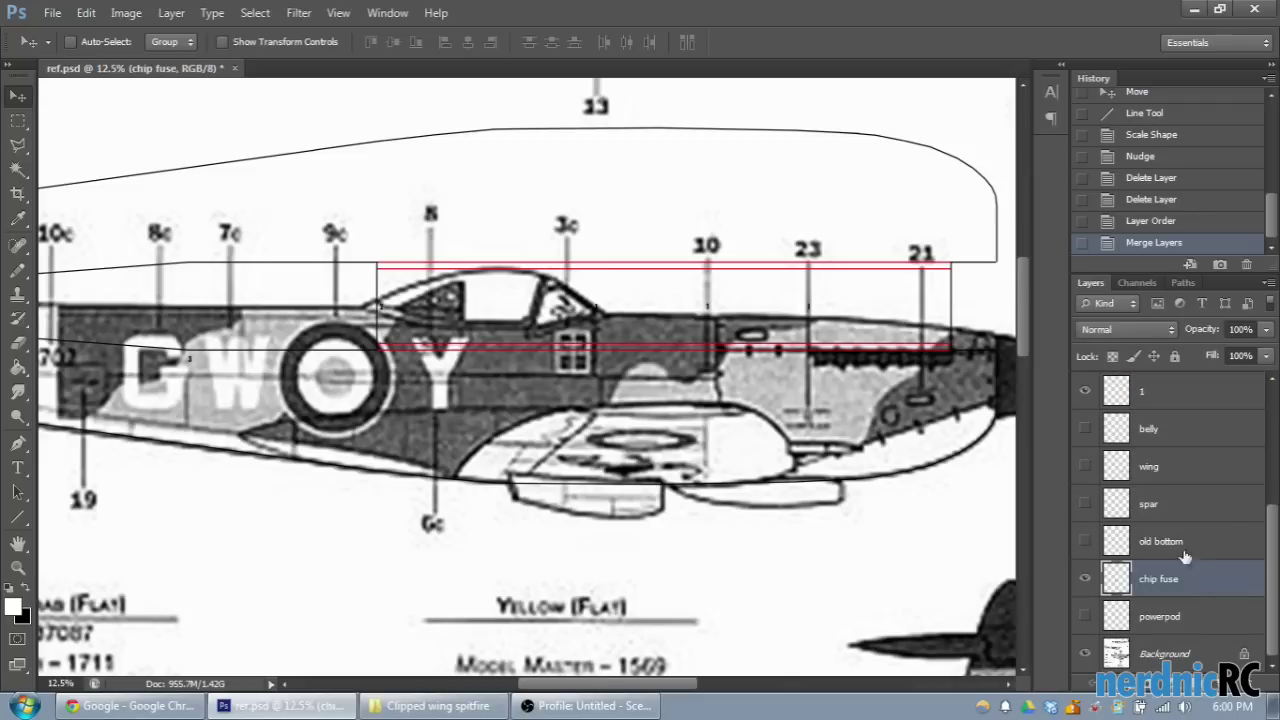
pyautogui.hotkey('ctrl', '-')
pyautogui.hotkey('ctrl', '-')
pyautogui.hotkey('ctrl', '-')
pyautogui.hotkey('ctrl', '-')
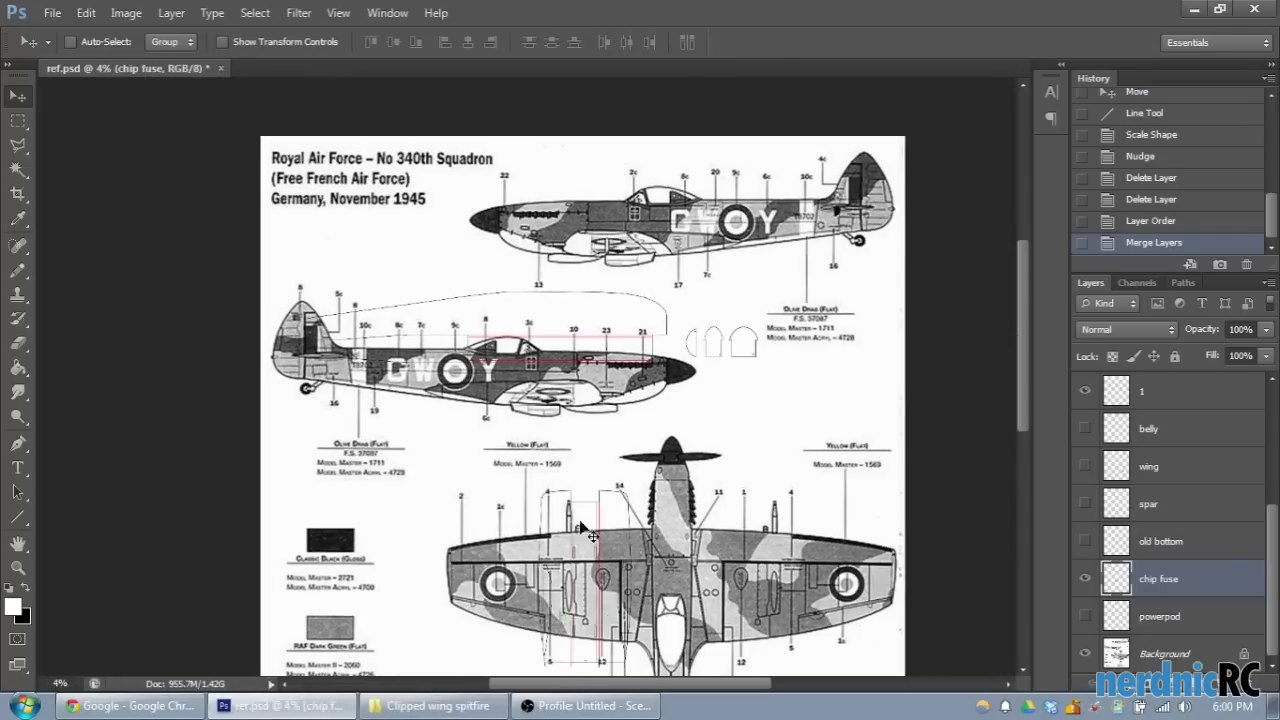
pyautogui.moveTo(620, 570); pyautogui.dragTo(578, 347)
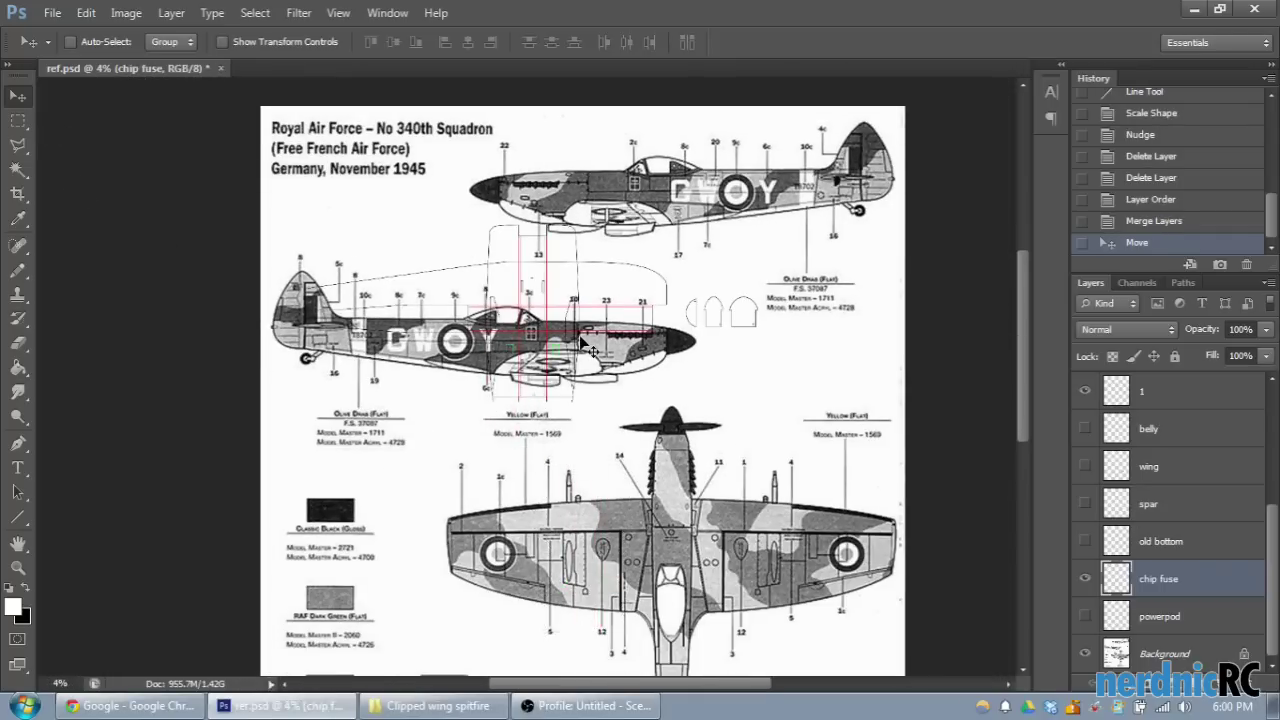
# Step: Shift the chip fuse layer slightly and rotate it 90 degrees clockwise so it runs along the side-view fuselage
pyautogui.hotkey('ctrl', '+')
pyautogui.hotkey('ctrl', '+')
pyautogui.hotkey('ctrl', '+')
pyautogui.hotkey('ctrl', '+')
pyautogui.hotkey('ctrl', '+')
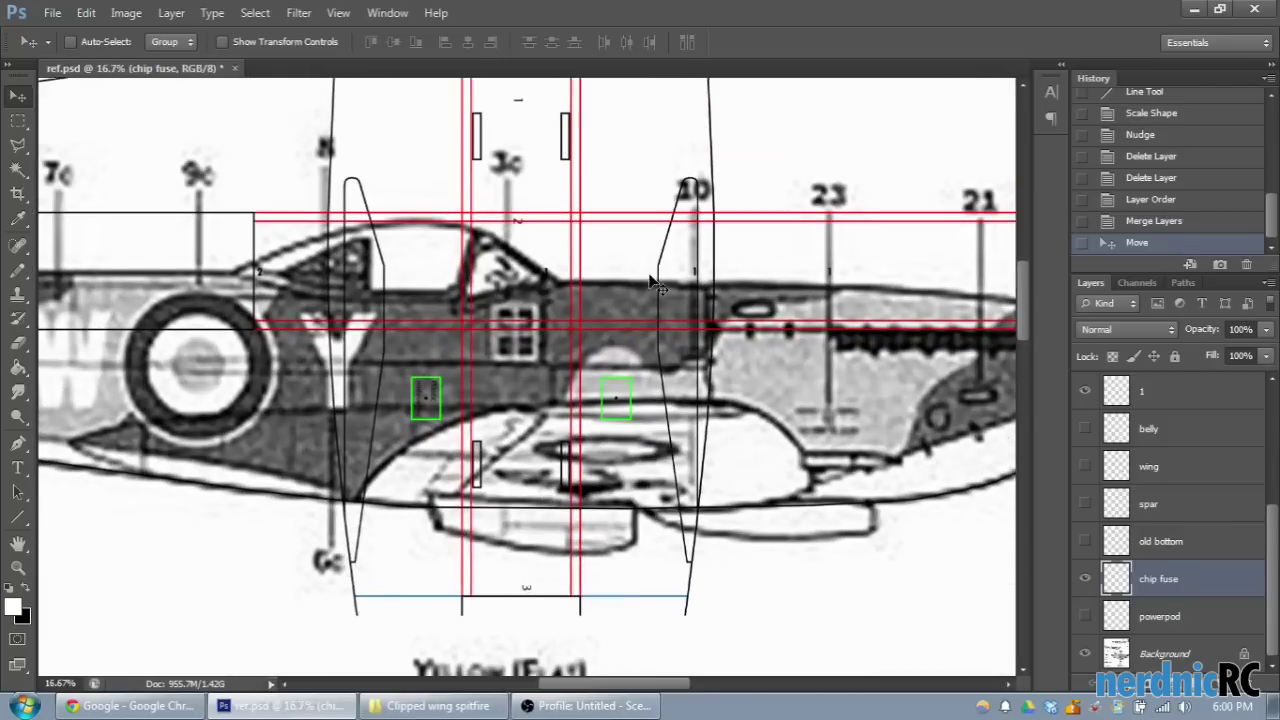
pyautogui.scroll(1, 655, 285)
pyautogui.moveTo(587, 262); pyautogui.dragTo(515, 235)
pyautogui.hotkey('ctrl', 't')
pyautogui.scroll(3, 797, 213)
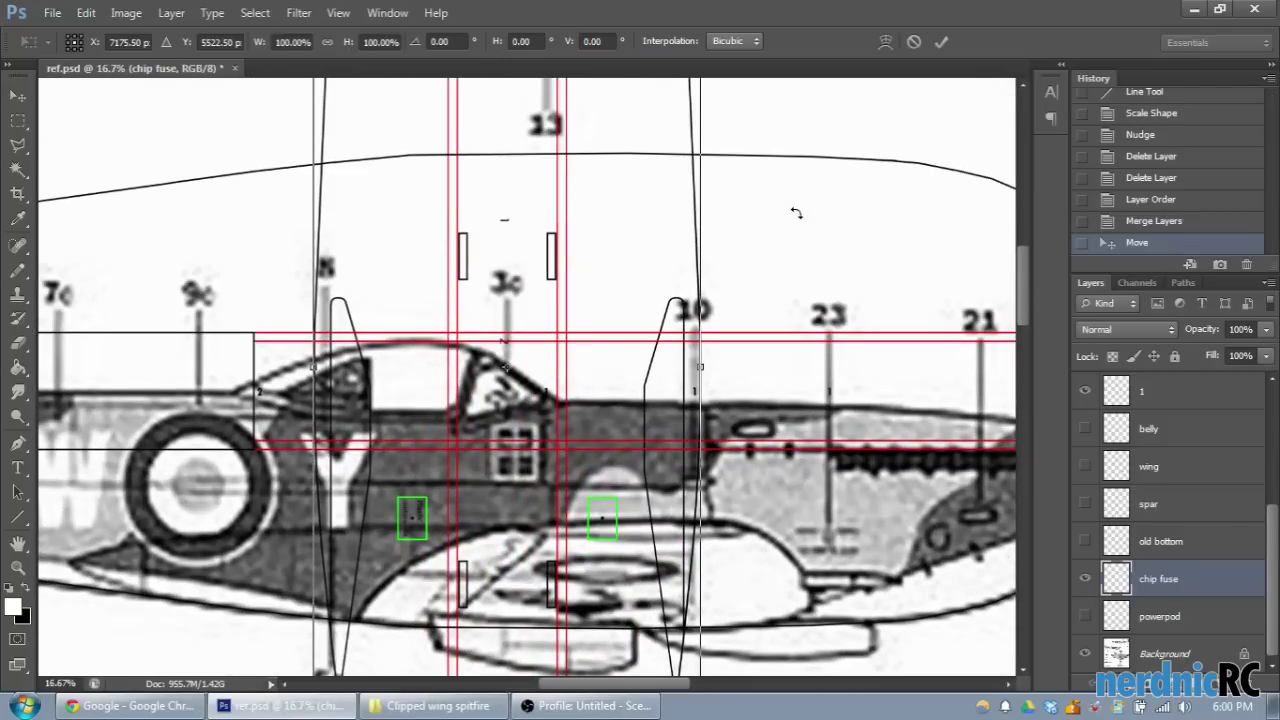
pyautogui.moveTo(815, 127); pyautogui.dragTo(888, 562)
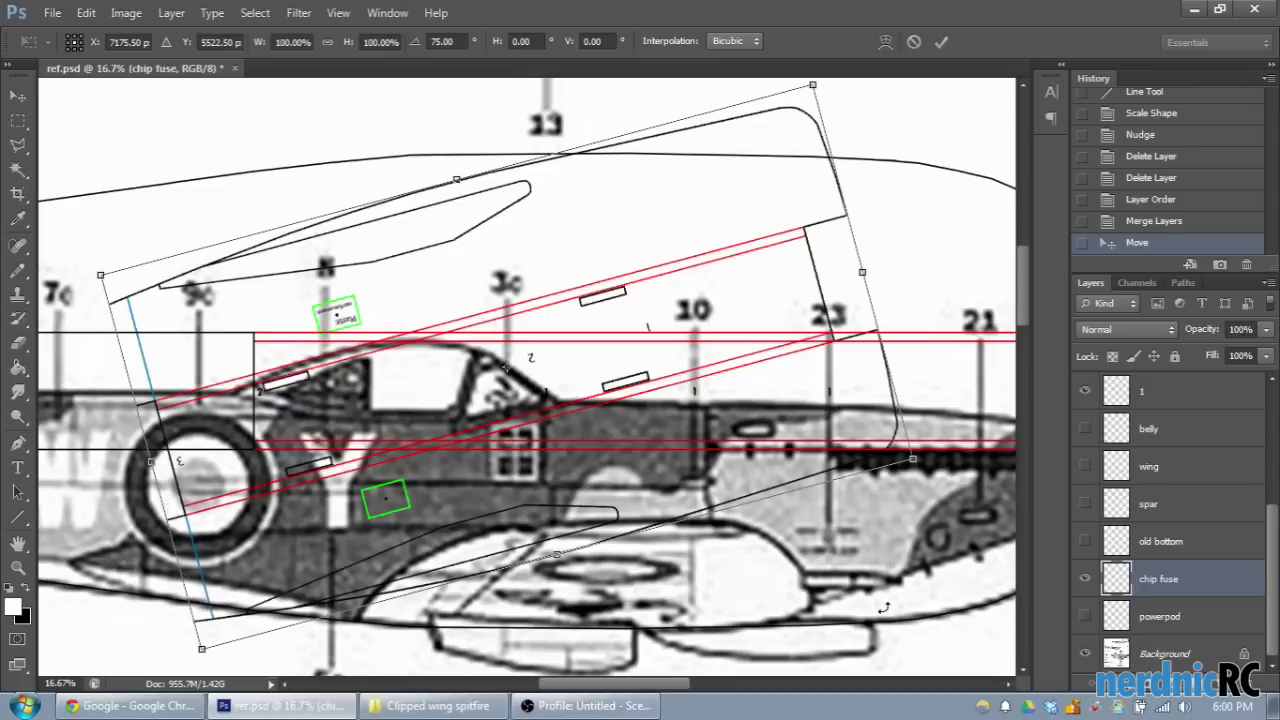
pyautogui.moveTo(850, 638); pyautogui.dragTo(818, 661)
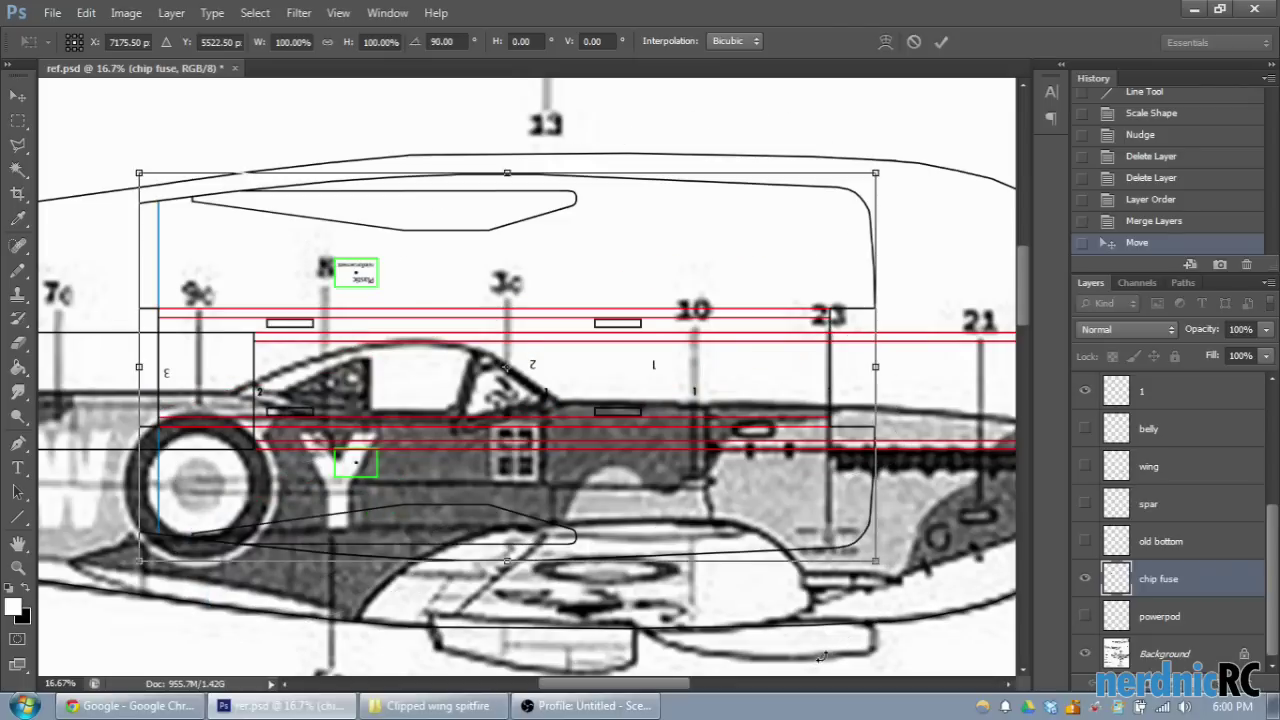
pyautogui.press('Return')
# Step: Move the chip fuse layer onto the fuse outline so their red fold lines overlap and their front ends line up
pyautogui.moveTo(420, 426)
pyautogui.mouseDown()
pyautogui.moveTo(425, 450)
pyautogui.moveTo(419, 439)
pyautogui.mouseUp()
pyautogui.hscroll(5, 624, 461)
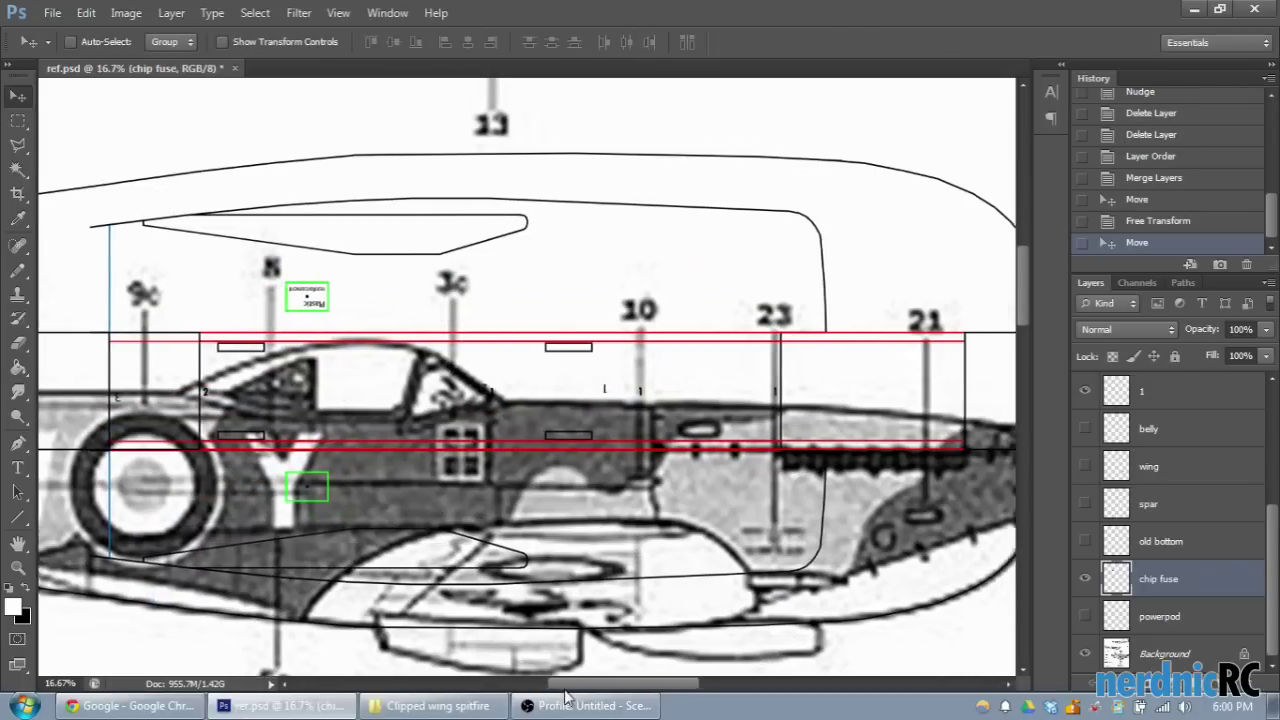
pyautogui.moveTo(535, 430); pyautogui.dragTo(621, 430)
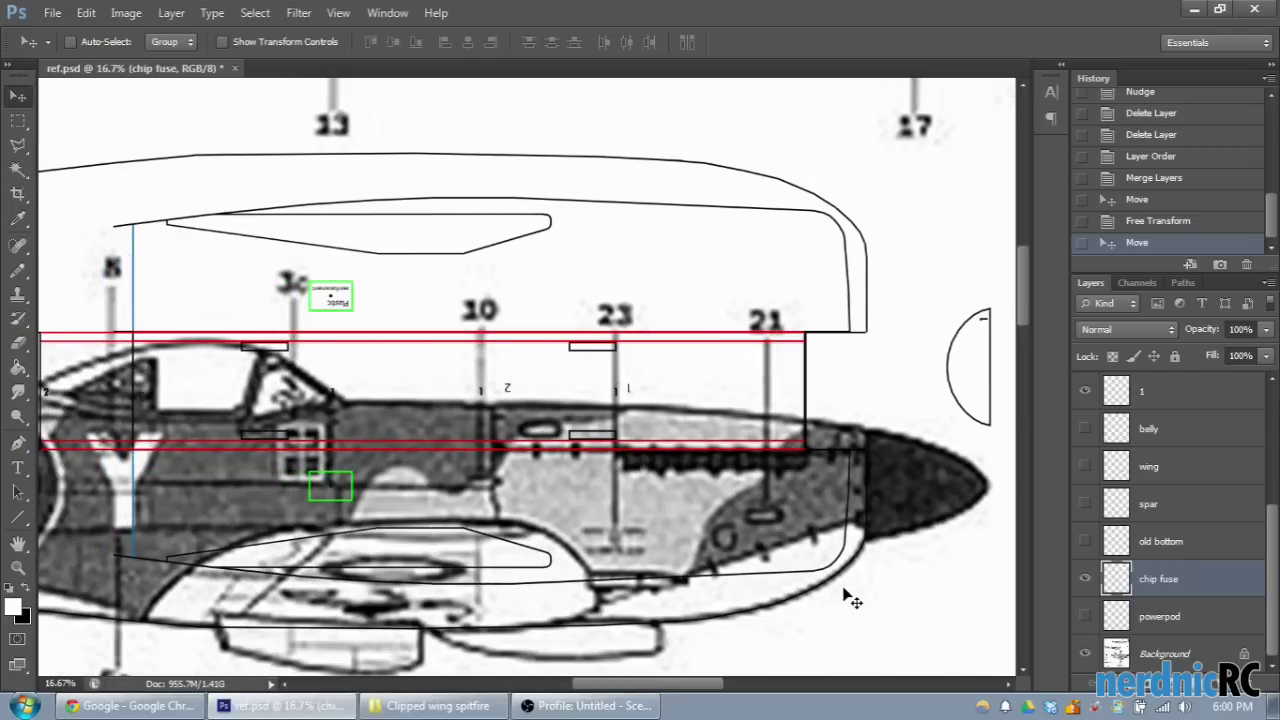
pyautogui.moveTo(700, 500)
pyautogui.mouseDown()
pyautogui.moveTo(654, 491)
pyautogui.moveTo(677, 368)
pyautogui.moveTo(697, 408)
pyautogui.moveTo(681, 410)
pyautogui.moveTo(667, 485)
pyautogui.moveTo(698, 498)
pyautogui.moveTo(688, 518)
pyautogui.moveTo(687, 499)
pyautogui.mouseUp()
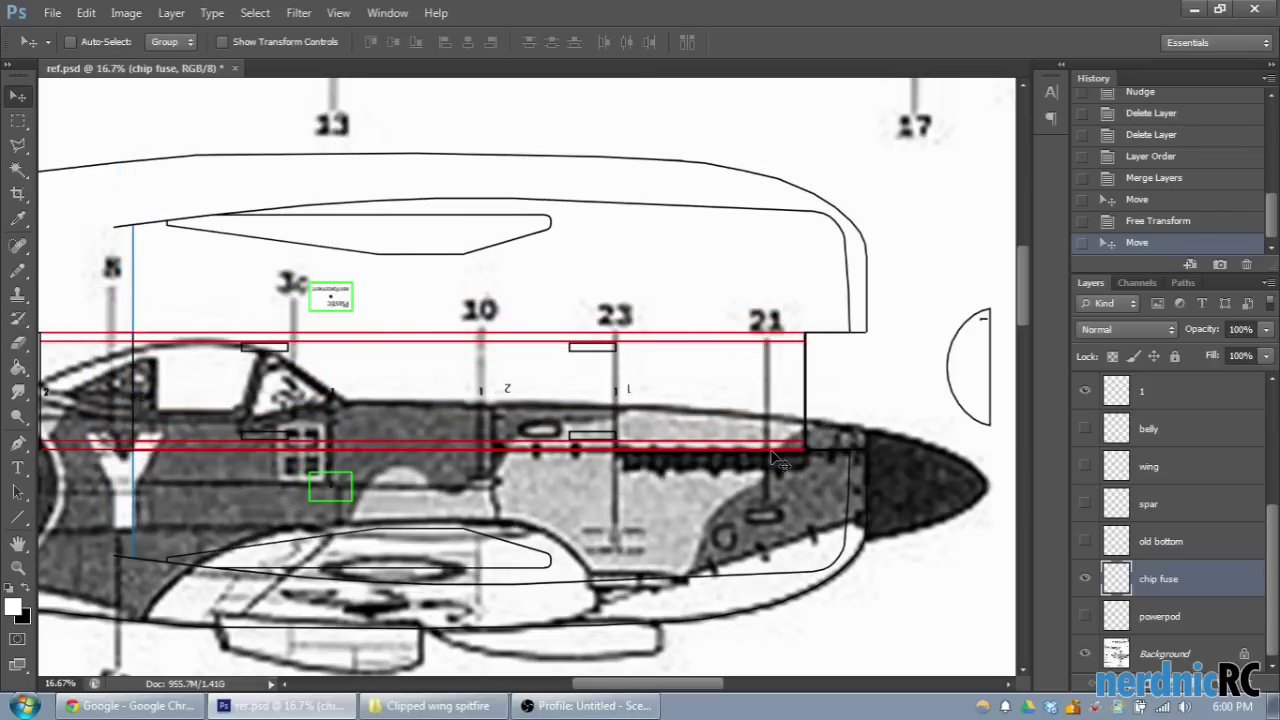
# Step: Nudge the chip fuse layer horizontally to fine-tune its alignment with the front end of the fuse outline
pyautogui.scroll(-1, 775, 458)
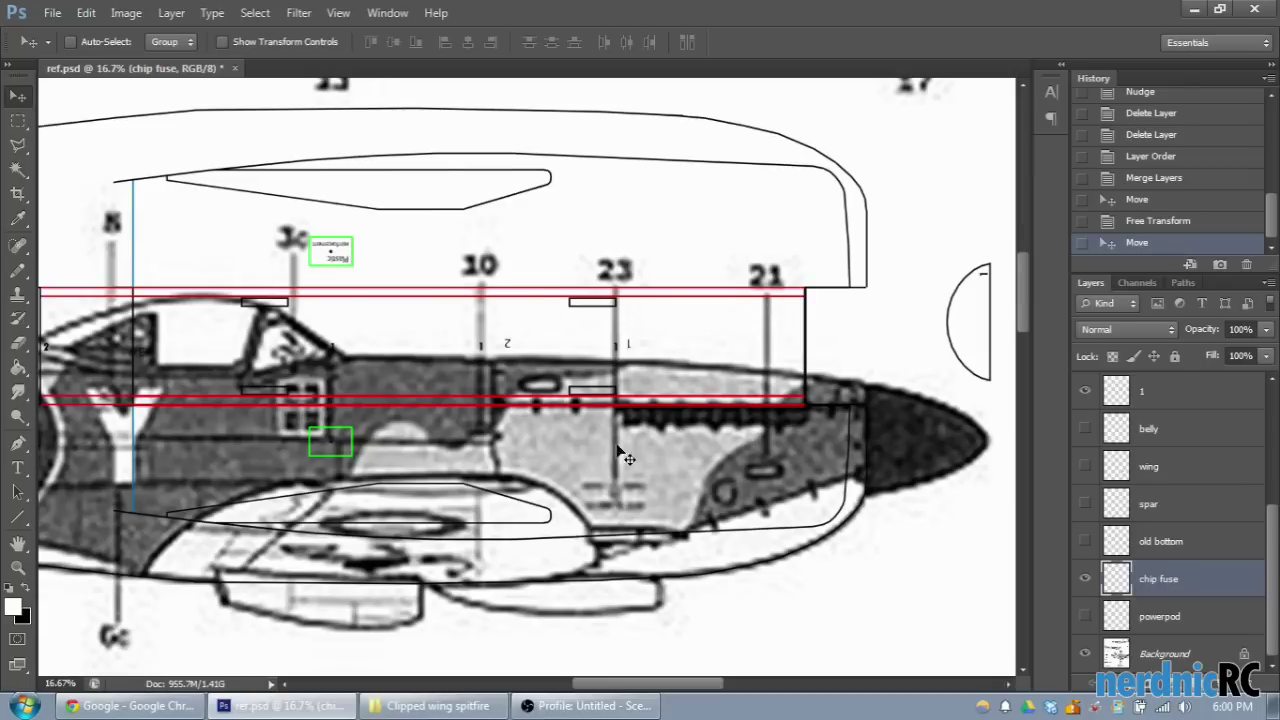
pyautogui.moveTo(698, 685); pyautogui.dragTo(685, 686)
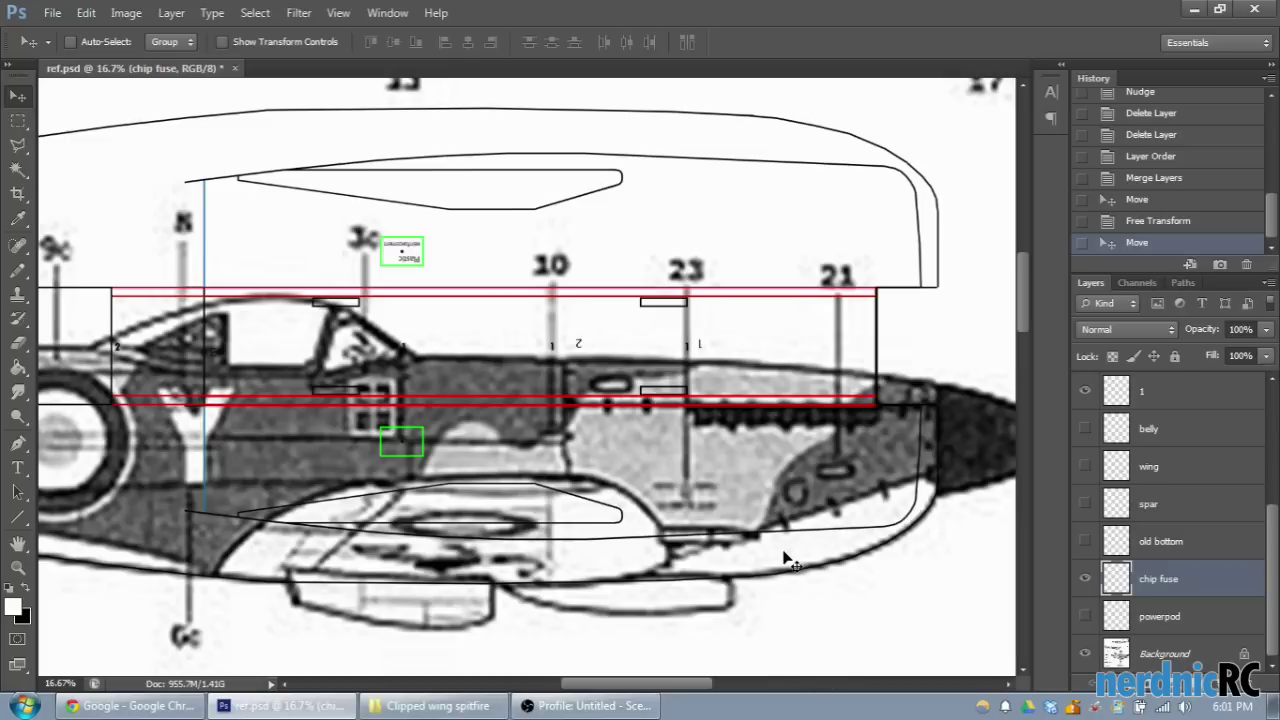
pyautogui.hotkey('ctrl', '+')
pyautogui.hotkey('ctrl', '+')
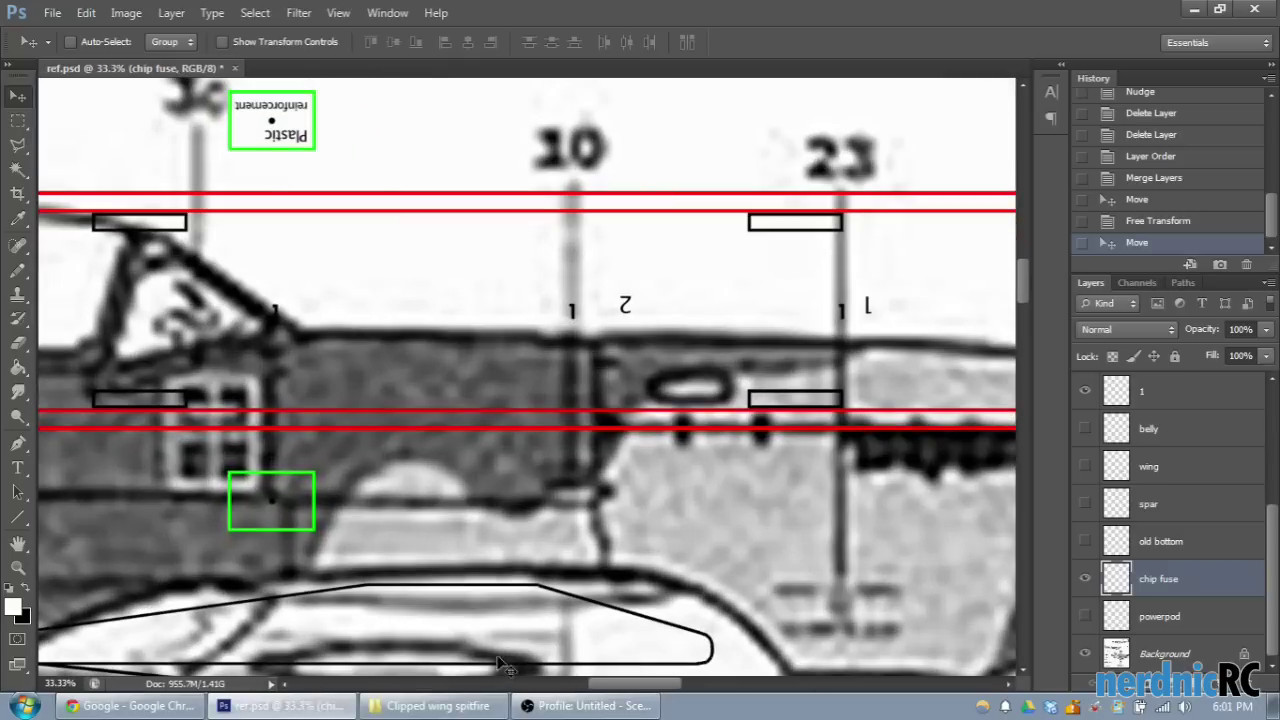
pyautogui.moveTo(600, 684); pyautogui.dragTo(645, 700)
pyautogui.press('Right')
pyautogui.press('Right')
pyautogui.press('Right')
pyautogui.press('Right')
pyautogui.press('Right')
pyautogui.press('Right')
pyautogui.press('Right')
pyautogui.press('Right')
pyautogui.press('Right')
pyautogui.press('Right')
pyautogui.press('Right')
pyautogui.press('Right')
pyautogui.press('Left')
pyautogui.press('Left')
pyautogui.press('Left')
pyautogui.press('Left')
pyautogui.press('Left')
pyautogui.press('Left')
pyautogui.press('Left')
pyautogui.press('Left')
pyautogui.press('Left')
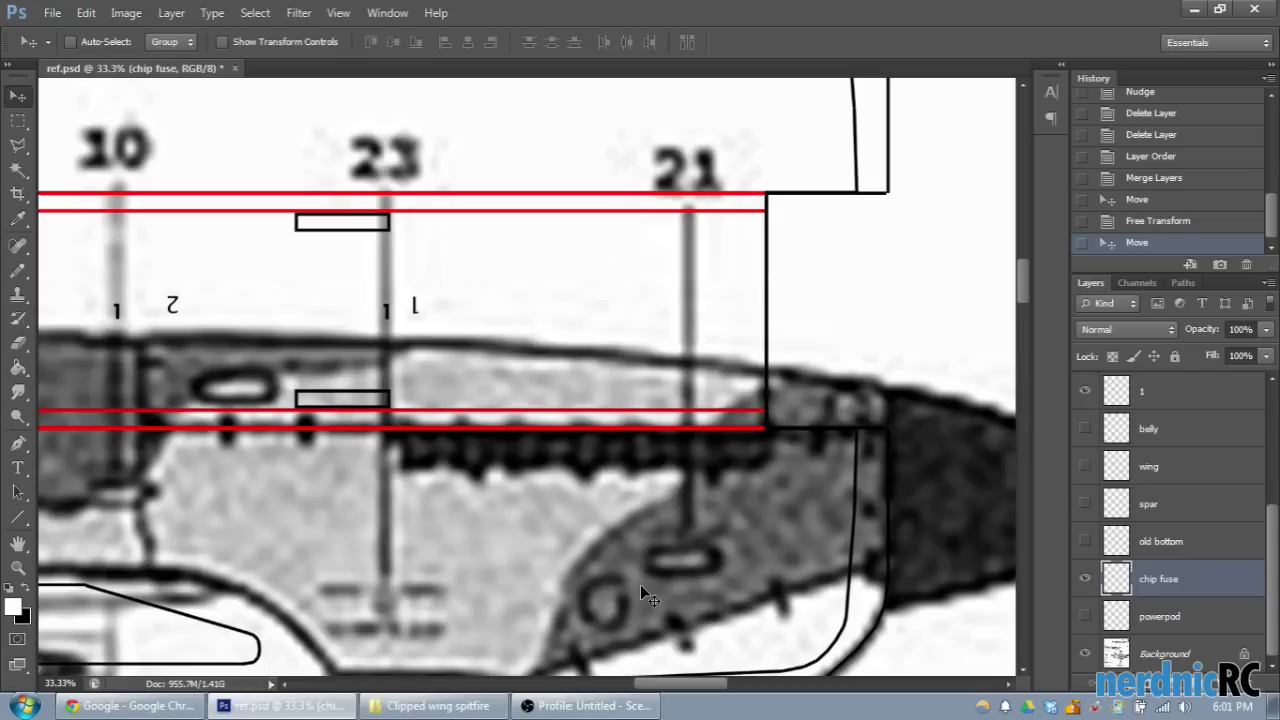
# Step: Compare the chip fuse template's slots, former marks, nose and rear end with those of the fuse outline
pyautogui.scroll(1, 765, 225)
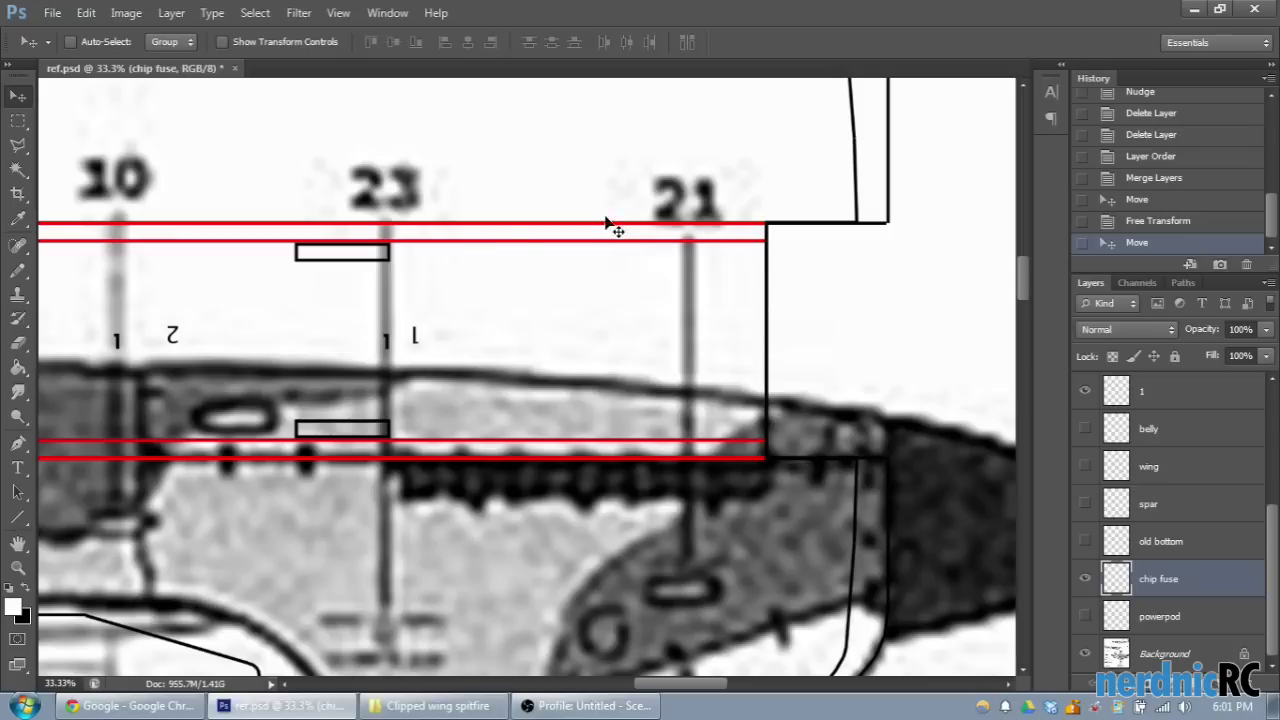
pyautogui.hscroll(-5, 577, 410)
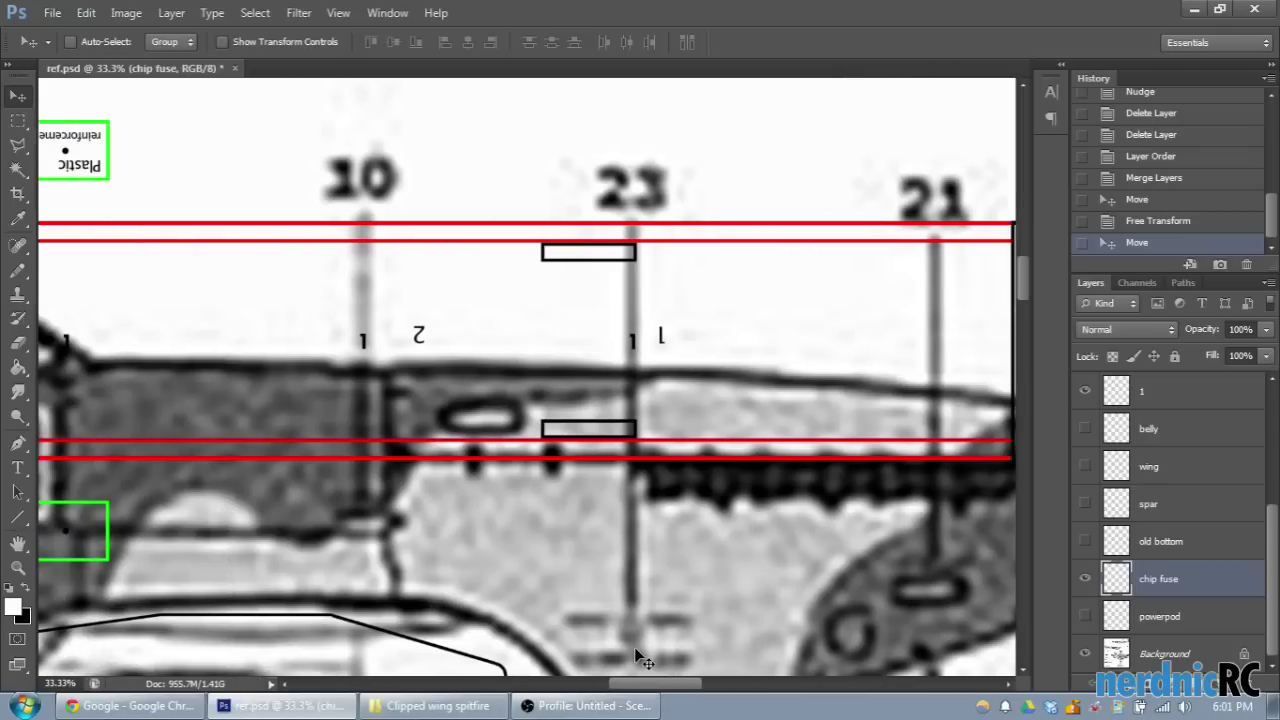
pyautogui.scroll(1, 577, 410)
pyautogui.scroll(-1, 659, 411)
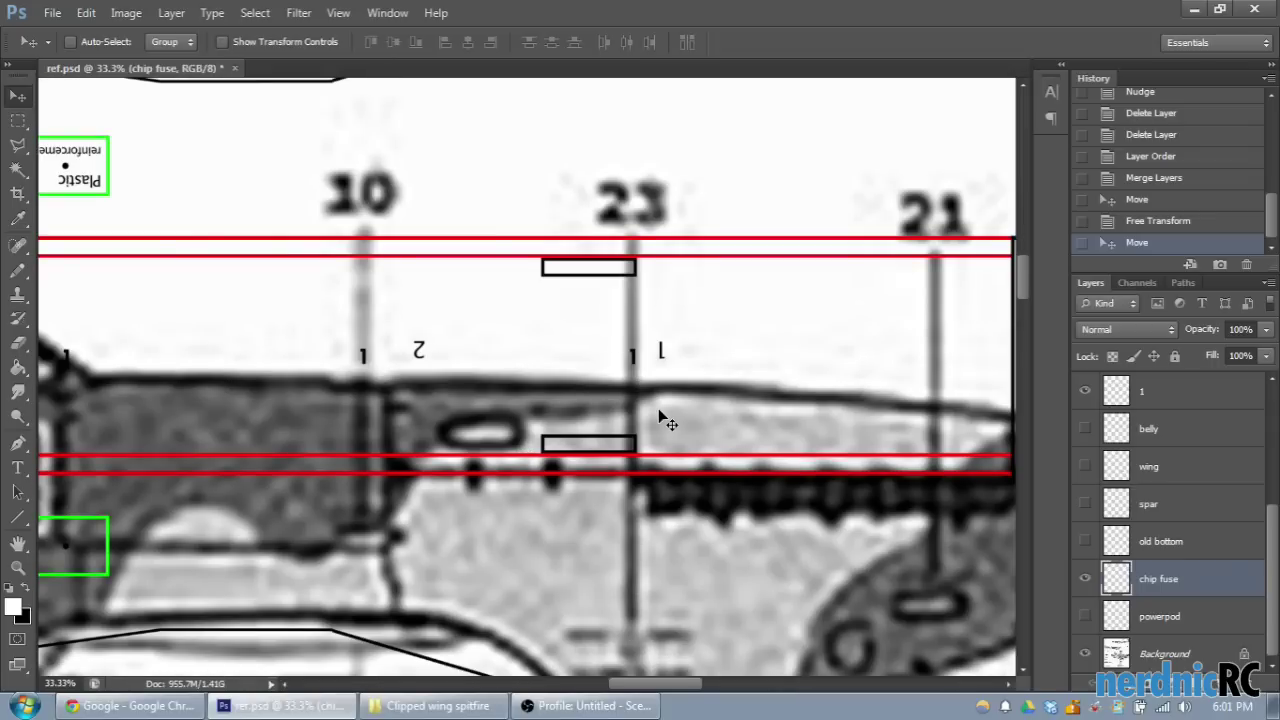
pyautogui.scroll(-1, 658, 410)
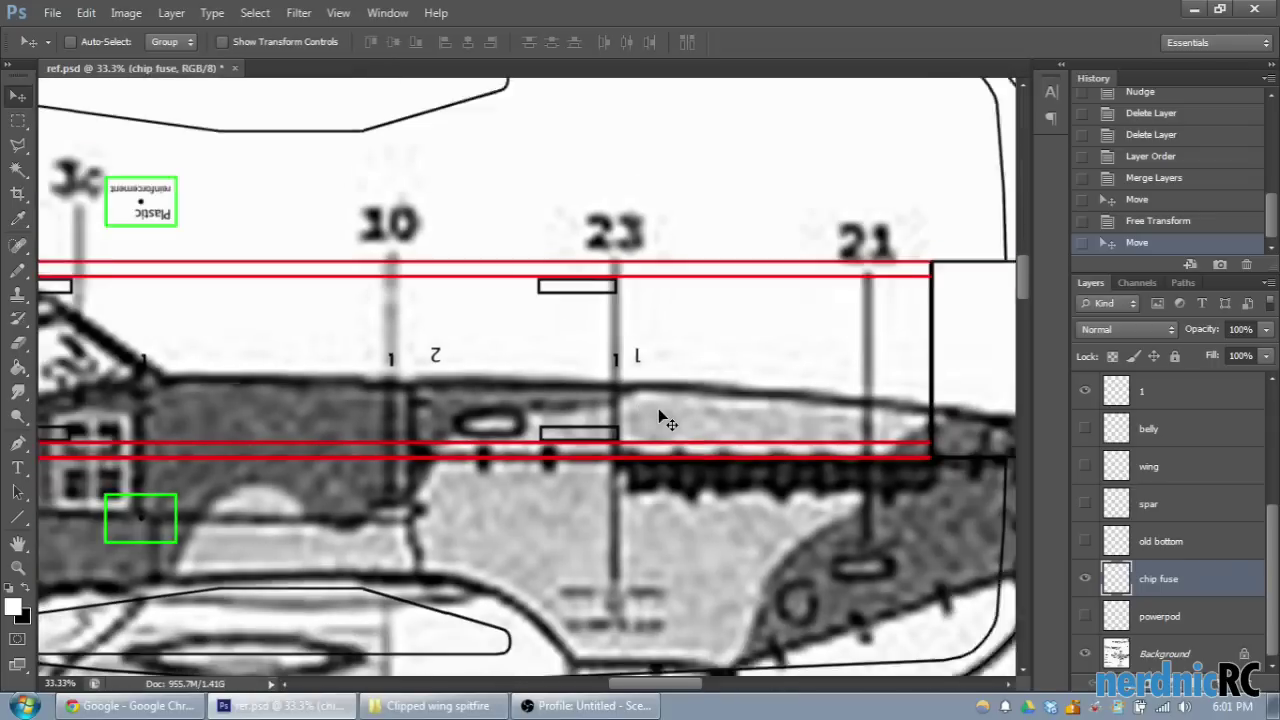
pyautogui.scroll(2, 658, 410)
pyautogui.moveTo(668, 684); pyautogui.dragTo(697, 688)
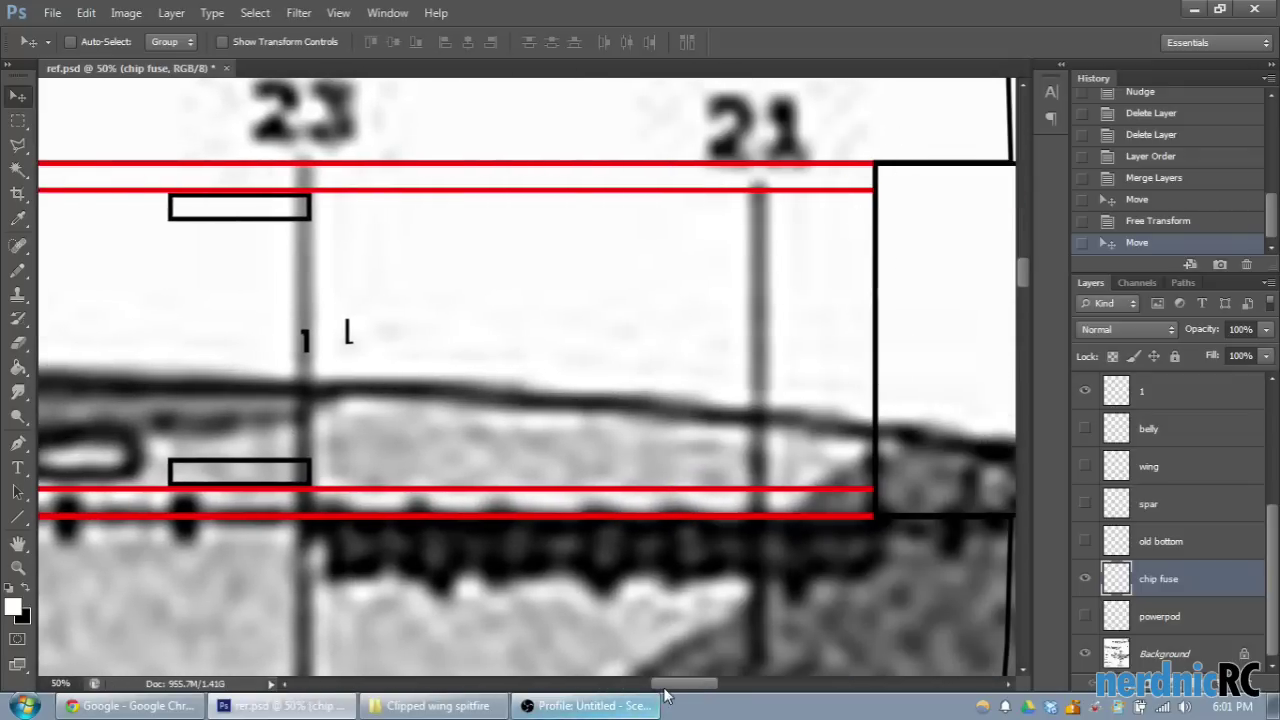
pyautogui.moveTo(666, 688); pyautogui.dragTo(681, 688)
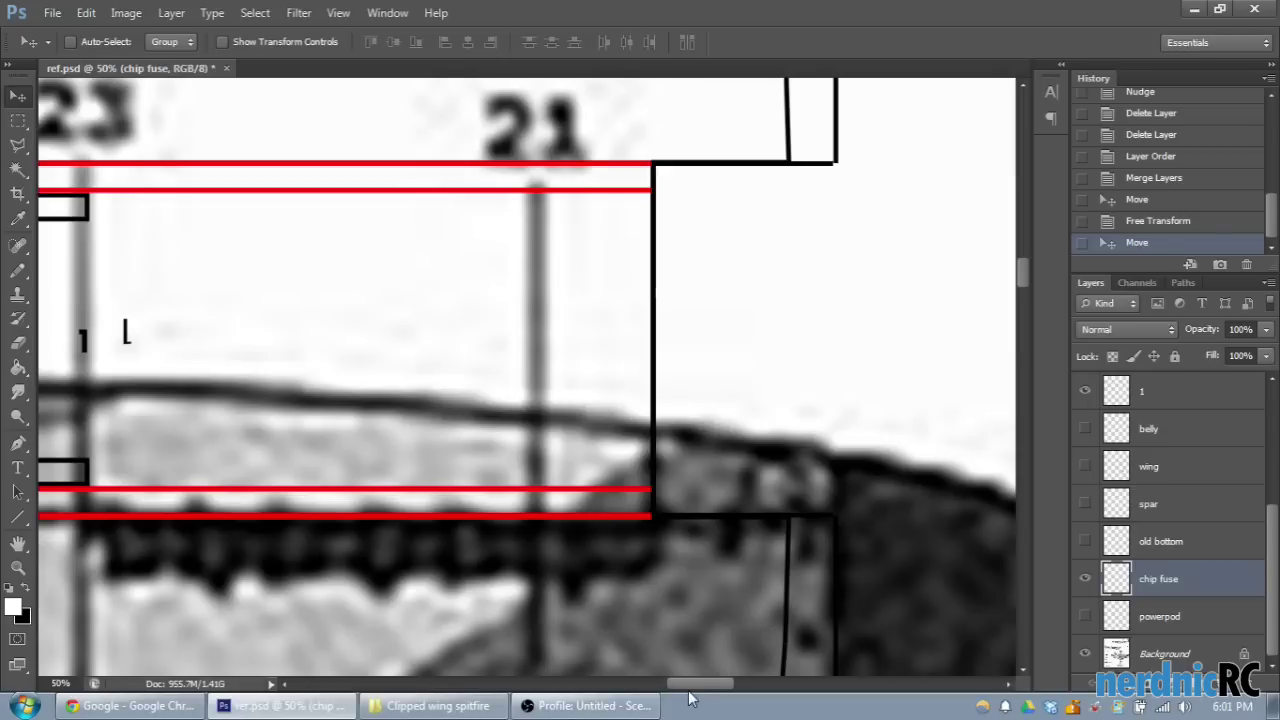
pyautogui.moveTo(702, 686); pyautogui.dragTo(567, 688)
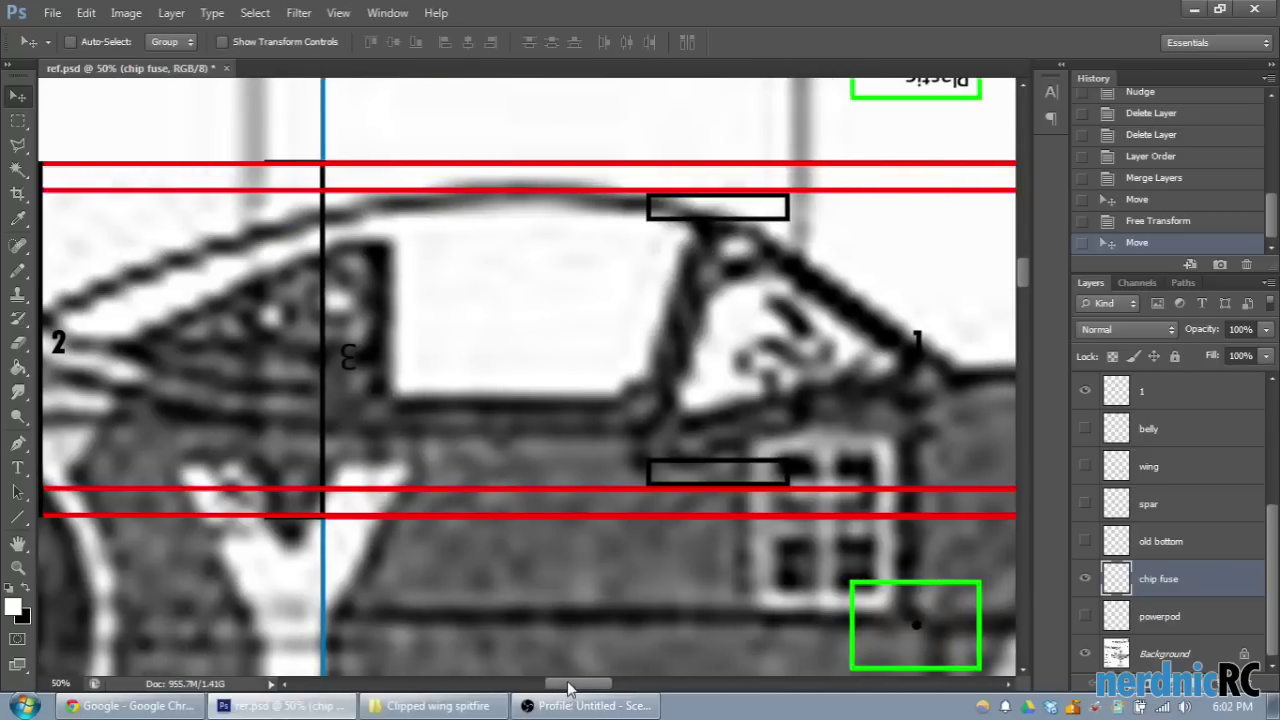
pyautogui.scroll(-2, 566, 603)
pyautogui.scroll(-1, 590, 581)
pyautogui.scroll(-1, 595, 592)
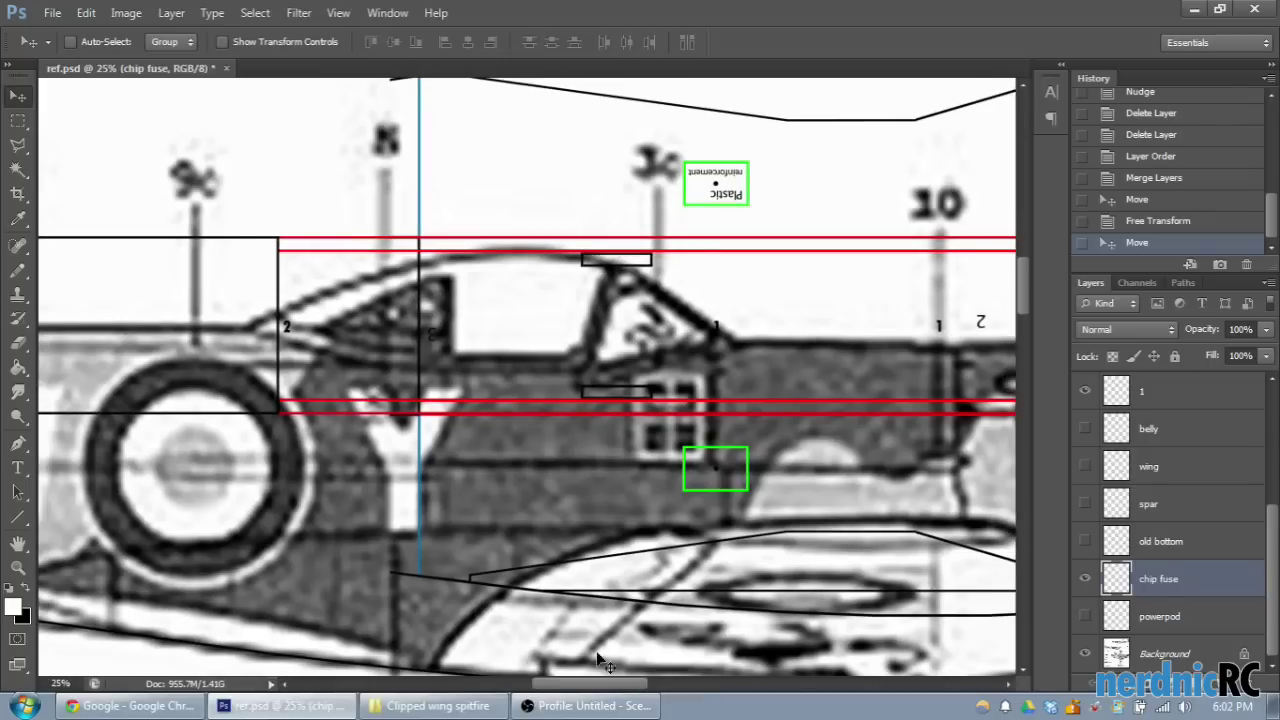
# Step: Set the Eraser to 67 px and erase the rear part of the upper wing cutout and side outline on the chip fuse layer
pyautogui.click(18, 345)
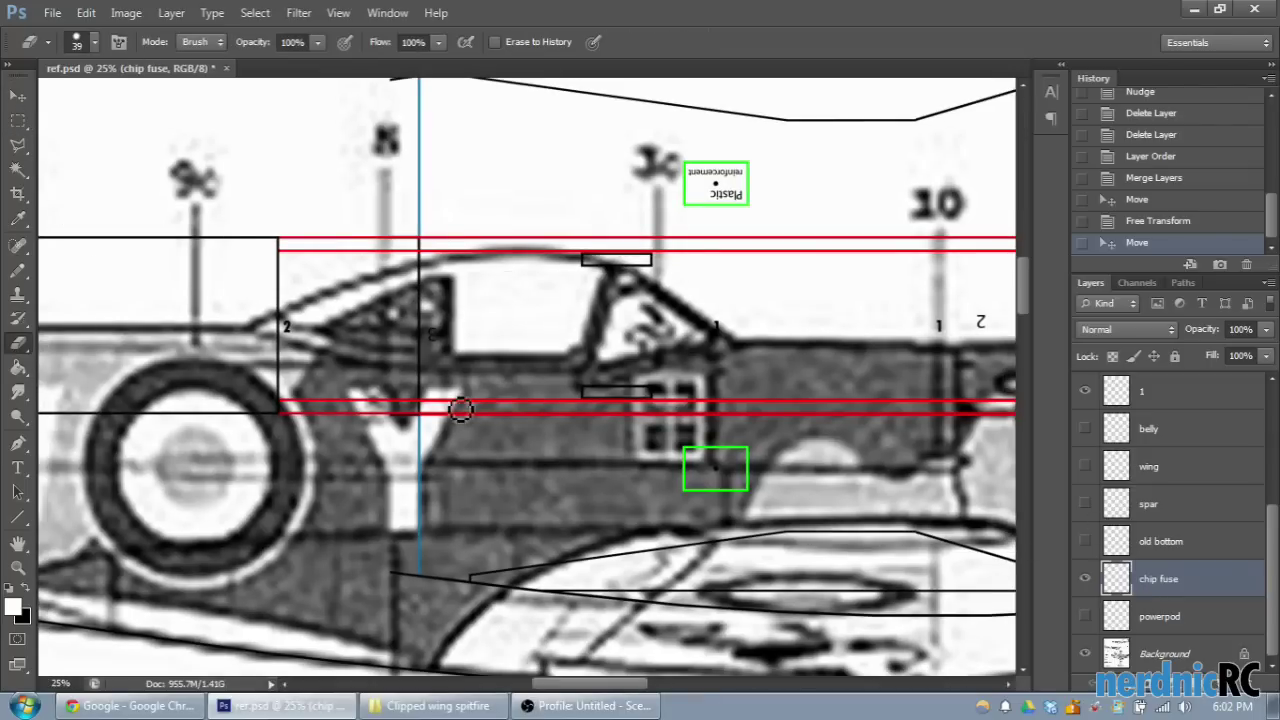
pyautogui.hotkey('ctrl', '-')
pyautogui.rightClick(439, 288)
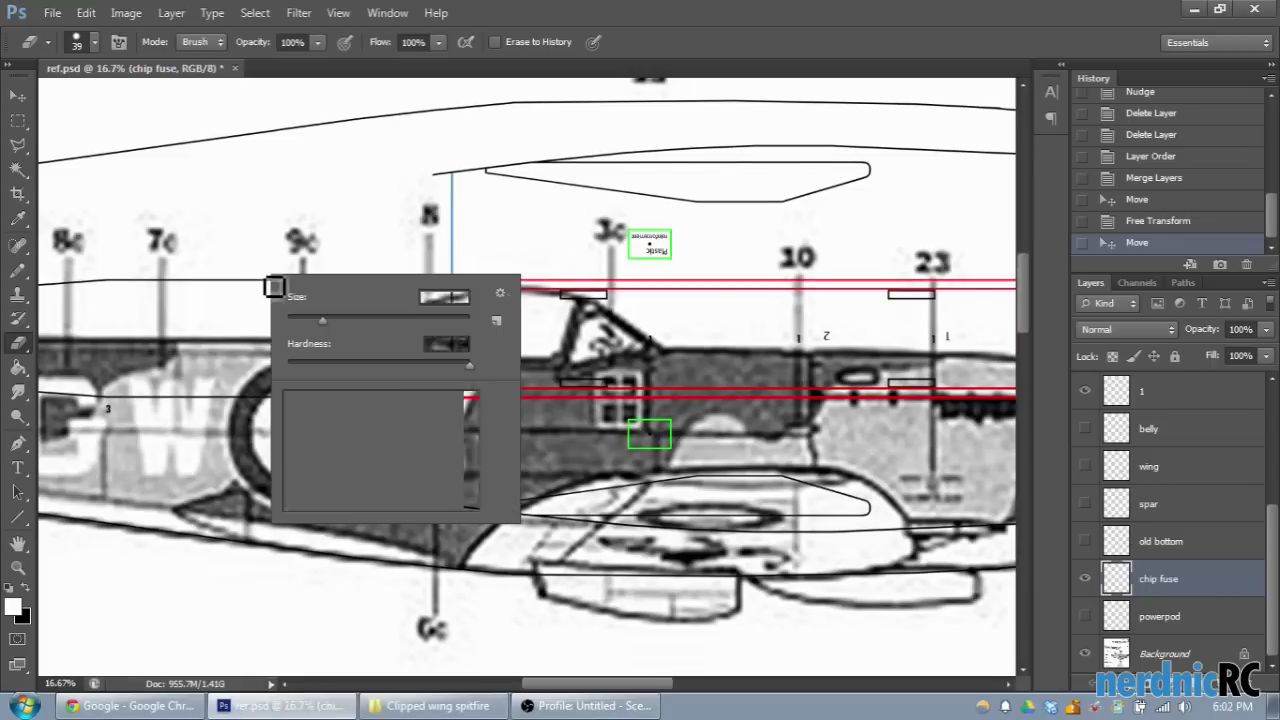
pyautogui.write('67')
pyautogui.press('Return')
pyautogui.moveTo(511, 161)
pyautogui.mouseDown()
pyautogui.moveTo(598, 163)
pyautogui.moveTo(571, 189)
pyautogui.mouseUp()
# Step: Enlarge the eraser to 101 px and remove the rest of the chip fuse's wing cutout and outline above the fuselage
pyautogui.rightClick(662, 244)
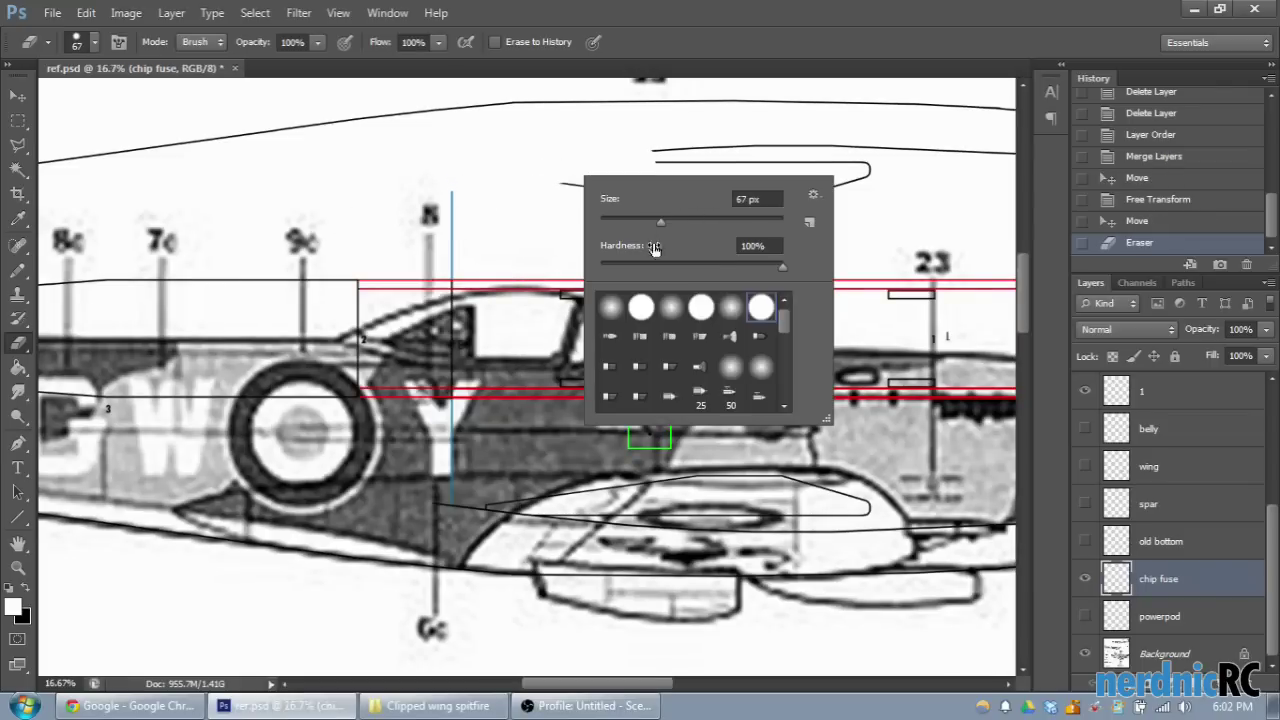
pyautogui.press('Return')
pyautogui.moveTo(658, 148)
pyautogui.mouseDown()
pyautogui.moveTo(770, 158)
pyautogui.moveTo(843, 190)
pyautogui.moveTo(863, 171)
pyautogui.moveTo(738, 212)
pyautogui.moveTo(557, 180)
pyautogui.moveTo(932, 152)
pyautogui.mouseUp()
pyautogui.moveTo(421, 201); pyautogui.dragTo(594, 251)
pyautogui.click(655, 249)
# Step: Erase the chip fuse's blue vertical line and the rear part of its lower wing cutout and side outline
pyautogui.hotkey('ctrl', '+')
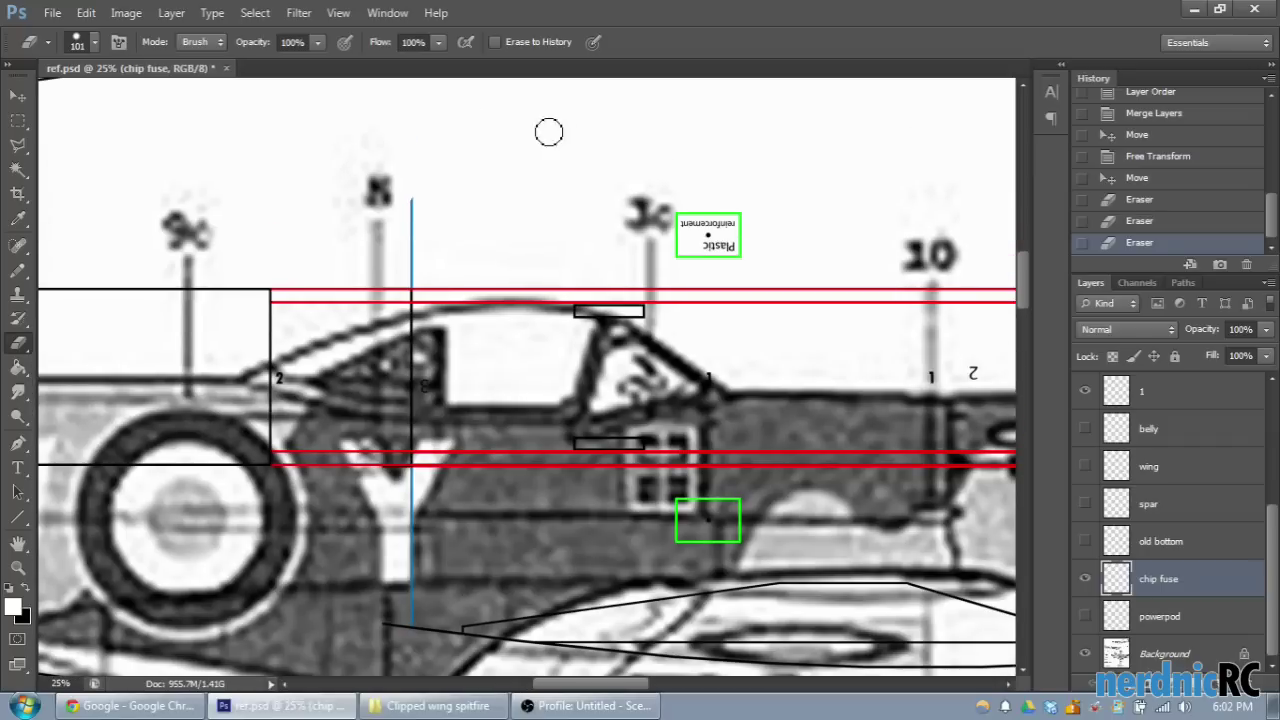
pyautogui.moveTo(410, 202)
pyautogui.mouseDown()
pyautogui.moveTo(396, 292)
pyautogui.moveTo(417, 294)
pyautogui.moveTo(421, 248)
pyautogui.moveTo(415, 372)
pyautogui.moveTo(446, 378)
pyautogui.moveTo(422, 410)
pyautogui.moveTo(414, 398)
pyautogui.moveTo(408, 455)
pyautogui.moveTo(426, 465)
pyautogui.moveTo(404, 412)
pyautogui.moveTo(392, 455)
pyautogui.moveTo(410, 378)
pyautogui.moveTo(395, 336)
pyautogui.moveTo(409, 352)
pyautogui.moveTo(406, 491)
pyautogui.moveTo(489, 491)
pyautogui.moveTo(496, 514)
pyautogui.moveTo(531, 529)
pyautogui.moveTo(623, 547)
pyautogui.moveTo(676, 538)
pyautogui.moveTo(606, 496)
pyautogui.moveTo(546, 497)
pyautogui.moveTo(843, 463)
pyautogui.mouseUp()
pyautogui.scroll(-3, 405, 428)
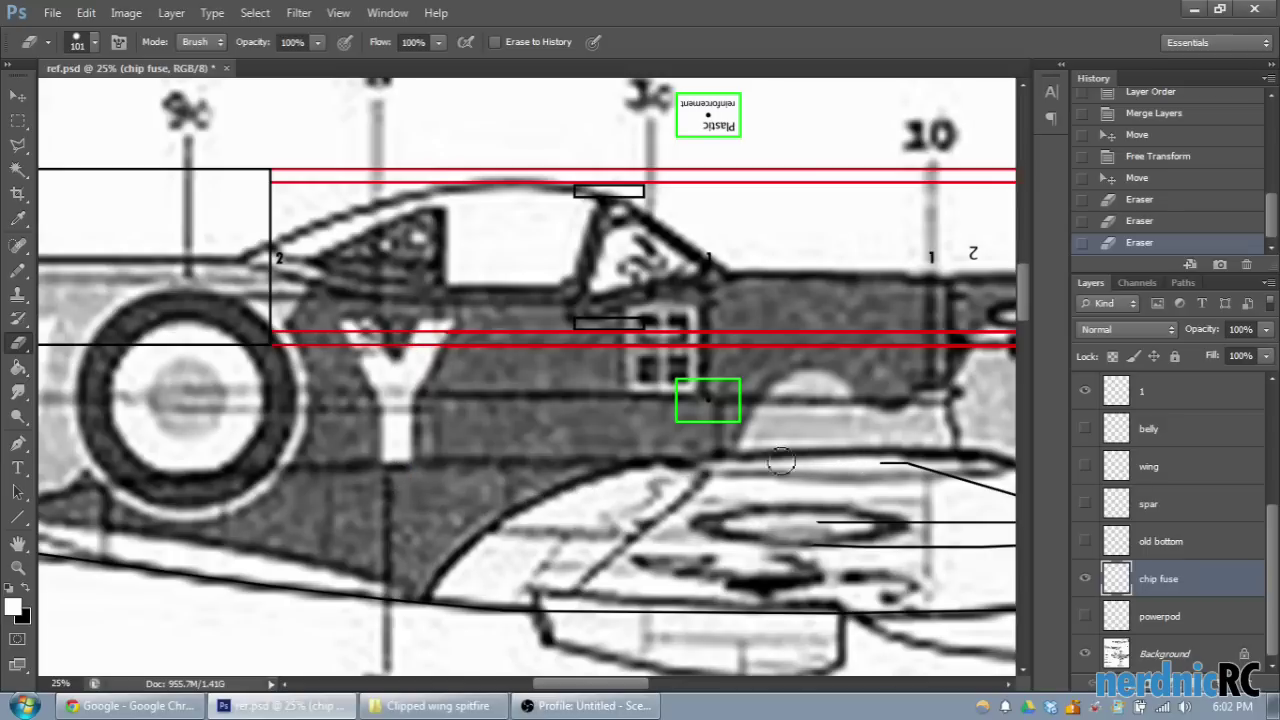
# Step: Try erasing across the rear end of the lower slot near the cockpit, and undo that stroke
pyautogui.moveTo(532, 328)
pyautogui.mouseDown()
pyautogui.moveTo(590, 320)
pyautogui.moveTo(573, 338)
pyautogui.mouseUp()
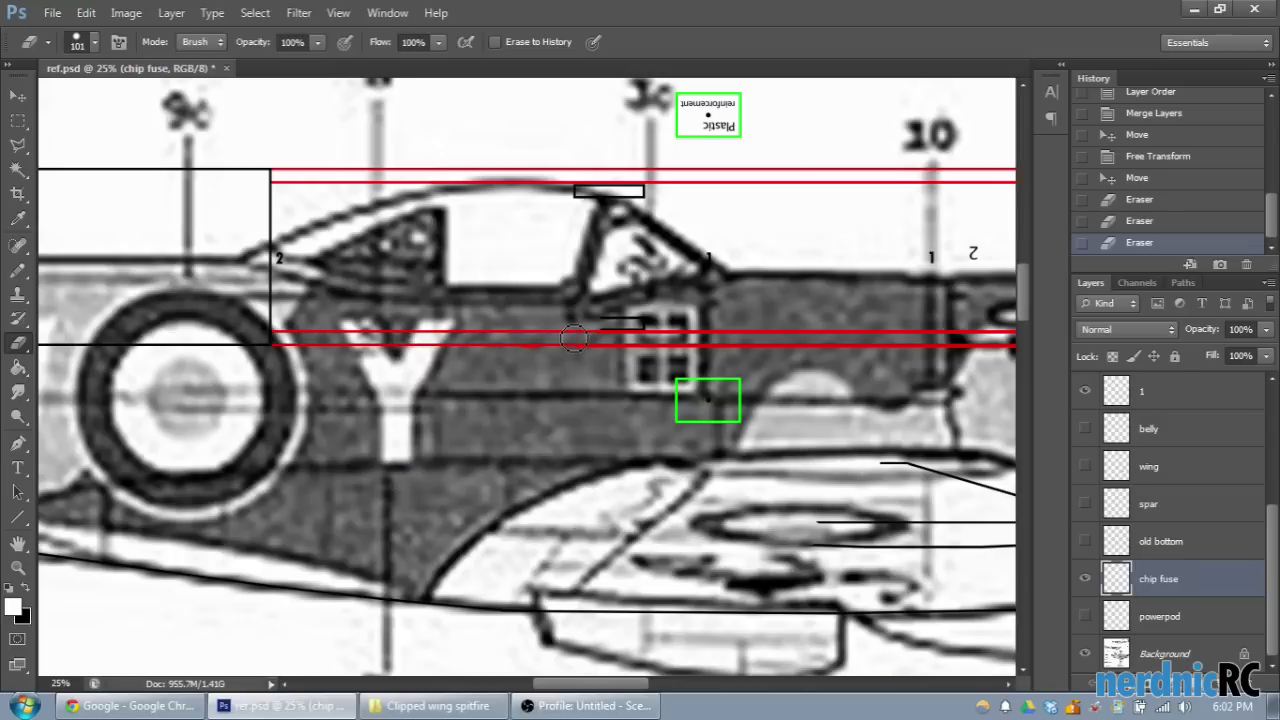
pyautogui.scroll(-2, 1152, 230)
pyautogui.click(1150, 221)
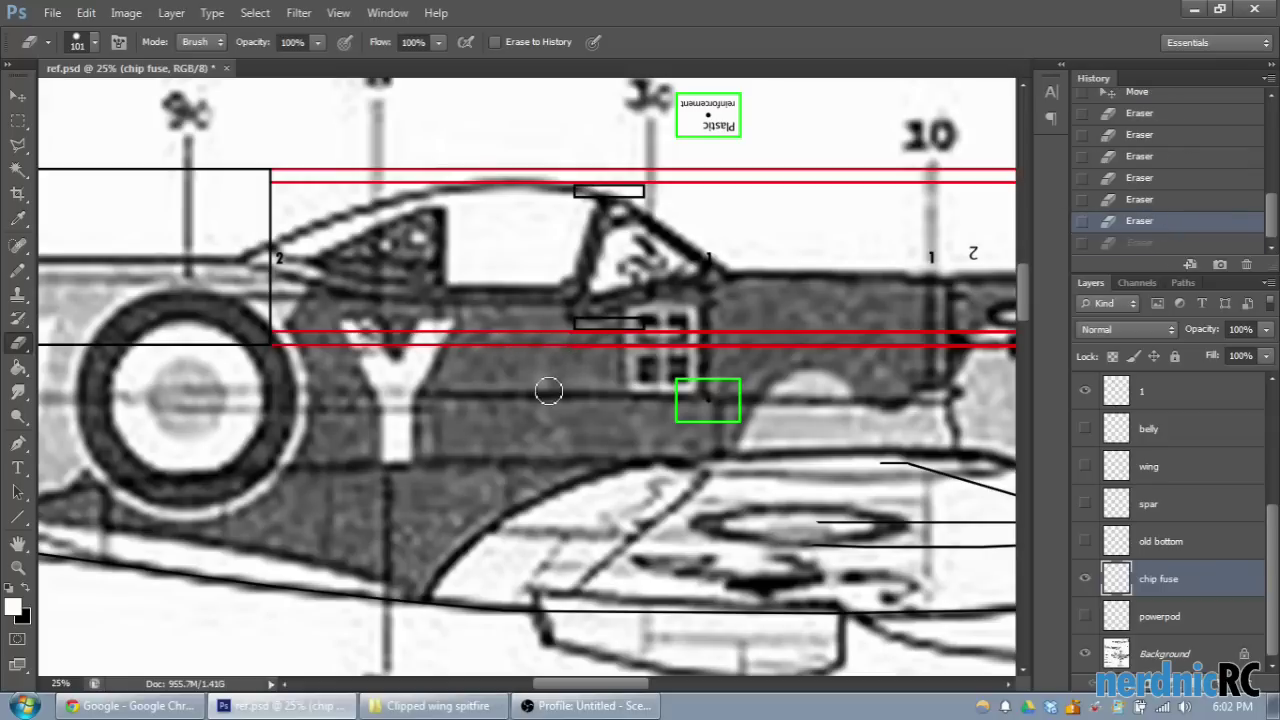
pyautogui.hotkey('ctrl', 'z')
# Step: Erase the remaining lower wing cutout and outline segments, plus the inverted 2 and 1 labels, from the chip fuse layer
pyautogui.scroll(1, 515, 356)
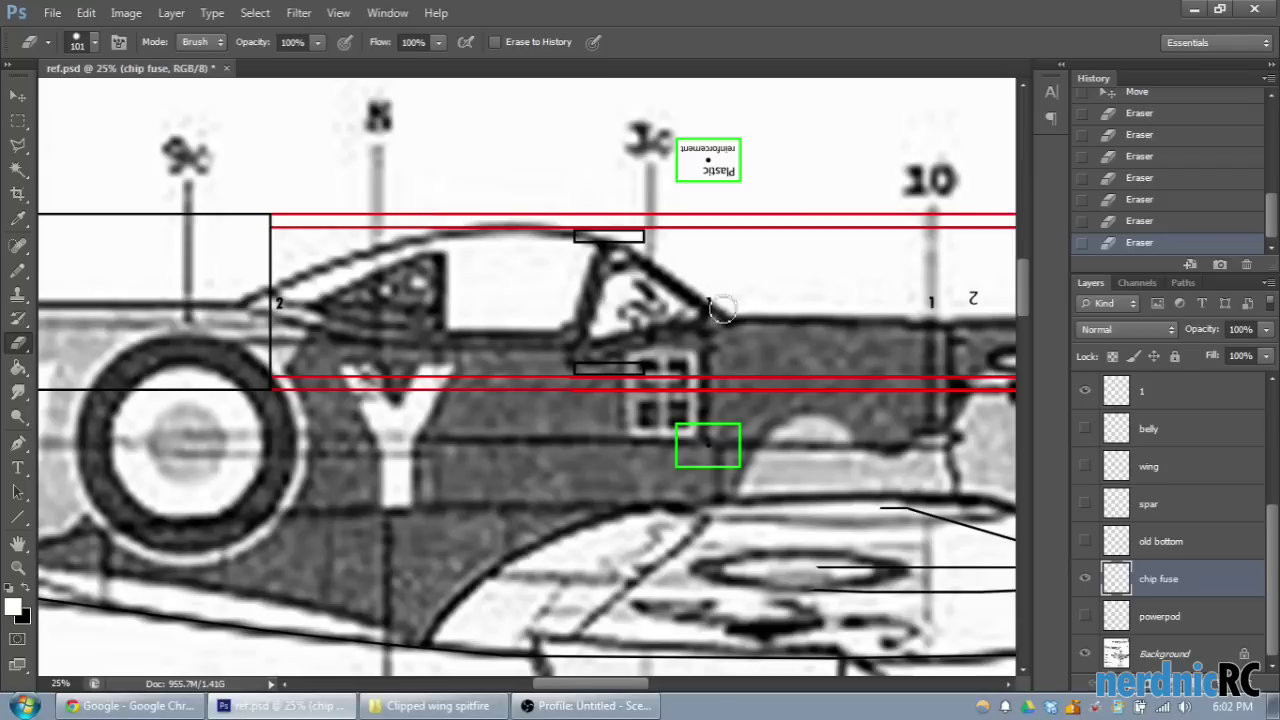
pyautogui.scroll(-1, 580, 651)
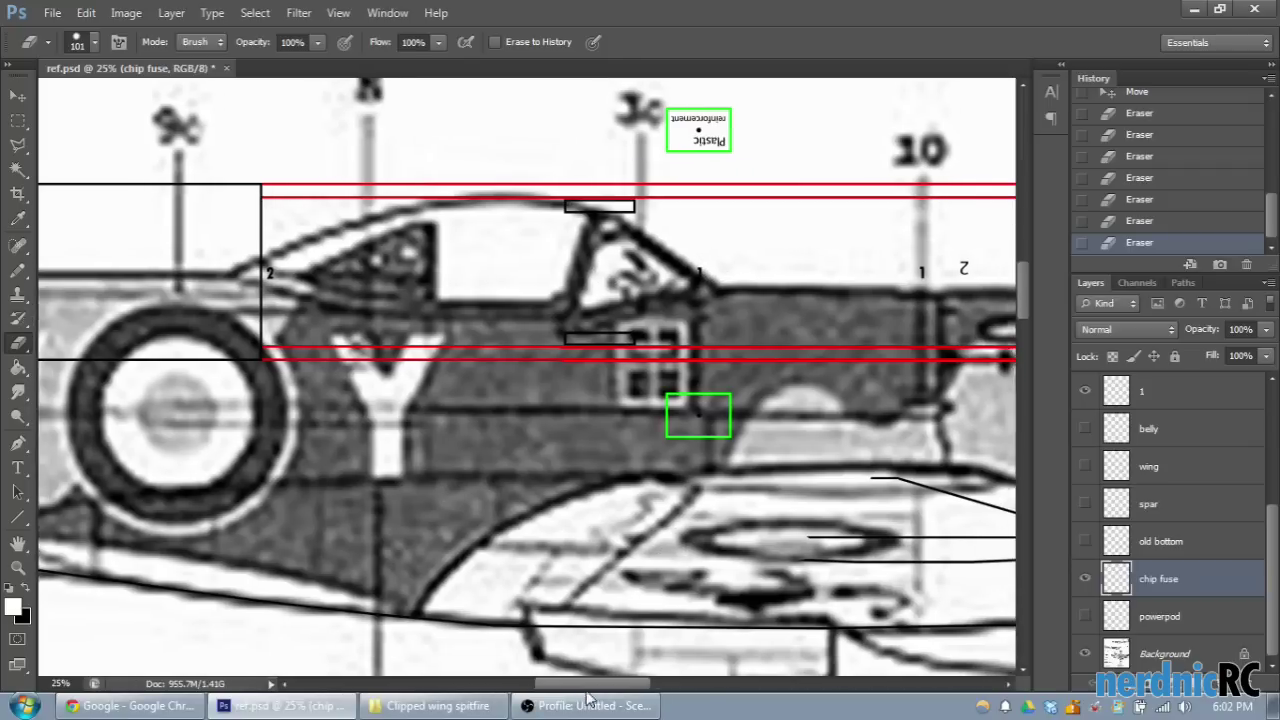
pyautogui.hscroll(3, 590, 697)
pyautogui.moveTo(475, 470); pyautogui.dragTo(528, 486)
pyautogui.moveTo(606, 491); pyautogui.dragTo(640, 522)
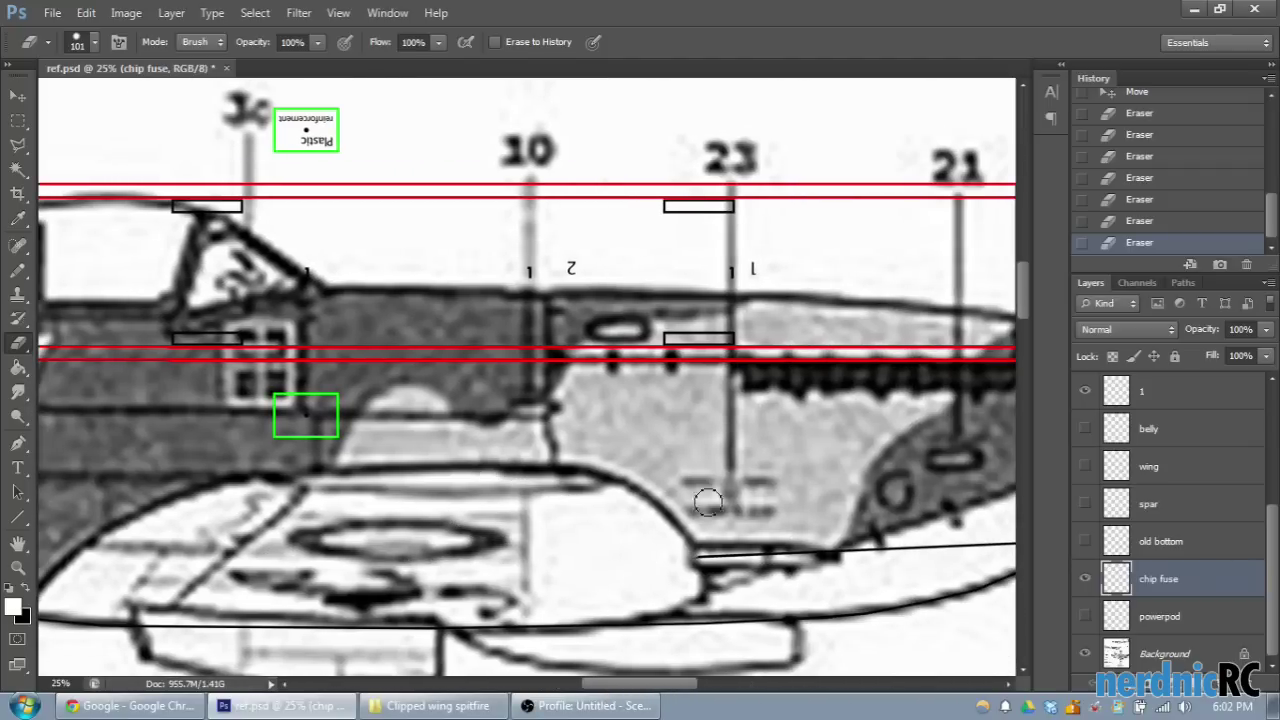
pyautogui.click(565, 268)
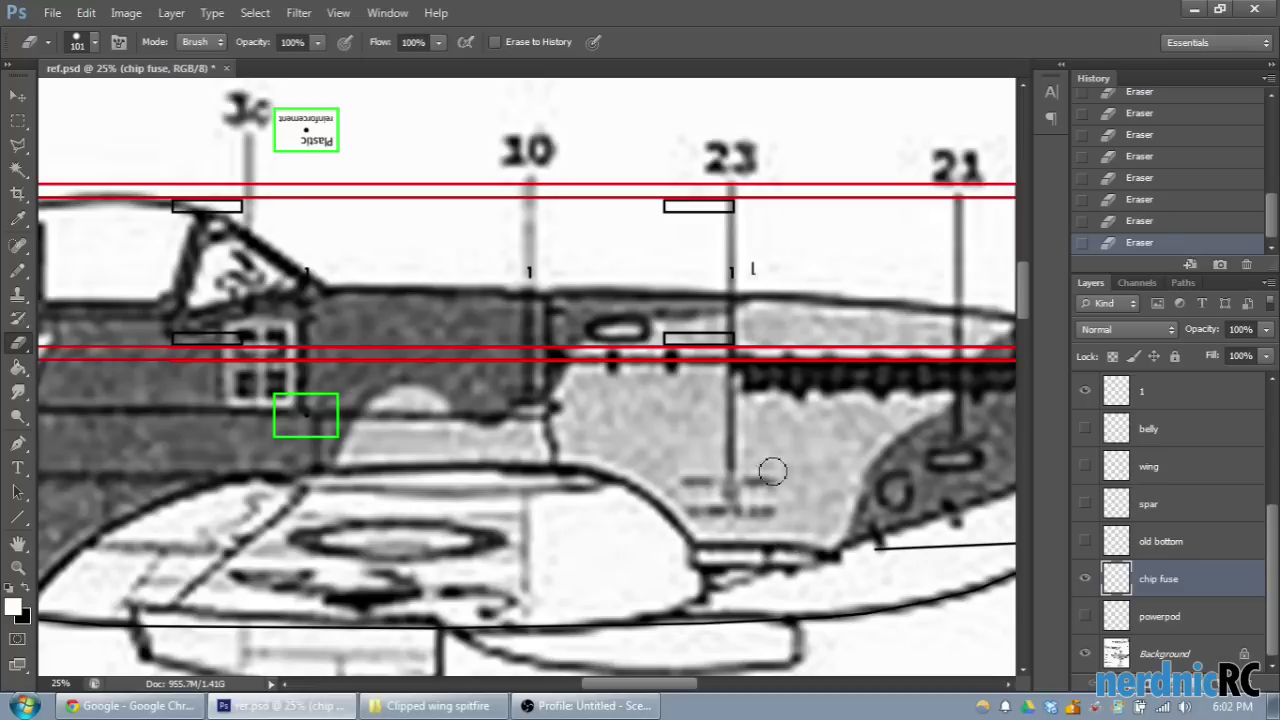
pyautogui.moveTo(872, 547); pyautogui.dragTo(942, 545)
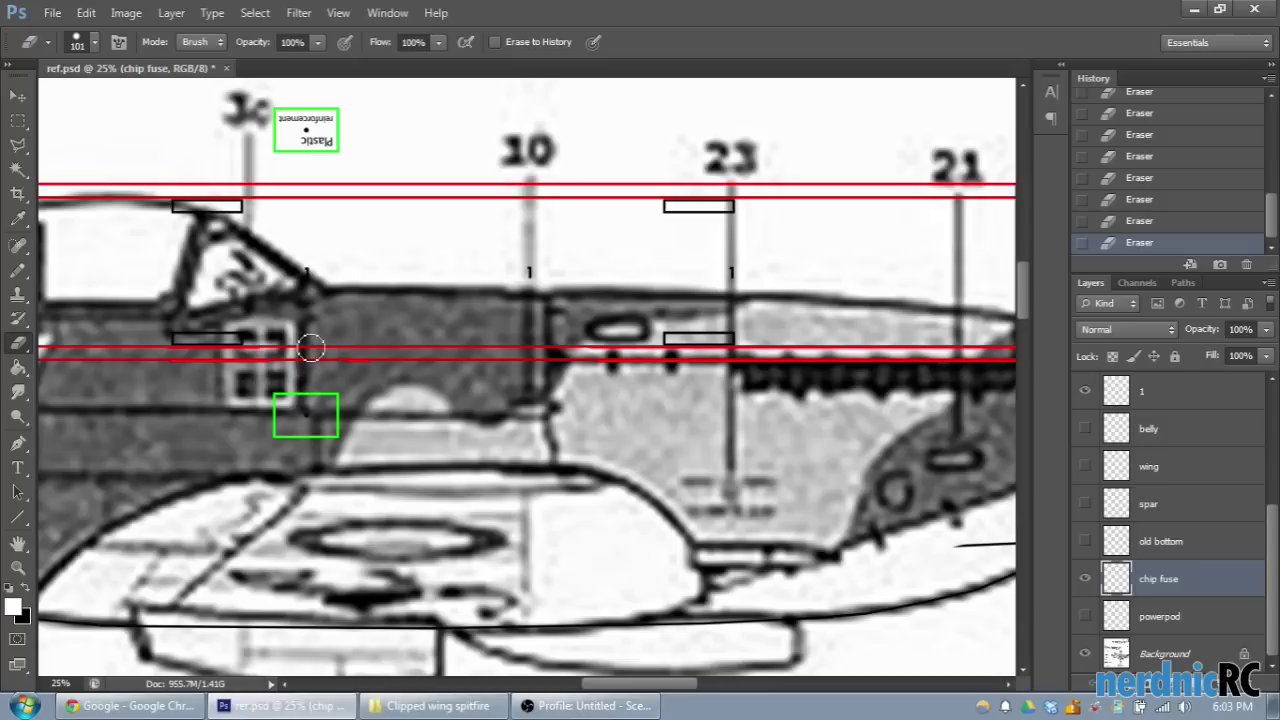
# Step: Examine how the slots, plastic reinforcement squares and former marks line up along the fuselage from the cockpit to the nose
pyautogui.hscroll(-5, 625, 670)
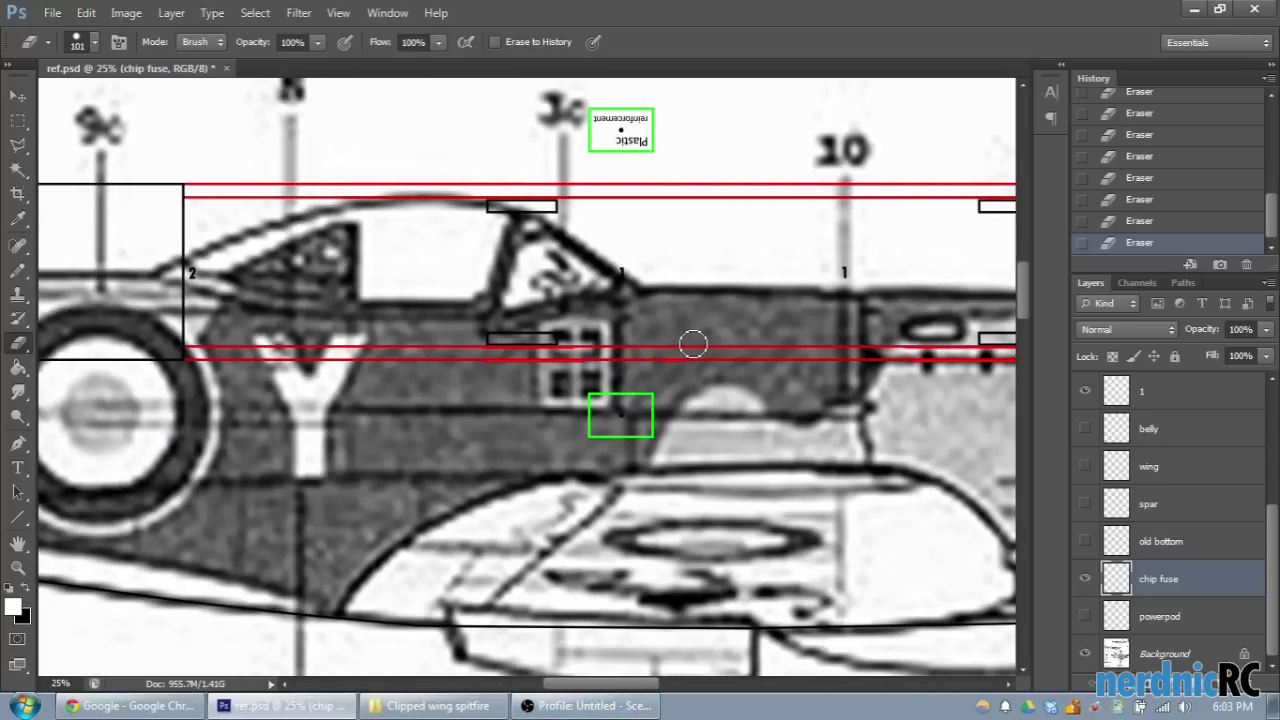
pyautogui.scroll(3, 693, 345)
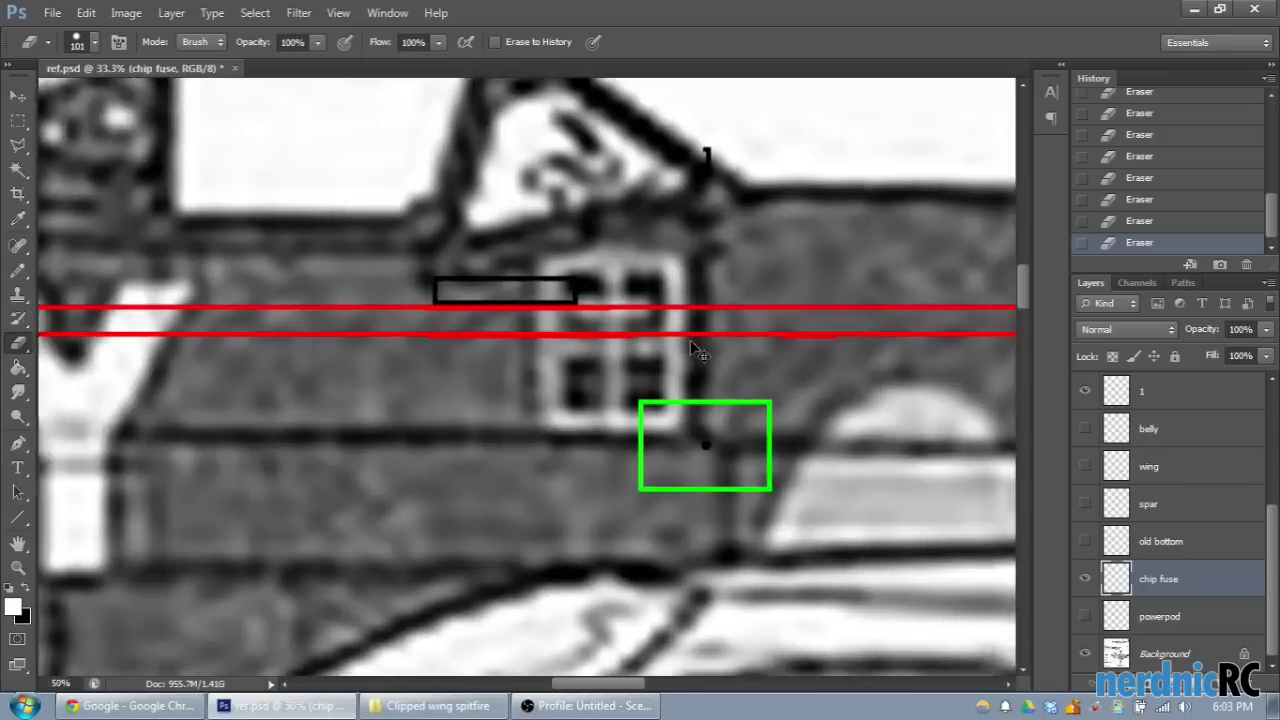
pyautogui.scroll(1, 569, 403)
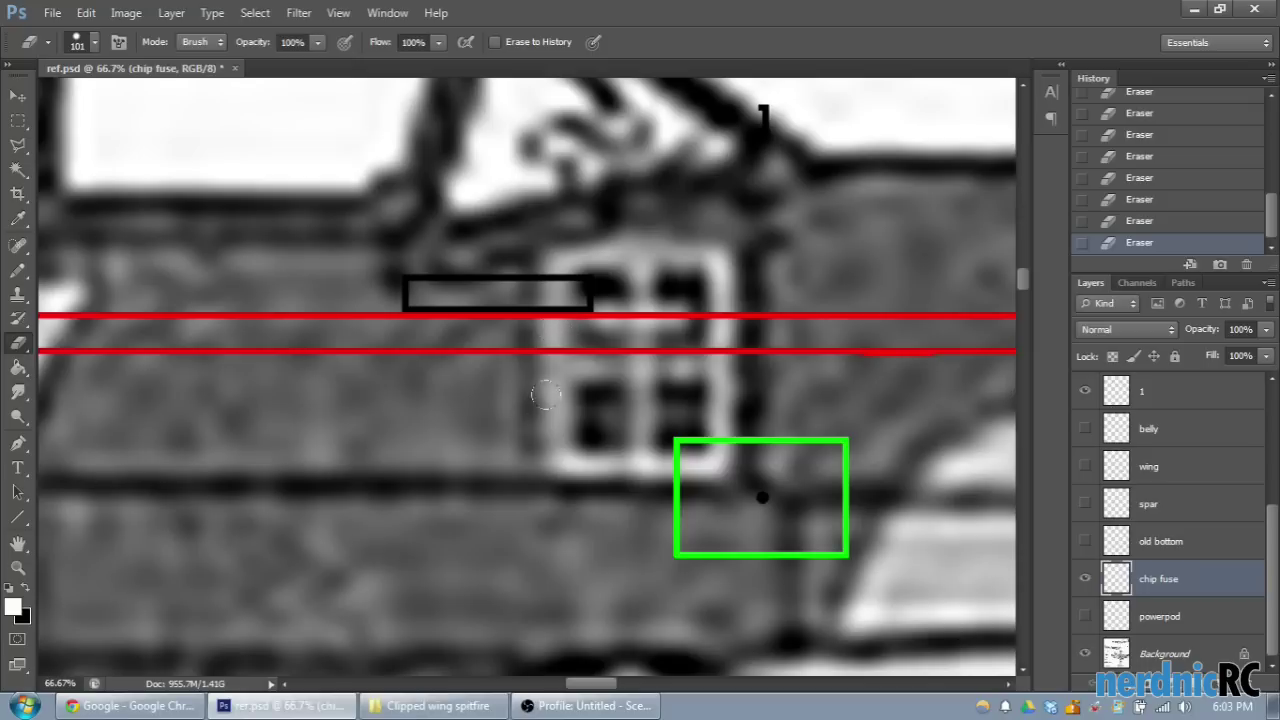
pyautogui.scroll(3, 779, 222)
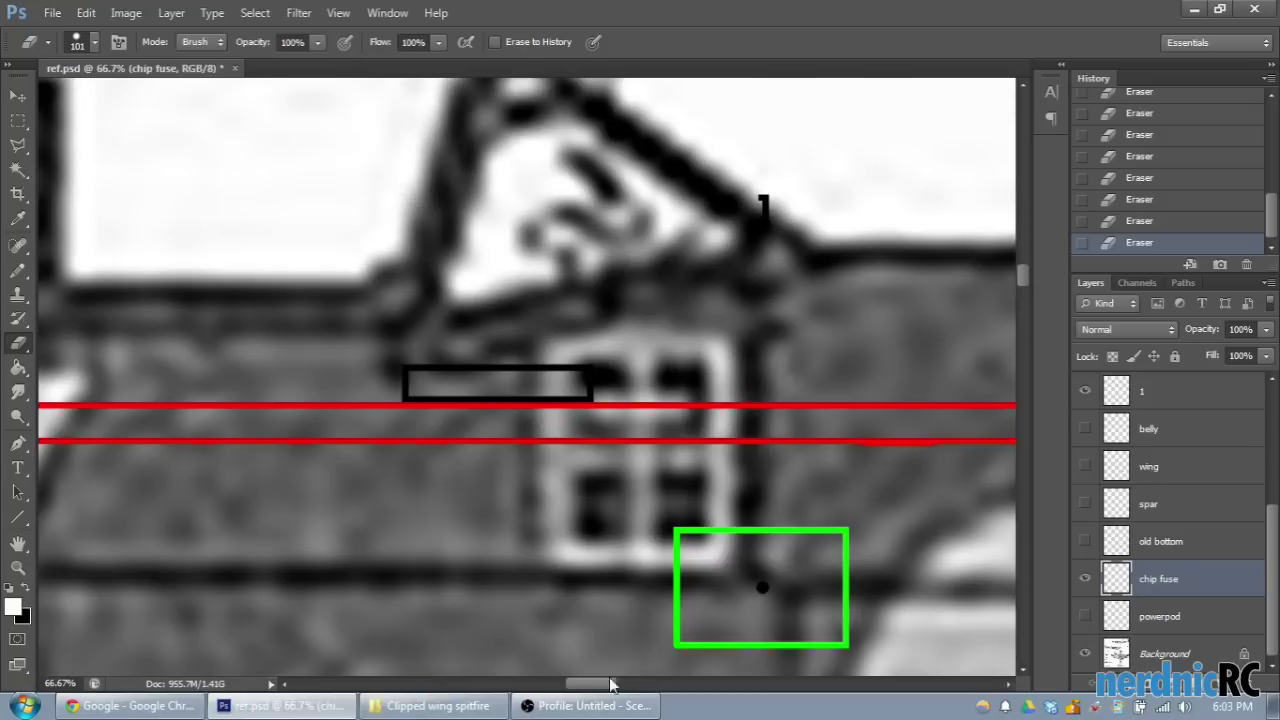
pyautogui.moveTo(600, 688); pyautogui.dragTo(635, 688)
pyautogui.hotkey('ctrl', '-')
pyautogui.hotkey('ctrl', '-')
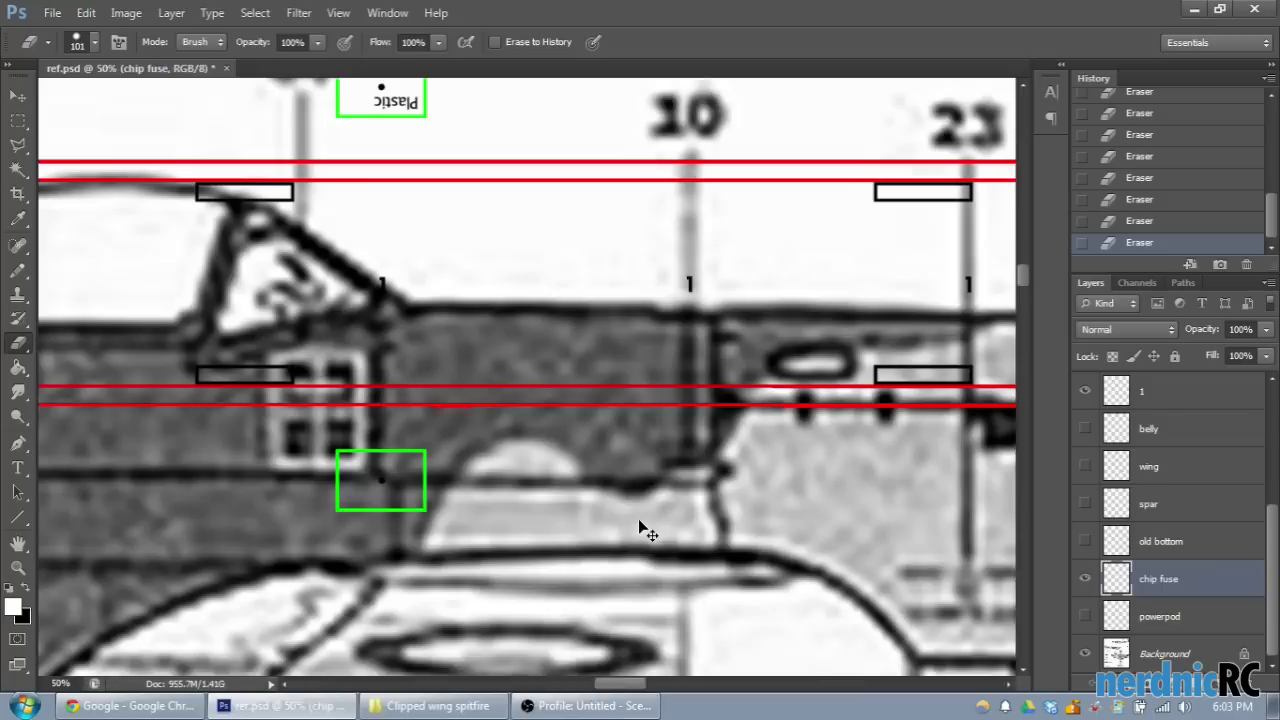
pyautogui.scroll(1, 440, 137)
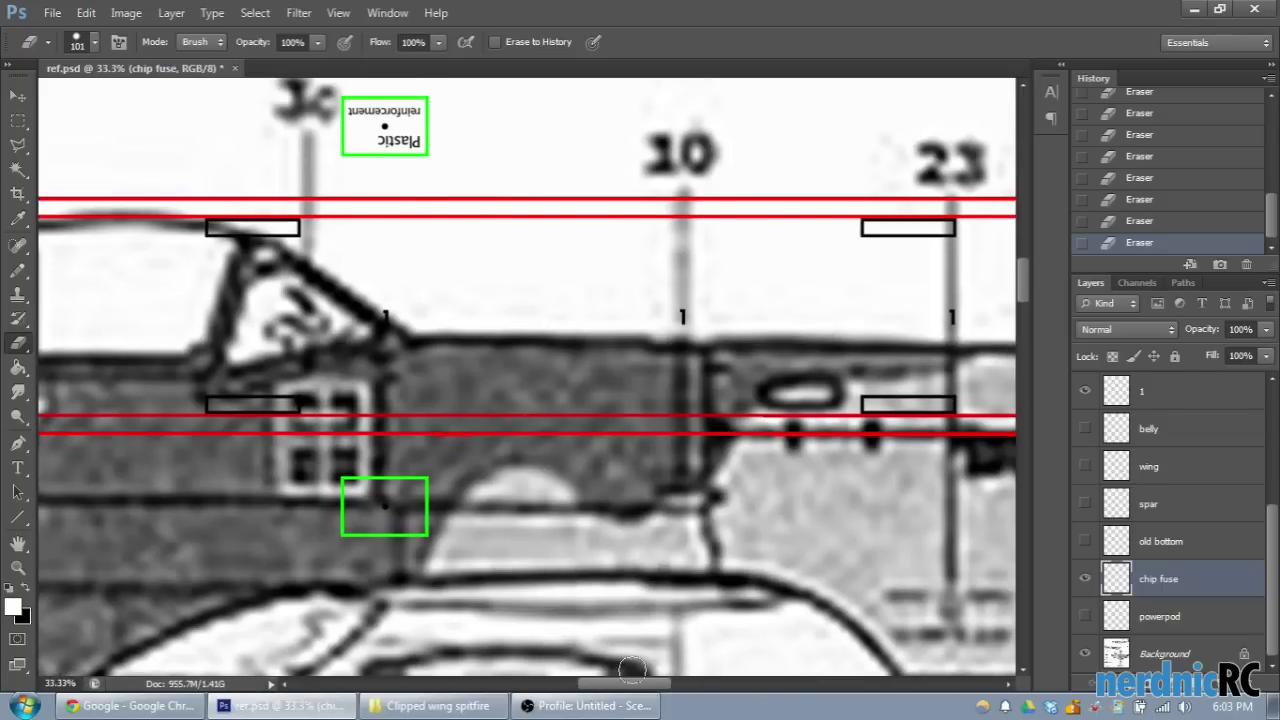
pyautogui.moveTo(620, 698); pyautogui.dragTo(643, 690)
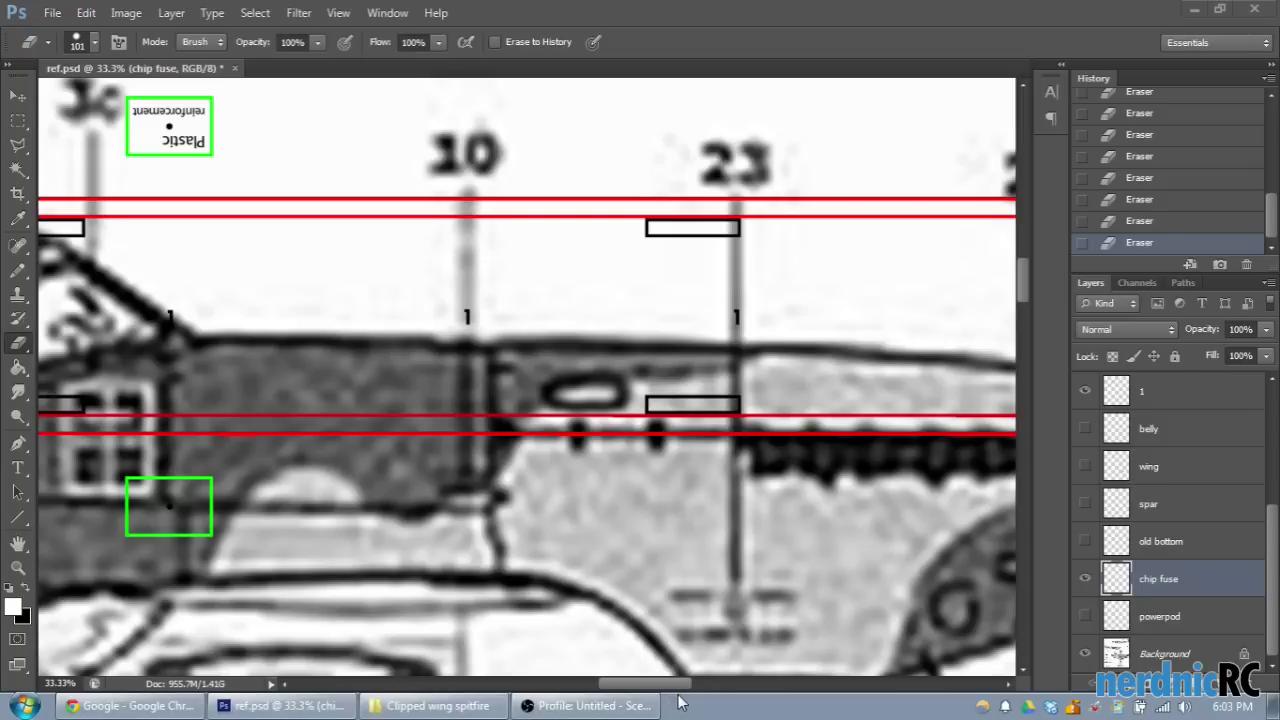
pyautogui.moveTo(663, 689)
pyautogui.mouseDown()
pyautogui.moveTo(690, 700)
pyautogui.moveTo(688, 686)
pyautogui.mouseUp()
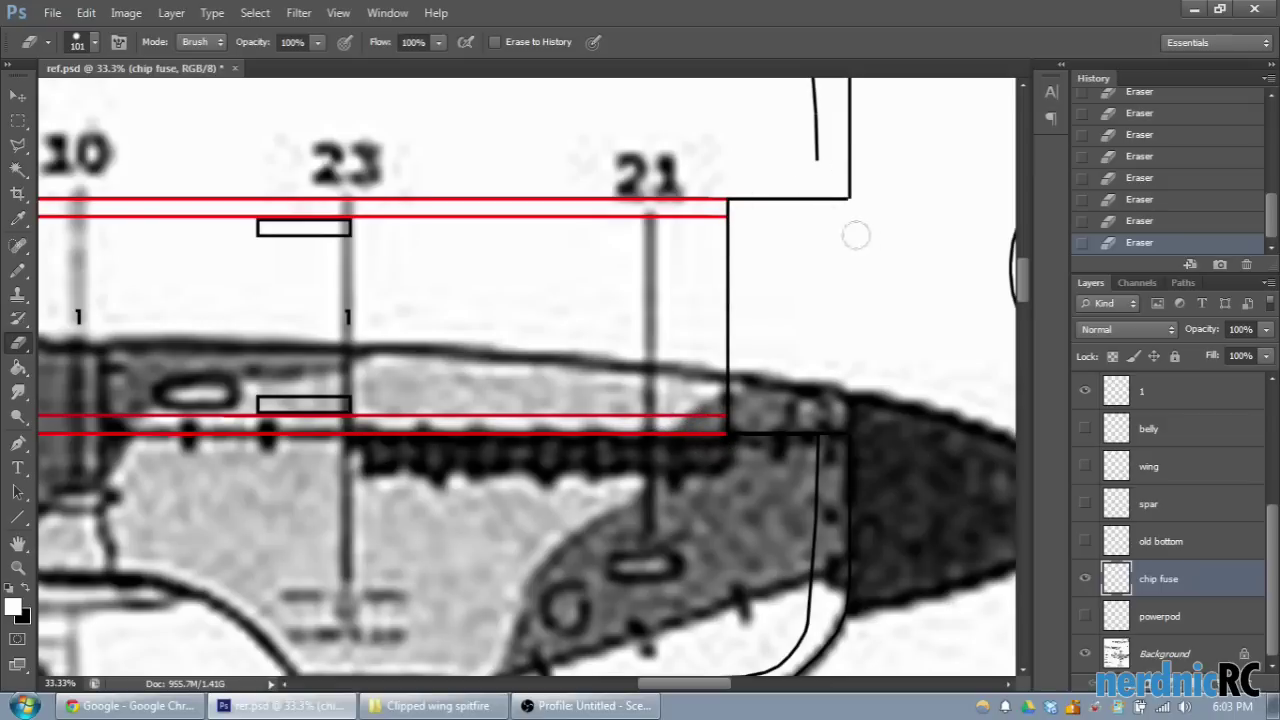
# Step: Erase the chip fuse's inner nose curves above and below the centre section, keeping the outer fuse outline
pyautogui.scroll(3, 827, 321)
pyautogui.moveTo(827, 321)
pyautogui.mouseDown()
pyautogui.moveTo(805, 273)
pyautogui.moveTo(802, 301)
pyautogui.moveTo(831, 362)
pyautogui.moveTo(800, 205)
pyautogui.moveTo(814, 236)
pyautogui.moveTo(767, 171)
pyautogui.moveTo(323, 146)
pyautogui.mouseUp()
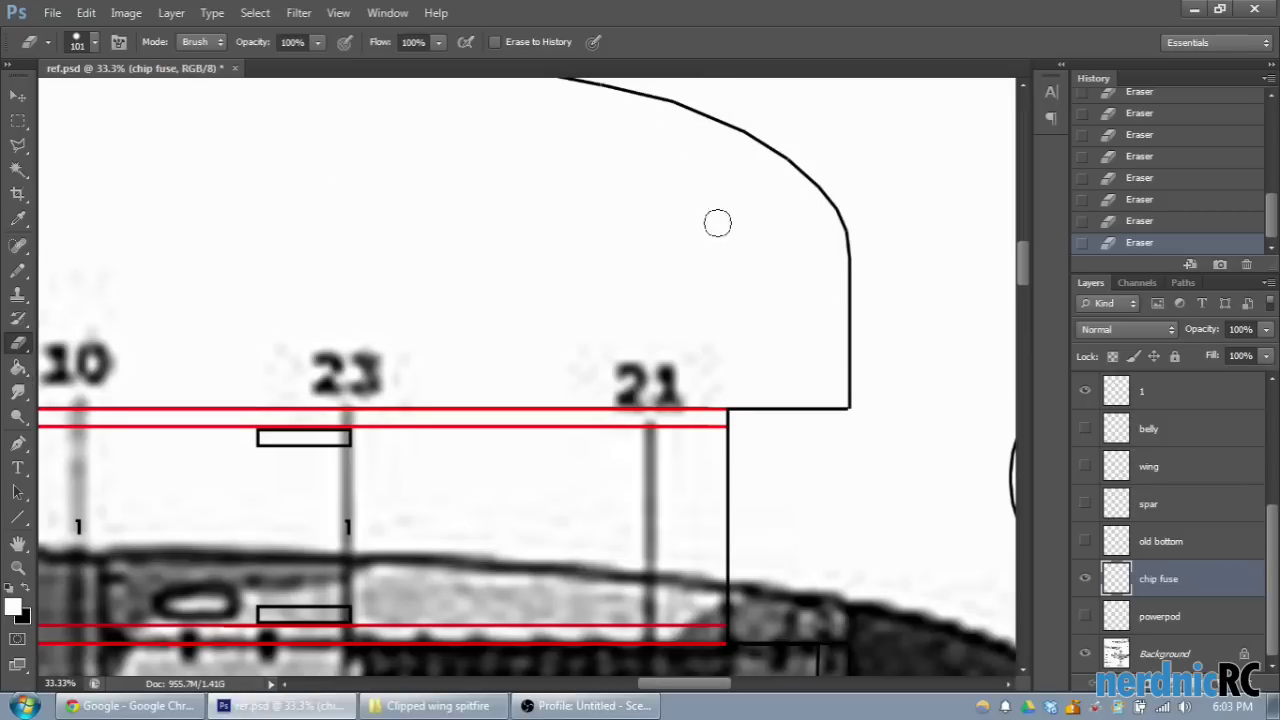
pyautogui.scroll(-2, 733, 314)
pyautogui.scroll(-1, 733, 314)
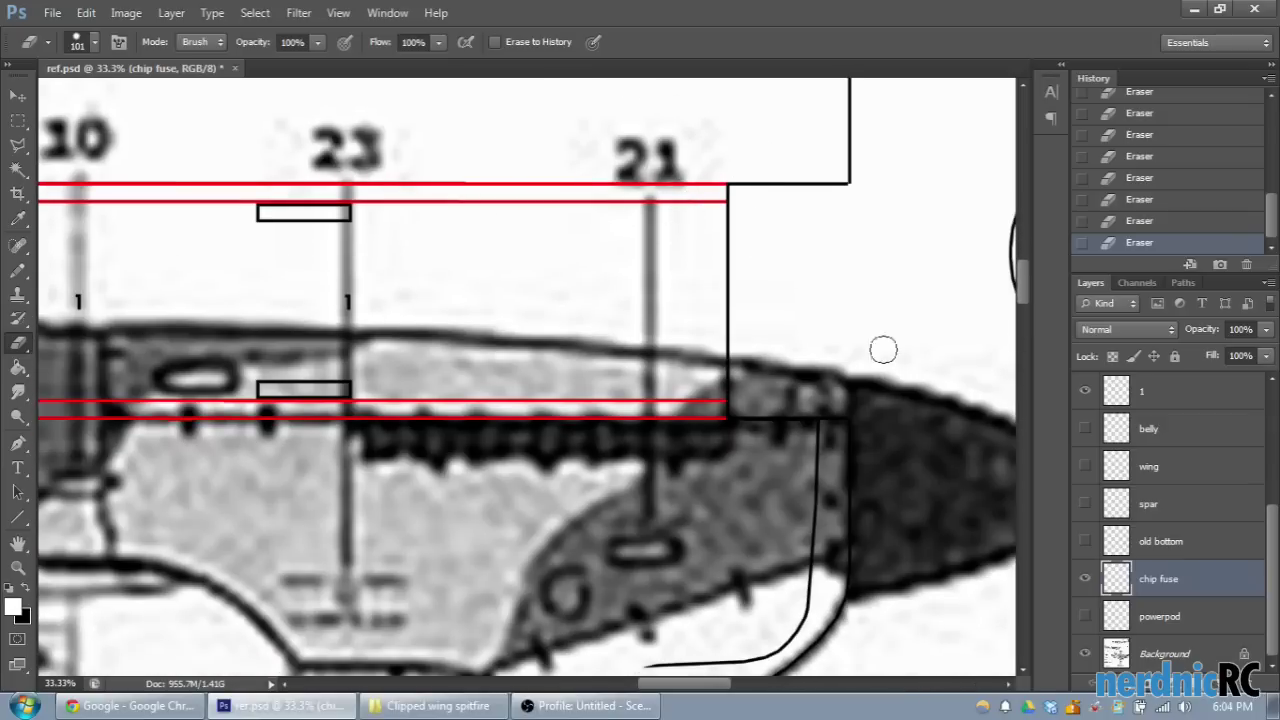
pyautogui.scroll(-1, 712, 397)
pyautogui.moveTo(812, 342)
pyautogui.mouseDown()
pyautogui.moveTo(815, 445)
pyautogui.moveTo(749, 576)
pyautogui.moveTo(648, 576)
pyautogui.mouseUp()
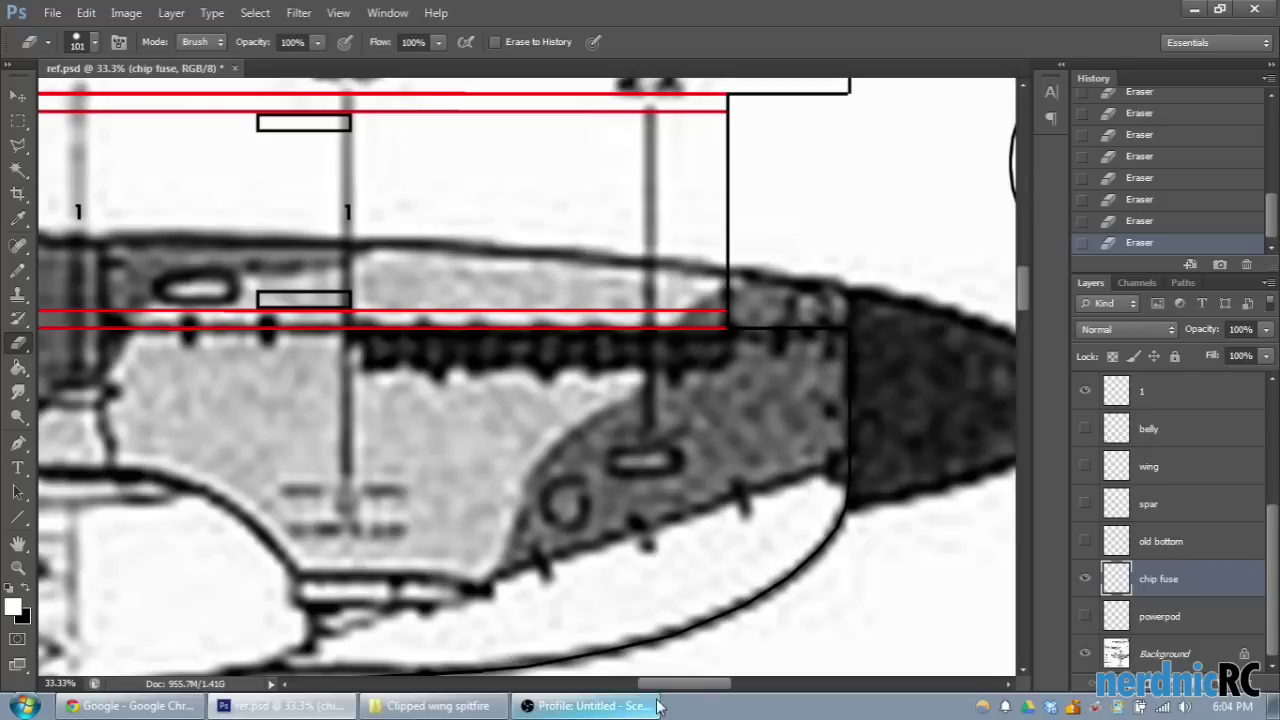
# Step: Review the slots, reinforcement squares and former positions against the Spitfire side view, both close up and across the whole fuselage
pyautogui.moveTo(672, 690); pyautogui.dragTo(603, 690)
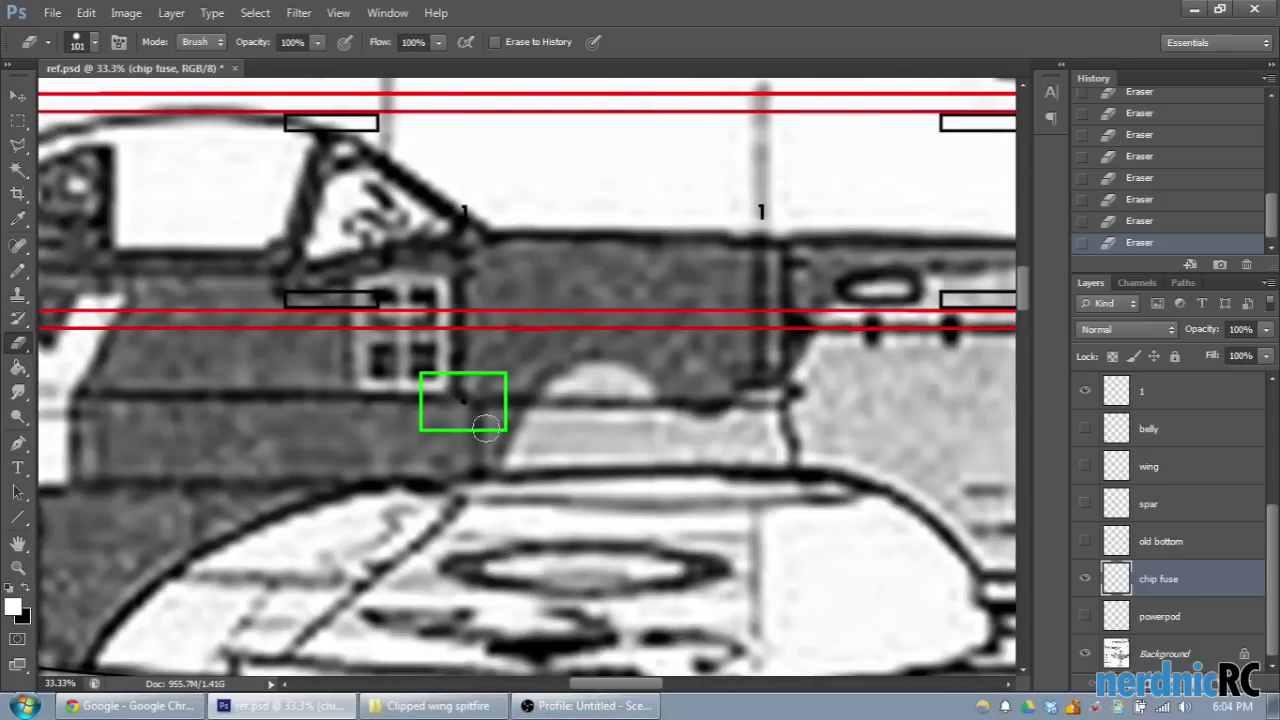
pyautogui.scroll(2, 512, 453)
pyautogui.scroll(1, 512, 453)
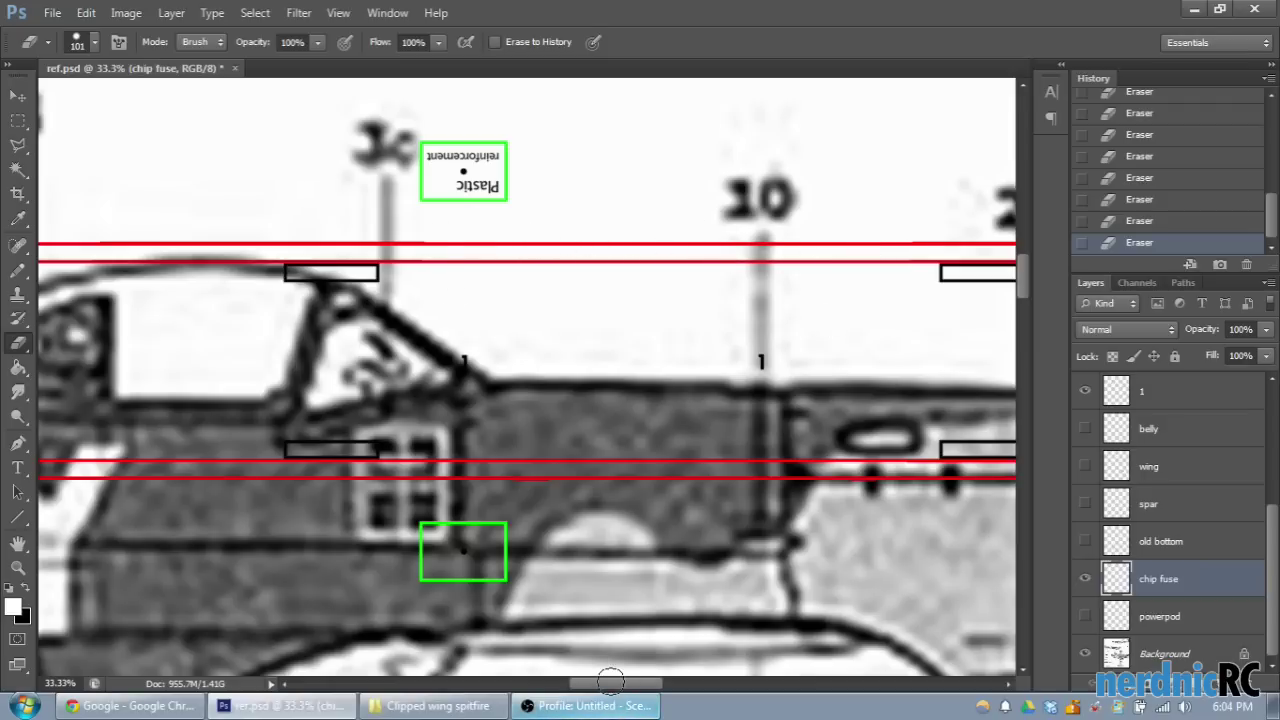
pyautogui.moveTo(617, 688); pyautogui.dragTo(649, 690)
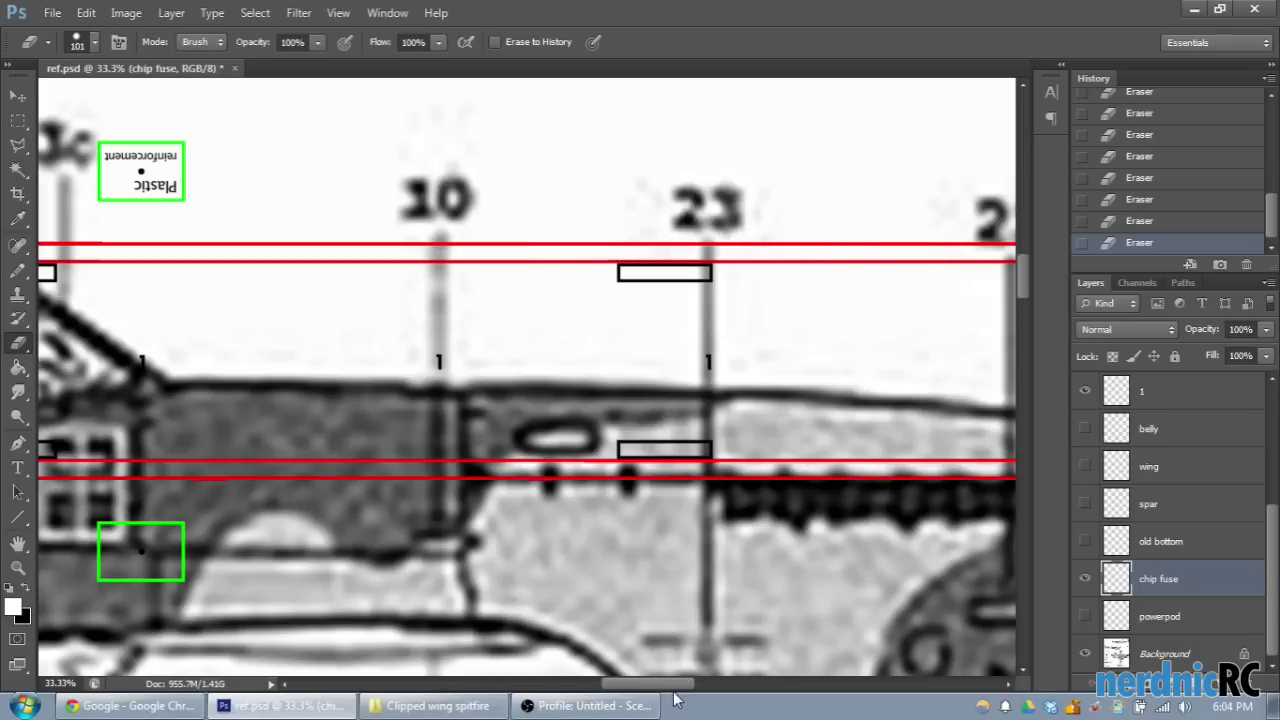
pyautogui.moveTo(677, 689); pyautogui.dragTo(636, 690)
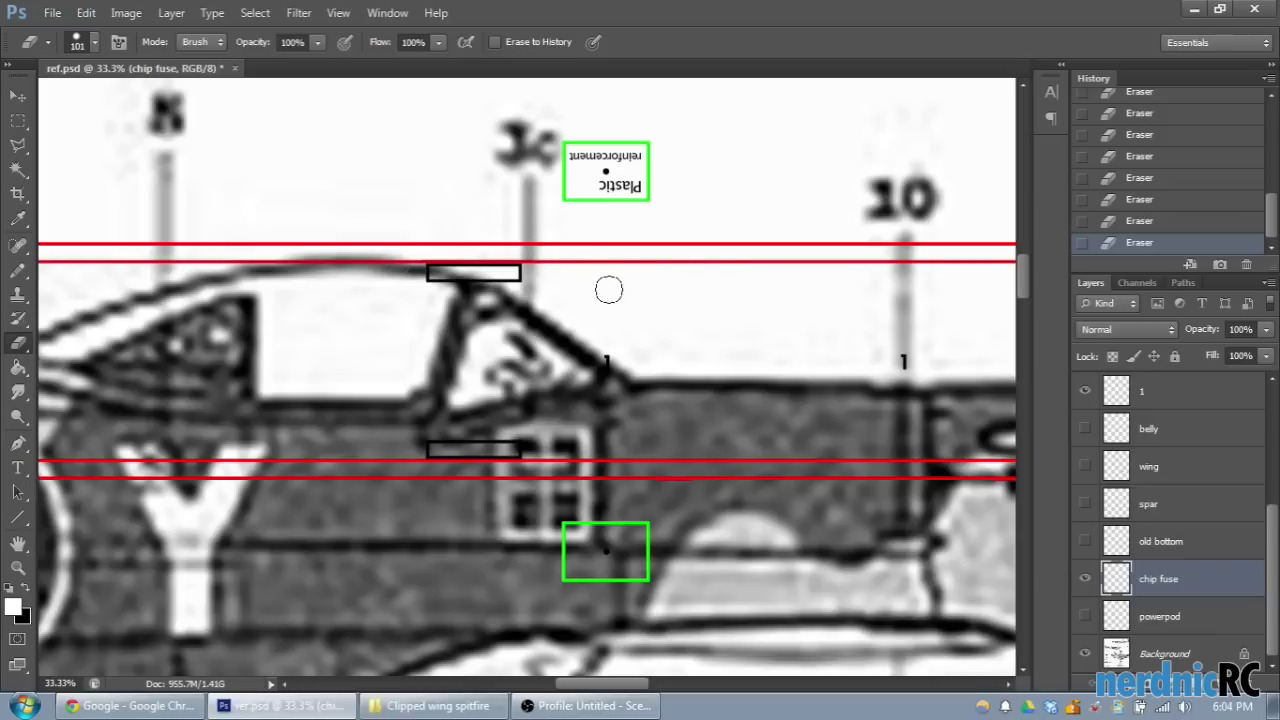
pyautogui.hotkey('ctrl', '-')
pyautogui.hotkey('ctrl', '-')
pyautogui.hotkey('ctrl', '-')
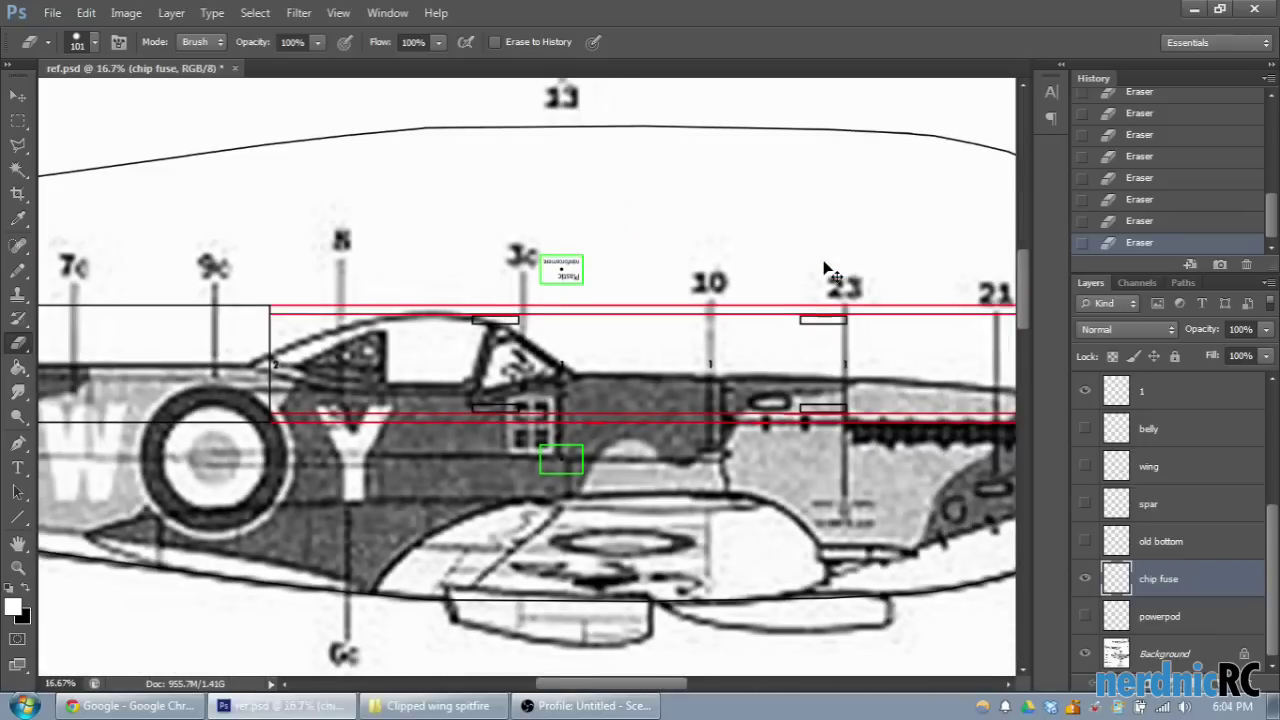
pyautogui.scroll(-2, 771, 234)
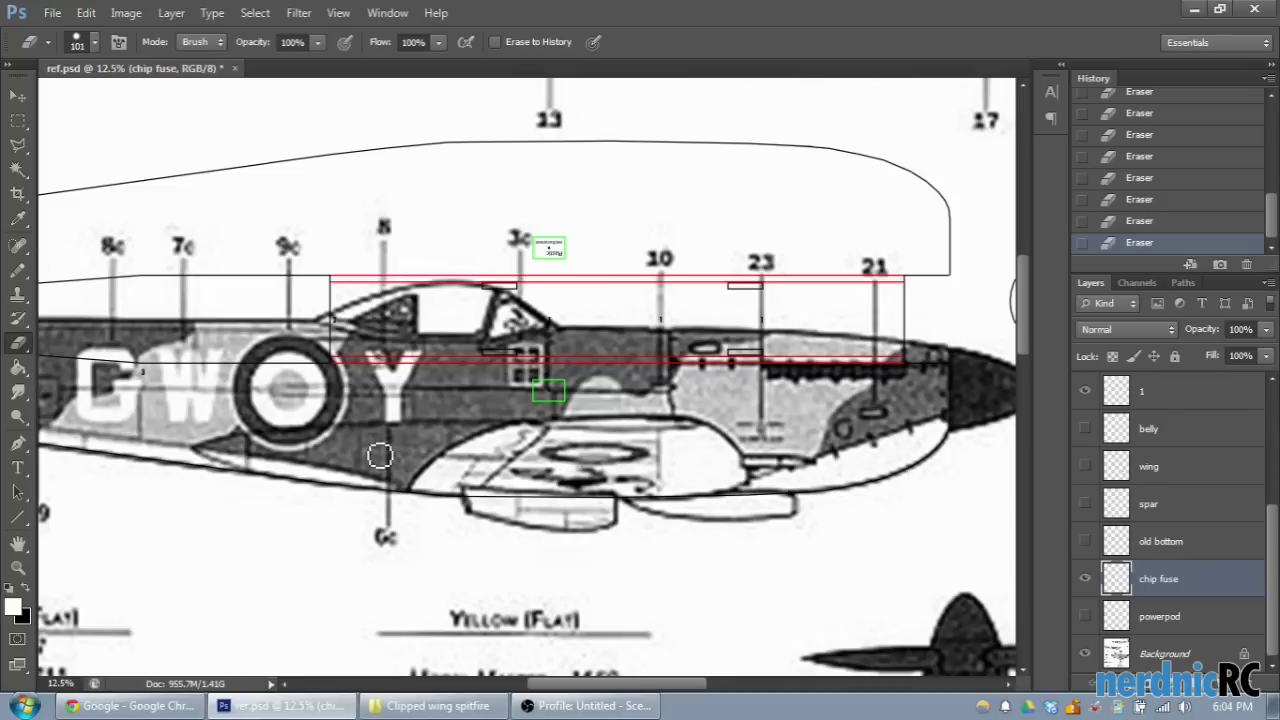
pyautogui.hotkey('ctrl', '-')
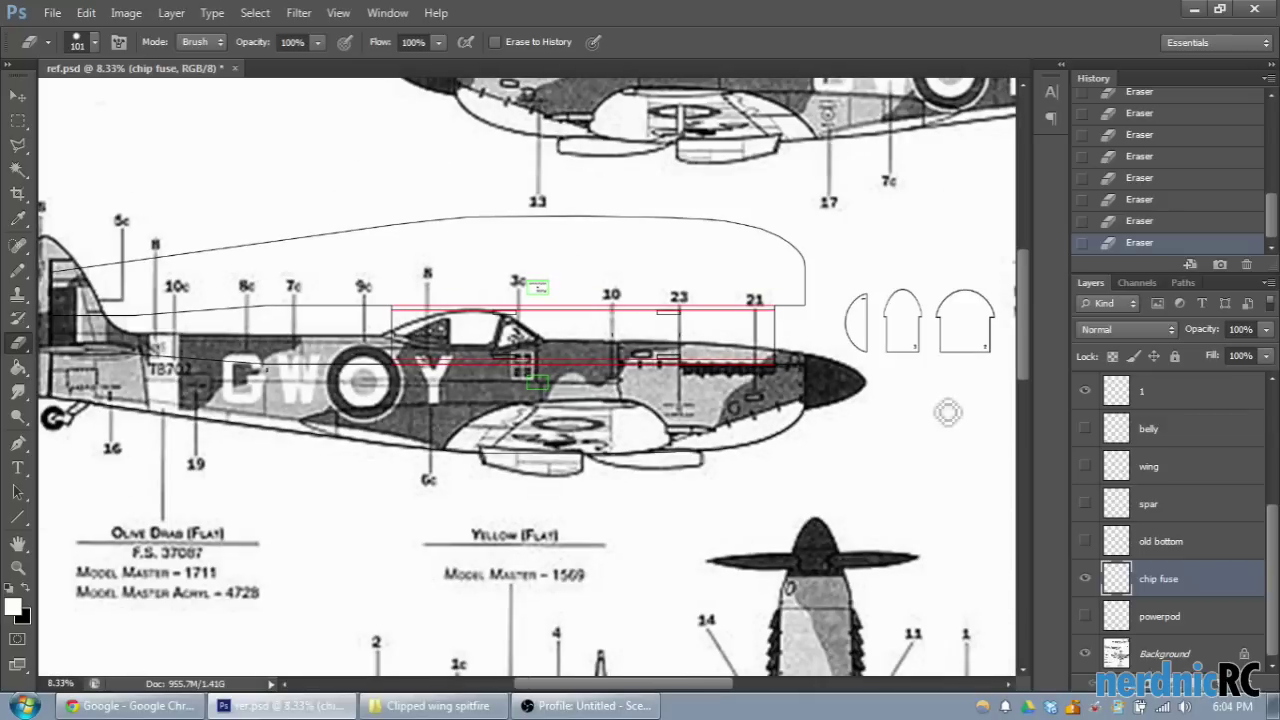
pyautogui.scroll(3, 930, 372)
pyautogui.hotkey('ctrl', '+')
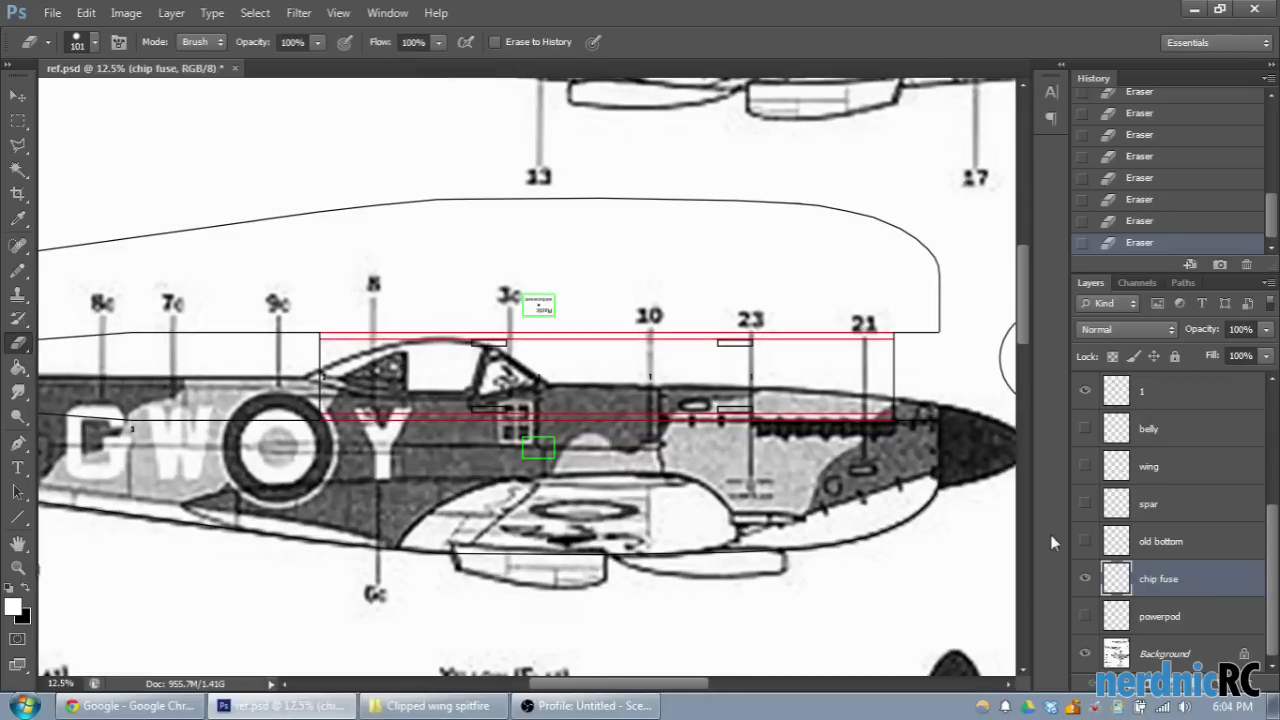
# Step: Hide the Background and fuse layers so the remaining chip fuse artwork is isolated
pyautogui.click(1086, 654)
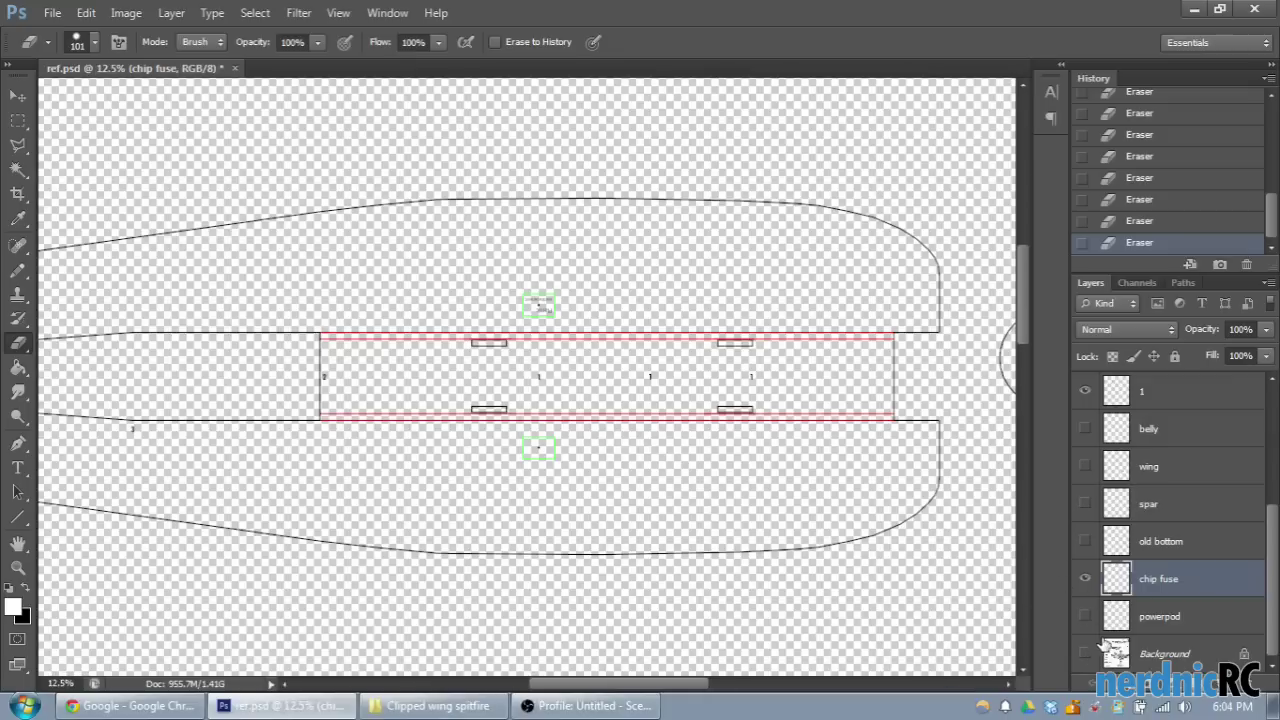
pyautogui.hotkey('ctrl', '+')
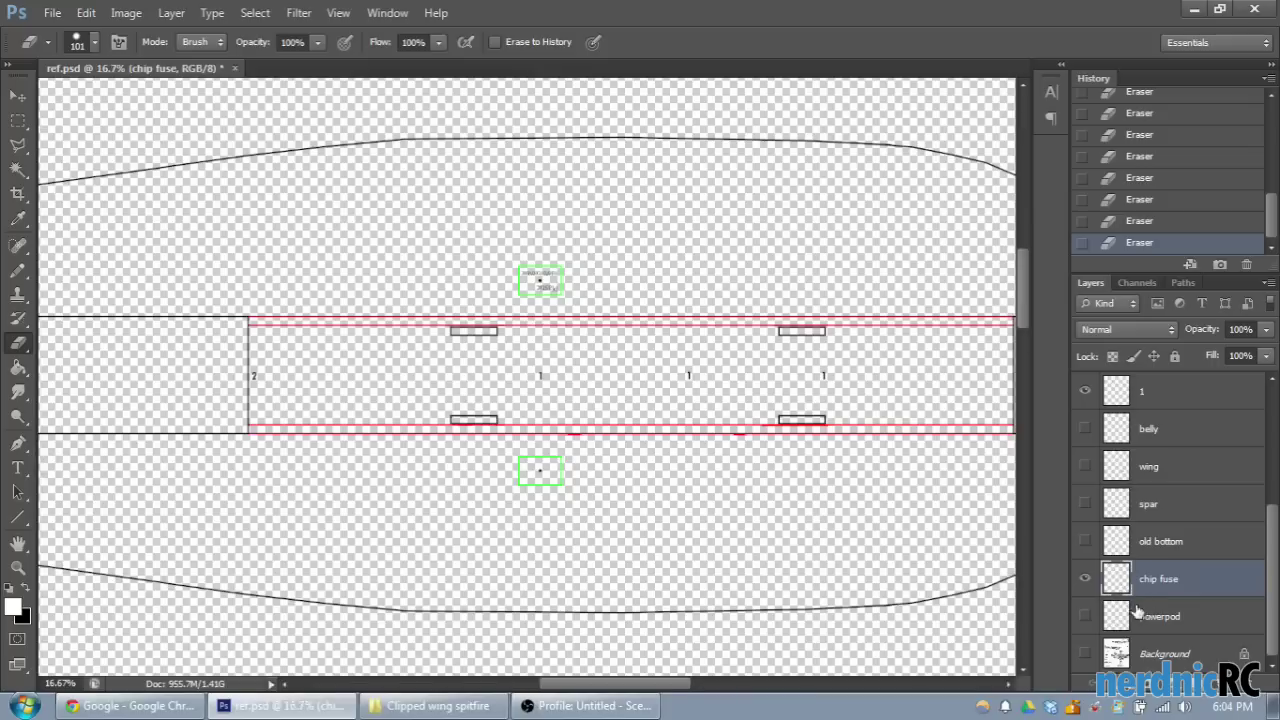
pyautogui.scroll(5, 1166, 529)
pyautogui.scroll(-5, 1183, 531)
pyautogui.scroll(3, 1209, 509)
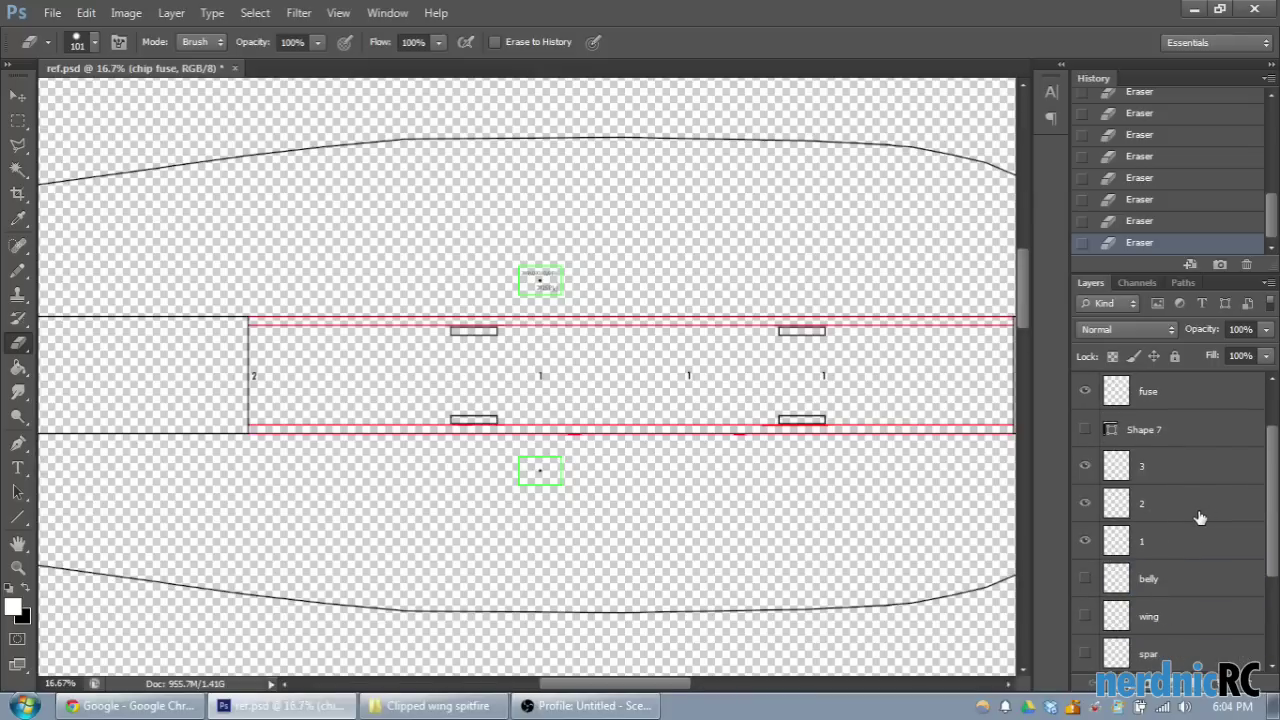
pyautogui.scroll(1, 1184, 505)
pyautogui.click(1084, 467)
# Step: Erase the leftover line fragments along the lower edge of the chip fuse's centre section
pyautogui.click(575, 436)
pyautogui.click(738, 434)
pyautogui.click(770, 434)
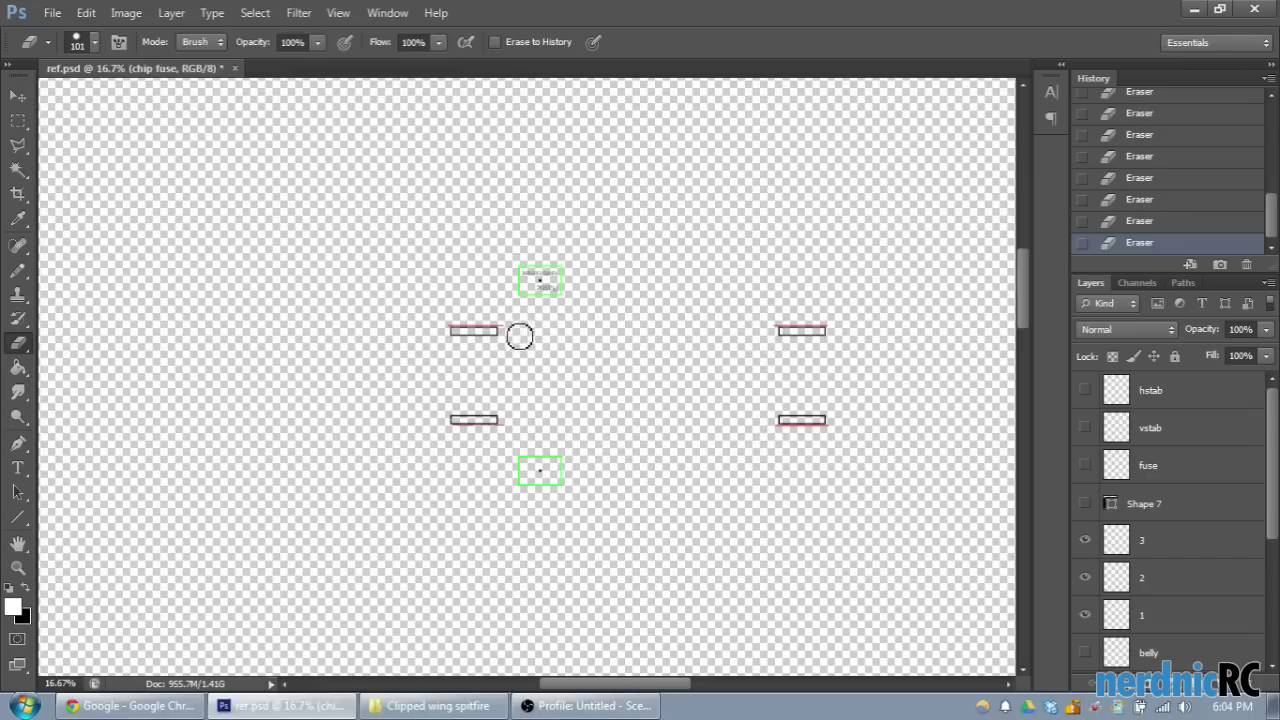
# Step: Show the fuse layer again and merge the chip fuse layer with it
pyautogui.scroll(-1, 877, 465)
pyautogui.hotkey('ctrl', '-')
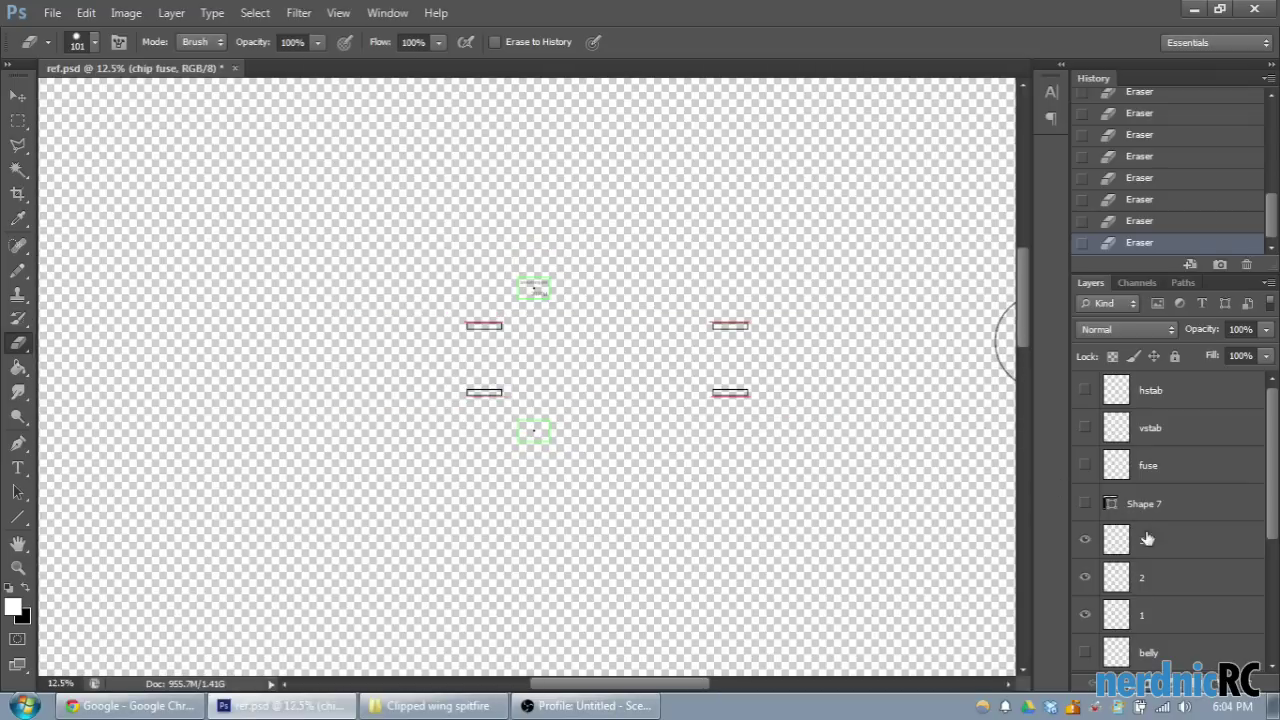
pyautogui.click(1086, 465)
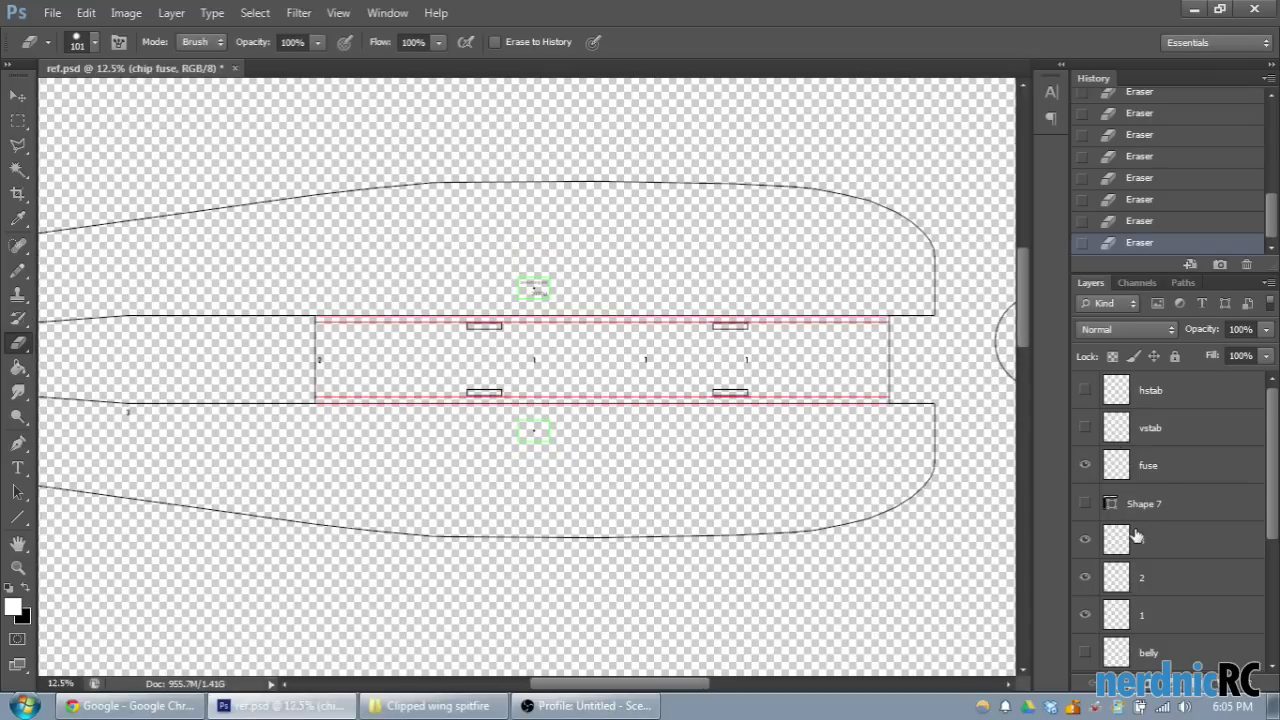
pyautogui.click(1181, 478)
pyautogui.scroll(-3, 1182, 487)
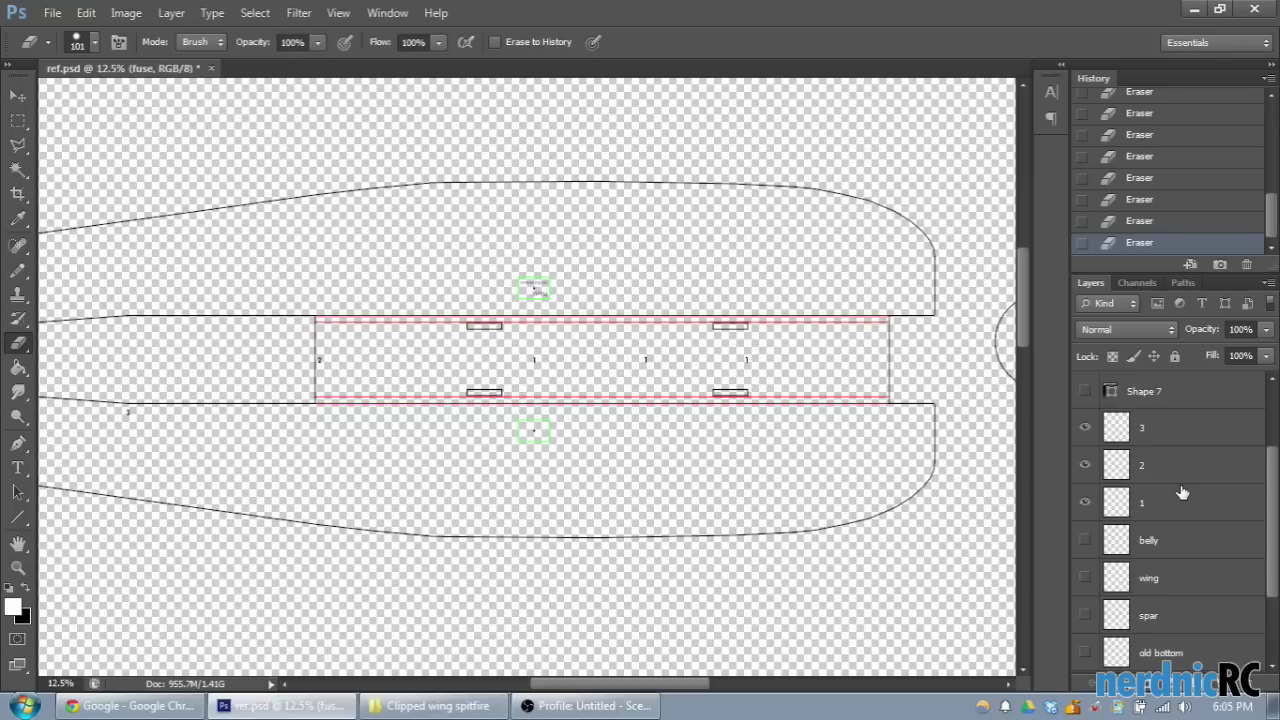
pyautogui.keyDown('ctrl'); pyautogui.click(1158, 582); pyautogui.keyUp('ctrl')
pyautogui.rightClick(1162, 580)
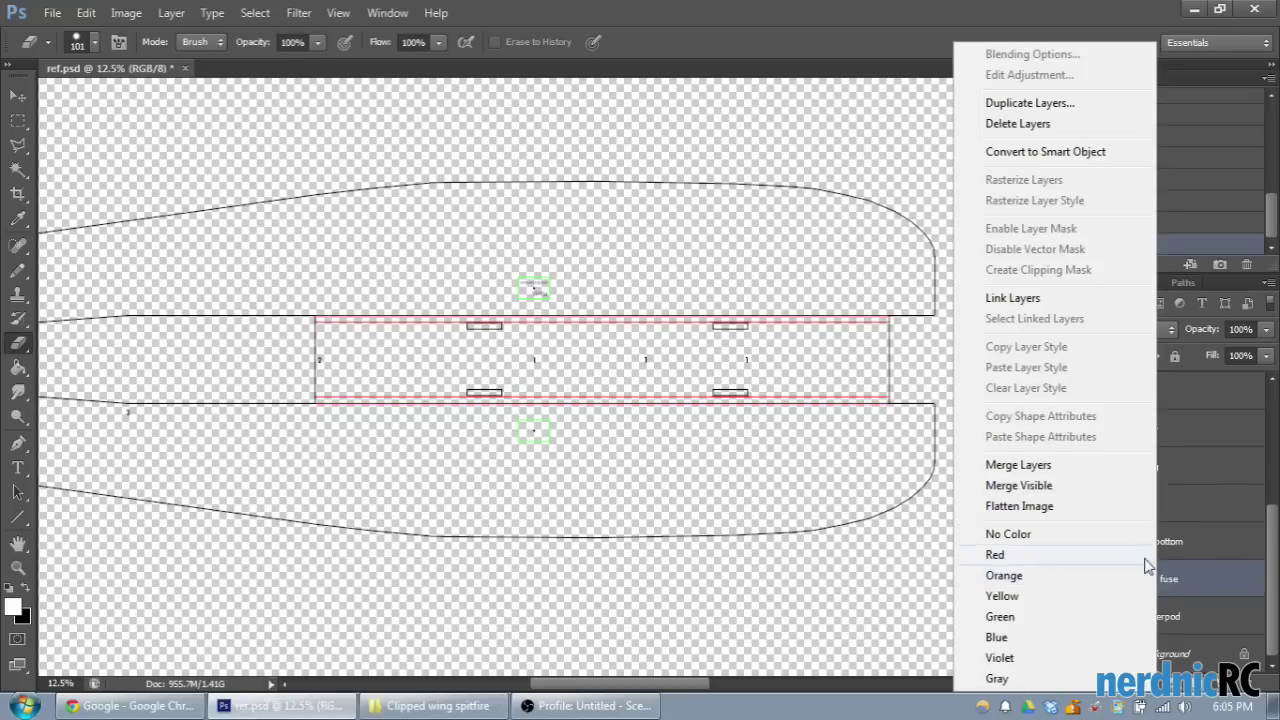
pyautogui.click(1100, 475)
# Step: Toggle the merged fuse layer's visibility to check which artwork it contains, leaving it shown
pyautogui.scroll(2, 1100, 470)
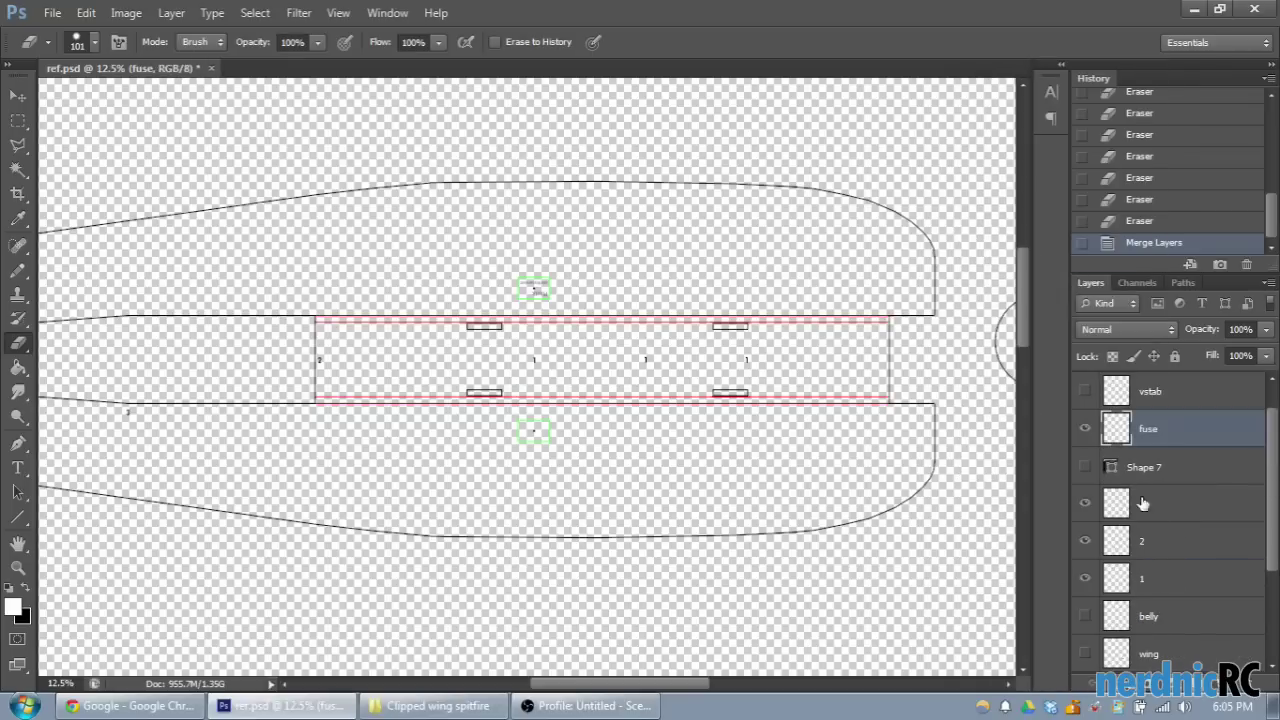
pyautogui.click(1087, 467)
pyautogui.click(1087, 467)
pyautogui.click(1087, 467)
pyautogui.click(1087, 467)
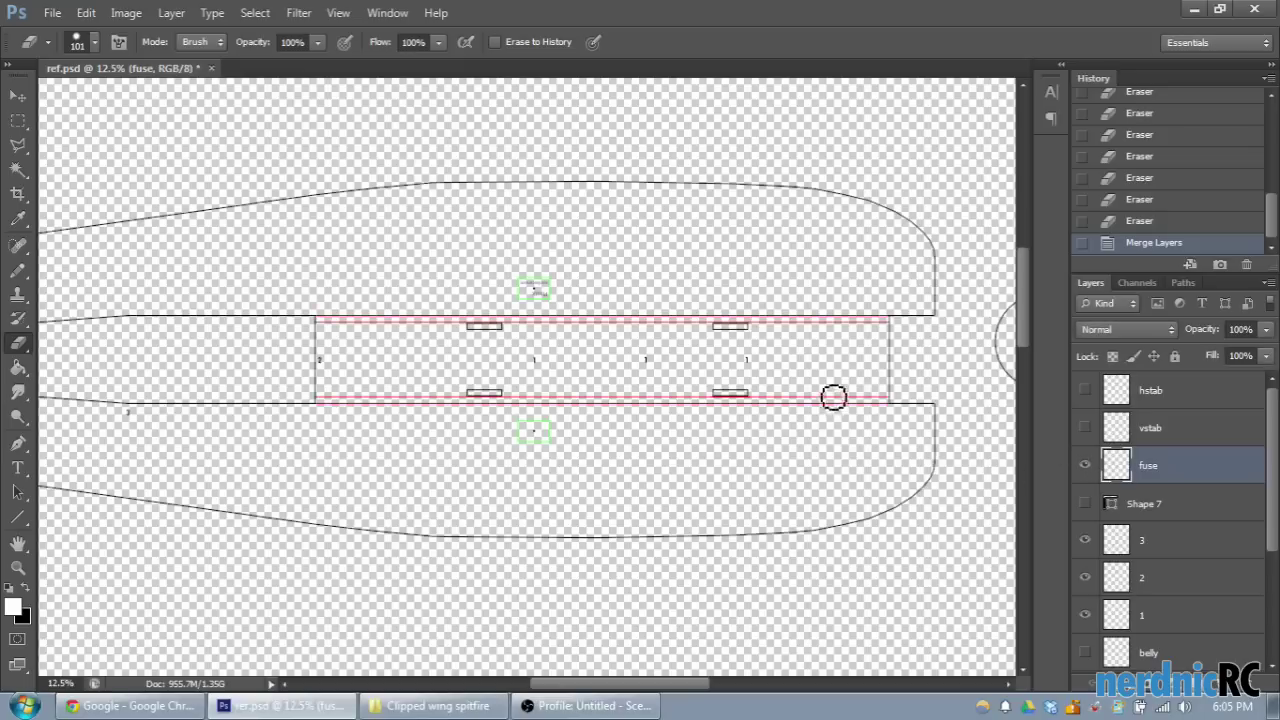
# Step: Show the Background drawing and turn on the wing layer over the Spitfire's top view
pyautogui.hotkey('ctrl', '-')
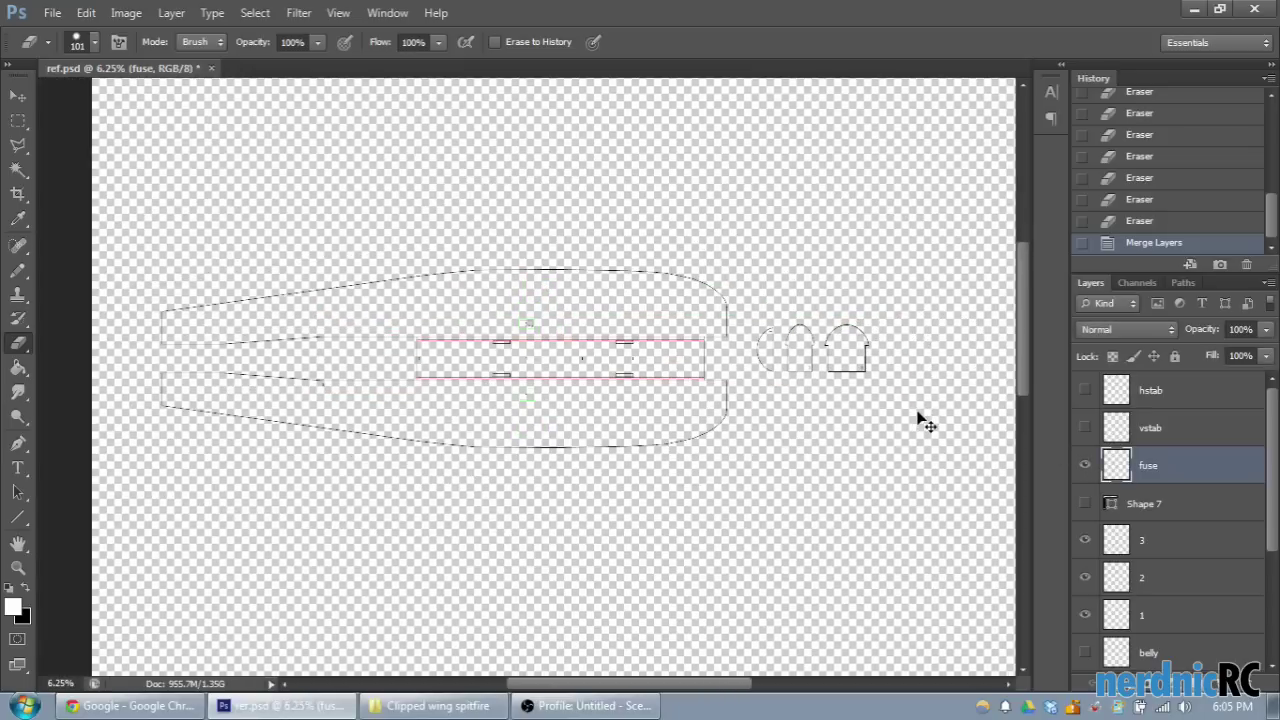
pyautogui.scroll(-3, 1052, 560)
pyautogui.click(1085, 654)
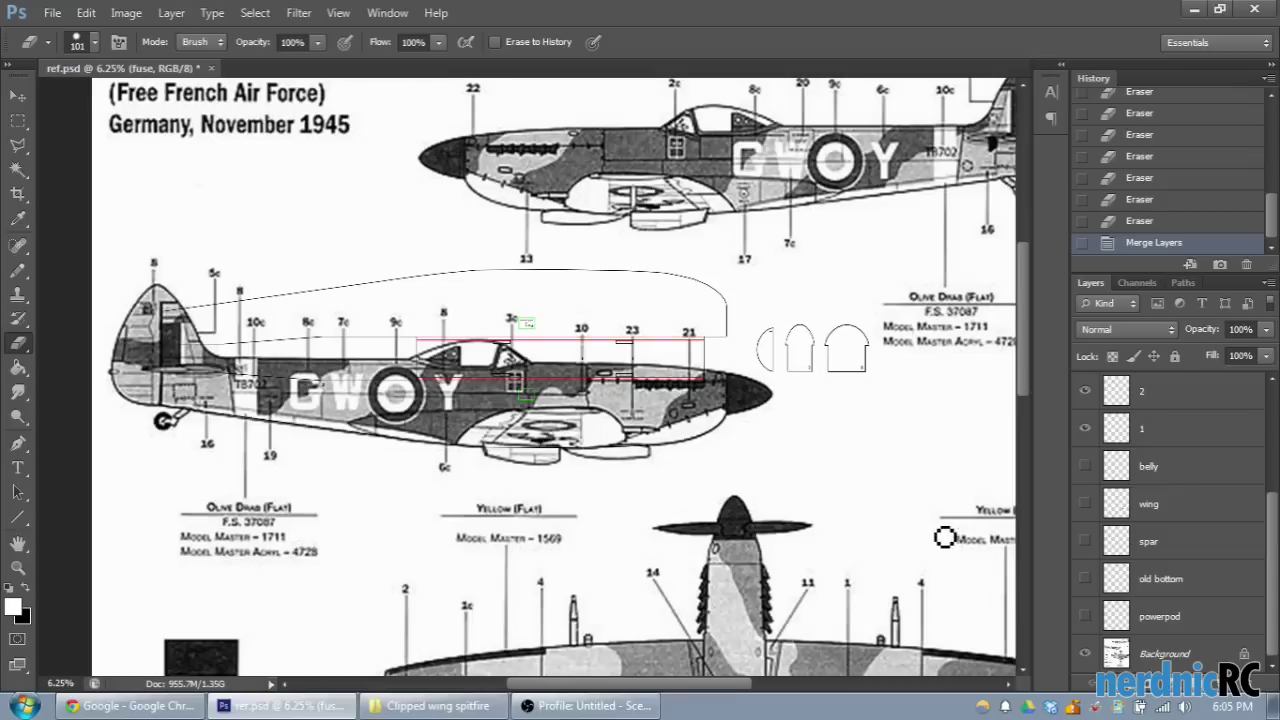
pyautogui.press('v')
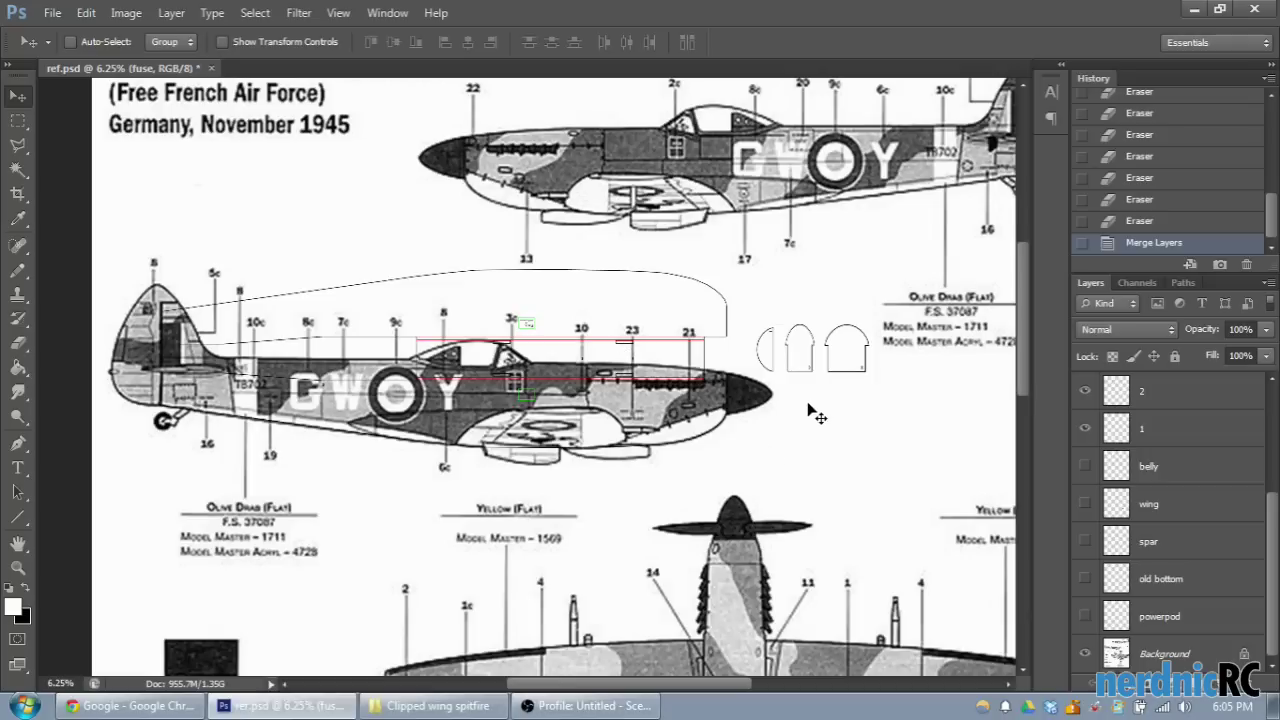
pyautogui.scroll(-3, 724, 458)
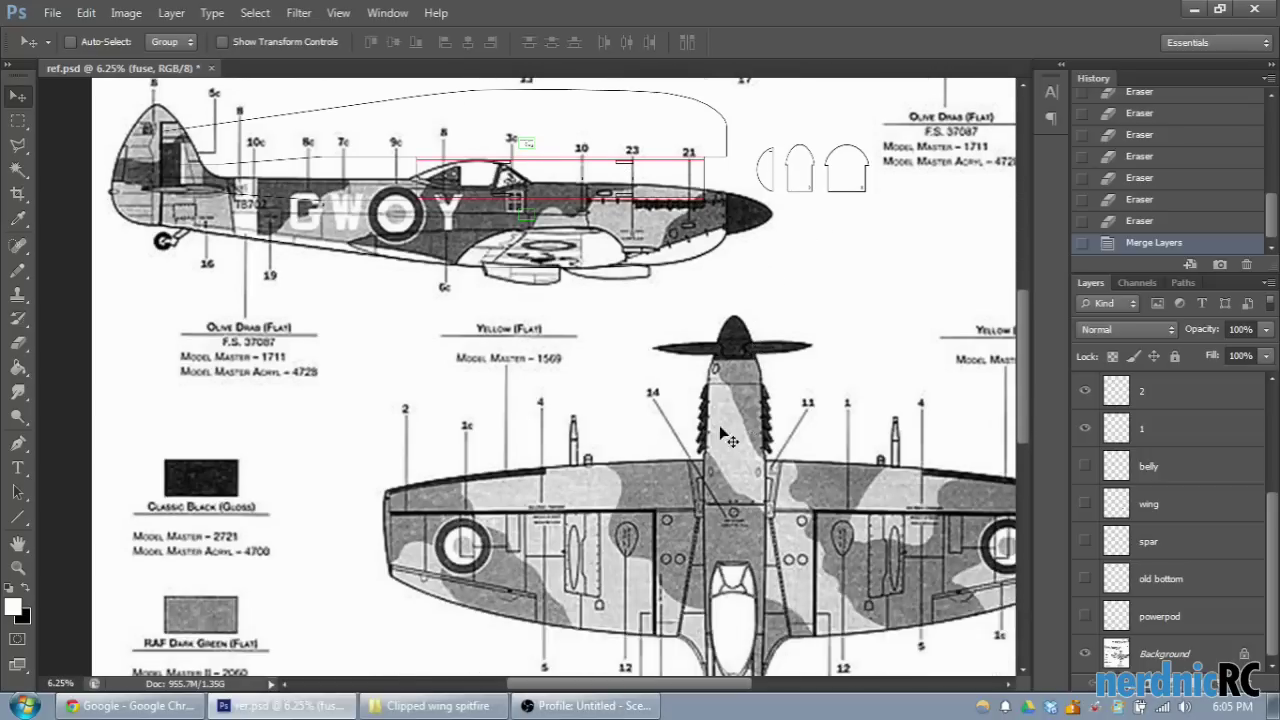
pyautogui.moveTo(548, 680); pyautogui.dragTo(623, 623)
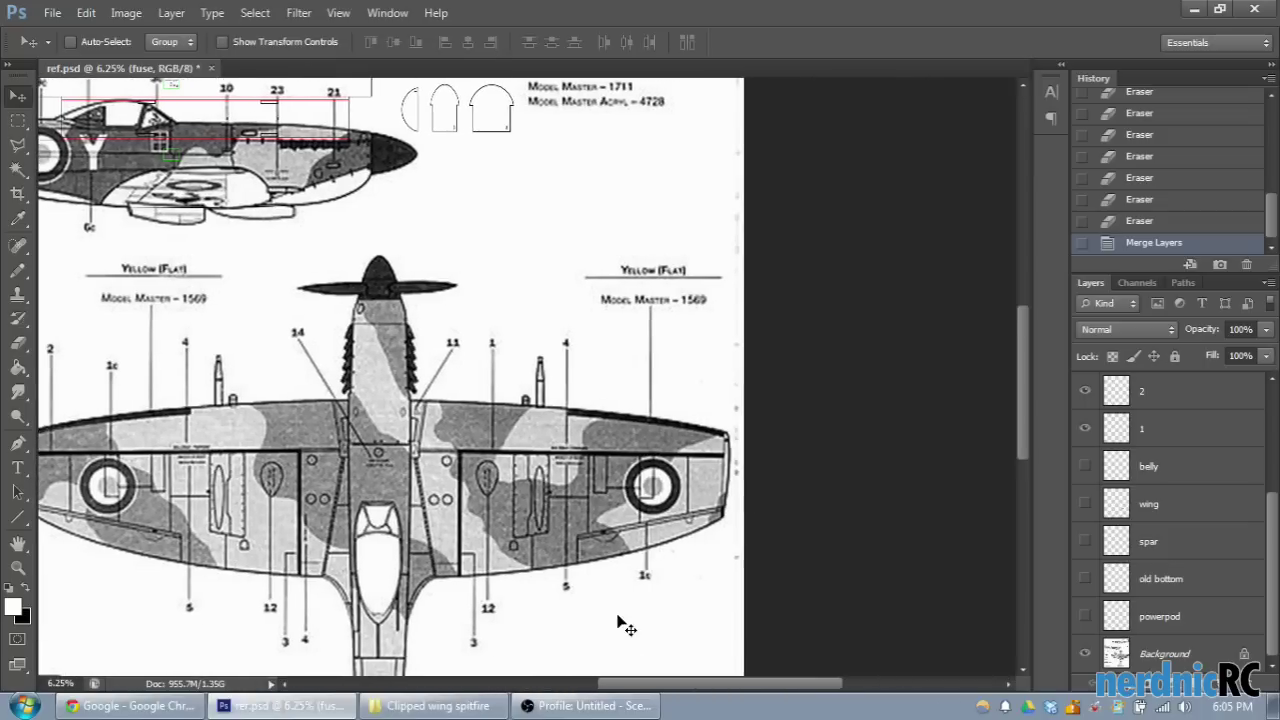
pyautogui.scroll(-1, 623, 623)
pyautogui.scroll(1, 1188, 568)
pyautogui.scroll(2, 1190, 565)
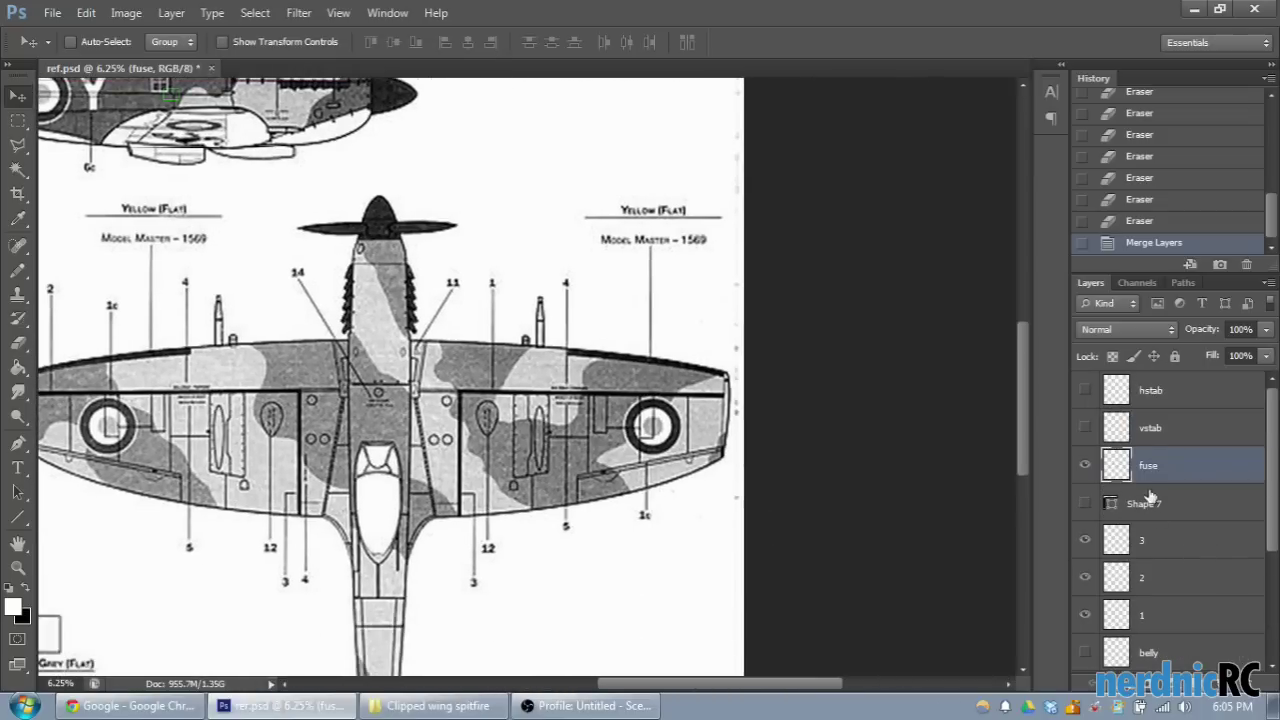
pyautogui.scroll(-3, 1150, 497)
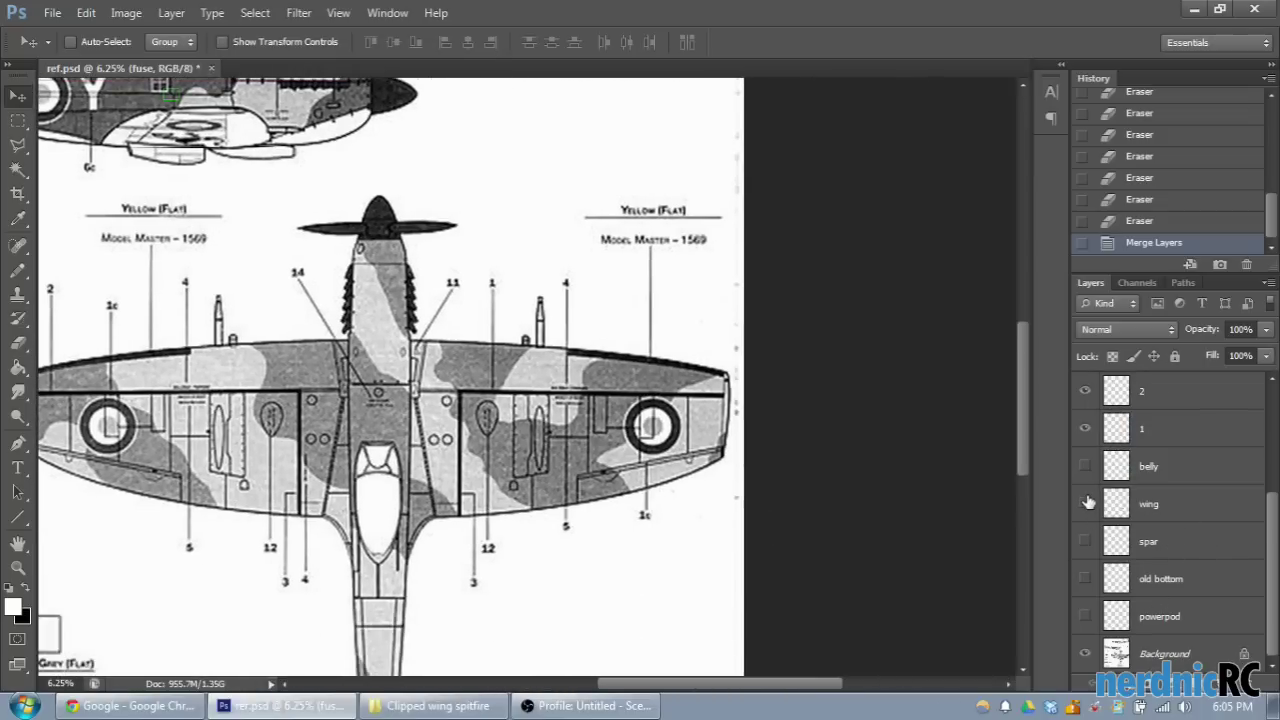
pyautogui.click(1085, 504)
pyautogui.scroll(2, 115, 404)
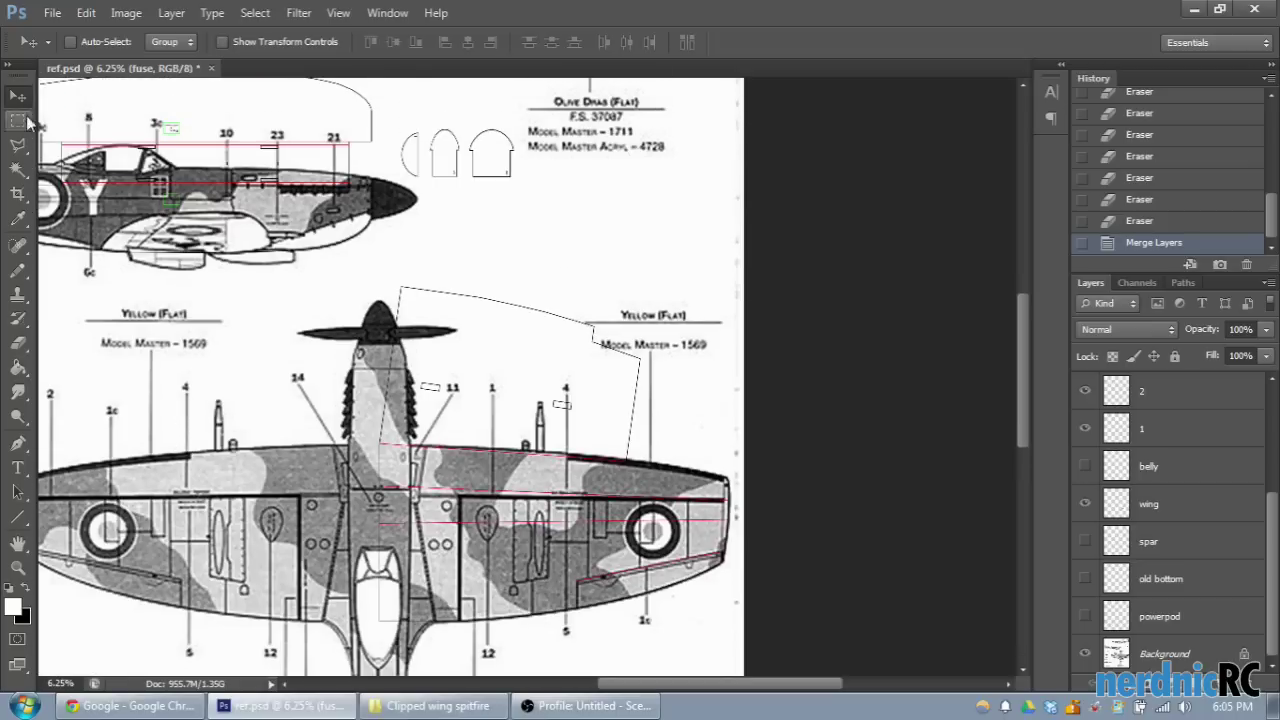
# Step: Undo the accidental fuse move, then move the wing outline up and left from the top view's right wing to around the propeller
pyautogui.moveTo(352, 485); pyautogui.dragTo(358, 470)
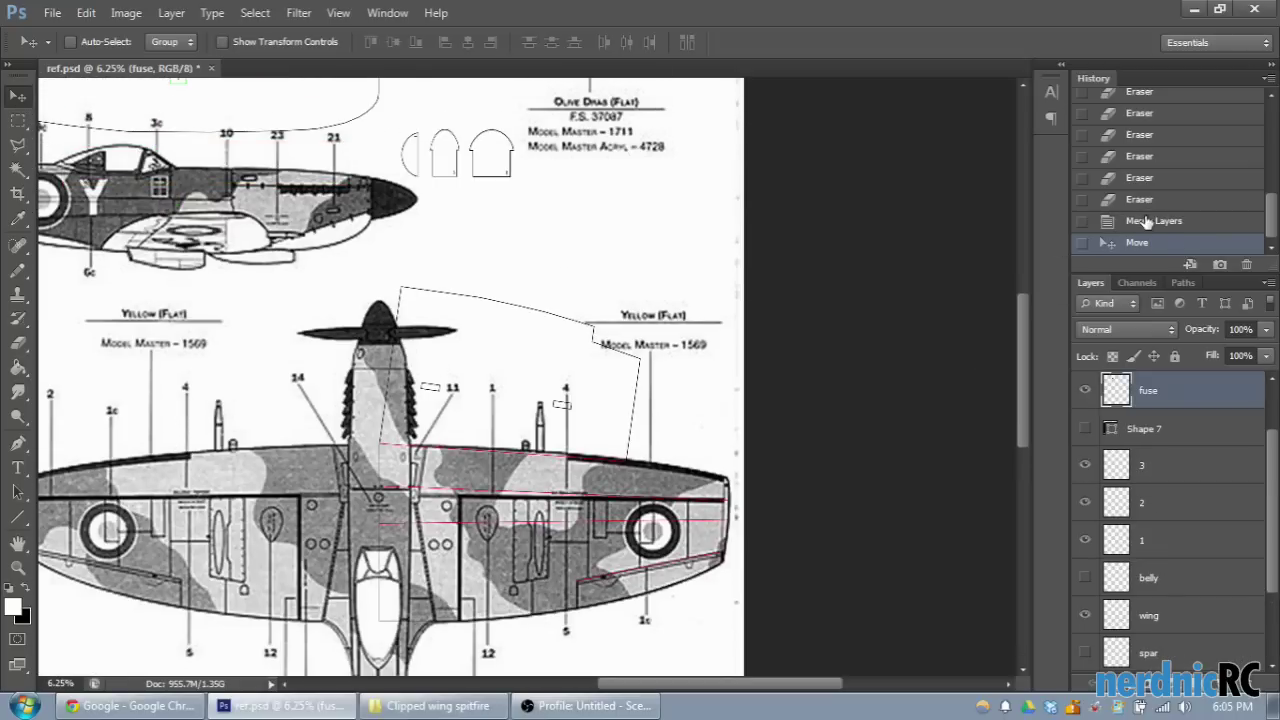
pyautogui.click(1147, 221)
pyautogui.click(1172, 625)
pyautogui.moveTo(600, 500); pyautogui.dragTo(454, 347)
pyautogui.moveTo(640, 686); pyautogui.dragTo(552, 686)
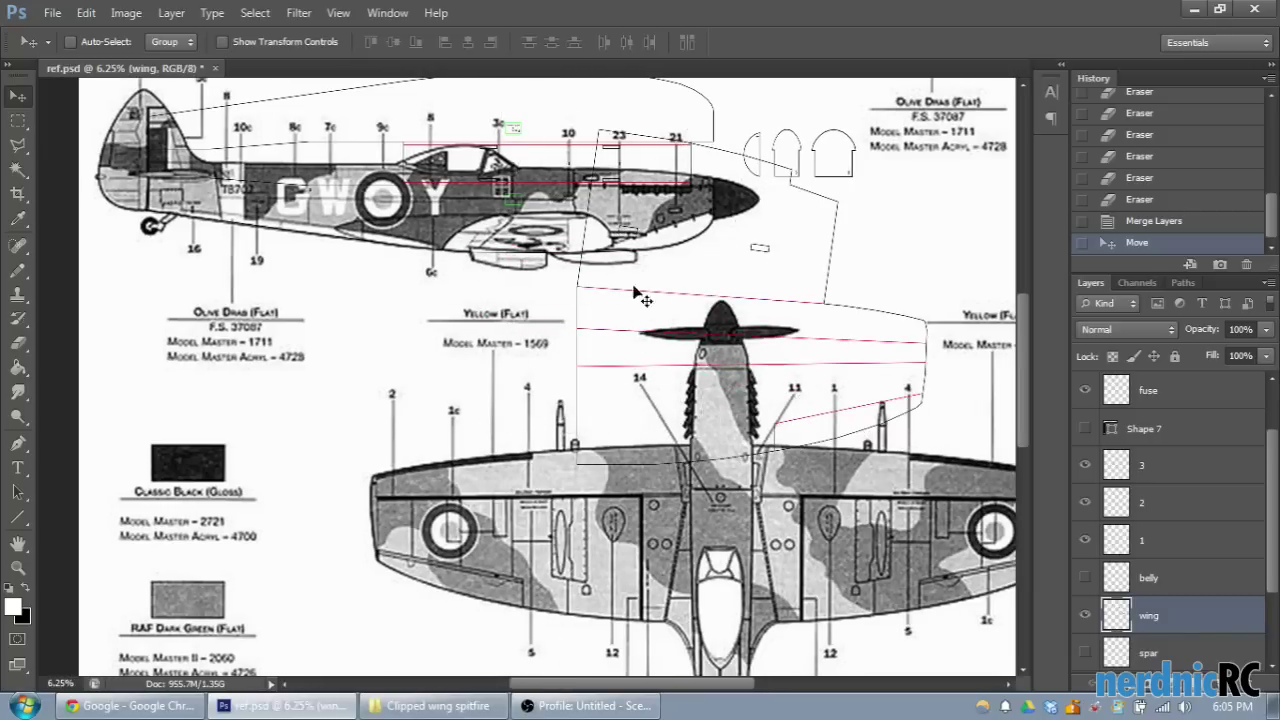
pyautogui.moveTo(907, 335); pyautogui.dragTo(870, 359)
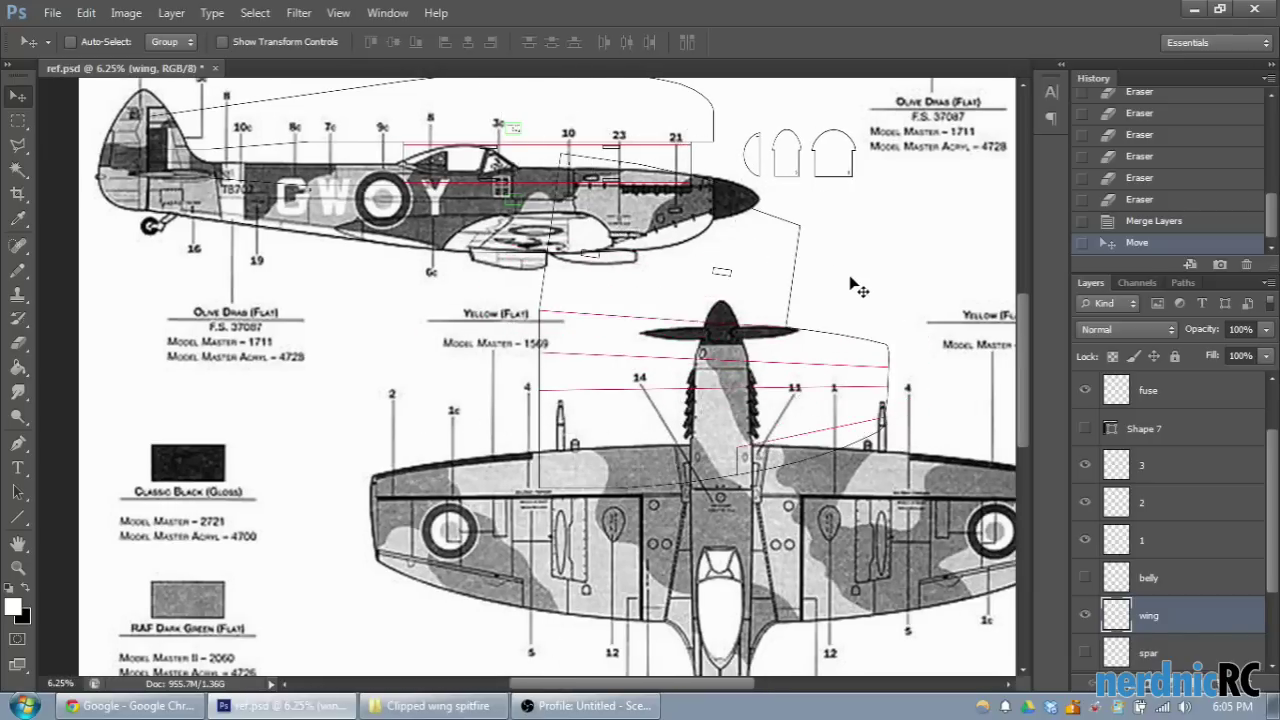
# Step: Rotate the wing outline 90 degrees clockwise with Free Transform
pyautogui.hotkey('ctrl', 't')
pyautogui.moveTo(925, 227); pyautogui.dragTo(810, 530)
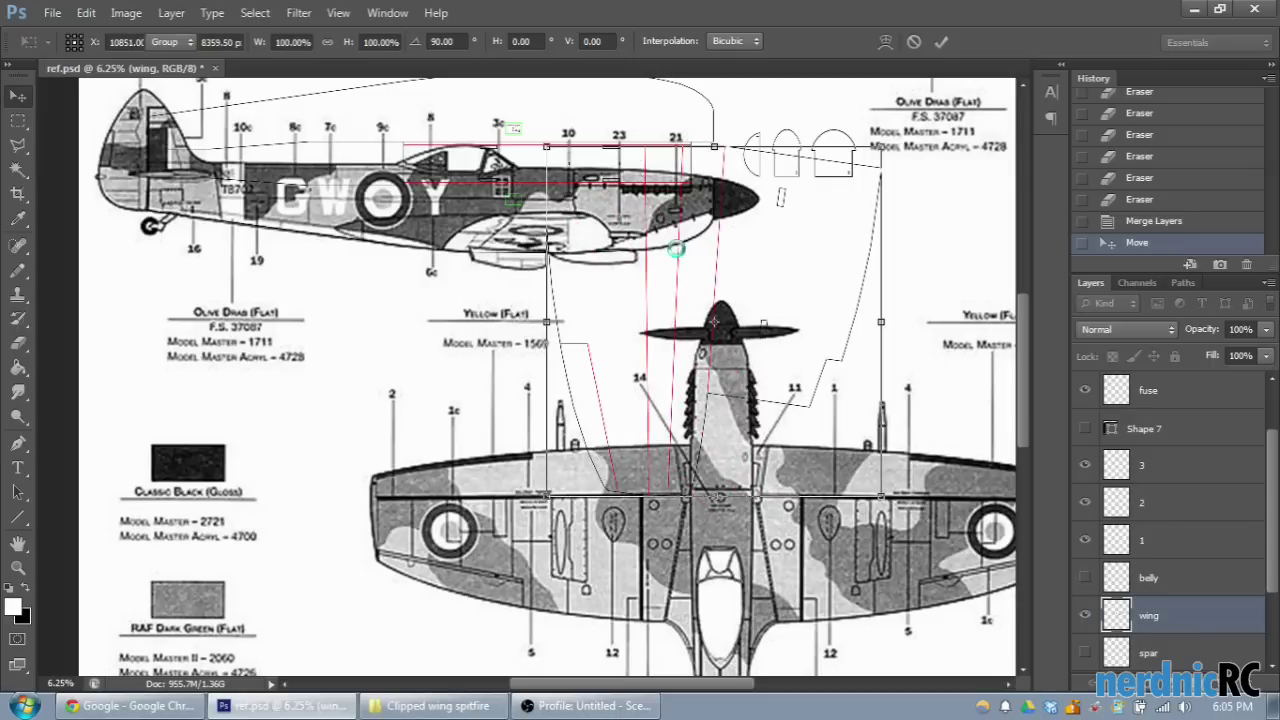
# Step: Apply the 90° rotation to the wing layer and move it beneath the side-view fuselage
pyautogui.press('Return')
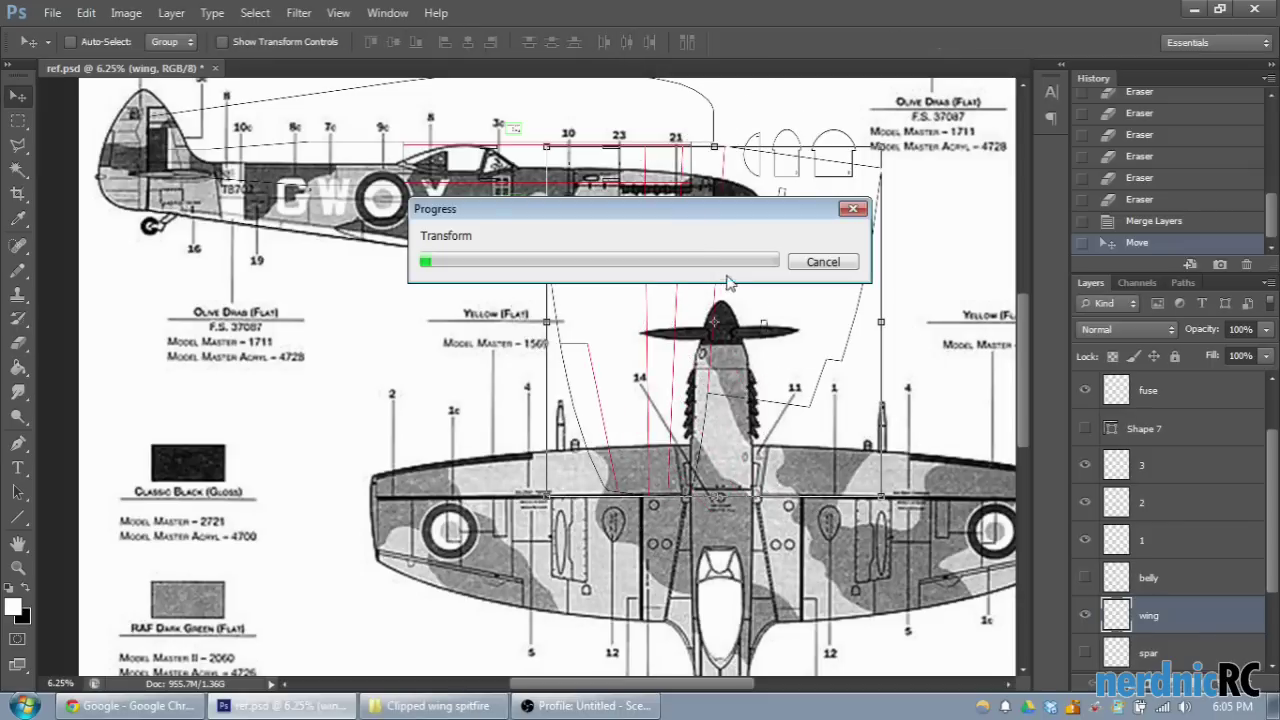
pyautogui.moveTo(693, 255); pyautogui.dragTo(570, 338)
pyautogui.scroll(3, 590, 482)
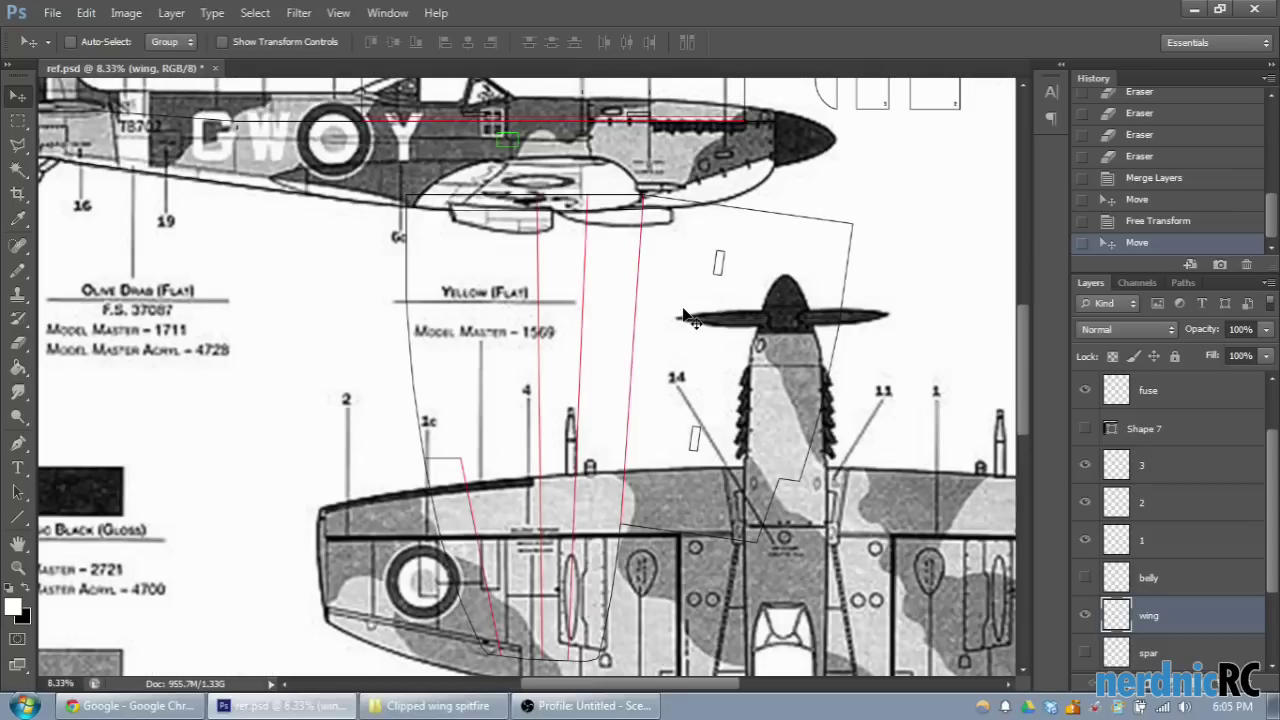
pyautogui.scroll(3, 620, 530)
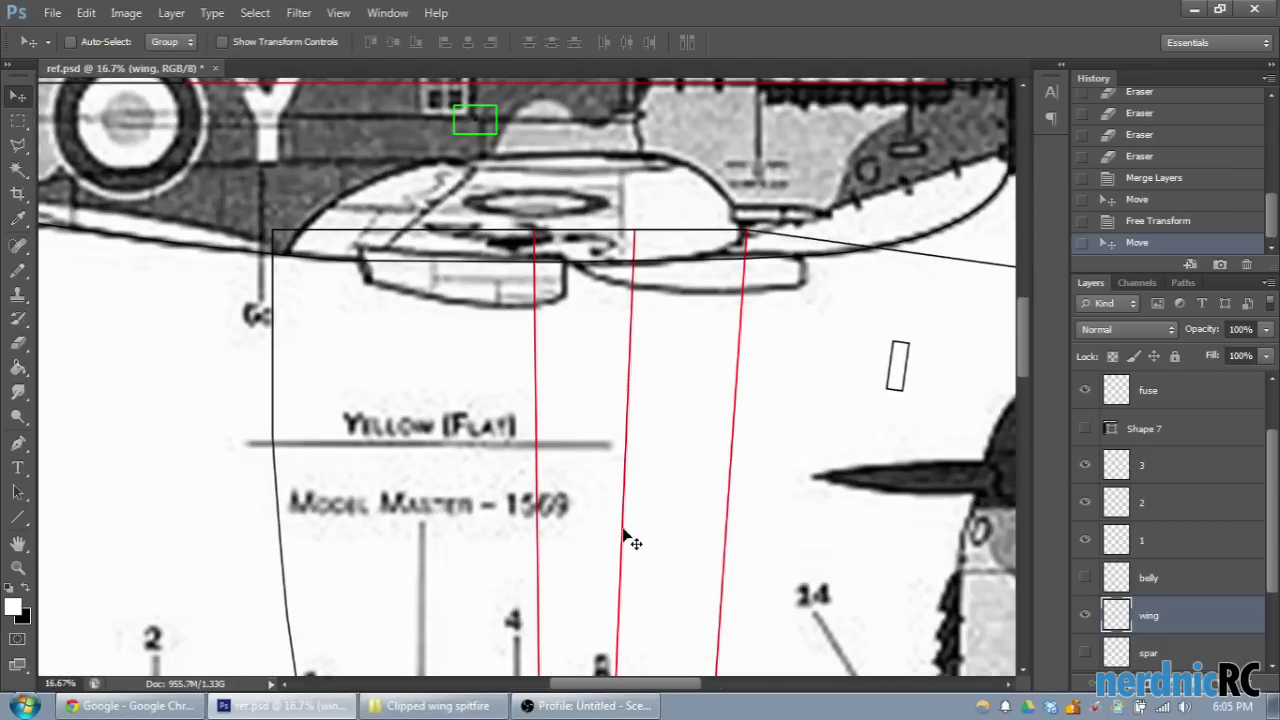
# Step: Nudge the wing layer down and slightly right so its root edge sits just above the fuselage's bottom line
pyautogui.hotkey('shift', 'Down')
pyautogui.hotkey('shift', 'Down')
pyautogui.hotkey('shift', 'Down')
pyautogui.hotkey('shift', 'Down')
pyautogui.hotkey('shift', 'Down')
pyautogui.hotkey('shift', 'Down')
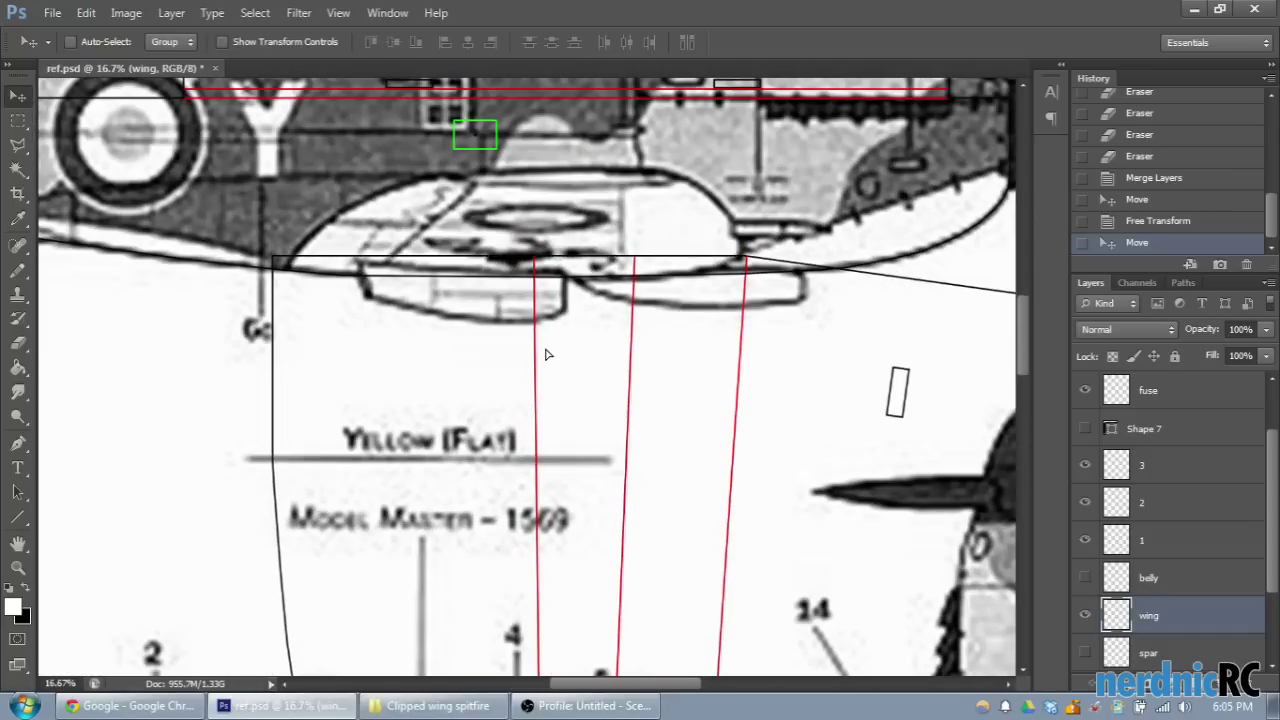
pyautogui.hotkey('shift', 'Down')
pyautogui.hotkey('shift', 'Down')
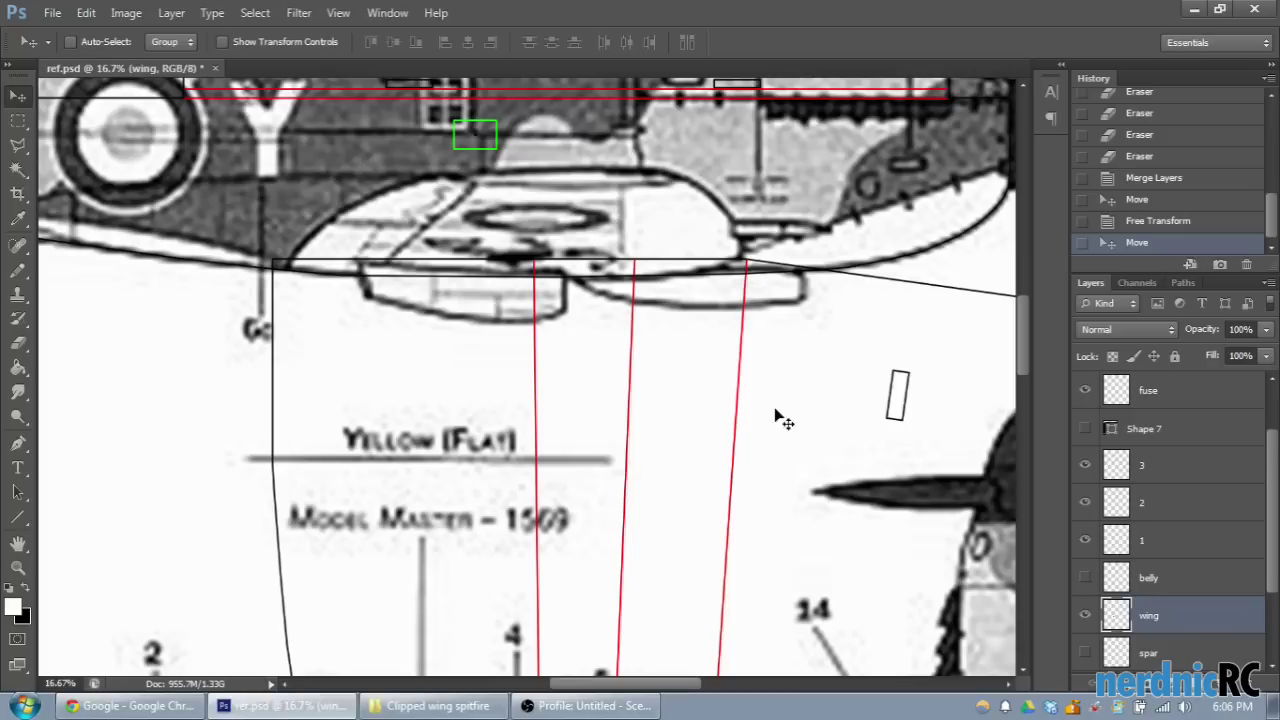
pyautogui.press('Right')
pyautogui.press('Right')
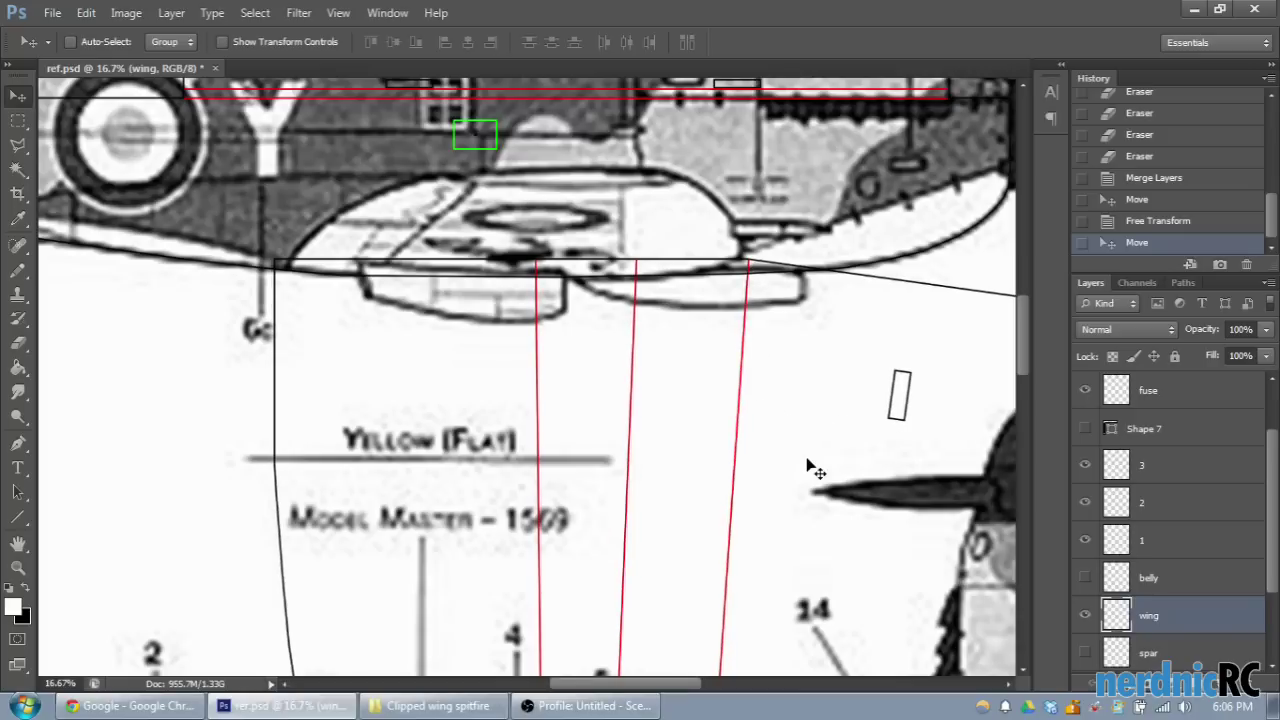
pyautogui.press('Down')
pyautogui.press('Down')
pyautogui.press('Up')
pyautogui.press('Up')
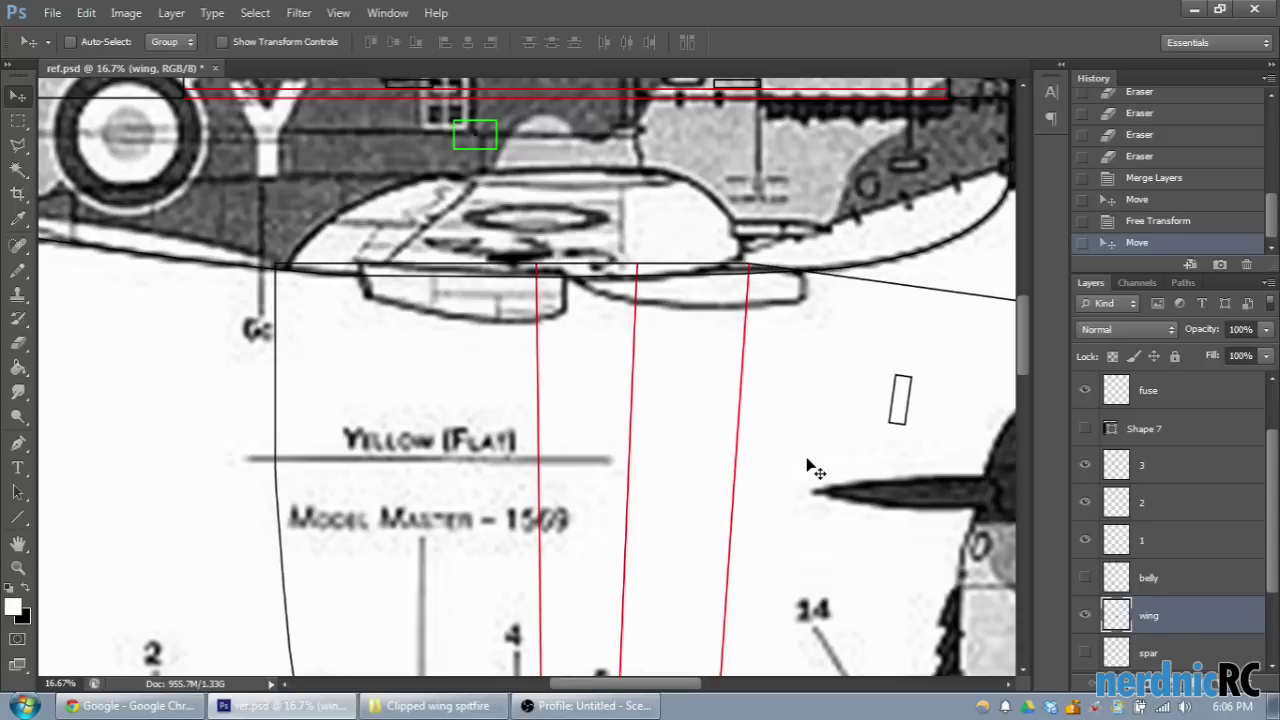
pyautogui.press('Up')
pyautogui.press('Up')
pyautogui.press('Up')
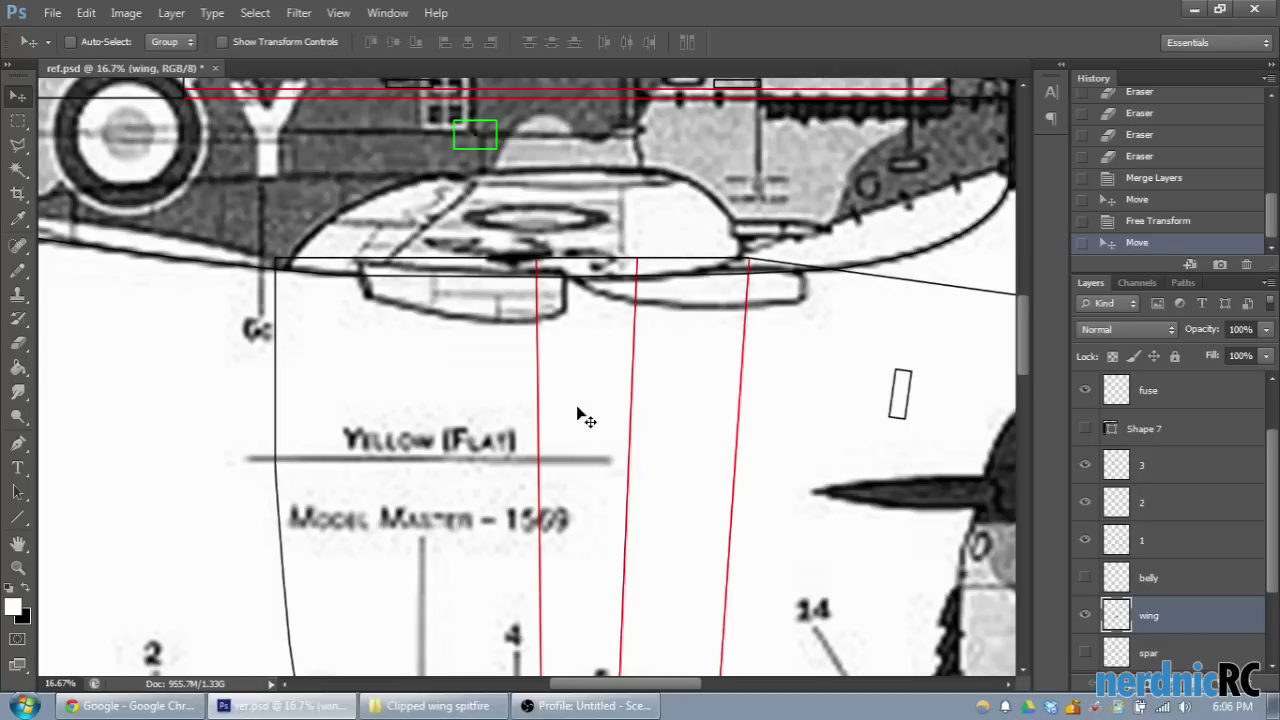
# Step: Examine how the wing's root edge sits relative to the fuselage's bottom line and the drawn wing root
pyautogui.scroll(2, 585, 415)
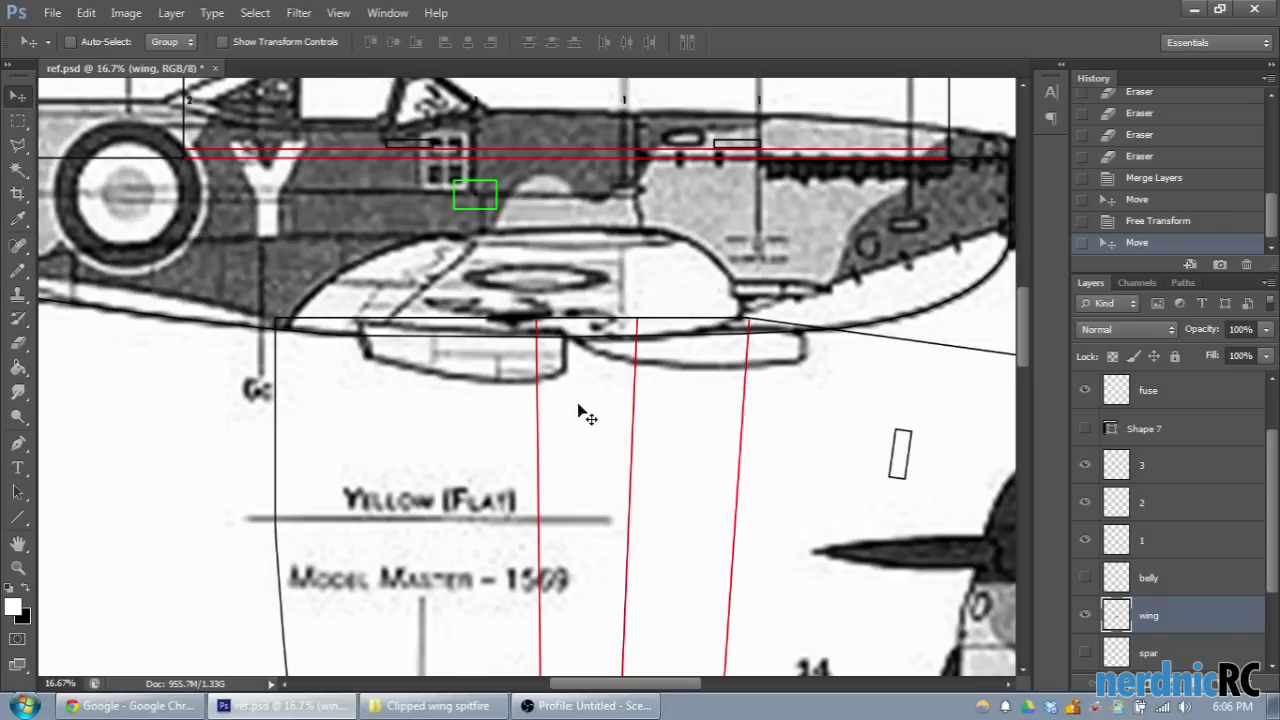
pyautogui.scroll(-2, 700, 385)
pyautogui.scroll(-1, 500, 320)
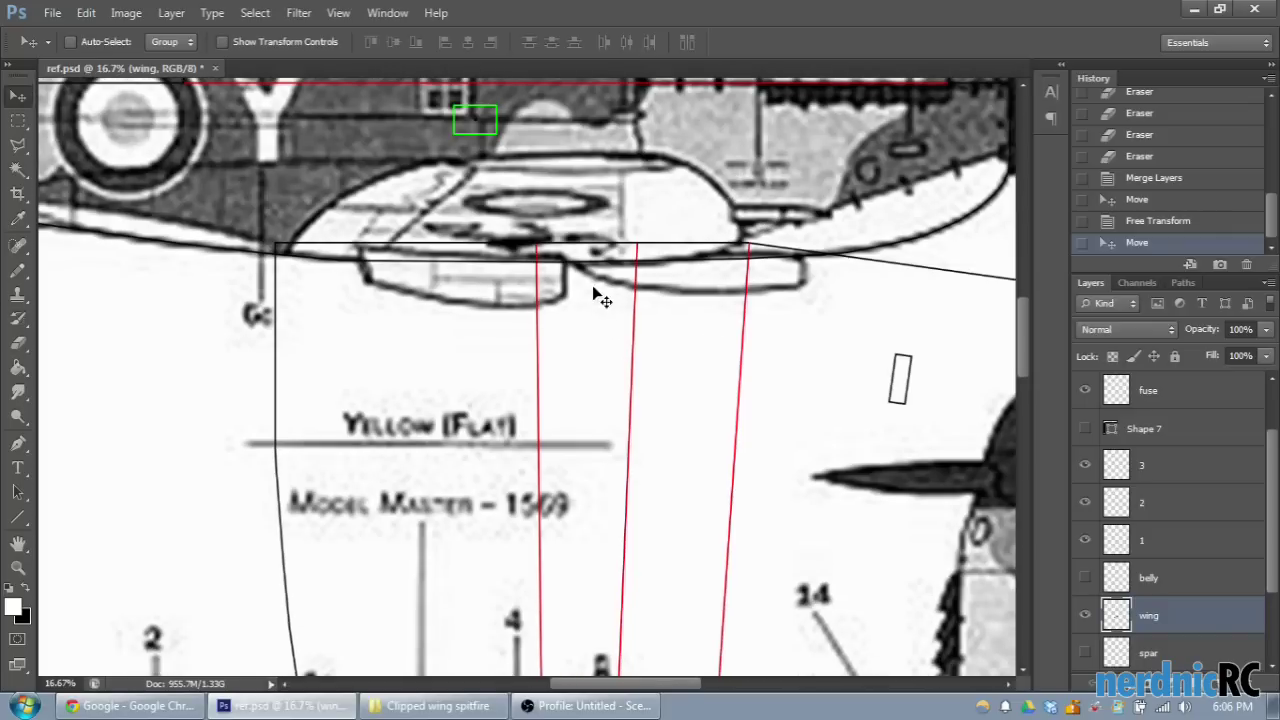
pyautogui.scroll(2, 665, 320)
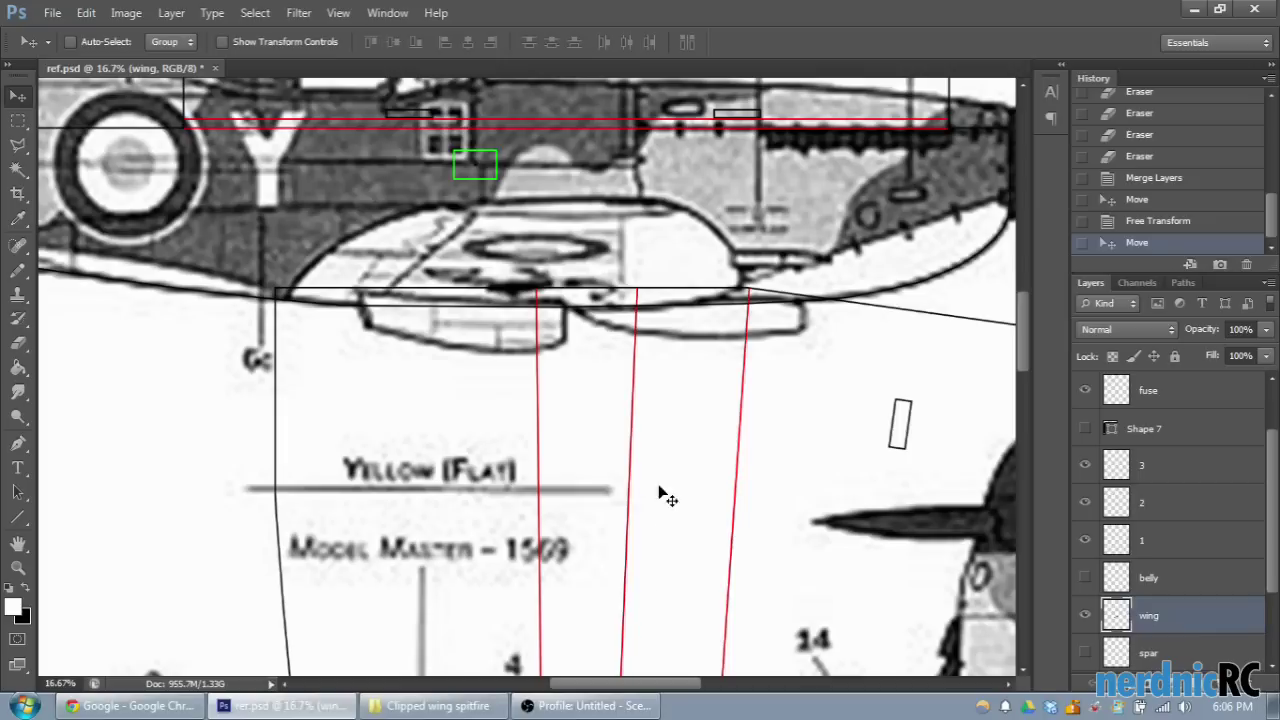
pyautogui.scroll(1, 714, 480)
pyautogui.scroll(2, 740, 520)
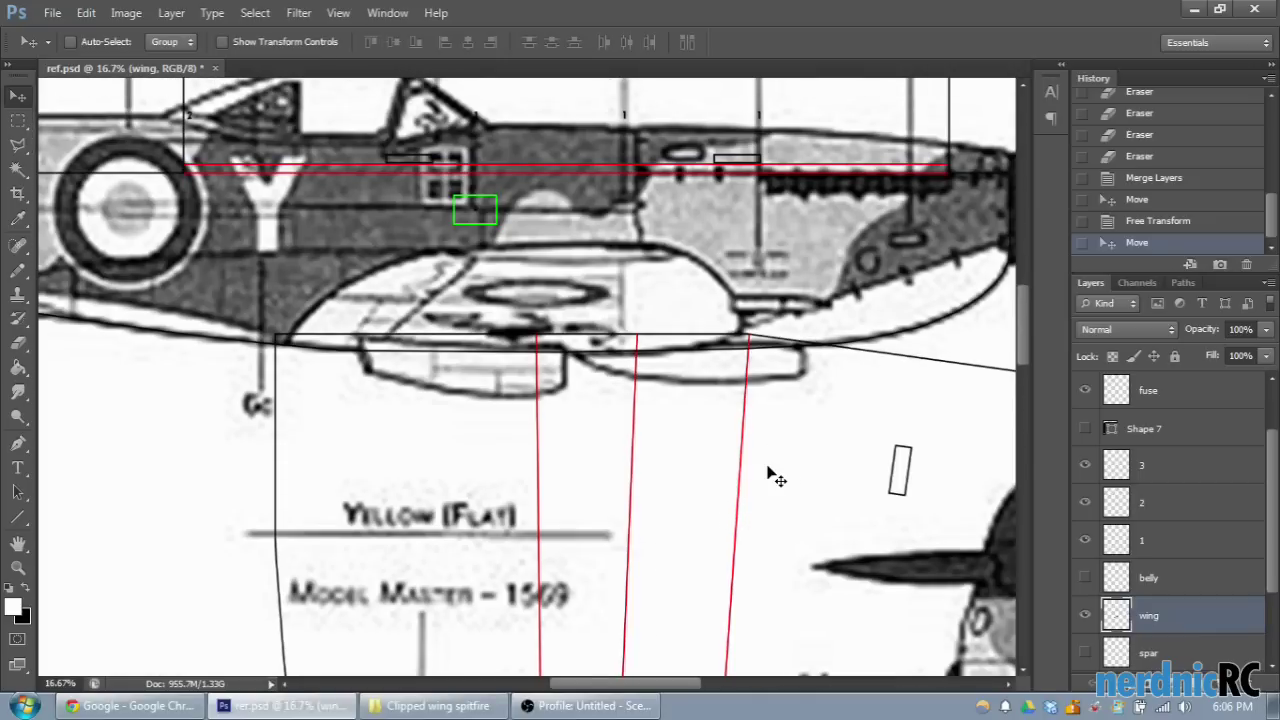
pyautogui.scroll(-3, 592, 360)
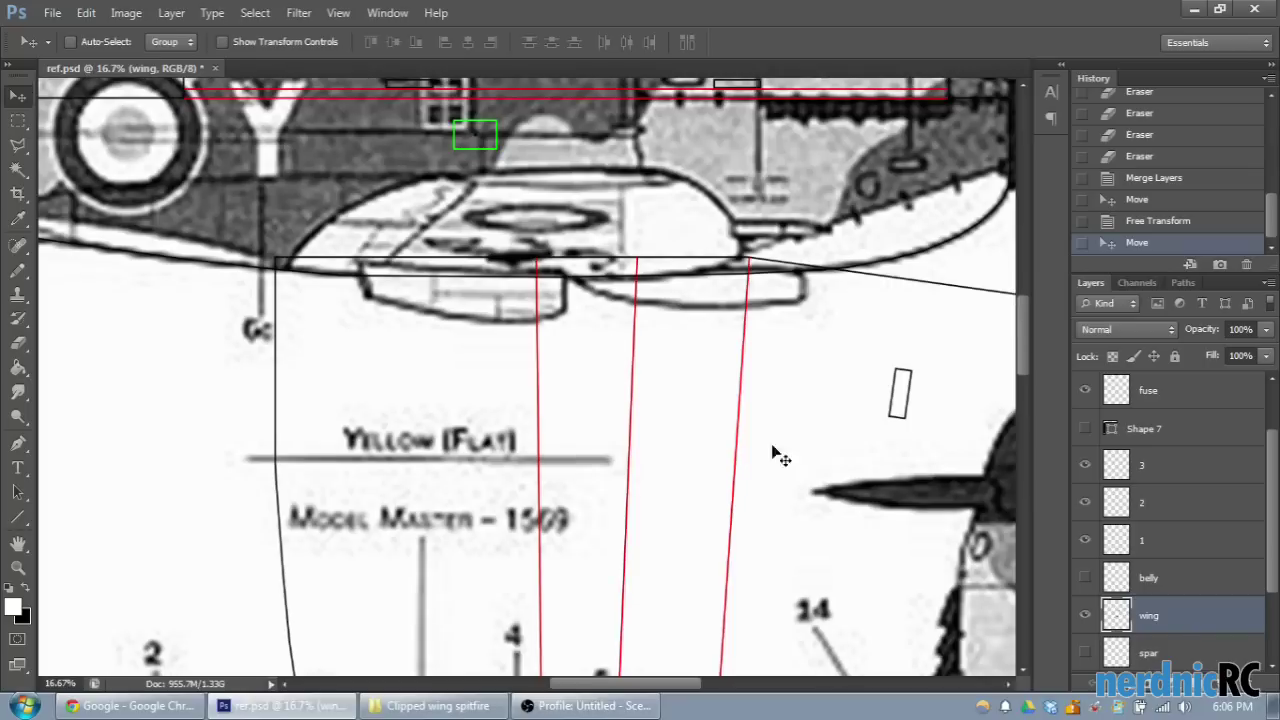
pyautogui.scroll(4, 586, 449)
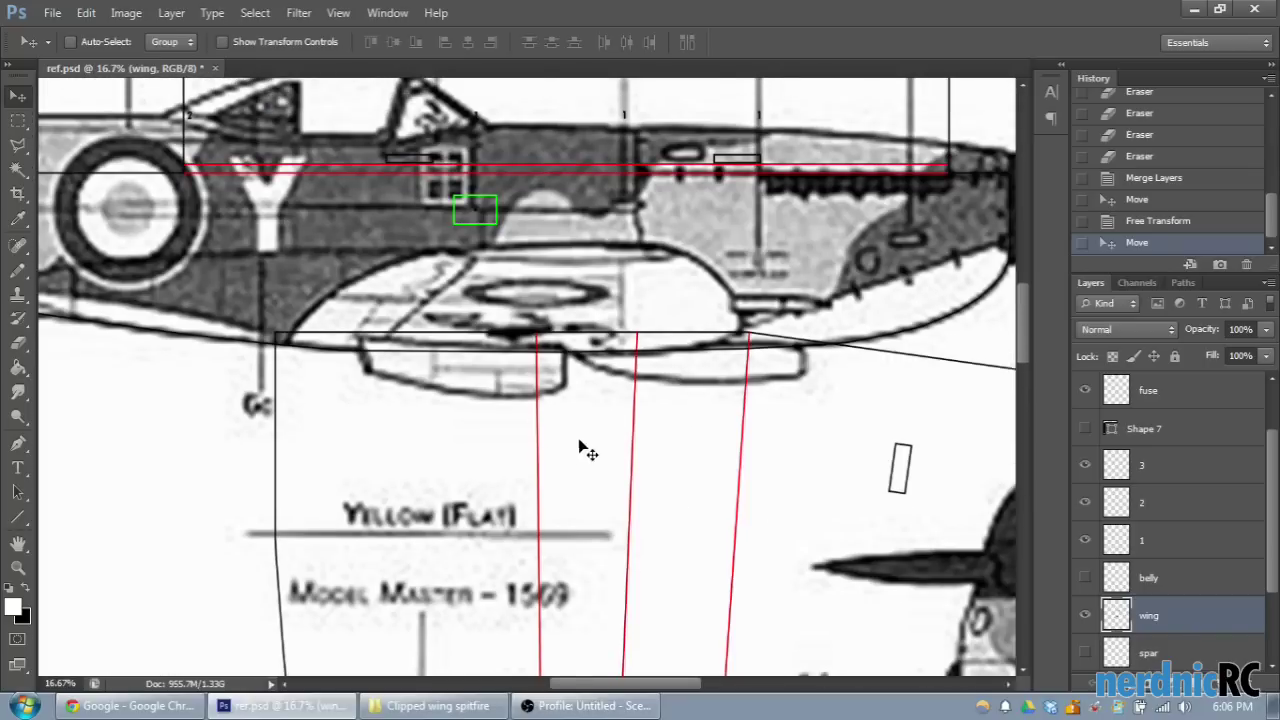
pyautogui.scroll(2, 575, 398)
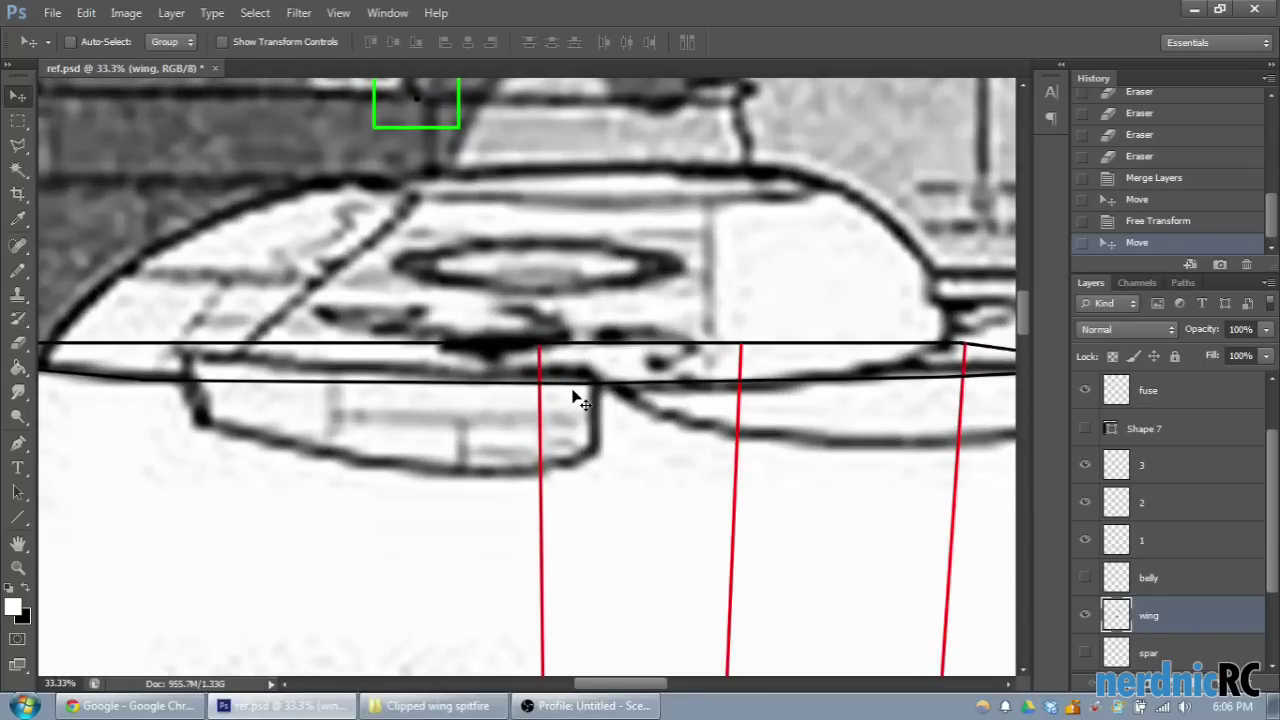
pyautogui.hscroll(-3, 603, 690)
pyautogui.hotkey('ctrl', '-')
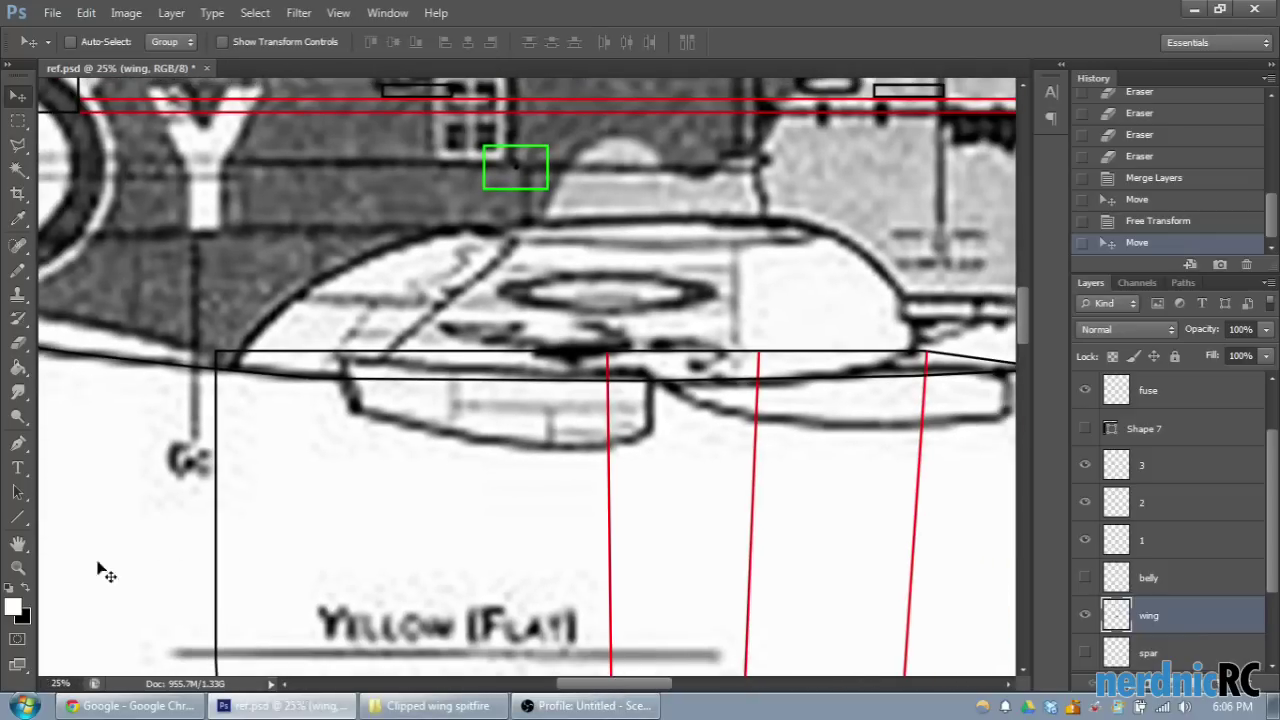
# Step: Draw a vertical line about 58 px tall up from the fuselage's bottom line and a horizontal line about 792 px long across its top
pyautogui.click(18, 517)
pyautogui.hotkey('ctrl', '+')
pyautogui.hotkey('ctrl', '+')
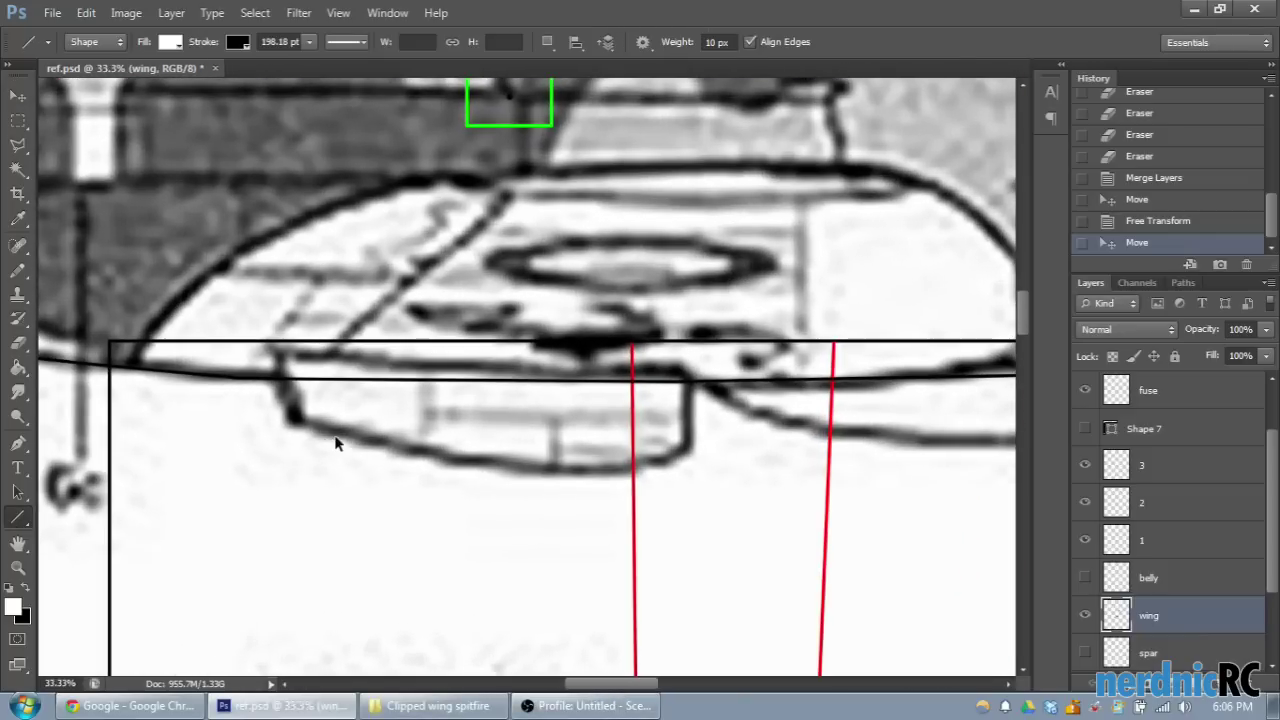
pyautogui.scroll(-1, 458, 328)
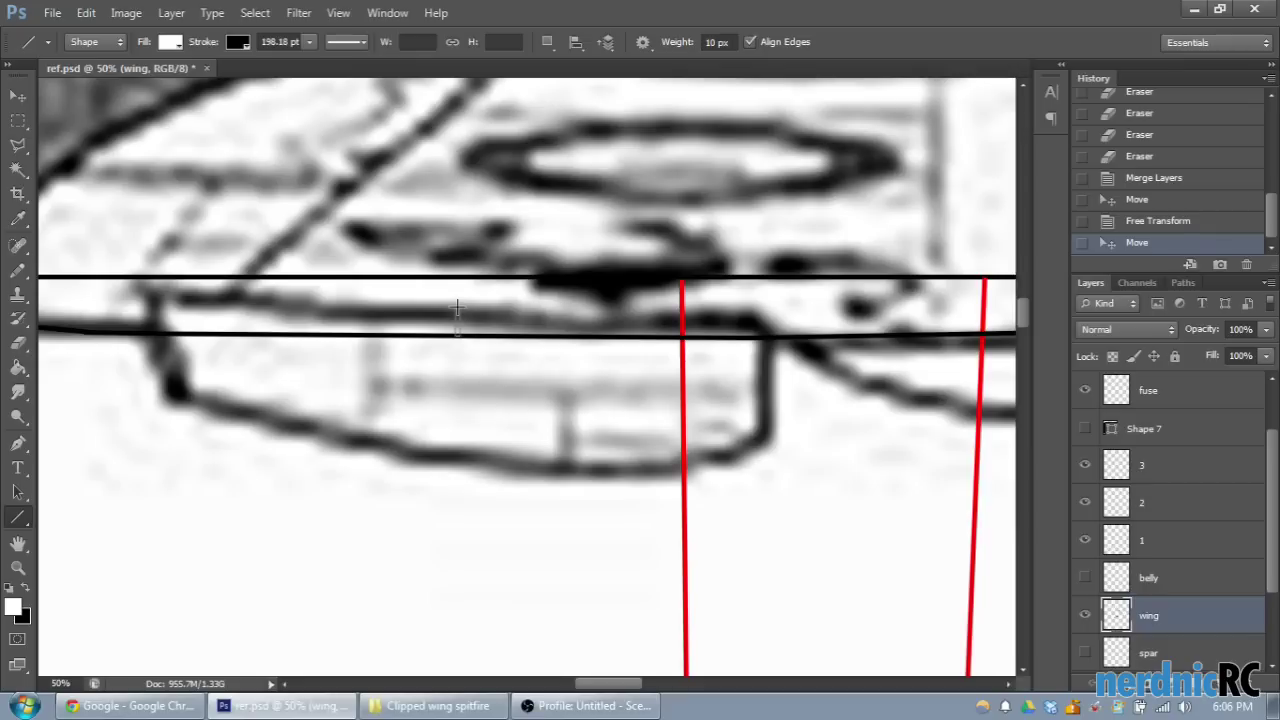
pyautogui.moveTo(459, 309); pyautogui.dragTo(457, 337)
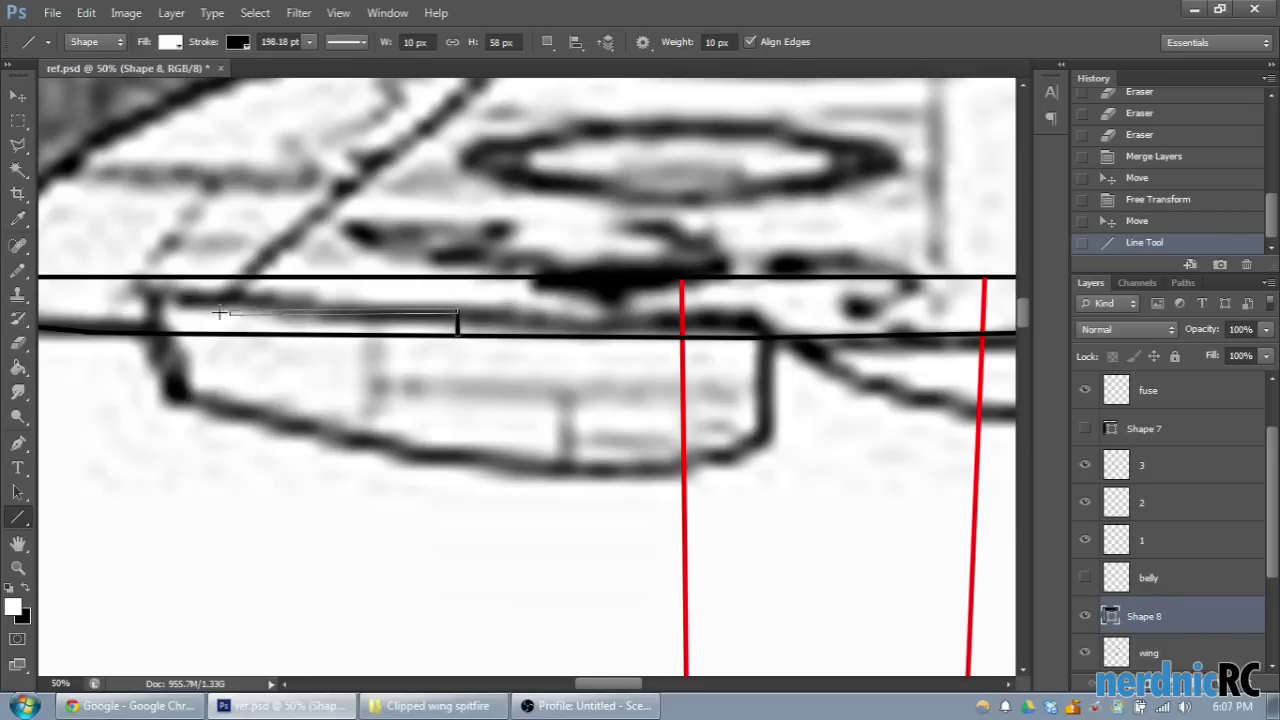
pyautogui.moveTo(114, 310); pyautogui.dragTo(826, 311)
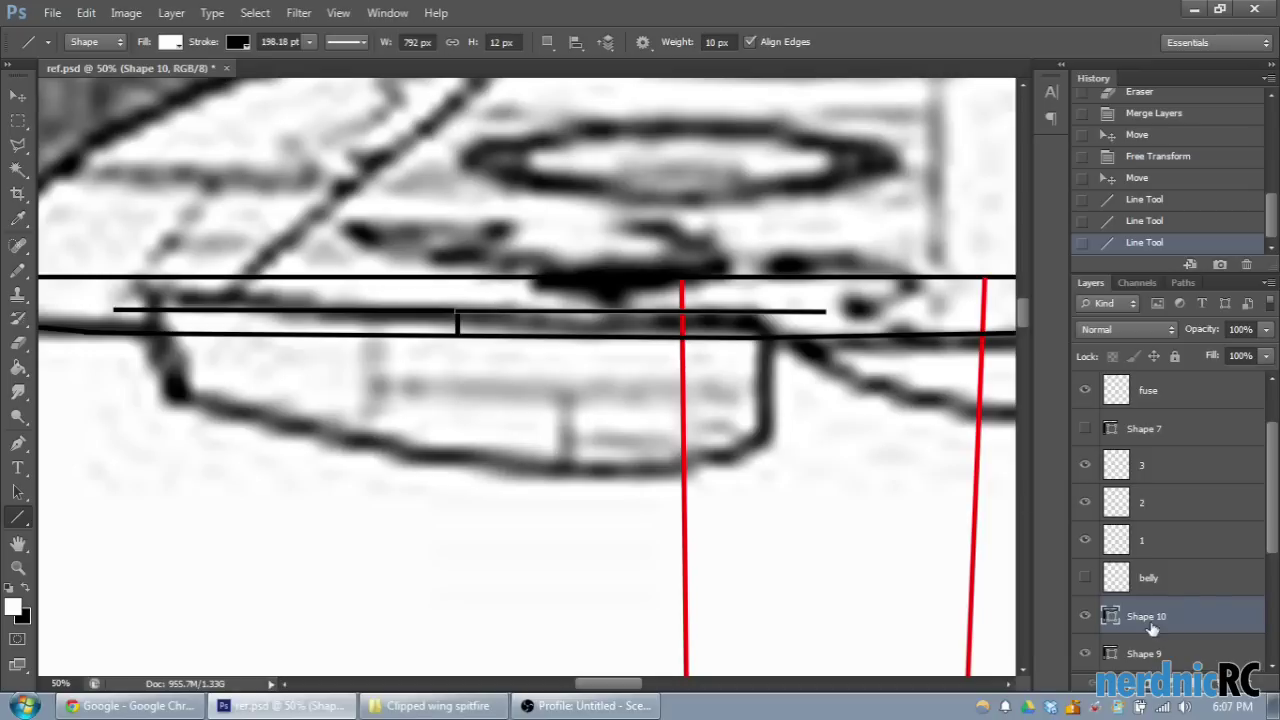
# Step: Nudge the wing layer down until its root edge lines up with the horizontal reference line
pyautogui.scroll(1, 1205, 560)
pyautogui.scroll(-2, 1185, 520)
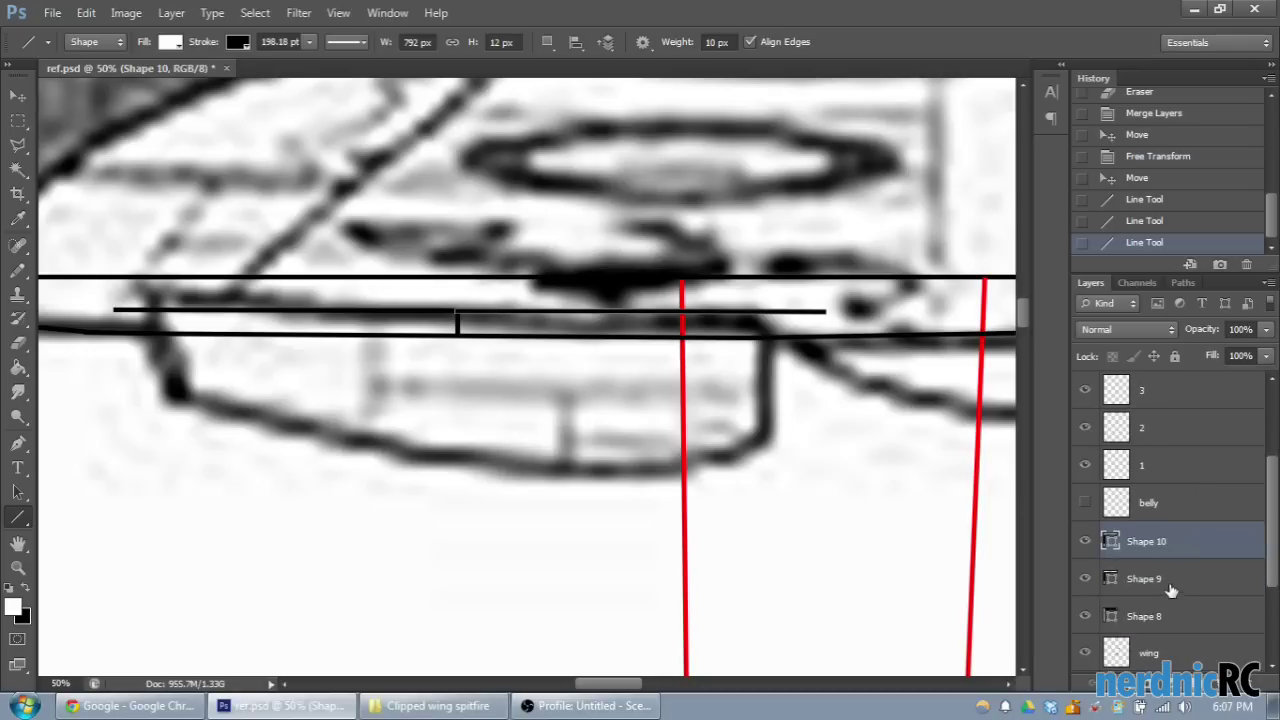
pyautogui.click(1150, 652)
pyautogui.click(31, 94)
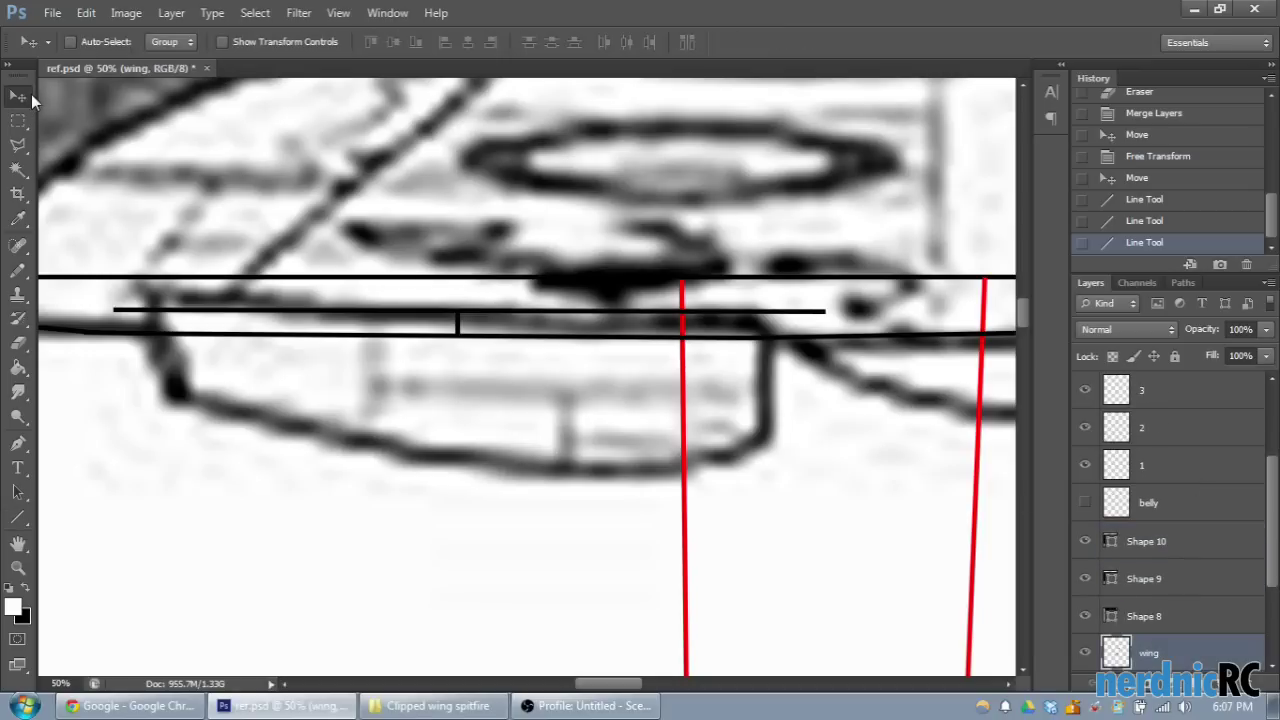
pyautogui.press('Down')
pyautogui.press('Down')
pyautogui.press('Down')
pyautogui.press('Down')
pyautogui.press('Down')
pyautogui.press('Down')
pyautogui.press('Down')
pyautogui.press('Down')
pyautogui.press('Down')
pyautogui.press('Down')
pyautogui.press('Down')
pyautogui.press('Down')
pyautogui.press('Down')
pyautogui.press('Down')
pyautogui.press('Down')
pyautogui.press('Down')
pyautogui.press('Down')
pyautogui.press('Down')
pyautogui.press('Down')
pyautogui.press('Down')
pyautogui.press('Down')
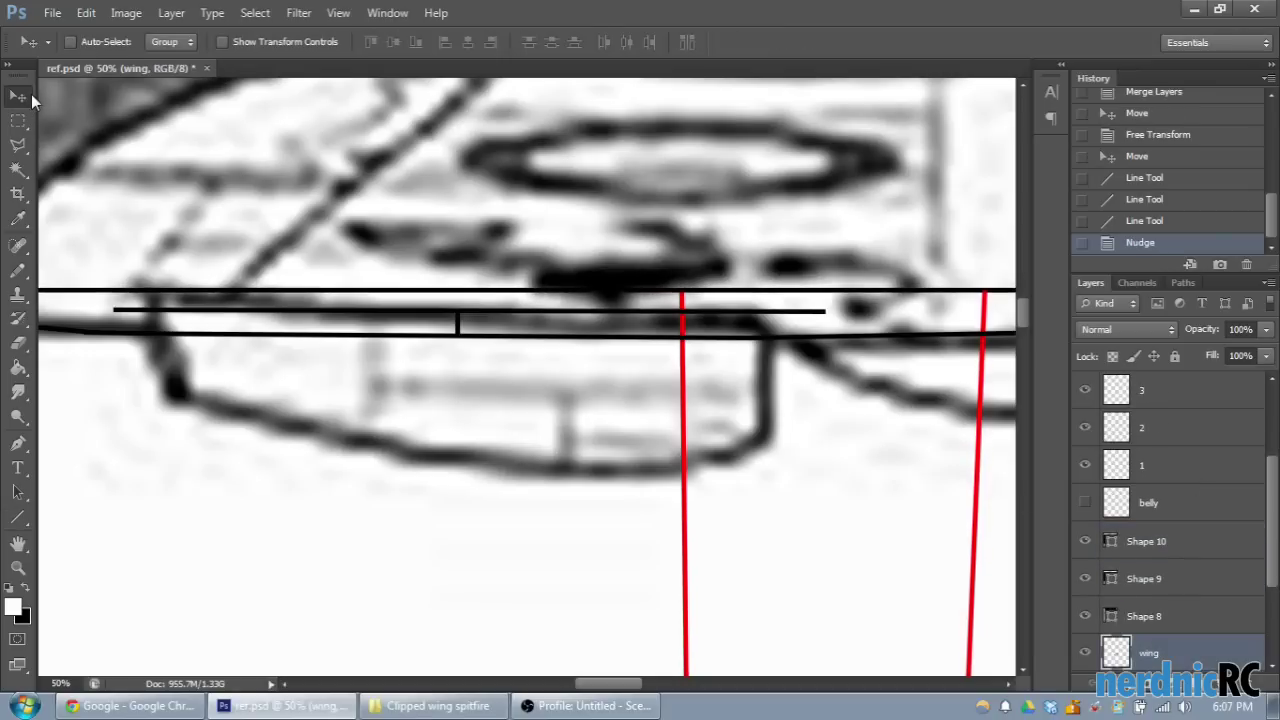
pyautogui.press('Down')
pyautogui.press('Down')
pyautogui.press('Down')
pyautogui.press('Down')
pyautogui.press('Down')
pyautogui.press('Down')
pyautogui.press('Down')
pyautogui.press('Down')
pyautogui.press('Down')
pyautogui.press('Down')
pyautogui.press('Down')
pyautogui.press('Down')
pyautogui.press('Down')
pyautogui.press('Down')
pyautogui.press('Down')
pyautogui.press('Down')
pyautogui.press('Down')
pyautogui.press('Down')
pyautogui.press('Down')
pyautogui.press('Down')
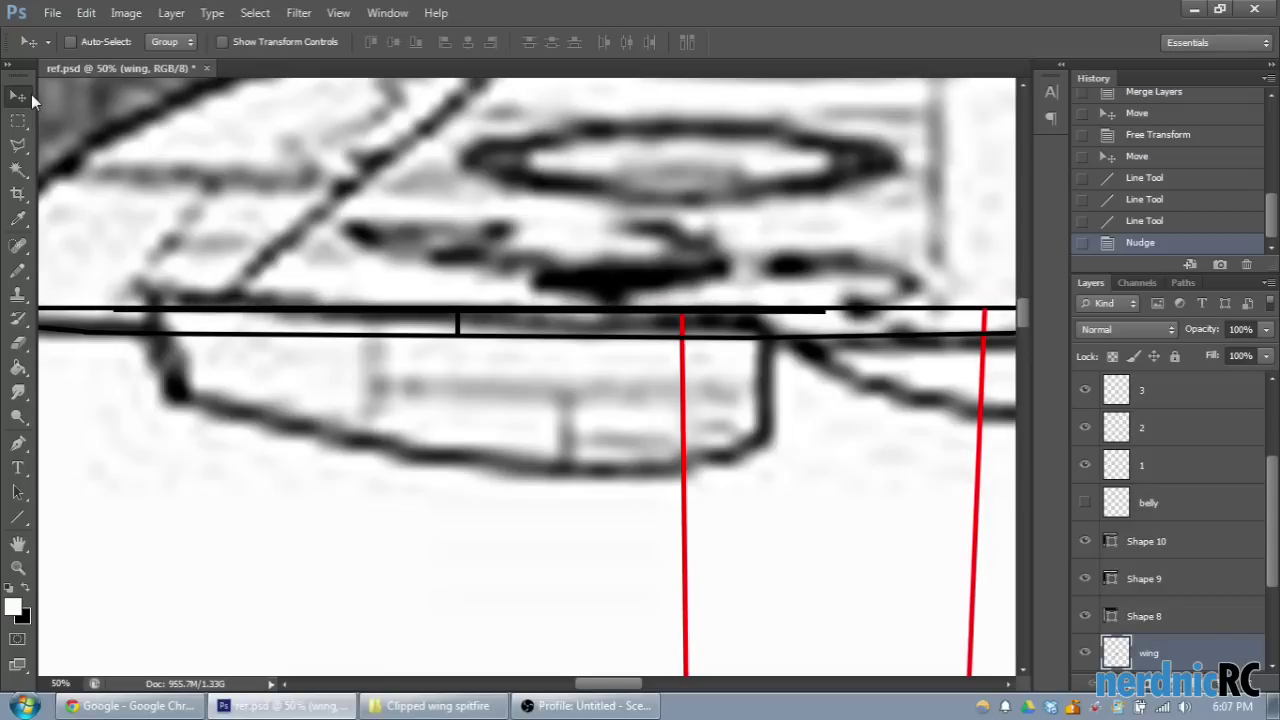
pyautogui.press('Down')
pyautogui.press('Down')
pyautogui.press('Down')
pyautogui.press('Down')
pyautogui.press('Down')
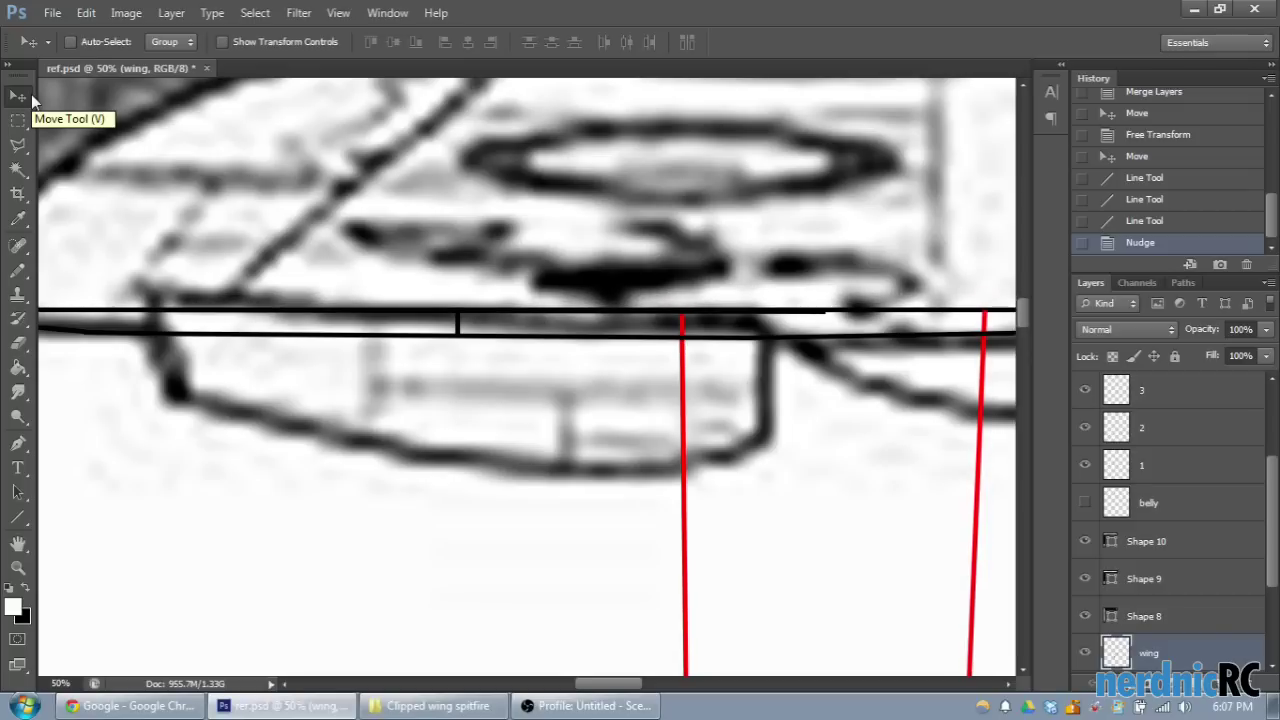
pyautogui.hotkey('ctrl', '-')
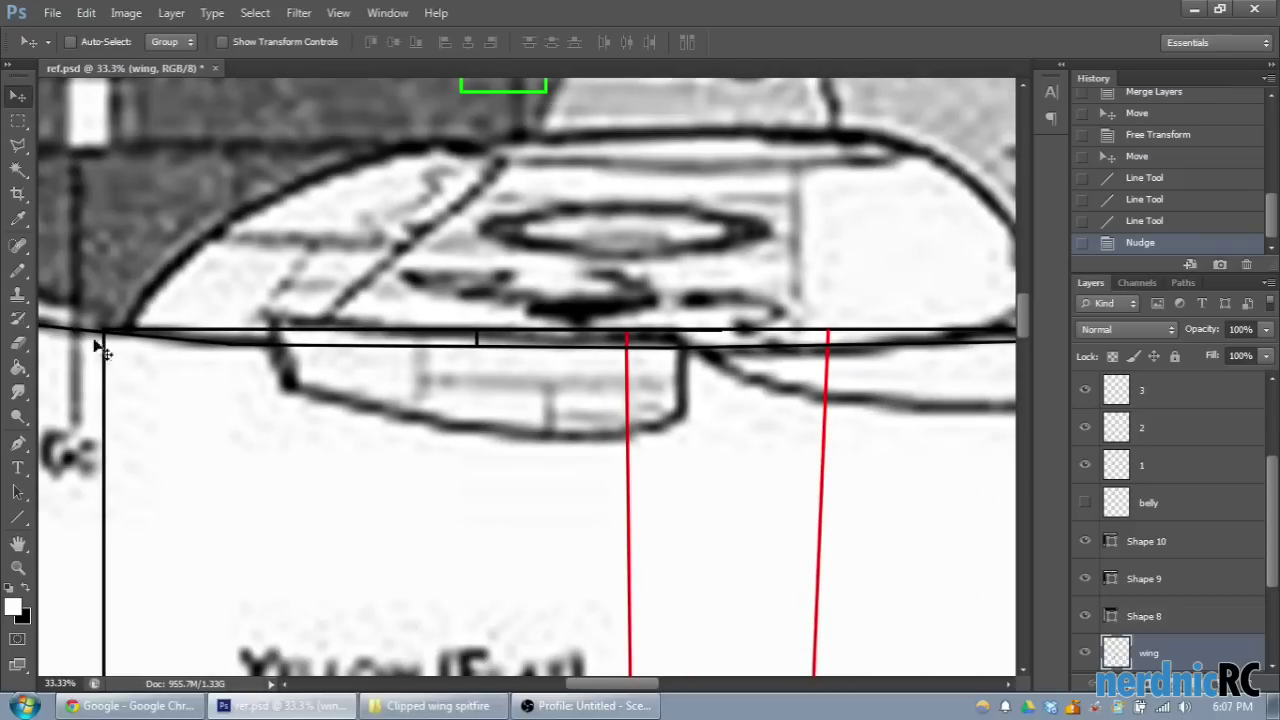
pyautogui.hotkey('ctrl', '-')
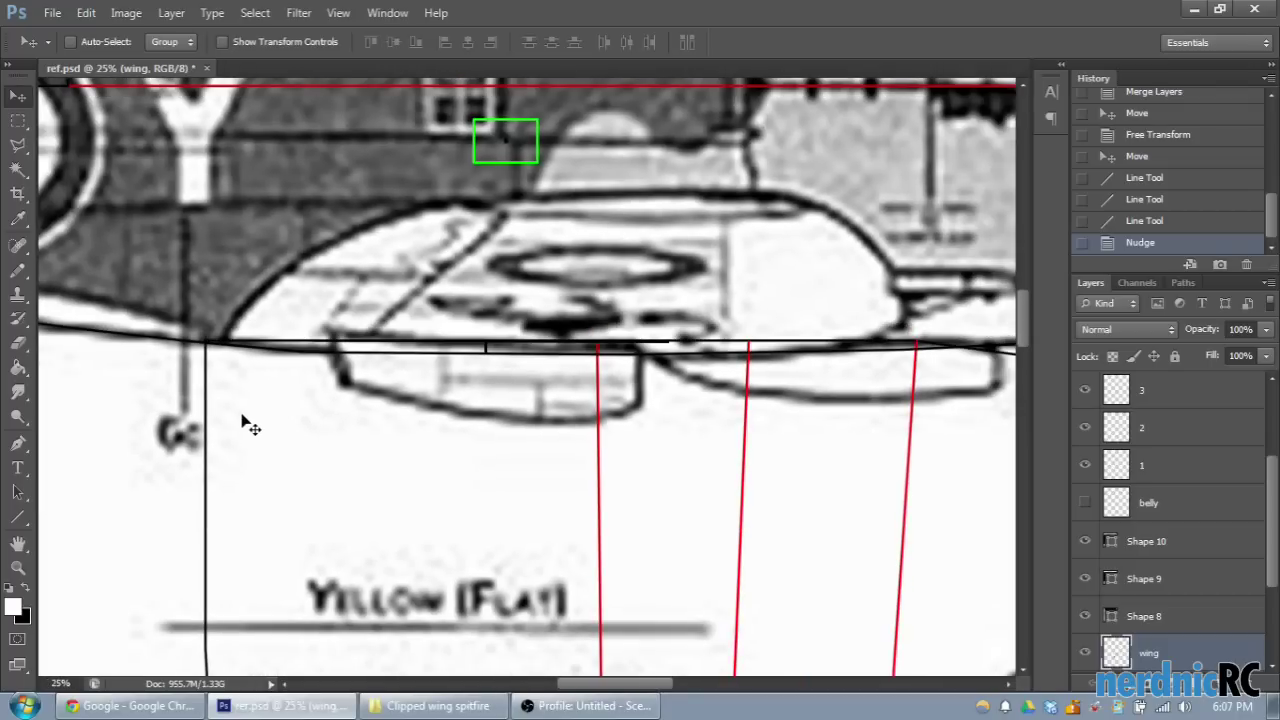
# Step: Nudge the wing layer up so its whole root edge lies above the horizontal reference line, leaving clearance at the rear corner
pyautogui.press('Up')
pyautogui.press('Up')
pyautogui.press('Up')
pyautogui.press('Up')
pyautogui.press('Up')
pyautogui.press('Up')
pyautogui.press('Up')
pyautogui.press('Up')
pyautogui.press('Up')
pyautogui.press('Up')
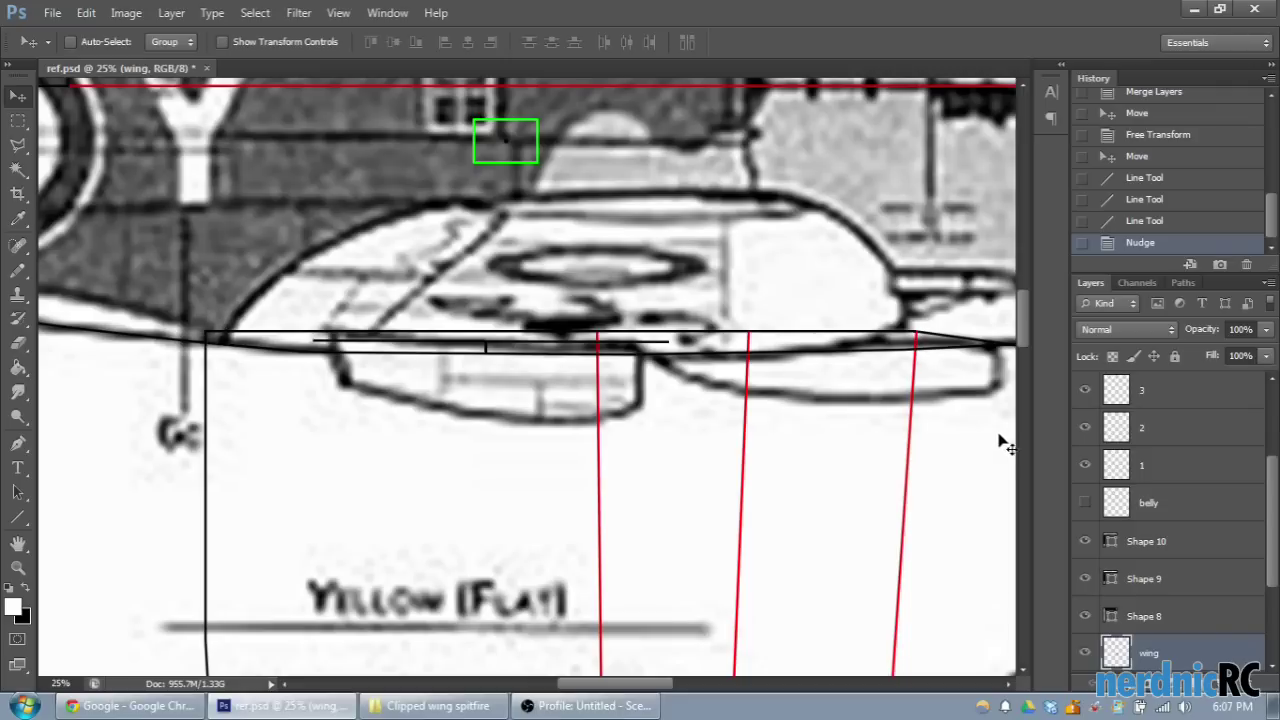
pyautogui.press('Up')
pyautogui.press('Up')
pyautogui.press('Up')
pyautogui.press('Up')
pyautogui.press('Up')
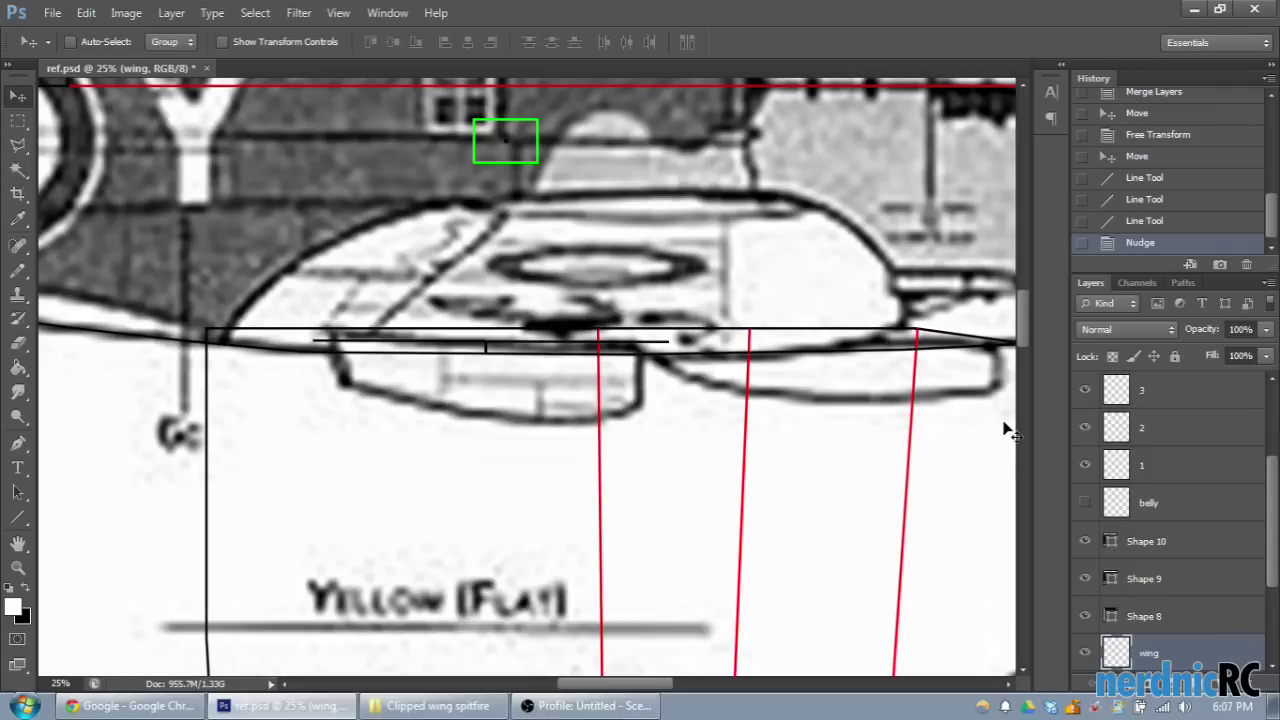
pyautogui.press('Up')
pyautogui.press('Up')
pyautogui.press('Up')
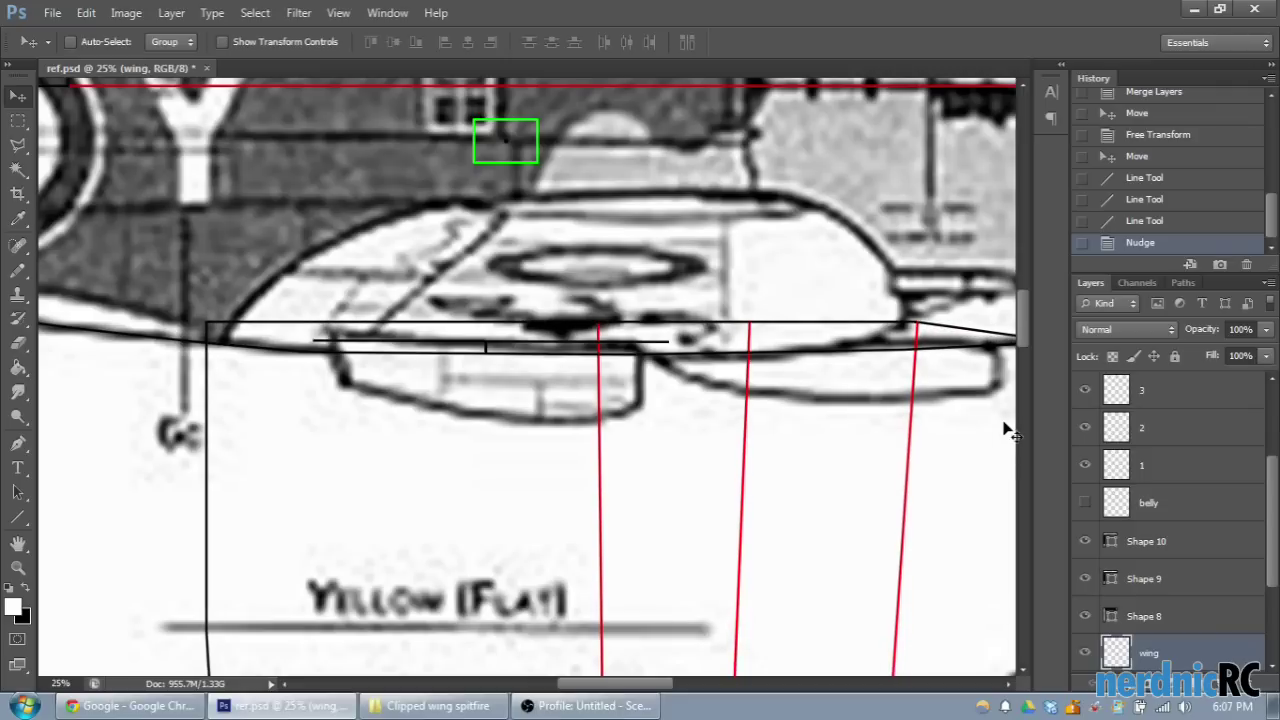
# Step: Draw a vertical line about 60 px tall at the wing's rear root corner, between the root edge and the fuselage's bottom line
pyautogui.hotkey('ctrl', '+')
pyautogui.hotkey('ctrl', '+')
pyautogui.hotkey('ctrl', '+')
pyautogui.hscroll(-5, 610, 684)
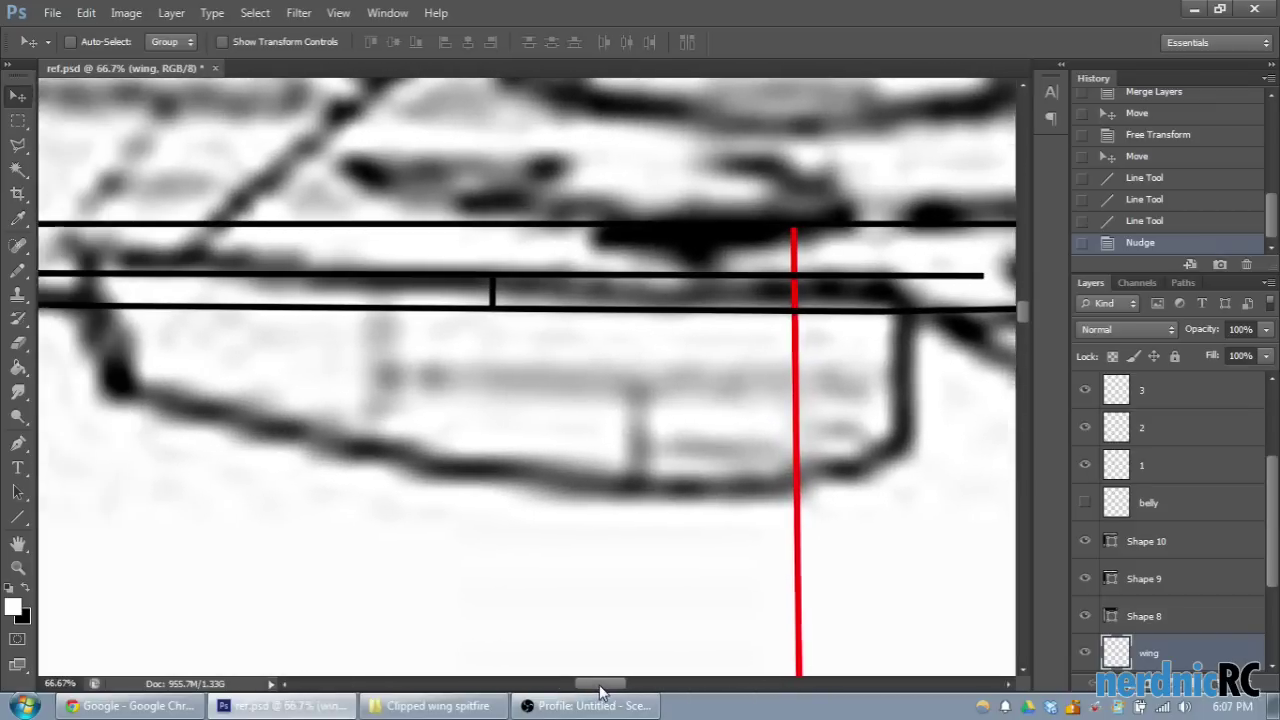
pyautogui.hscroll(-5, 602, 685)
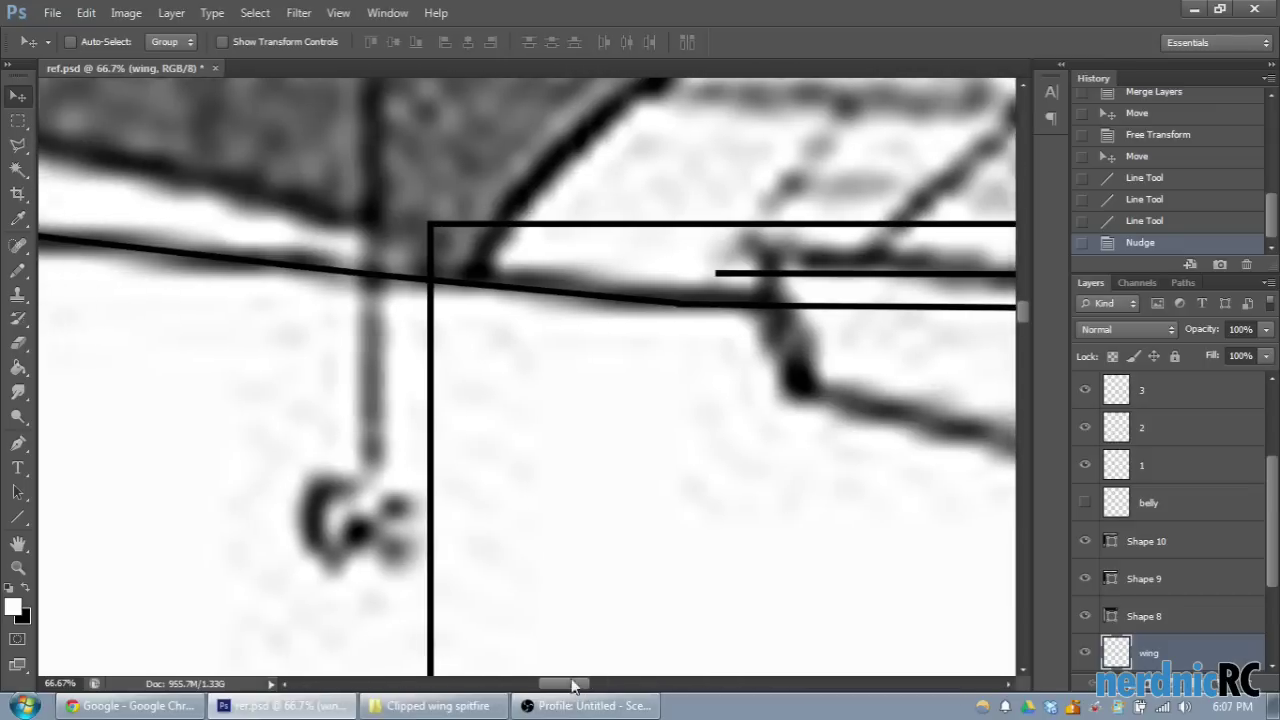
pyautogui.click(18, 516)
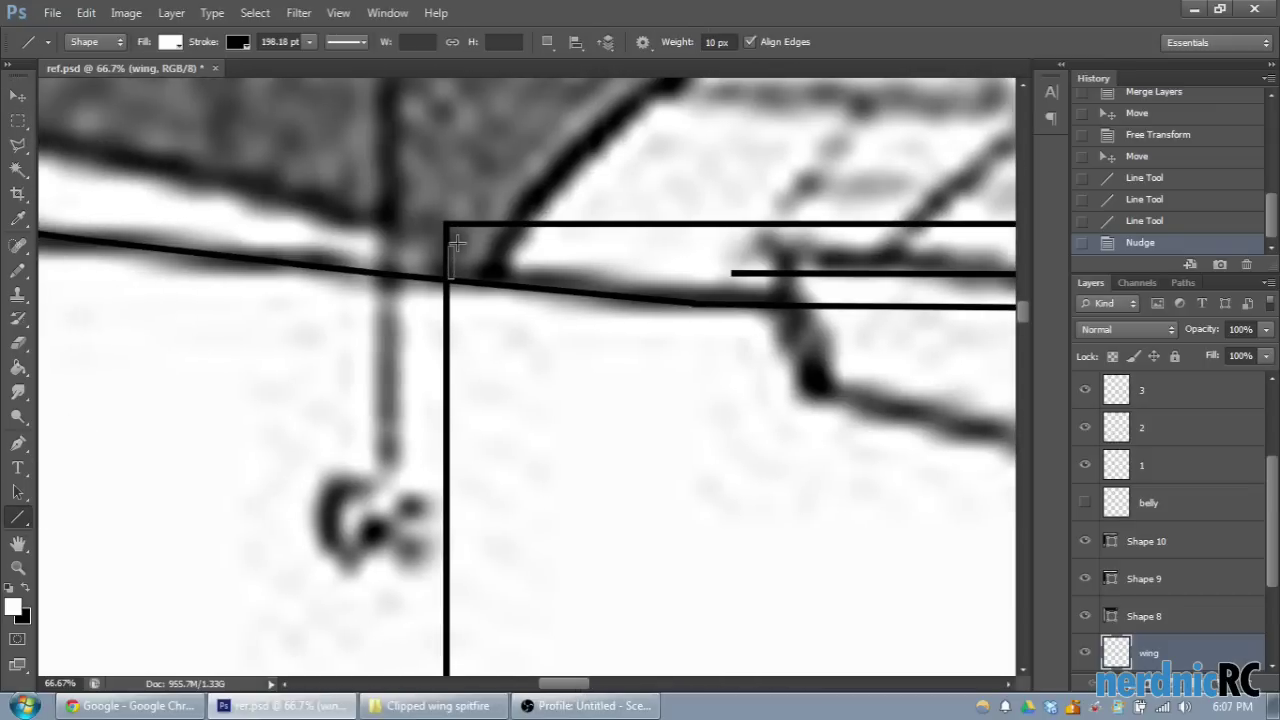
pyautogui.moveTo(460, 241); pyautogui.dragTo(460, 241)
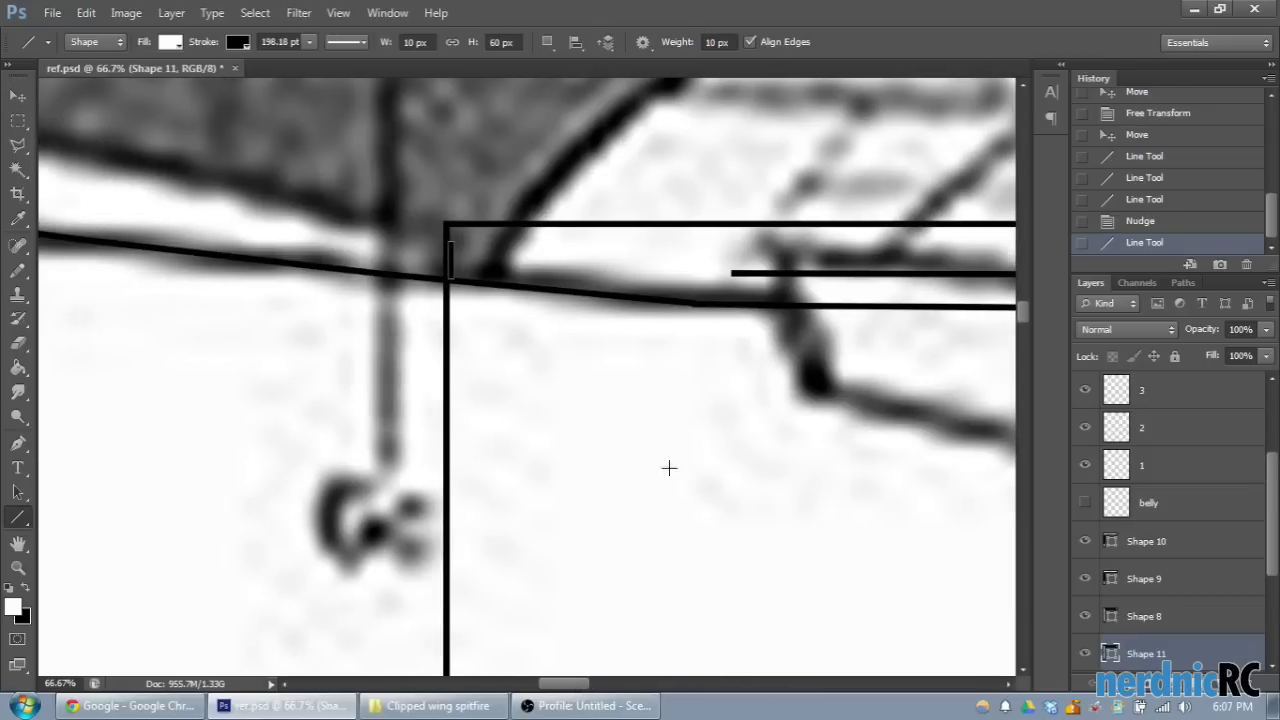
pyautogui.moveTo(585, 684); pyautogui.dragTo(592, 684)
pyautogui.scroll(2, 1190, 505)
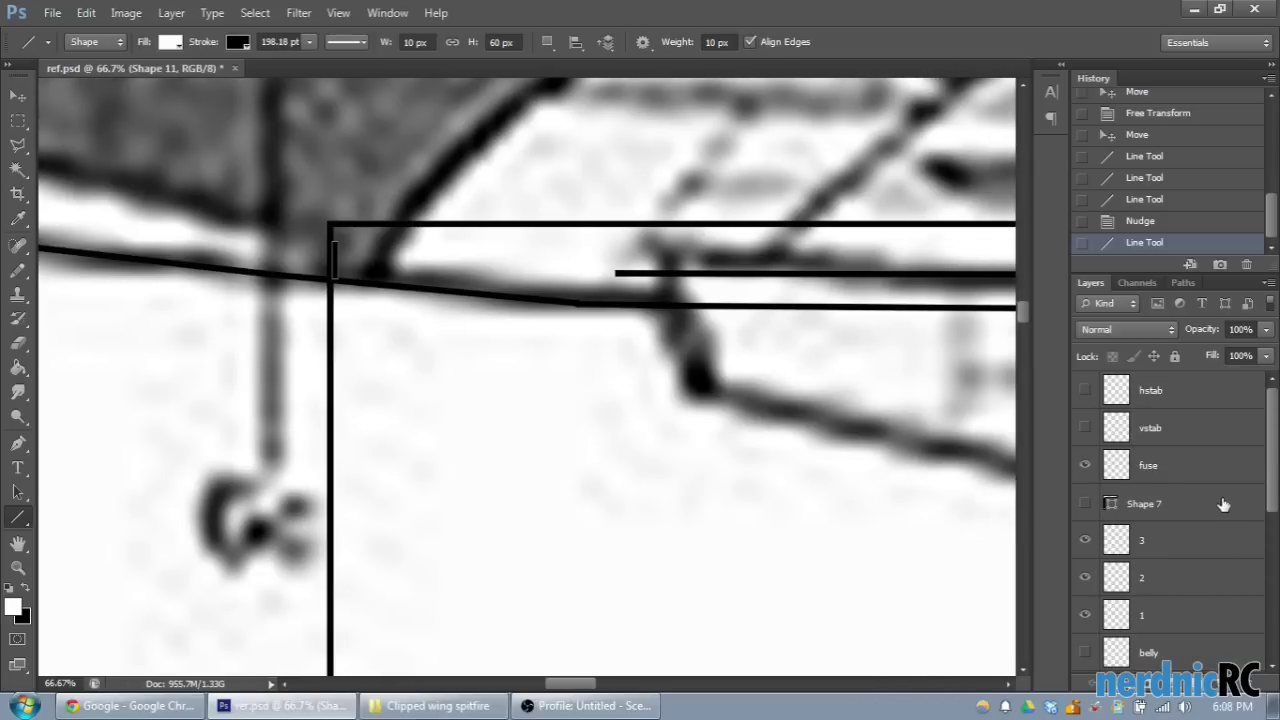
# Step: Nudge the wing layer down so its root edge sits just above the short vertical reference line at the rear corner
pyautogui.scroll(-3, 1193, 505)
pyautogui.click(1188, 576)
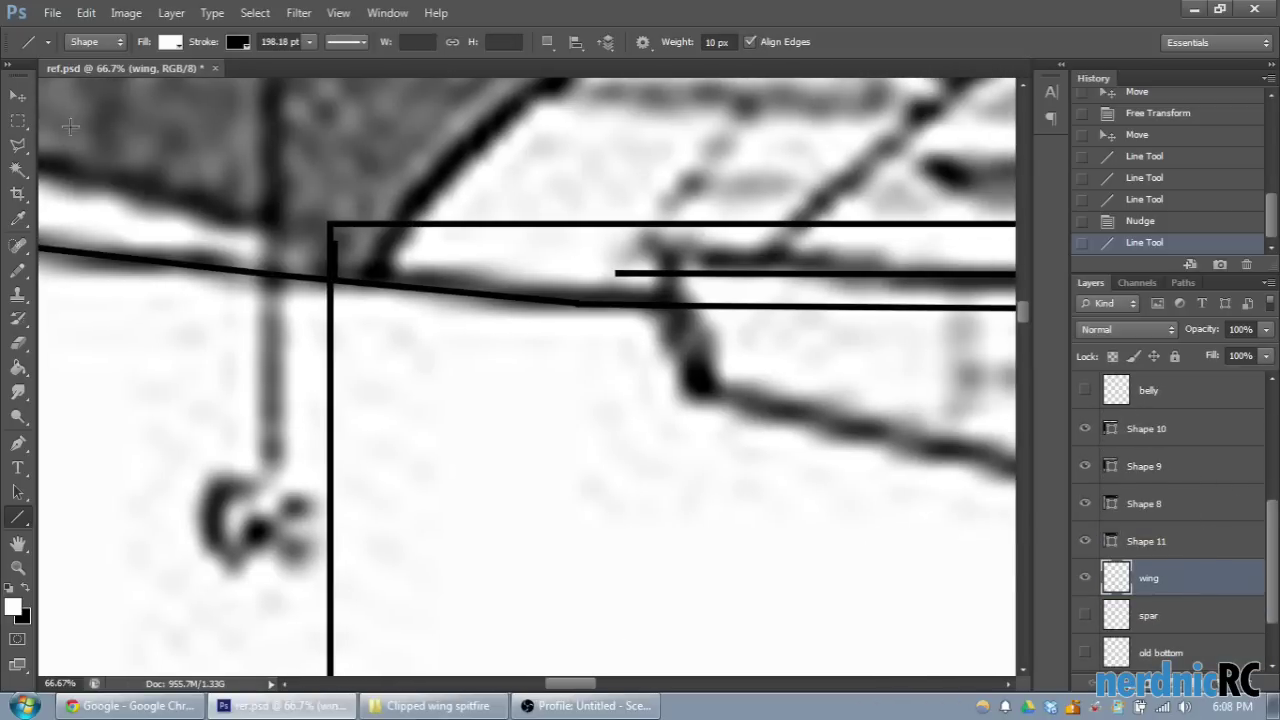
pyautogui.click(14, 97)
pyautogui.press('Down')
pyautogui.press('Down')
pyautogui.press('Down')
pyautogui.press('Down')
pyautogui.press('Down')
pyautogui.press('Down')
pyautogui.press('Down')
pyautogui.press('Down')
pyautogui.press('Down')
pyautogui.press('Down')
pyautogui.press('Down')
pyautogui.press('Down')
pyautogui.press('Down')
pyautogui.press('Down')
pyautogui.press('Down')
pyautogui.press('Down')
pyautogui.press('Down')
pyautogui.press('Down')
pyautogui.press('Down')
pyautogui.press('Down')
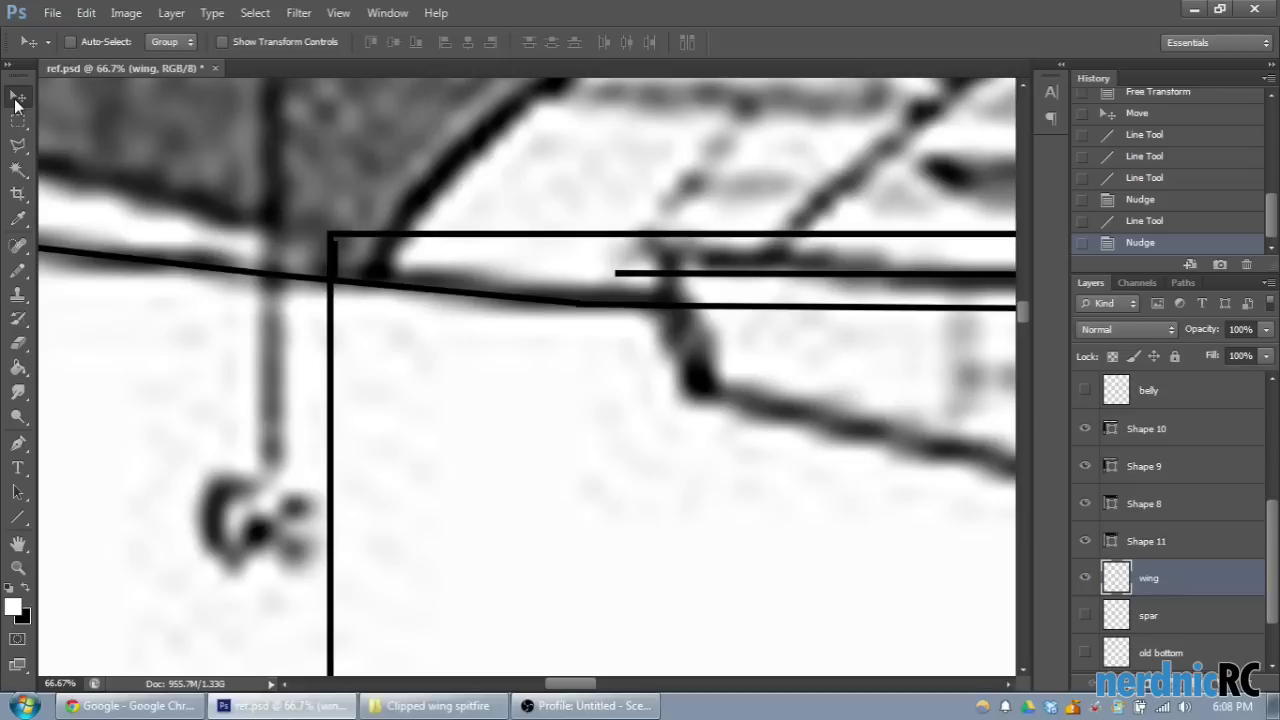
# Step: Delete the four reference line layers Shape 8 through Shape 11
pyautogui.hotkey('ctrl', '-')
pyautogui.hotkey('ctrl', '-')
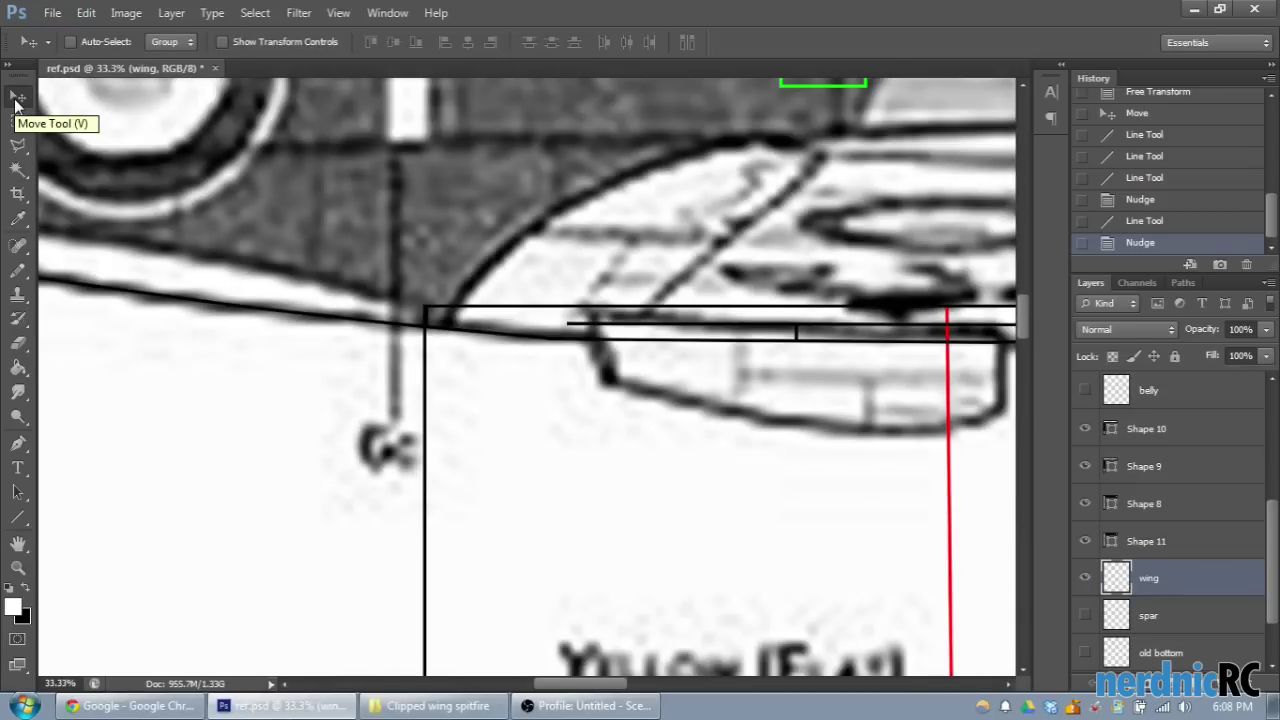
pyautogui.hotkey('ctrl', '-')
pyautogui.hotkey('ctrl', '-')
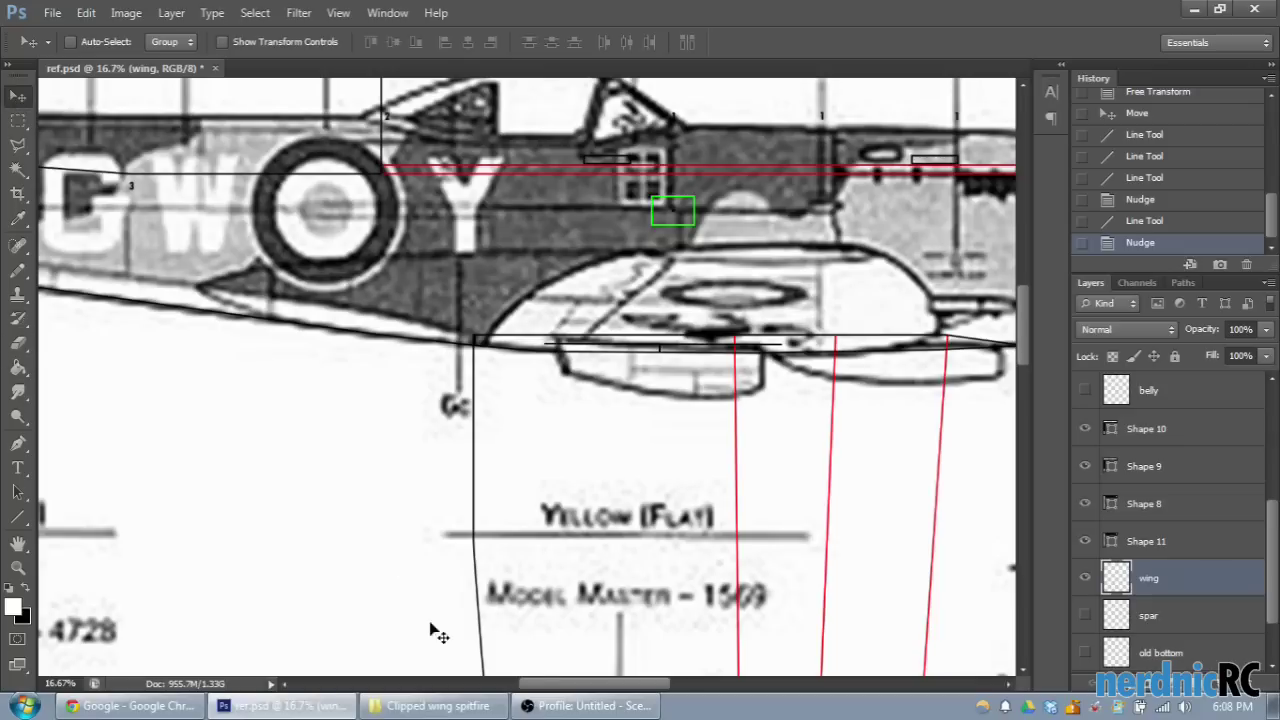
pyautogui.hscroll(3, 735, 420)
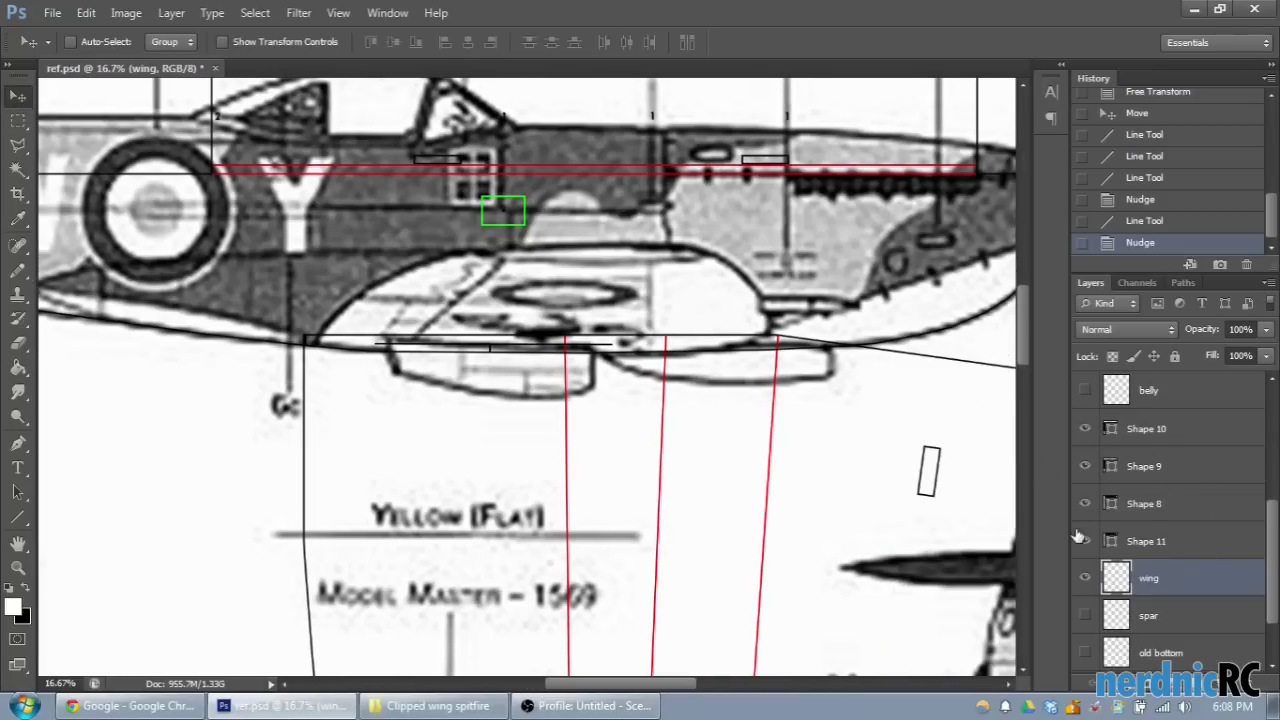
pyautogui.click(1157, 542)
pyautogui.keyDown('shift'); pyautogui.click(1172, 441); pyautogui.keyUp('shift')
pyautogui.press('Delete')
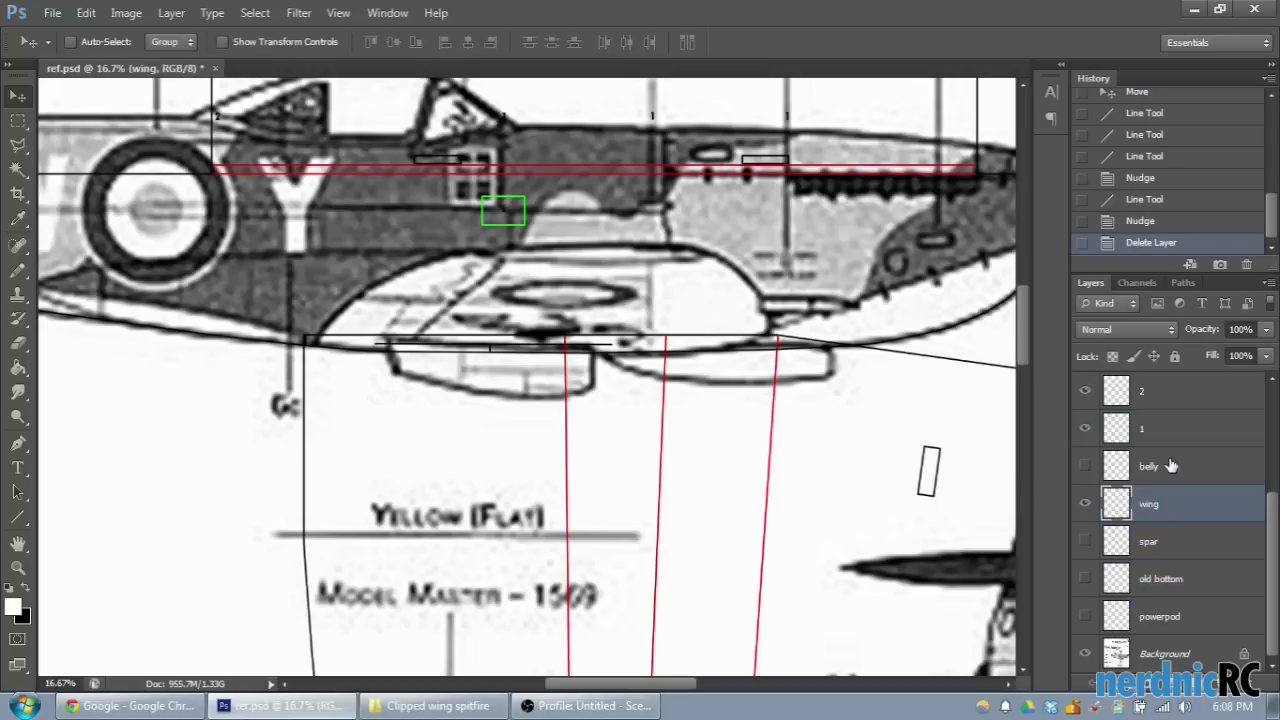
pyautogui.scroll(2, 1200, 460)
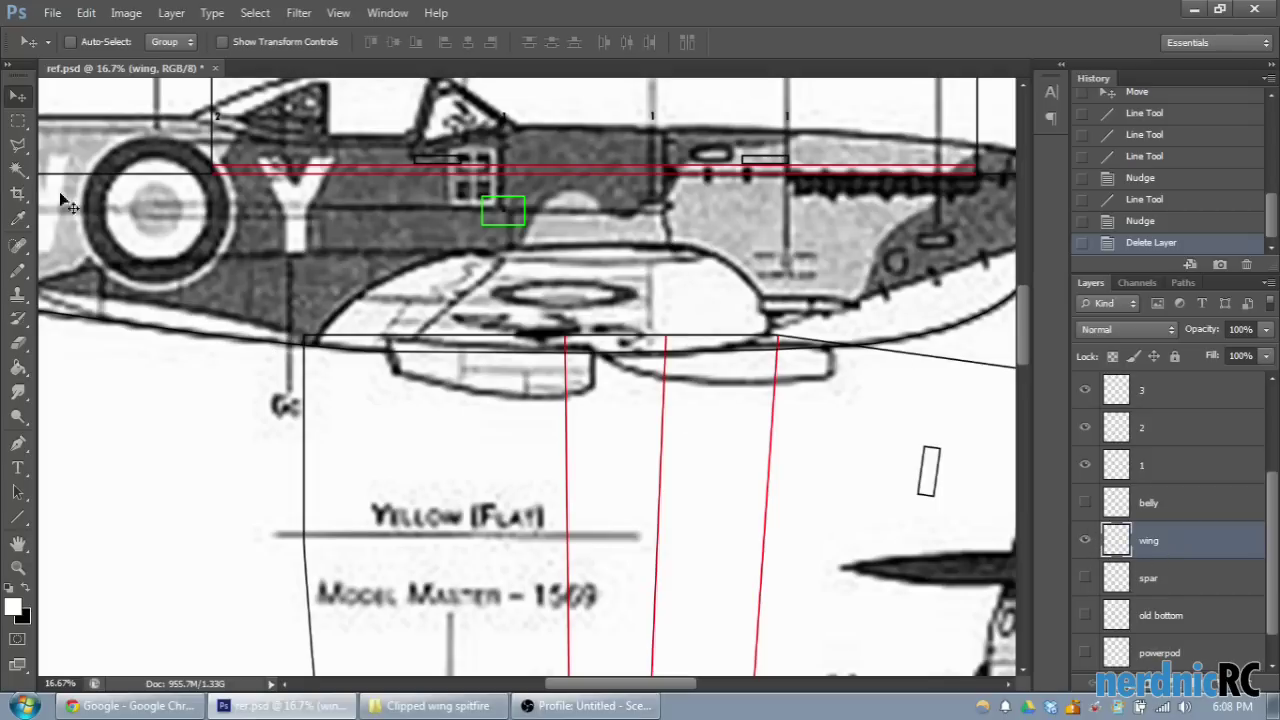
# Step: Examine the wing's root edge against the fuselage's bottom line from its rear corner to its front corner
pyautogui.click(15, 124)
pyautogui.hotkey('ctrl', '+')
pyautogui.hotkey('ctrl', '+')
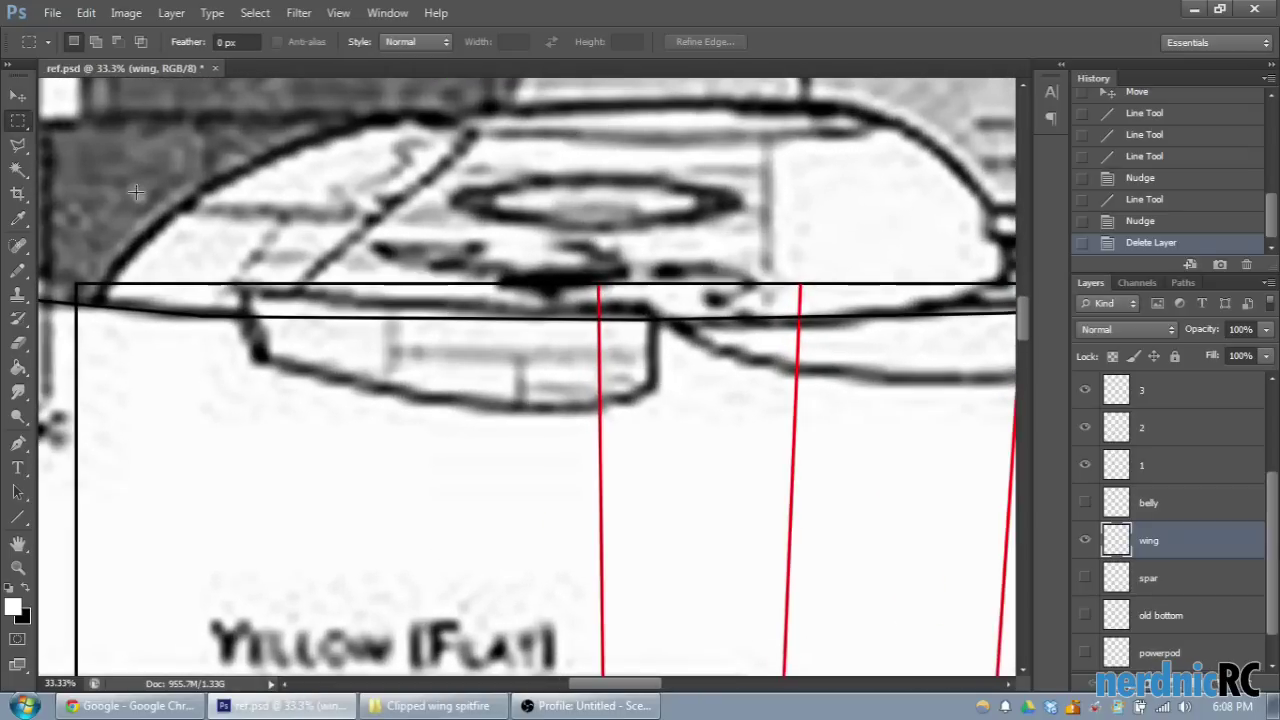
pyautogui.scroll(3, 451, 507)
pyautogui.moveTo(602, 684); pyautogui.dragTo(580, 686)
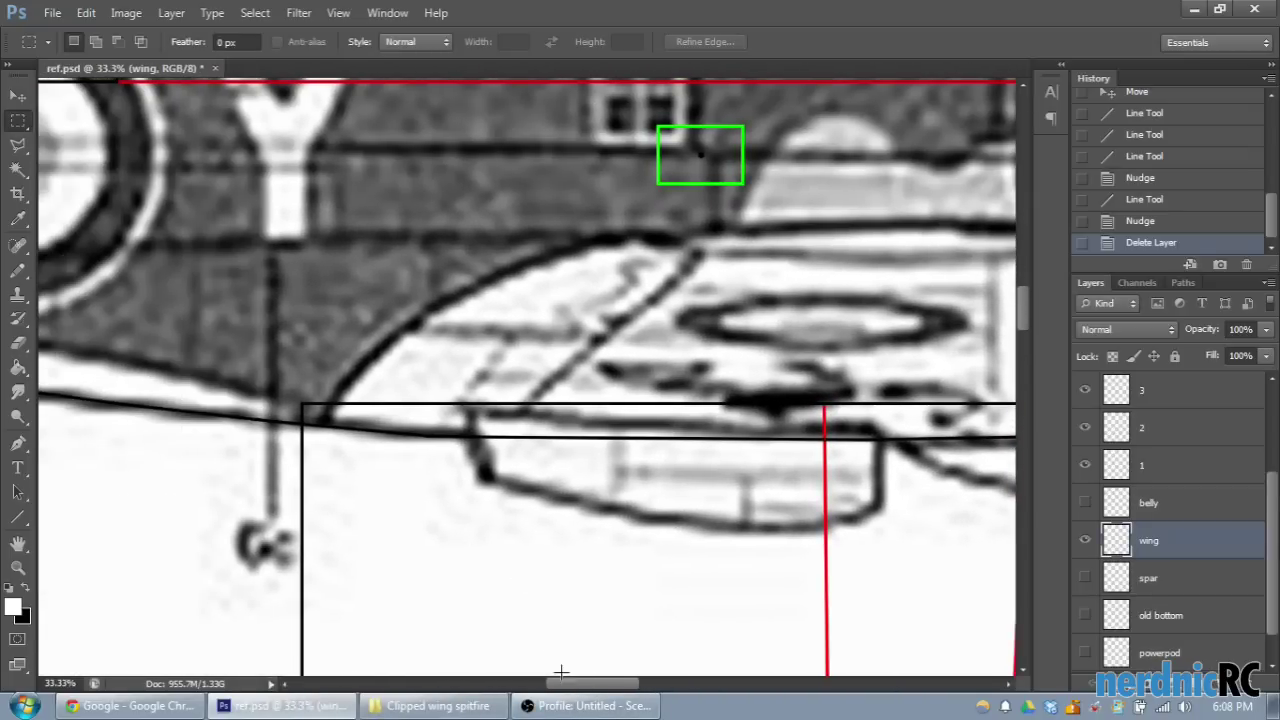
pyautogui.moveTo(578, 685); pyautogui.dragTo(594, 685)
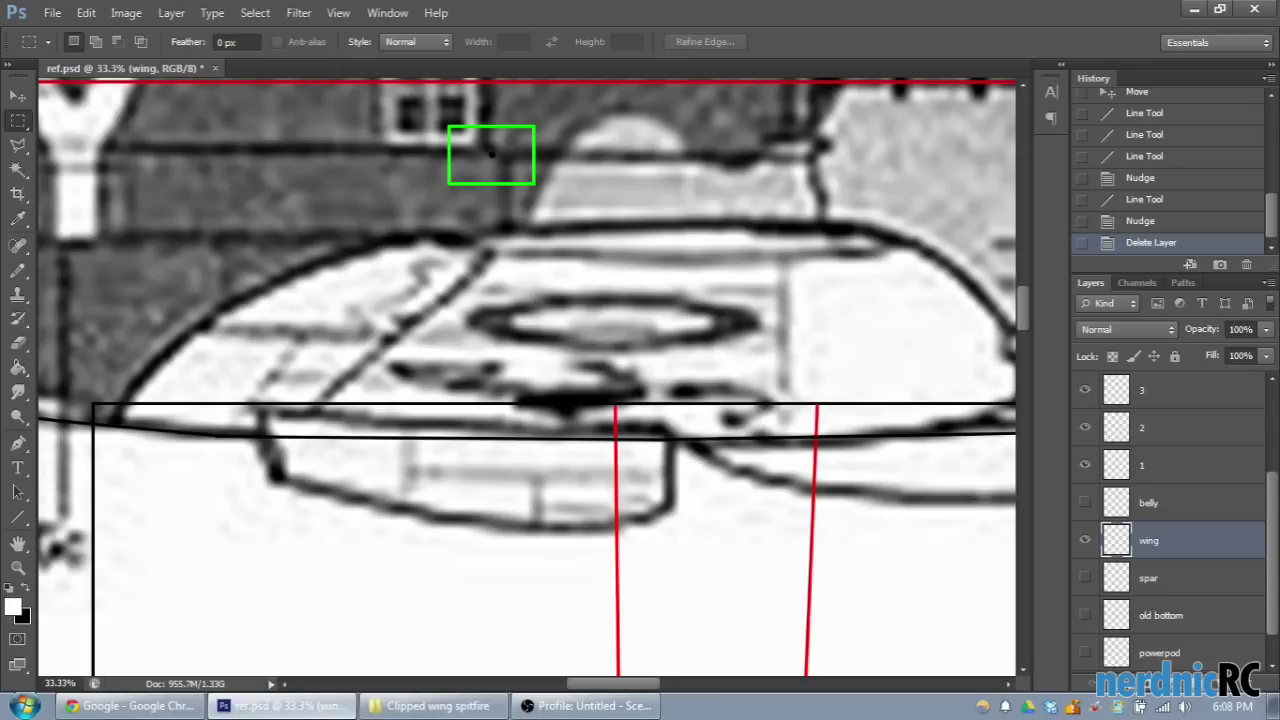
pyautogui.moveTo(590, 684)
pyautogui.mouseDown()
pyautogui.moveTo(618, 684)
pyautogui.moveTo(586, 686)
pyautogui.mouseUp()
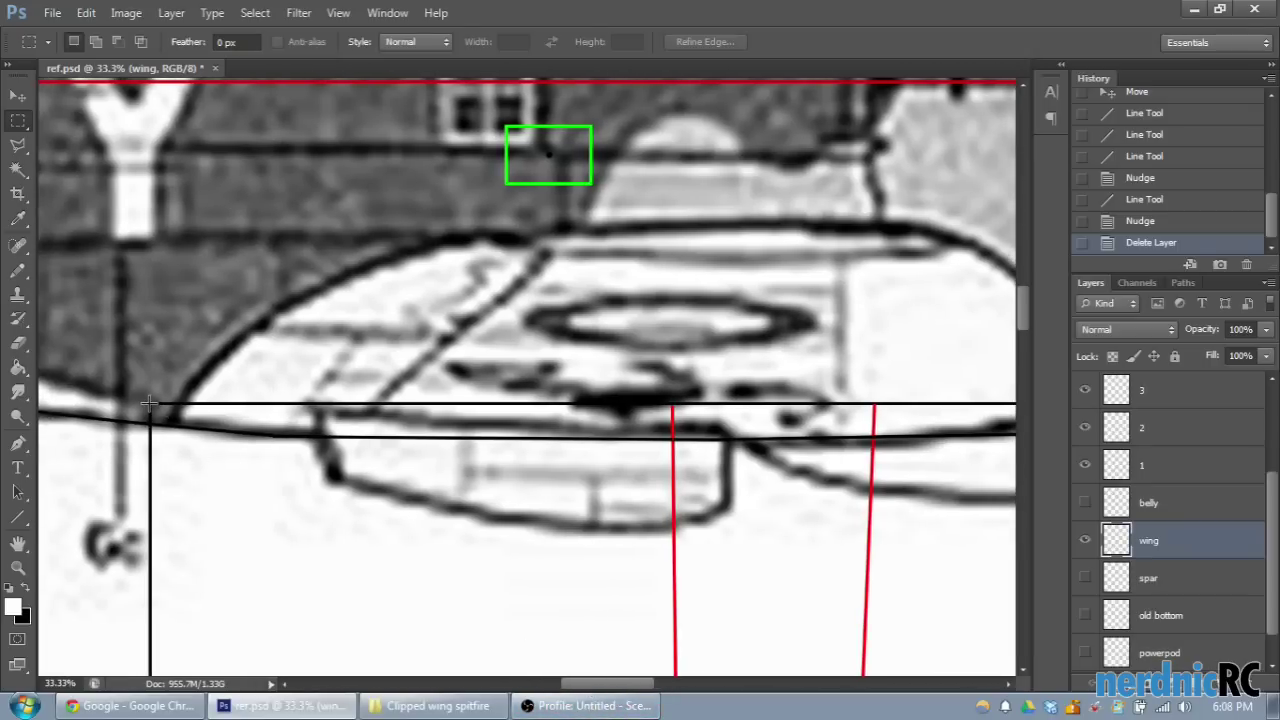
pyautogui.moveTo(584, 684); pyautogui.dragTo(596, 684)
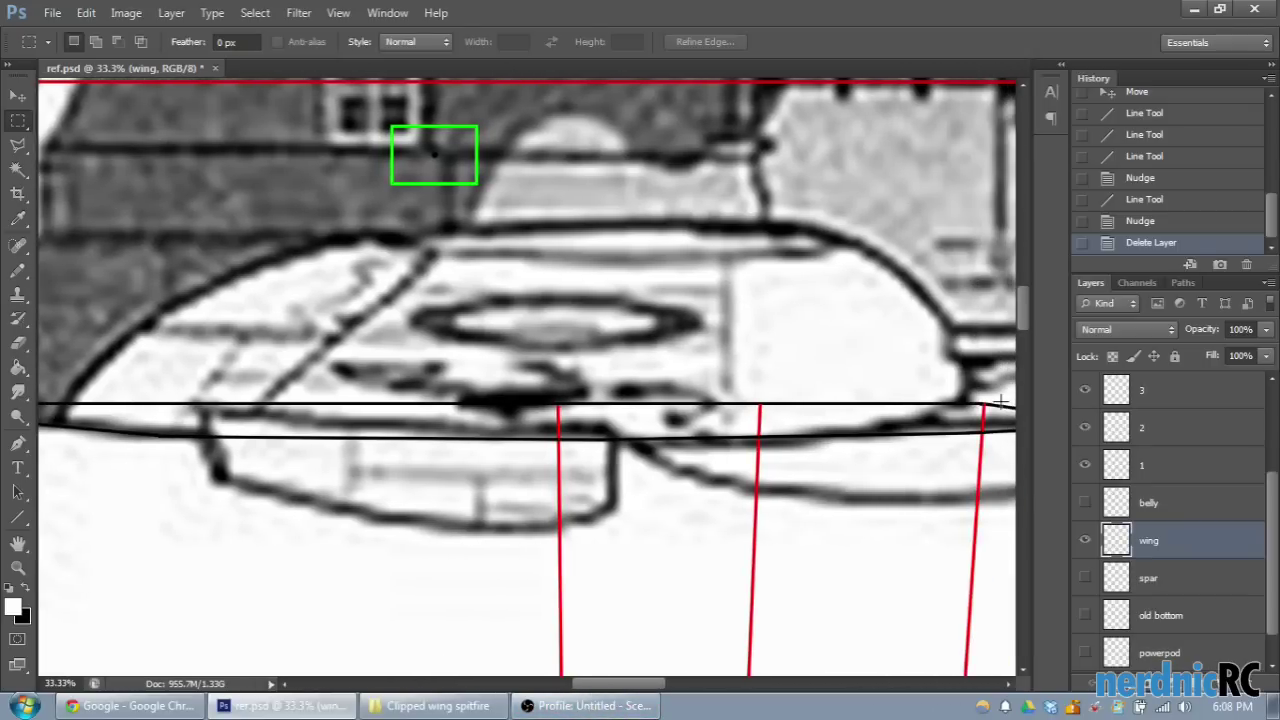
pyautogui.hscroll(2, 672, 624)
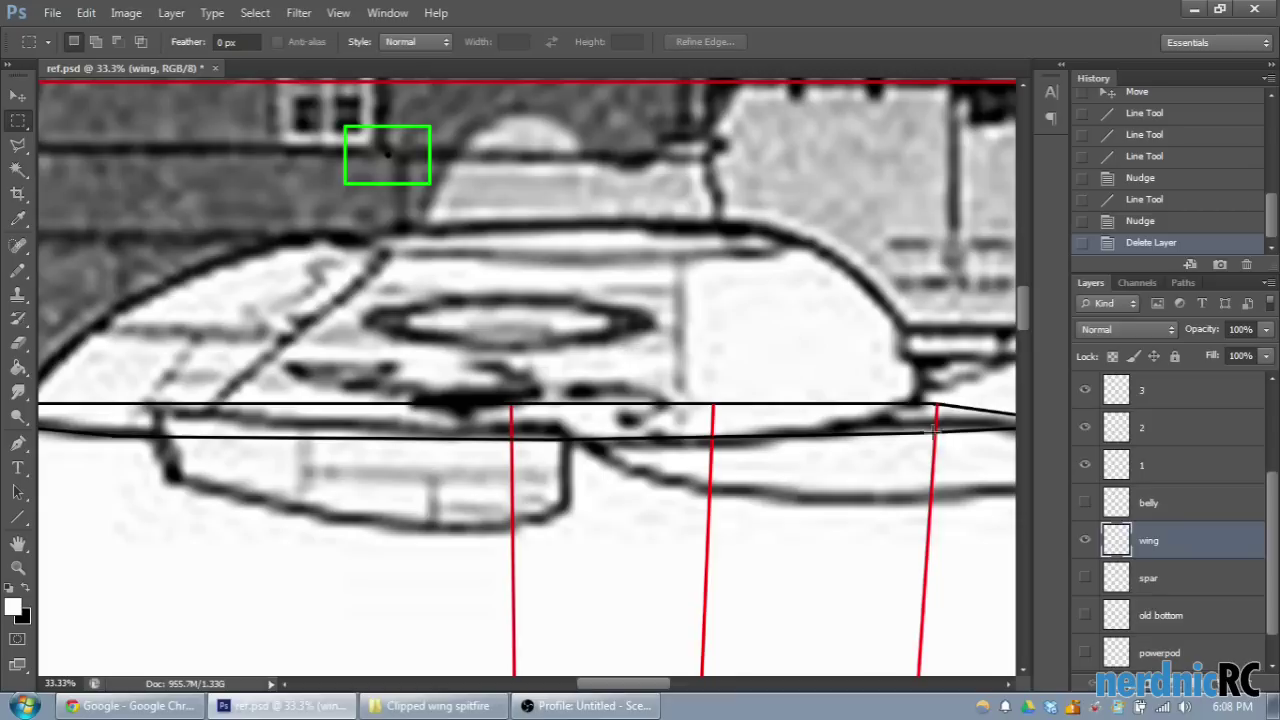
pyautogui.moveTo(607, 688); pyautogui.dragTo(658, 690)
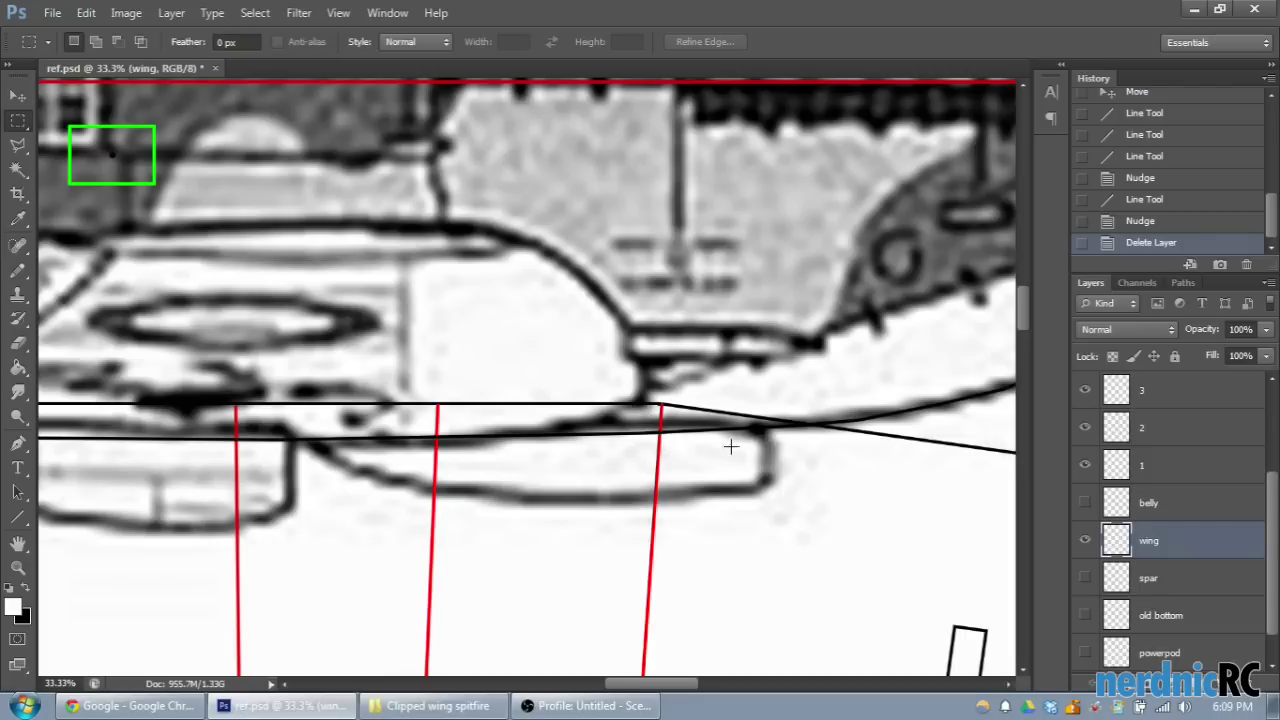
pyautogui.moveTo(645, 403); pyautogui.dragTo(636, 476)
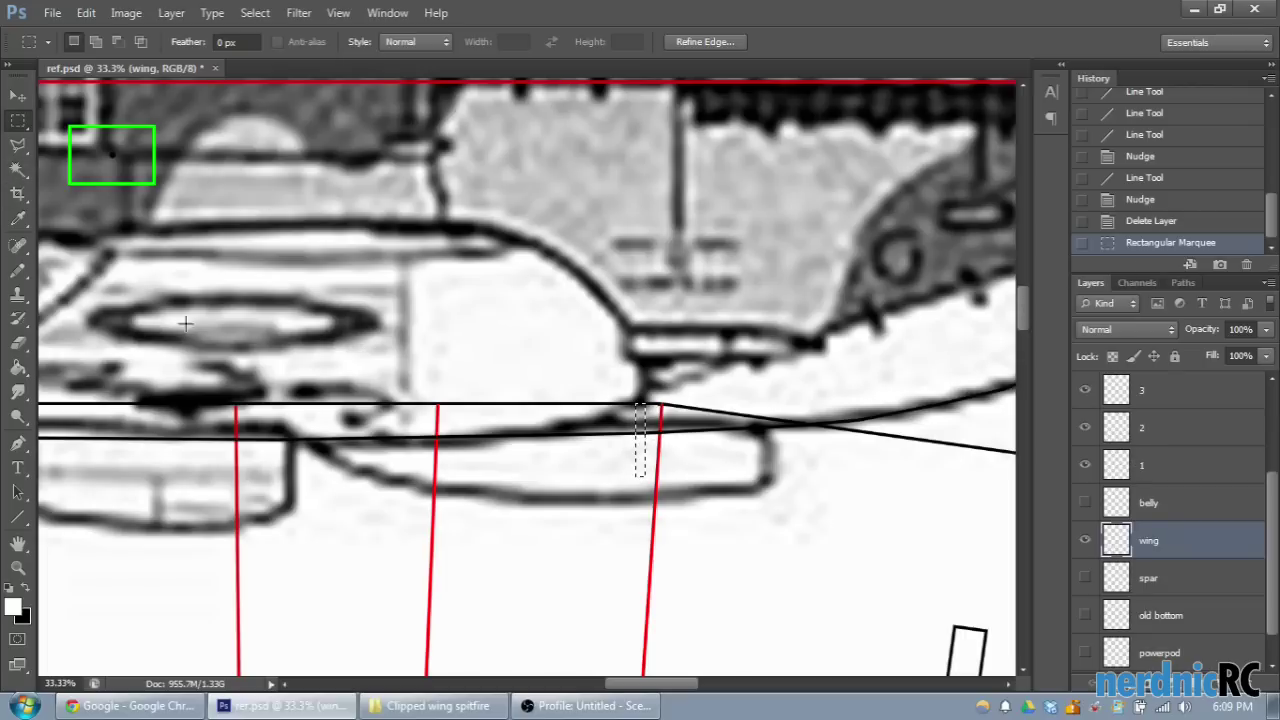
pyautogui.click(511, 423)
# Step: Draw a horizontal line about 2896 px long along the wing's root edge, from near its front corner to near its rear corner
pyautogui.click(18, 517)
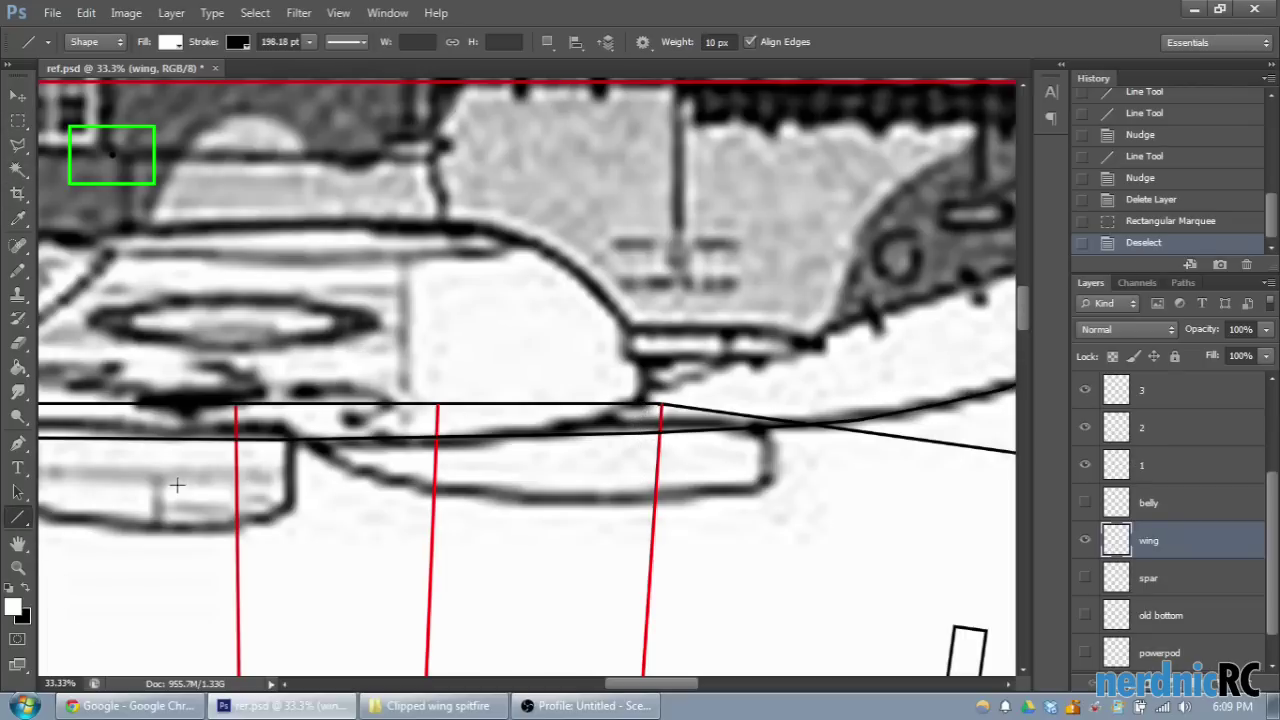
pyautogui.hotkey('ctrl', '+')
pyautogui.moveTo(653, 684); pyautogui.dragTo(643, 683)
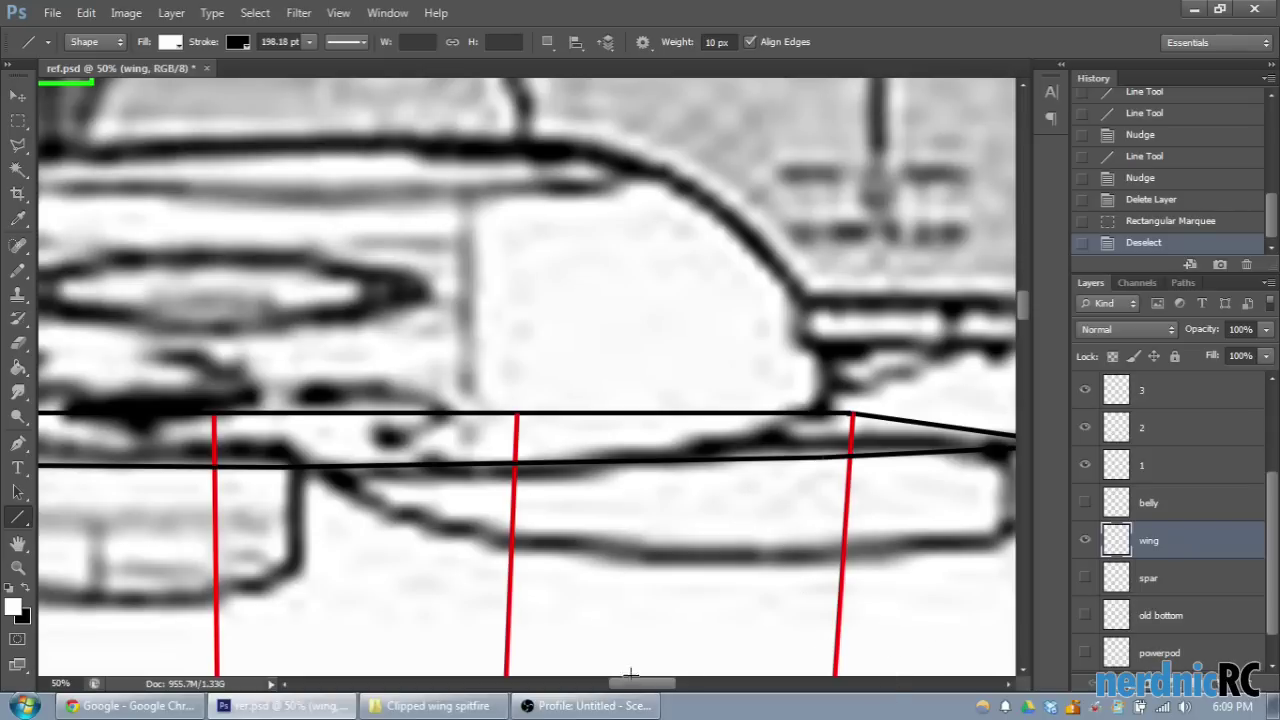
pyautogui.moveTo(636, 683); pyautogui.dragTo(650, 683)
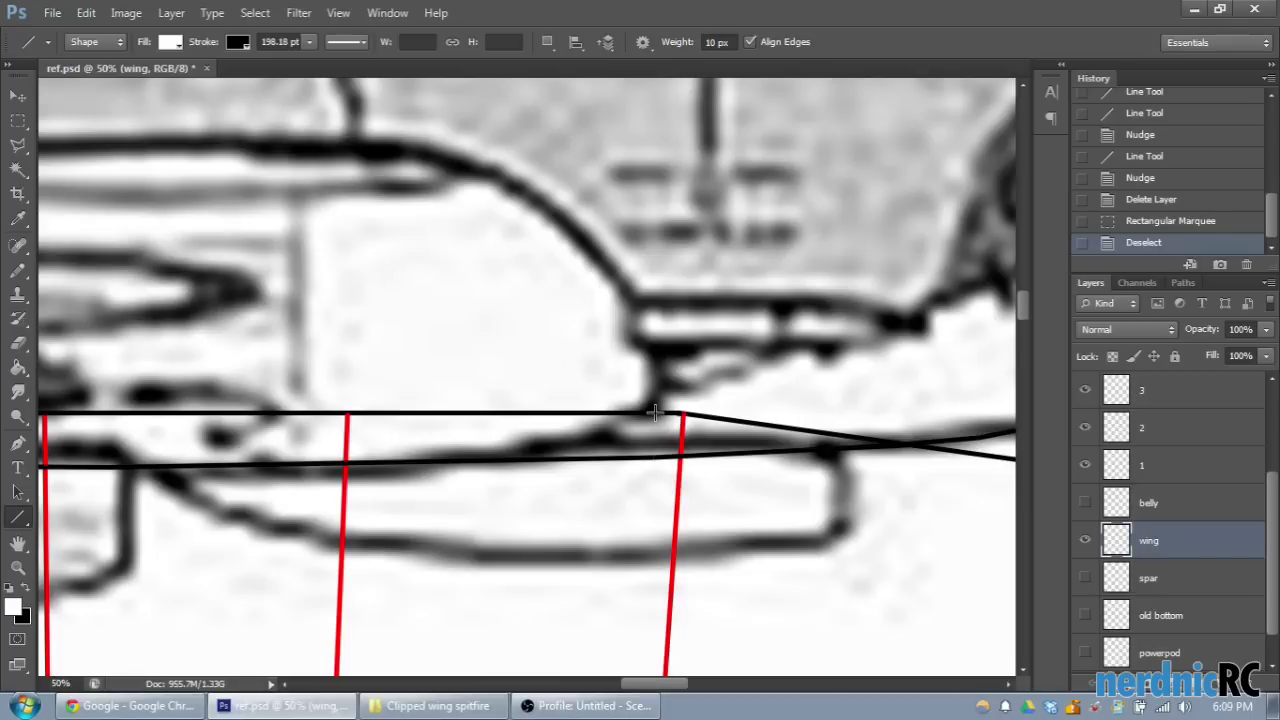
pyautogui.moveTo(654, 412); pyautogui.dragTo(163, 453)
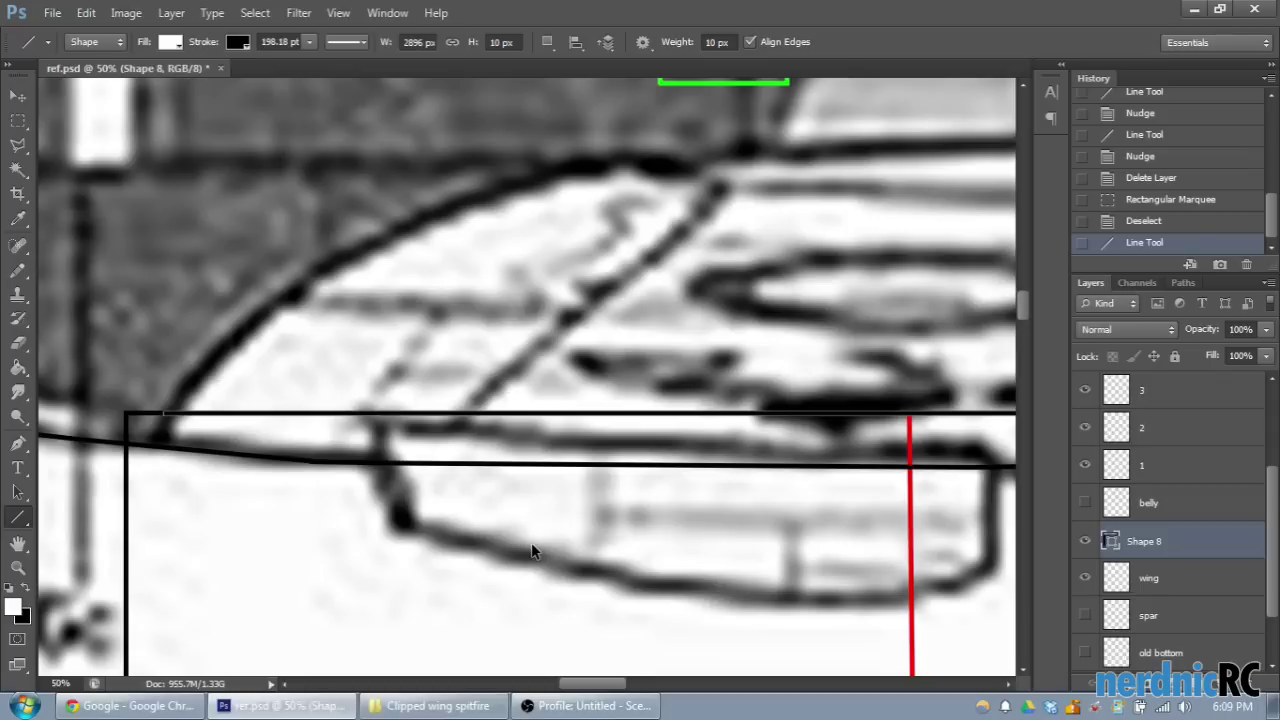
# Step: Draw a horizontal line along the underside of the horizontal stabilizer, extending past both of its ends
pyautogui.hotkey('ctrl', '-')
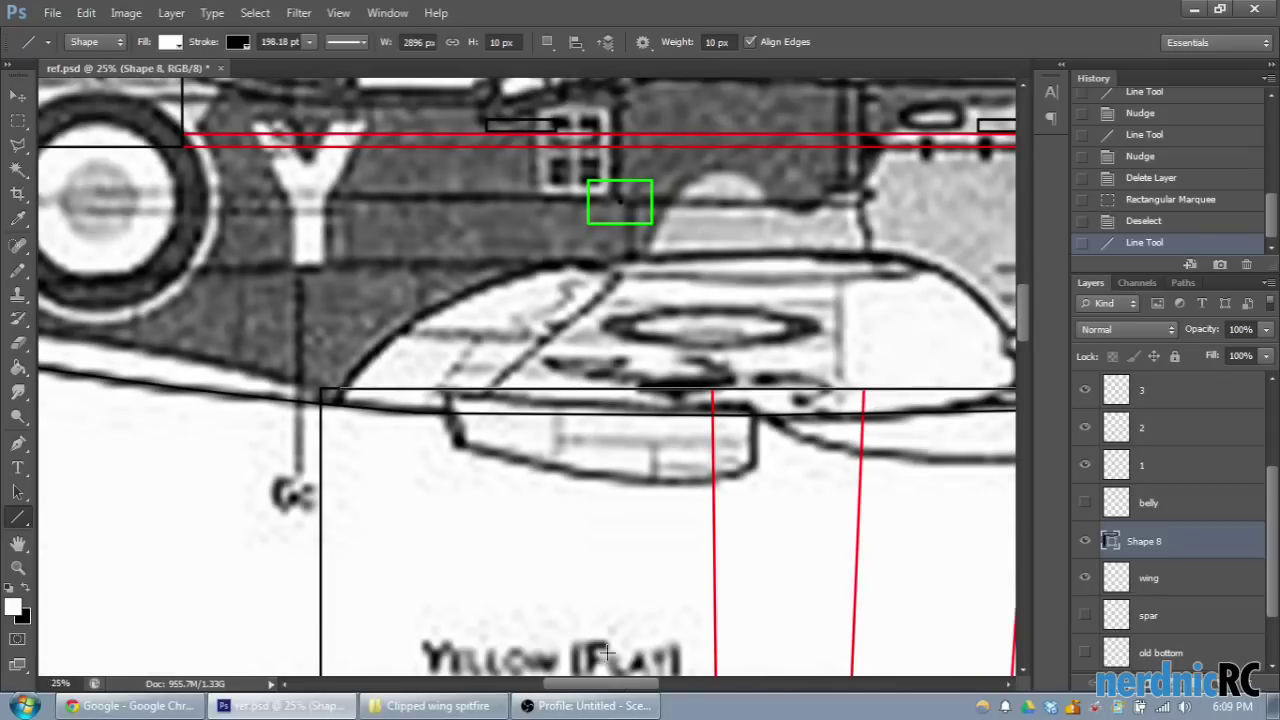
pyautogui.moveTo(615, 685); pyautogui.dragTo(608, 686)
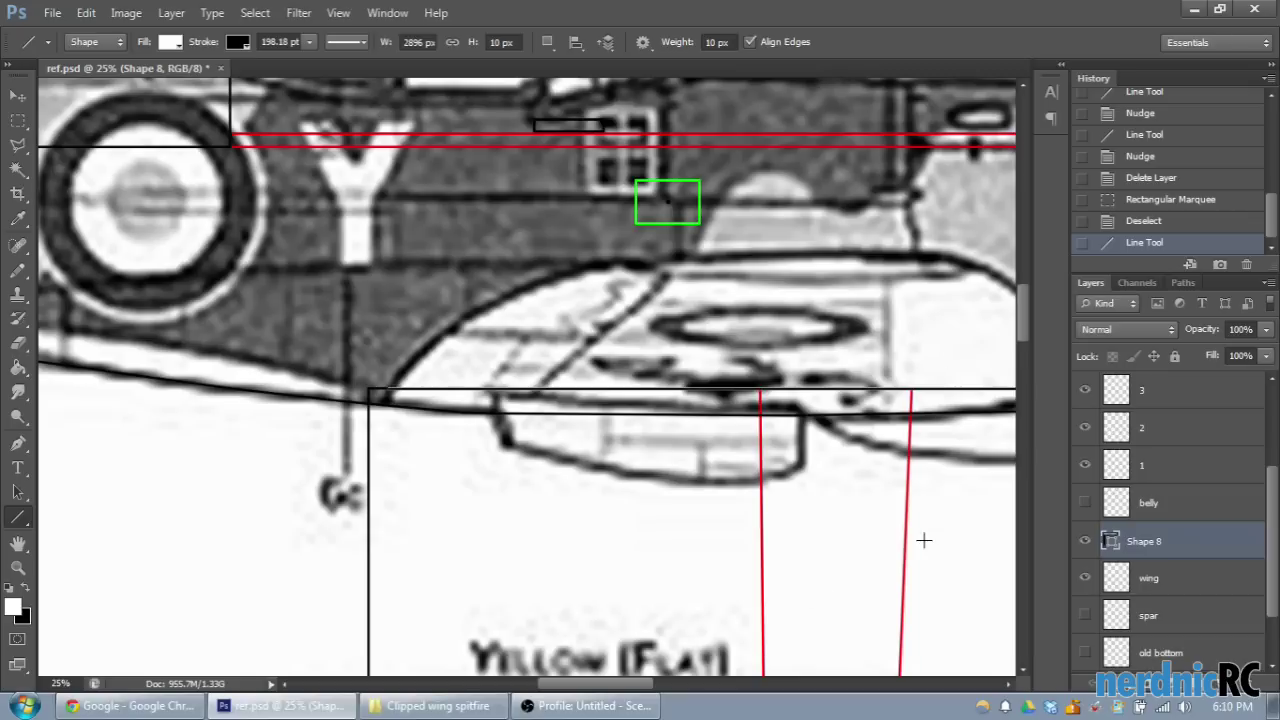
pyautogui.moveTo(628, 683)
pyautogui.mouseDown()
pyautogui.moveTo(646, 685)
pyautogui.moveTo(635, 686)
pyautogui.mouseUp()
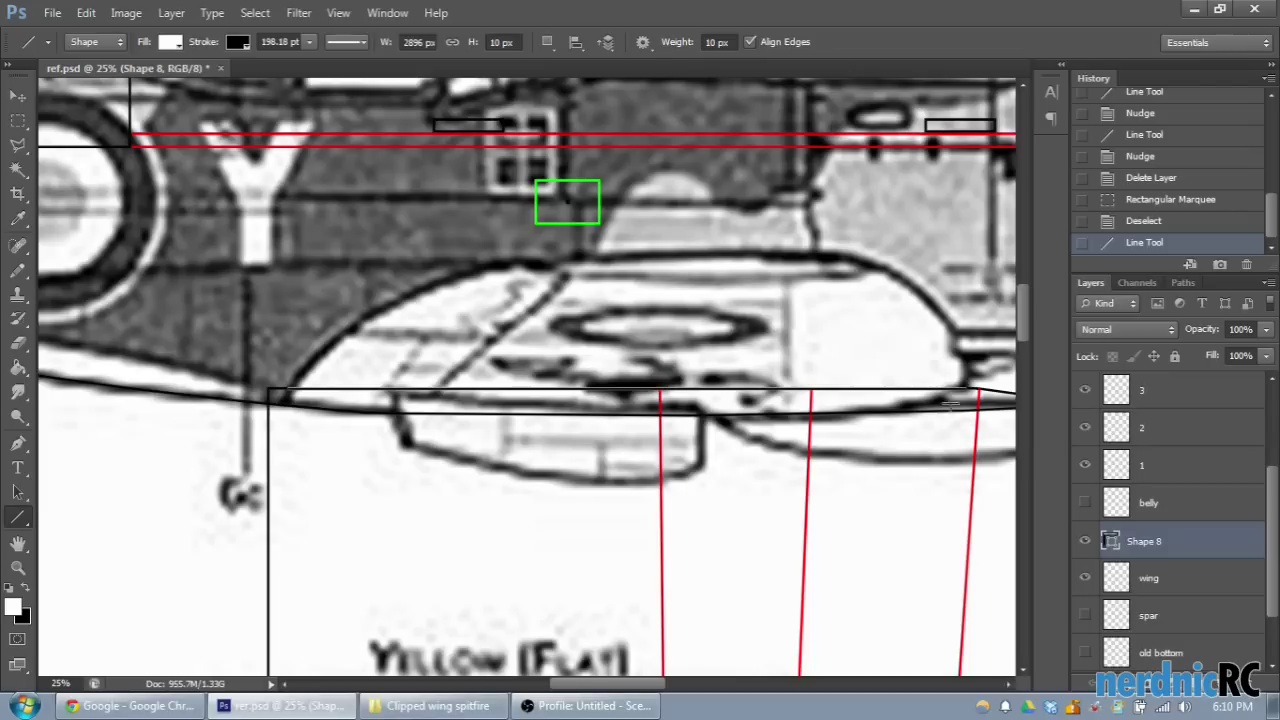
pyautogui.moveTo(610, 690); pyautogui.dragTo(443, 688)
pyautogui.scroll(3, 460, 523)
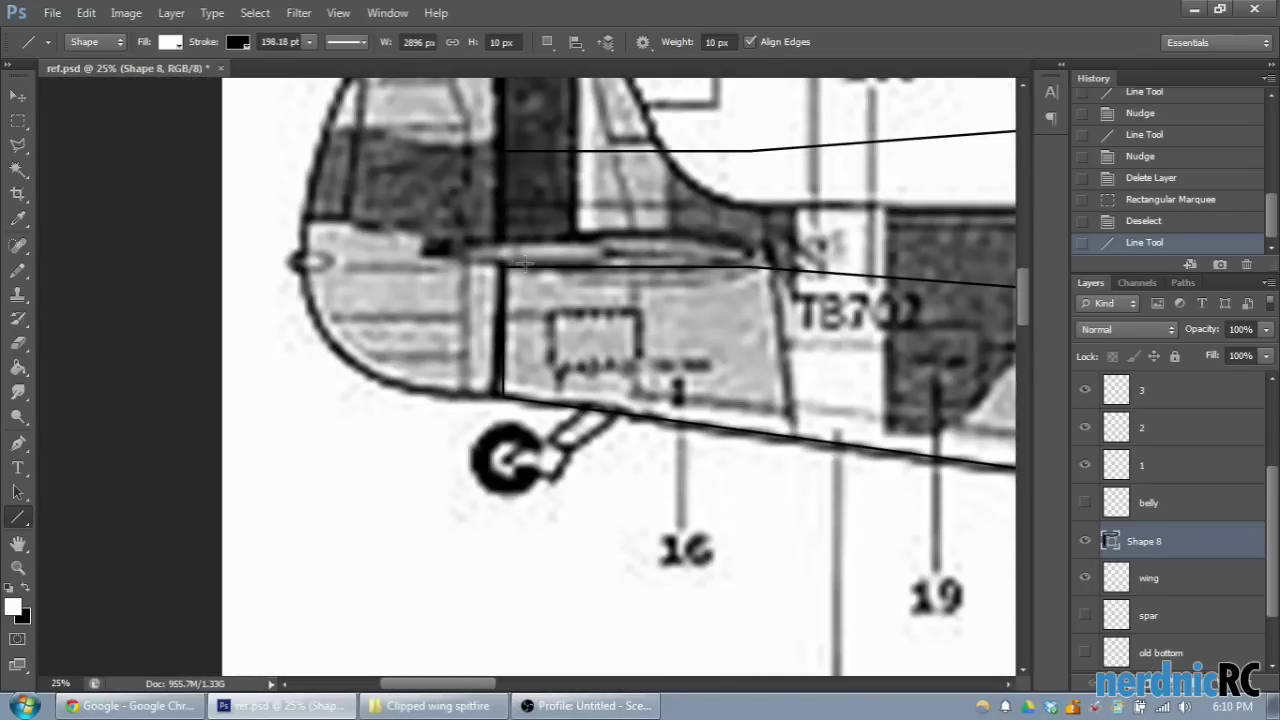
pyautogui.moveTo(401, 262); pyautogui.dragTo(840, 266)
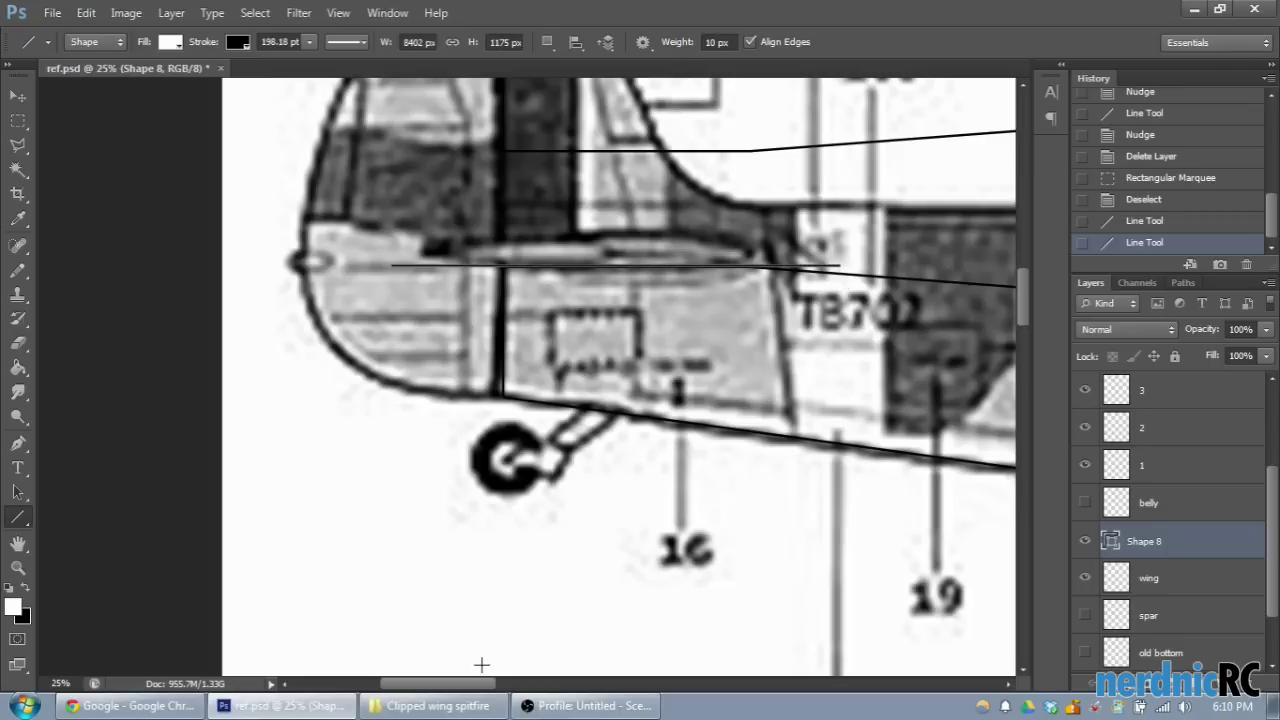
# Step: Undo the horizontal line drawn at the stabilizer
pyautogui.hscroll(10, 493, 657)
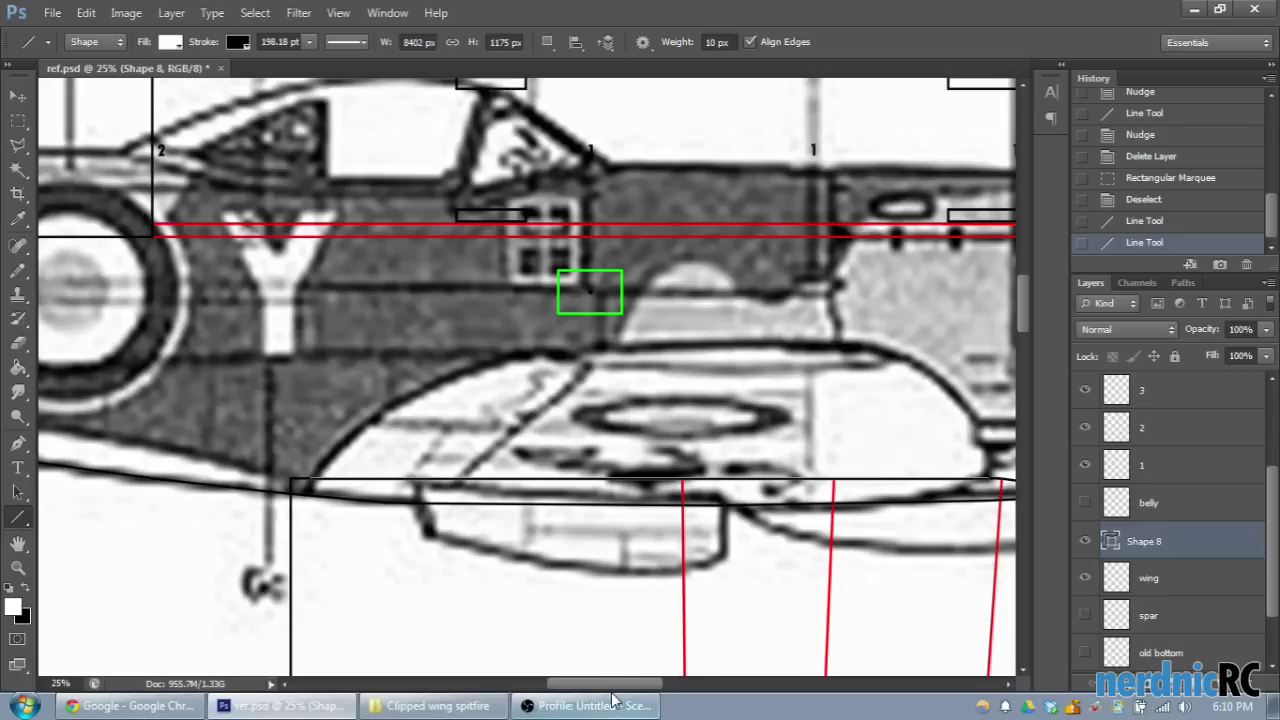
pyautogui.moveTo(608, 685); pyautogui.dragTo(475, 686)
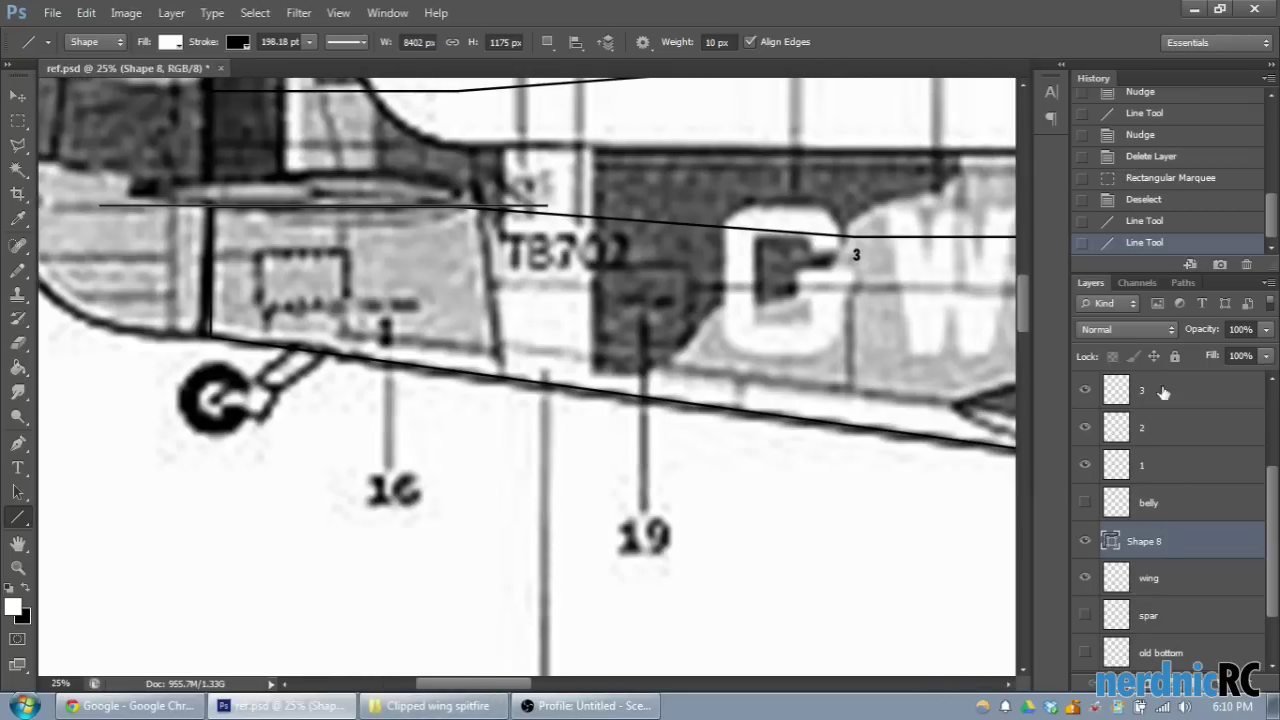
pyautogui.click(1150, 224)
# Step: Make the spar layer visible
pyautogui.moveTo(510, 688); pyautogui.dragTo(676, 660)
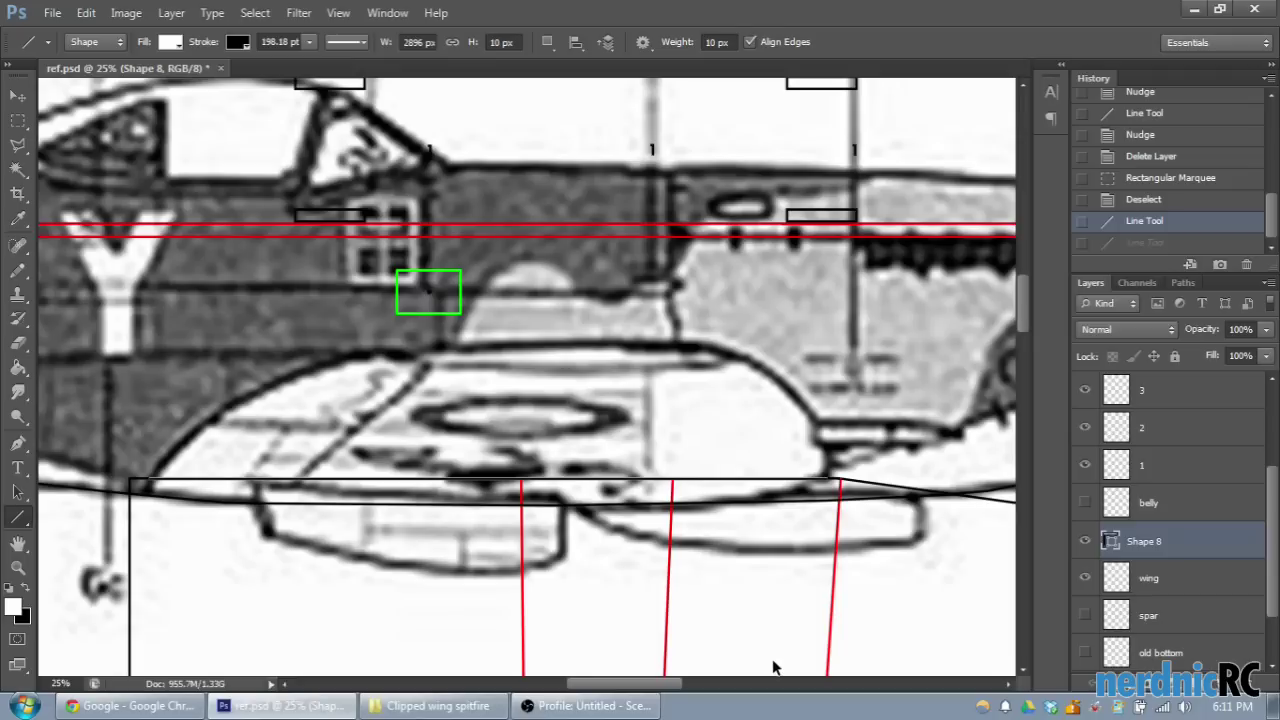
pyautogui.hotkey('ctrl', '+')
pyautogui.scroll(-3, 752, 588)
pyautogui.moveTo(636, 693); pyautogui.dragTo(630, 693)
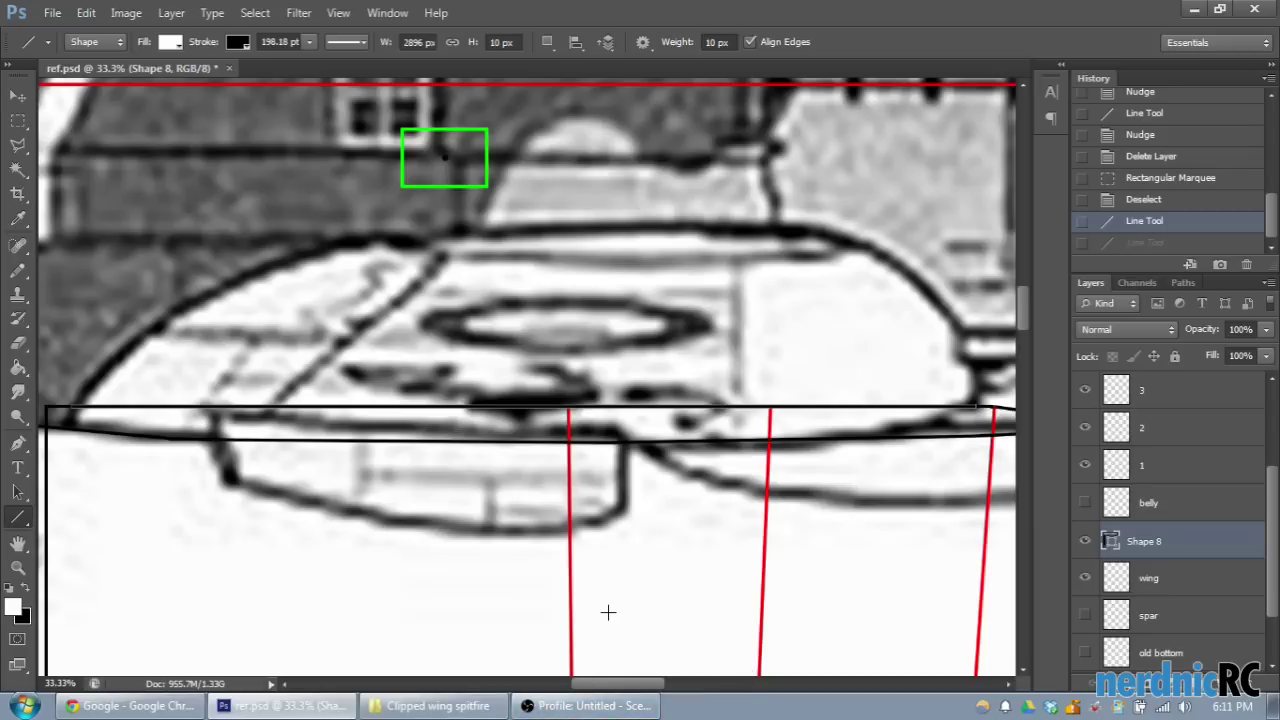
pyautogui.hotkey('ctrl', '-')
pyautogui.hotkey('ctrl', '-')
pyautogui.hotkey('ctrl', '-')
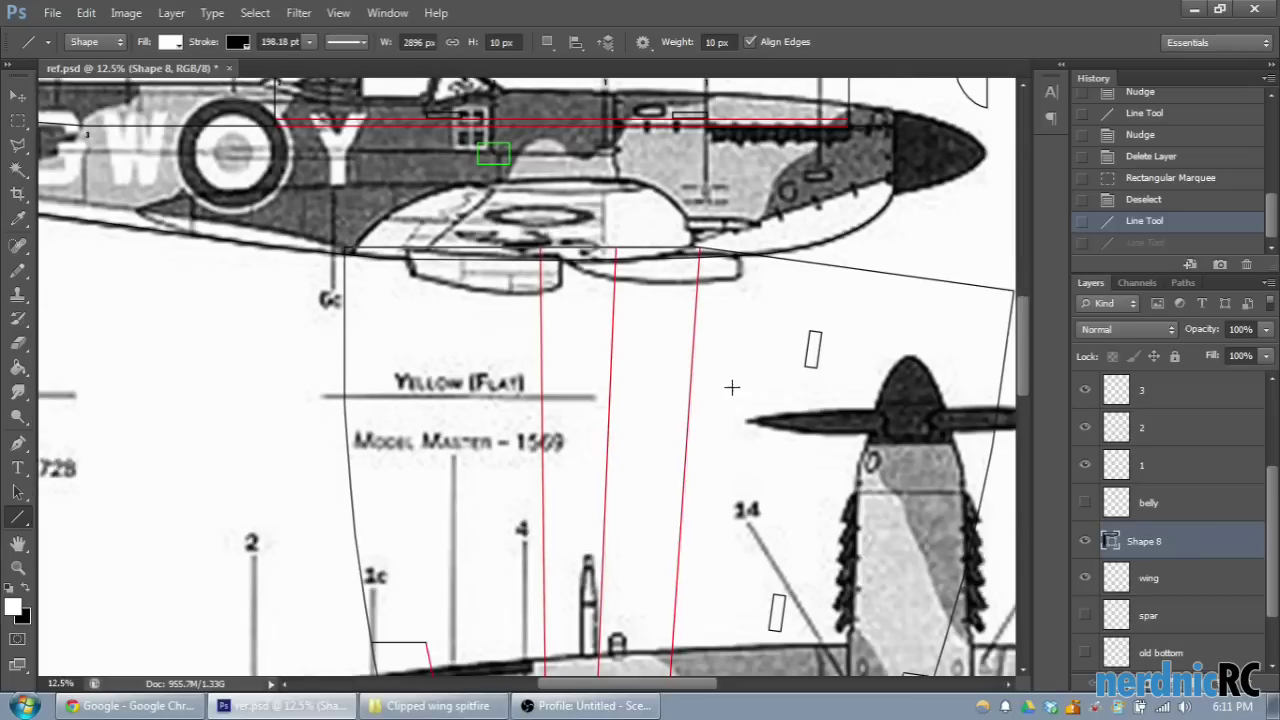
pyautogui.scroll(-6, 731, 387)
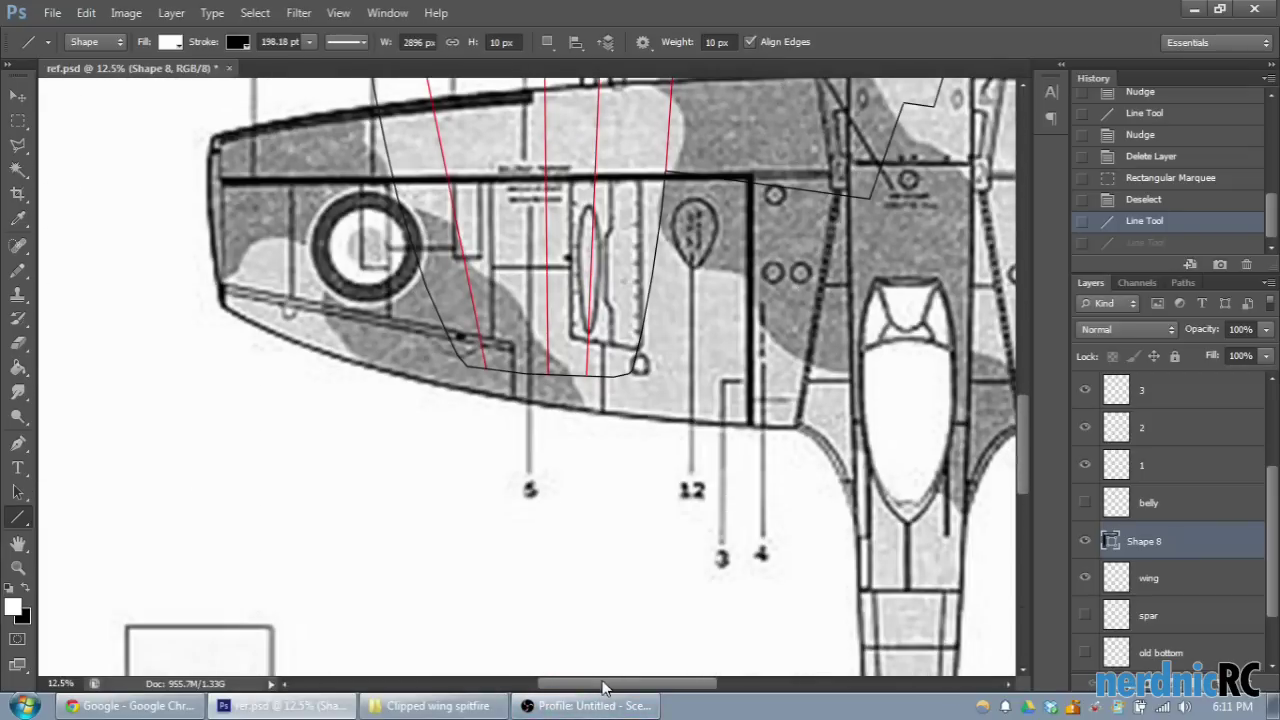
pyautogui.moveTo(603, 687); pyautogui.dragTo(640, 687)
pyautogui.scroll(-1, 1124, 620)
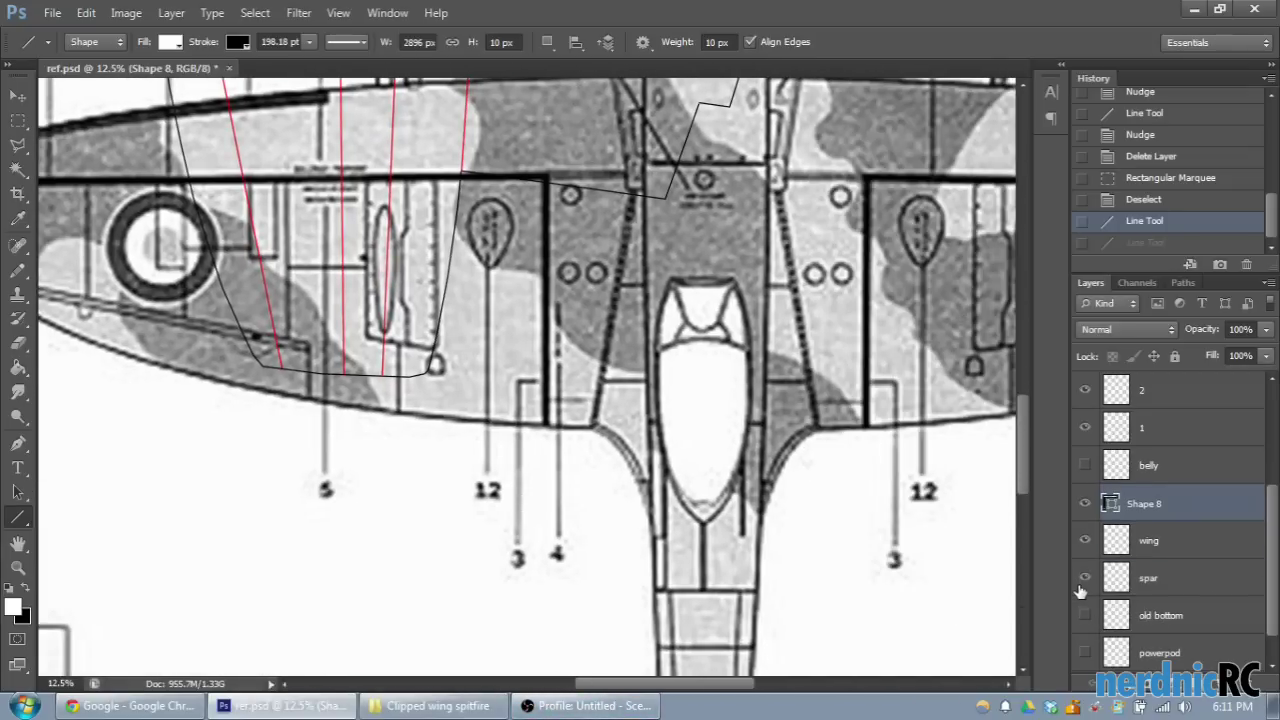
# Step: Locate the spar template beside the top-view nose and examine the end where its red centre line begins
pyautogui.scroll(1, 965, 537)
pyautogui.scroll(-3, 964, 532)
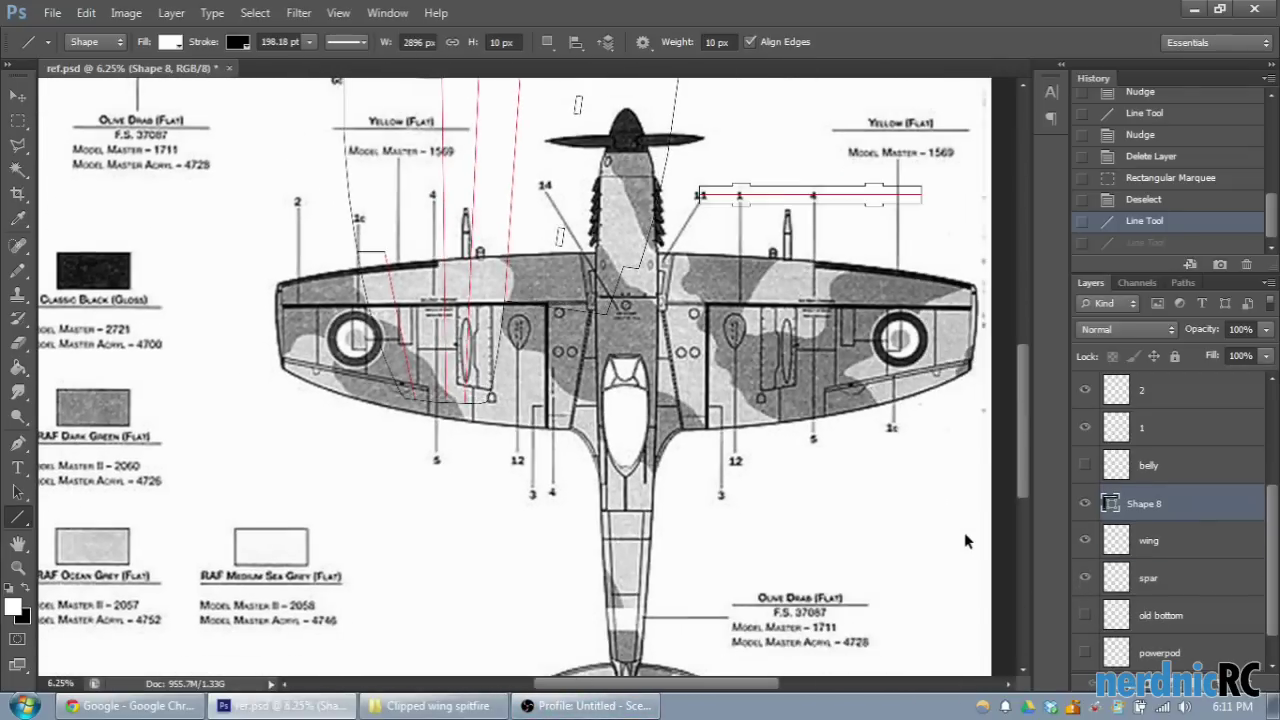
pyautogui.scroll(1, 840, 370)
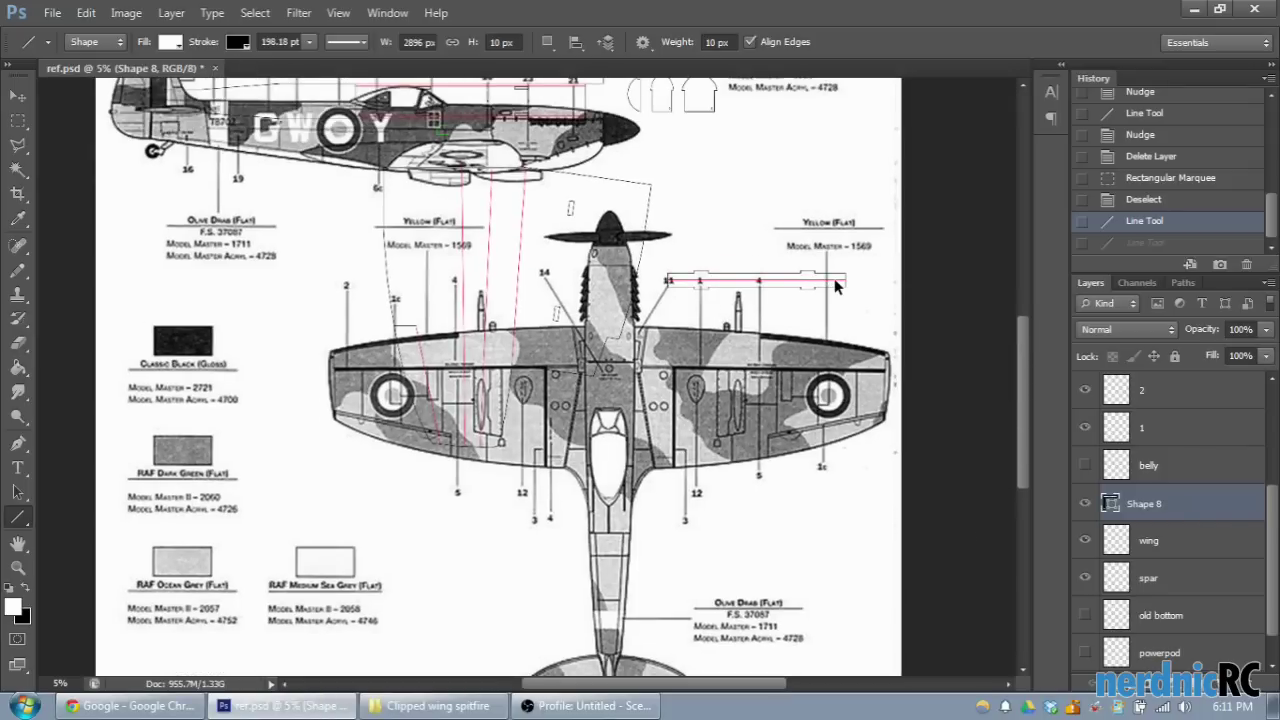
pyautogui.scroll(4, 834, 278)
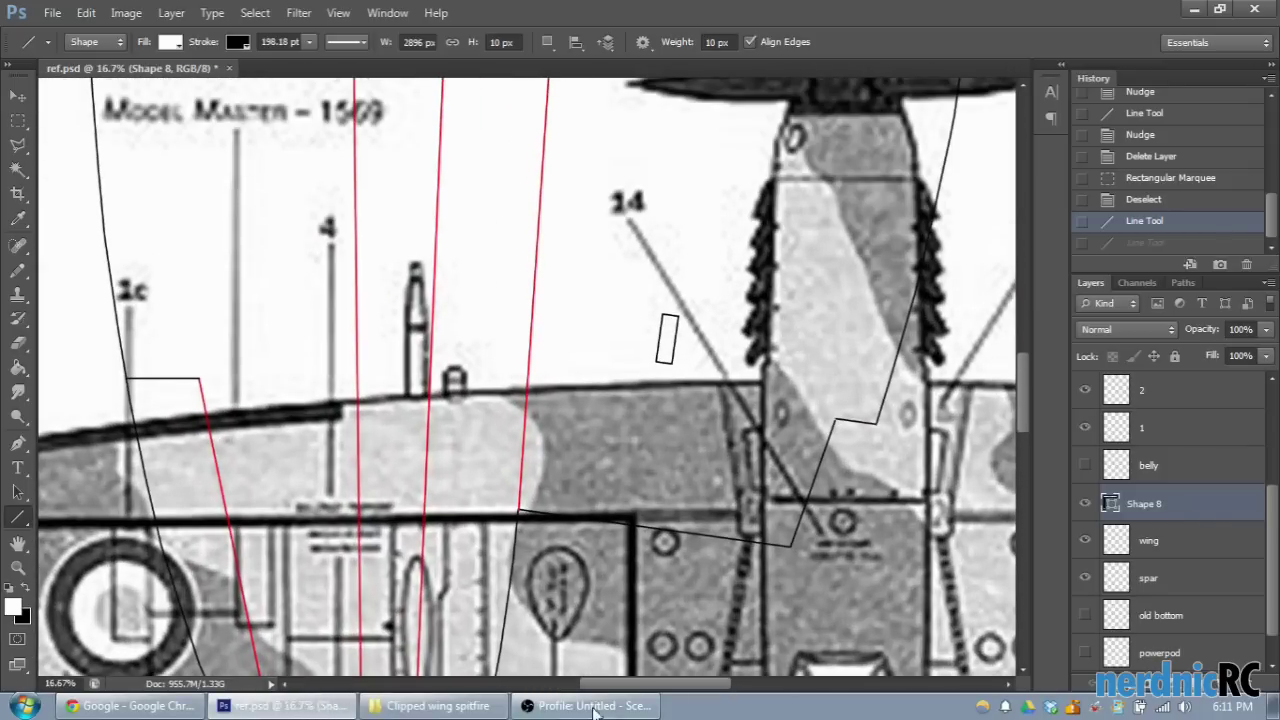
pyautogui.moveTo(610, 688); pyautogui.dragTo(687, 688)
pyautogui.scroll(2, 760, 446)
pyautogui.scroll(3, 760, 446)
pyautogui.scroll(1, 721, 316)
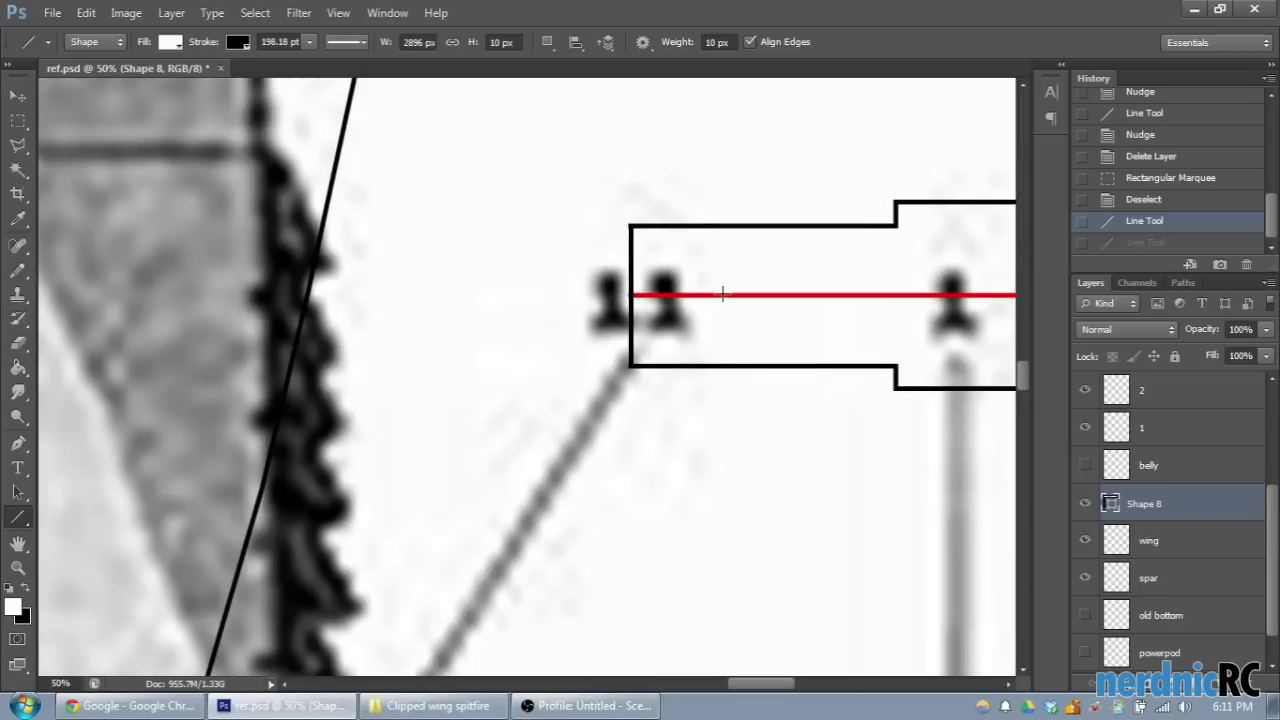
# Step: Draw a vertical line 144 px high from the spar template's red centre line up to its upper edge at the left end
pyautogui.moveTo(717, 294); pyautogui.dragTo(746, 222)
pyautogui.moveTo(746, 226); pyautogui.dragTo(746, 226)
# Step: At the side-view wing, toggle the line and wing layers to identify them, hide Shape 9 and select Shape 8
pyautogui.moveTo(762, 683); pyautogui.dragTo(618, 637)
pyautogui.scroll(10, 514, 291)
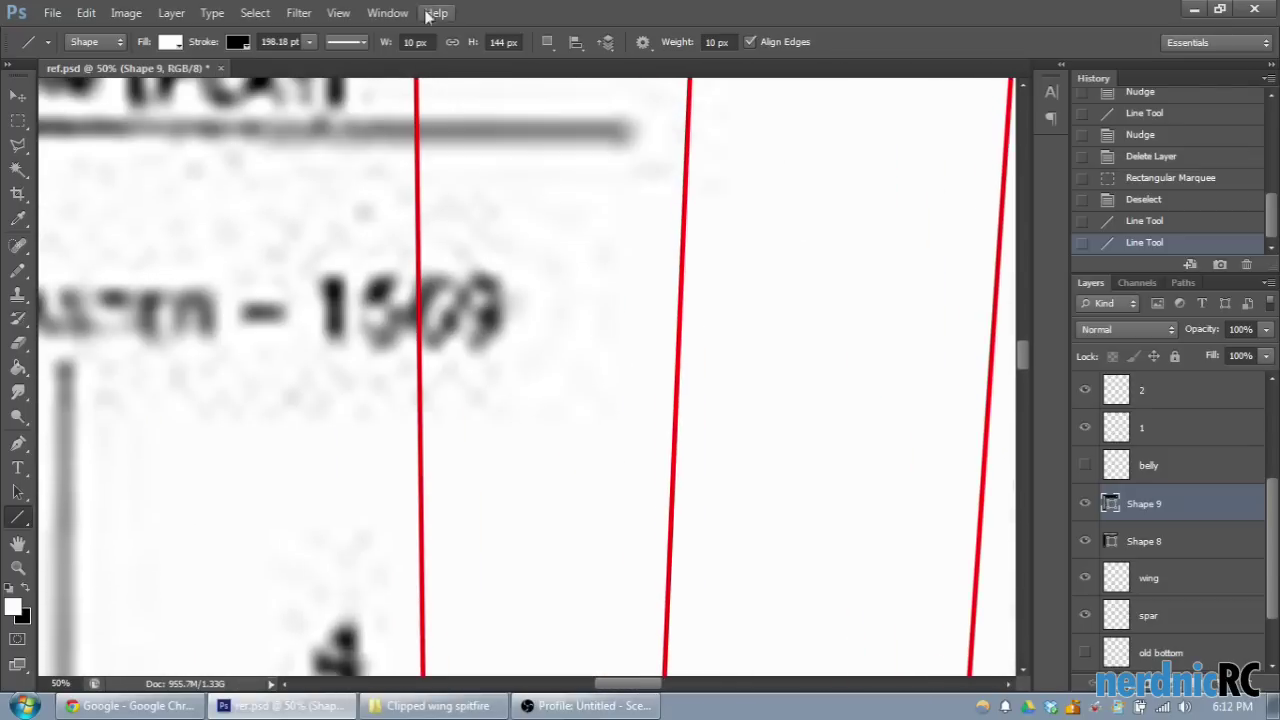
pyautogui.scroll(8, 490, 468)
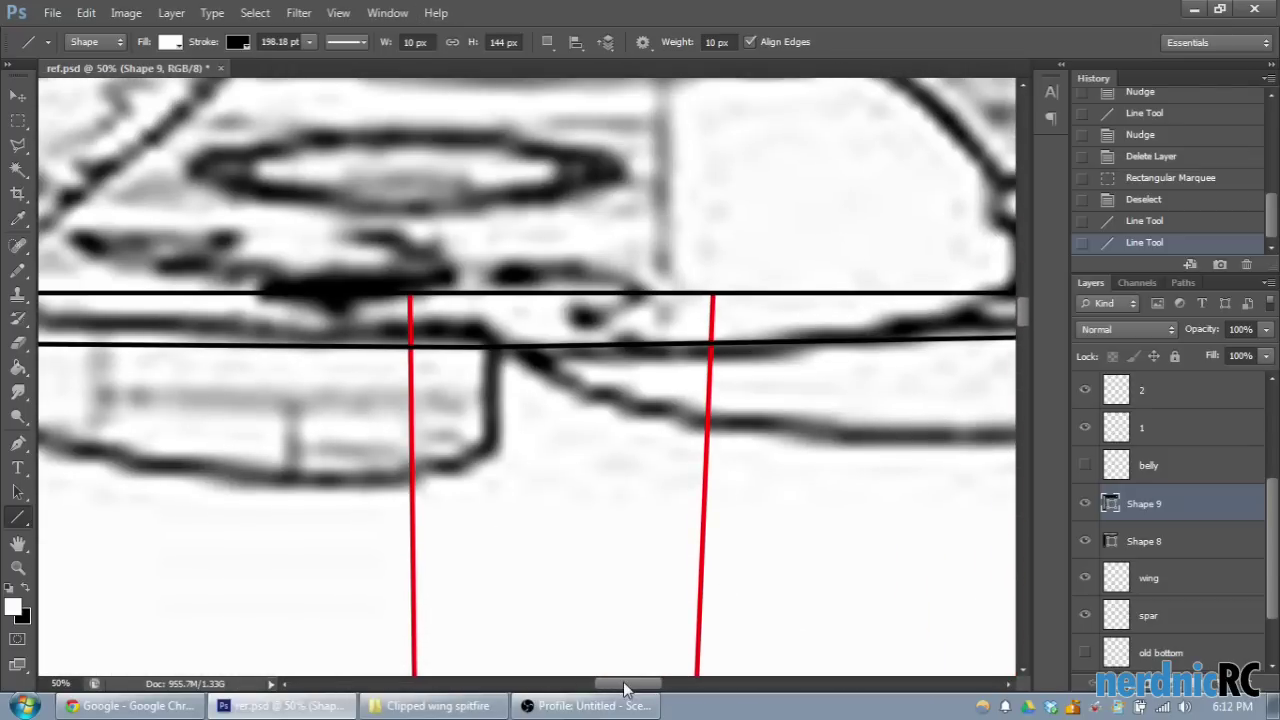
pyautogui.moveTo(624, 688); pyautogui.dragTo(598, 690)
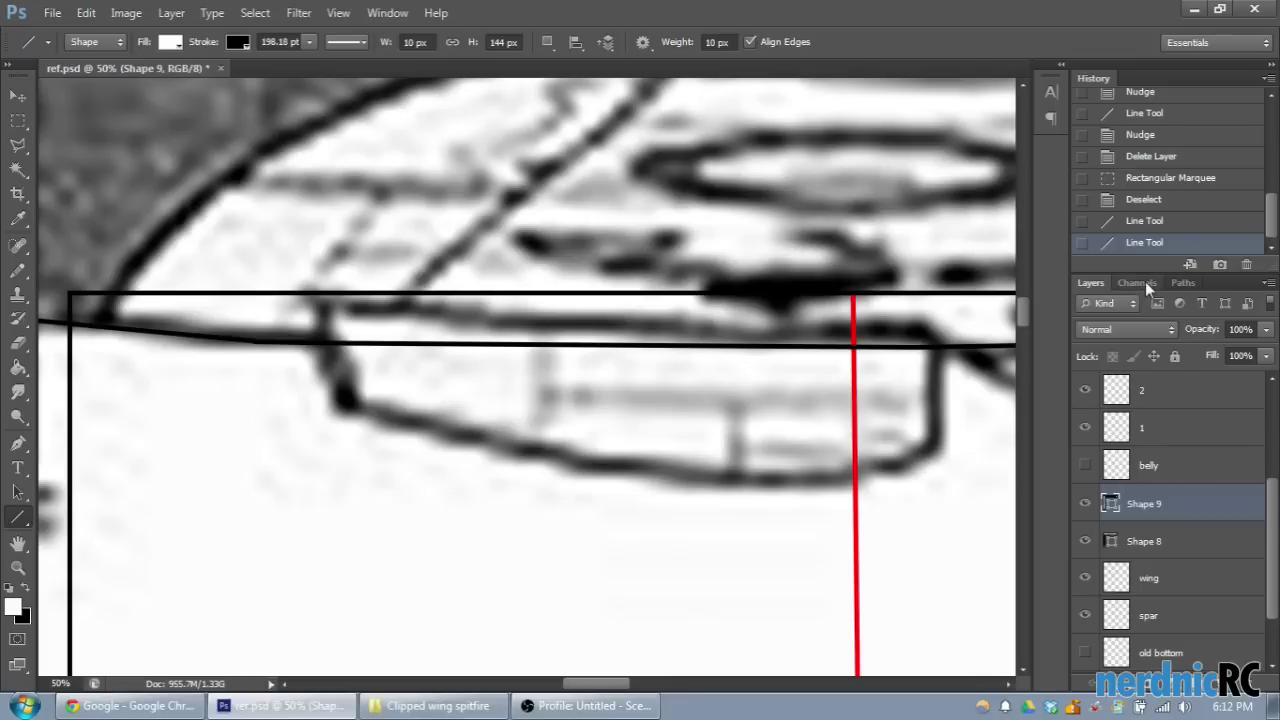
pyautogui.click(1085, 542)
pyautogui.click(1085, 578)
pyautogui.click(1085, 541)
pyautogui.click(1085, 503)
pyautogui.click(1085, 503)
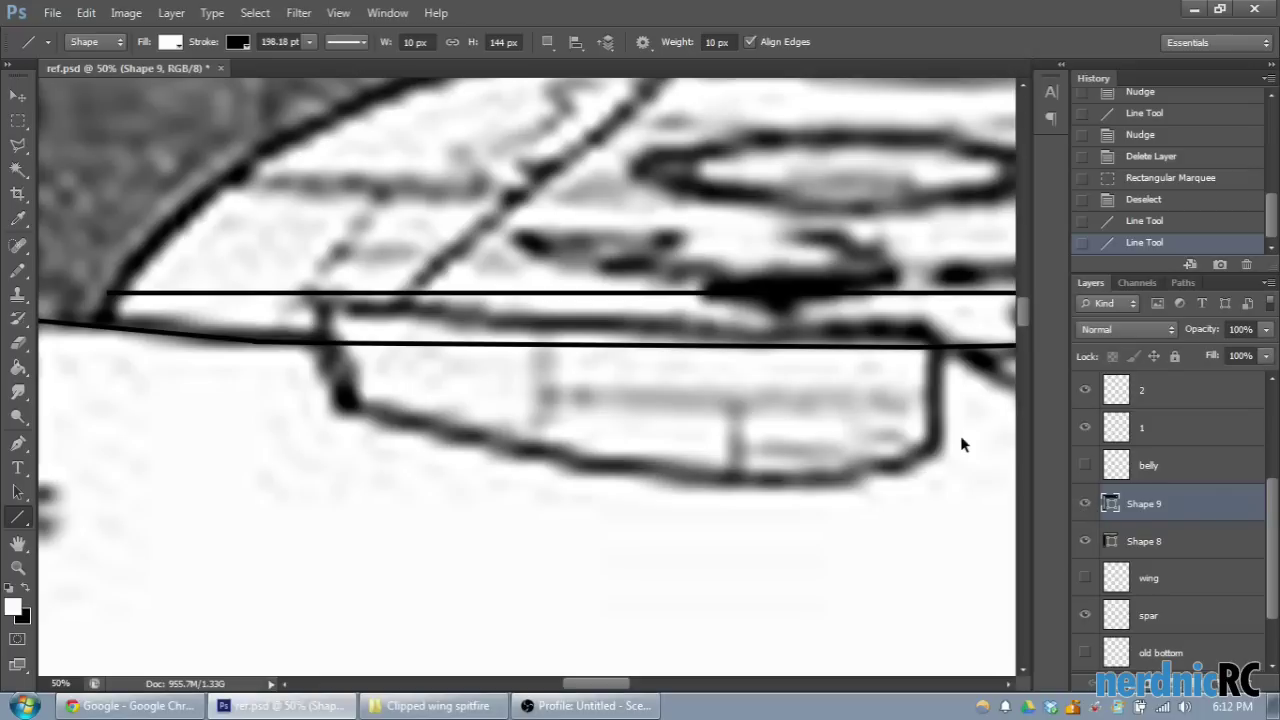
pyautogui.hotkey('ctrl', '-')
pyautogui.hotkey('ctrl', '-')
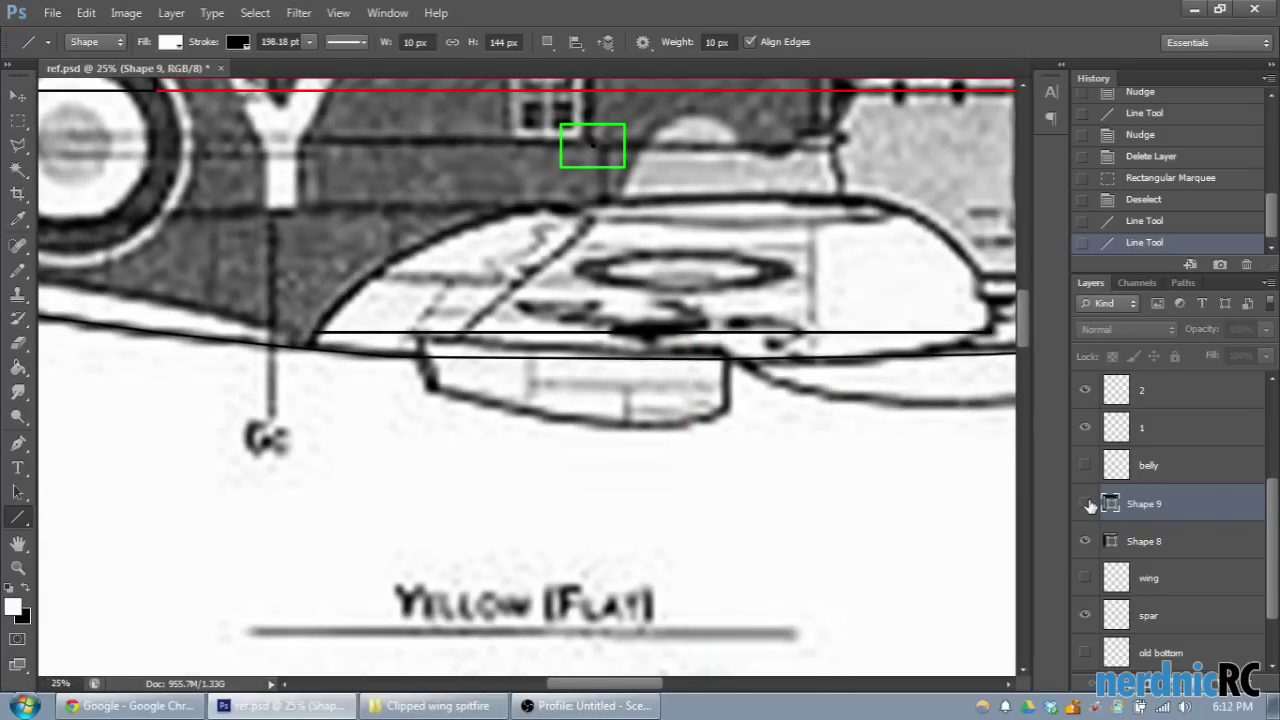
pyautogui.click(1085, 503)
pyautogui.click(1085, 503)
pyautogui.click(1085, 503)
pyautogui.click(1085, 541)
pyautogui.click(1085, 541)
pyautogui.click(1086, 578)
pyautogui.click(1125, 545)
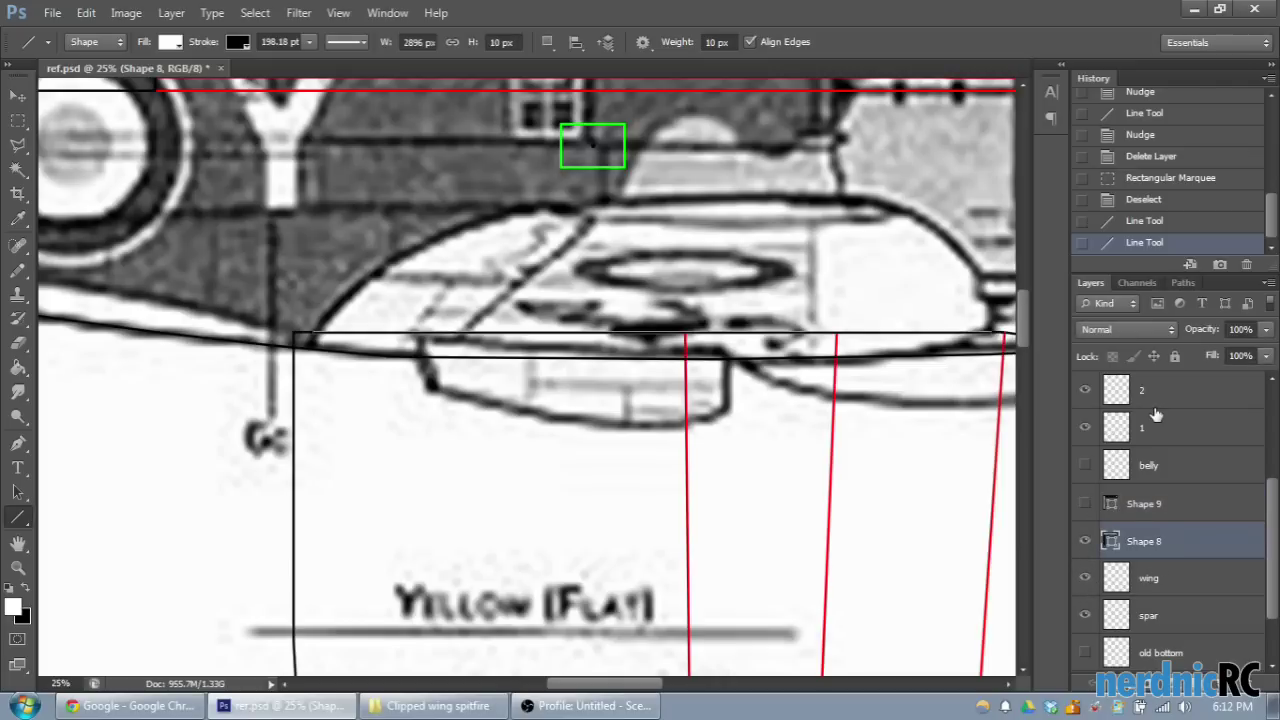
# Step: Draw 260 px vertical lines up from the root line at the first two red wing lines and join their tops horizontally
pyautogui.hotkey('ctrl', '+')
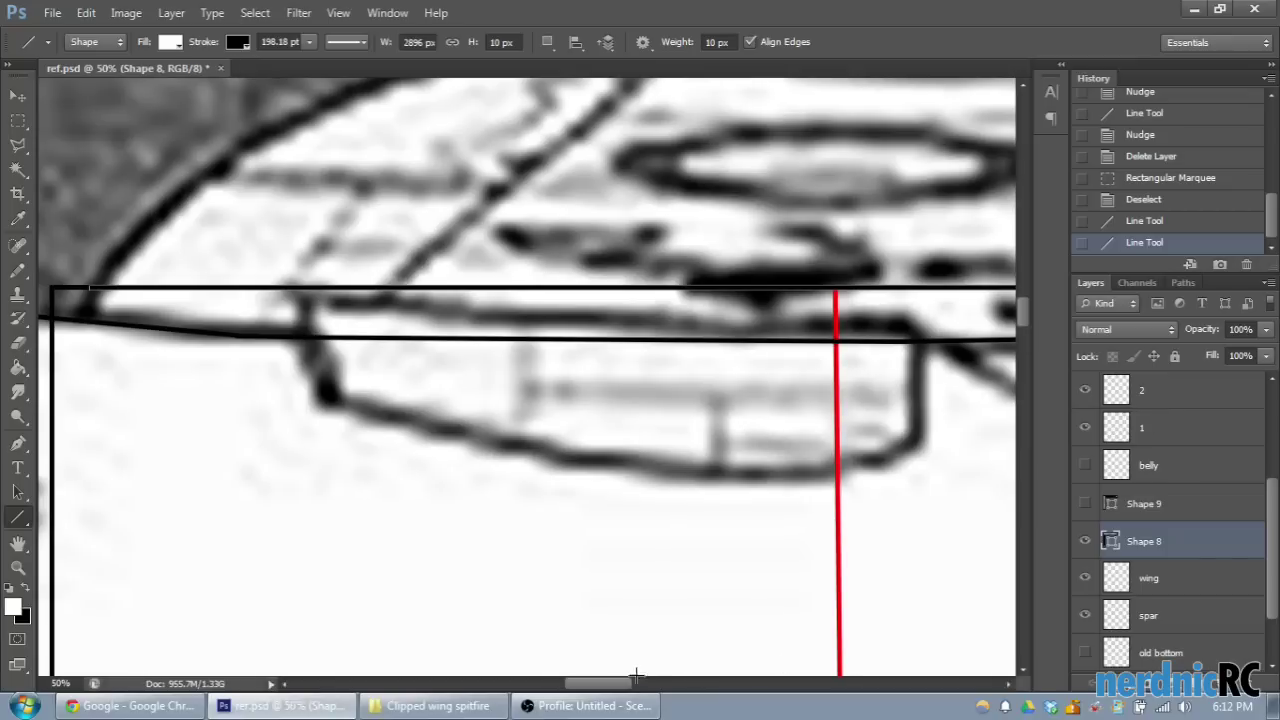
pyautogui.hotkey('ctrl', '+')
pyautogui.moveTo(626, 686); pyautogui.dragTo(598, 686)
pyautogui.scroll(3, 680, 620)
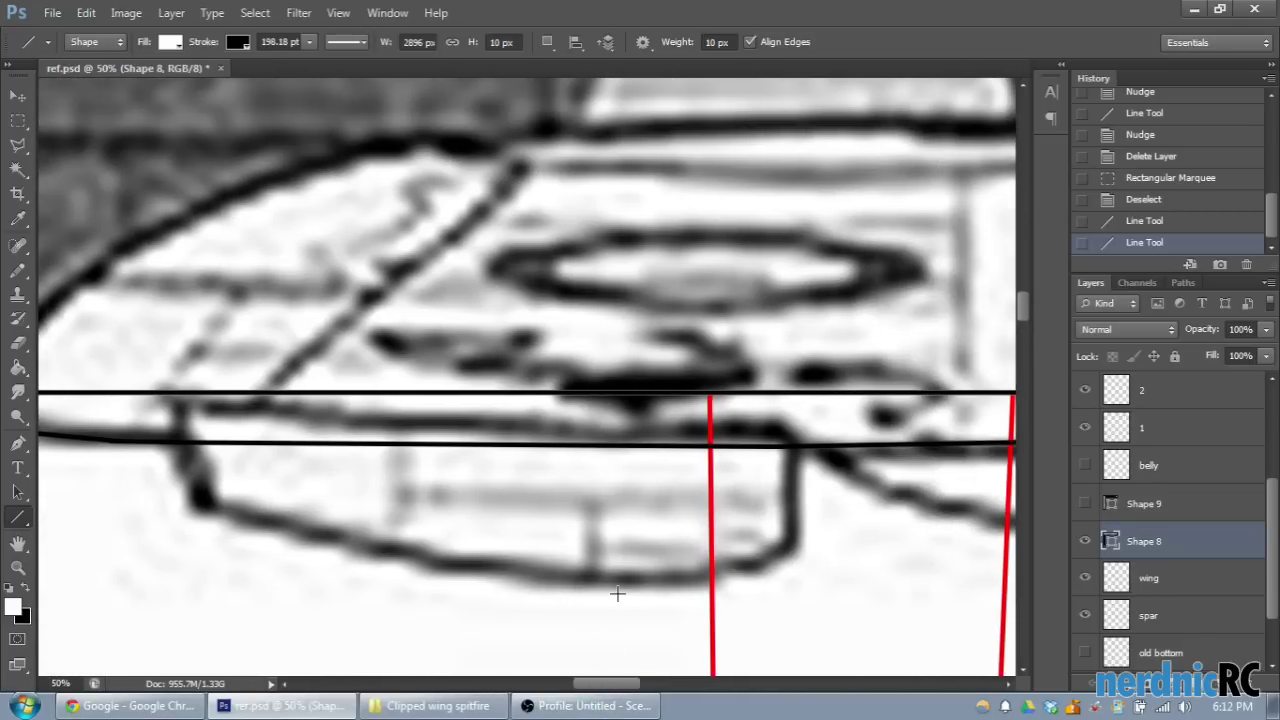
pyautogui.scroll(1, 616, 599)
pyautogui.scroll(1, 657, 528)
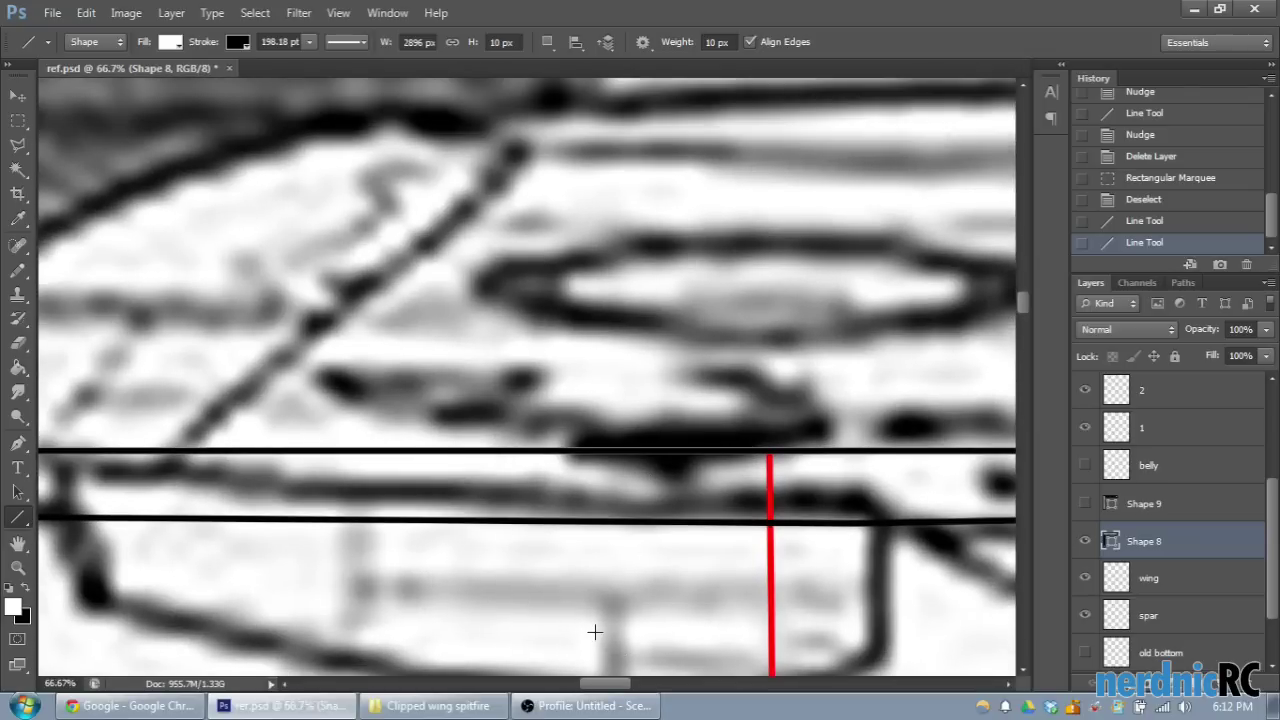
pyautogui.scroll(-1, 594, 628)
pyautogui.scroll(-2, 594, 640)
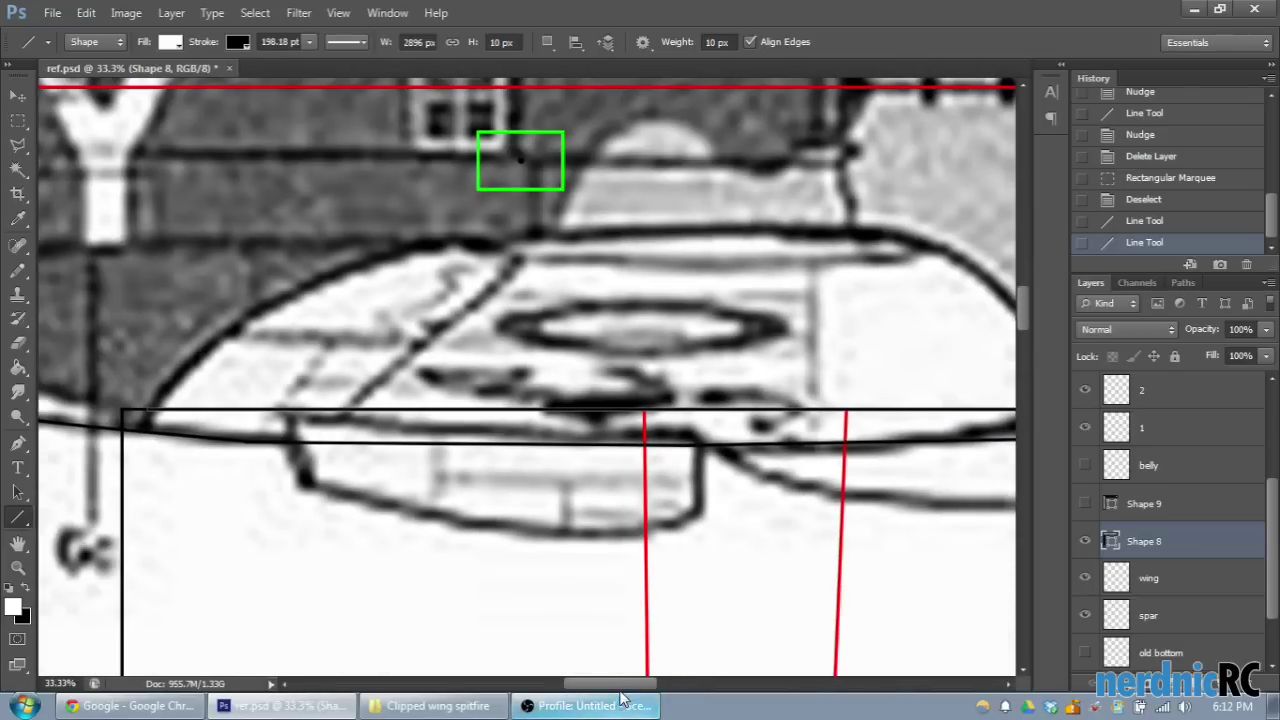
pyautogui.hscroll(3, 580, 500)
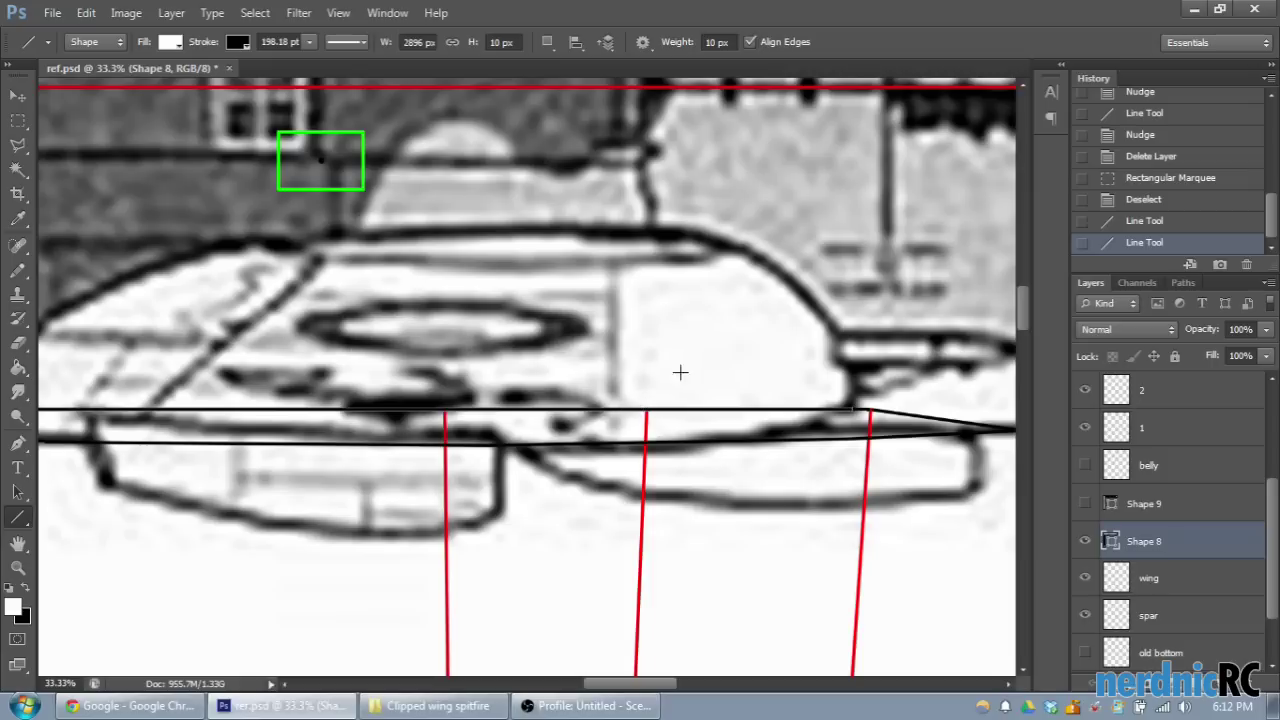
pyautogui.hotkey('ctrl', '+')
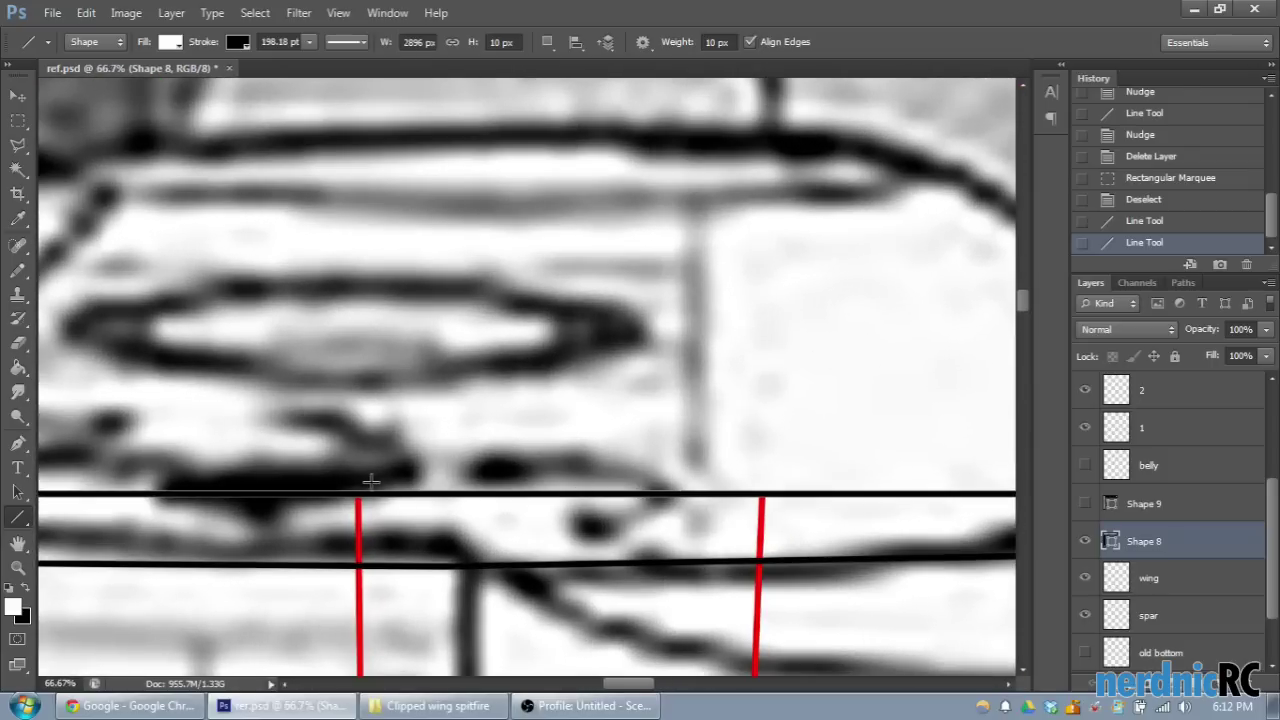
pyautogui.moveTo(357, 490); pyautogui.dragTo(357, 332)
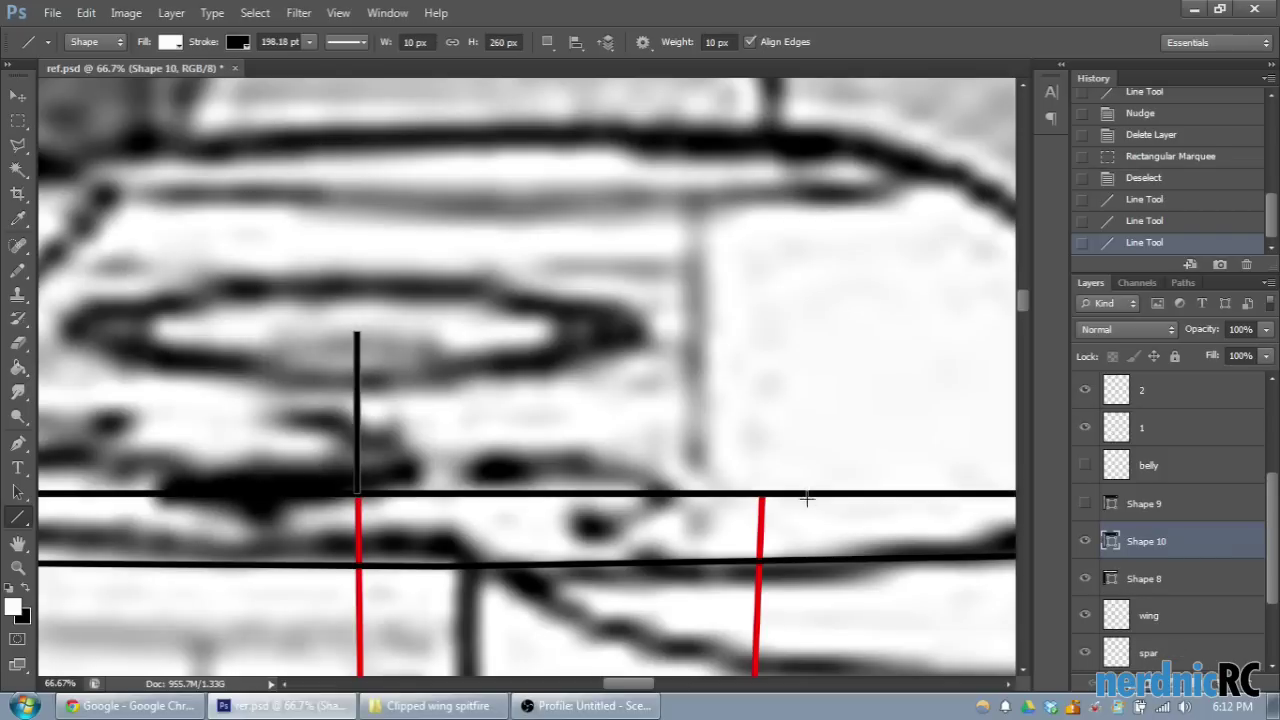
pyautogui.moveTo(761, 492); pyautogui.dragTo(763, 366)
pyautogui.moveTo(767, 330); pyautogui.dragTo(767, 331)
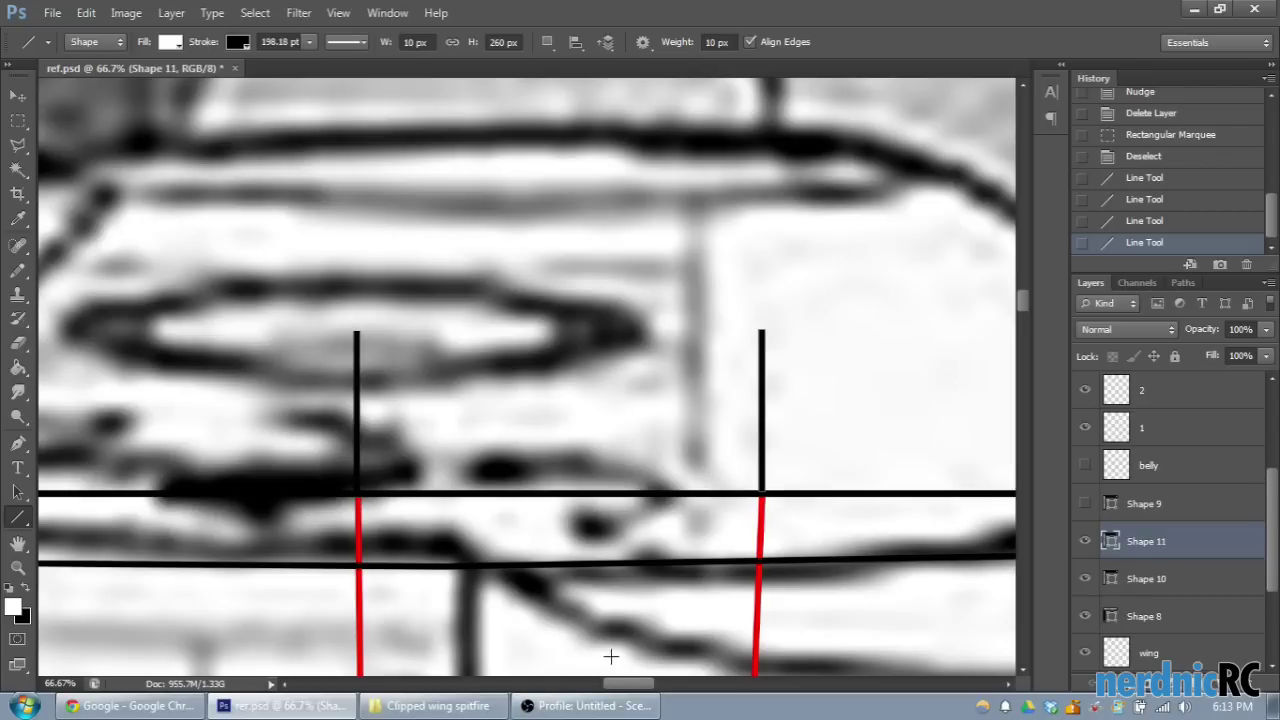
pyautogui.moveTo(623, 684)
pyautogui.mouseDown()
pyautogui.moveTo(652, 684)
pyautogui.moveTo(627, 684)
pyautogui.mouseUp()
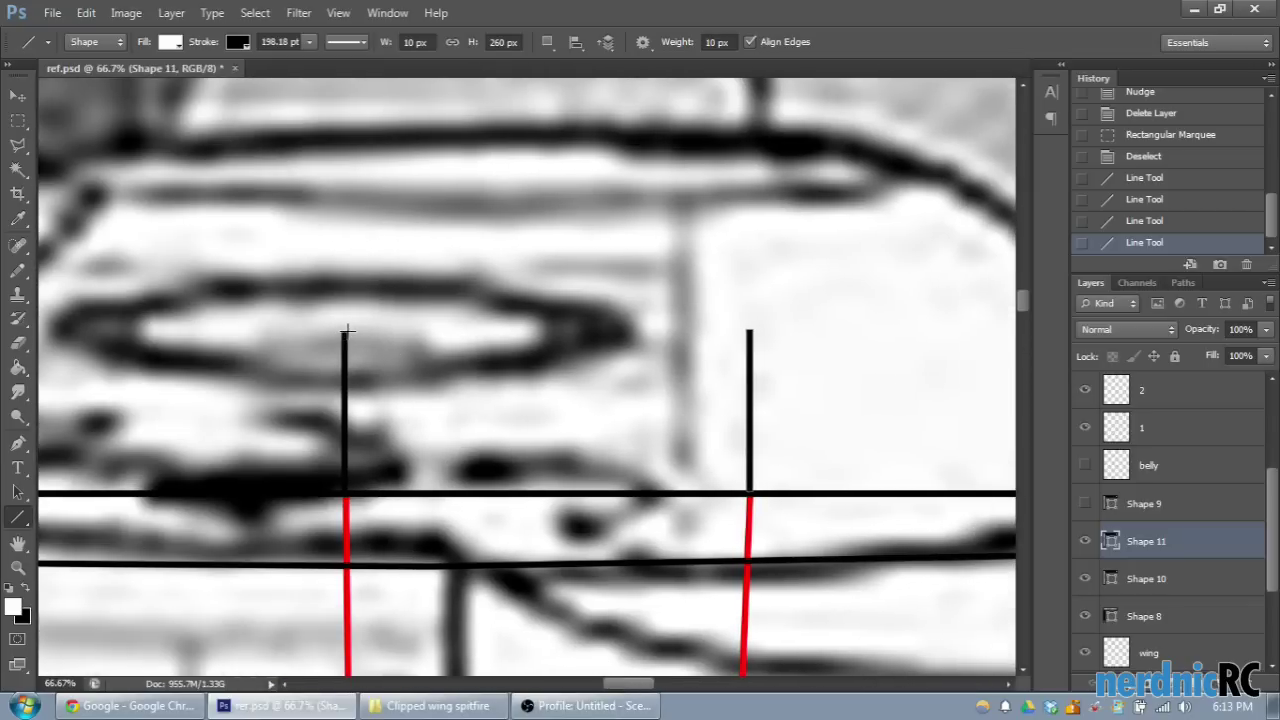
pyautogui.moveTo(344, 332); pyautogui.dragTo(750, 373)
# Step: Draw a 50 px vertical line at the wing root's leading edge and connect its top to the top of the front spar line
pyautogui.moveTo(650, 684); pyautogui.dragTo(585, 684)
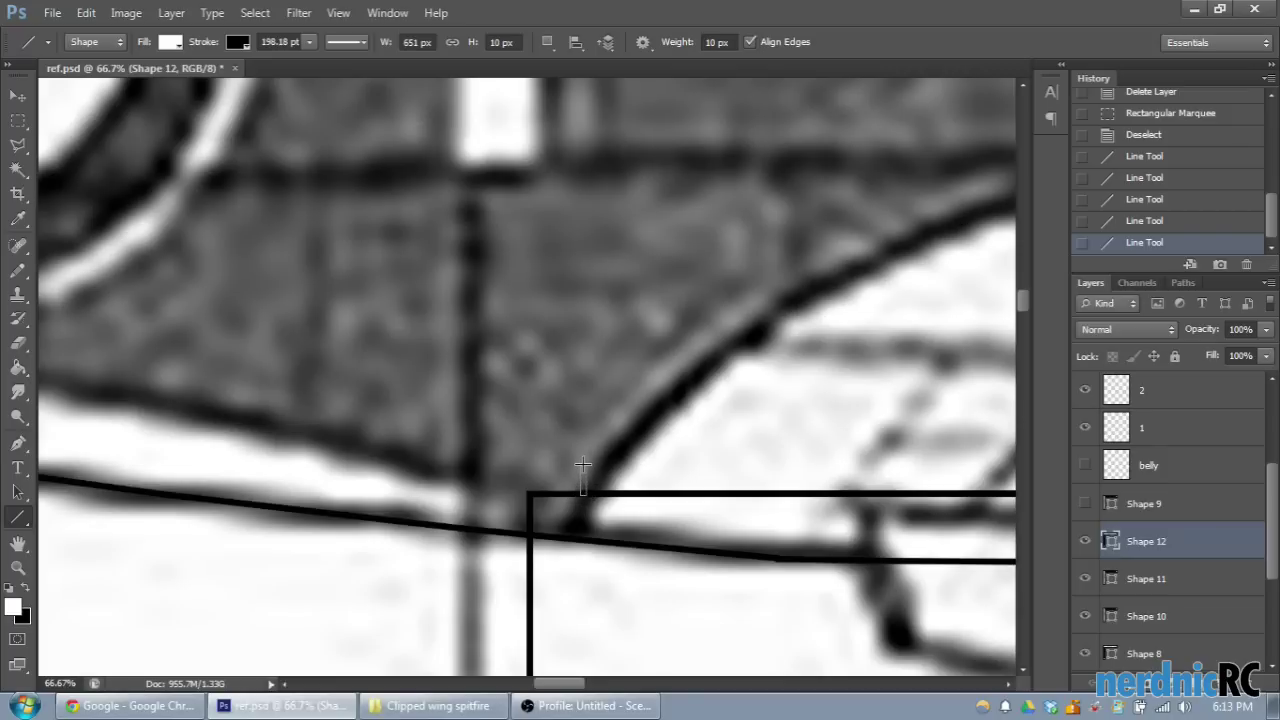
pyautogui.moveTo(582, 464); pyautogui.dragTo(582, 465)
pyautogui.moveTo(545, 684); pyautogui.dragTo(560, 688)
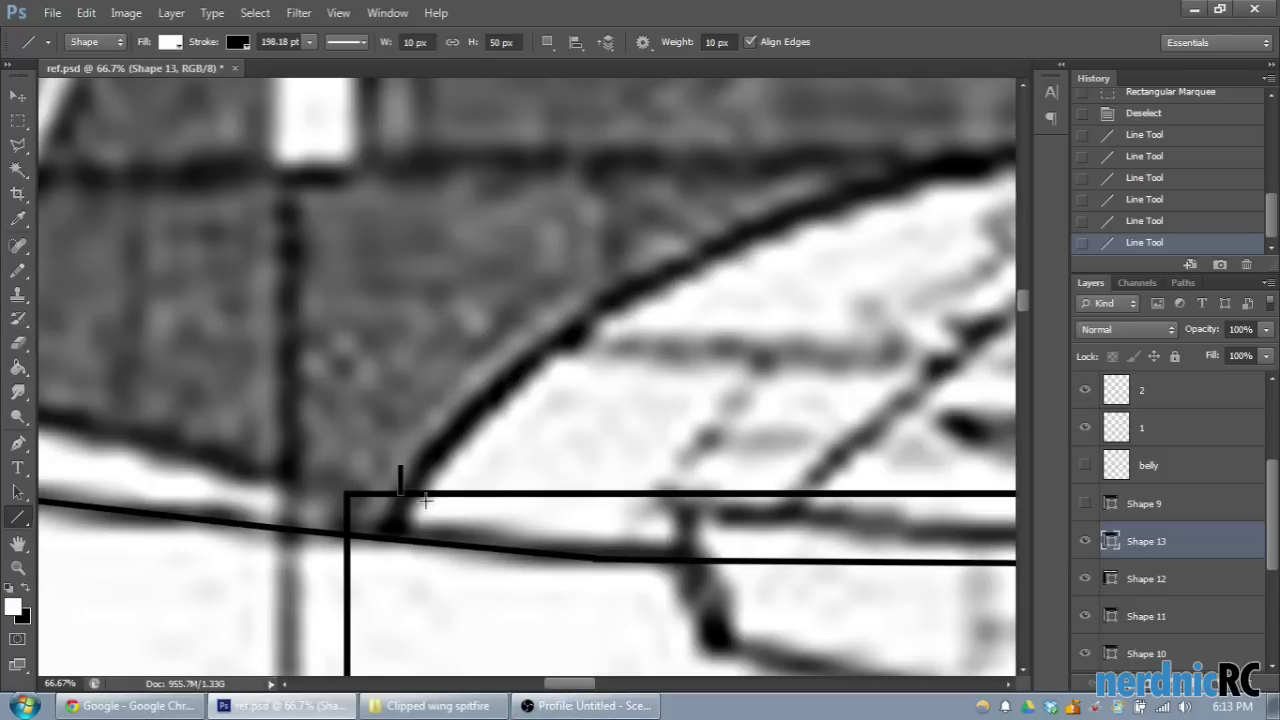
pyautogui.moveTo(399, 467); pyautogui.dragTo(721, 333)
# Step: Hide the wing layer to expose the rear end of the root line and select the root line's layer, Shape 8
pyautogui.moveTo(590, 688); pyautogui.dragTo(640, 688)
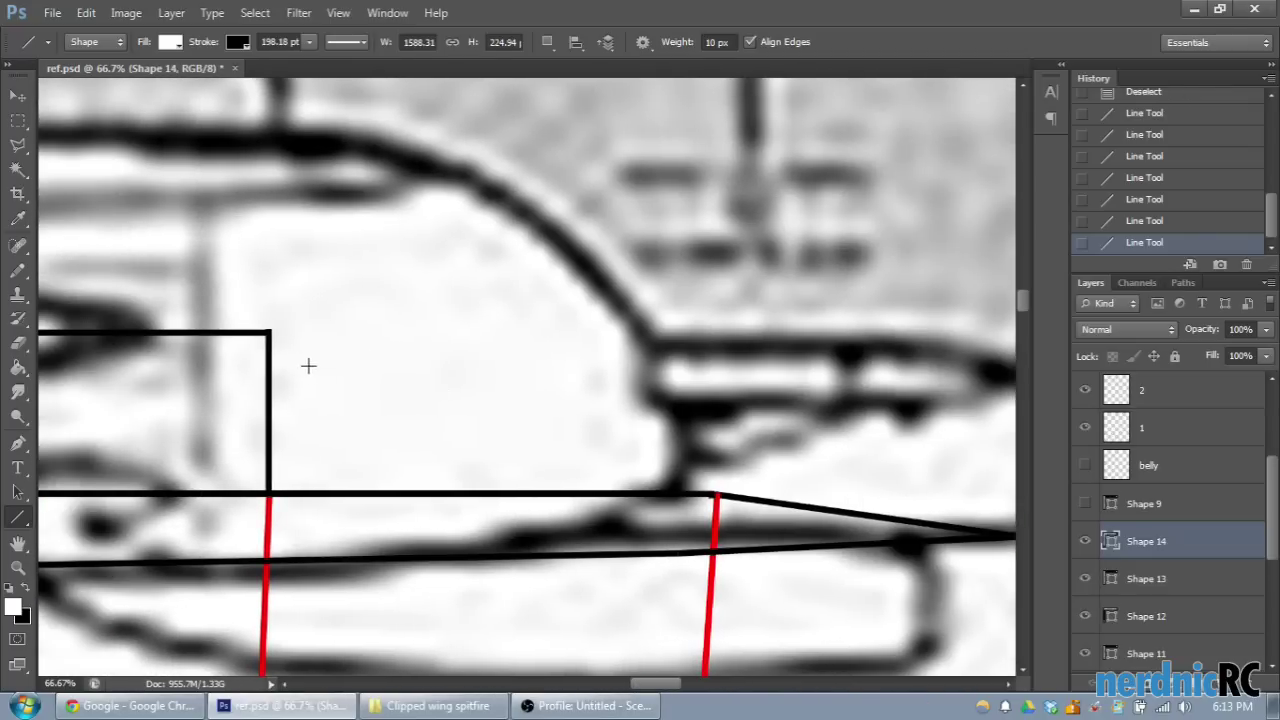
pyautogui.hotkey('ctrl', '+')
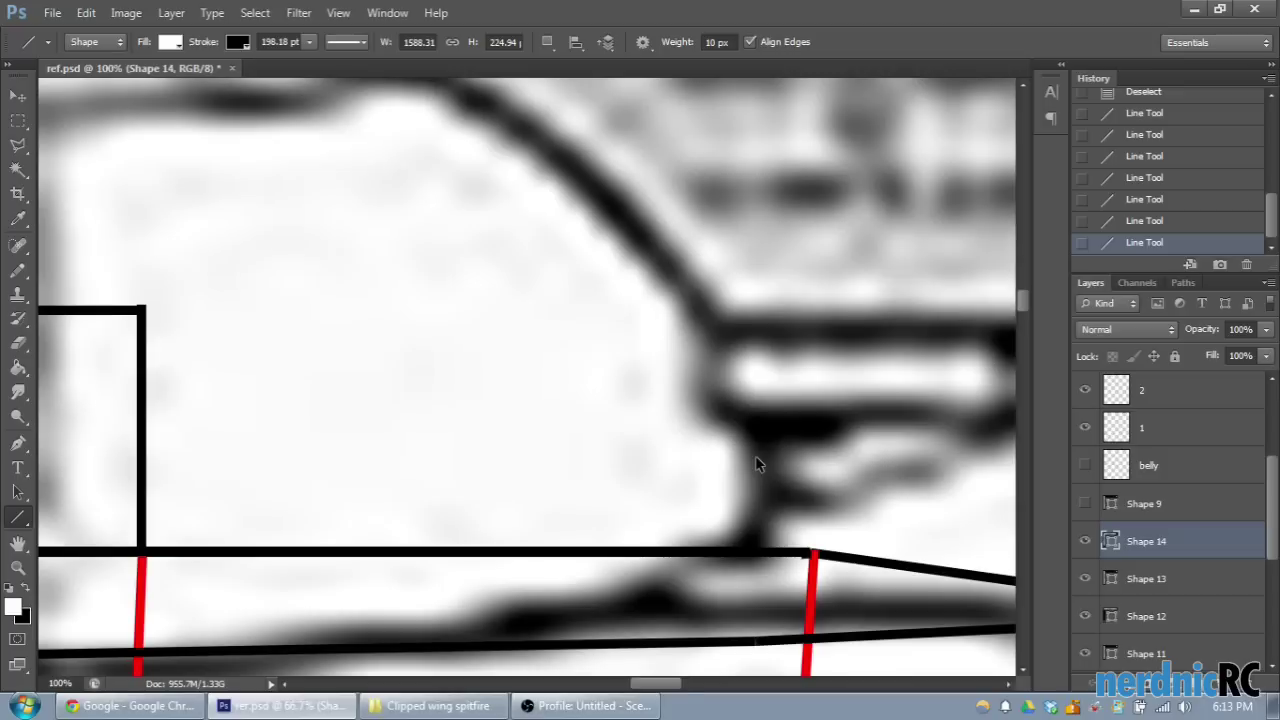
pyautogui.scroll(-1, 815, 505)
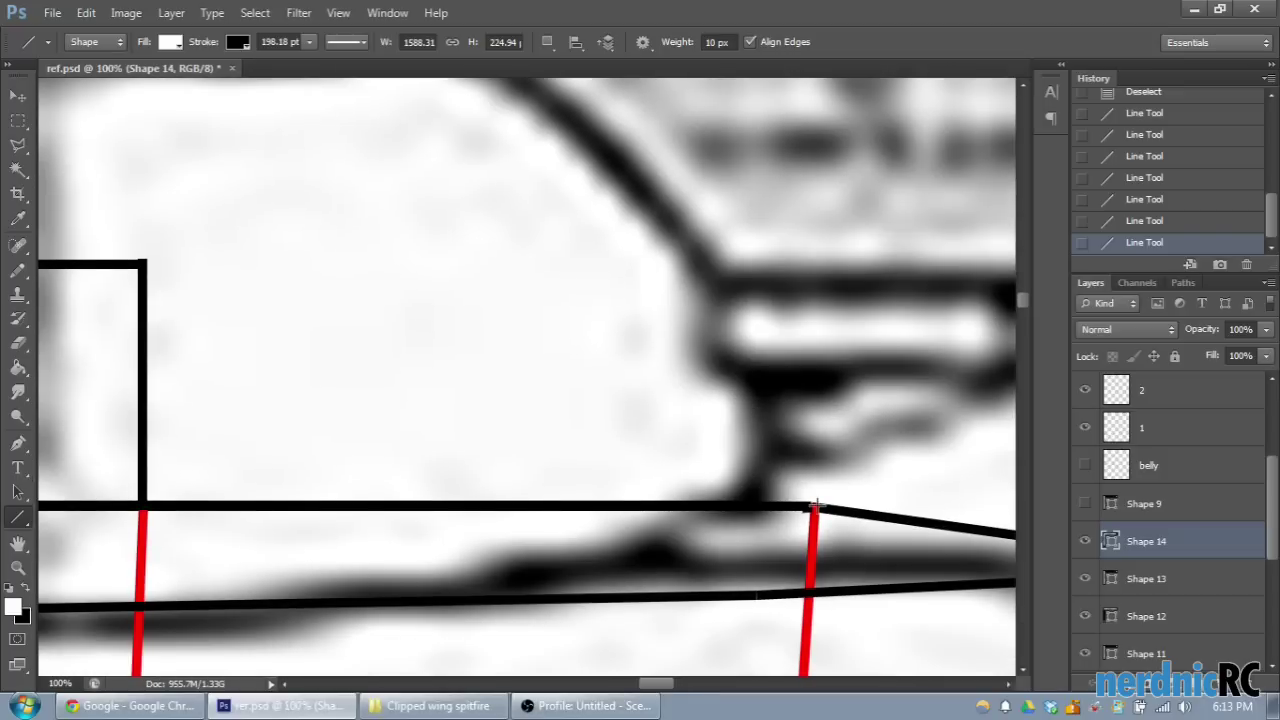
pyautogui.scroll(-4, 1110, 560)
pyautogui.click(1087, 579)
pyautogui.click(1085, 615)
pyautogui.click(1086, 579)
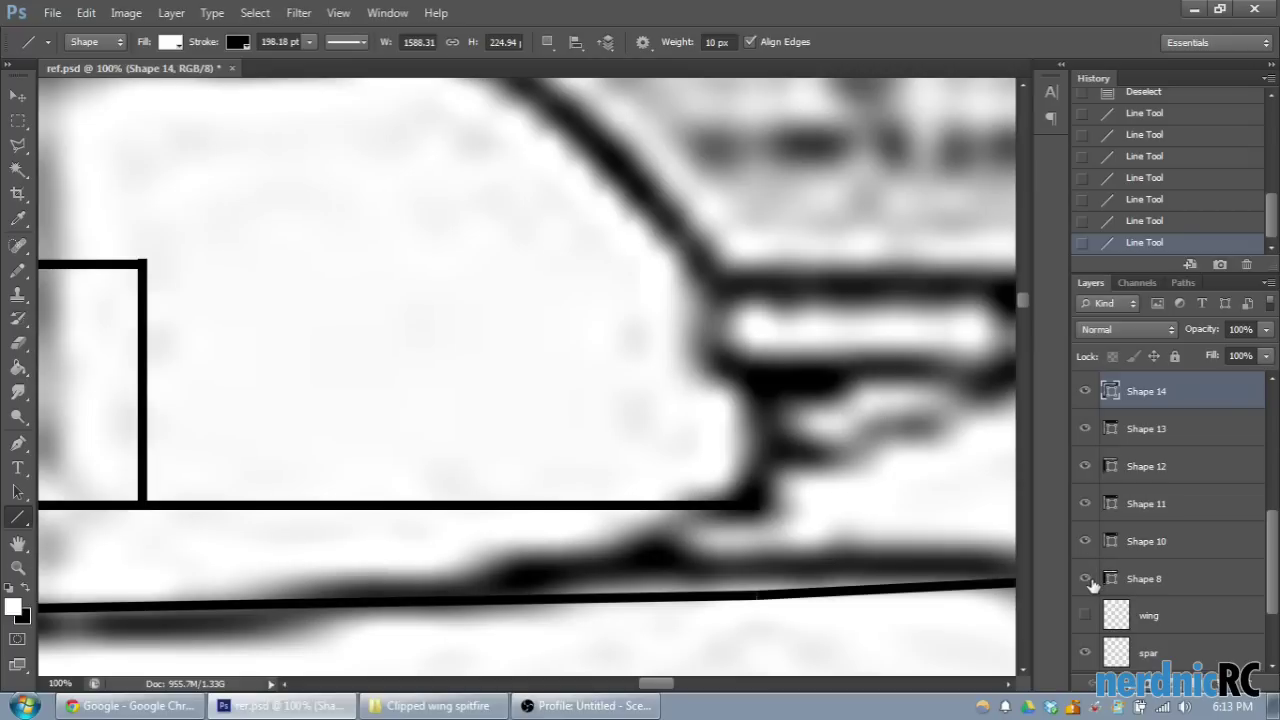
pyautogui.click(1243, 591)
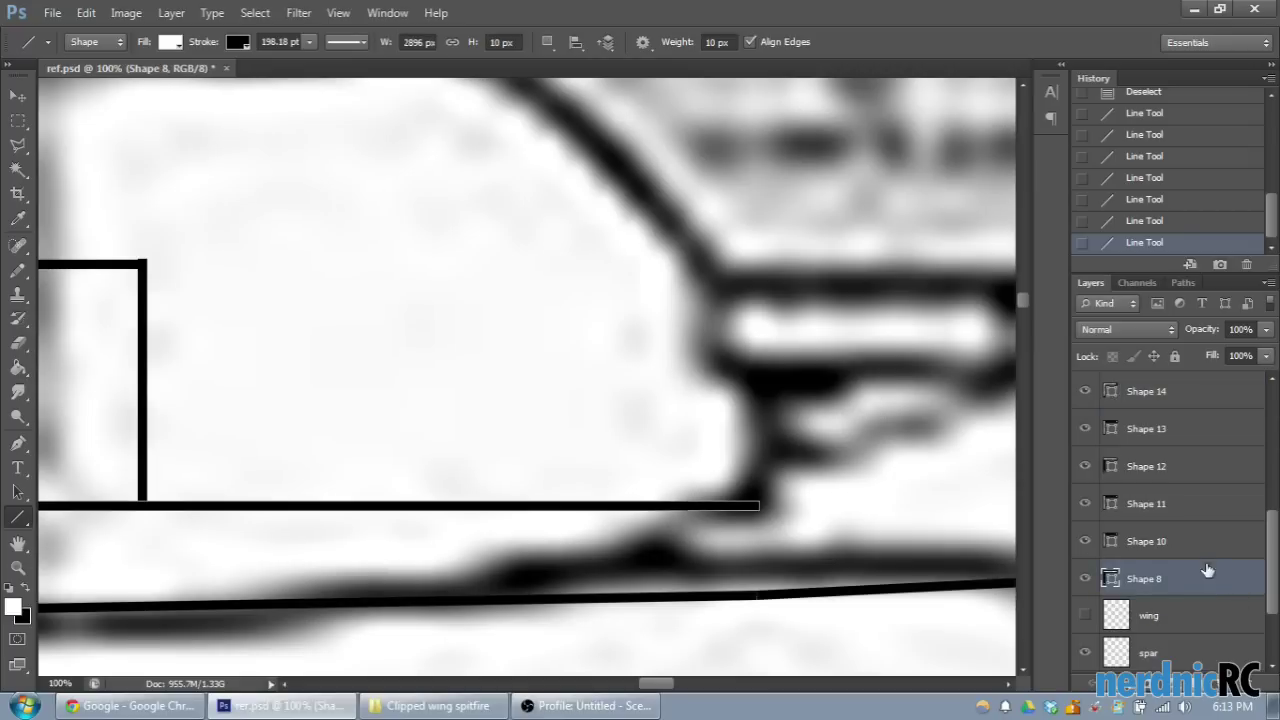
pyautogui.scroll(1, 1203, 578)
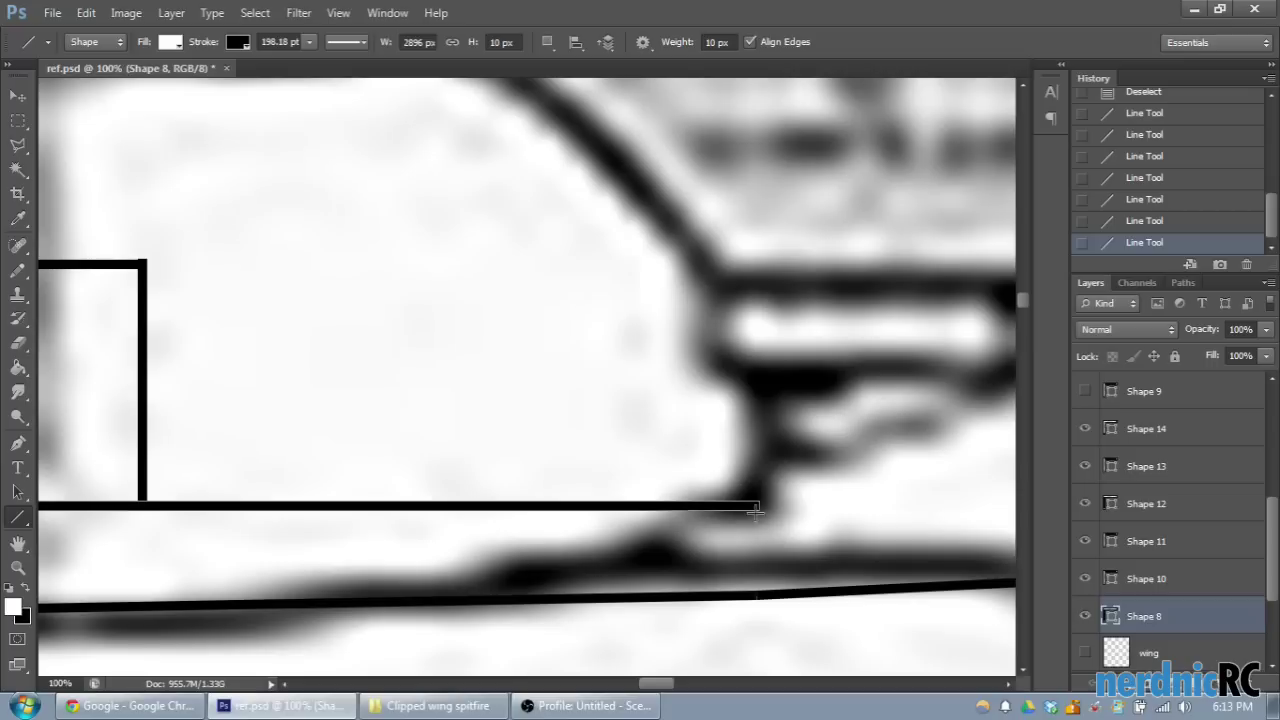
# Step: Draw an 82 px vertical line at the root line's rear end and connect the rear spar line's top to its top
pyautogui.moveTo(756, 505); pyautogui.dragTo(763, 449)
pyautogui.moveTo(765, 442); pyautogui.dragTo(761, 462)
pyautogui.moveTo(759, 449); pyautogui.dragTo(758, 434)
pyautogui.moveTo(762, 428); pyautogui.dragTo(761, 428)
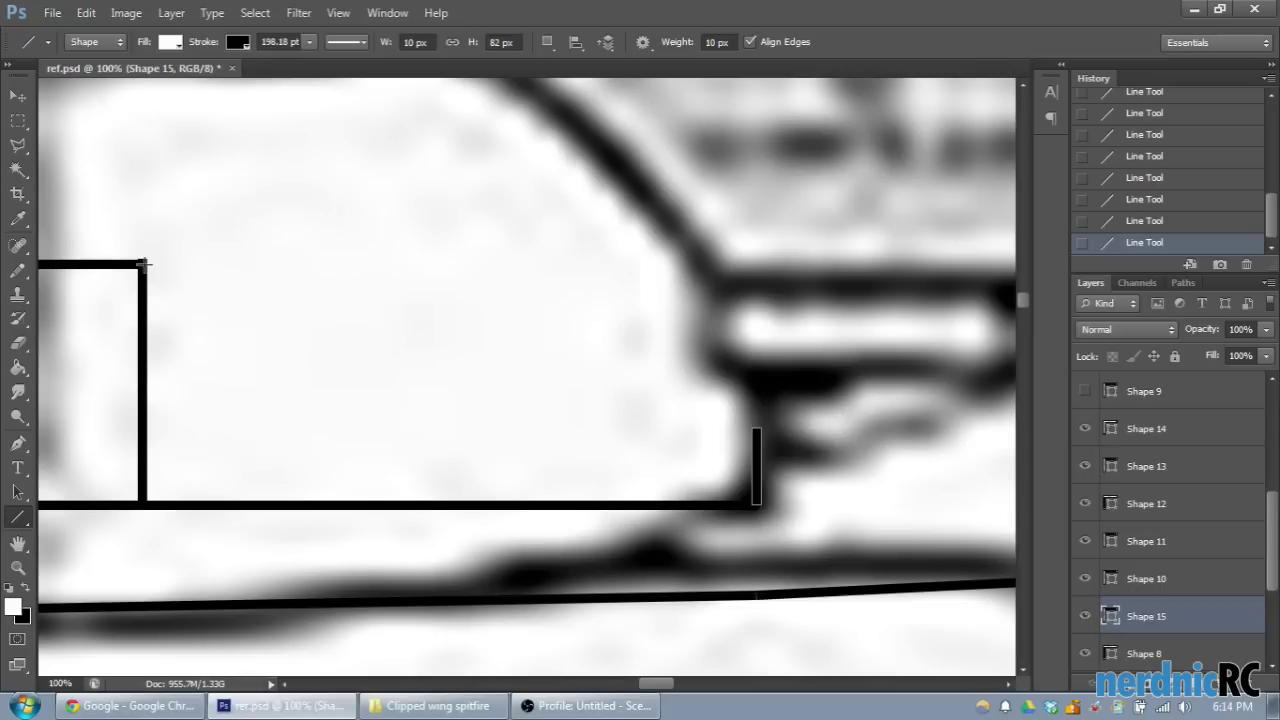
pyautogui.moveTo(143, 264); pyautogui.dragTo(758, 432)
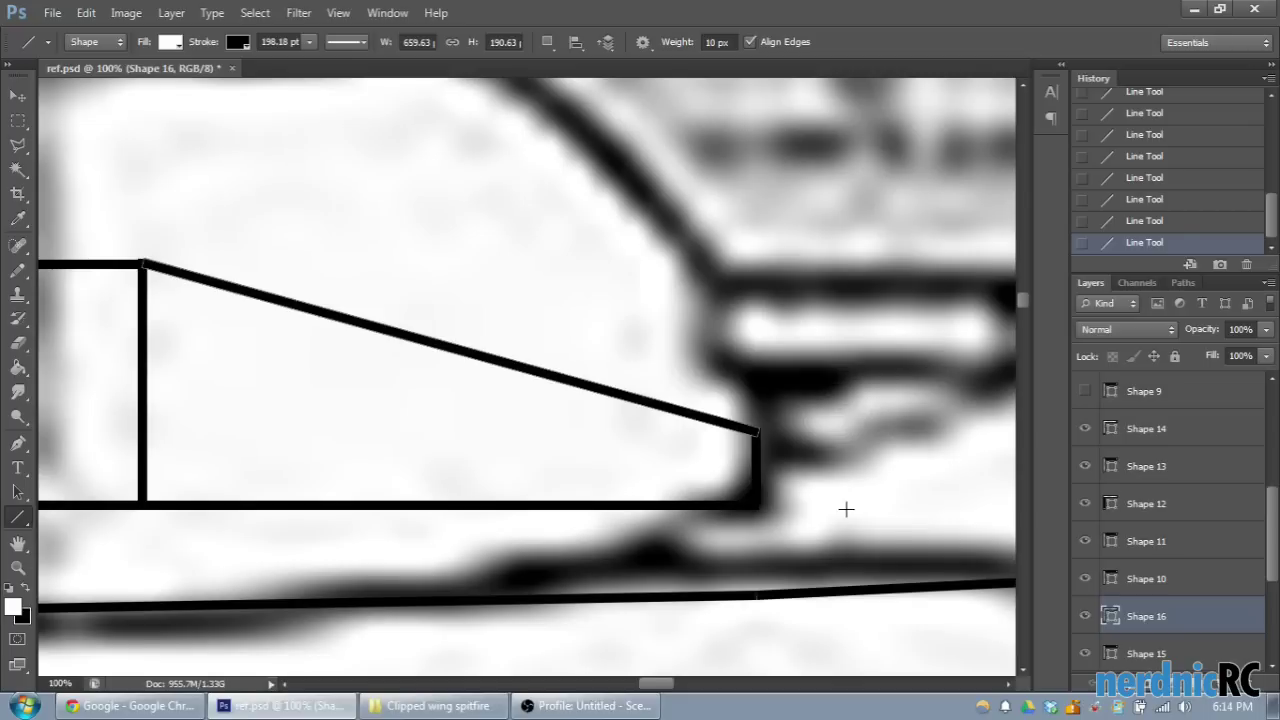
# Step: Draw a rounded trailing end from short line segments, curving from the root line's rear end up to the sloping top line
pyautogui.hotkey('ctrl', '+')
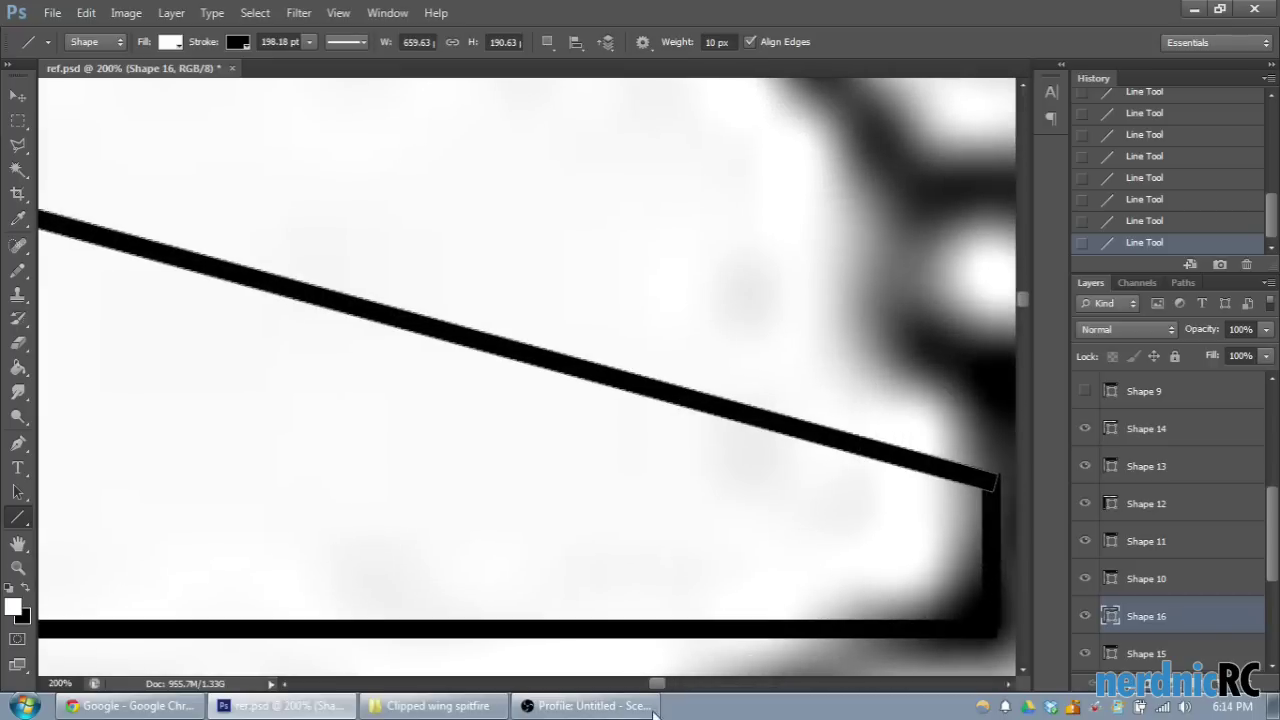
pyautogui.moveTo(656, 686); pyautogui.dragTo(668, 690)
pyautogui.scroll(-2, 643, 631)
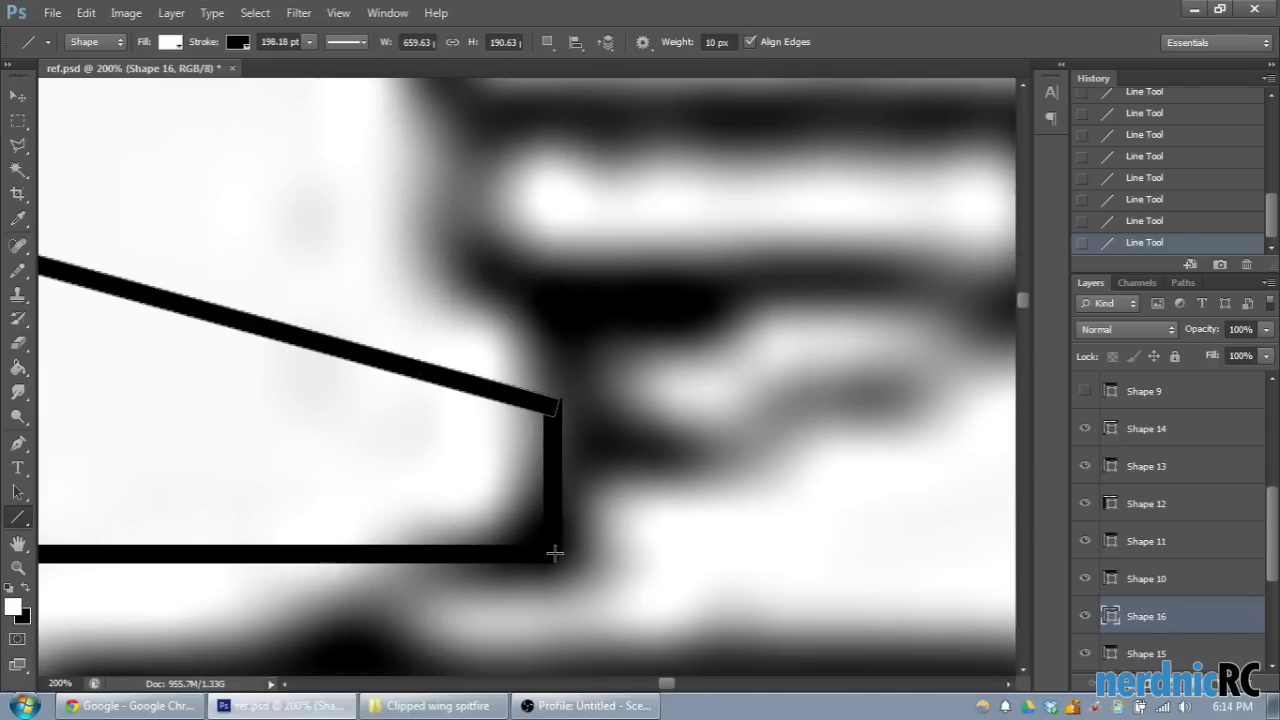
pyautogui.moveTo(551, 555)
pyautogui.mouseDown()
pyautogui.moveTo(607, 498)
pyautogui.moveTo(609, 449)
pyautogui.moveTo(577, 408)
pyautogui.mouseUp()
pyautogui.moveTo(577, 408); pyautogui.dragTo(543, 402)
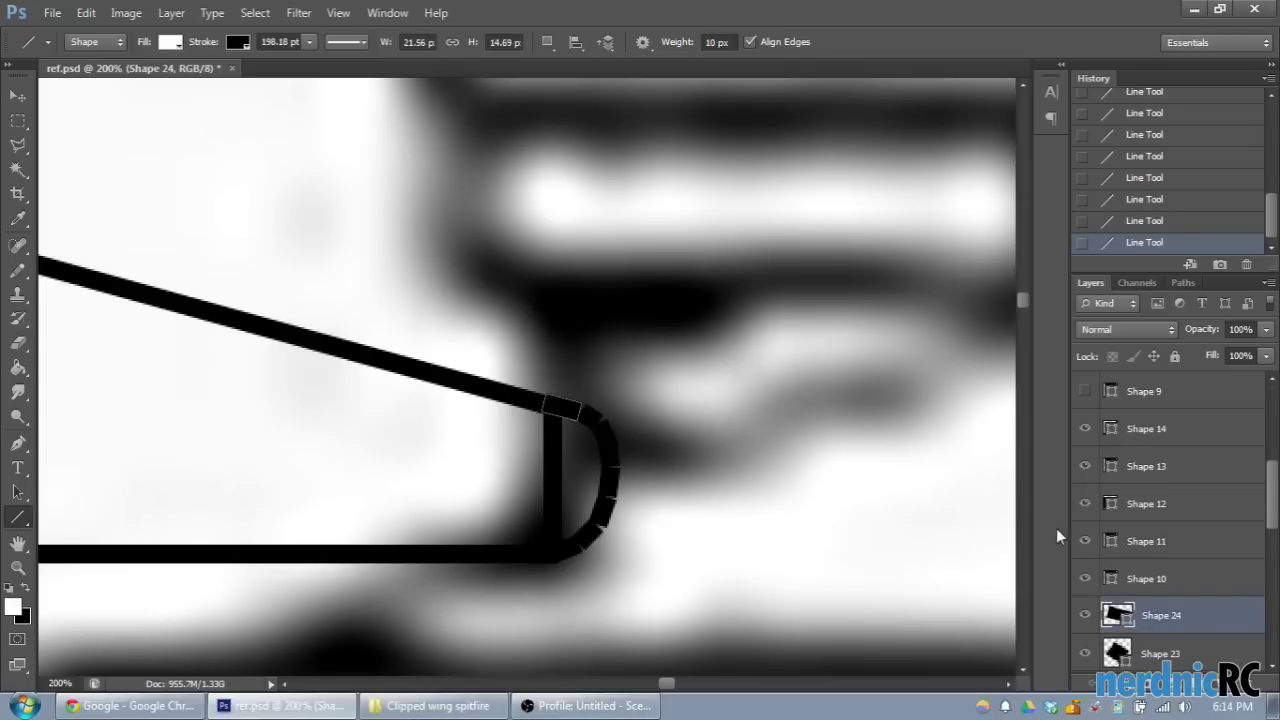
# Step: Make the Shape 9 layer visible again
pyautogui.hotkey('ctrl', '-')
pyautogui.hotkey('ctrl', '-')
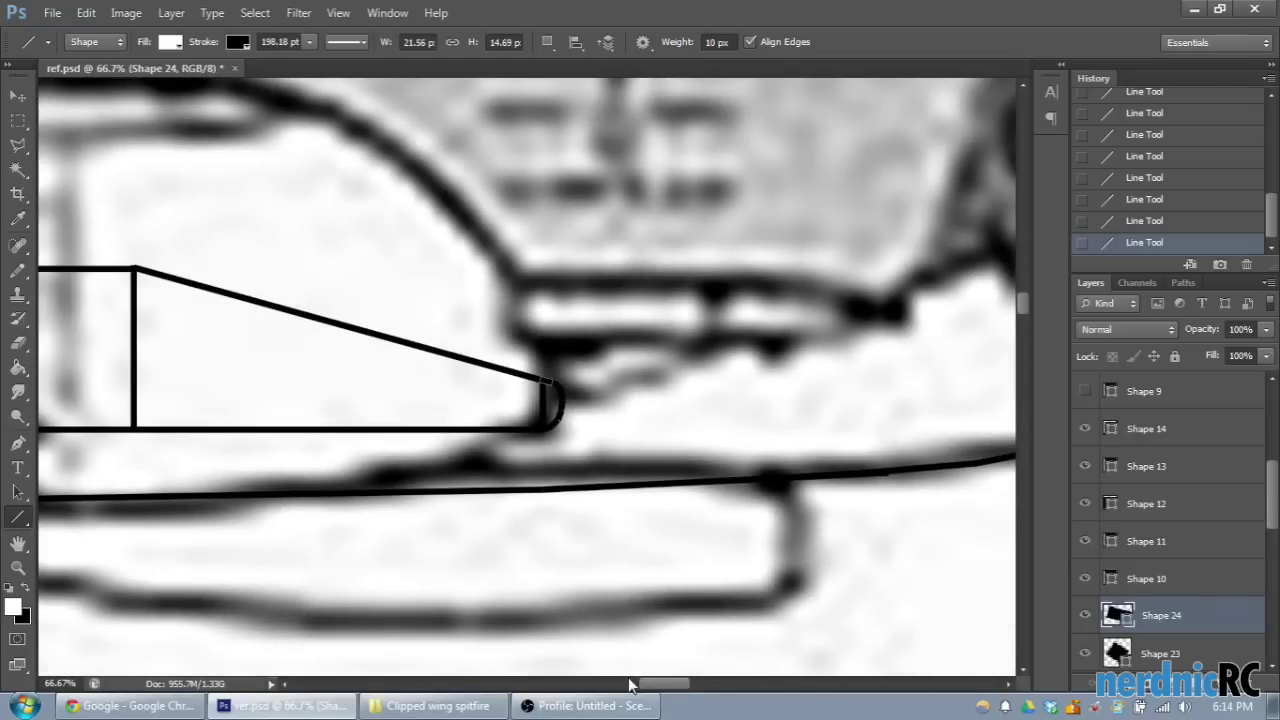
pyautogui.moveTo(669, 688); pyautogui.dragTo(654, 688)
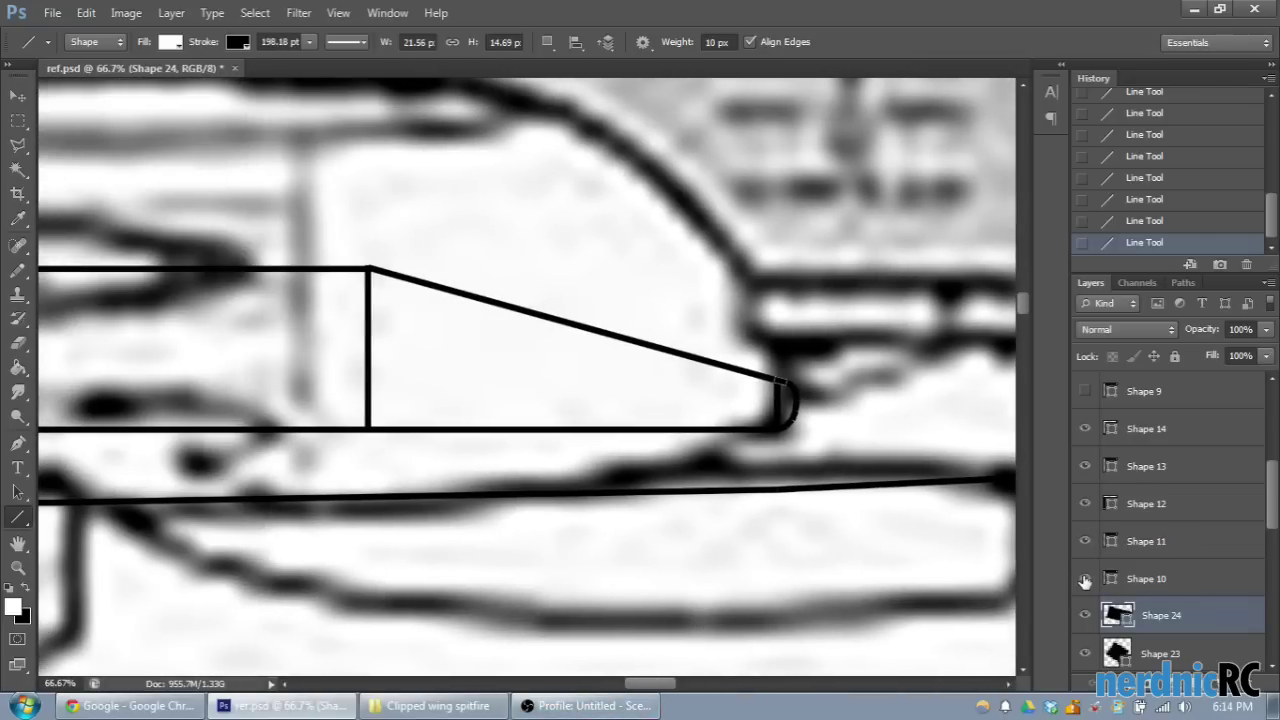
pyautogui.scroll(5, 1095, 576)
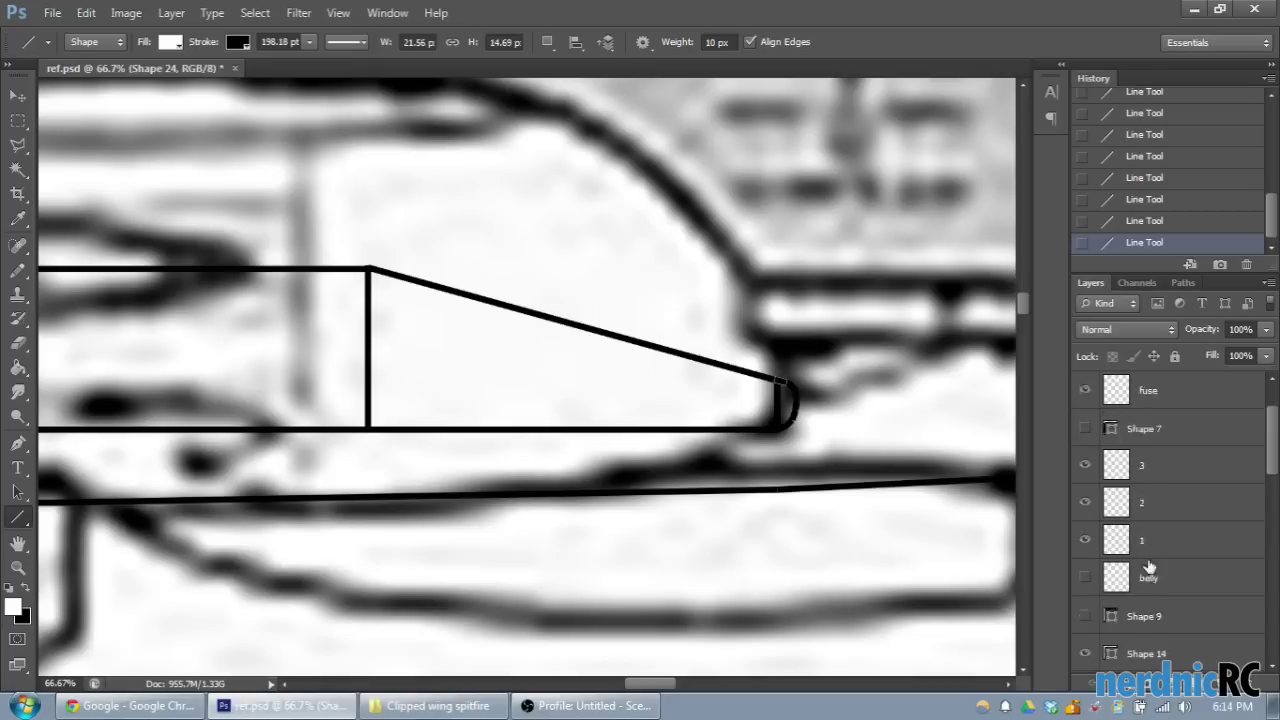
pyautogui.click(1086, 584)
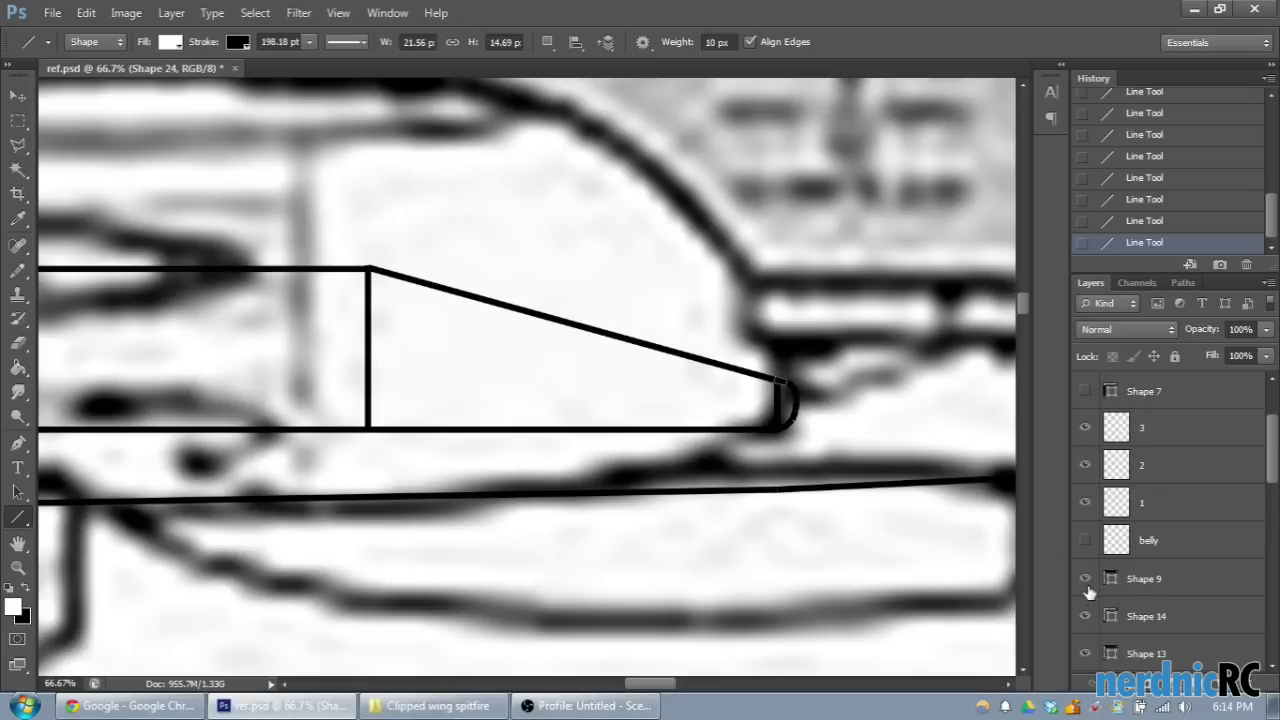
pyautogui.scroll(-1, 1088, 586)
pyautogui.click(1086, 579)
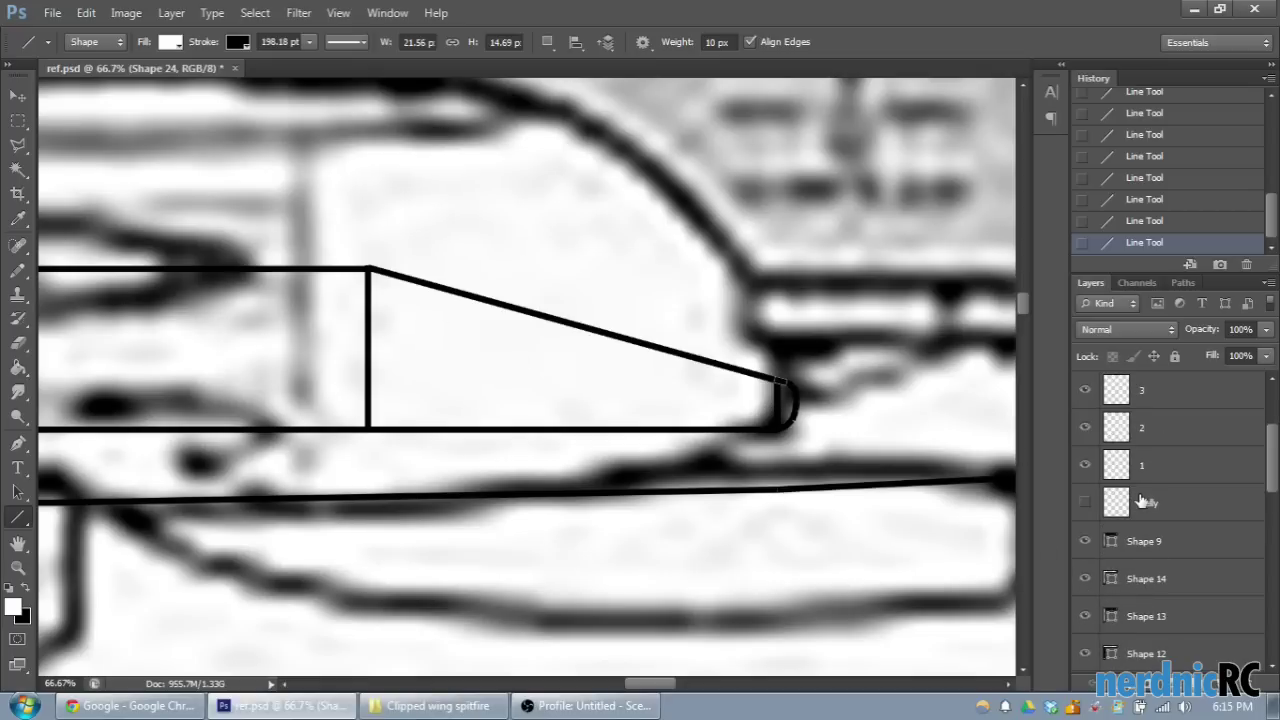
# Step: Delete the rear vertical spar line's layer, Shape 11, from the wing root profile and hide the front one, Shape 10
pyautogui.hotkey('ctrl', '-')
pyautogui.hotkey('ctrl', '-')
pyautogui.moveTo(685, 683); pyautogui.dragTo(650, 683)
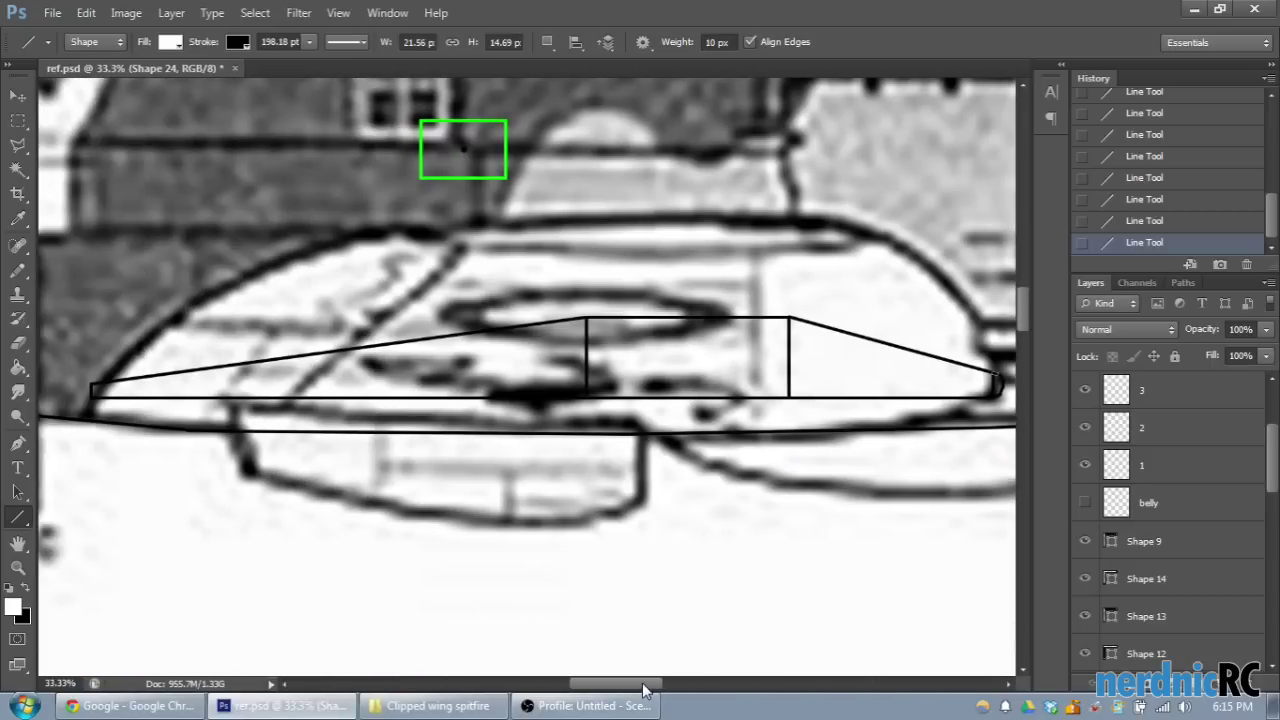
pyautogui.scroll(-1, 1086, 620)
pyautogui.click(1085, 617)
pyautogui.click(1085, 617)
pyautogui.click(1086, 653)
pyautogui.click(1086, 653)
pyautogui.click(1086, 653)
pyautogui.click(1155, 655)
pyautogui.press('Delete')
pyautogui.click(1085, 617)
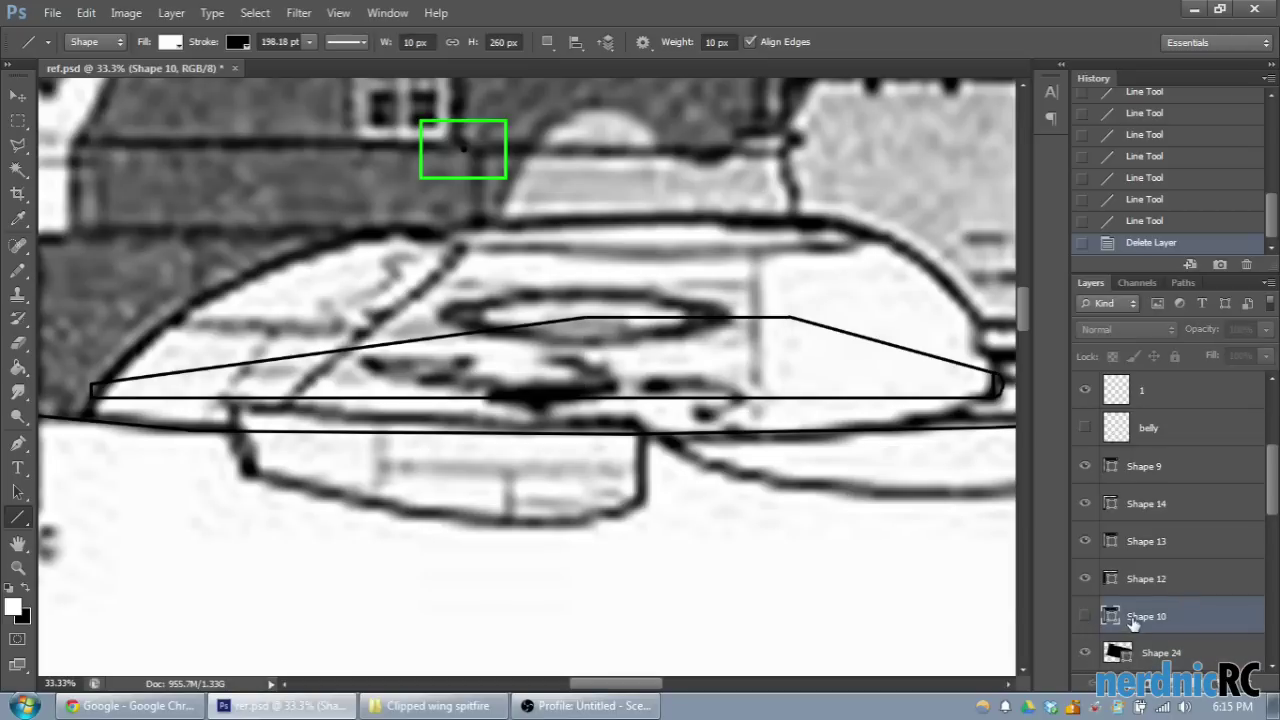
# Step: Delete the hidden front vertical spar line's layer, Shape 10, from the wing root profile
pyautogui.press('Delete')
pyautogui.scroll(-1, 1147, 585)
pyautogui.scroll(-3, 1147, 585)
pyautogui.click(1088, 542)
pyautogui.click(1088, 542)
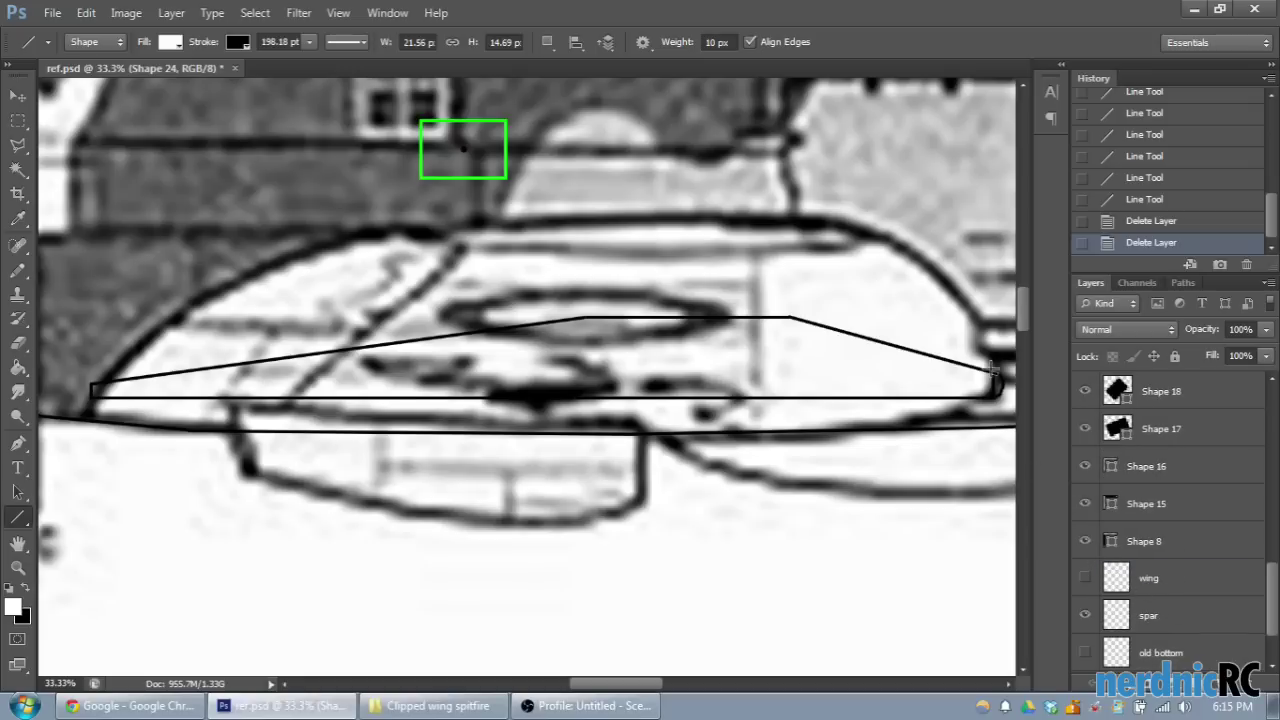
# Step: Identify the 82 px vertical line at the root line's rear end among the shape layers and delete its layer, Shape 15
pyautogui.moveTo(654, 684); pyautogui.dragTo(669, 684)
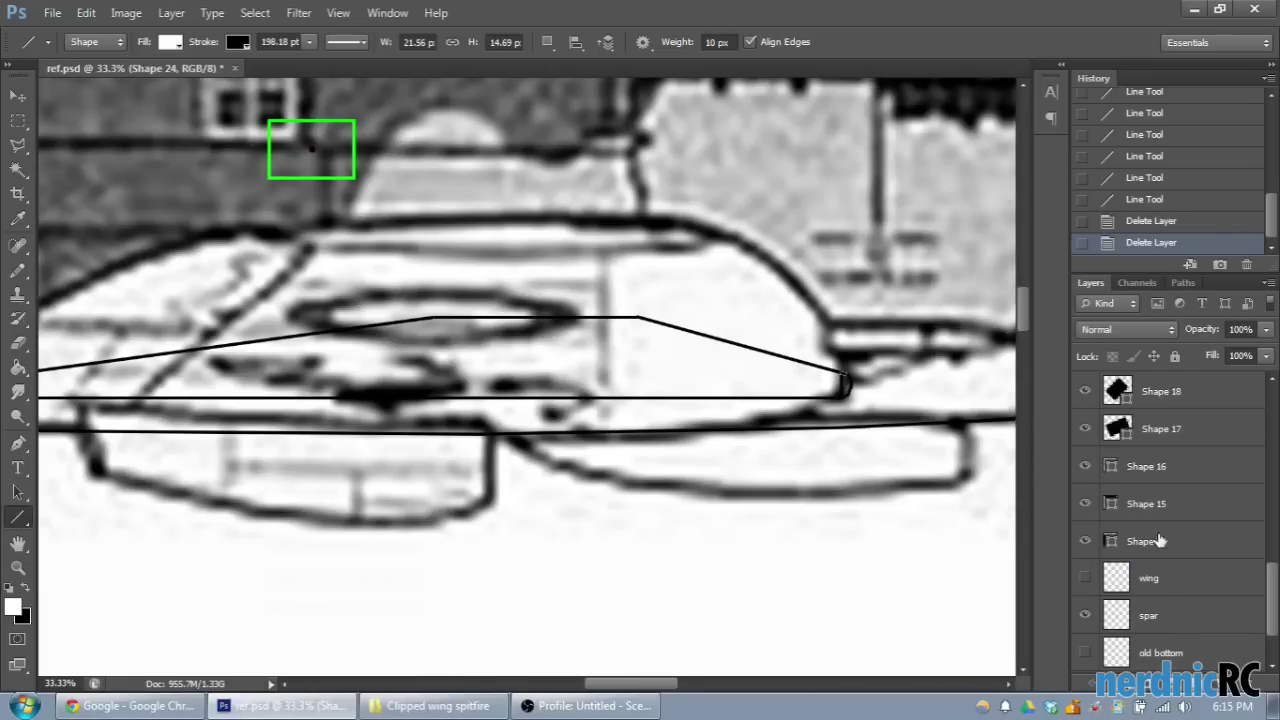
pyautogui.scroll(4, 1210, 460)
pyautogui.scroll(2, 1196, 478)
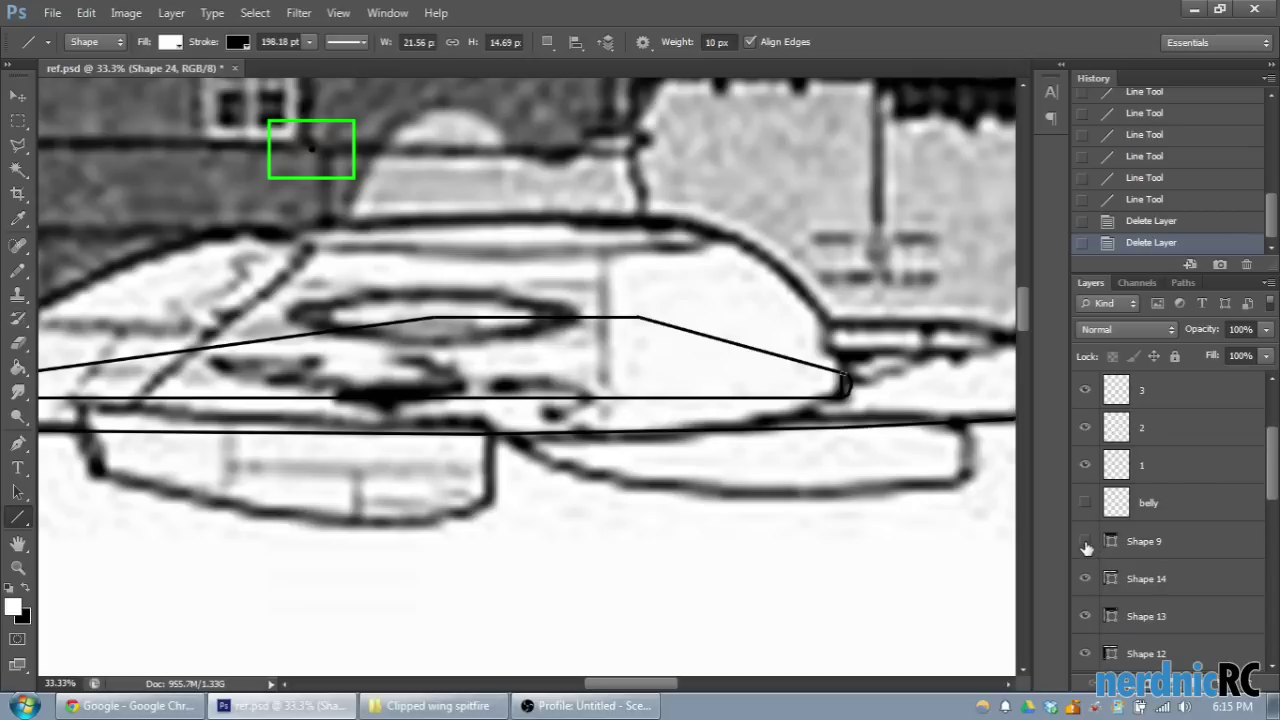
pyautogui.click(1085, 578)
pyautogui.click(1085, 578)
pyautogui.scroll(-3, 1087, 625)
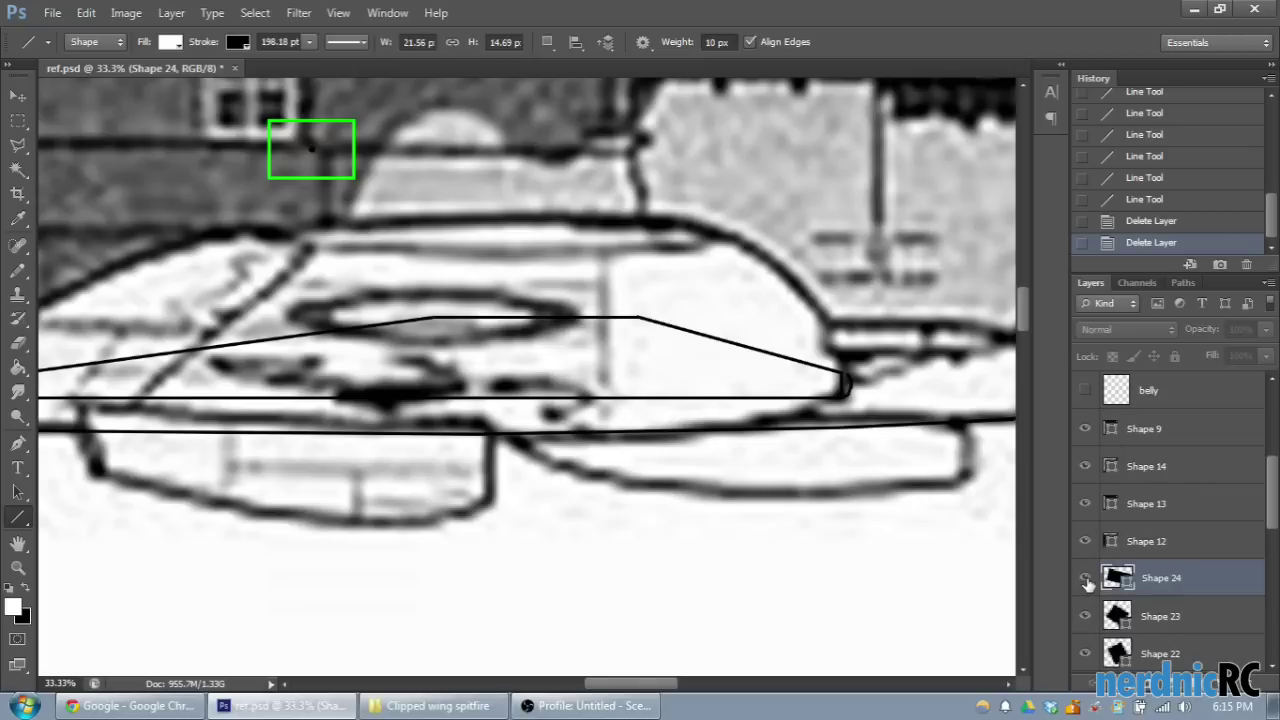
pyautogui.scroll(-8, 1087, 628)
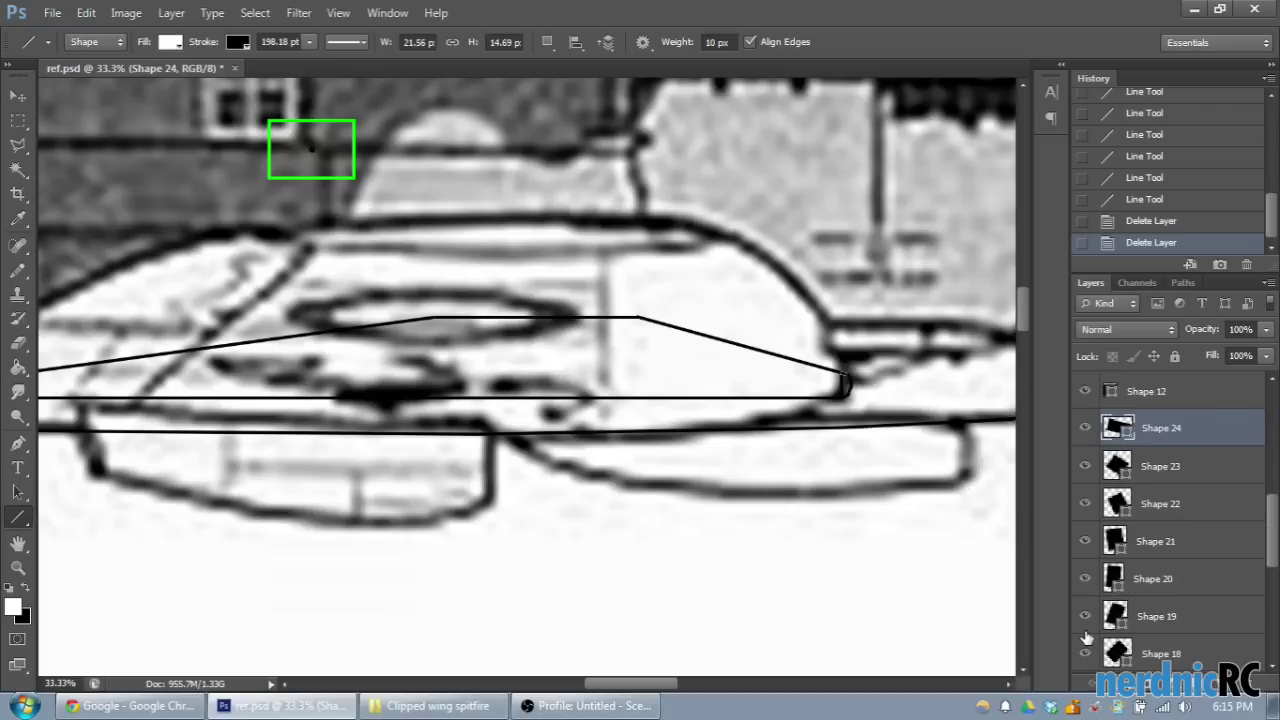
pyautogui.click(1085, 578)
pyautogui.click(1085, 578)
pyautogui.click(1090, 541)
pyautogui.click(1086, 505)
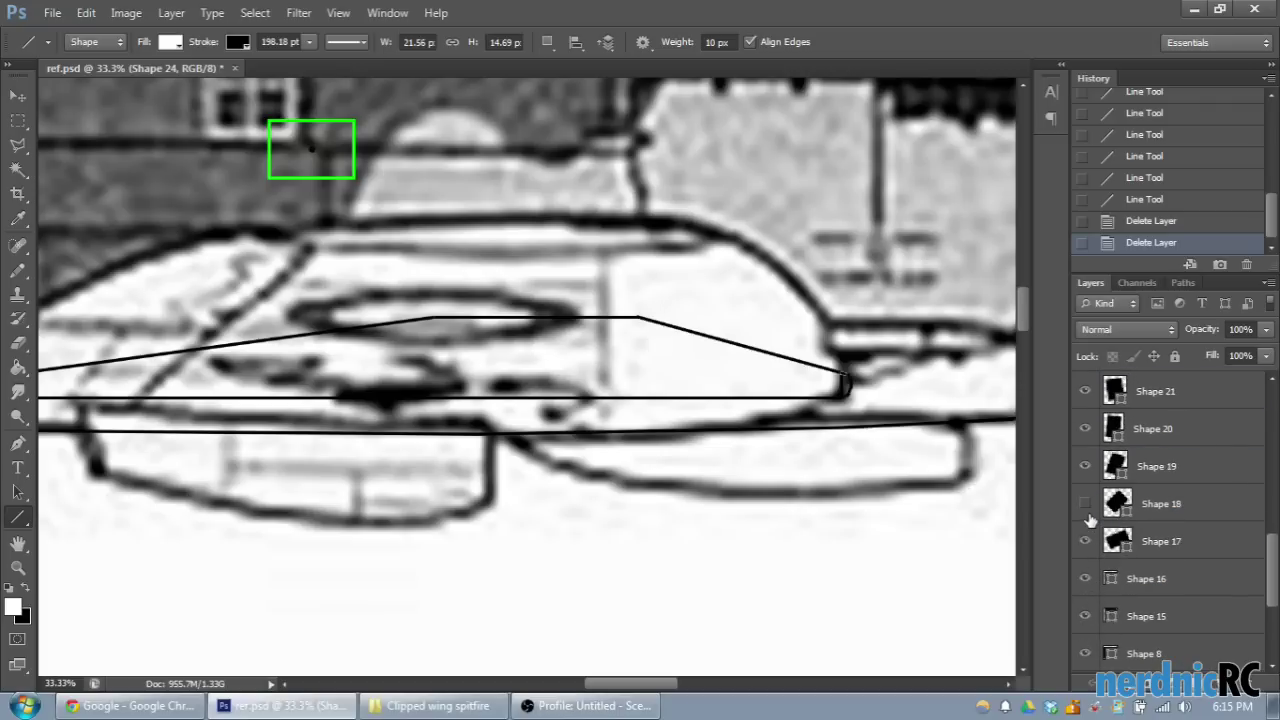
pyautogui.scroll(-1, 1090, 520)
pyautogui.click(1086, 578)
pyautogui.click(1086, 578)
pyautogui.click(1135, 548)
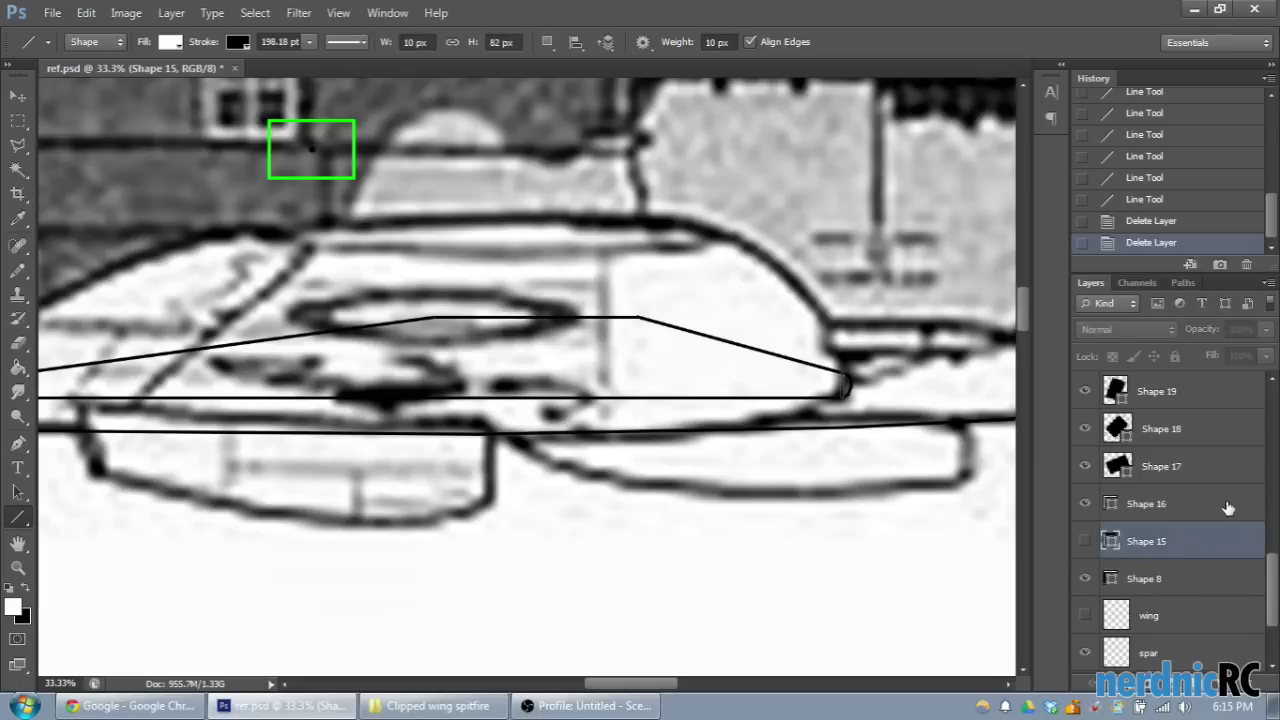
pyautogui.press('Delete')
# Step: Rasterize all wing root profile shape layers from Shape 8 through Shape 9 and merge them into one layer
pyautogui.hotkey('ctrl', '+')
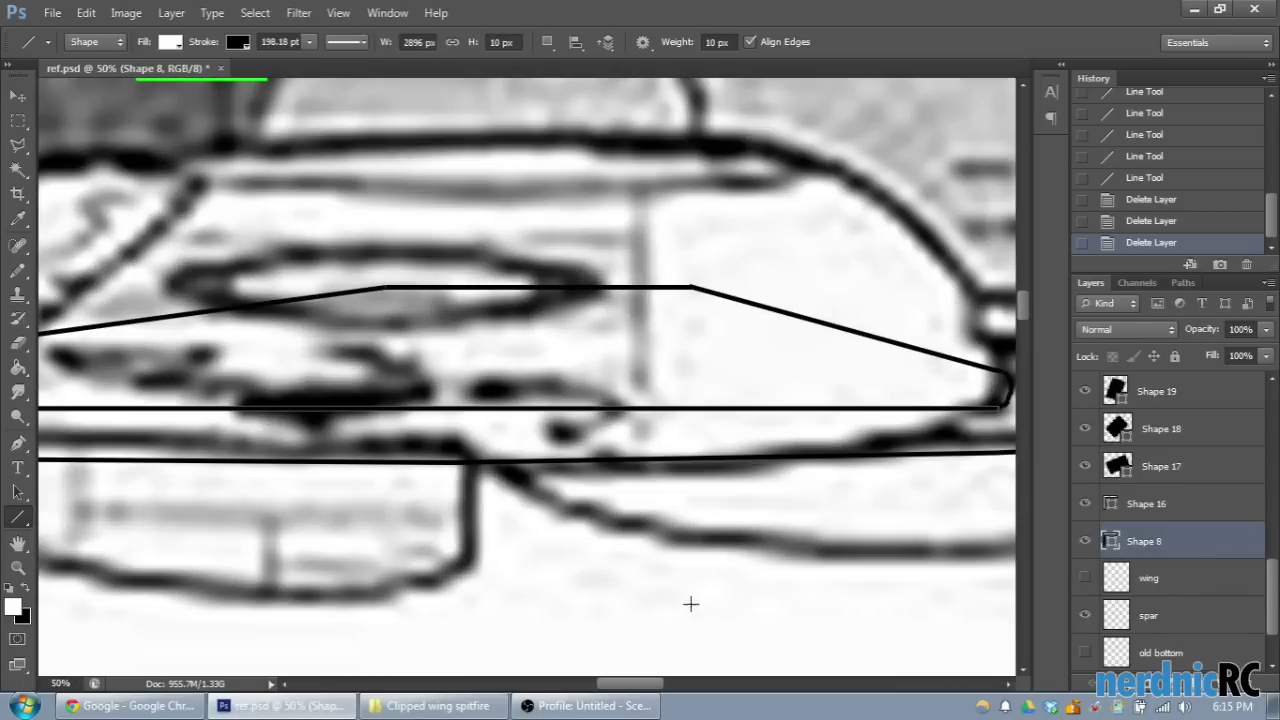
pyautogui.moveTo(660, 688)
pyautogui.mouseDown()
pyautogui.moveTo(585, 690)
pyautogui.moveTo(640, 689)
pyautogui.mouseUp()
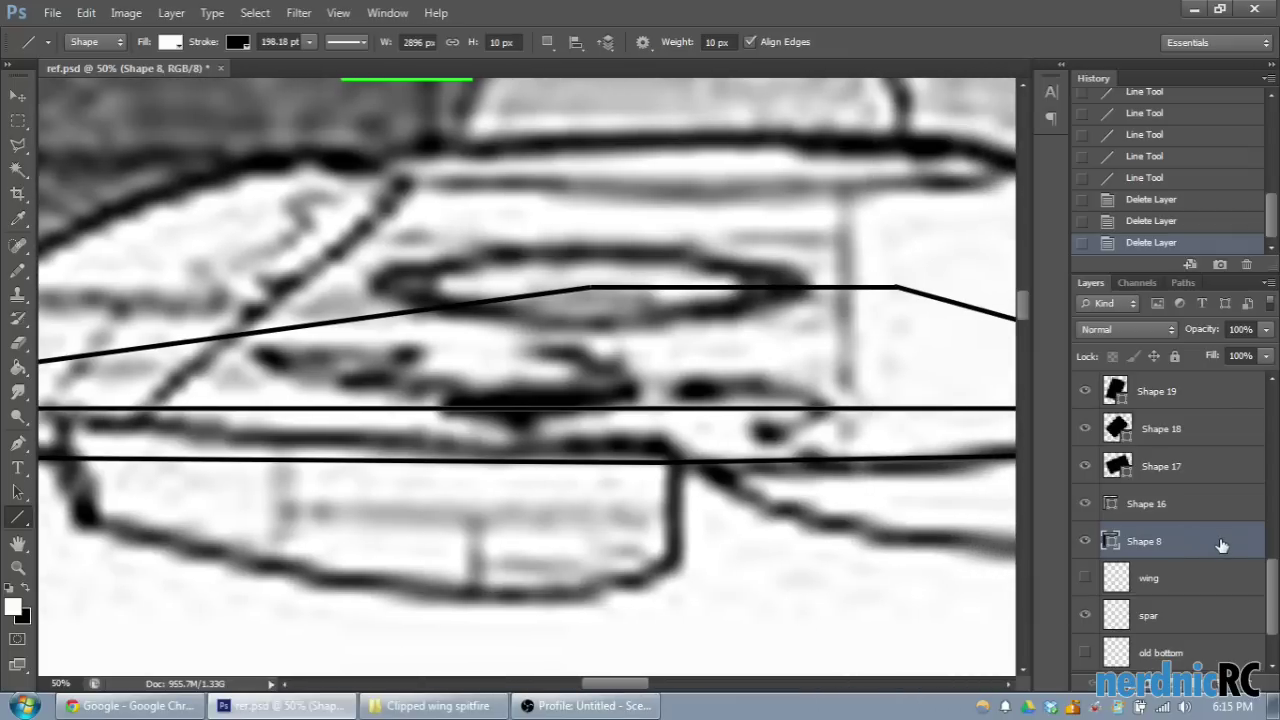
pyautogui.scroll(5, 1200, 535)
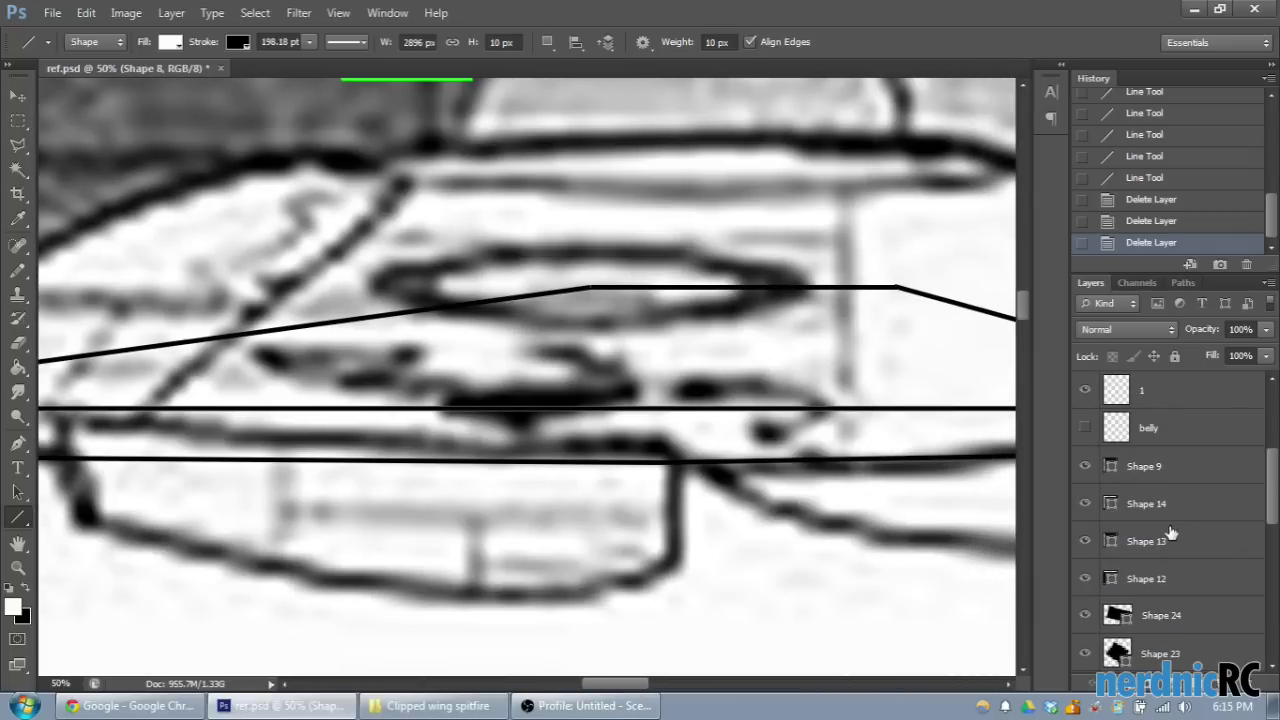
pyautogui.keyDown('shift'); pyautogui.click(1154, 474); pyautogui.keyUp('shift')
pyautogui.rightClick(1152, 476)
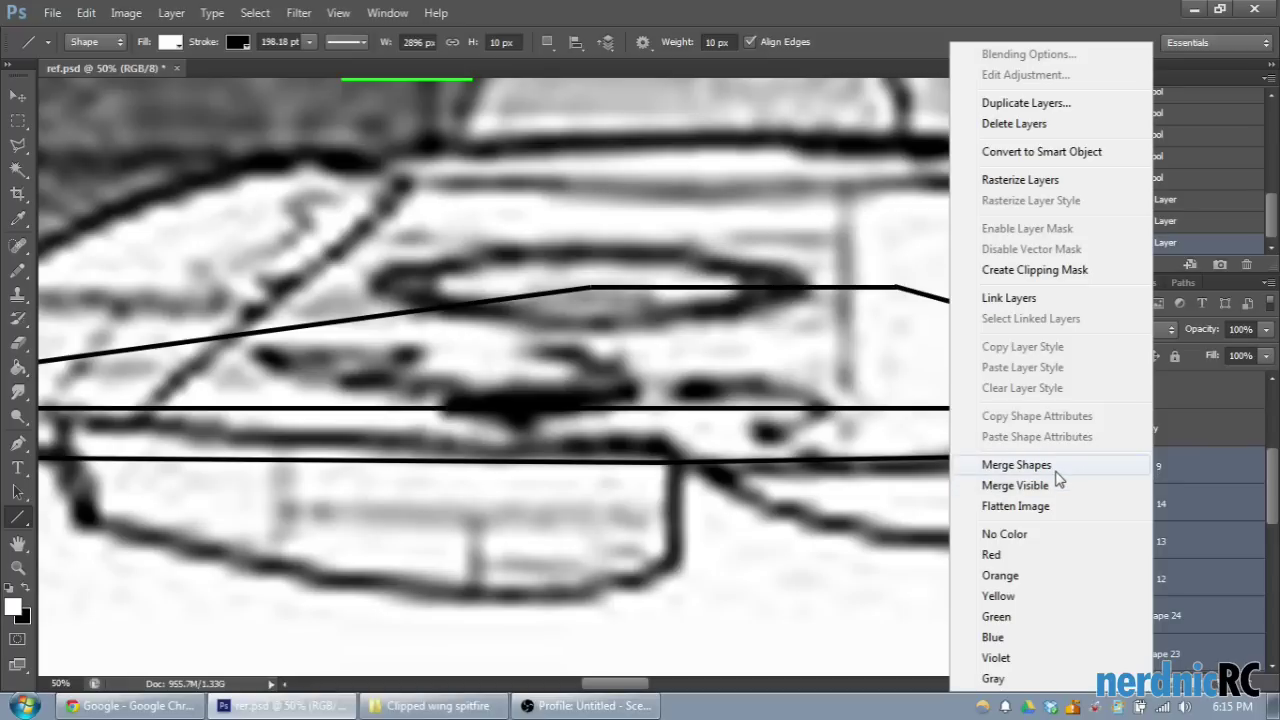
pyautogui.click(1022, 180)
pyautogui.rightClick(1145, 510)
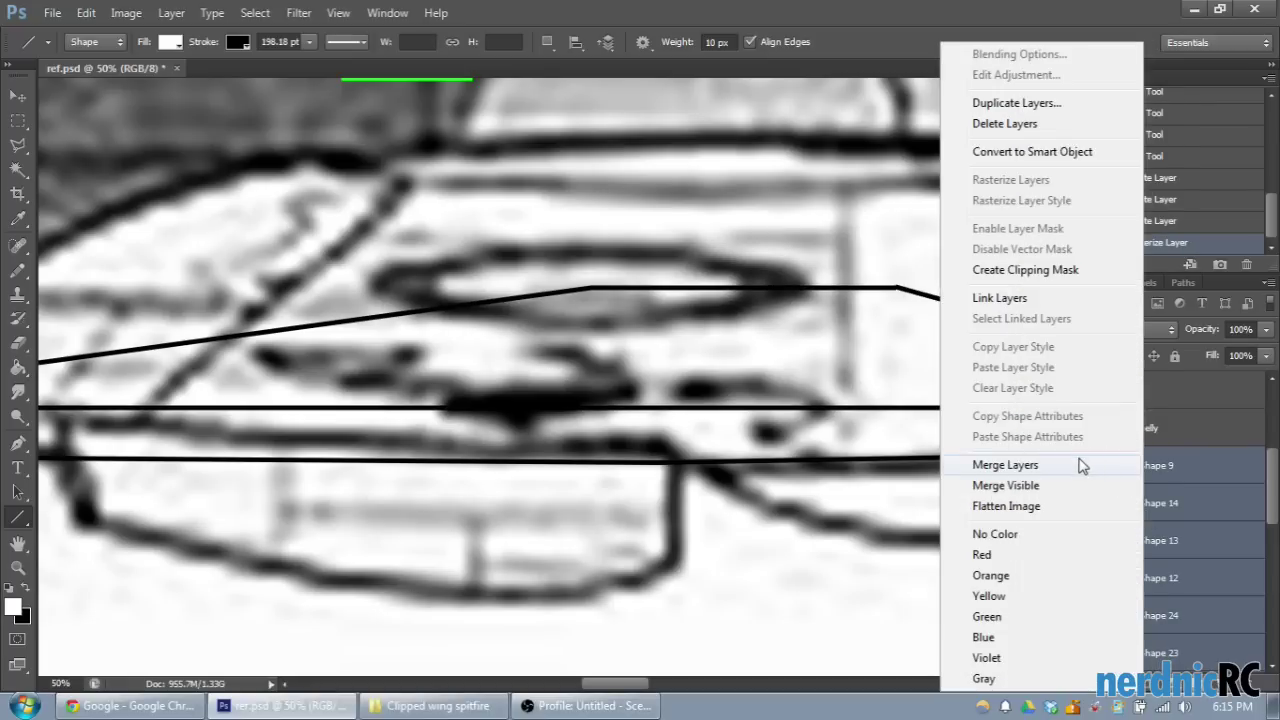
pyautogui.click(1083, 465)
# Step: Check the merged wing root profile against the side view by toggling the Shape 9 layer's visibility
pyautogui.hotkey('ctrl', '-')
pyautogui.hotkey('ctrl', '-')
pyautogui.hotkey('ctrl', '-')
pyautogui.hotkey('ctrl', '-')
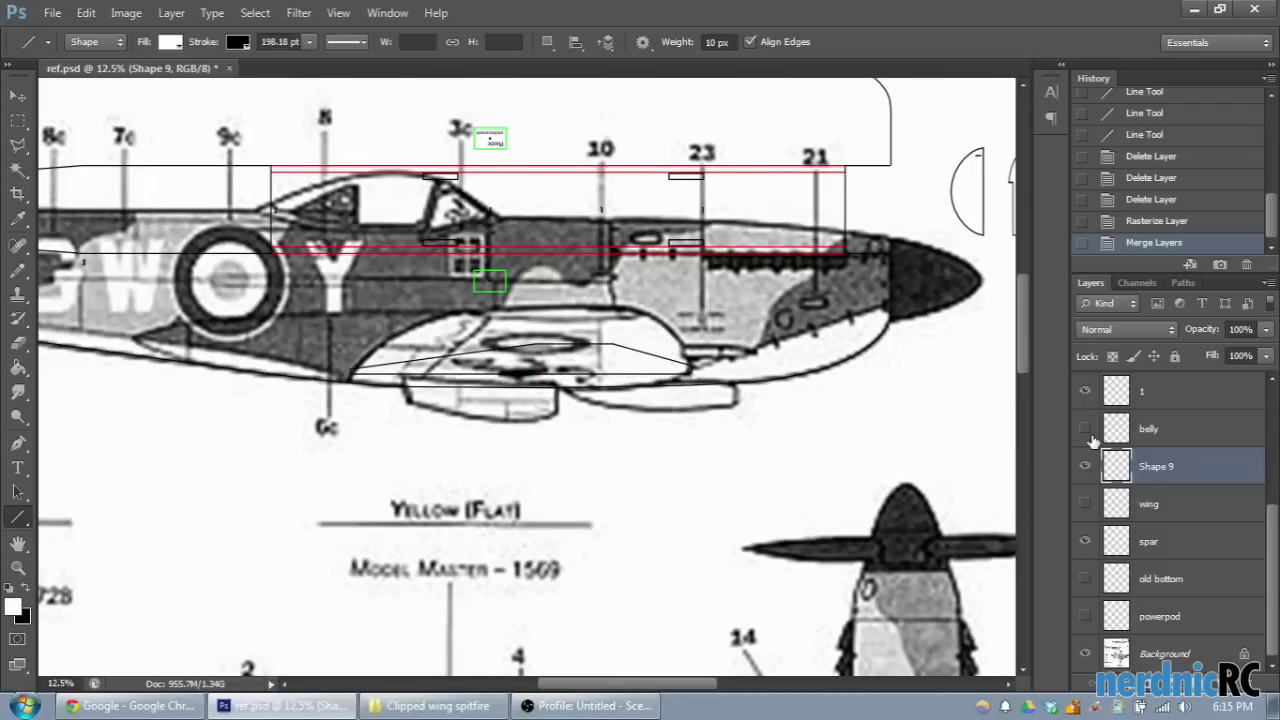
pyautogui.click(1085, 466)
pyautogui.click(1085, 466)
pyautogui.click(1085, 466)
pyautogui.click(1085, 466)
pyautogui.scroll(2, 795, 320)
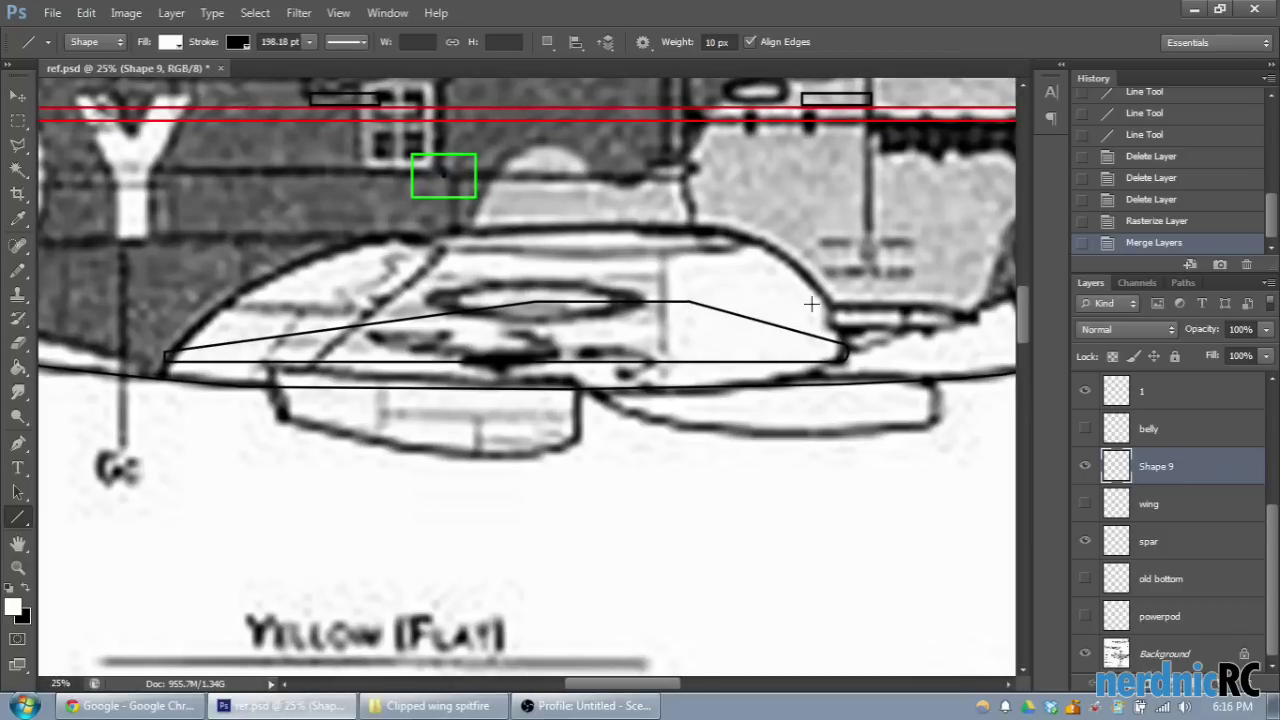
pyautogui.moveTo(602, 688); pyautogui.dragTo(592, 690)
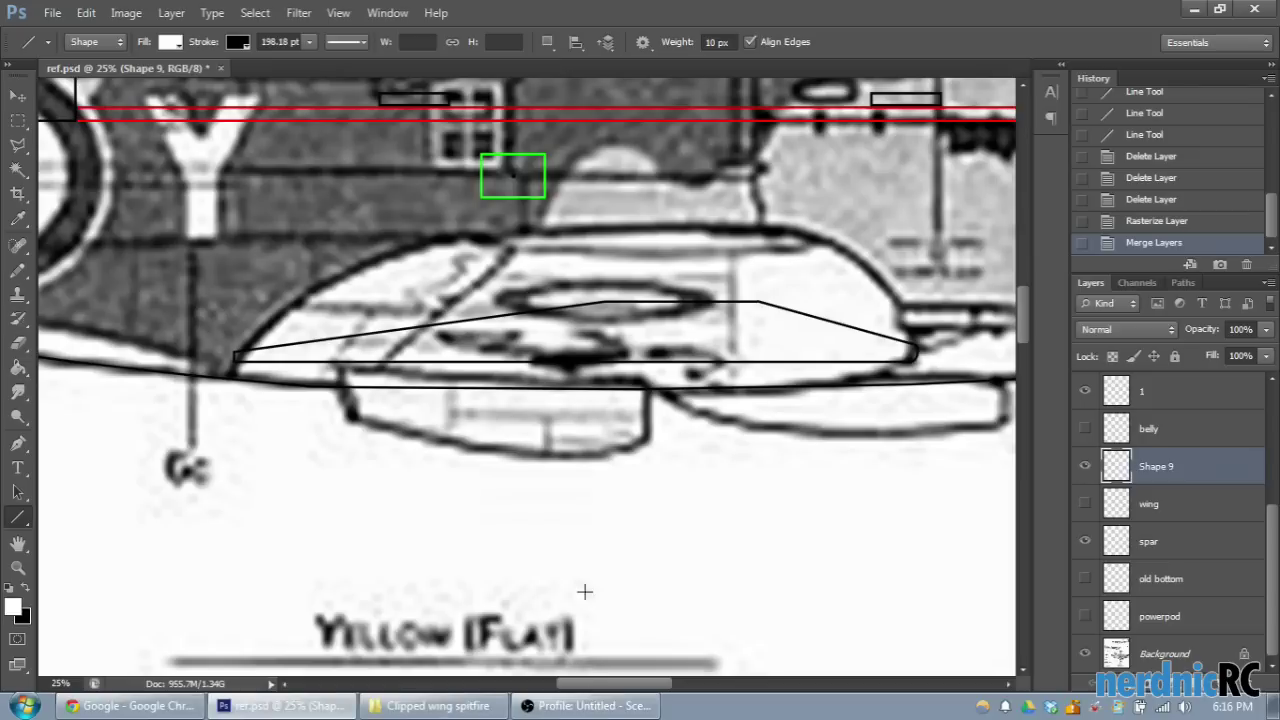
pyautogui.press('m')
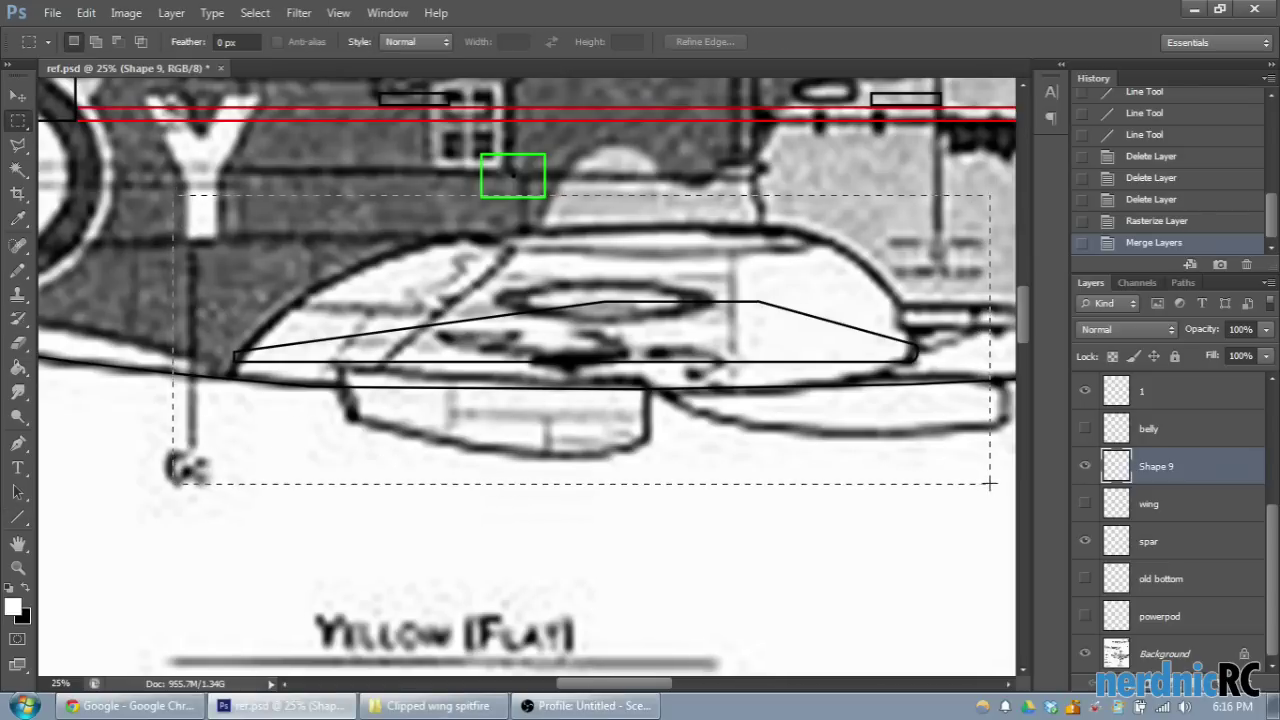
pyautogui.moveTo(988, 483); pyautogui.dragTo(989, 483)
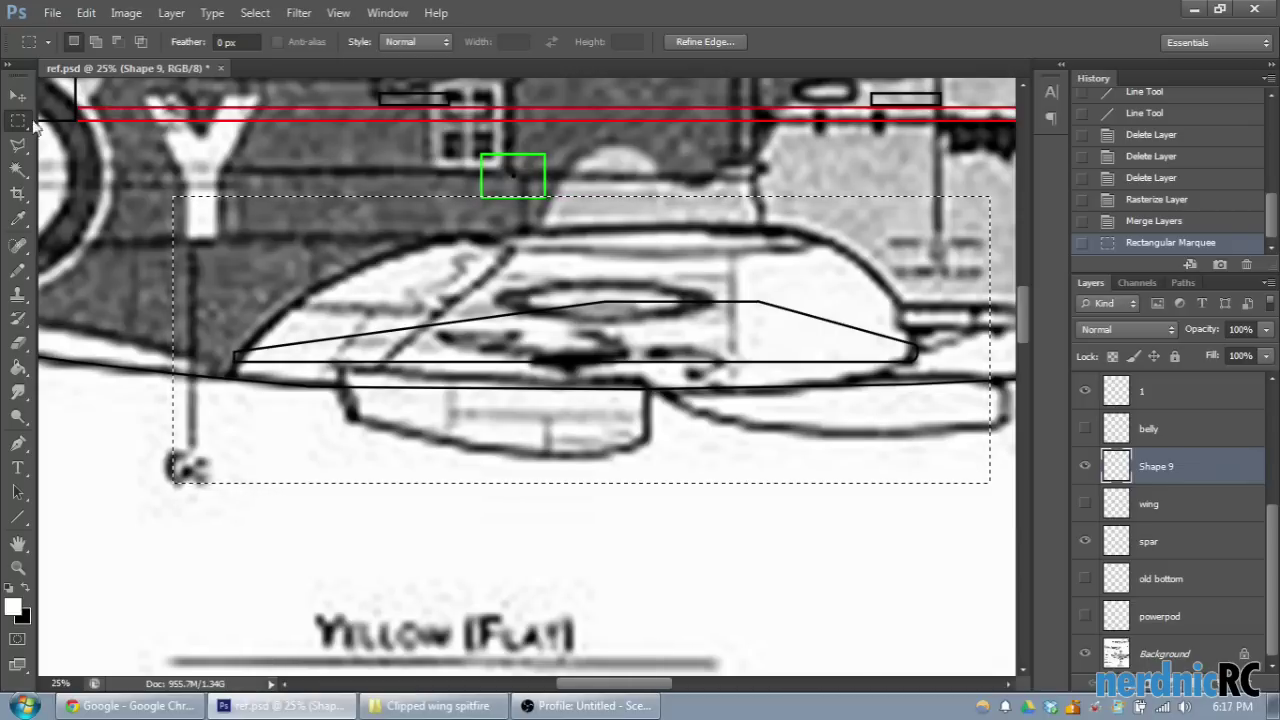
pyautogui.hotkey('ctrl', 'd')
pyautogui.hotkey('ctrl', '-')
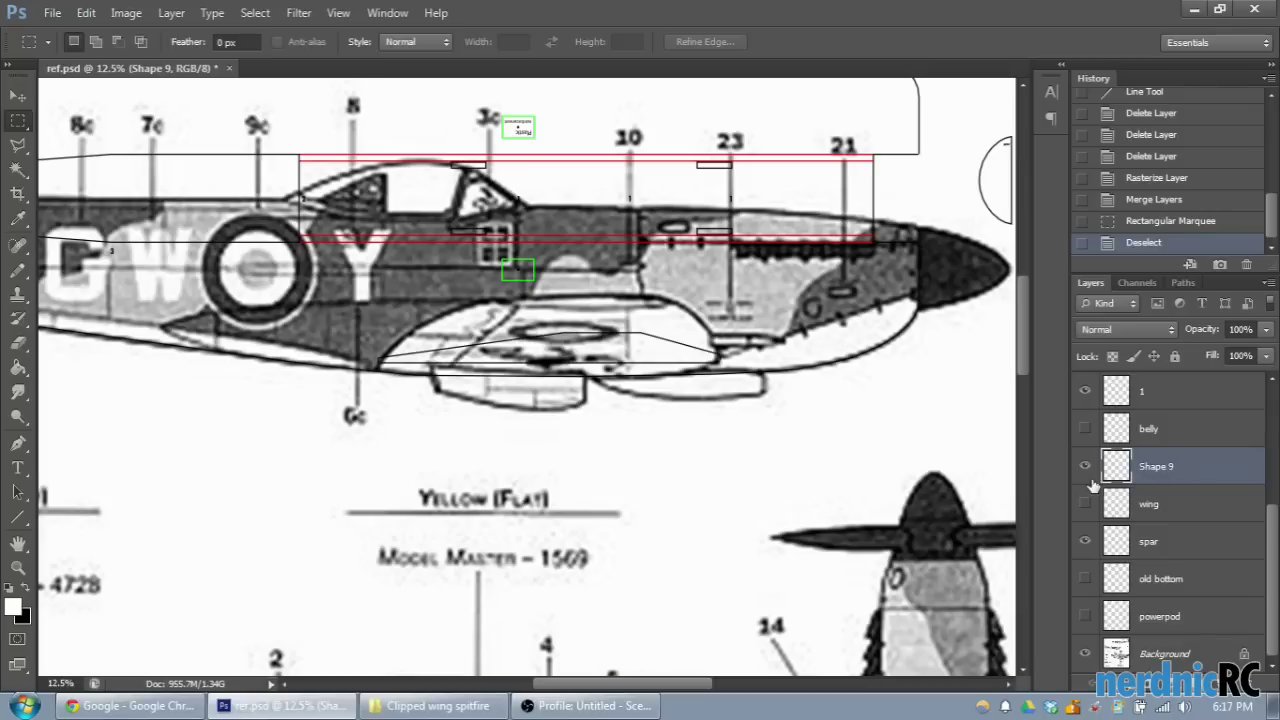
# Step: Merge the Shape 9 wing root profile layer with the fuse layer and check the combined layer's content
pyautogui.scroll(3, 1175, 470)
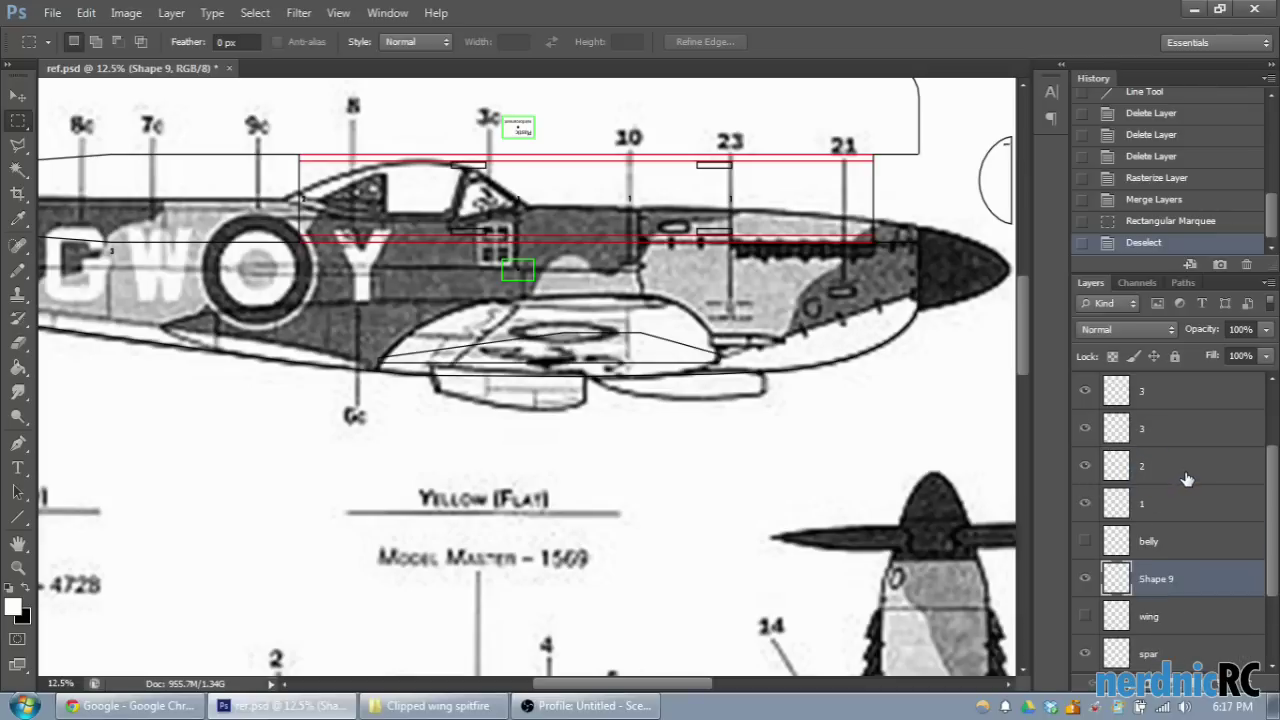
pyautogui.scroll(1, 1186, 480)
pyautogui.keyDown('ctrl'); pyautogui.click(1178, 478); pyautogui.keyUp('ctrl')
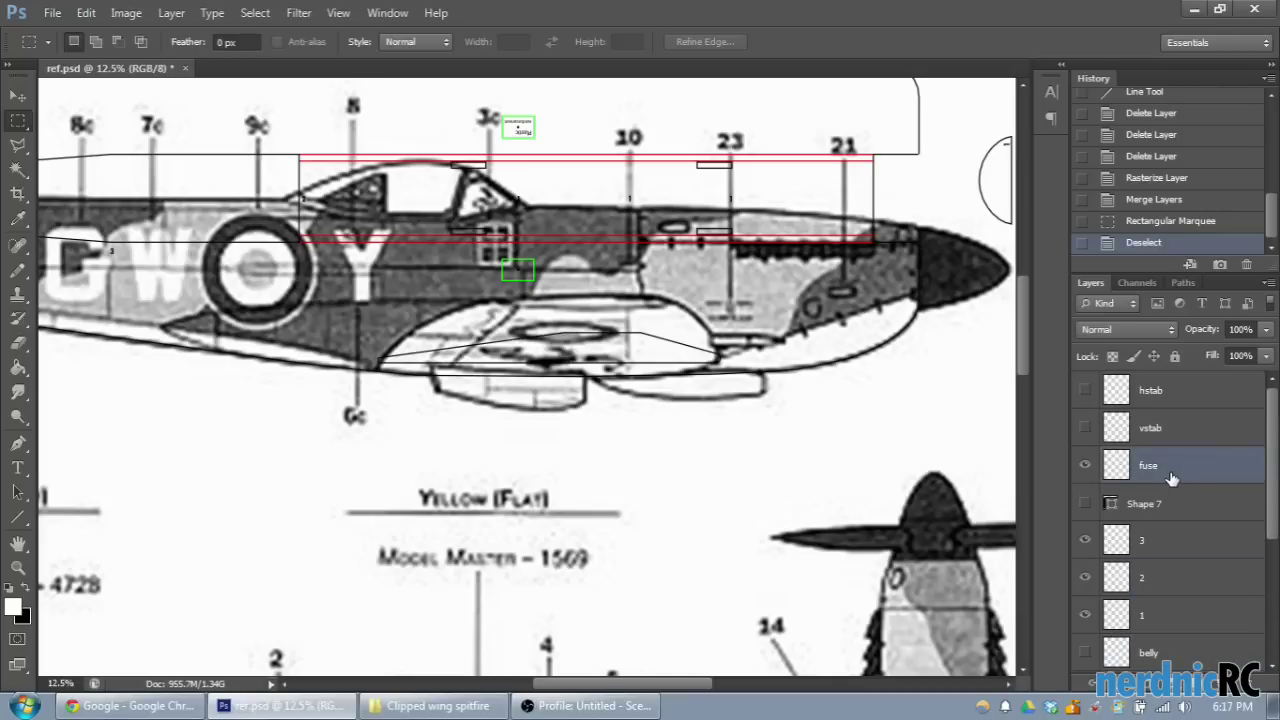
pyautogui.rightClick(1172, 470)
pyautogui.click(1030, 465)
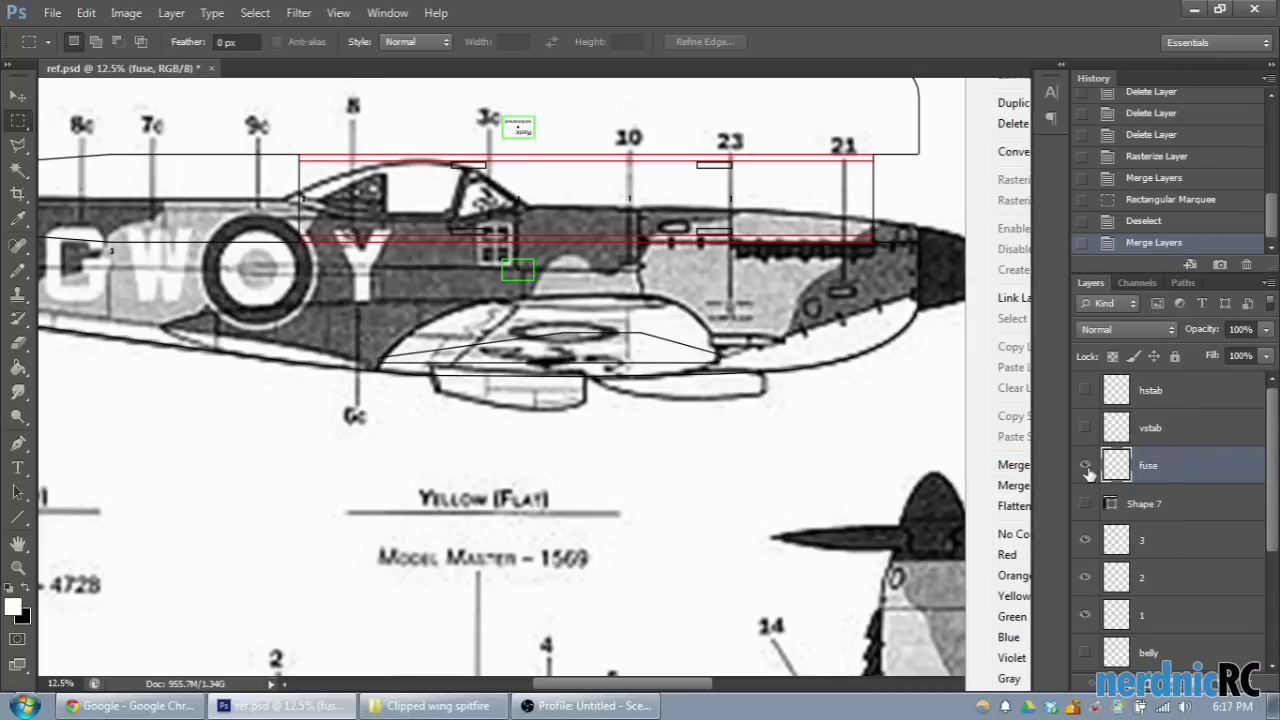
pyautogui.click(1086, 466)
pyautogui.click(1086, 466)
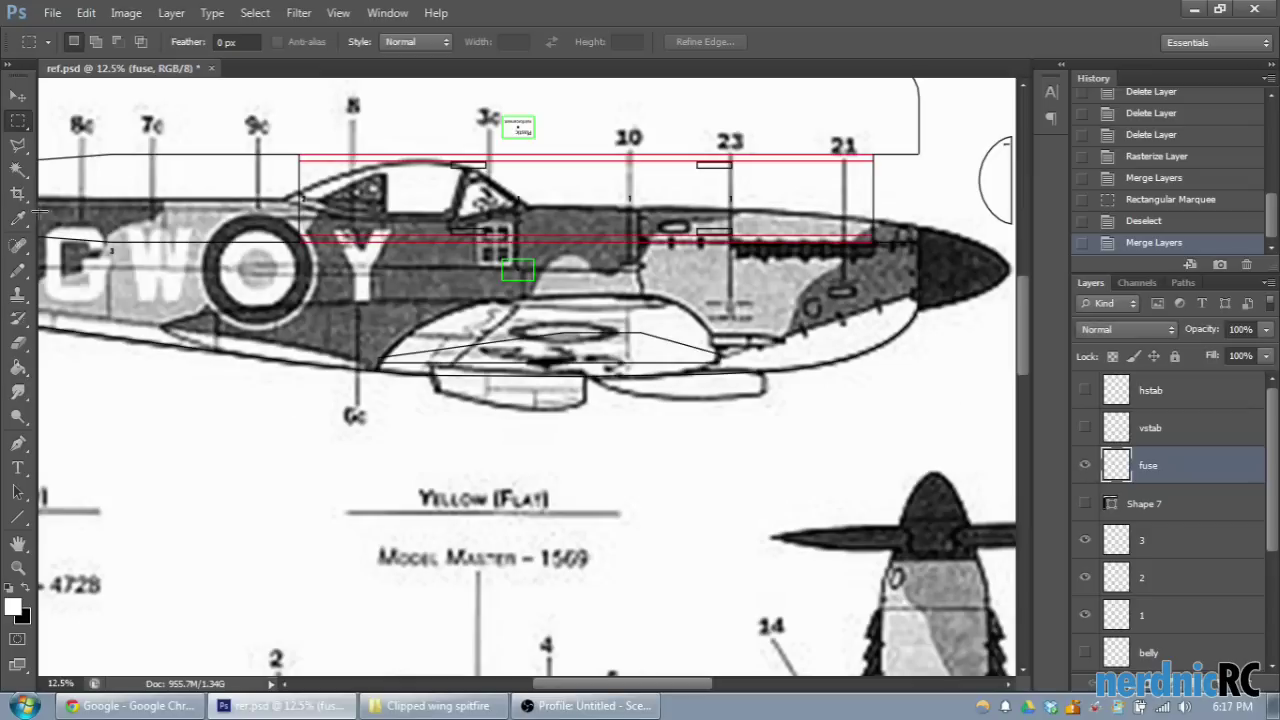
# Step: Copy the fuse layer's lower area, with the belly line and wing root profile, into a new transparent document
pyautogui.moveTo(417, 362); pyautogui.dragTo(940, 458)
pyautogui.click(933, 468)
pyautogui.moveTo(487, 347); pyautogui.dragTo(236, 282)
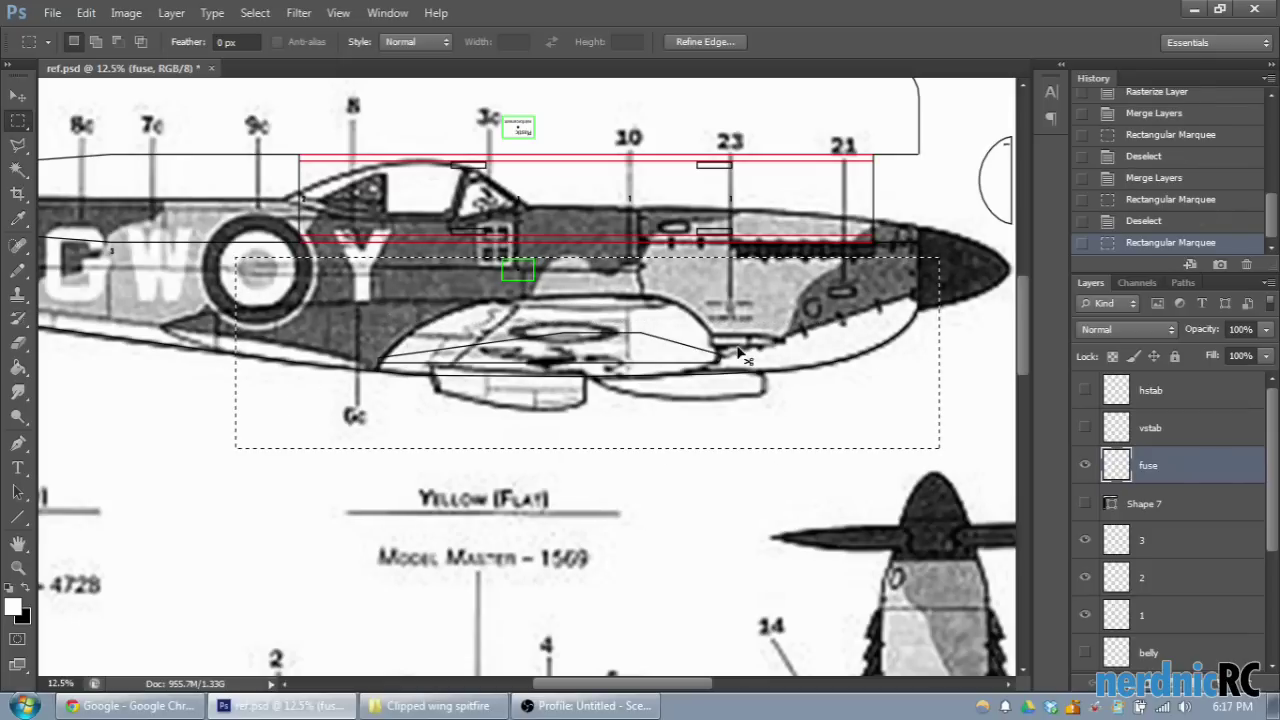
pyautogui.click(52, 12)
pyautogui.click(60, 30)
pyautogui.click(828, 145)
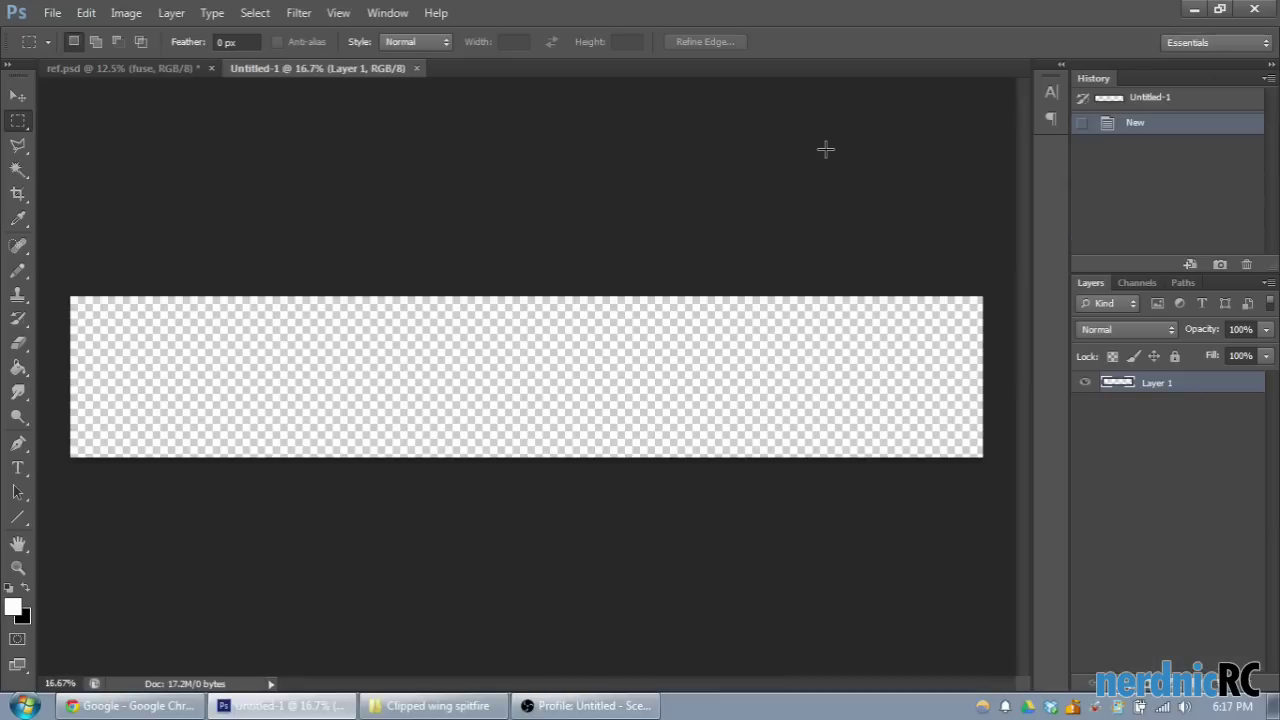
pyautogui.hotkey('ctrl', 'v')
# Step: Flip the new document's canvas vertically
pyautogui.click(168, 13)
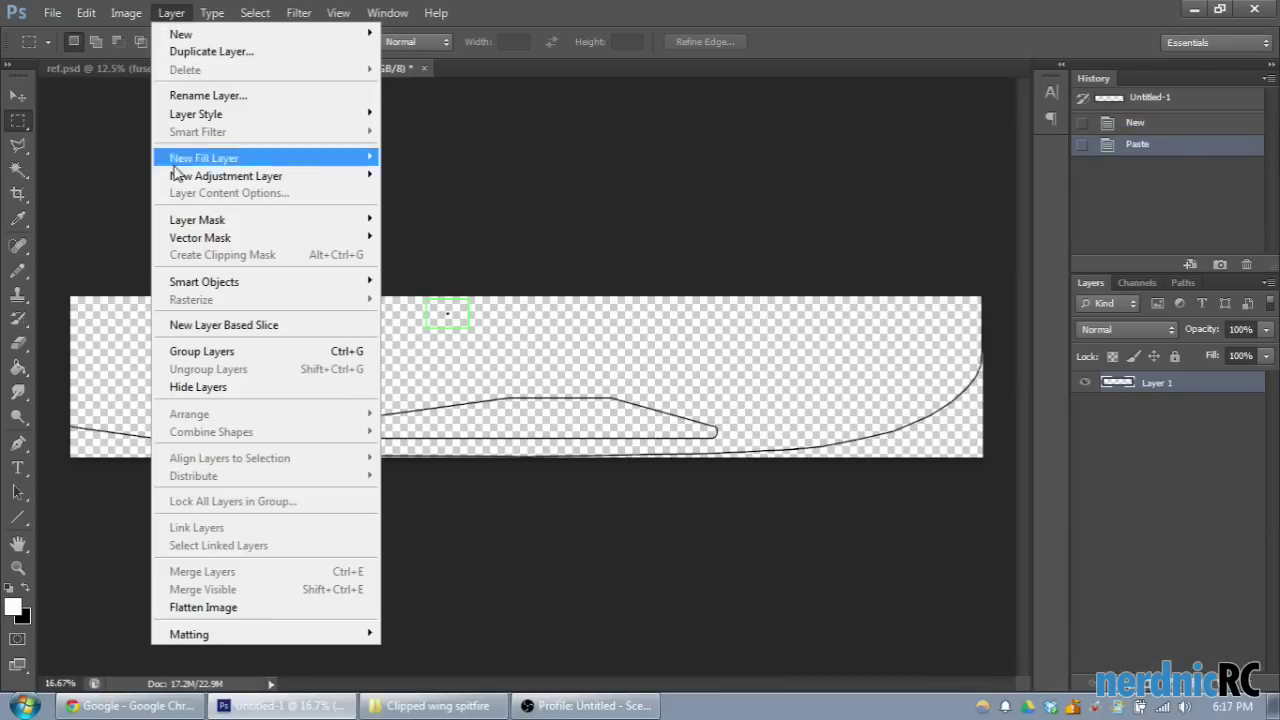
pyautogui.moveTo(128, 13)
pyautogui.moveTo(246, 183)
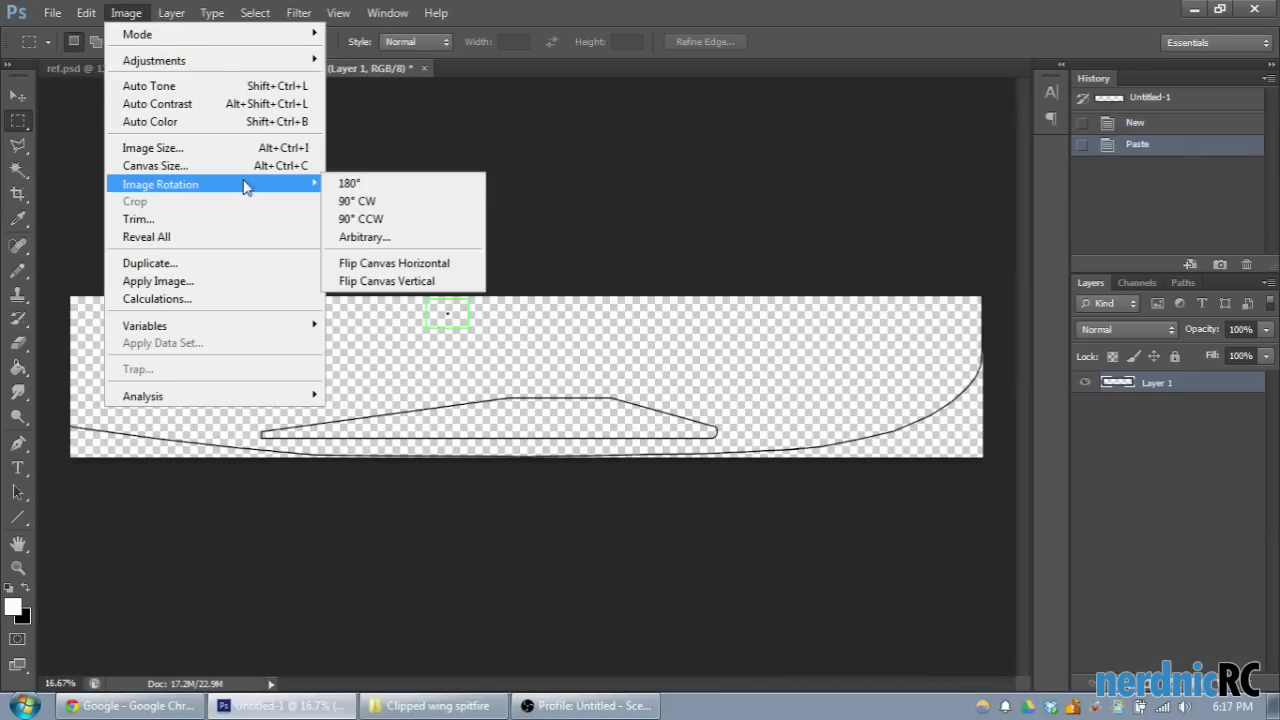
pyautogui.click(406, 284)
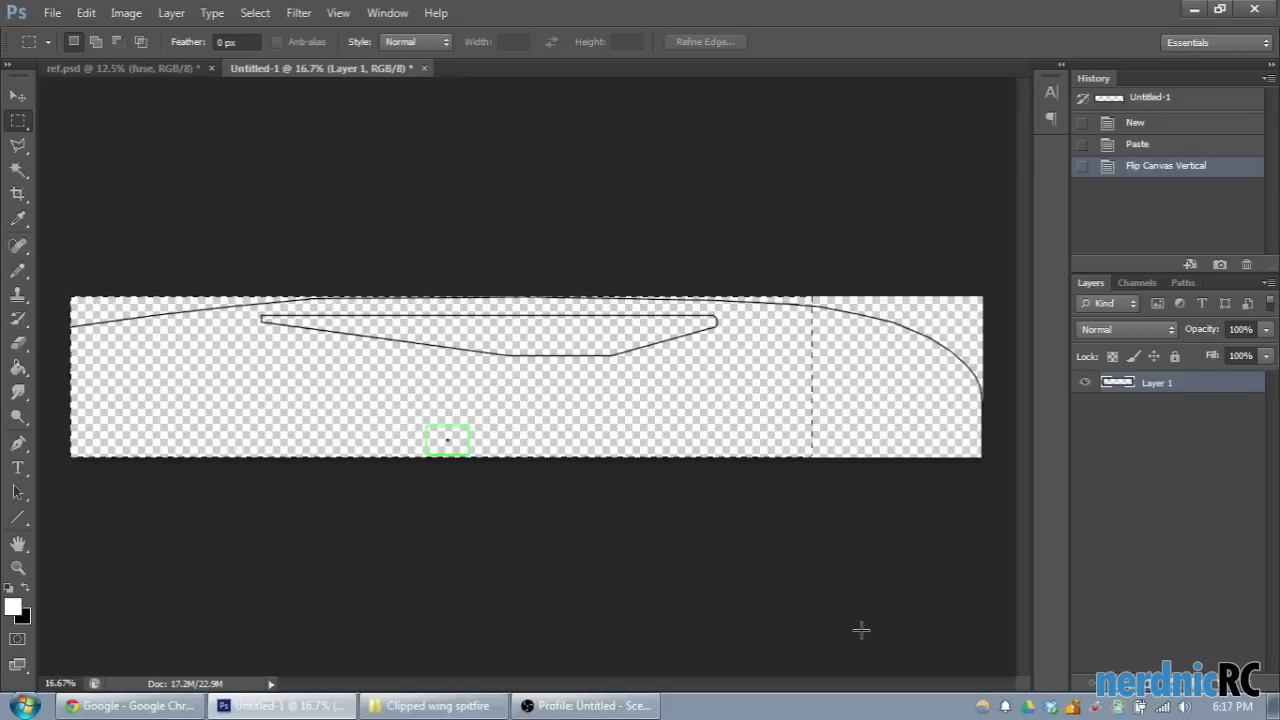
# Step: Copy the whole flipped drawing back into ref.psd as a new layer and place it above the cockpit canopy
pyautogui.moveTo(861, 630); pyautogui.dragTo(1003, 672)
pyautogui.click(158, 76)
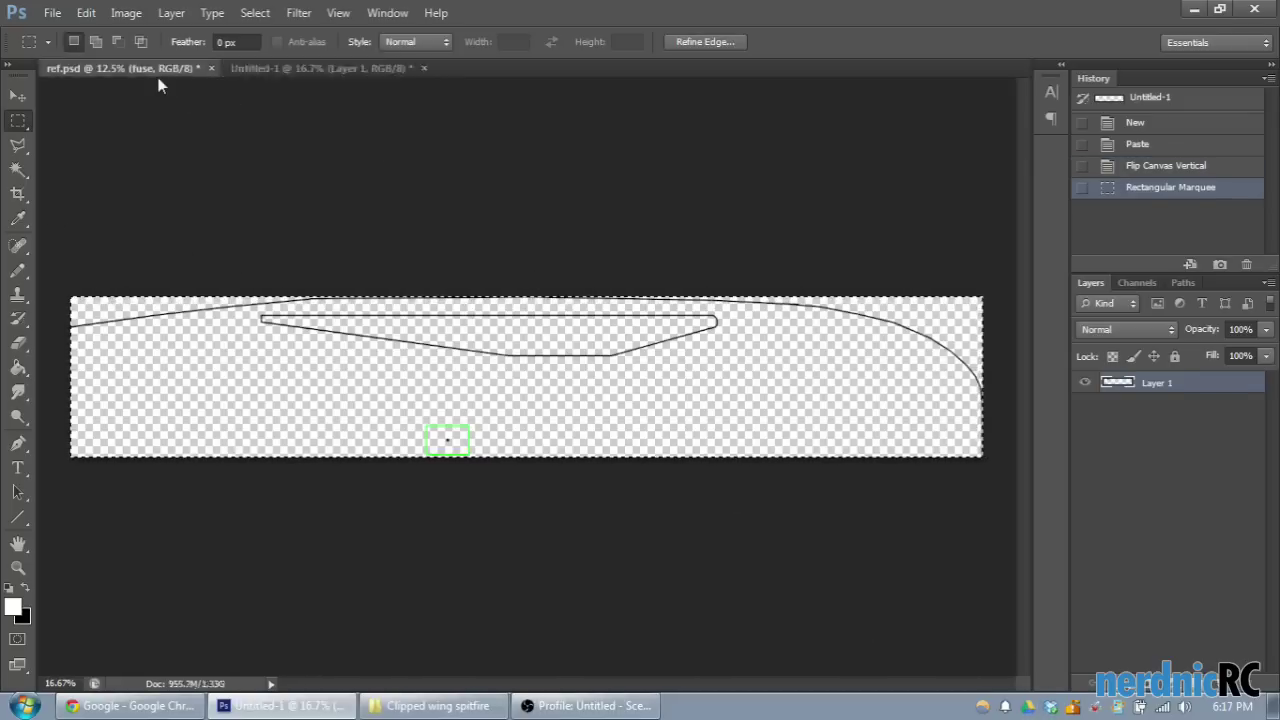
pyautogui.hotkey('ctrl', 'v')
pyautogui.click(18, 95)
pyautogui.moveTo(600, 300); pyautogui.dragTo(452, 176)
# Step: Examine the flipped belly piece's placement around the plastic reinforcement label and its outline above the fuselage
pyautogui.scroll(3, 505, 190)
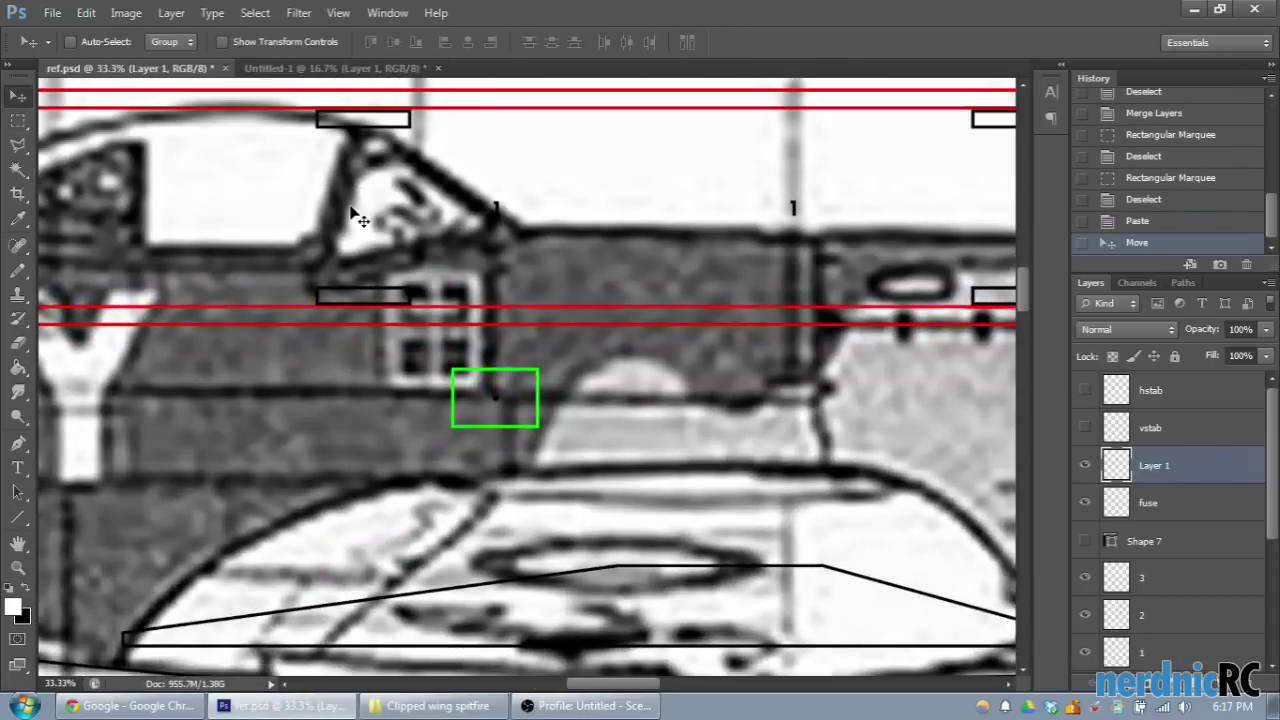
pyautogui.scroll(1, 451, 381)
pyautogui.scroll(2, 486, 391)
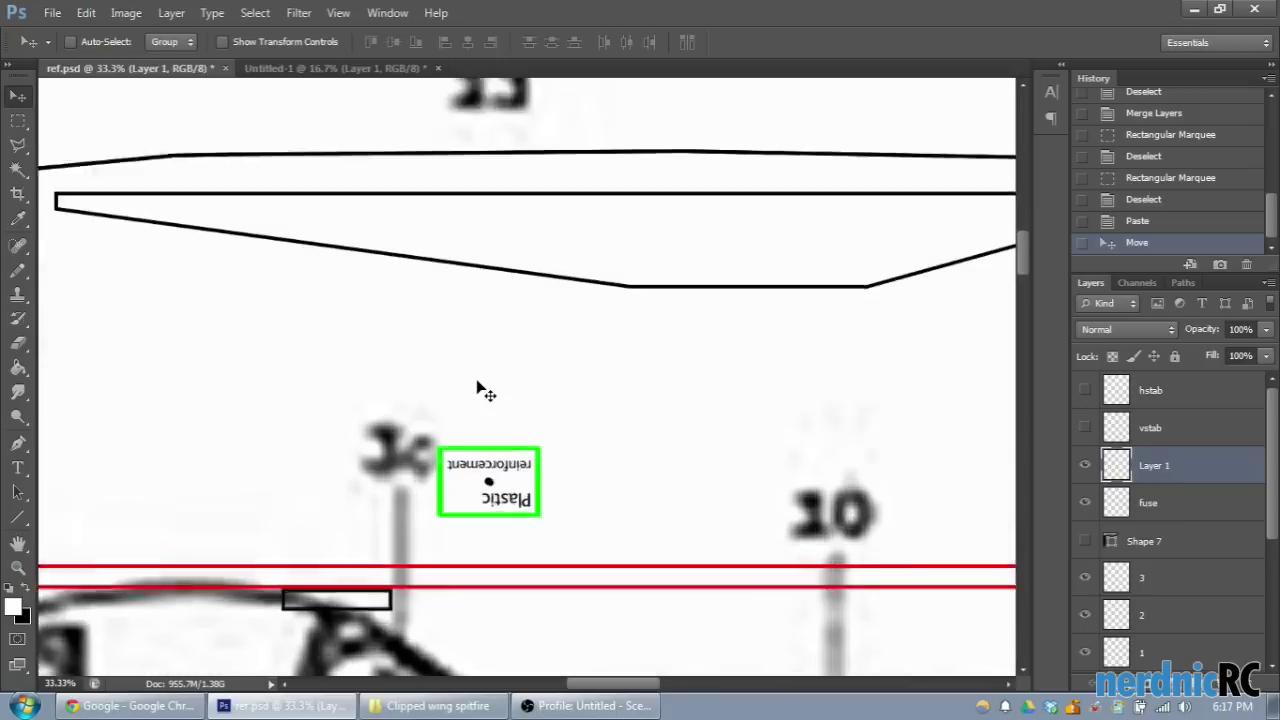
pyautogui.scroll(-1, 605, 370)
pyautogui.scroll(2, 620, 380)
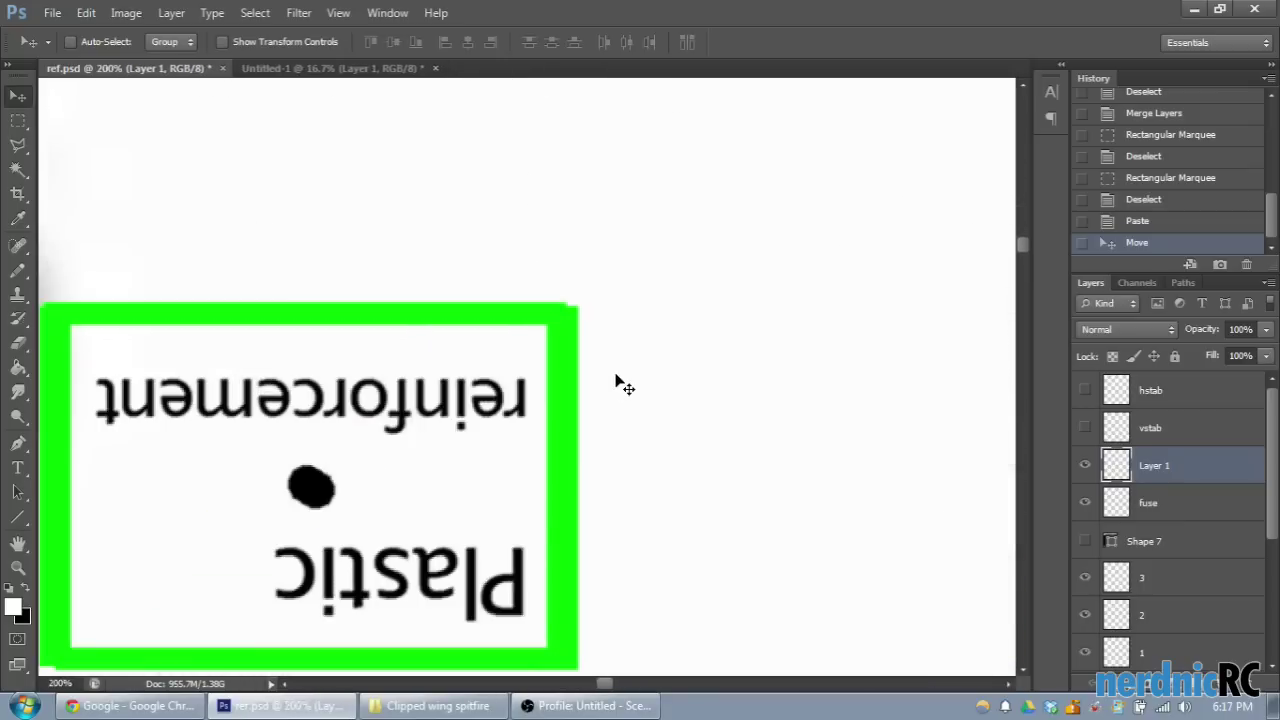
pyautogui.hotkey('ctrl', '-')
pyautogui.hotkey('ctrl', '-')
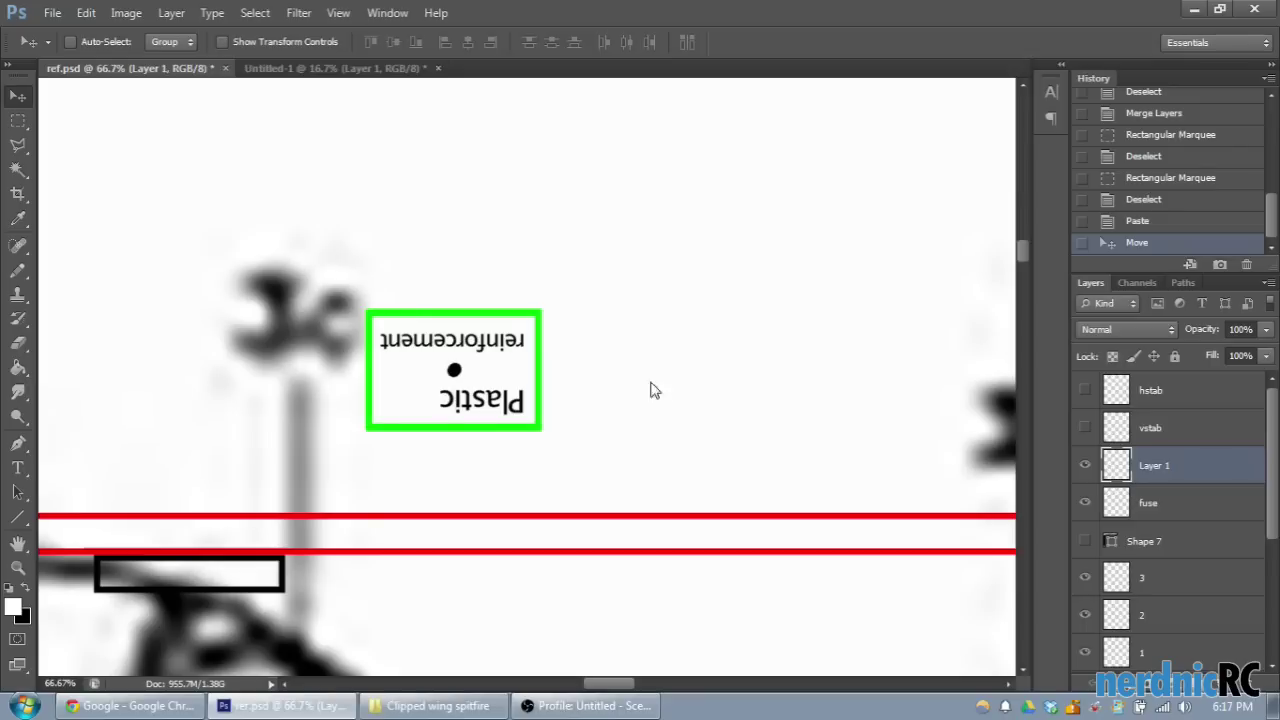
pyautogui.hotkey('ctrl', '+')
pyautogui.hotkey('ctrl', '+')
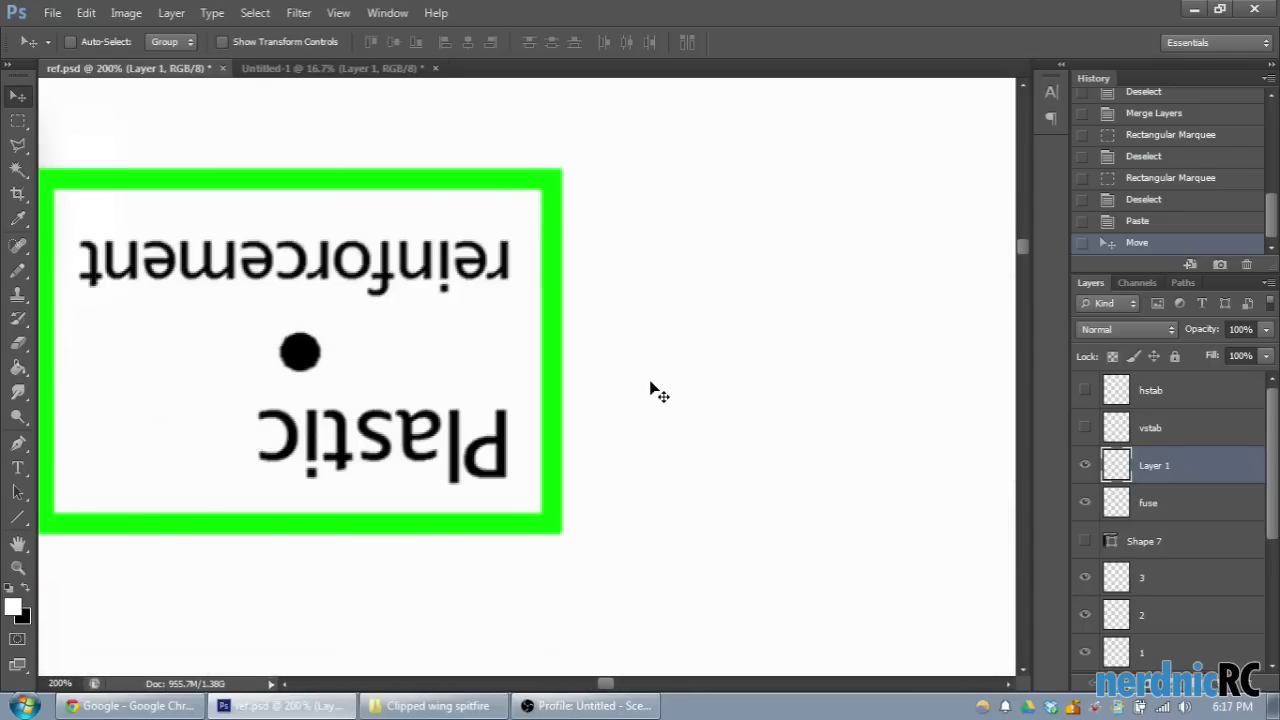
pyautogui.scroll(1, 645, 258)
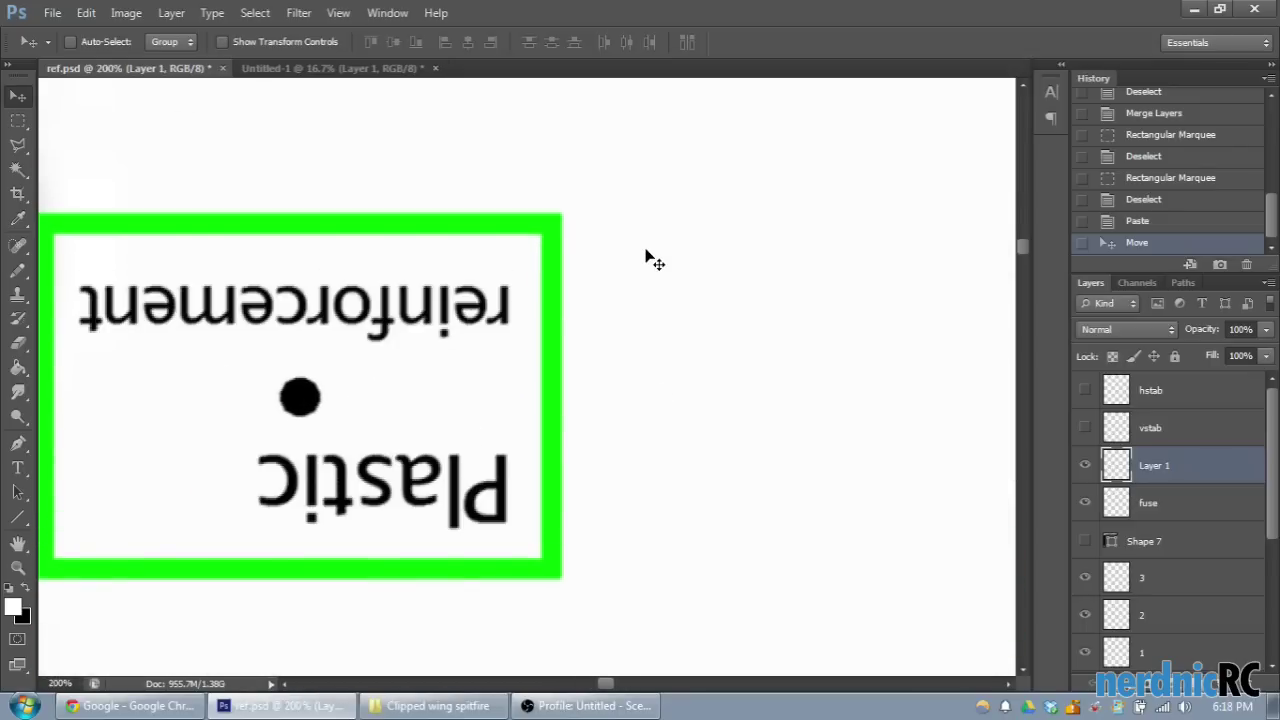
pyautogui.hotkey('ctrl', '-')
pyautogui.hotkey('ctrl', '-')
pyautogui.hotkey('ctrl', '-')
pyautogui.scroll(5, 423, 126)
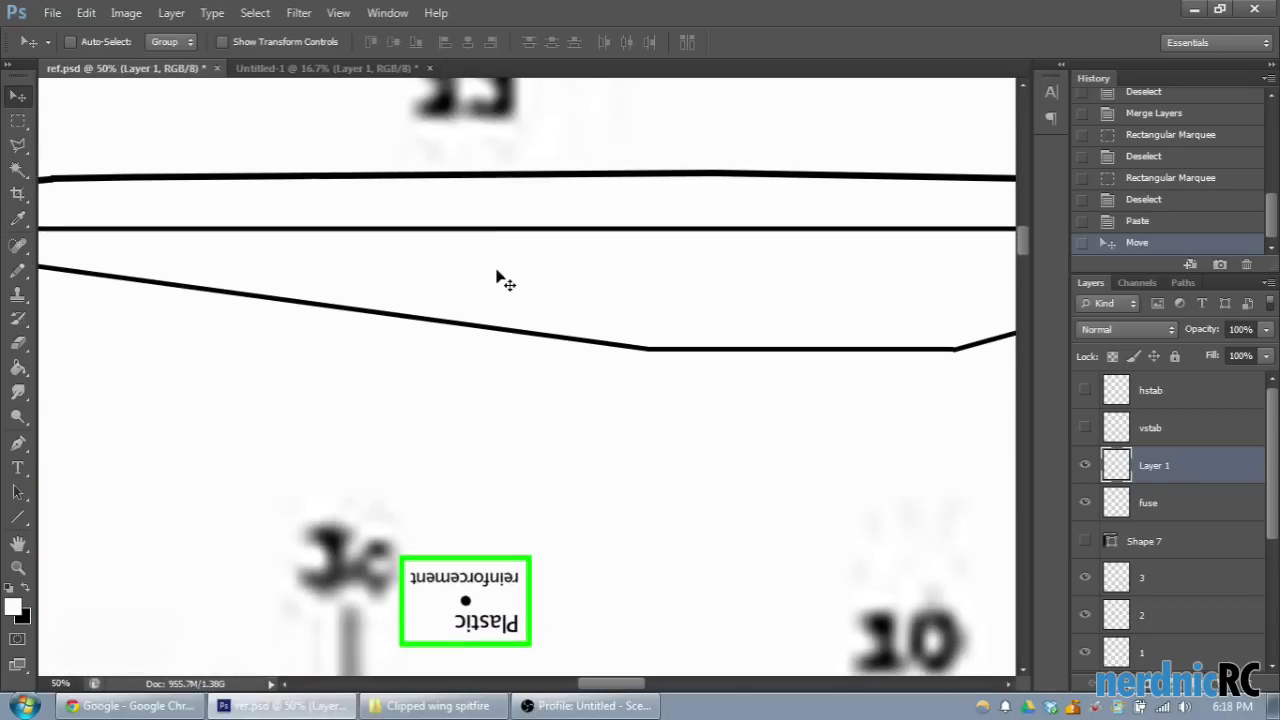
# Step: Examine the flipped outline above the fuselage from its tapering rear line to the rounded nose corner near label 21
pyautogui.scroll(-5, 490, 480)
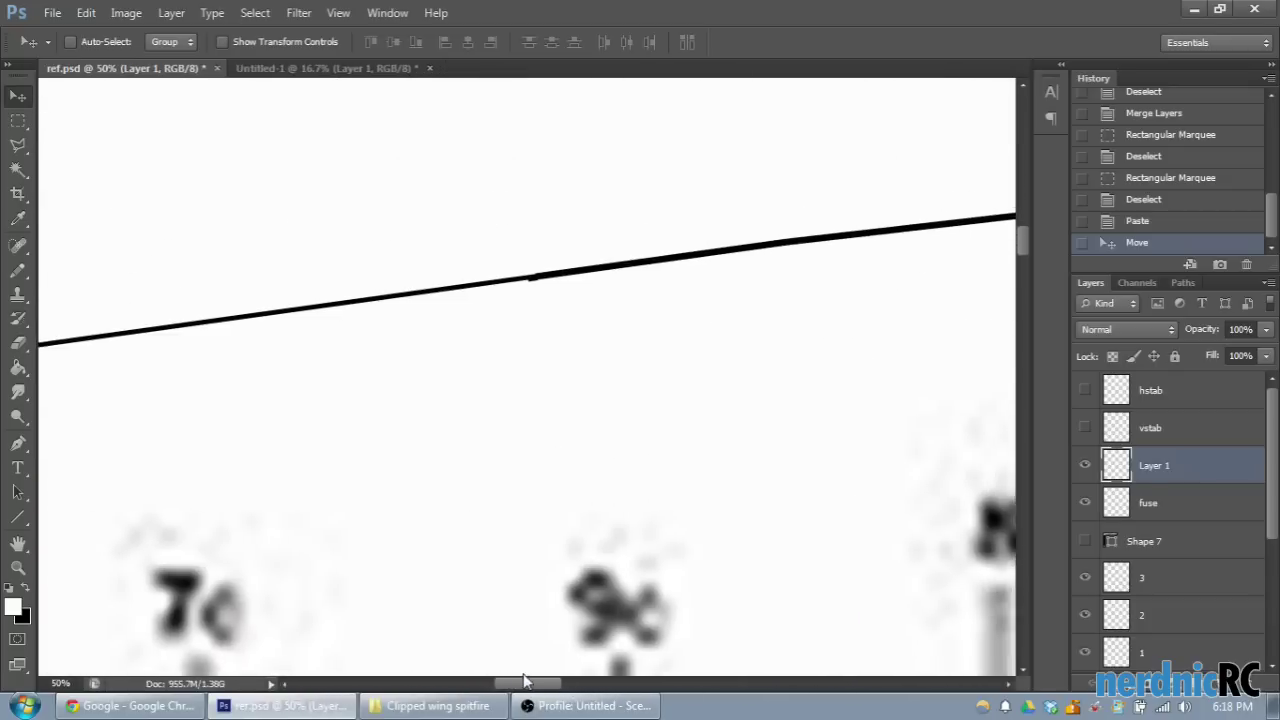
pyautogui.hotkey('ctrl', '+')
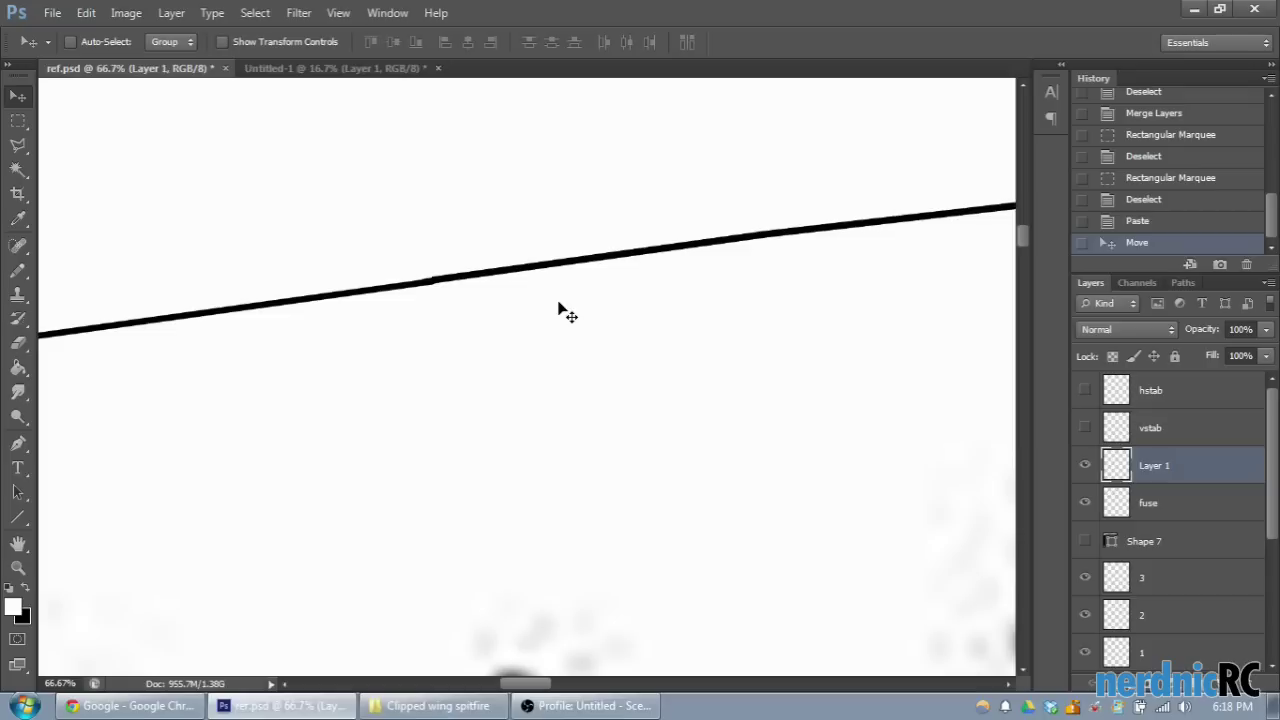
pyautogui.moveTo(505, 685); pyautogui.dragTo(700, 688)
pyautogui.scroll(-5, 857, 557)
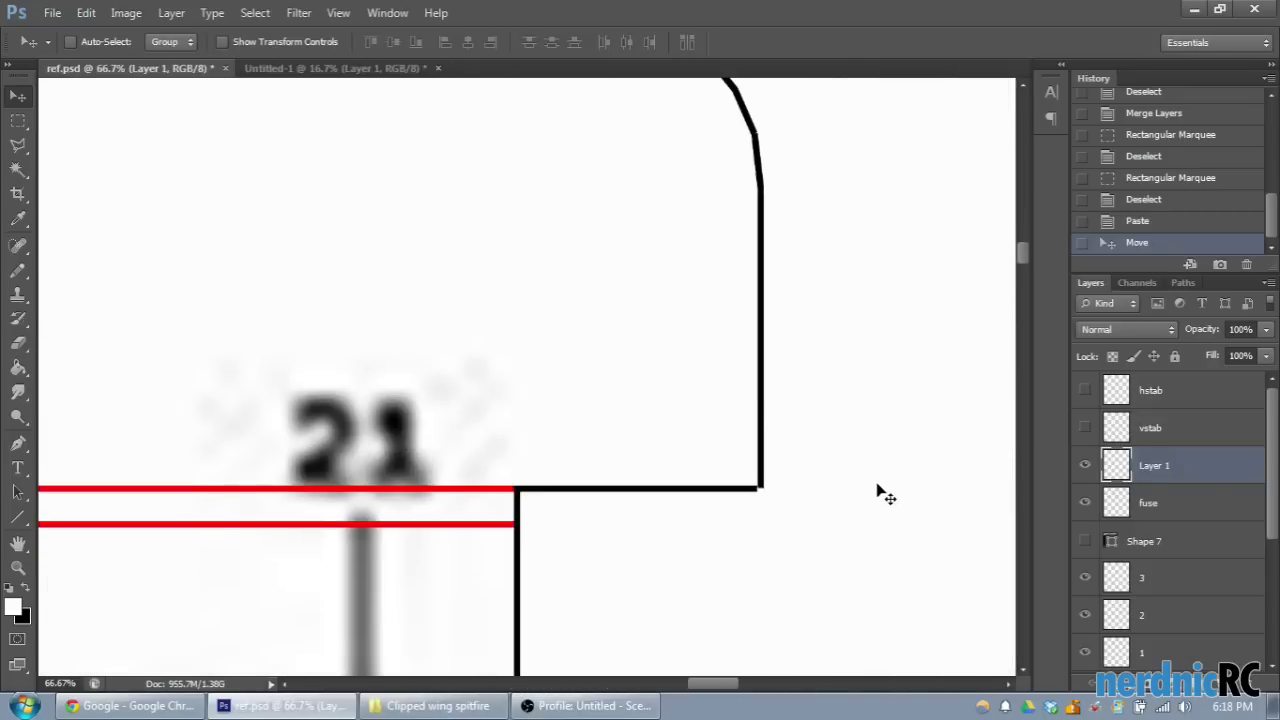
pyautogui.scroll(1, 880, 478)
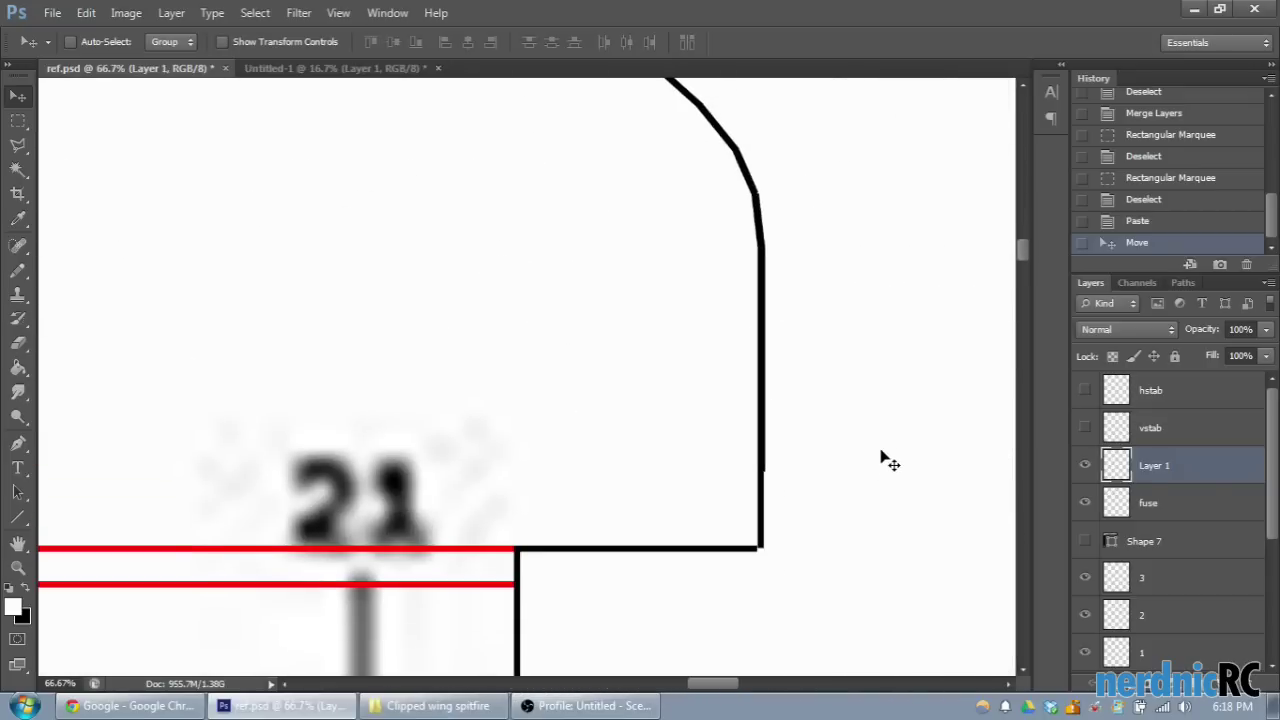
pyautogui.hotkey('ctrl', '-')
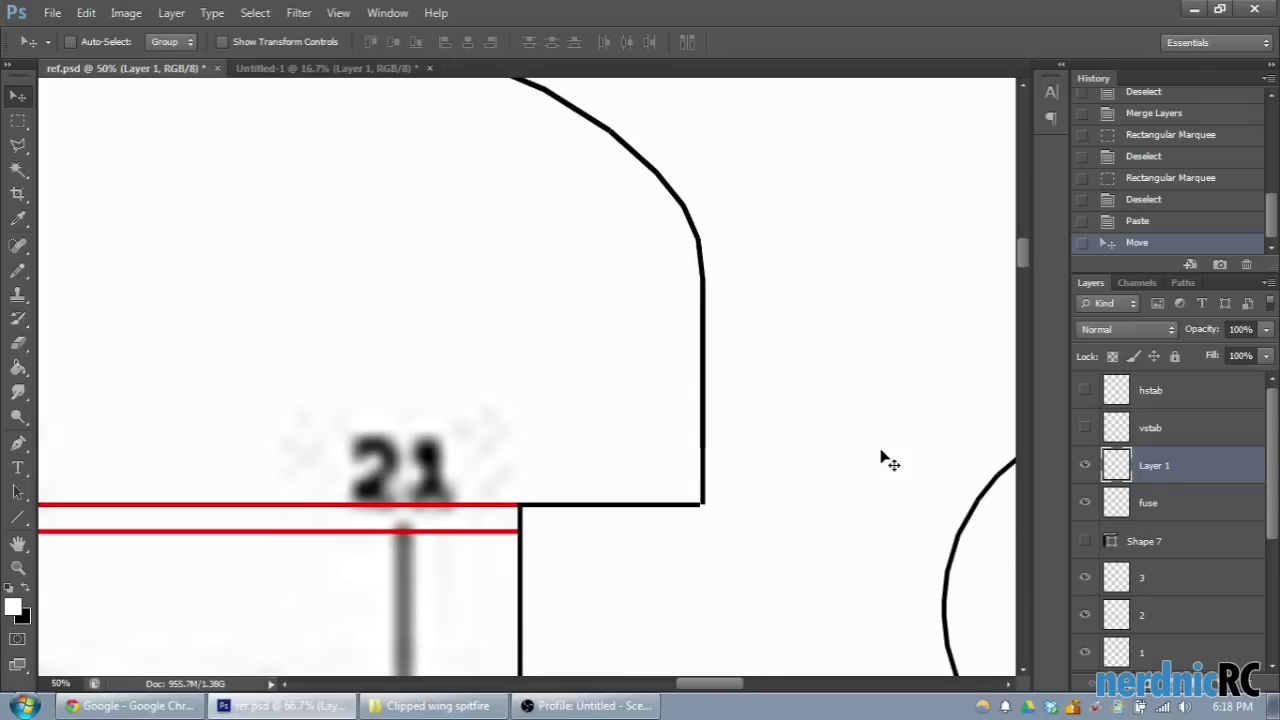
pyautogui.scroll(3, 586, 380)
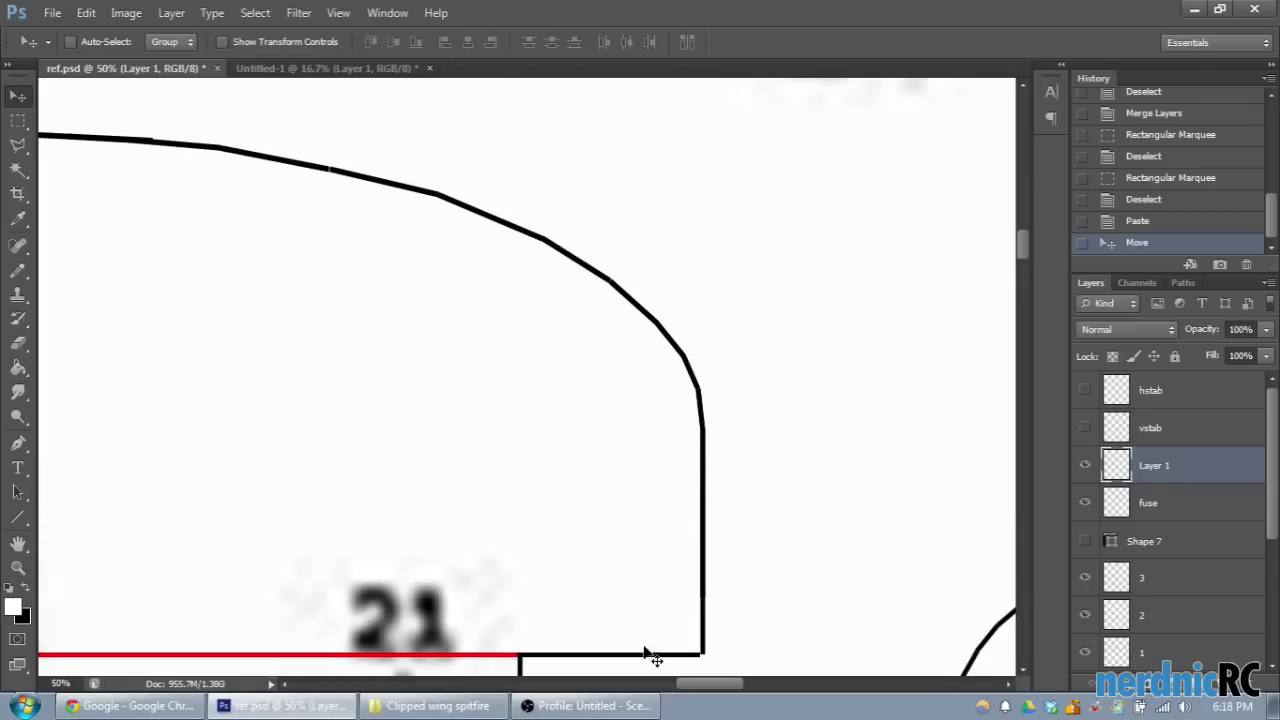
pyautogui.hscroll(-2, 737, 666)
pyautogui.hscroll(-10, 580, 572)
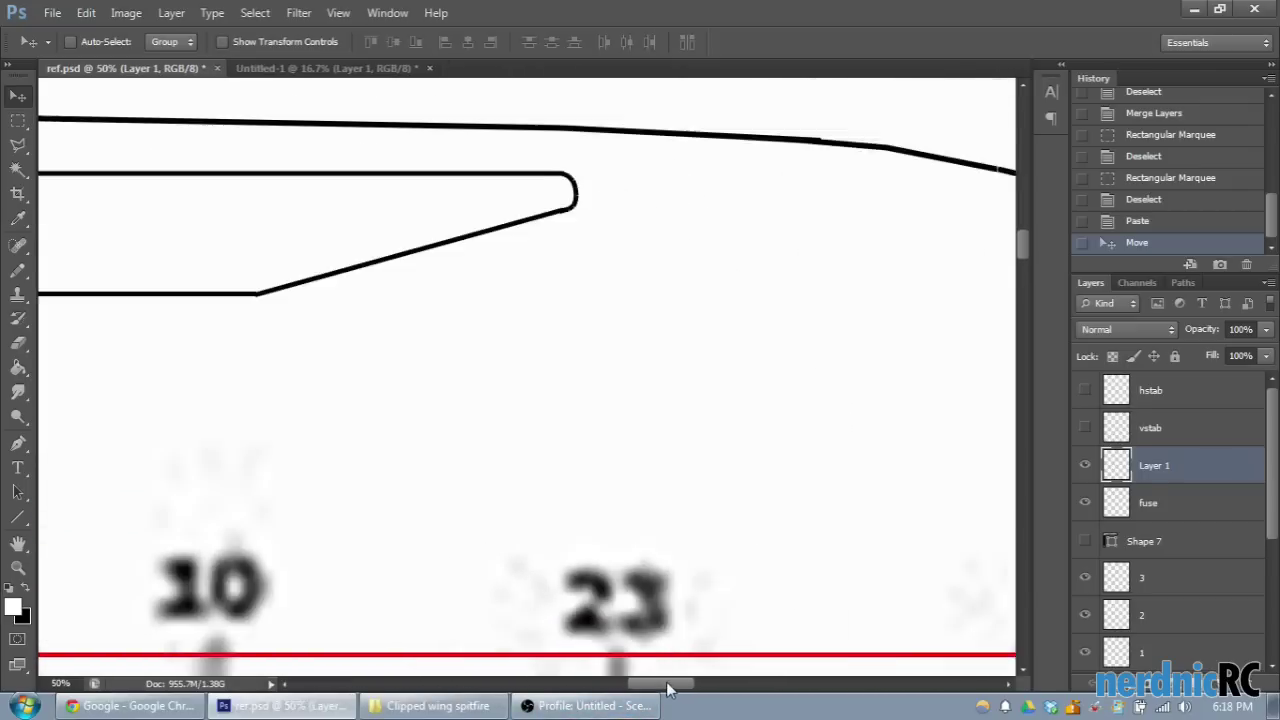
# Step: Inspect the flipped upper line along the wing root profile up close and compare the drawing with and without Layer 1
pyautogui.scroll(2, 651, 463)
pyautogui.hotkey('ctrl', '+')
pyautogui.hotkey('ctrl', '+')
pyautogui.scroll(4, 727, 278)
pyautogui.scroll(1, 727, 278)
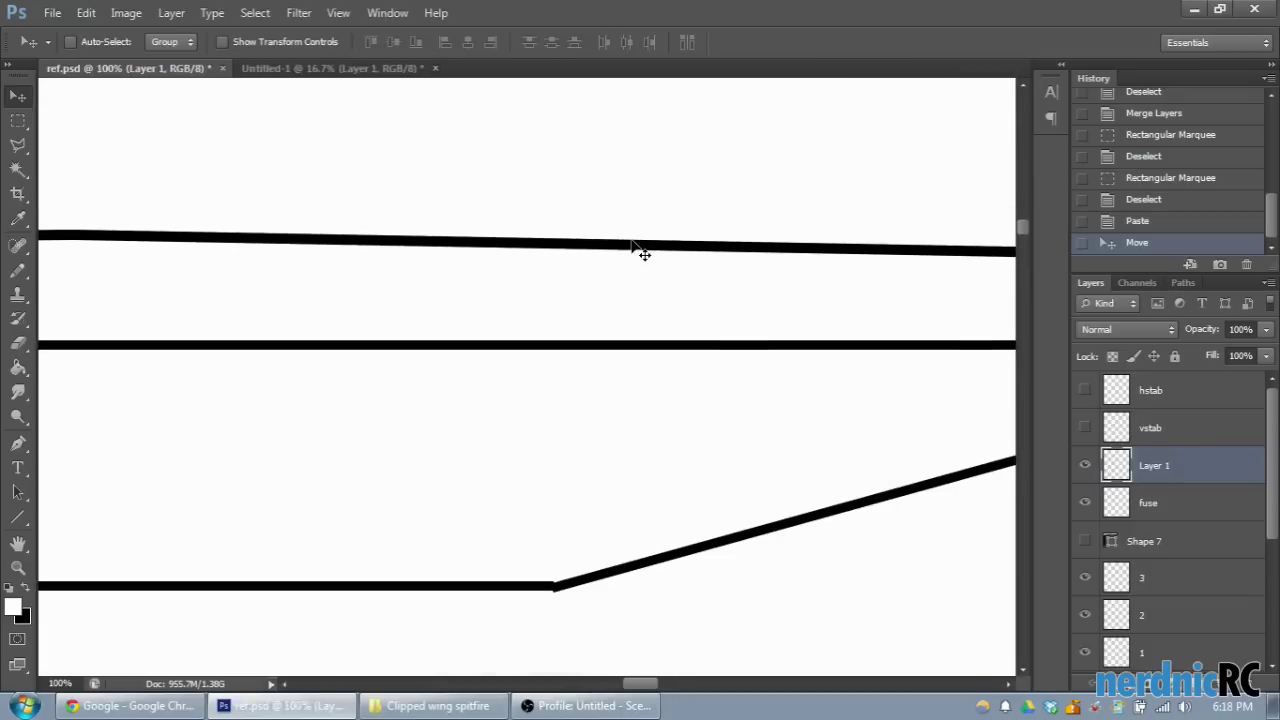
pyautogui.scroll(1, 641, 252)
pyautogui.hotkey('ctrl', '-')
pyautogui.hotkey('ctrl', '-')
pyautogui.hotkey('ctrl', '-')
pyautogui.hotkey('ctrl', '-')
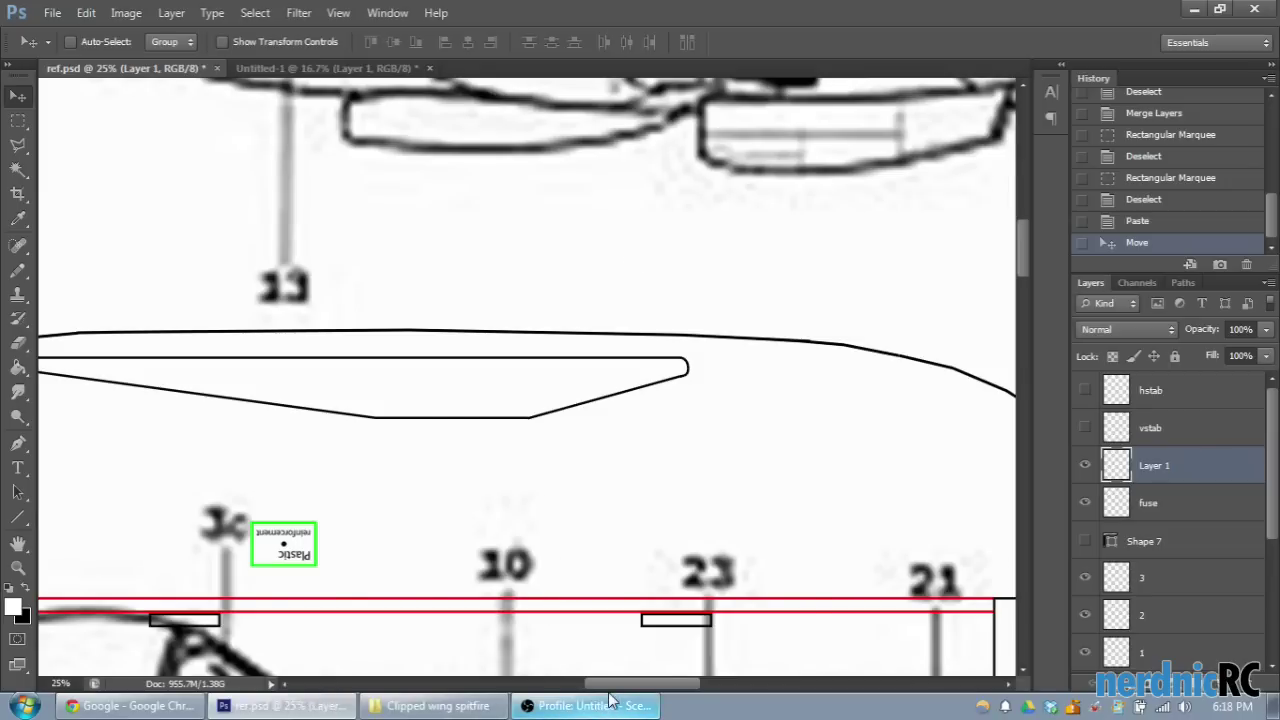
pyautogui.moveTo(605, 686); pyautogui.dragTo(573, 690)
pyautogui.scroll(-3, 743, 600)
pyautogui.click(1085, 465)
pyautogui.click(1085, 465)
pyautogui.click(1085, 465)
pyautogui.click(1085, 465)
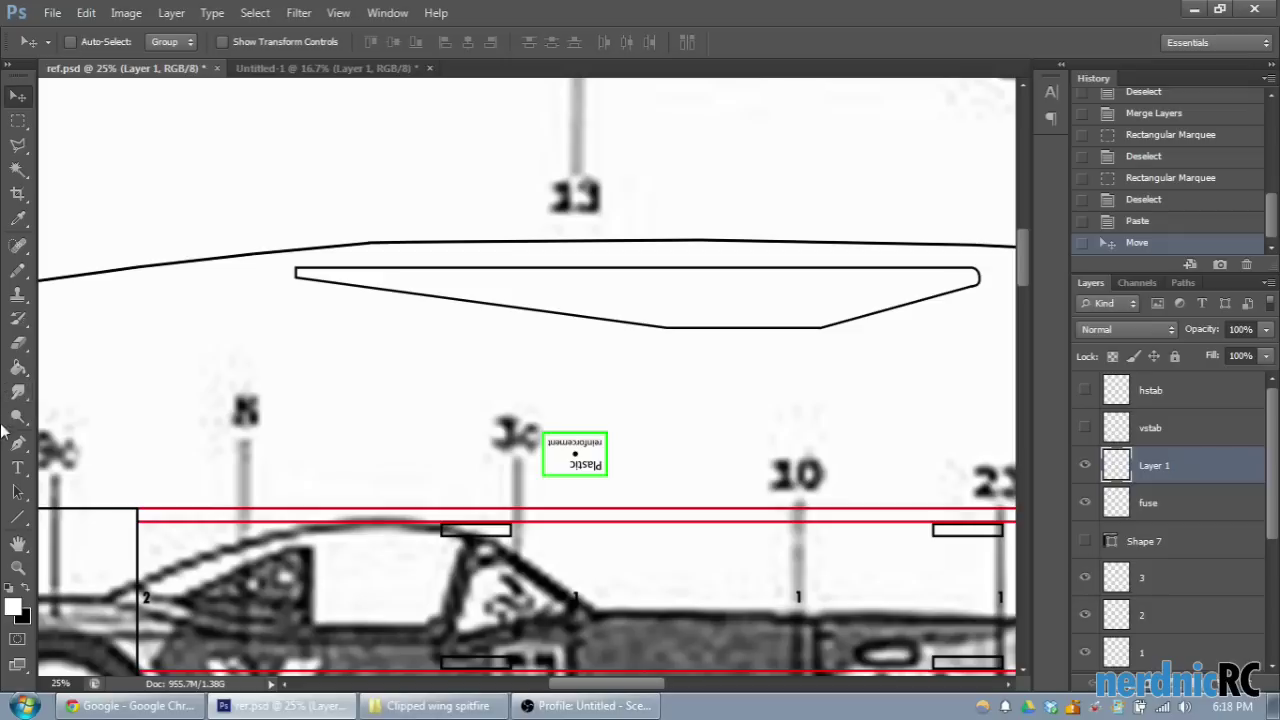
# Step: Erase the rough bits along the flipped outline's upper edge, from above the wing root profile towards the nose
pyautogui.click(18, 343)
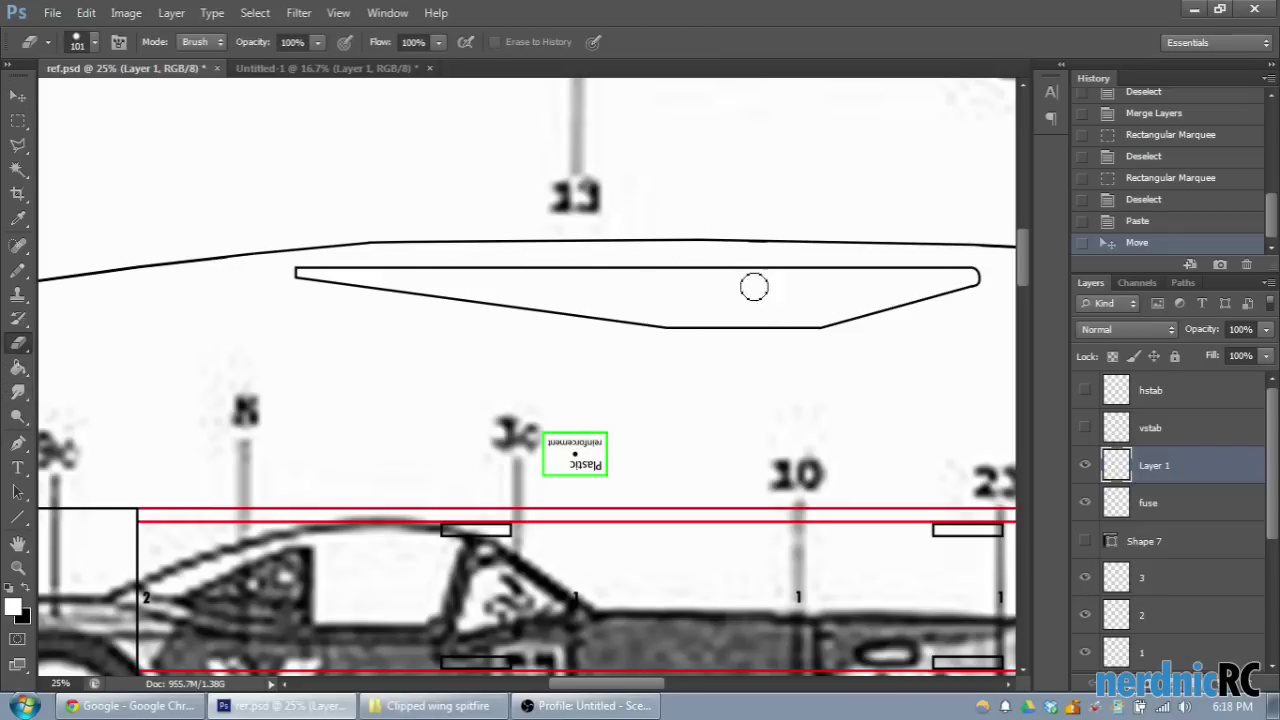
pyautogui.moveTo(608, 688); pyautogui.dragTo(632, 688)
pyautogui.click(763, 229)
pyautogui.click(811, 243)
pyautogui.click(948, 249)
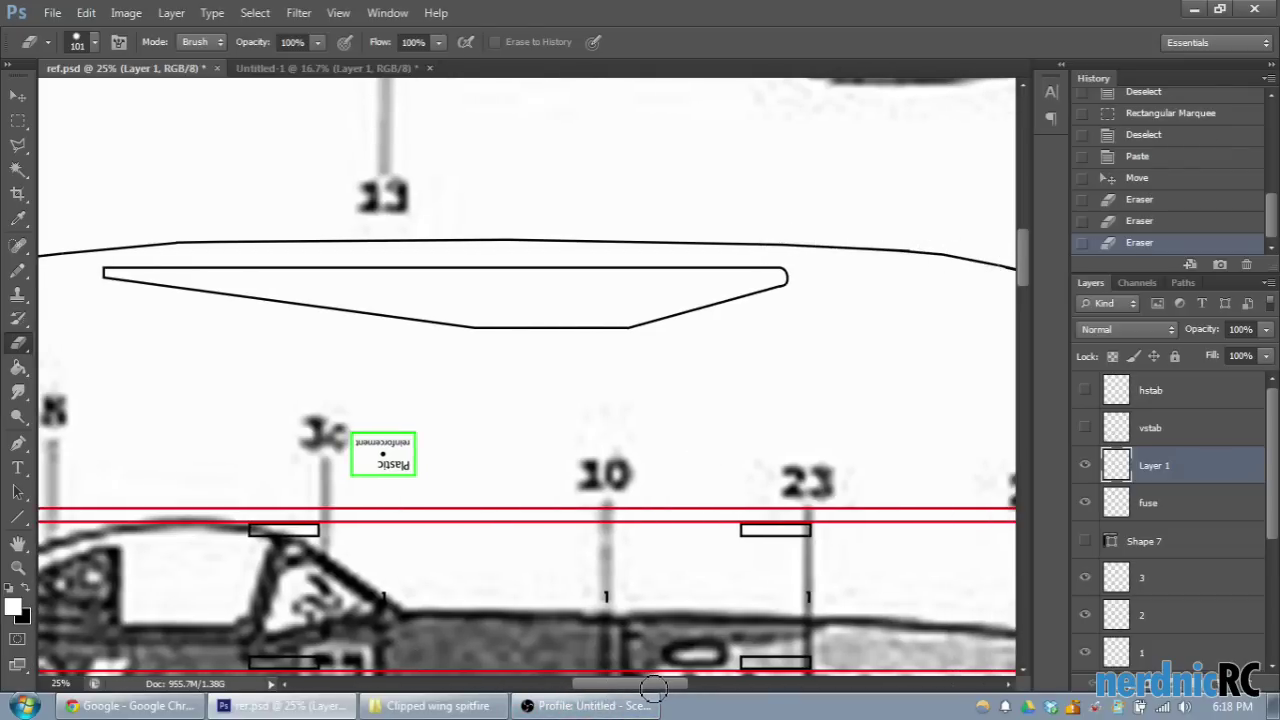
pyautogui.moveTo(652, 688); pyautogui.dragTo(684, 688)
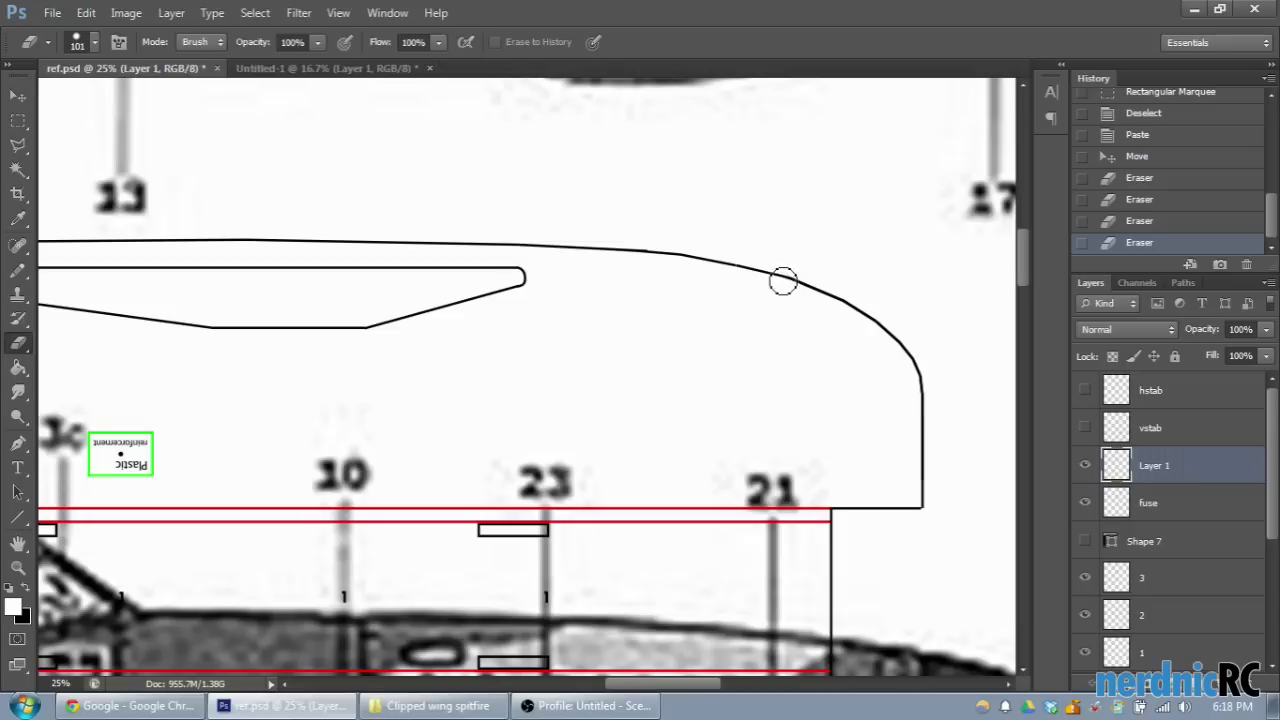
pyautogui.click(697, 652)
pyautogui.moveTo(684, 690)
pyautogui.mouseDown()
pyautogui.moveTo(642, 690)
pyautogui.moveTo(663, 690)
pyautogui.mouseUp()
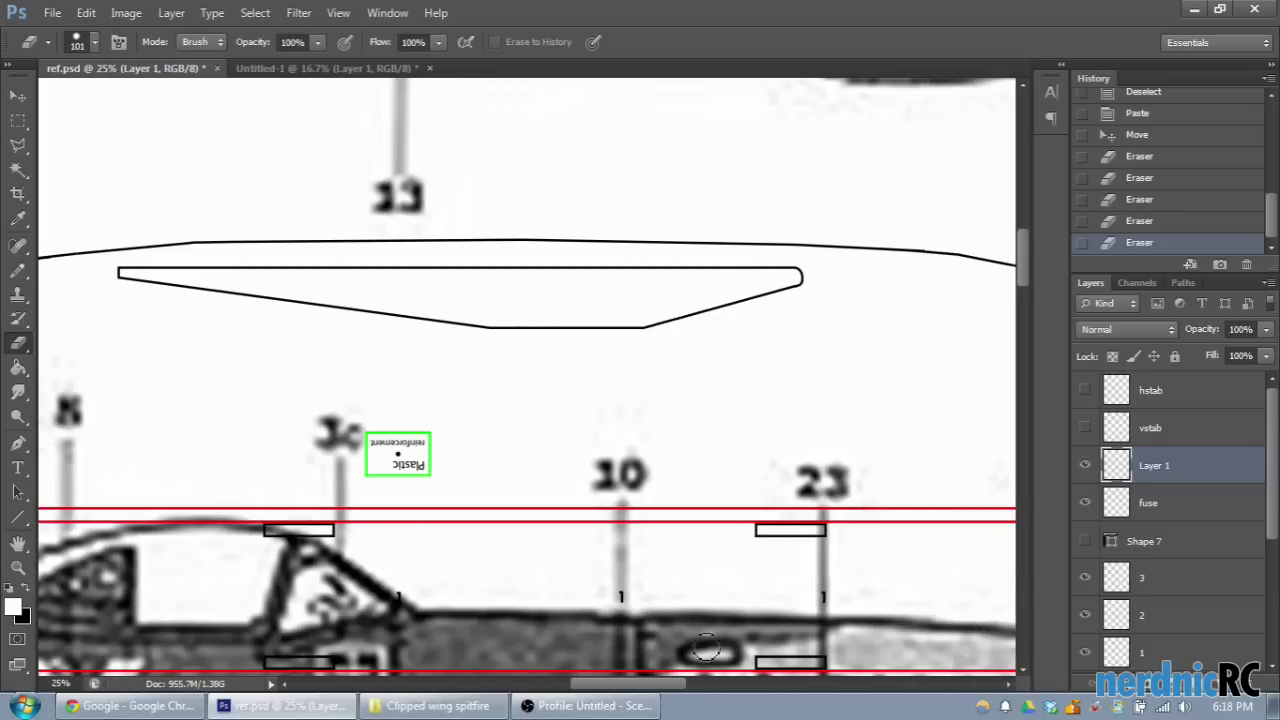
# Step: Merge Layer 1 with the fuse layer and name the merged layer fuse
pyautogui.keyDown('shift'); pyautogui.click(1155, 508); pyautogui.keyUp('shift')
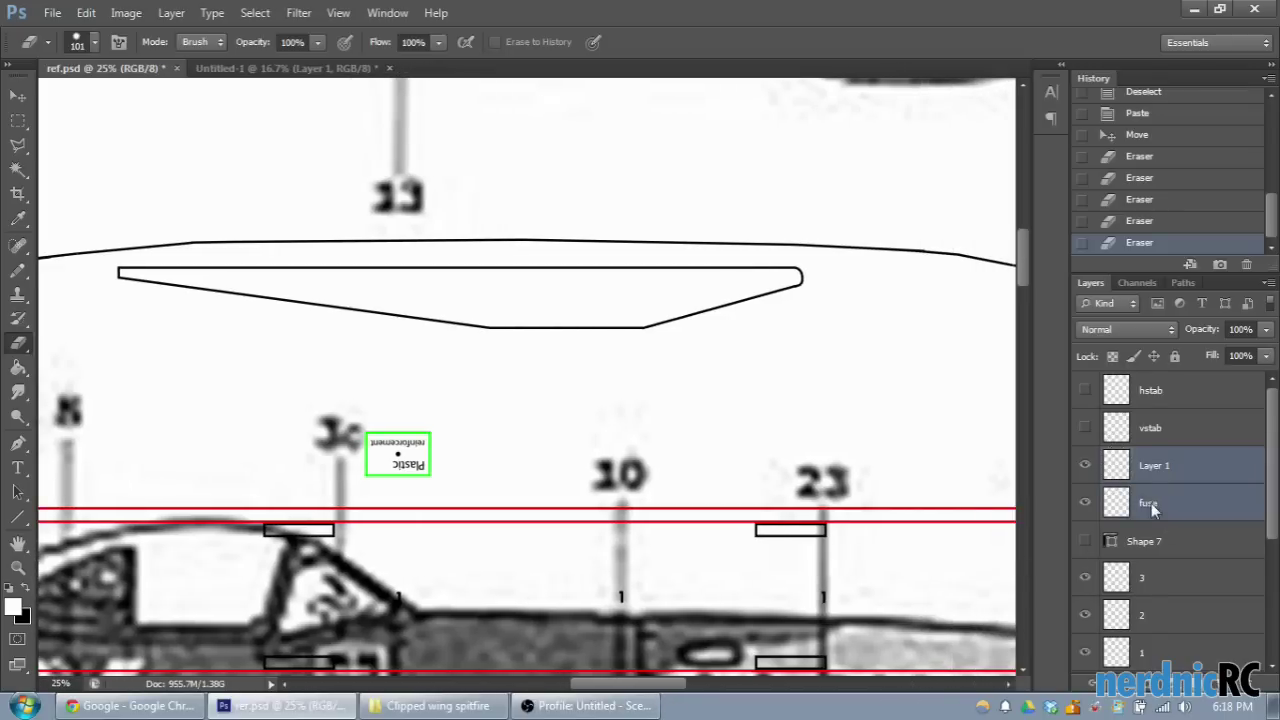
pyautogui.rightClick(1151, 503)
pyautogui.click(1010, 538)
pyautogui.click(1084, 466)
pyautogui.click(1084, 466)
pyautogui.hotkey('ctrl', '-')
pyautogui.hotkey('ctrl', '-')
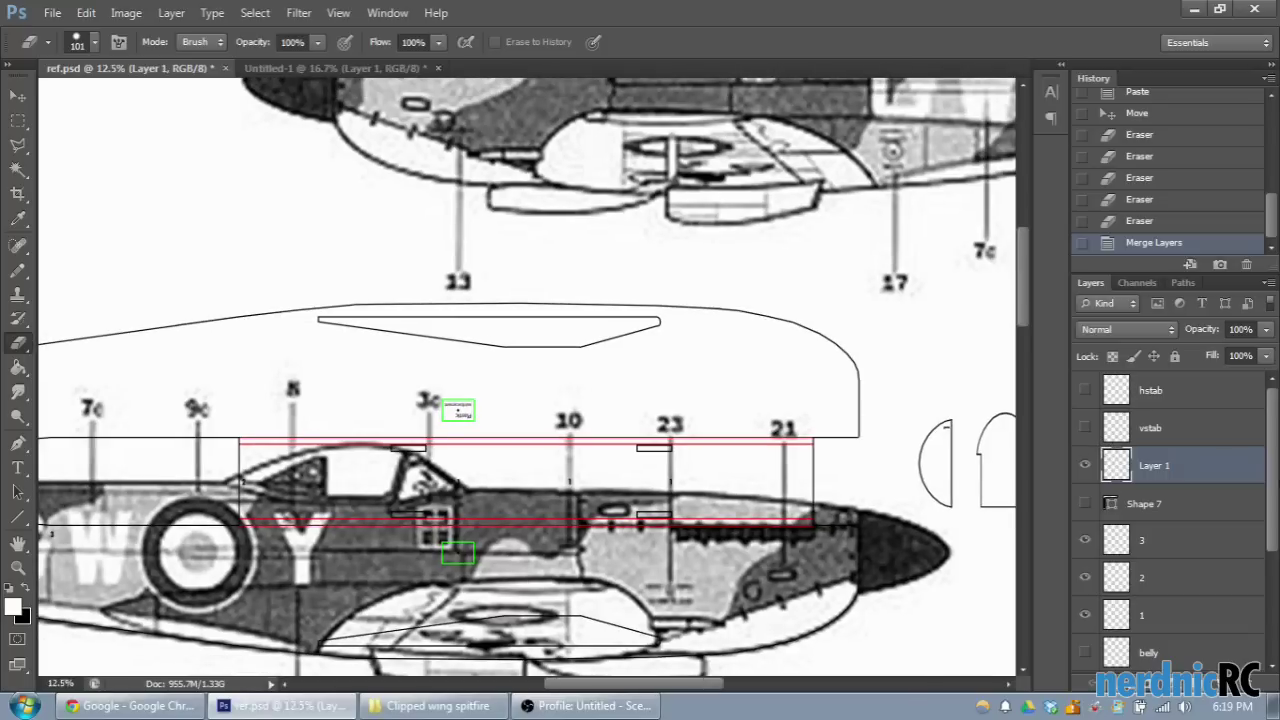
pyautogui.doubleClick(1150, 465)
pyautogui.write('fuse')
pyautogui.press('Return')
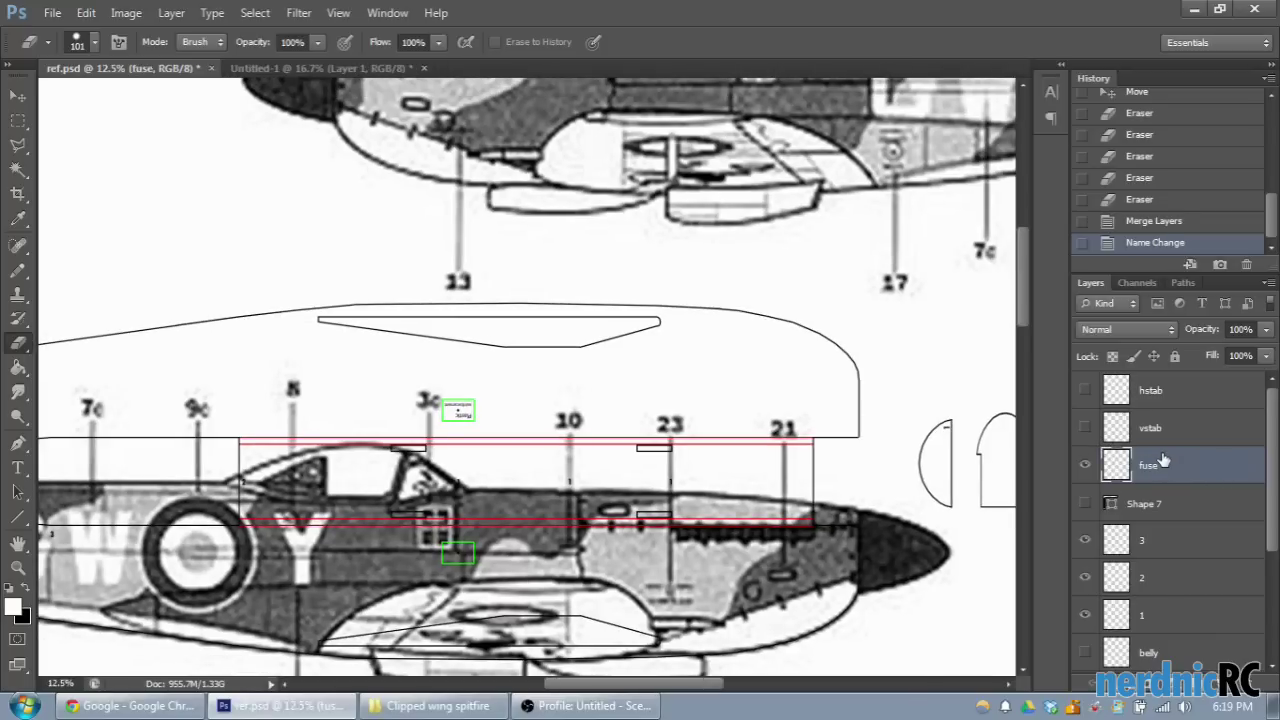
# Step: Move the fuse template up off the side view, erase a stray mark around it, and move it back over the fuselage
pyautogui.hotkey('ctrl', '-')
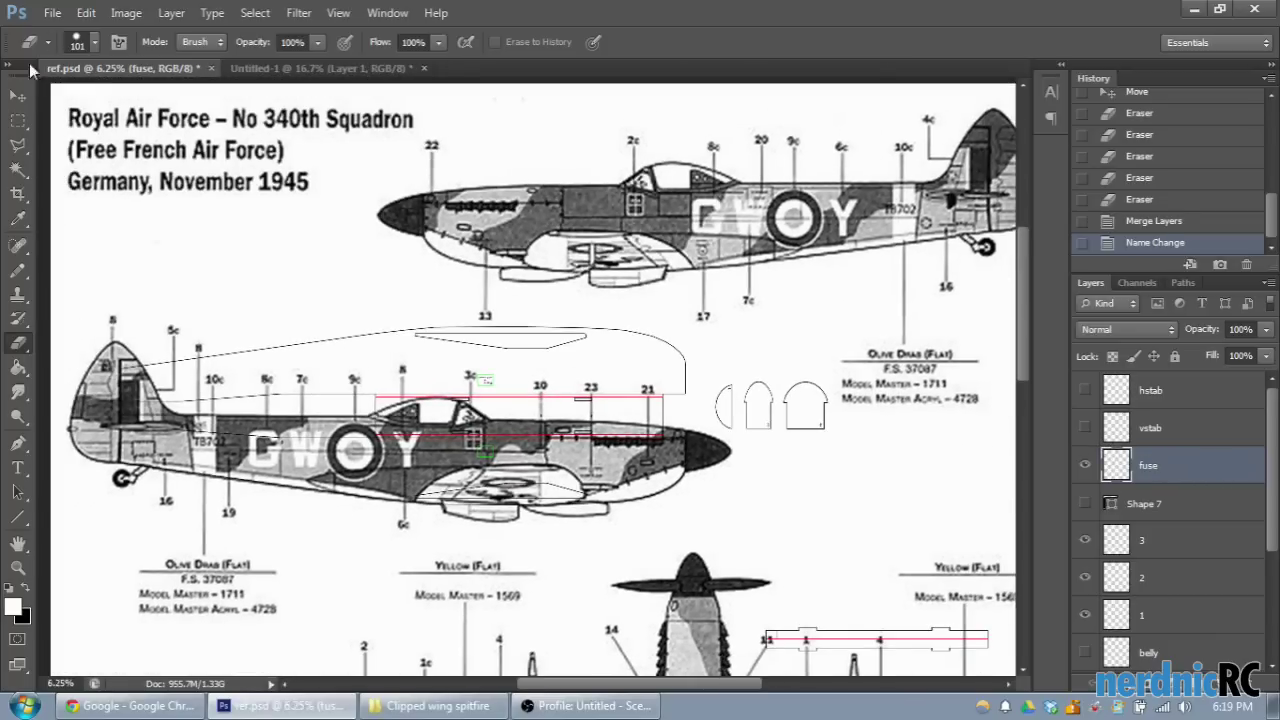
pyautogui.press('v')
pyautogui.moveTo(362, 395); pyautogui.dragTo(370, 276)
pyautogui.moveTo(383, 316)
pyautogui.mouseDown()
pyautogui.moveTo(418, 254)
pyautogui.moveTo(374, 278)
pyautogui.moveTo(391, 304)
pyautogui.mouseUp()
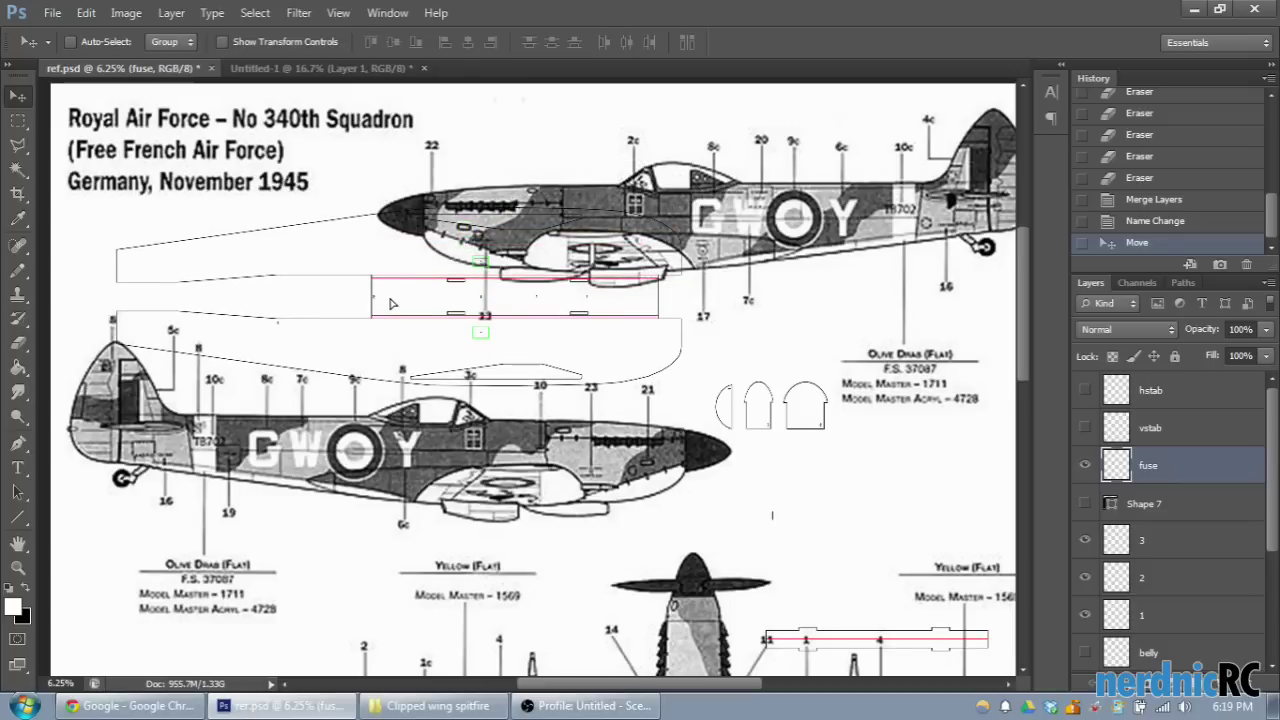
pyautogui.click(18, 342)
pyautogui.click(387, 324)
pyautogui.press('v')
pyautogui.moveTo(414, 313); pyautogui.dragTo(426, 422)
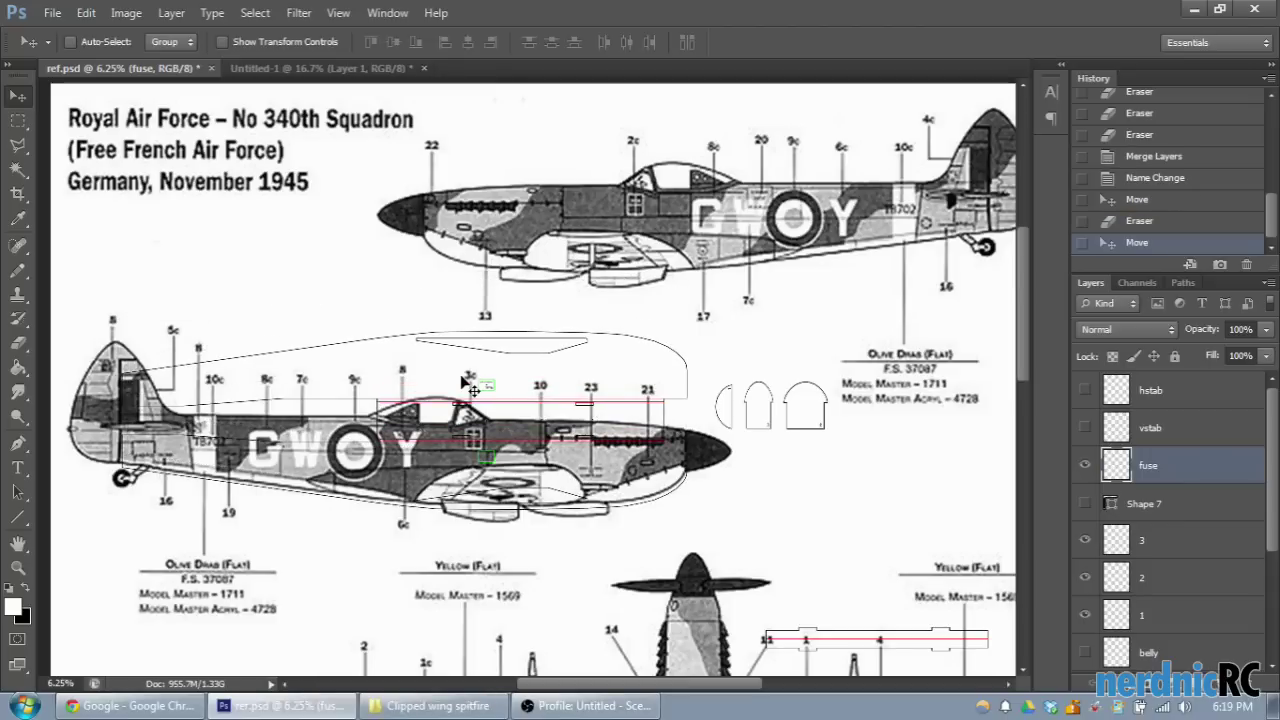
# Step: Make the belly layer visible below the fuselage side view
pyautogui.hotkey('ctrl', '+')
pyautogui.hotkey('ctrl', '+')
pyautogui.hotkey('ctrl', '+')
pyautogui.scroll(-5, 600, 420)
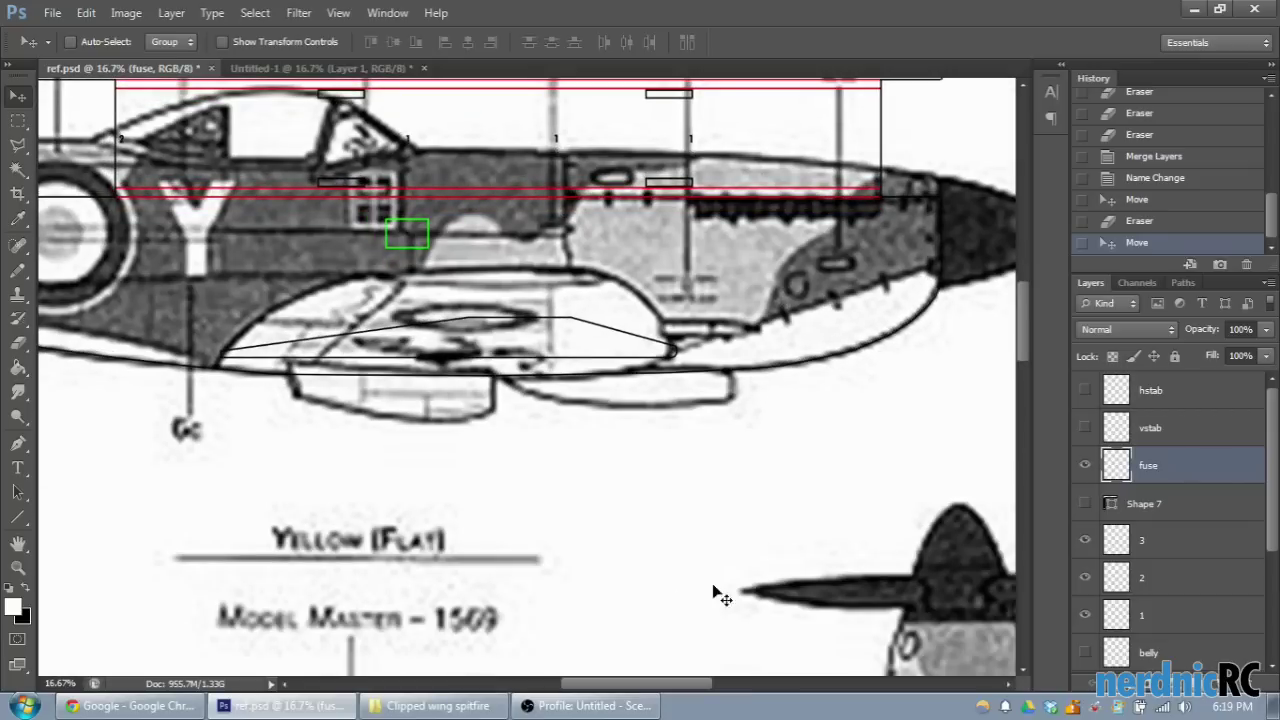
pyautogui.hscroll(2, 644, 692)
pyautogui.scroll(-3, 1186, 506)
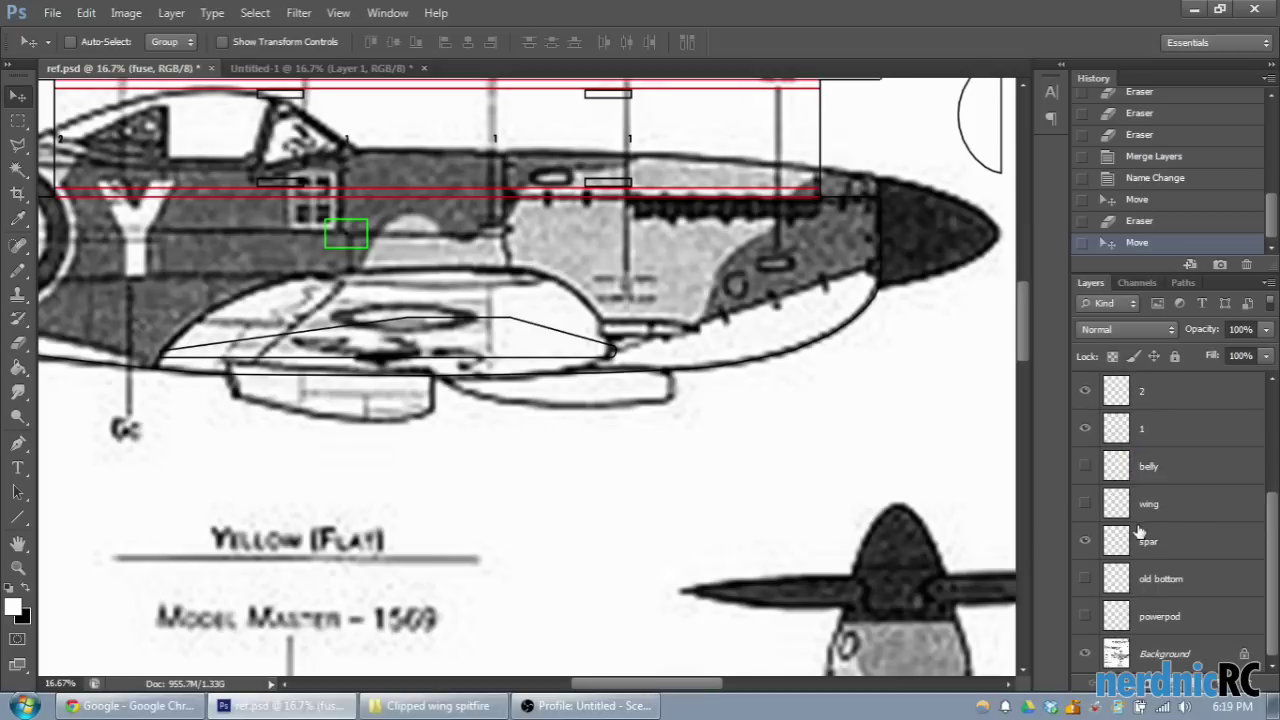
pyautogui.click(1085, 503)
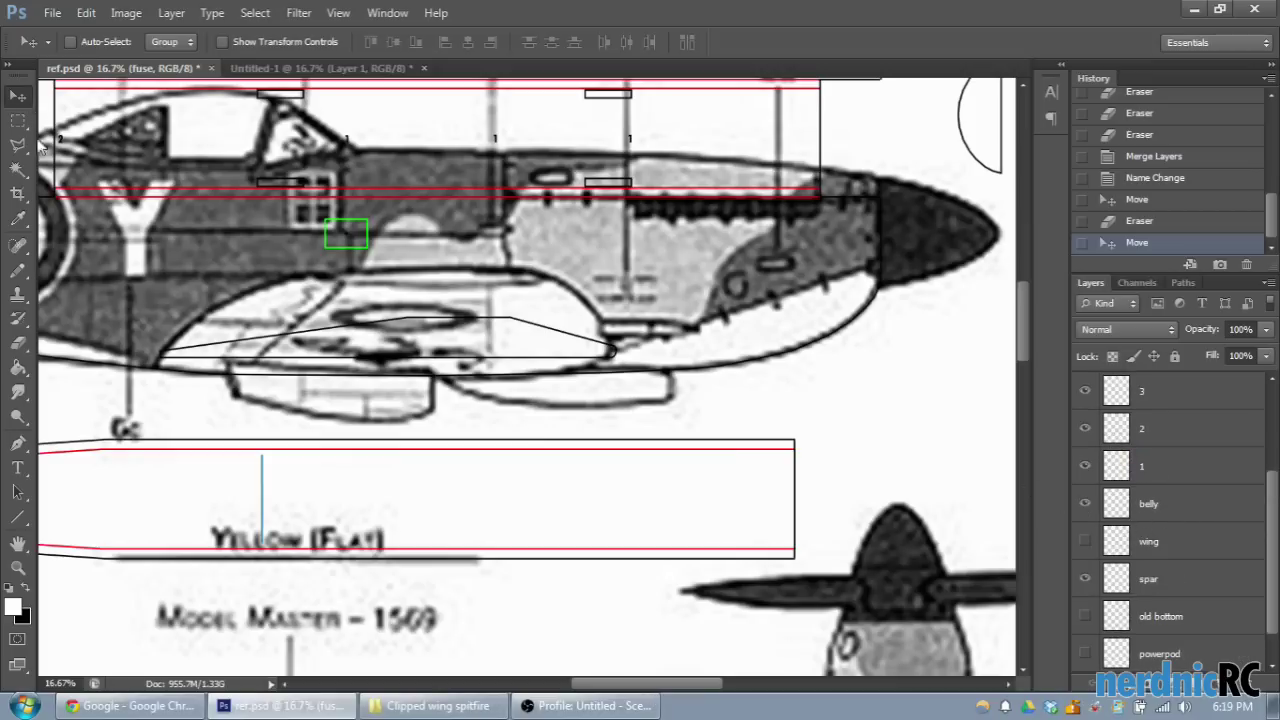
# Step: Undo the accidental shift of the fuse layer and move the belly piece onto the fuselage, aligning its narrow end with the template's rear edge
pyautogui.moveTo(618, 690); pyautogui.dragTo(500, 672)
pyautogui.moveTo(643, 410); pyautogui.dragTo(640, 390)
pyautogui.click(1130, 221)
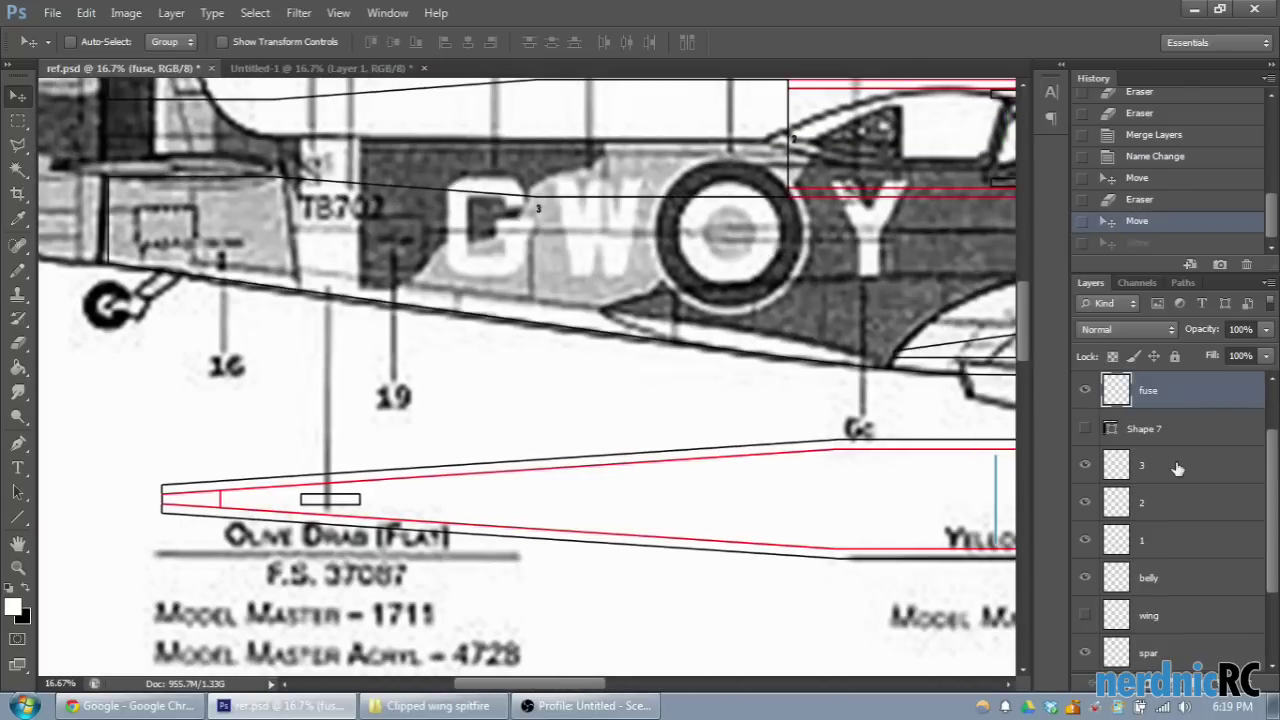
pyautogui.click(1172, 585)
pyautogui.moveTo(626, 490); pyautogui.dragTo(553, 276)
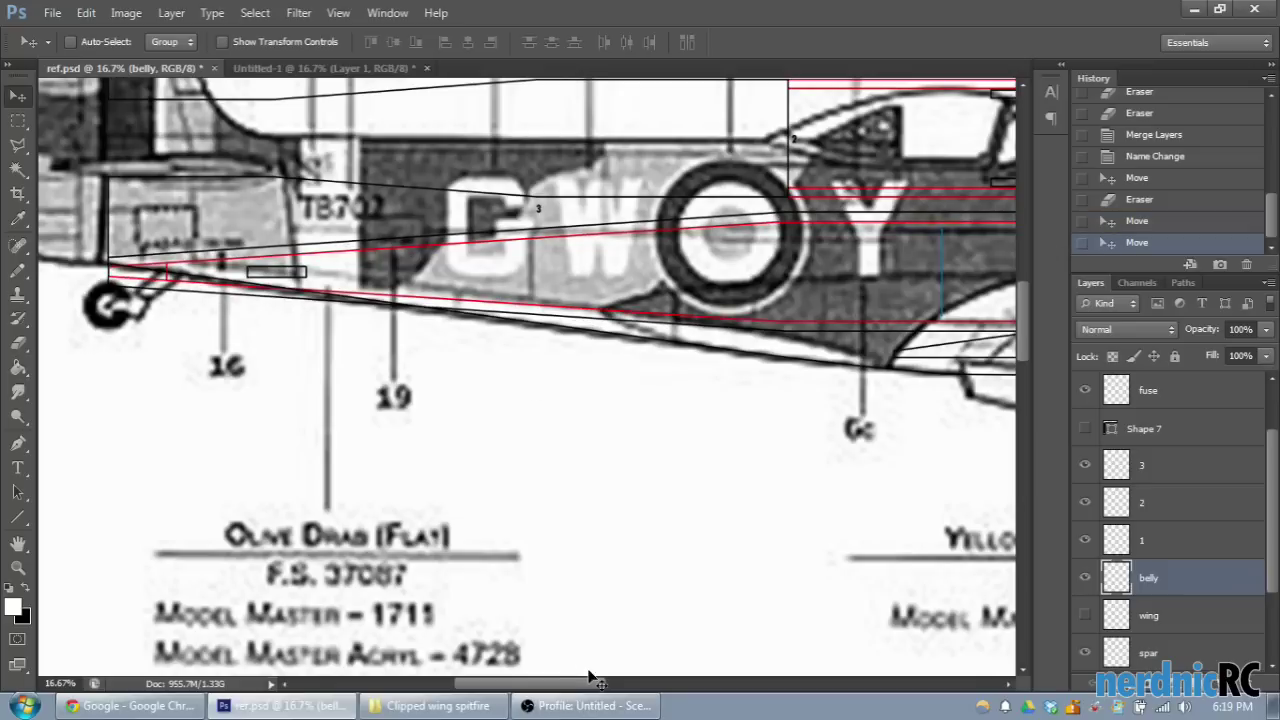
# Step: Draw a vertical red line about 639 px long between the belly piece's red guide lines, just ahead of the wing root profile's front
pyautogui.moveTo(588, 683); pyautogui.dragTo(705, 683)
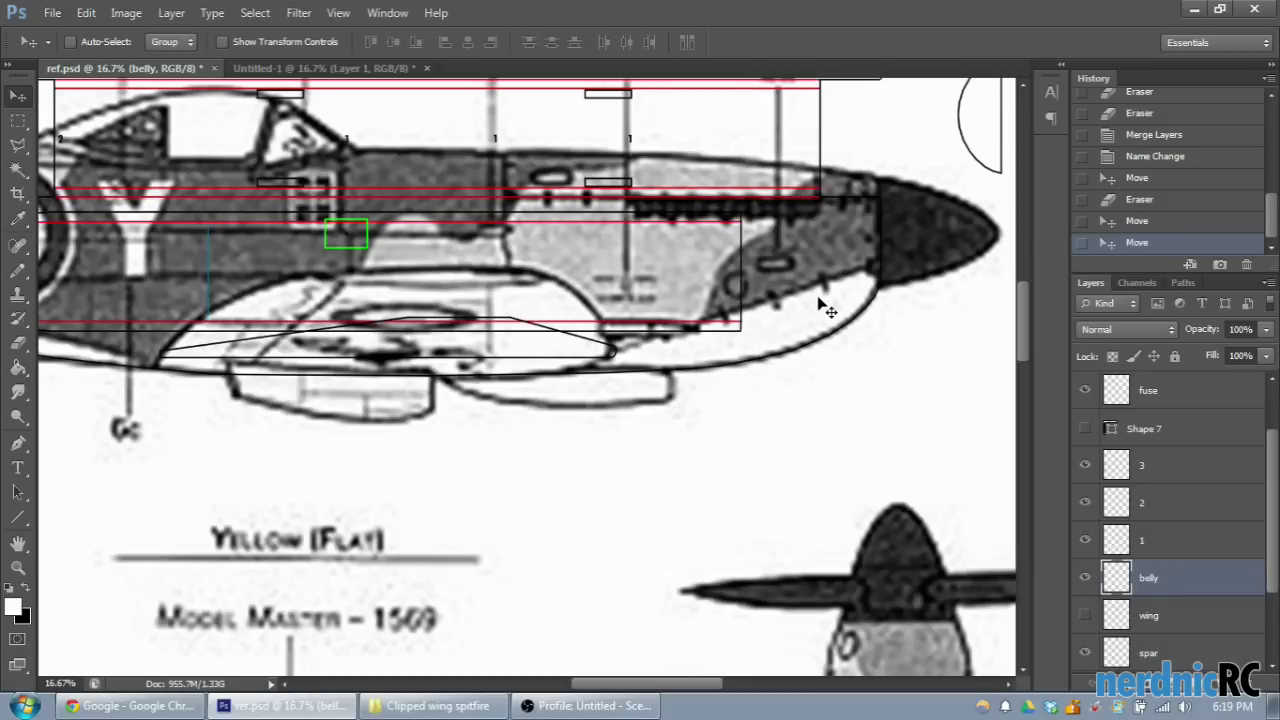
pyautogui.scroll(2, 823, 308)
pyautogui.scroll(1, 700, 412)
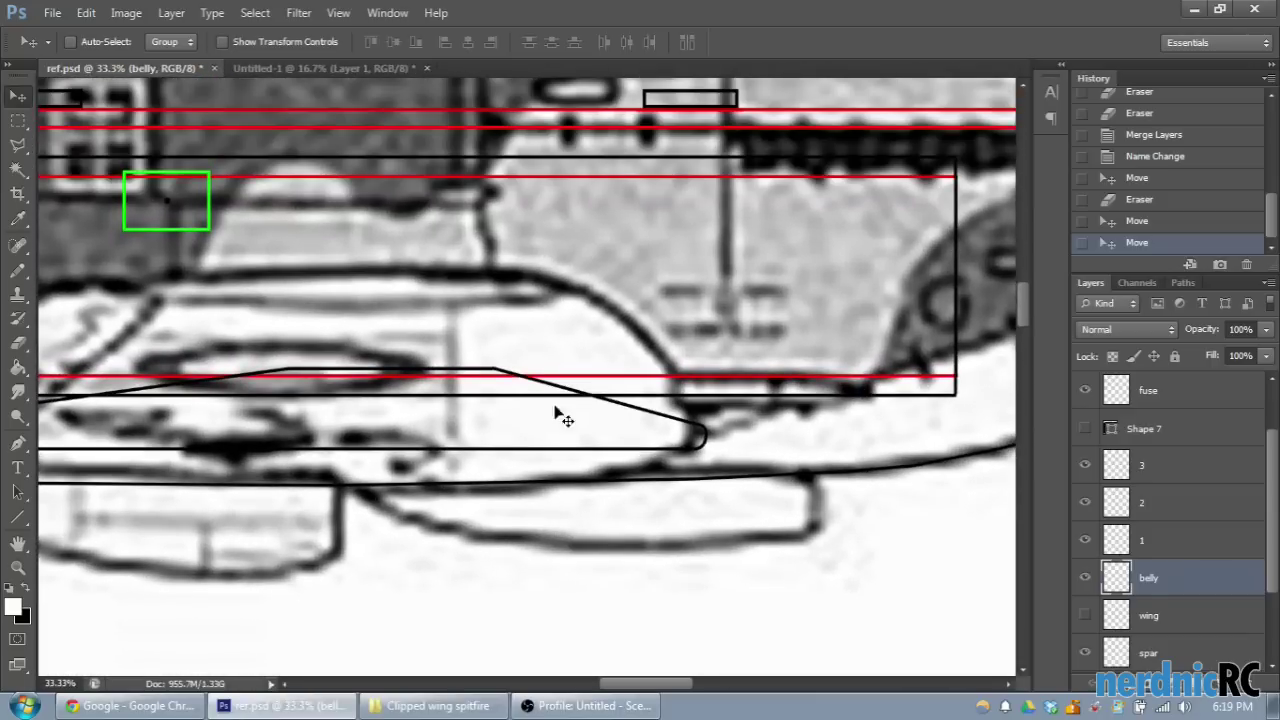
pyautogui.scroll(1, 563, 418)
pyautogui.press('u')
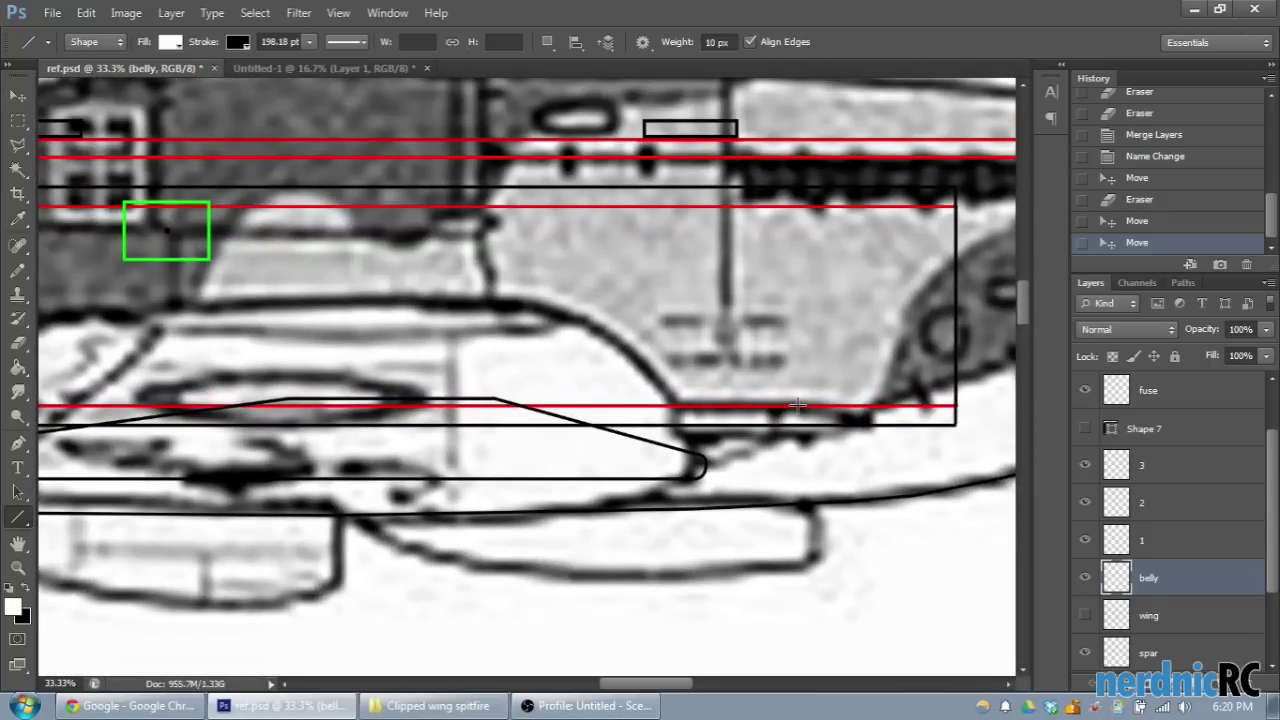
pyautogui.moveTo(797, 407); pyautogui.dragTo(828, 205)
pyautogui.click(244, 44)
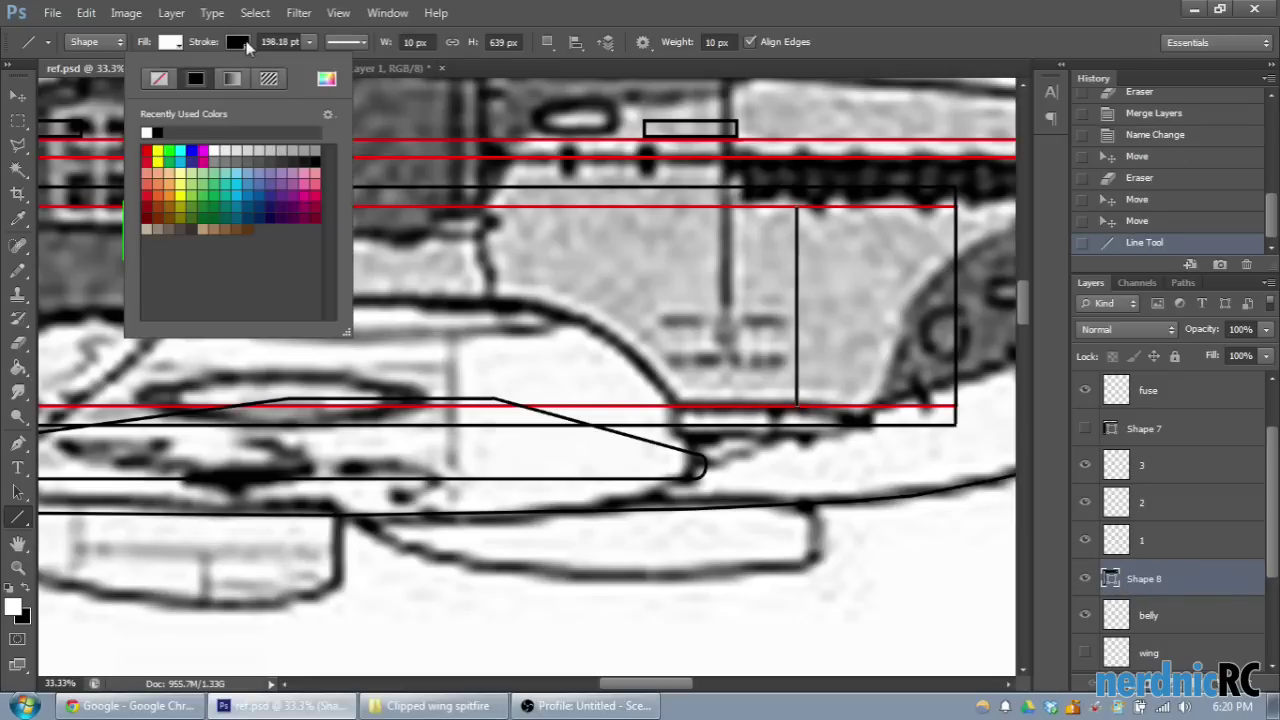
pyautogui.click(146, 152)
# Step: Merge the red line's shape layer with the belly layer and name the result belly
pyautogui.press('m')
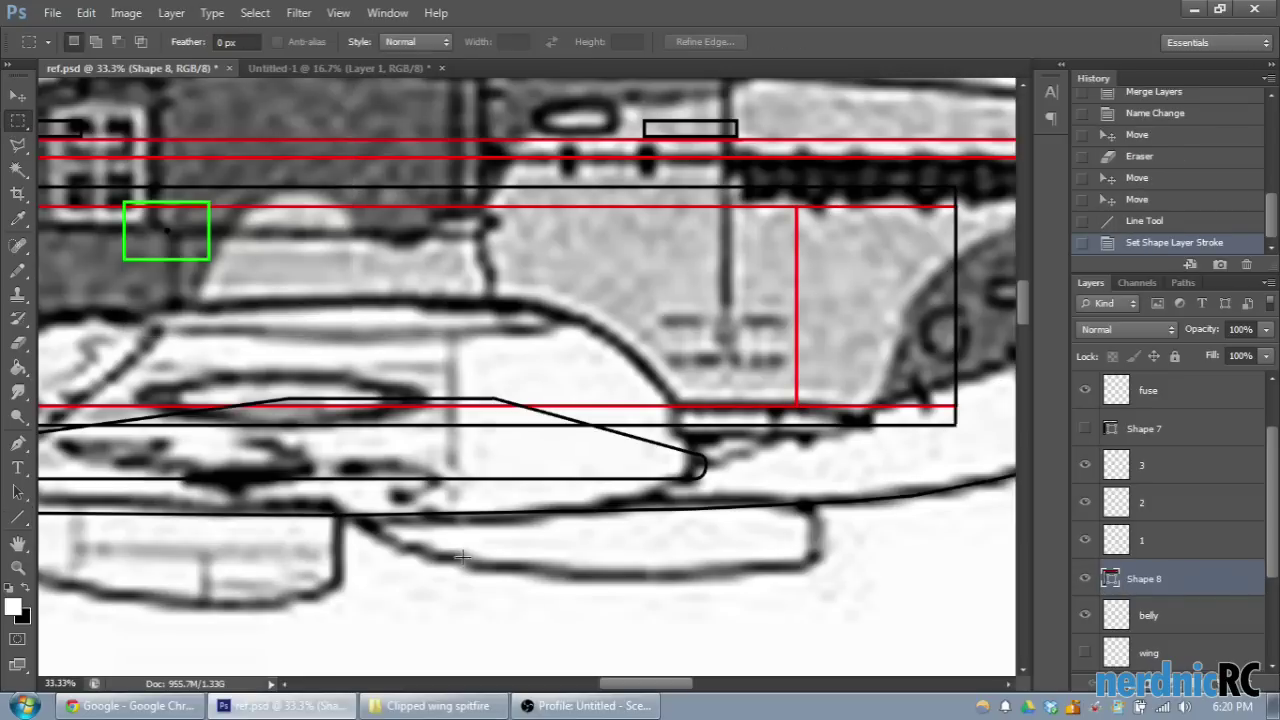
pyautogui.keyDown('shift'); pyautogui.click(1143, 617); pyautogui.keyUp('shift')
pyautogui.rightClick(1145, 616)
pyautogui.click(1070, 466)
pyautogui.doubleClick(1160, 580)
pyautogui.write('belly')
pyautogui.press('Return')
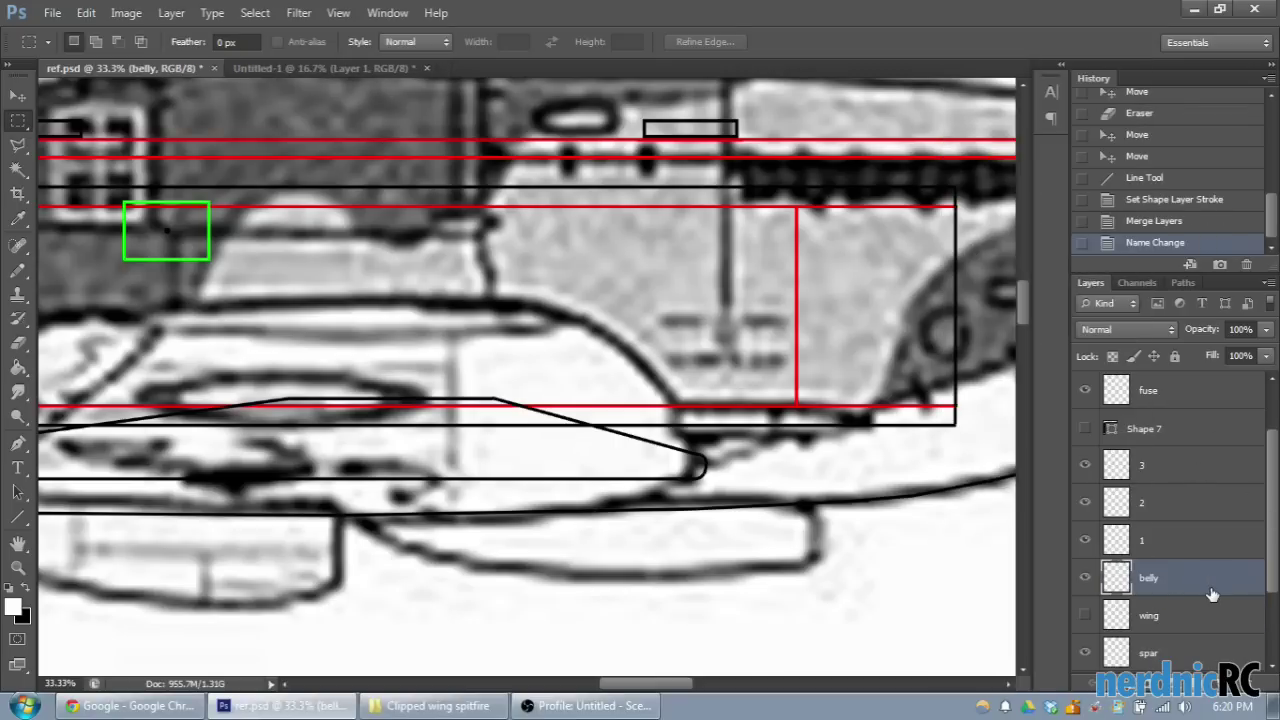
# Step: Move the belly piece back down into the clear space below the fuselage side view
pyautogui.hotkey('ctrl', '-')
pyautogui.hotkey('ctrl', '-')
pyautogui.hotkey('ctrl', '-')
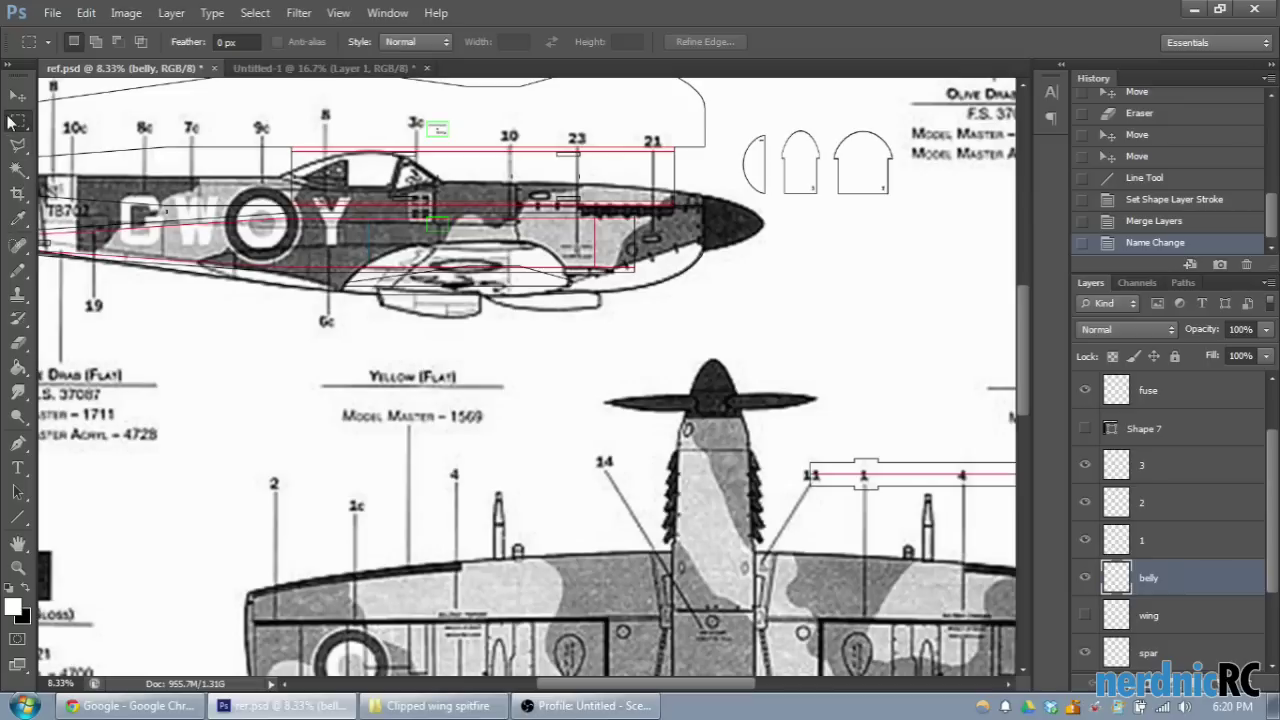
pyautogui.press('v')
pyautogui.moveTo(516, 250); pyautogui.dragTo(507, 334)
pyautogui.scroll(3, 600, 450)
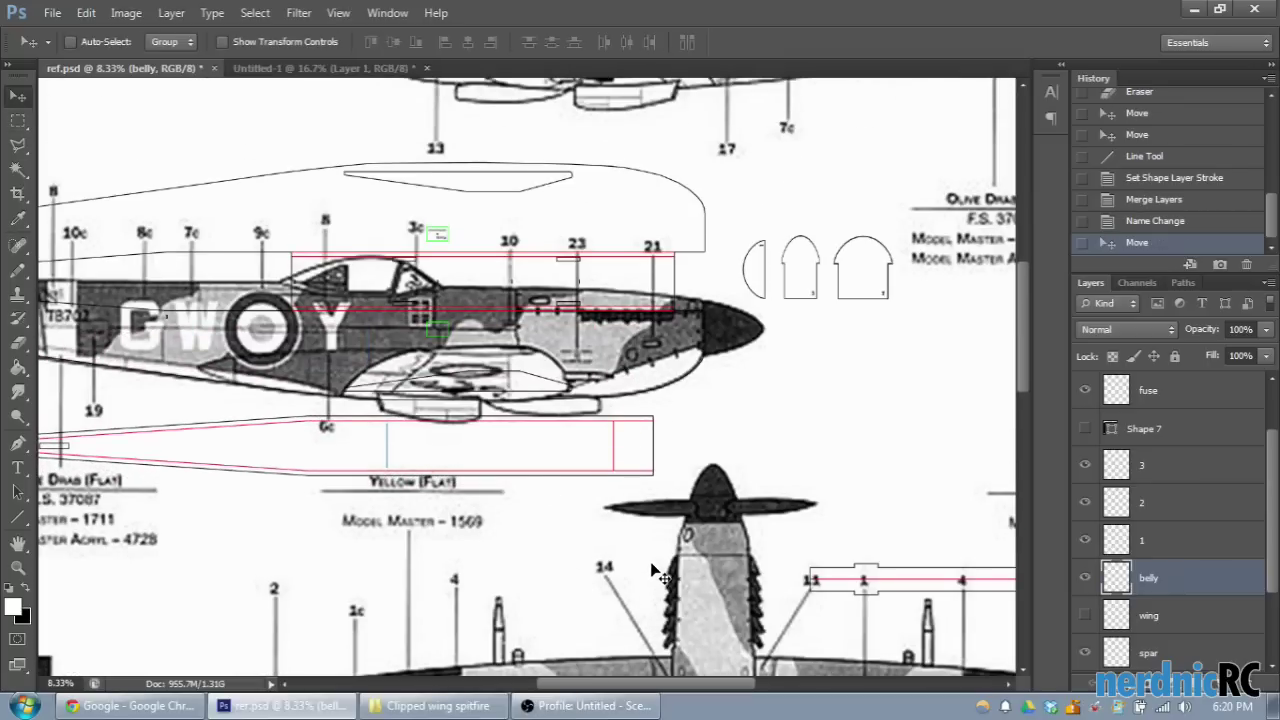
pyautogui.moveTo(683, 688); pyautogui.dragTo(634, 690)
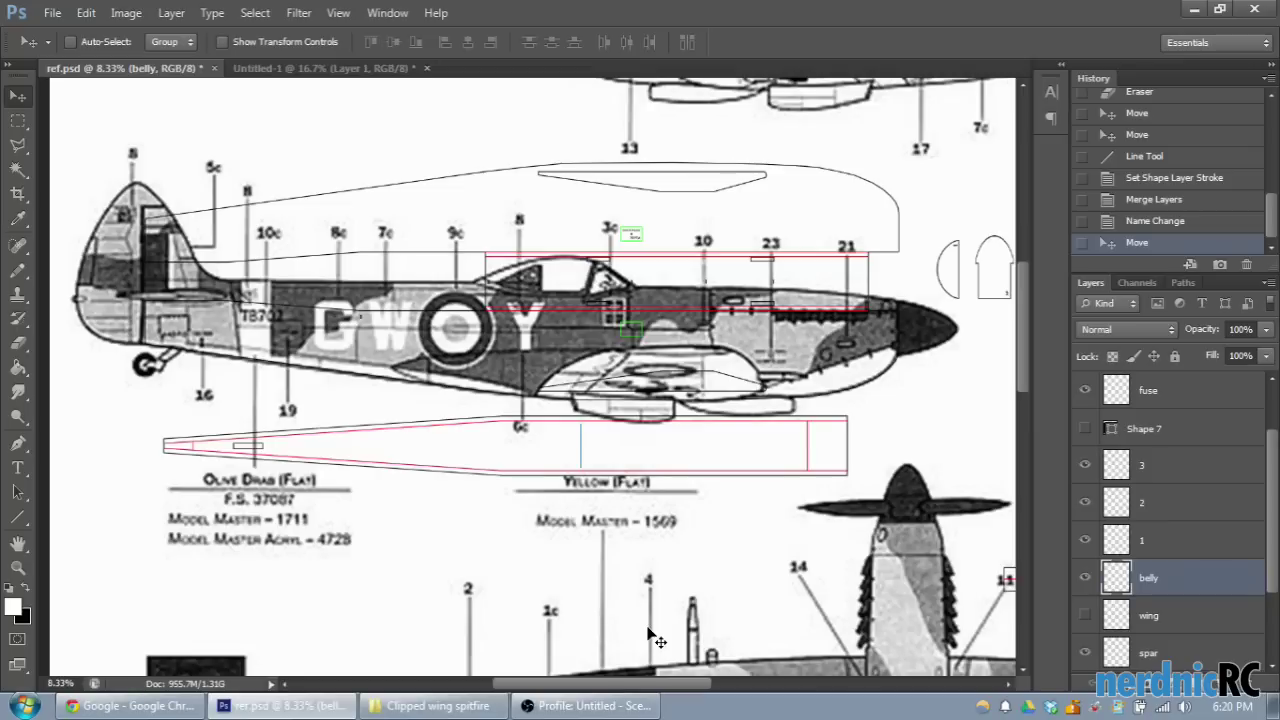
pyautogui.scroll(2, 668, 535)
pyautogui.scroll(-1, 674, 552)
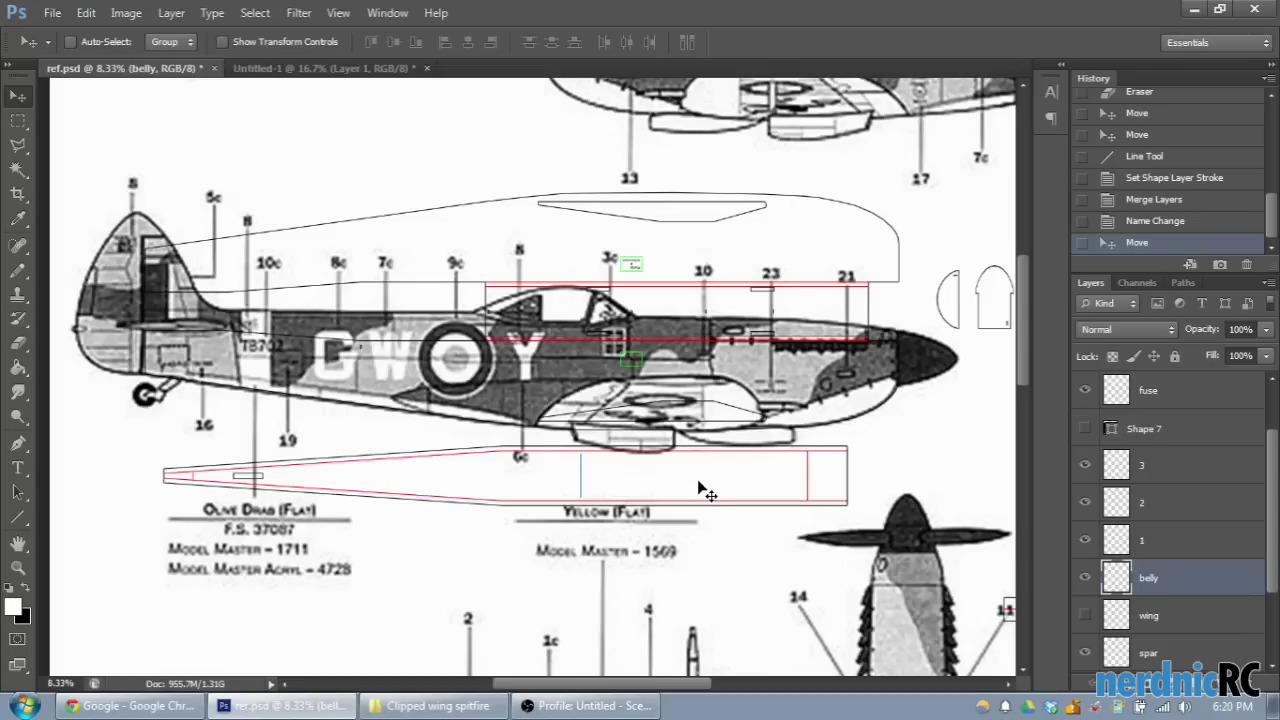
# Step: With the Line tool, draw a slanted line about 496 by 2576 px along the top view's right wing root, from fuselage side to trailing edge
pyautogui.scroll(-2, 686, 524)
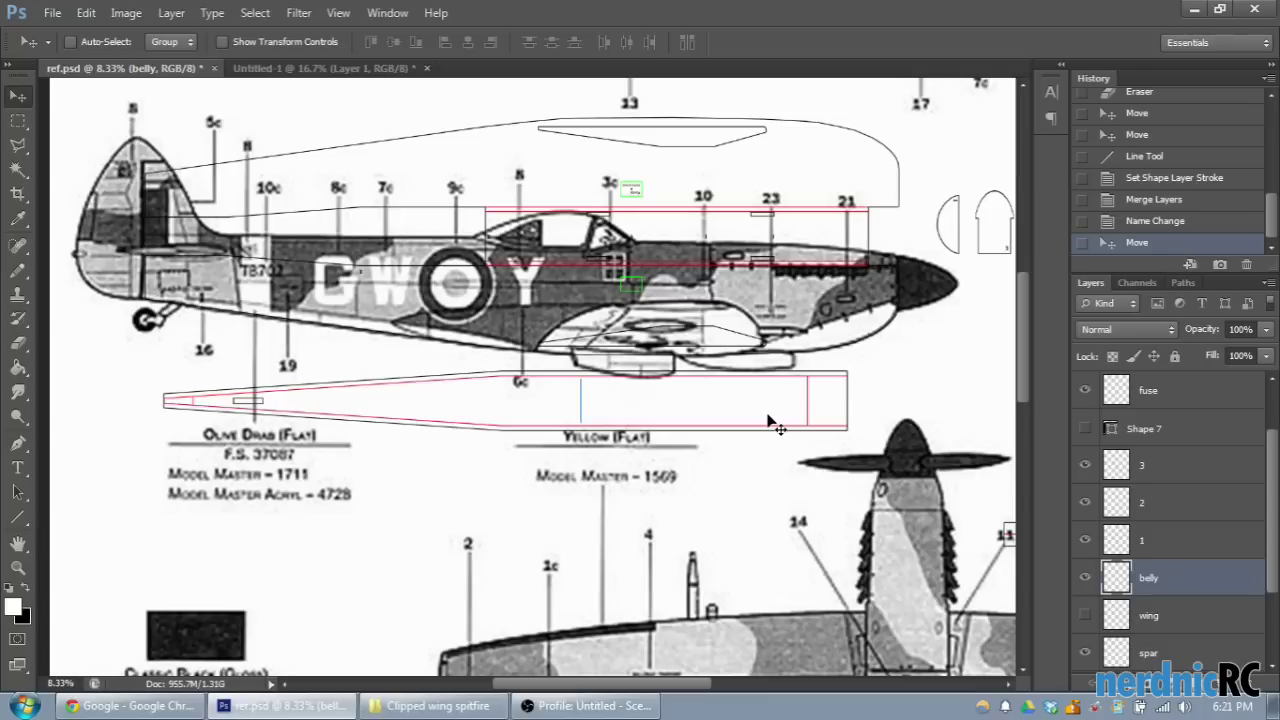
pyautogui.scroll(-5, 770, 422)
pyautogui.hscroll(8, 603, 686)
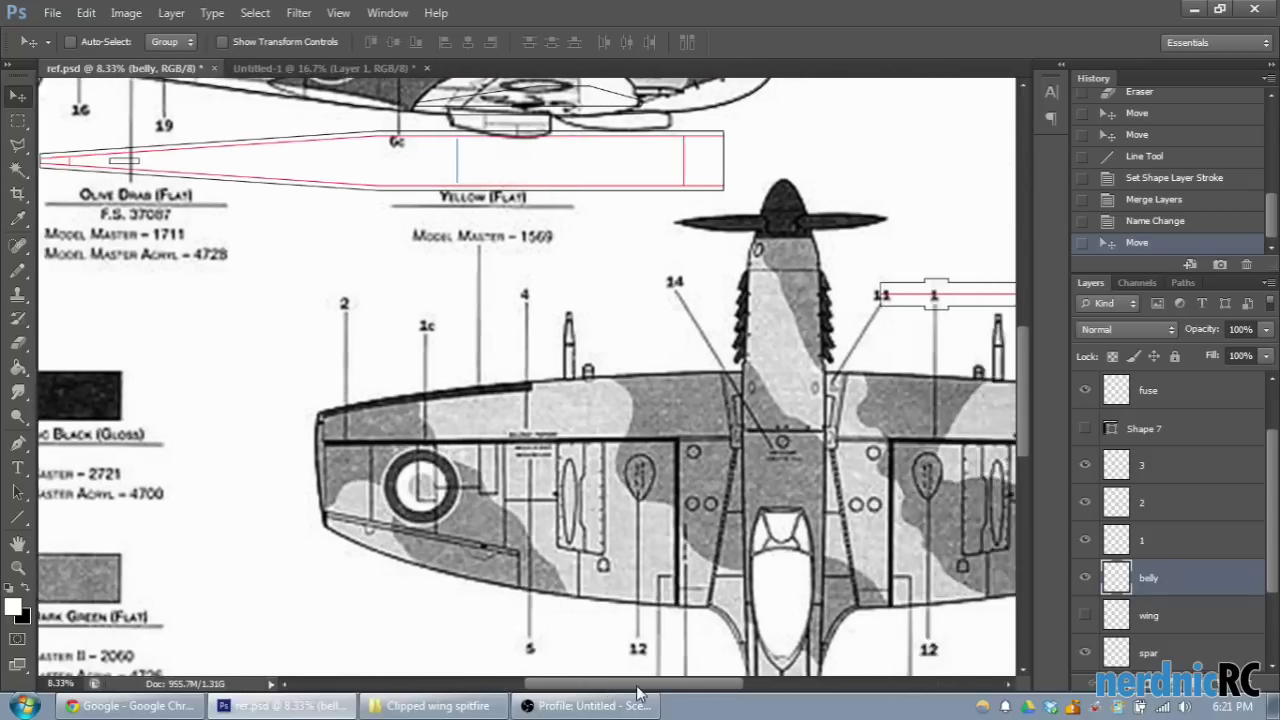
pyautogui.scroll(-3, 680, 640)
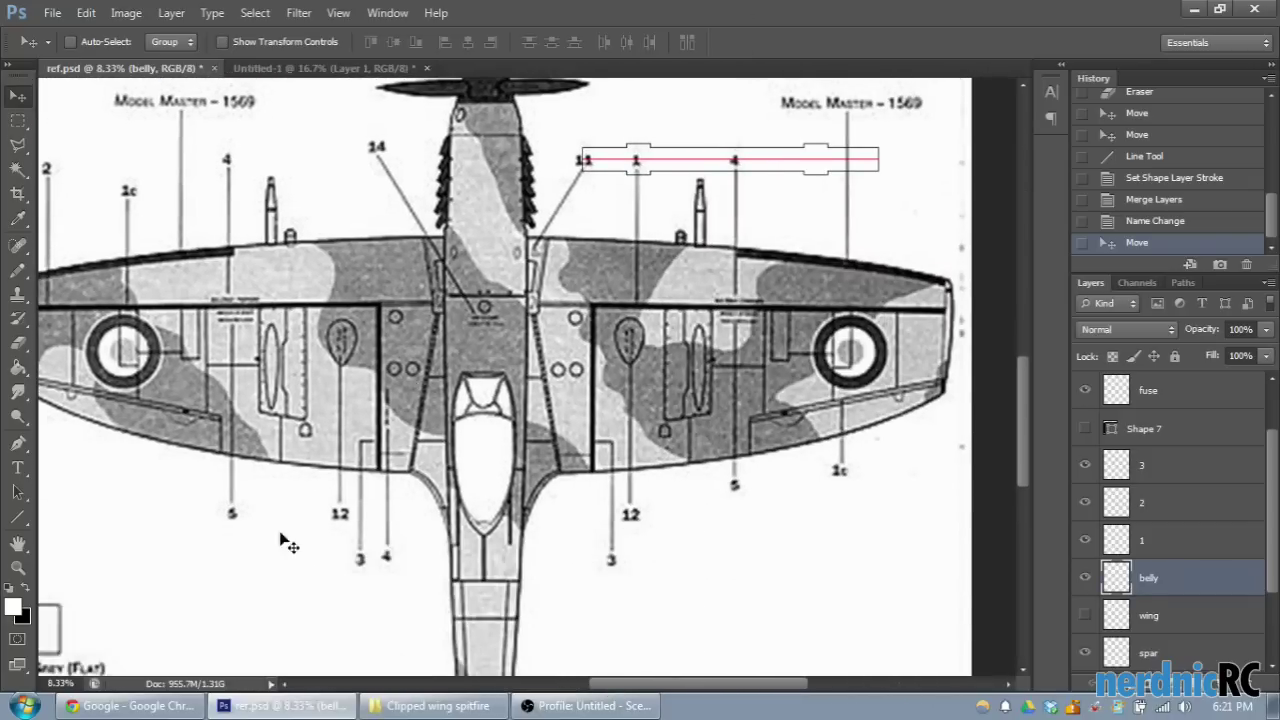
pyautogui.click(18, 517)
pyautogui.scroll(2, 587, 412)
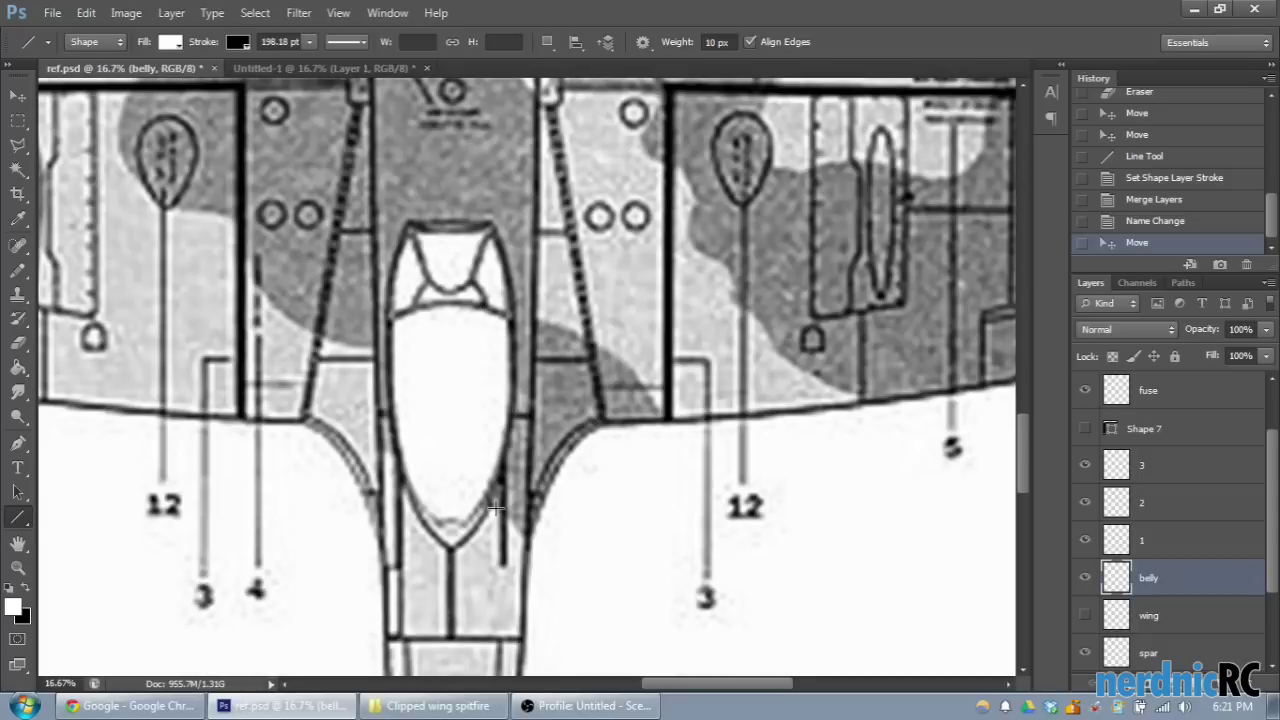
pyautogui.scroll(1, 590, 340)
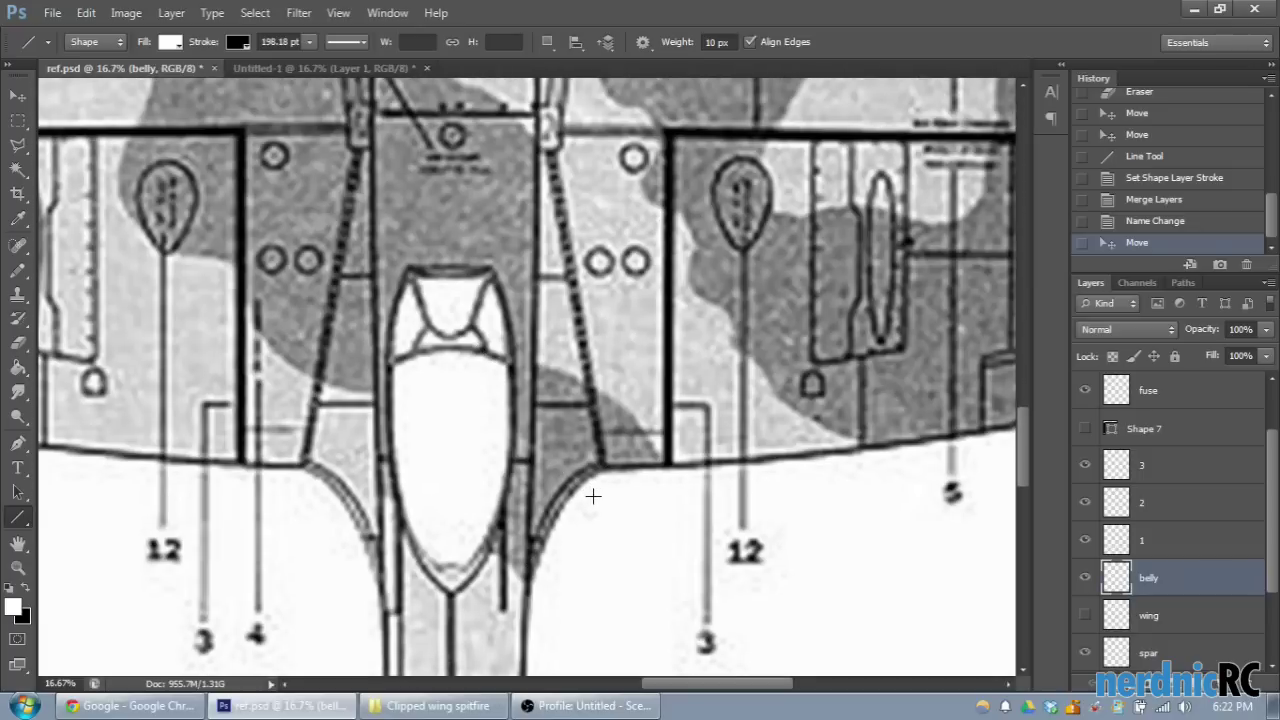
pyautogui.scroll(3, 580, 200)
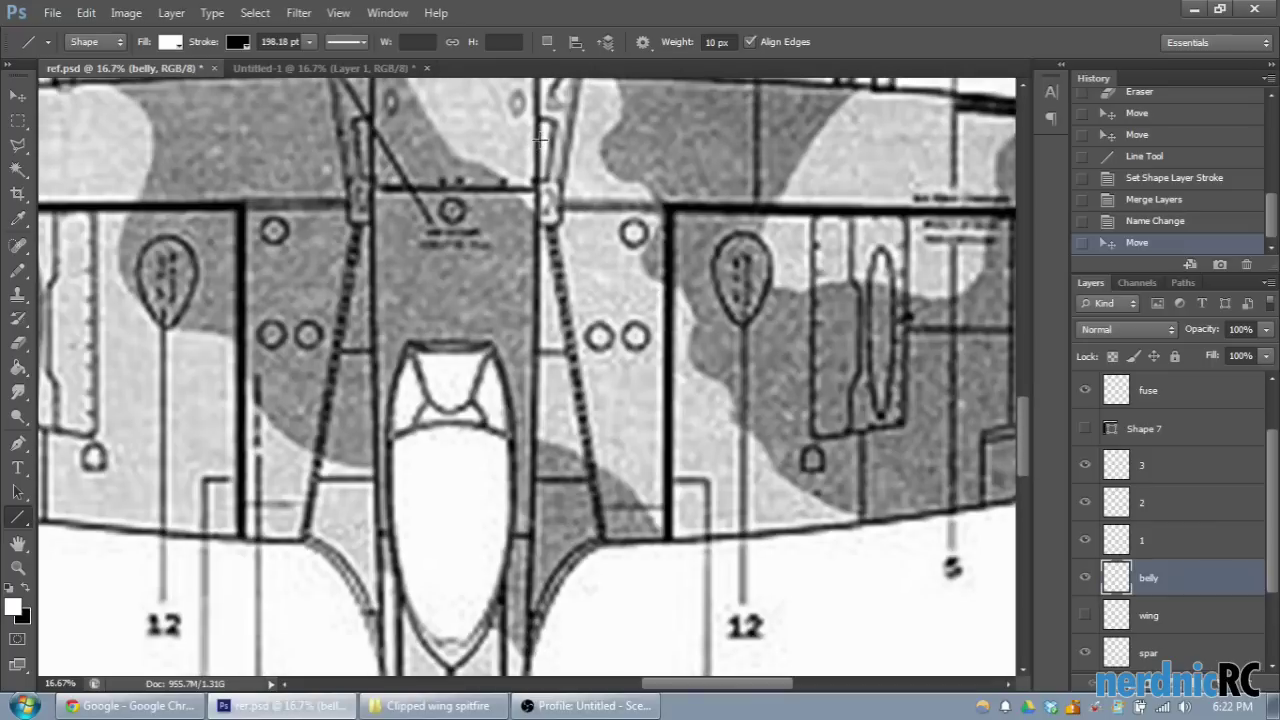
pyautogui.moveTo(540, 140); pyautogui.dragTo(614, 542)
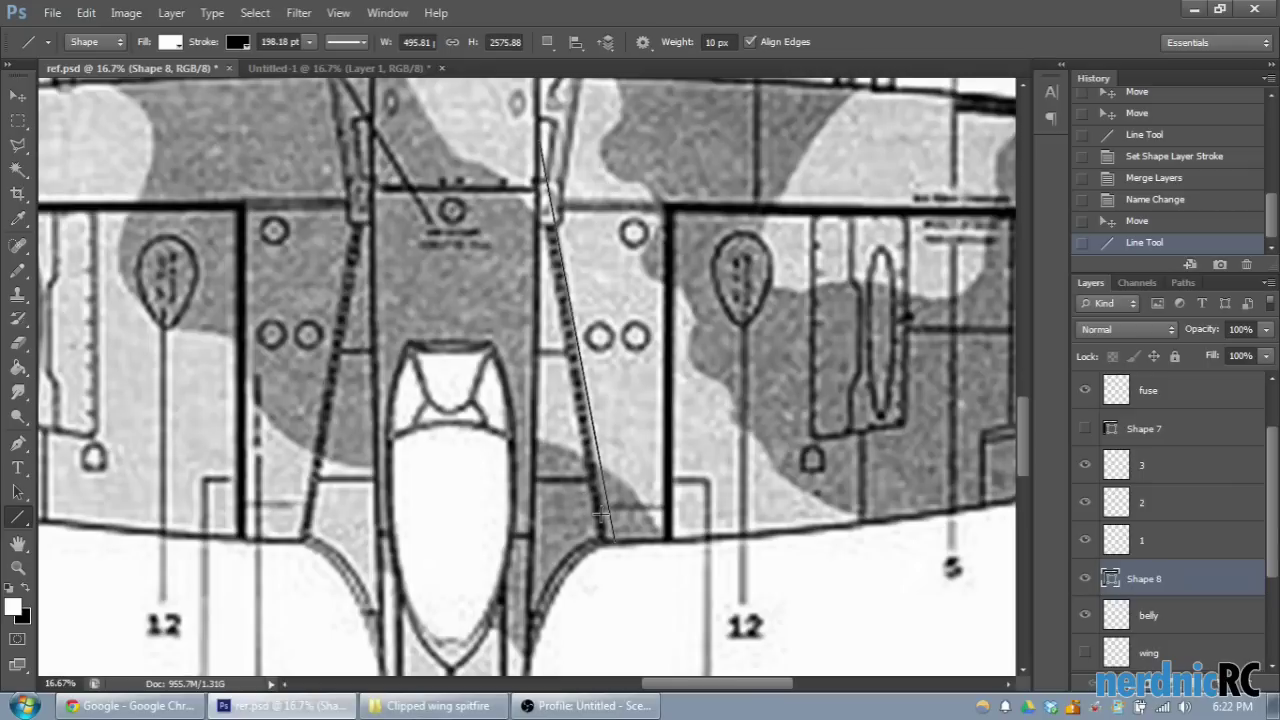
# Step: Trace the curved wing root fairing with connected straight lines, from the slanted line's trailing-edge end down to the fuselage side
pyautogui.scroll(-1, 593, 482)
pyautogui.scroll(-1, 593, 482)
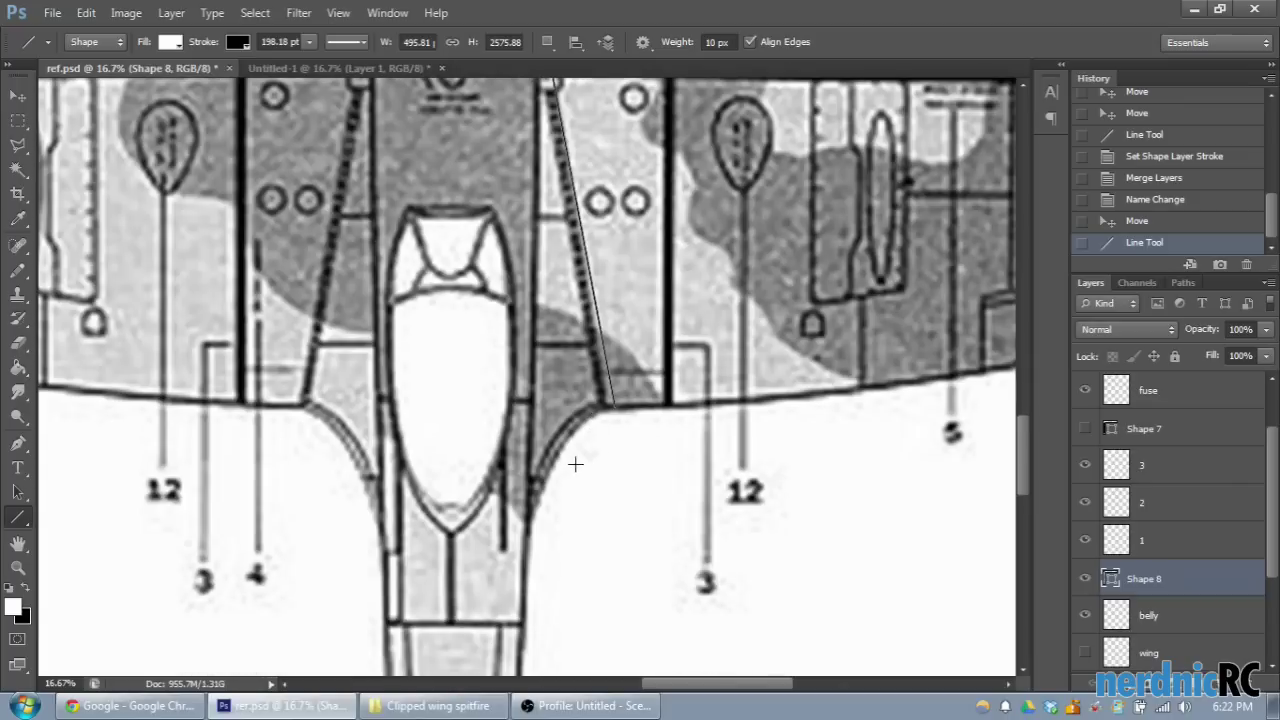
pyautogui.scroll(3, 609, 450)
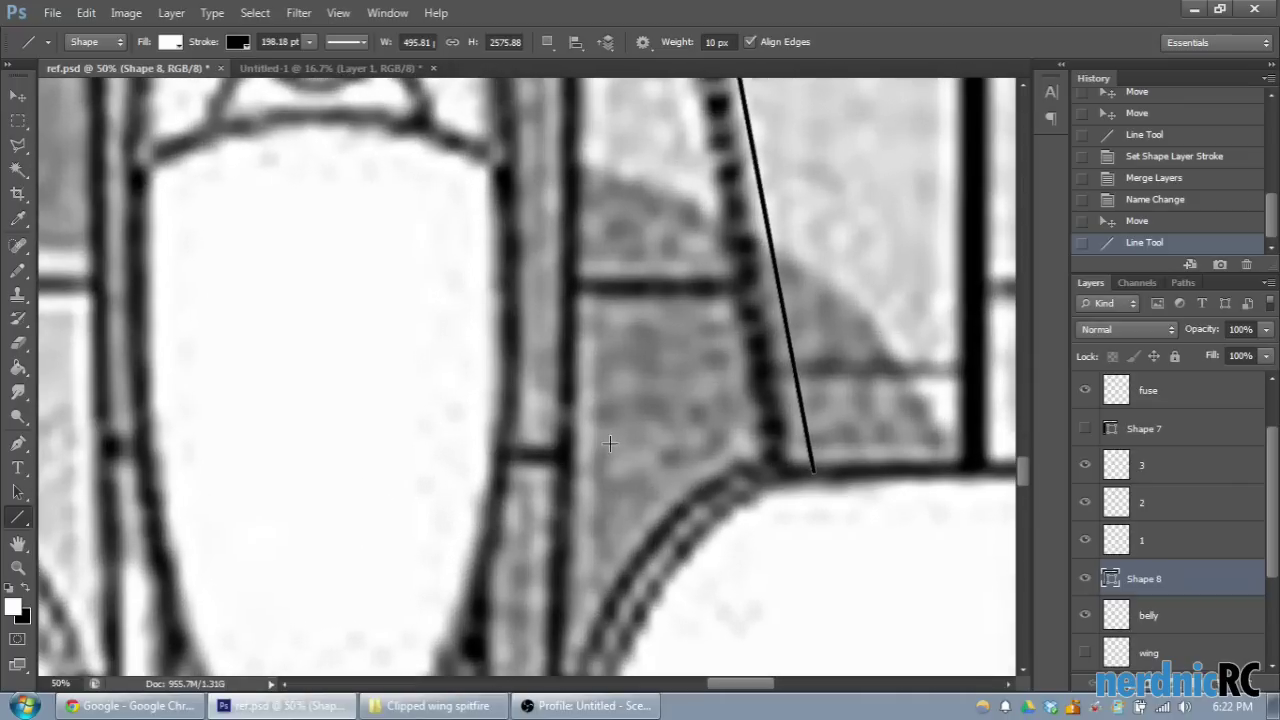
pyautogui.scroll(1, 648, 449)
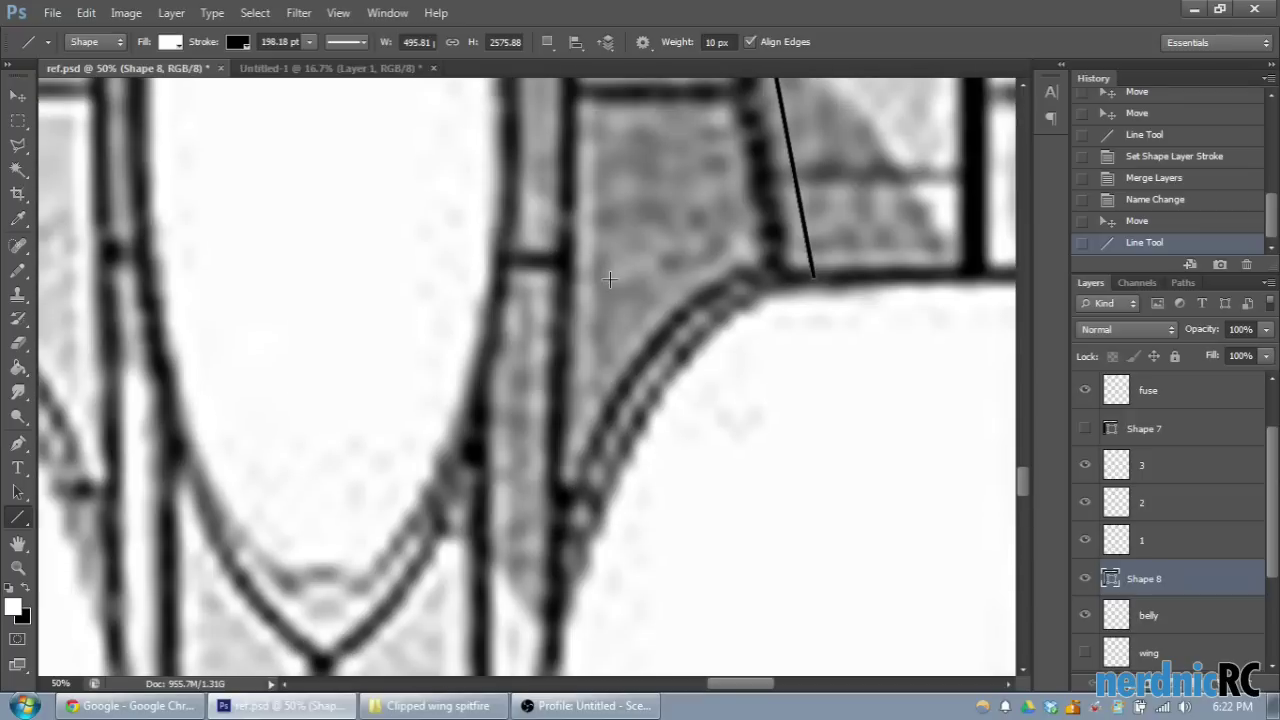
pyautogui.scroll(-1, 732, 272)
pyautogui.scroll(1, 732, 272)
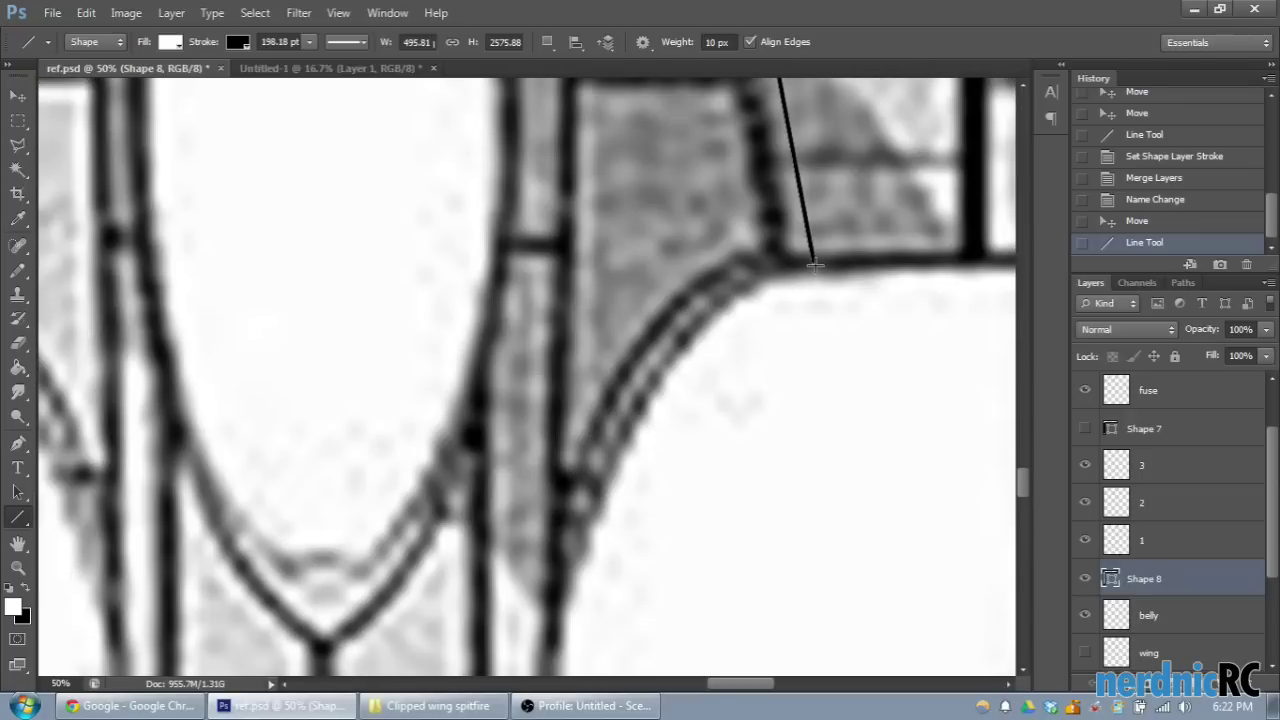
pyautogui.moveTo(813, 261); pyautogui.dragTo(732, 304)
pyautogui.moveTo(732, 304); pyautogui.dragTo(636, 428)
pyautogui.moveTo(636, 428); pyautogui.dragTo(606, 502)
pyautogui.moveTo(606, 502); pyautogui.dragTo(569, 593)
pyautogui.moveTo(569, 593); pyautogui.dragTo(540, 668)
# Step: Draw a vertical line 3548 px long from the fairing outline's rear tip forward past the slanted line's front end
pyautogui.scroll(-2, 689, 634)
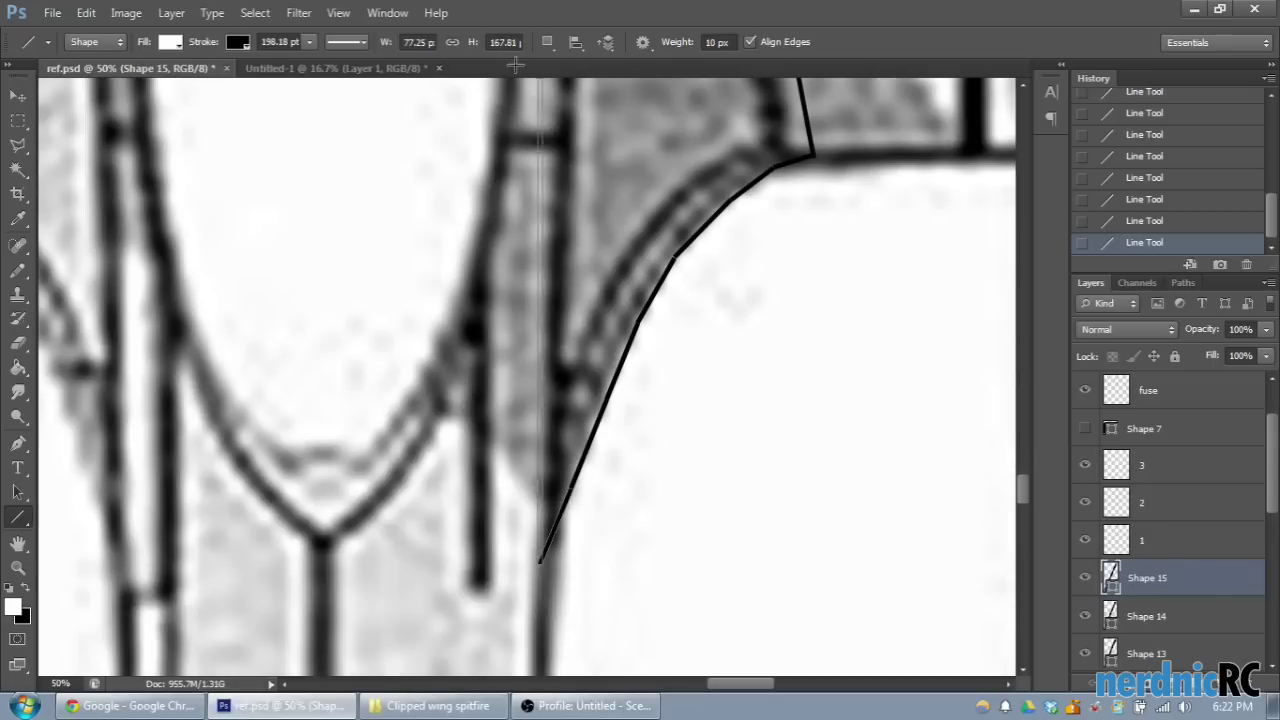
pyautogui.scroll(10, 540, 140)
pyautogui.moveTo(541, 40); pyautogui.dragTo(547, 189)
pyautogui.moveTo(545, 163)
pyautogui.mouseDown()
pyautogui.moveTo(532, 345)
pyautogui.moveTo(543, 281)
pyautogui.moveTo(560, 288)
pyautogui.moveTo(567, 157)
pyautogui.mouseUp()
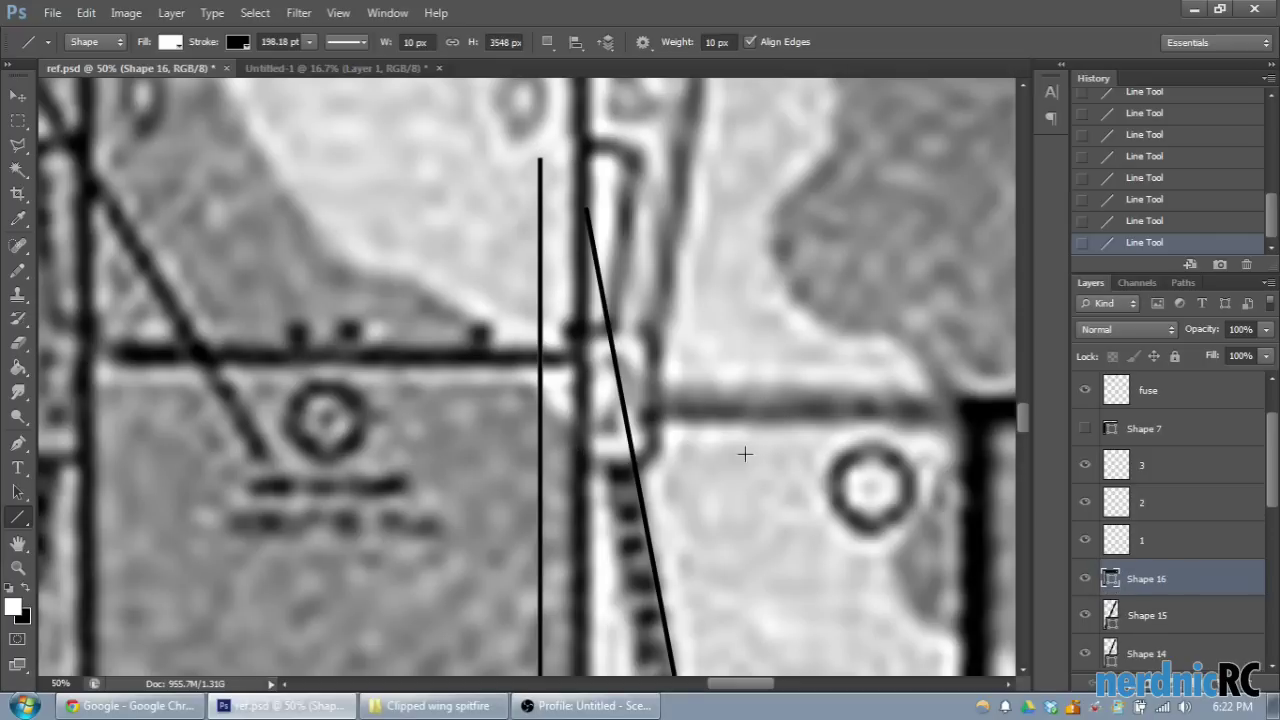
# Step: Delete the first slanted line's layer and redraw it about 588 by 2678 px, from the vertical line's front end to the fairing's outer corner
pyautogui.scroll(-3, 1160, 625)
pyautogui.scroll(-5, 1160, 625)
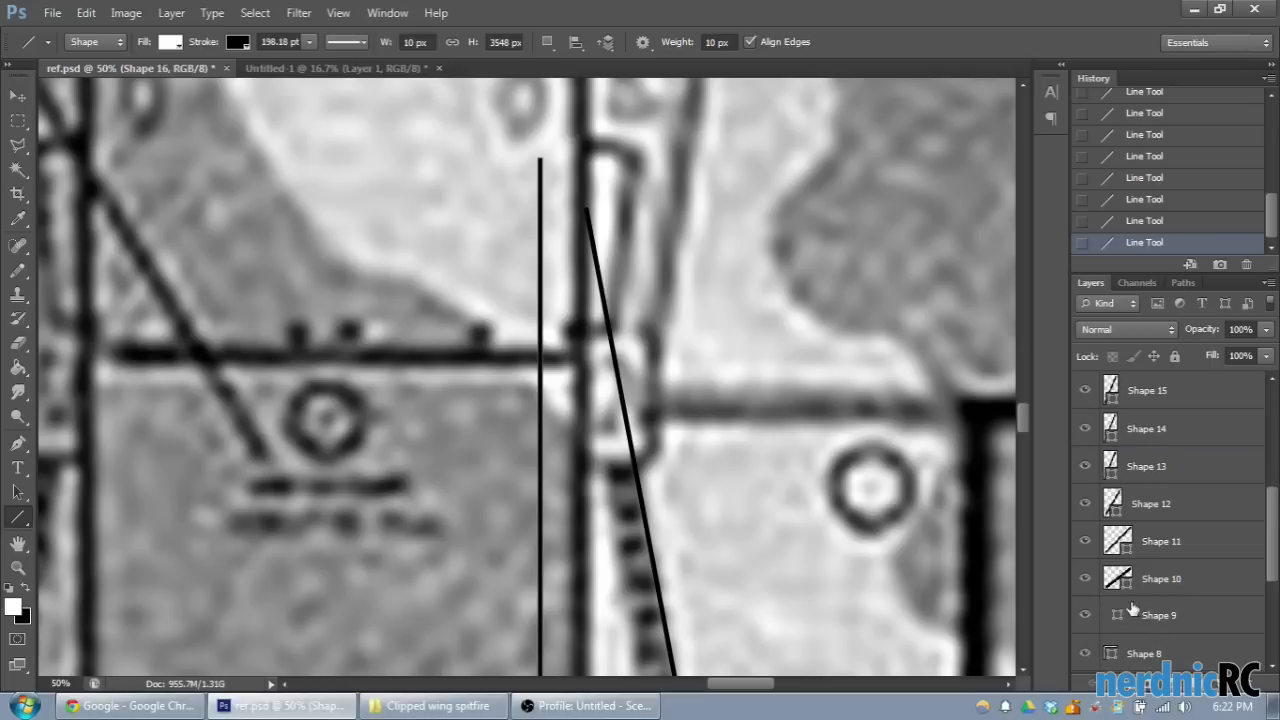
pyautogui.click(1085, 541)
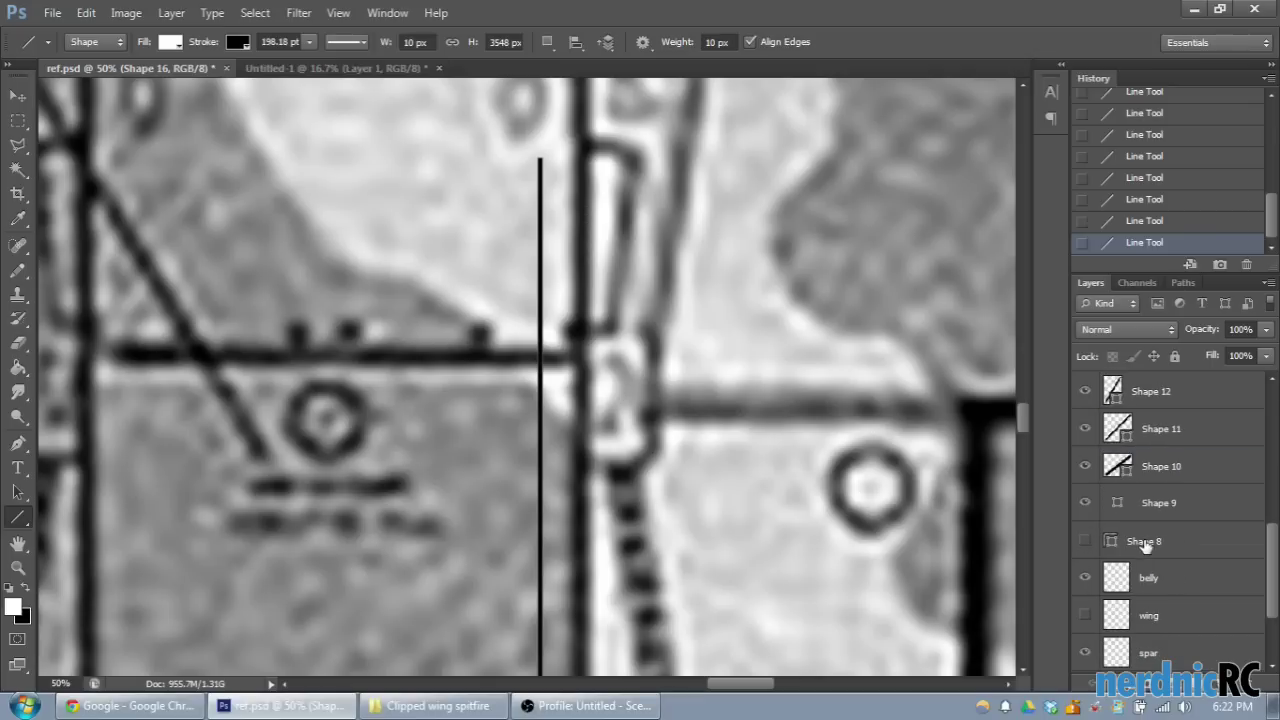
pyautogui.click(1140, 541)
pyautogui.press('Delete')
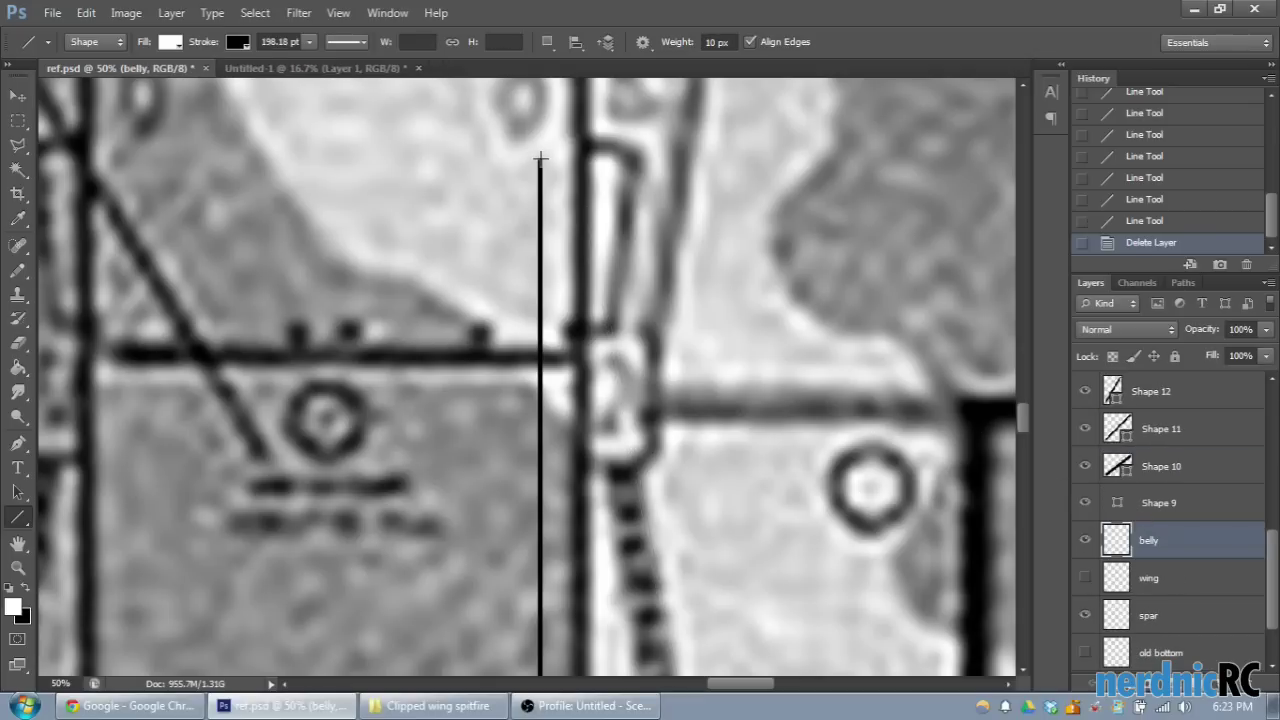
pyautogui.moveTo(540, 158); pyautogui.dragTo(811, 498)
# Step: Rasterize all the line layers of the wing root fairing outline, Shape 9 to Shape 17, and merge them into one layer
pyautogui.hotkey('ctrl', '-')
pyautogui.hotkey('ctrl', '-')
pyautogui.hotkey('ctrl', '-')
pyautogui.hotkey('ctrl', '-')
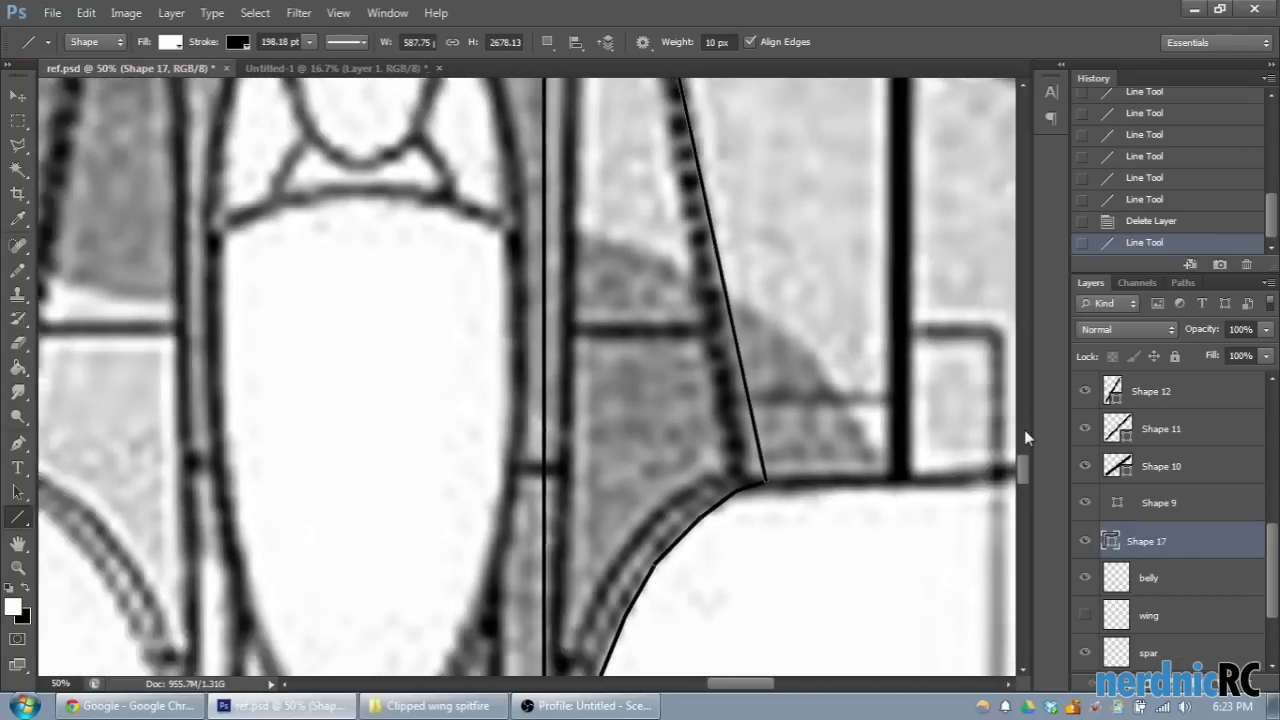
pyautogui.scroll(2, 1024, 429)
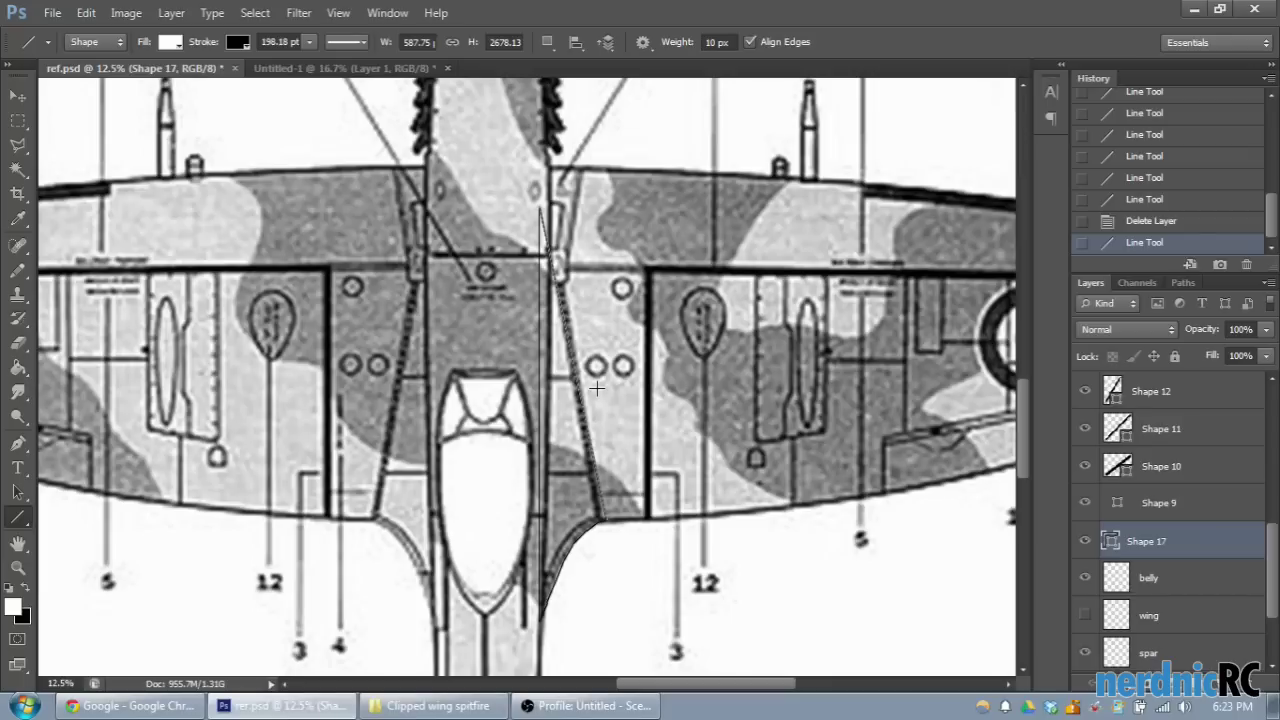
pyautogui.scroll(5, 1181, 528)
pyautogui.keyDown('shift'); pyautogui.click(1160, 541); pyautogui.keyUp('shift')
pyautogui.scroll(-3, 1158, 525)
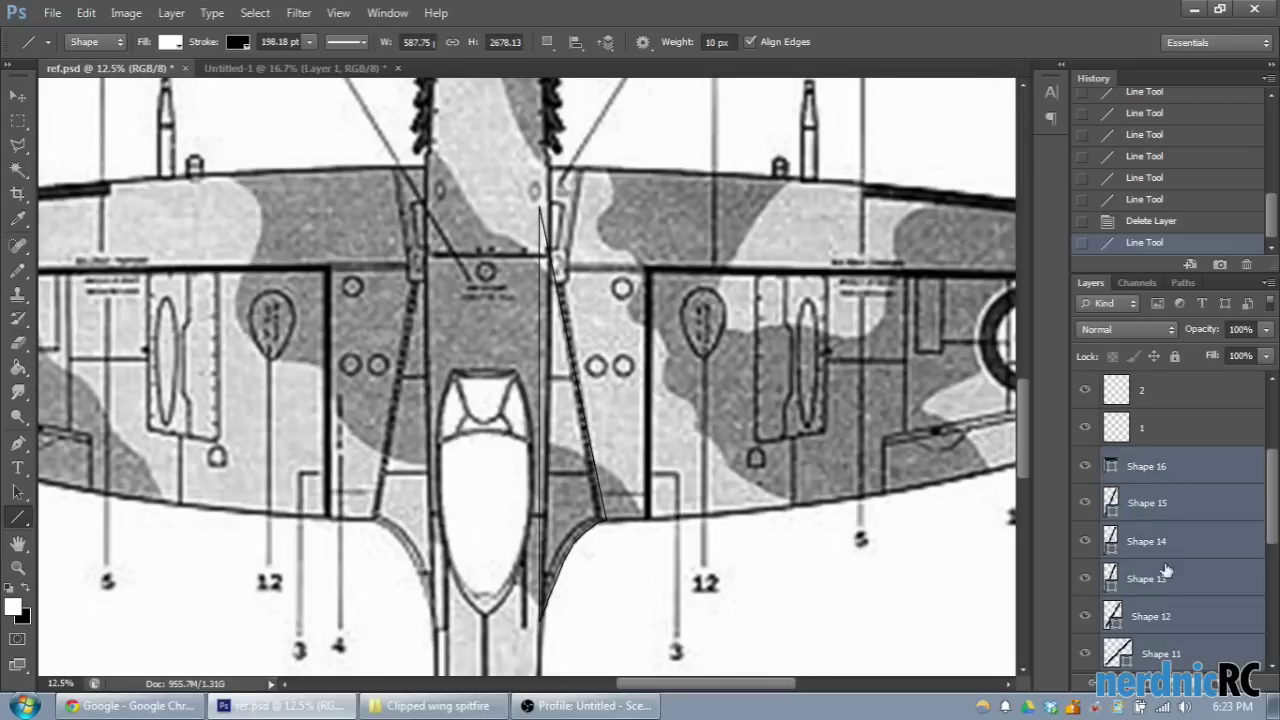
pyautogui.rightClick(1158, 508)
pyautogui.click(1025, 180)
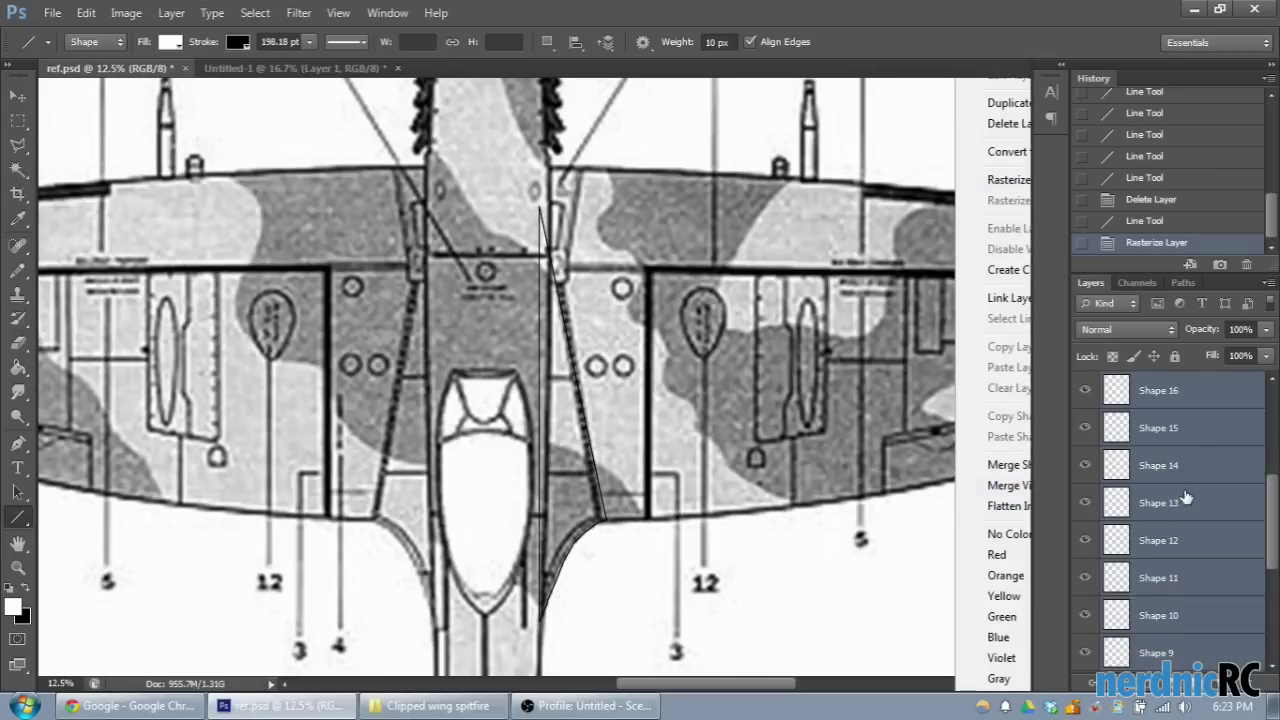
pyautogui.rightClick(1168, 468)
pyautogui.click(1053, 468)
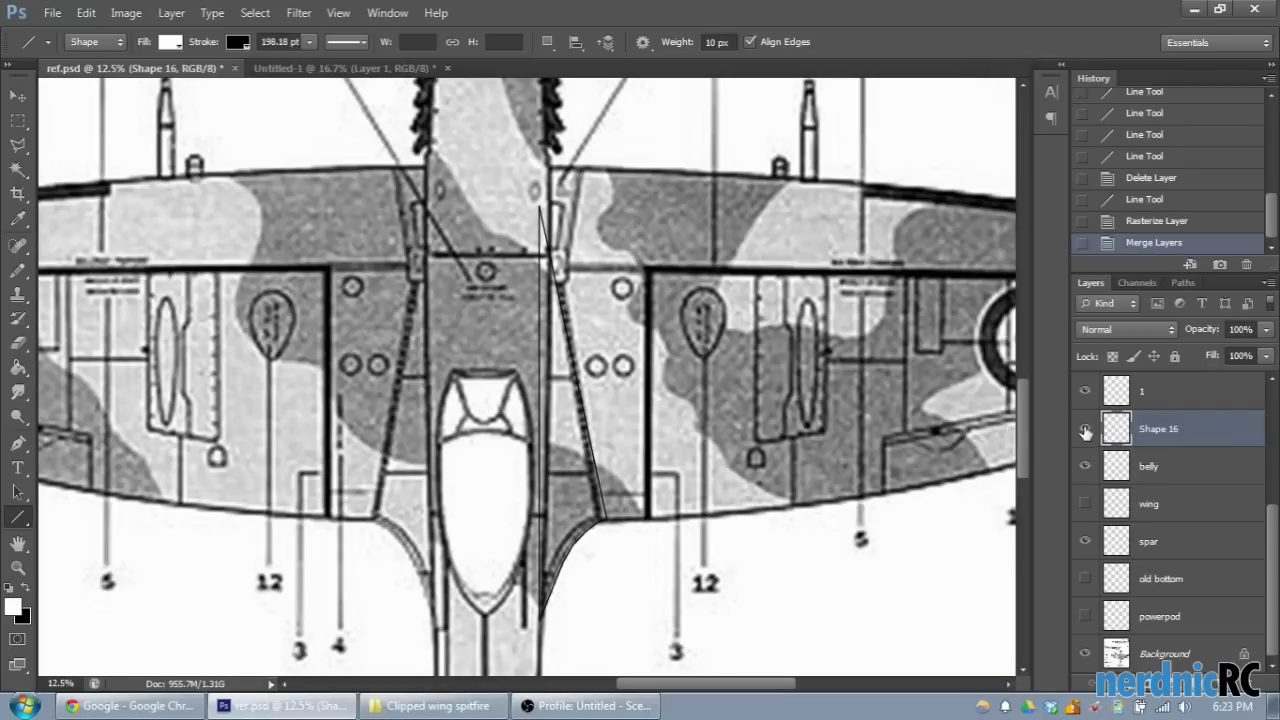
# Step: Name the merged fairing layer winglet and move its outline away from the fuselage onto the right wing
pyautogui.doubleClick(1160, 428)
pyautogui.write('wing')
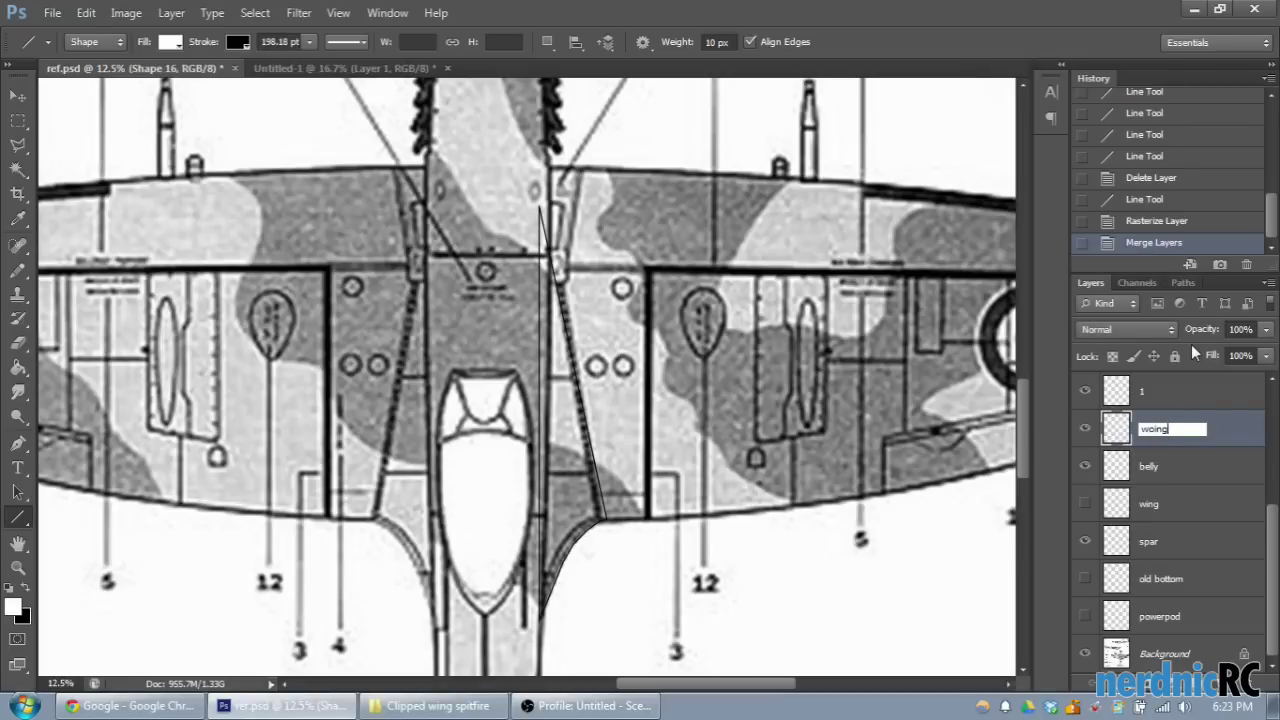
pyautogui.write('let')
pyautogui.press('Return')
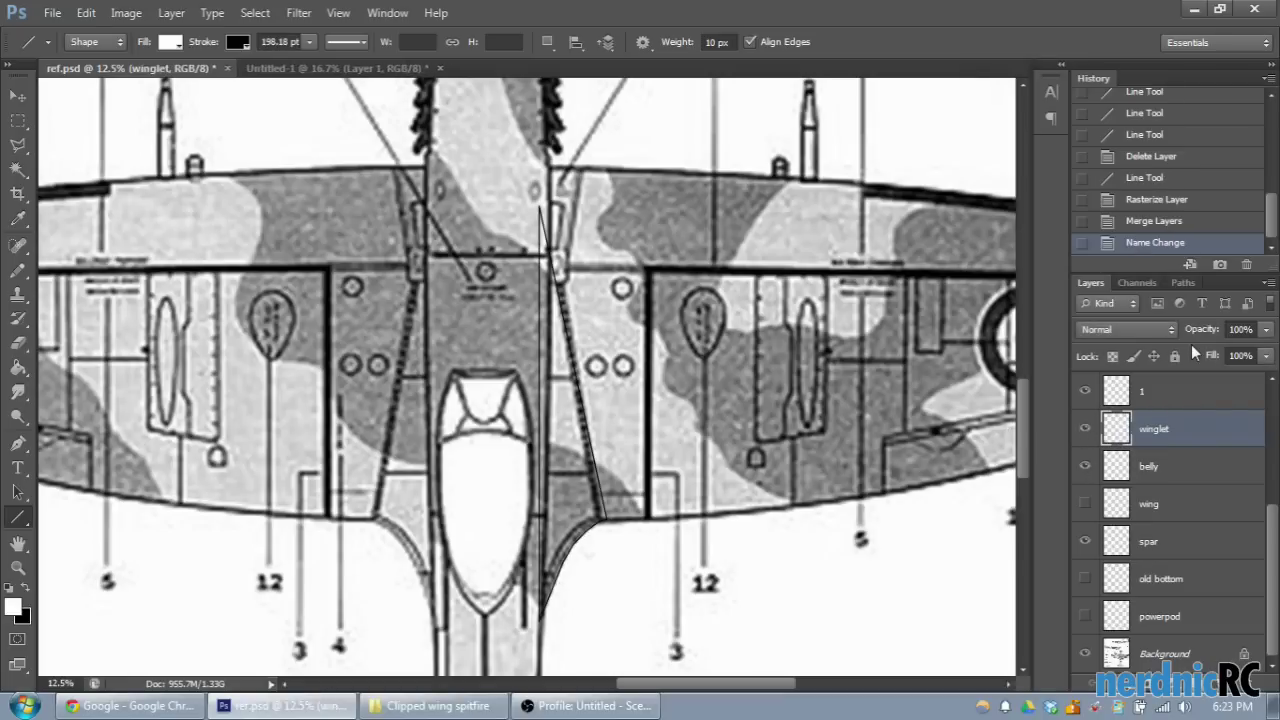
pyautogui.click(18, 95)
pyautogui.moveTo(456, 364)
pyautogui.mouseDown()
pyautogui.moveTo(575, 300)
pyautogui.moveTo(590, 380)
pyautogui.moveTo(549, 388)
pyautogui.moveTo(628, 462)
pyautogui.moveTo(633, 362)
pyautogui.mouseUp()
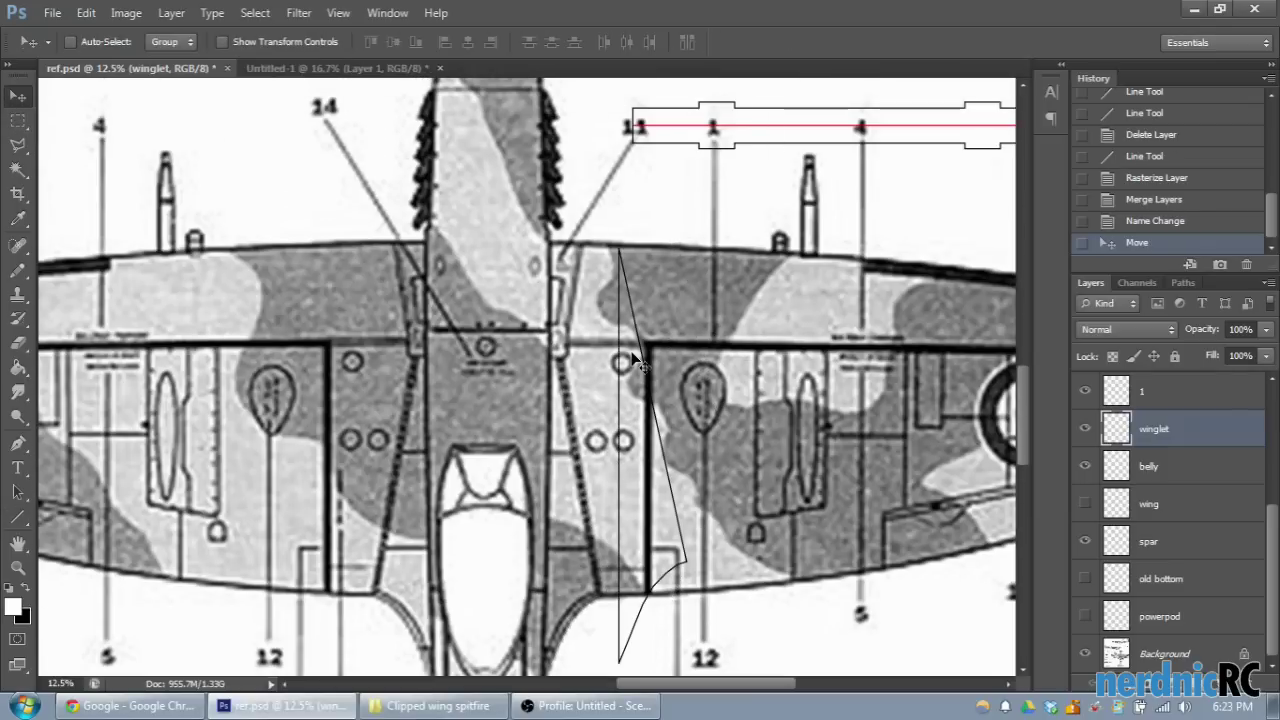
# Step: Draw a vertical line 204 px long downward from the upper edge of the lower fuselage outline, between the tail and the TB702 marking
pyautogui.hotkey('ctrl', '-')
pyautogui.scroll(3, 740, 396)
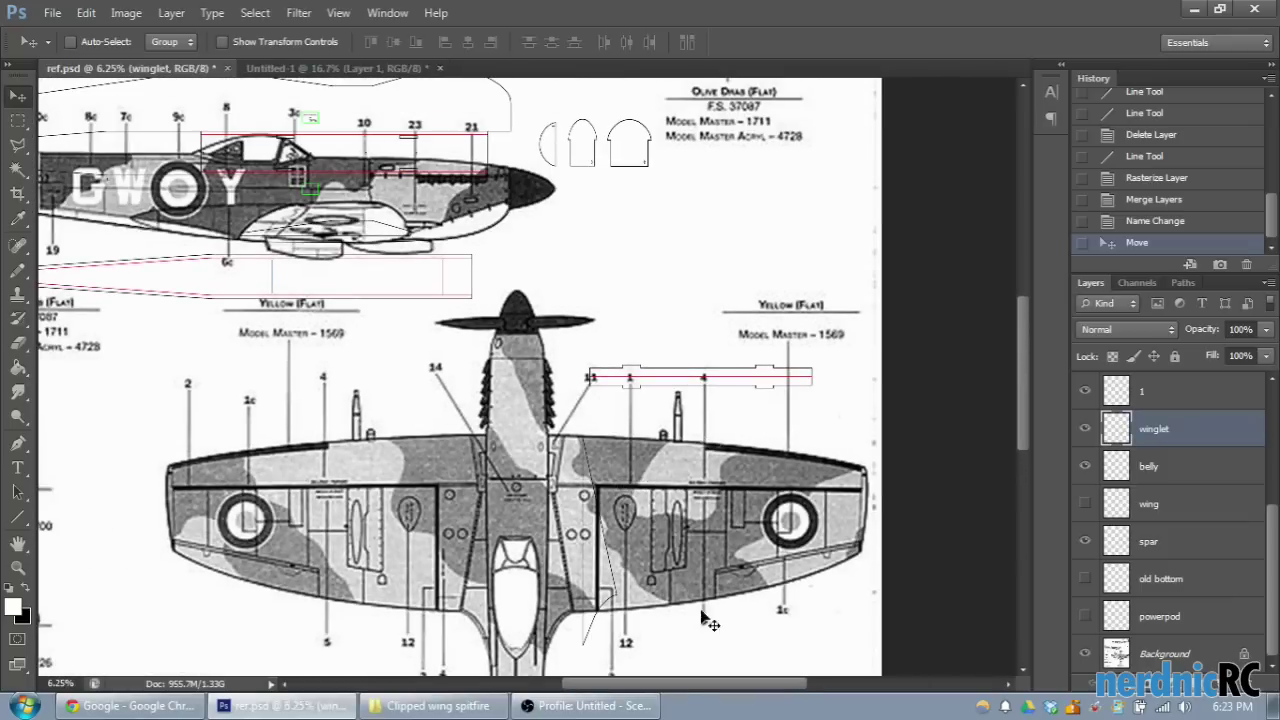
pyautogui.moveTo(679, 690); pyautogui.dragTo(549, 690)
pyautogui.scroll(3, 652, 443)
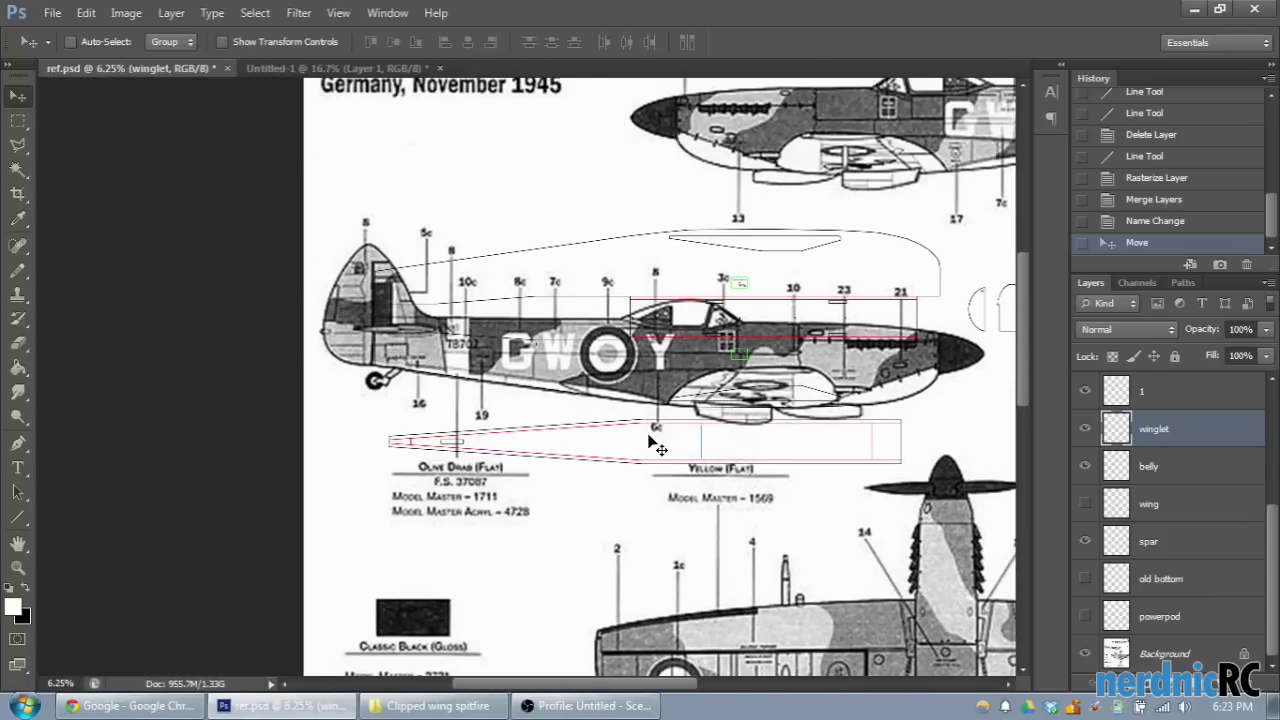
pyautogui.hotkey('ctrl', '+')
pyautogui.hotkey('ctrl', '+')
pyautogui.scroll(3, 651, 443)
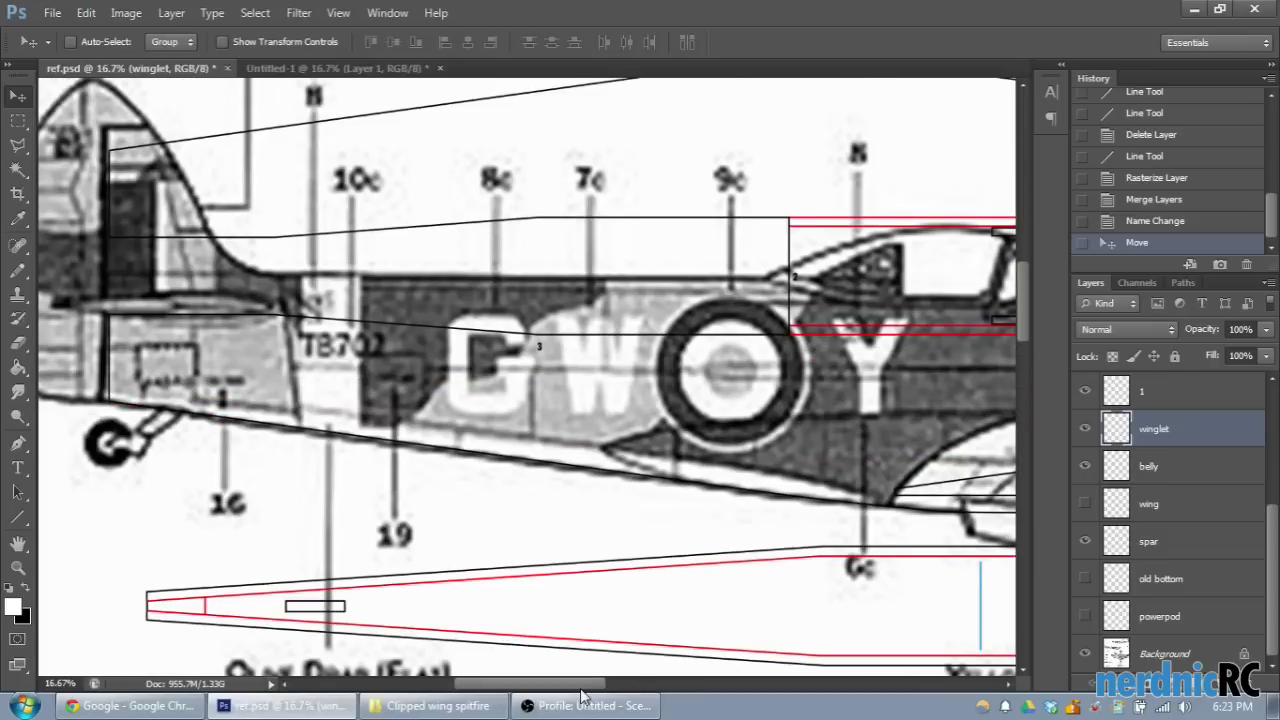
pyautogui.moveTo(585, 688); pyautogui.dragTo(558, 688)
pyautogui.scroll(3, 586, 571)
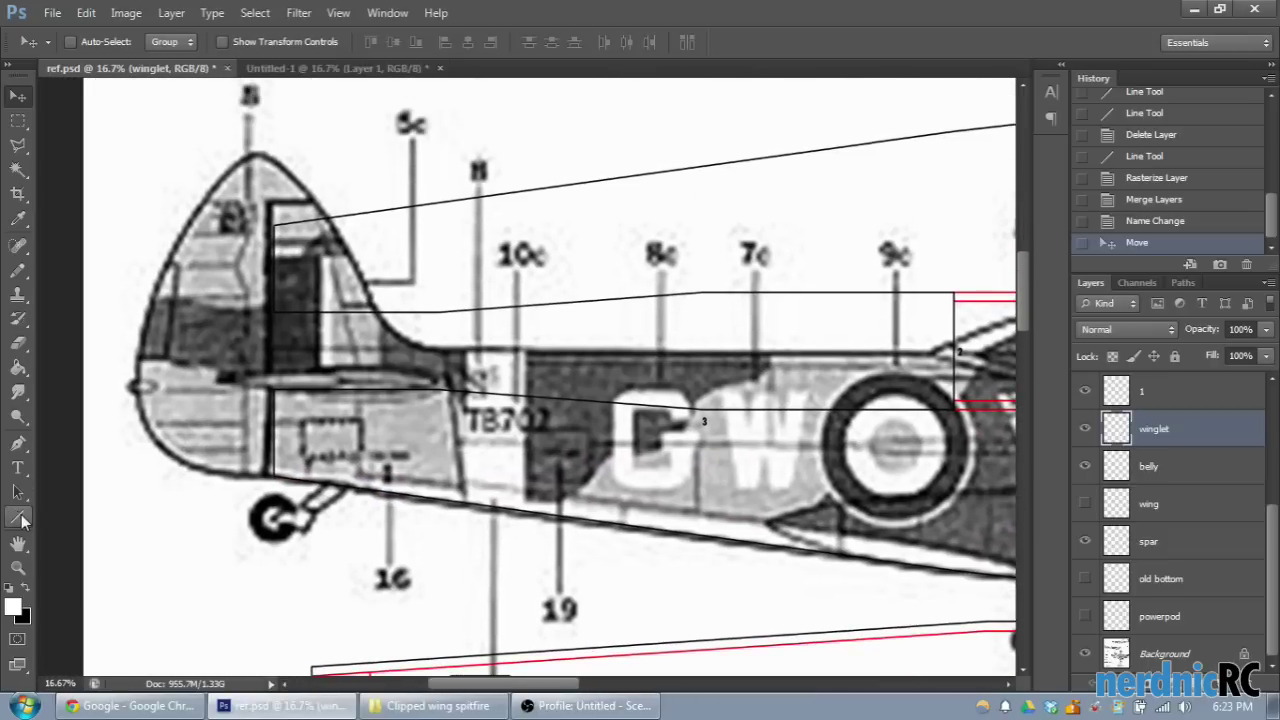
pyautogui.press('u')
pyautogui.hotkey('ctrl', '+')
pyautogui.scroll(-3, 362, 340)
pyautogui.hotkey('ctrl', '+')
pyautogui.moveTo(516, 686); pyautogui.dragTo(478, 686)
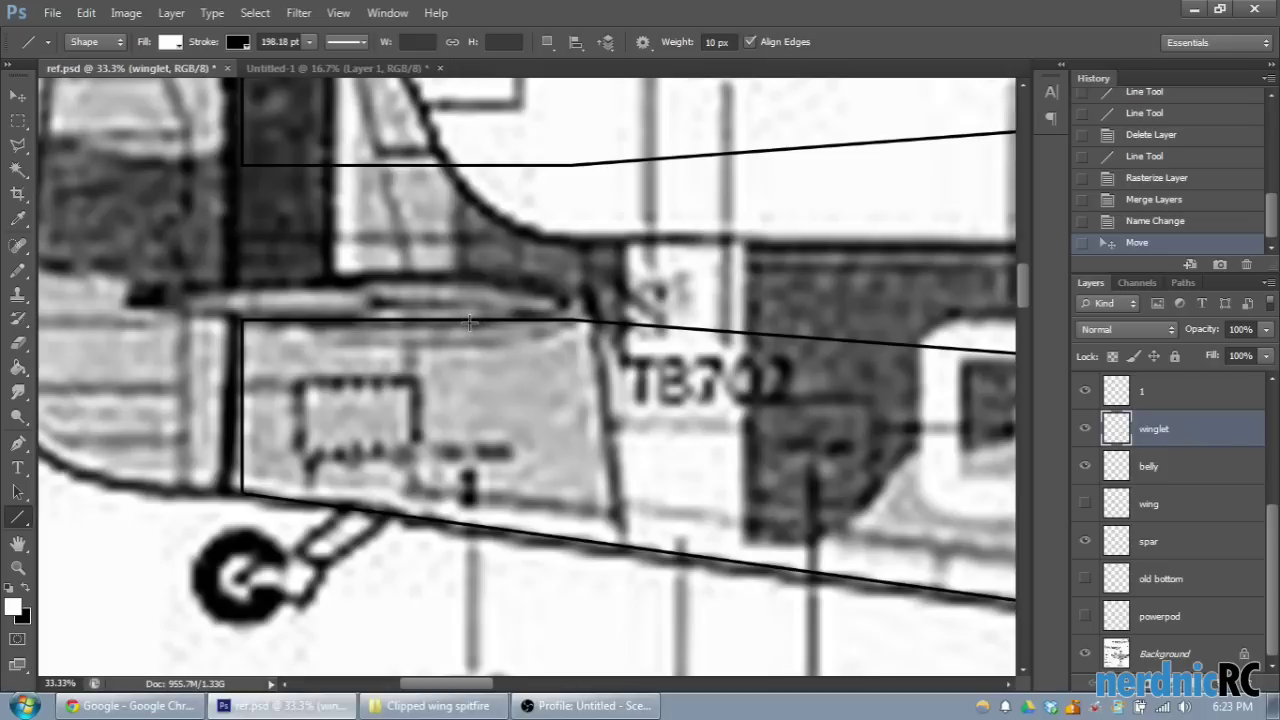
pyautogui.moveTo(470, 328); pyautogui.dragTo(473, 381)
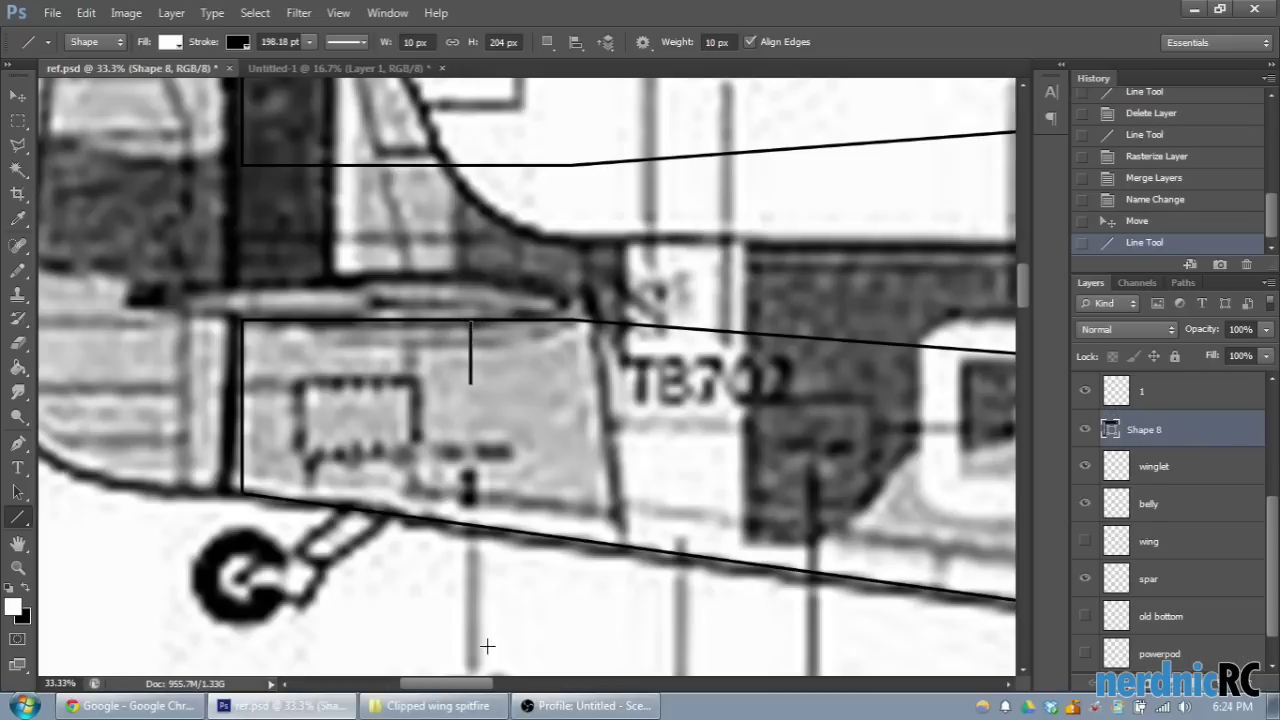
# Step: Draw a sloping line about 2047 by 181 px from the short line's lower end to below marking 3, then a 7076 px horizontal line to the nose
pyautogui.hscroll(5, 543, 541)
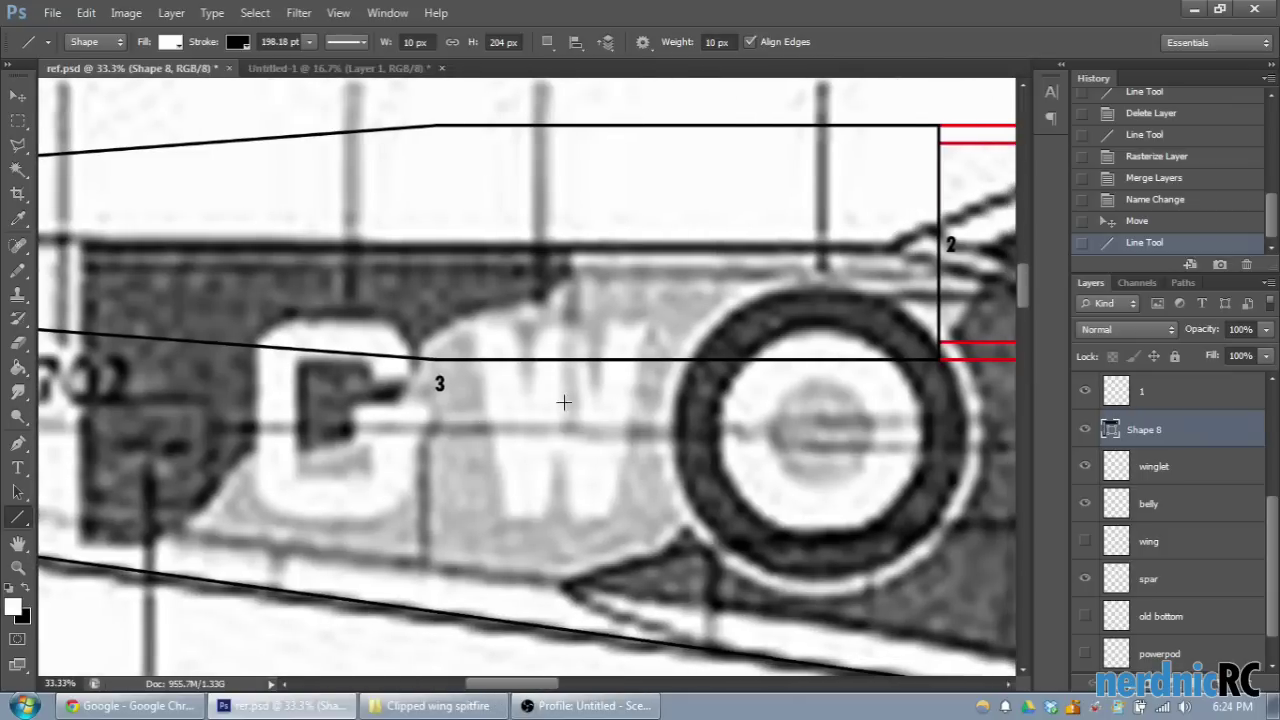
pyautogui.moveTo(532, 684); pyautogui.dragTo(494, 682)
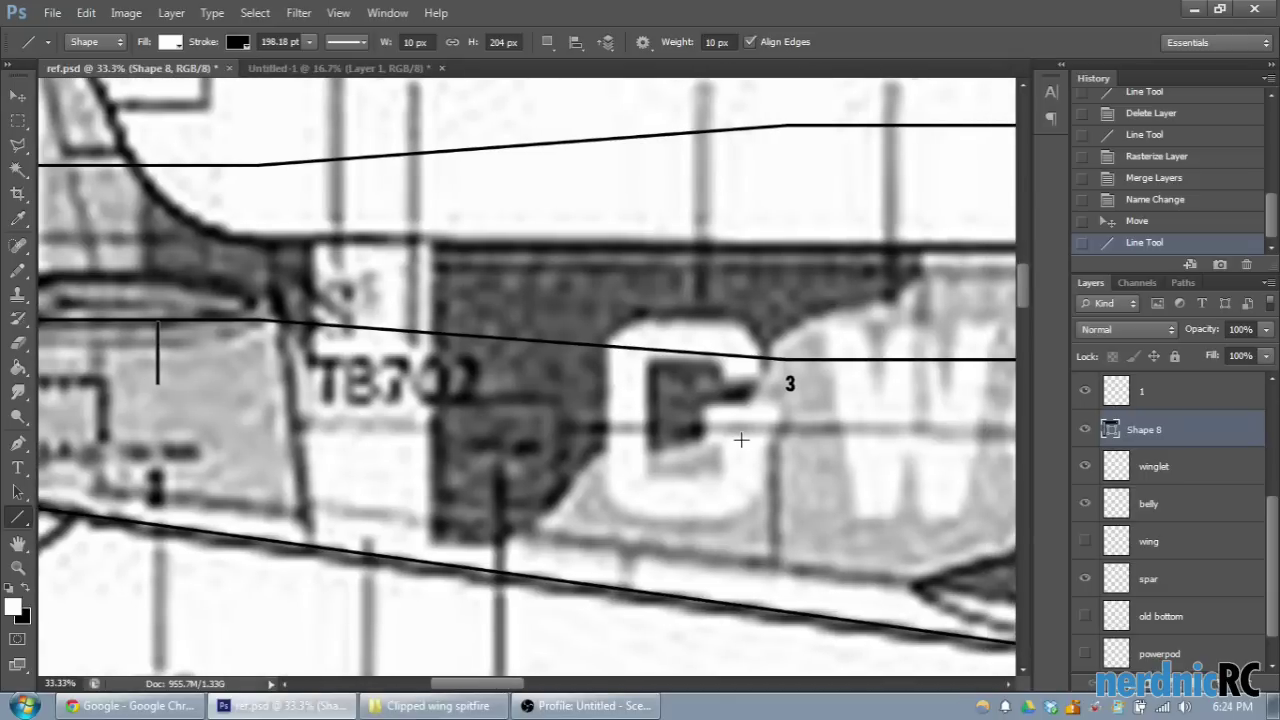
pyautogui.moveTo(157, 383); pyautogui.dragTo(797, 437)
pyautogui.hscroll(10, 900, 440)
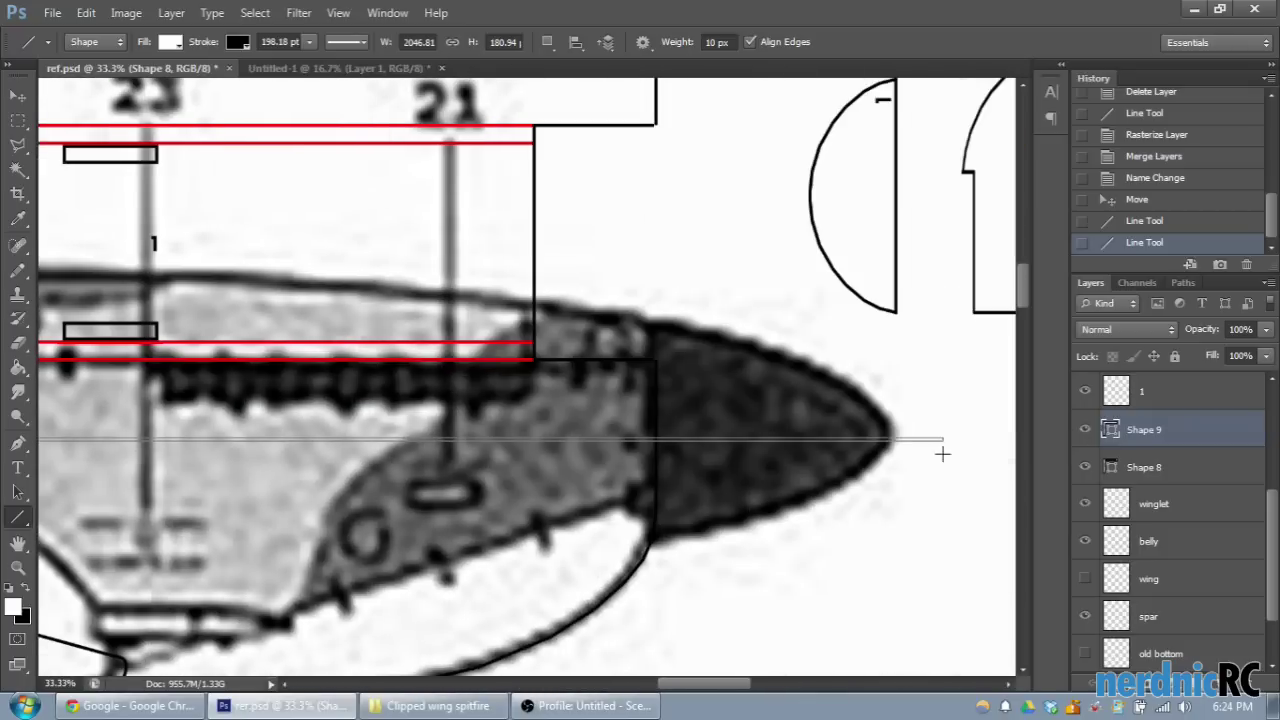
pyautogui.moveTo(328, 474); pyautogui.dragTo(720, 437)
# Step: Show the hstab layer over the fuselage template's tail section
pyautogui.moveTo(716, 684); pyautogui.dragTo(472, 684)
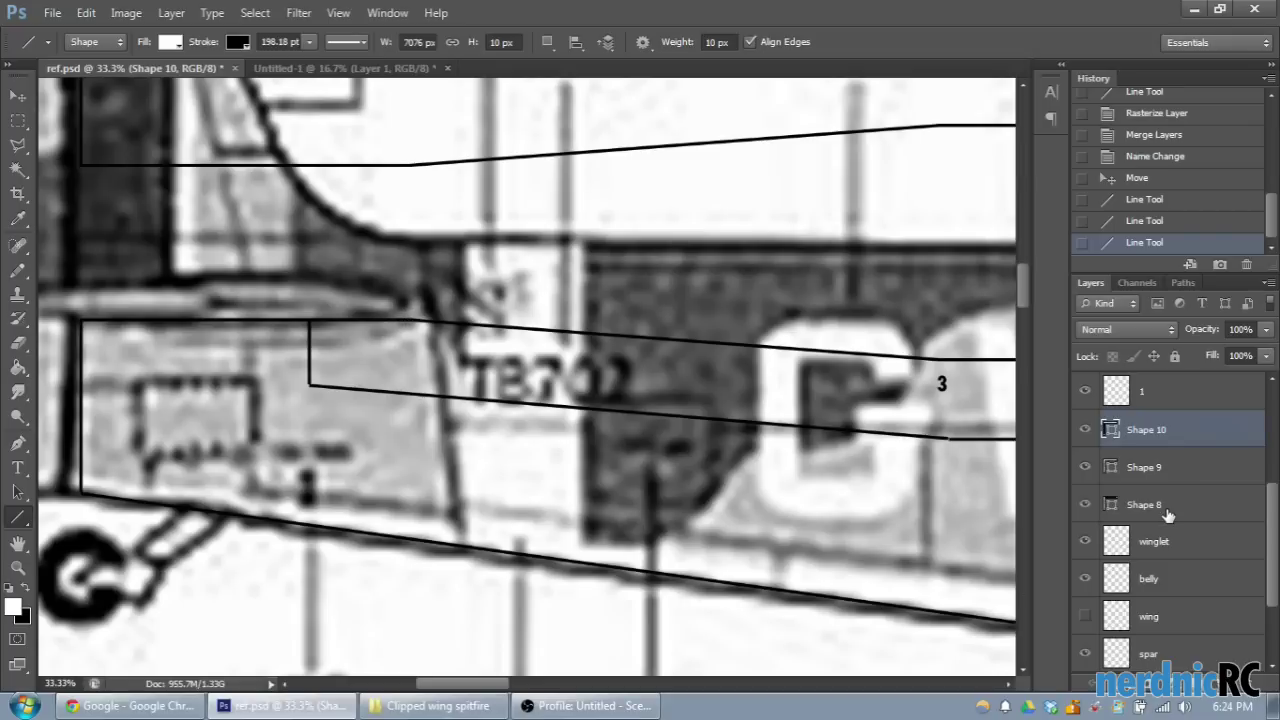
pyautogui.scroll(3, 1168, 514)
pyautogui.click(1085, 392)
pyautogui.moveTo(498, 687)
pyautogui.mouseDown()
pyautogui.moveTo(468, 688)
pyautogui.moveTo(491, 688)
pyautogui.mouseUp()
pyautogui.scroll(1, 530, 346)
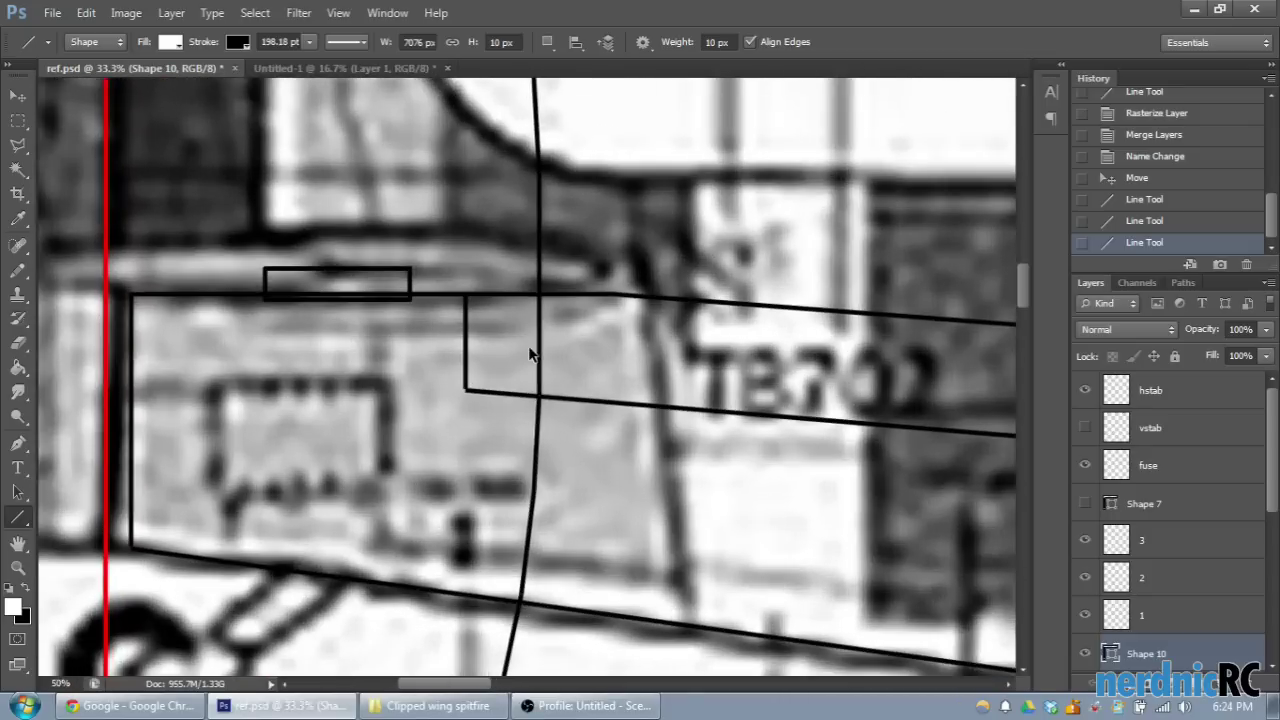
# Step: Draw a horizontal line 184 px long toward the nose from the short vertical line's upper end, then a 70 px vertical line upward
pyautogui.scroll(1, 530, 346)
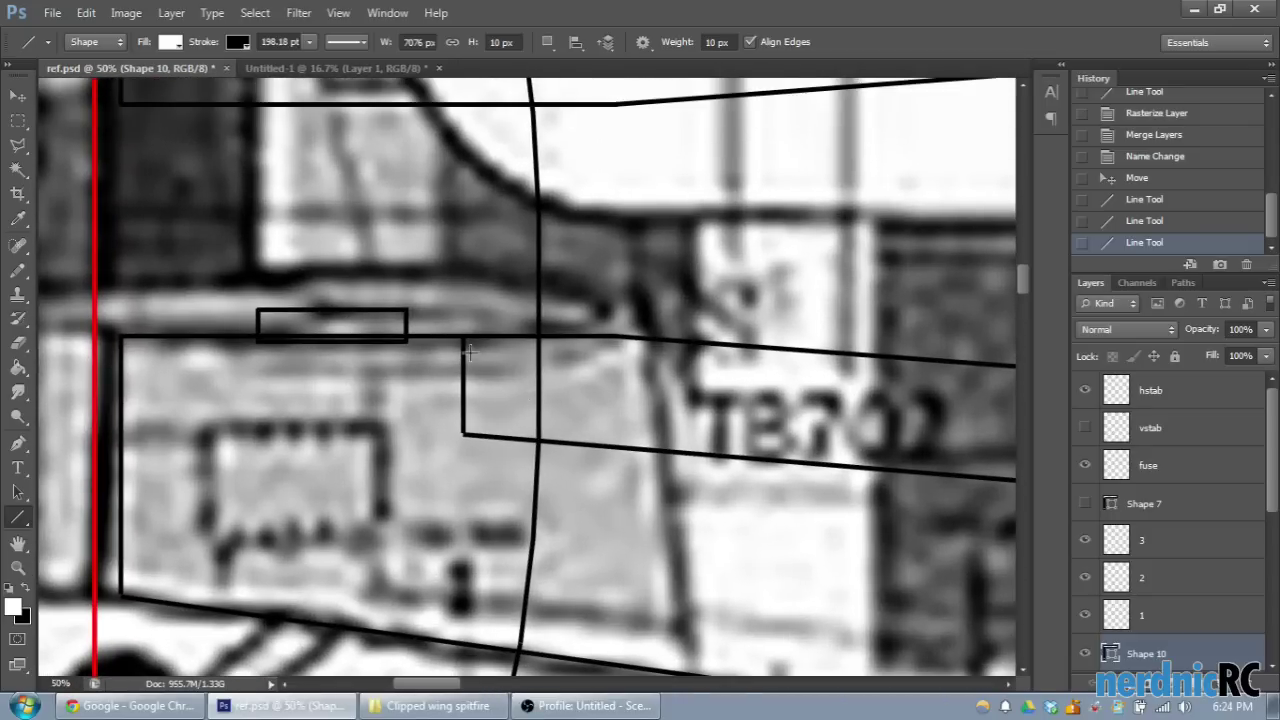
pyautogui.moveTo(462, 340); pyautogui.dragTo(547, 316)
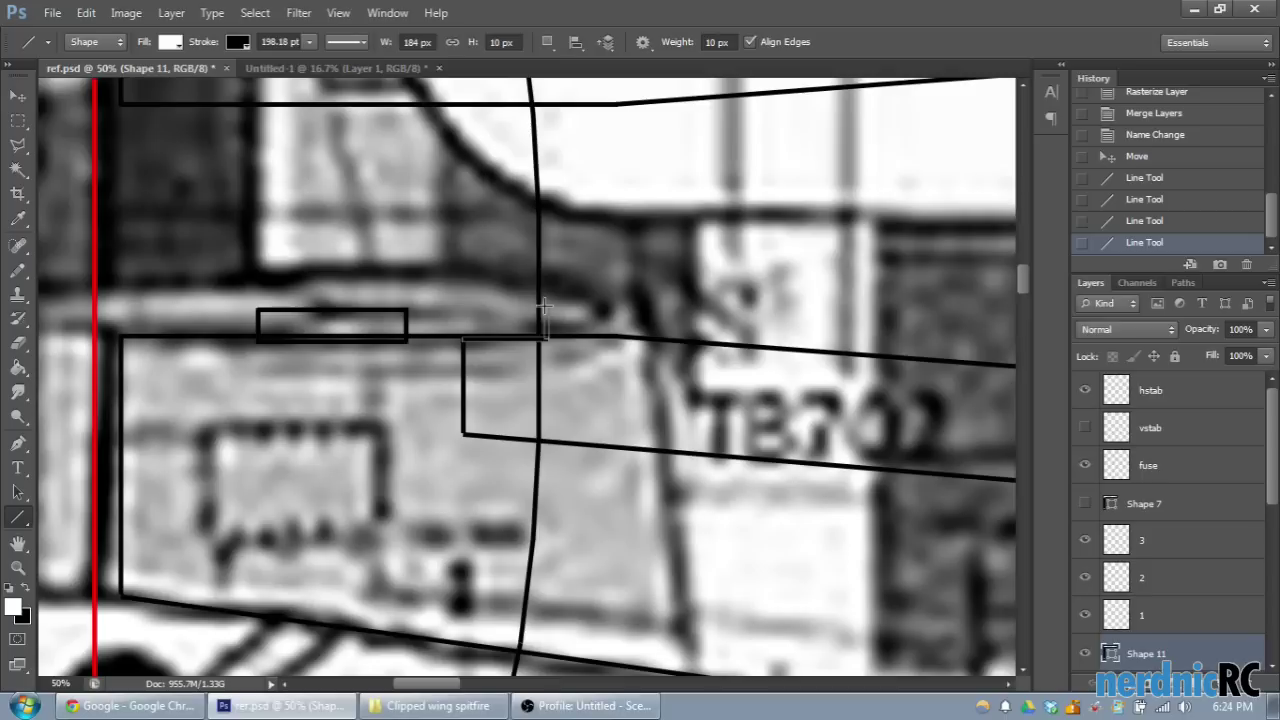
pyautogui.moveTo(543, 305); pyautogui.dragTo(544, 307)
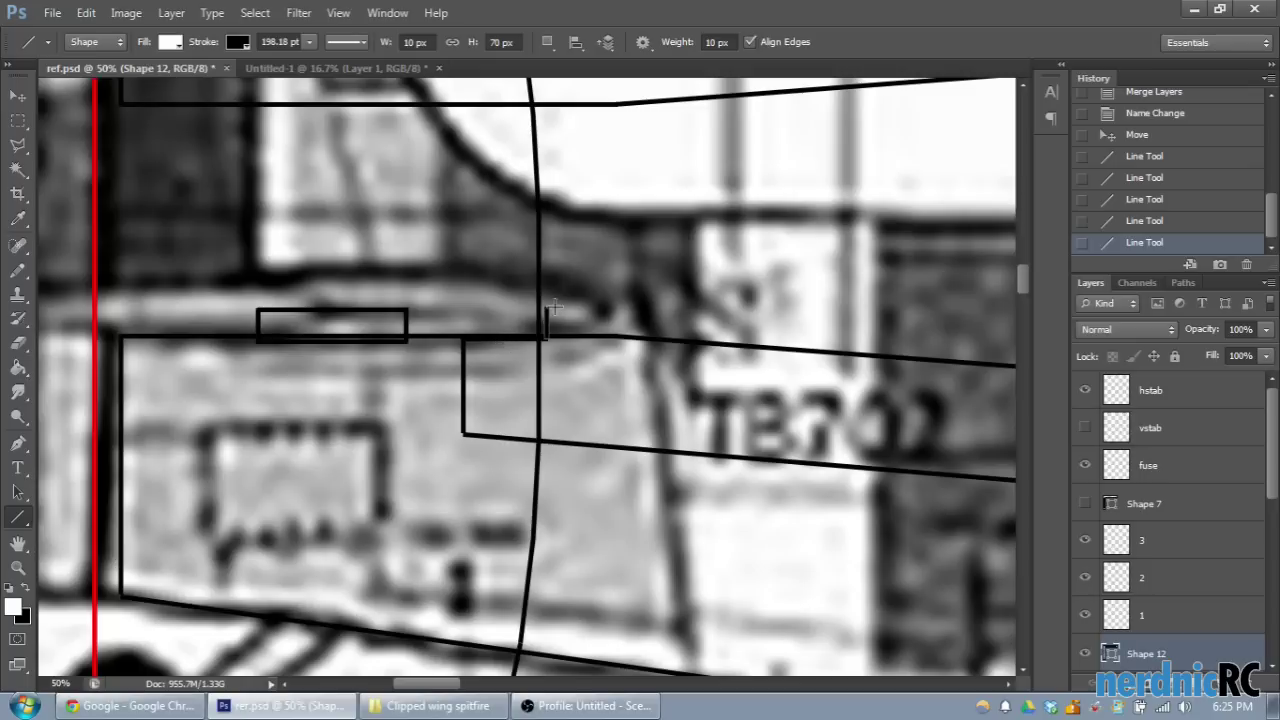
pyautogui.moveTo(547, 310)
pyautogui.mouseDown()
pyautogui.moveTo(333, 279)
pyautogui.moveTo(333, 248)
pyautogui.moveTo(532, 190)
pyautogui.mouseUp()
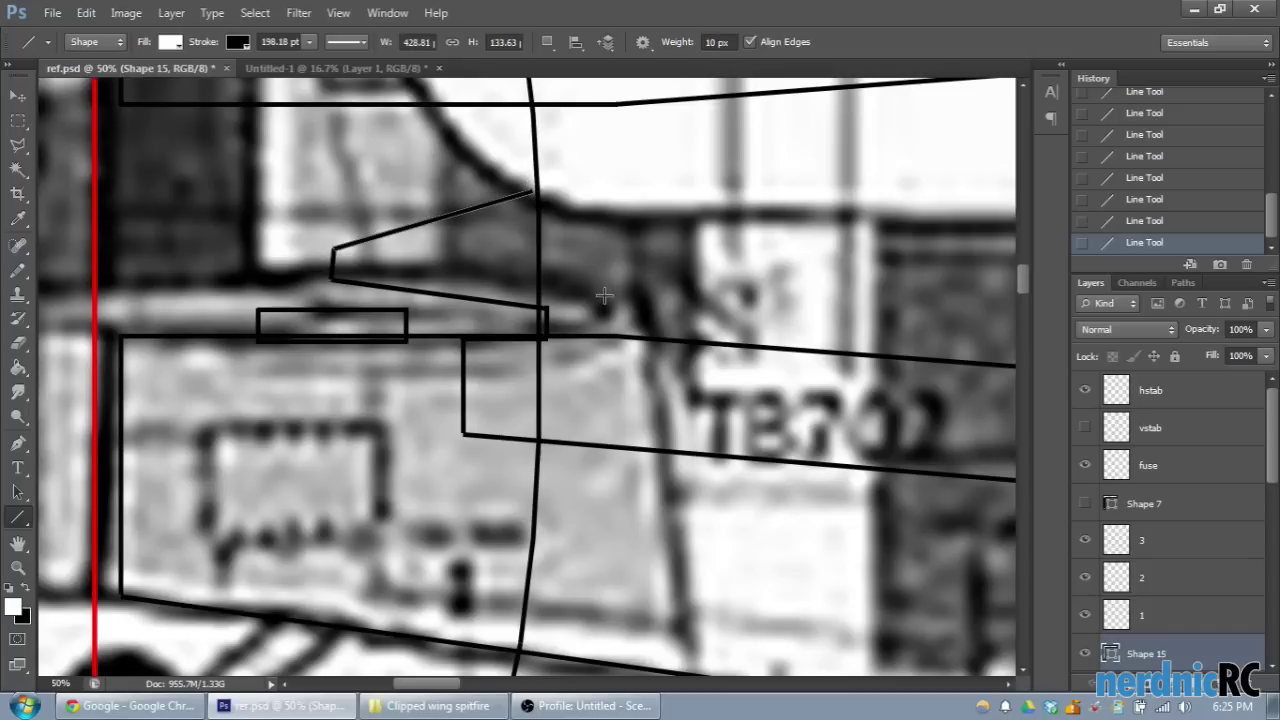
pyautogui.scroll(-2, 1170, 640)
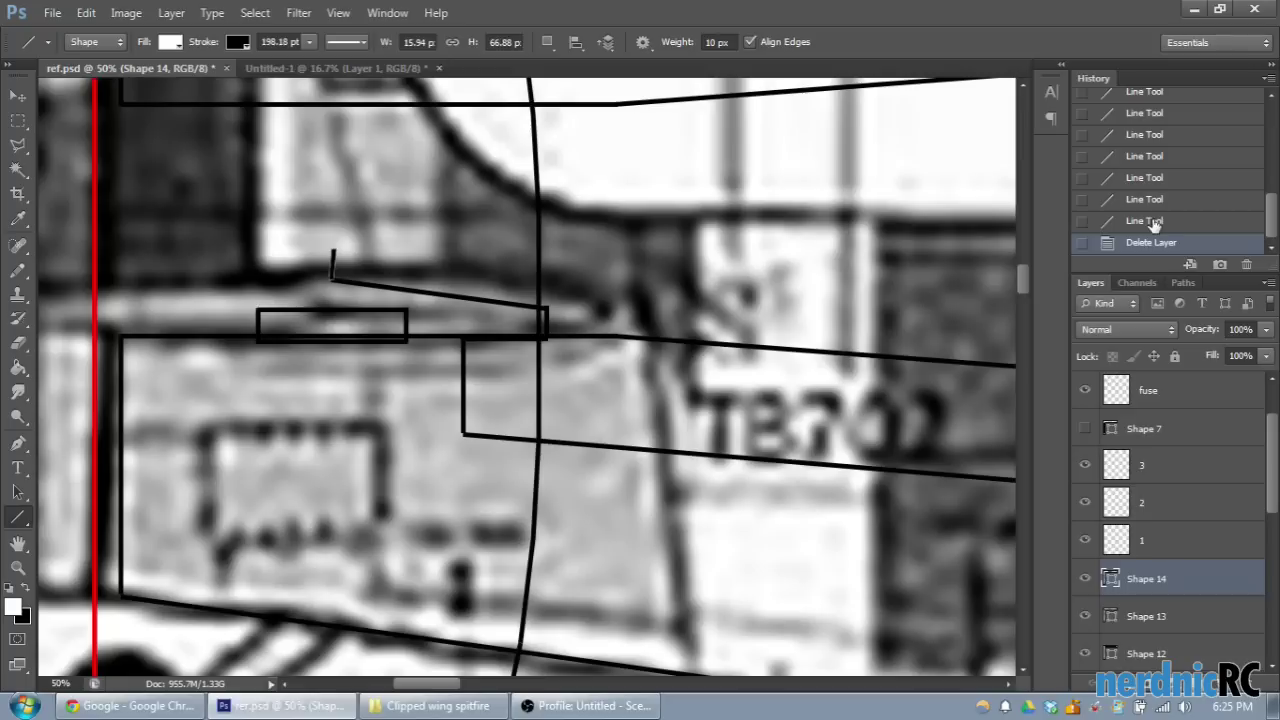
pyautogui.press('Delete')
pyautogui.click(1168, 199)
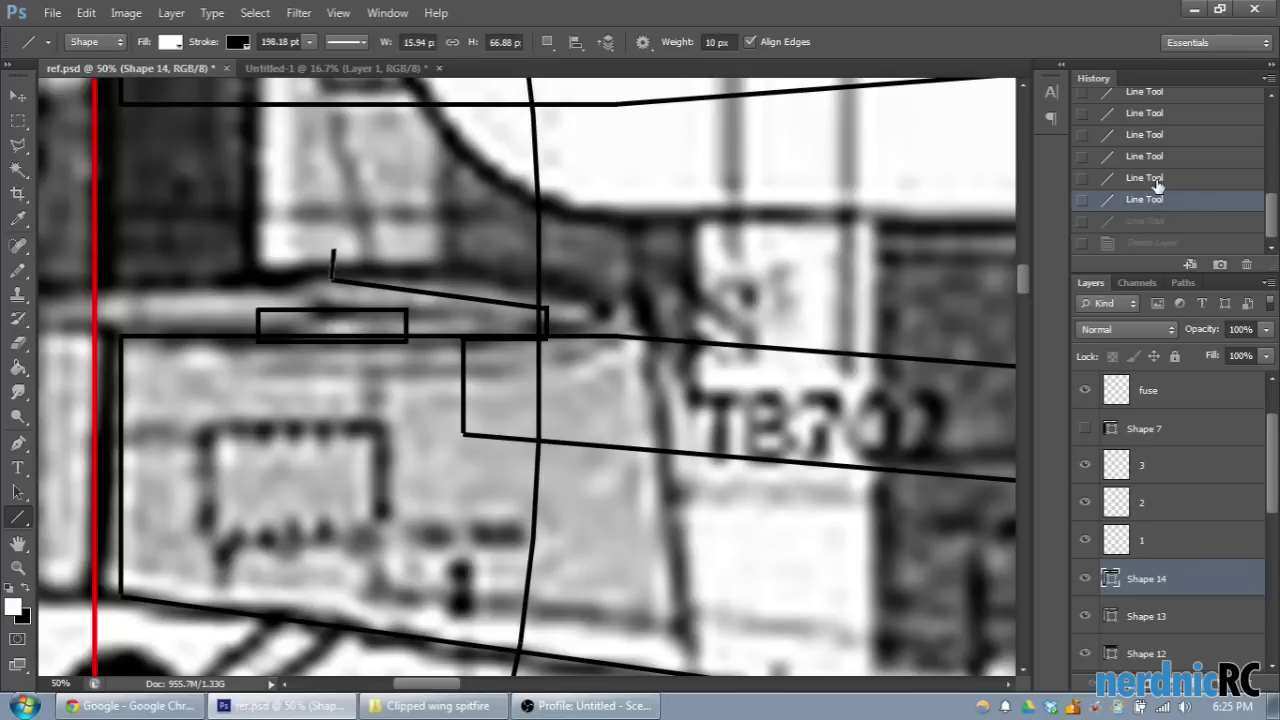
pyautogui.click(1165, 177)
pyautogui.click(1166, 156)
pyautogui.click(1165, 136)
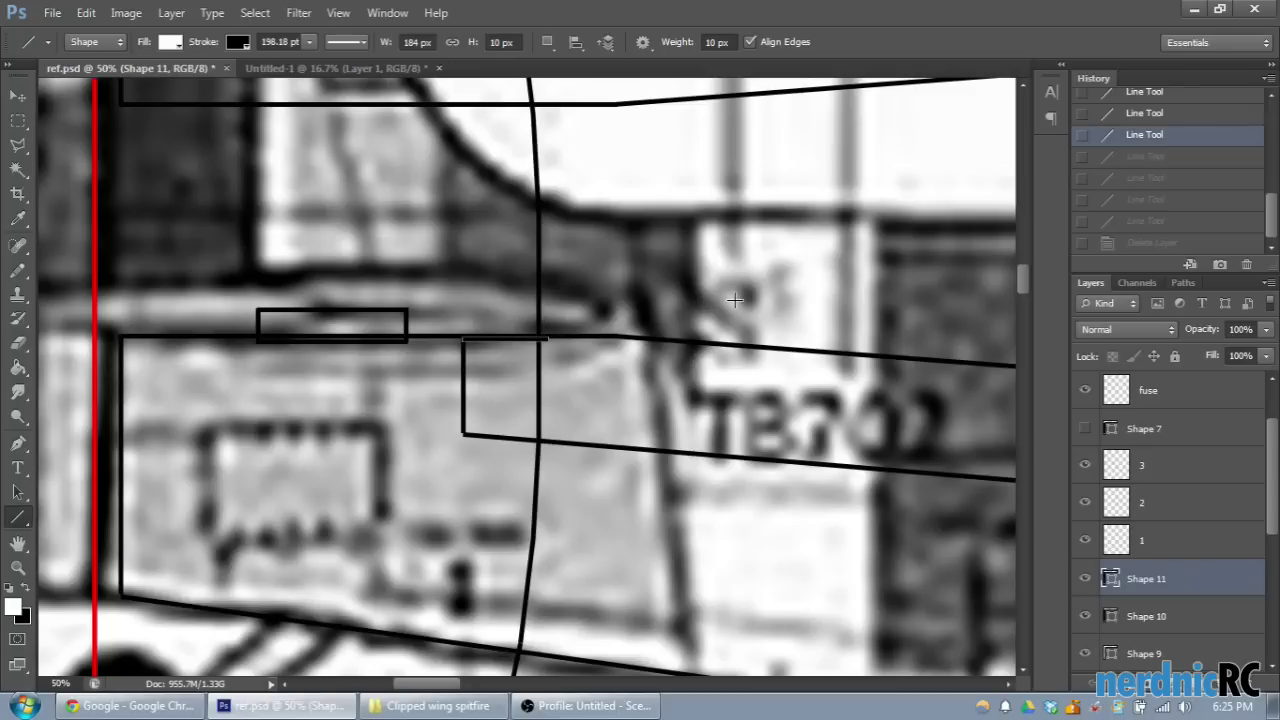
pyautogui.click(1129, 156)
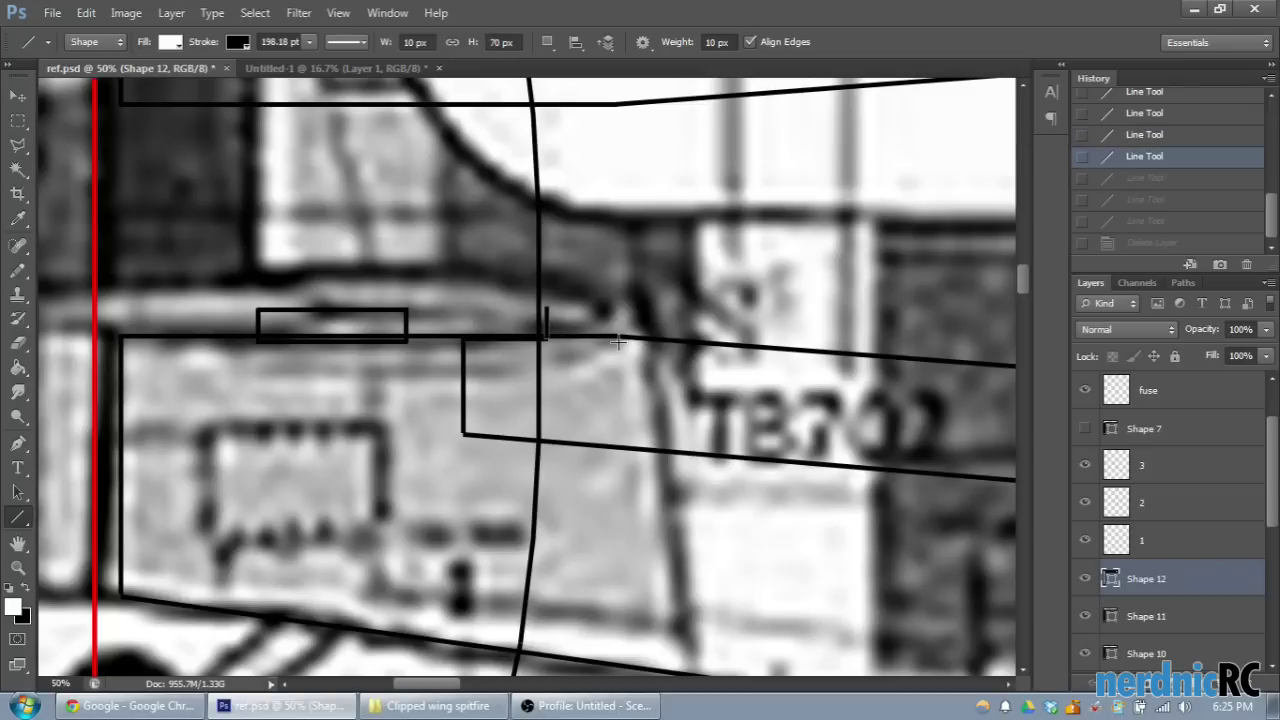
# Step: Examine the fuselage side lines from the TB702 marking to the cockpit and compare them with the whole template layout
pyautogui.scroll(1, 617, 340)
pyautogui.scroll(-2, 617, 340)
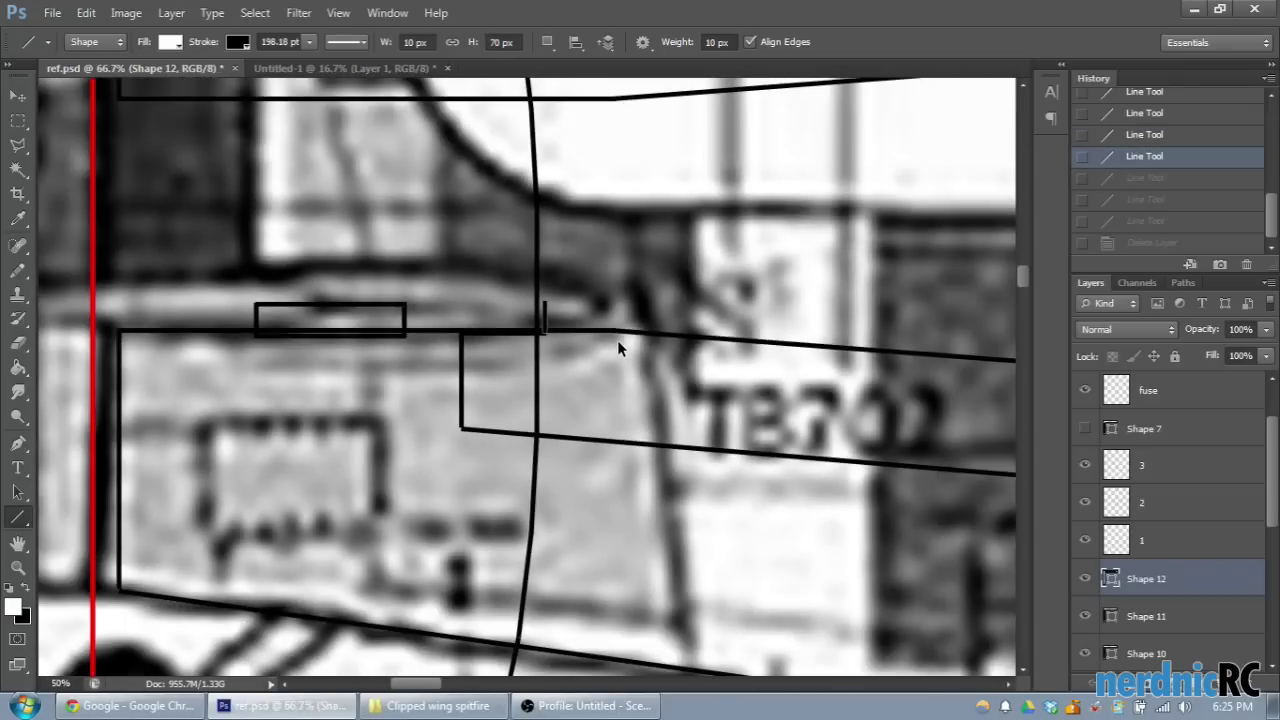
pyautogui.scroll(-1, 617, 340)
pyautogui.moveTo(465, 688); pyautogui.dragTo(509, 685)
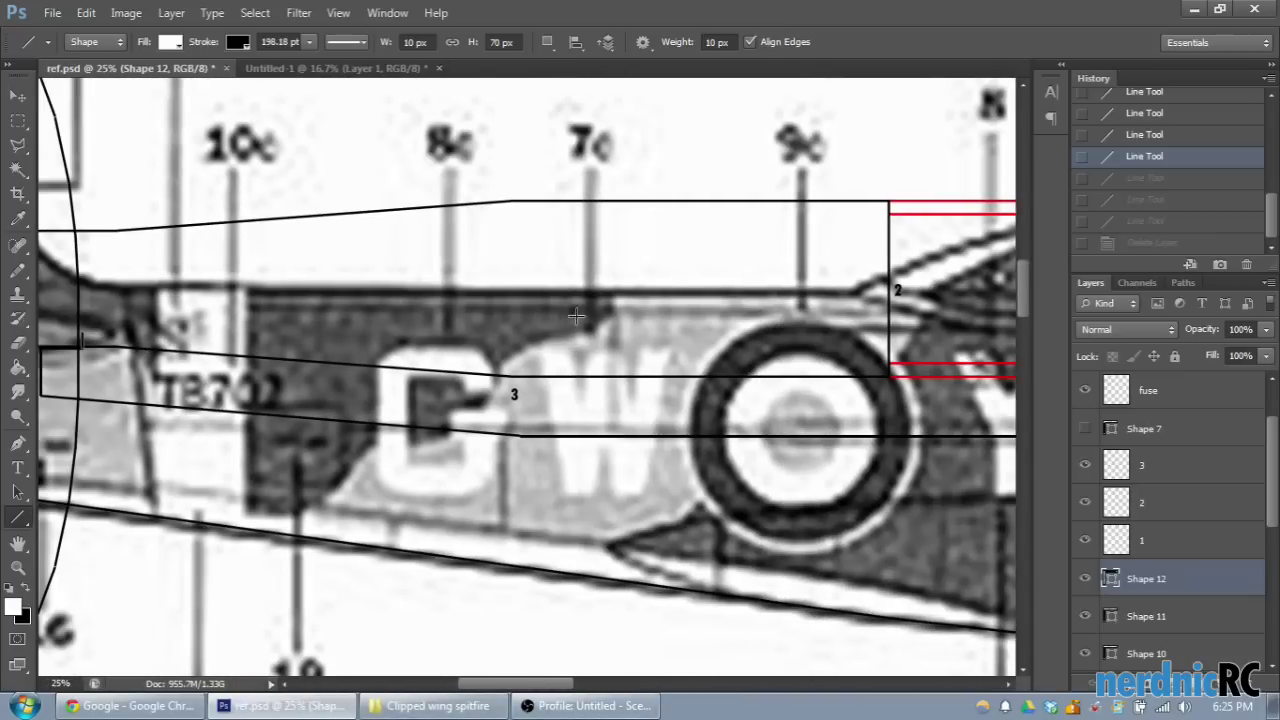
pyautogui.moveTo(552, 688); pyautogui.dragTo(606, 688)
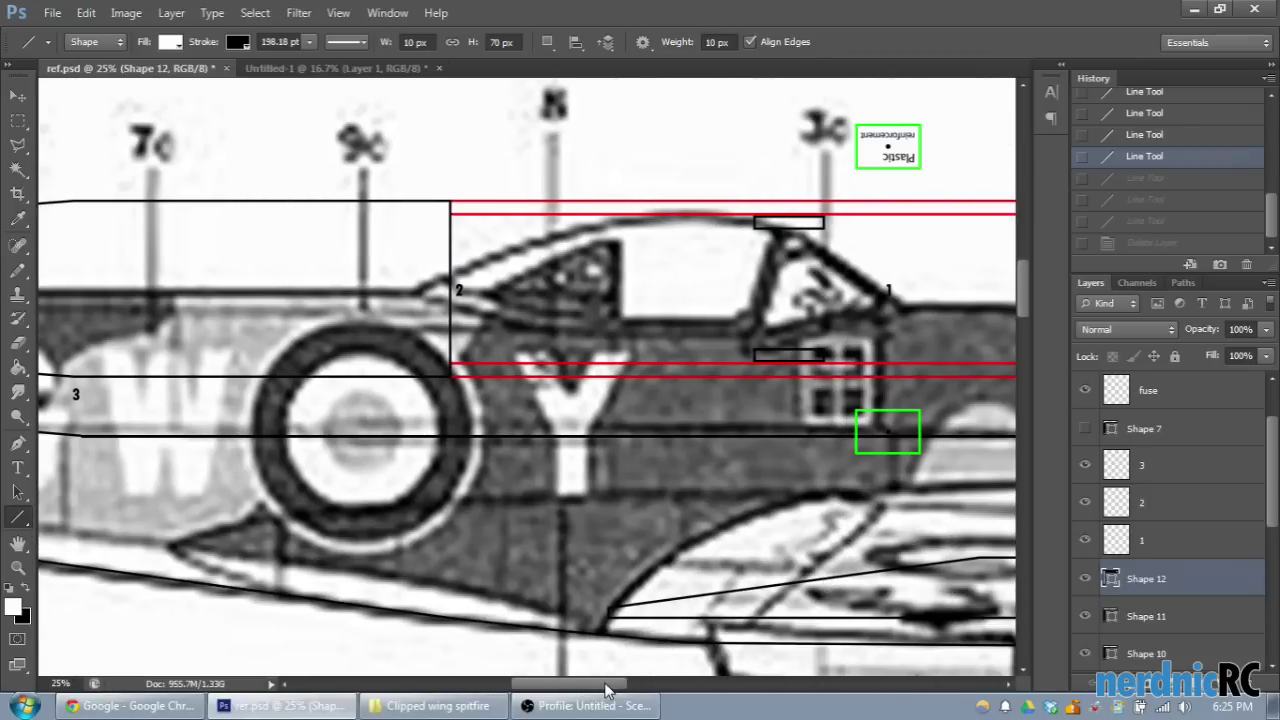
pyautogui.scroll(1, 560, 600)
pyautogui.scroll(1, 544, 553)
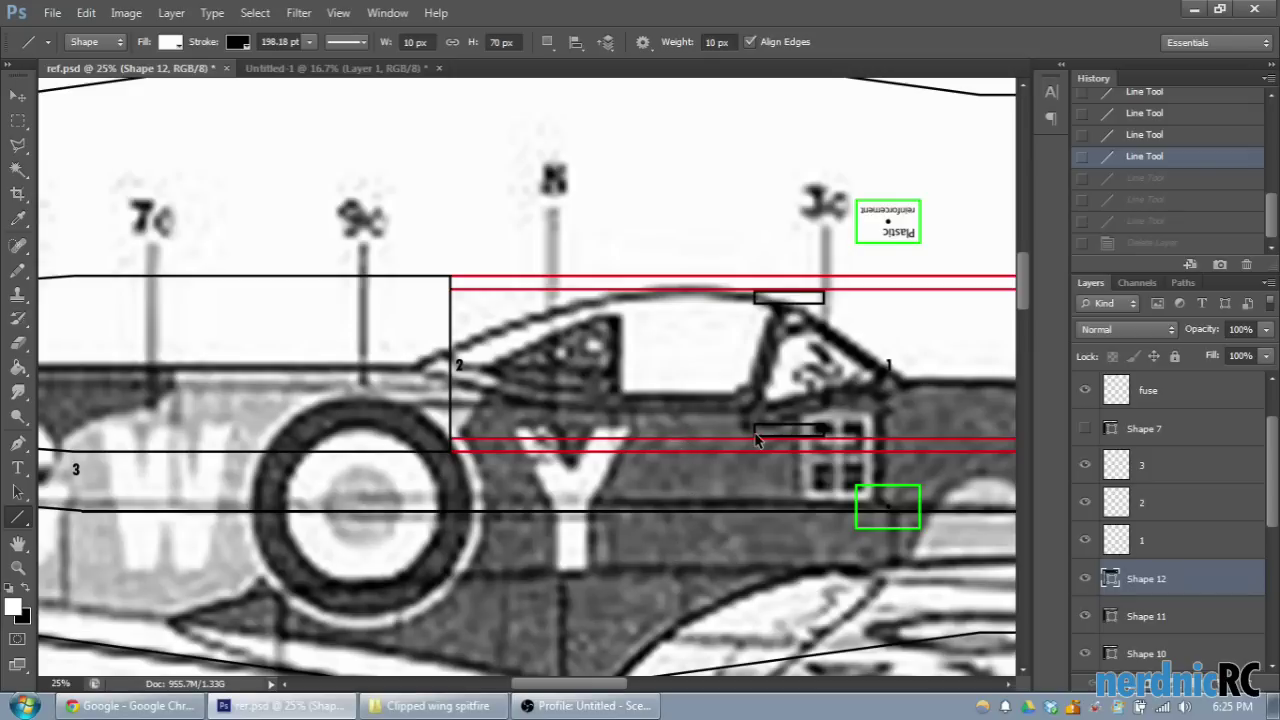
pyautogui.scroll(2, 754, 432)
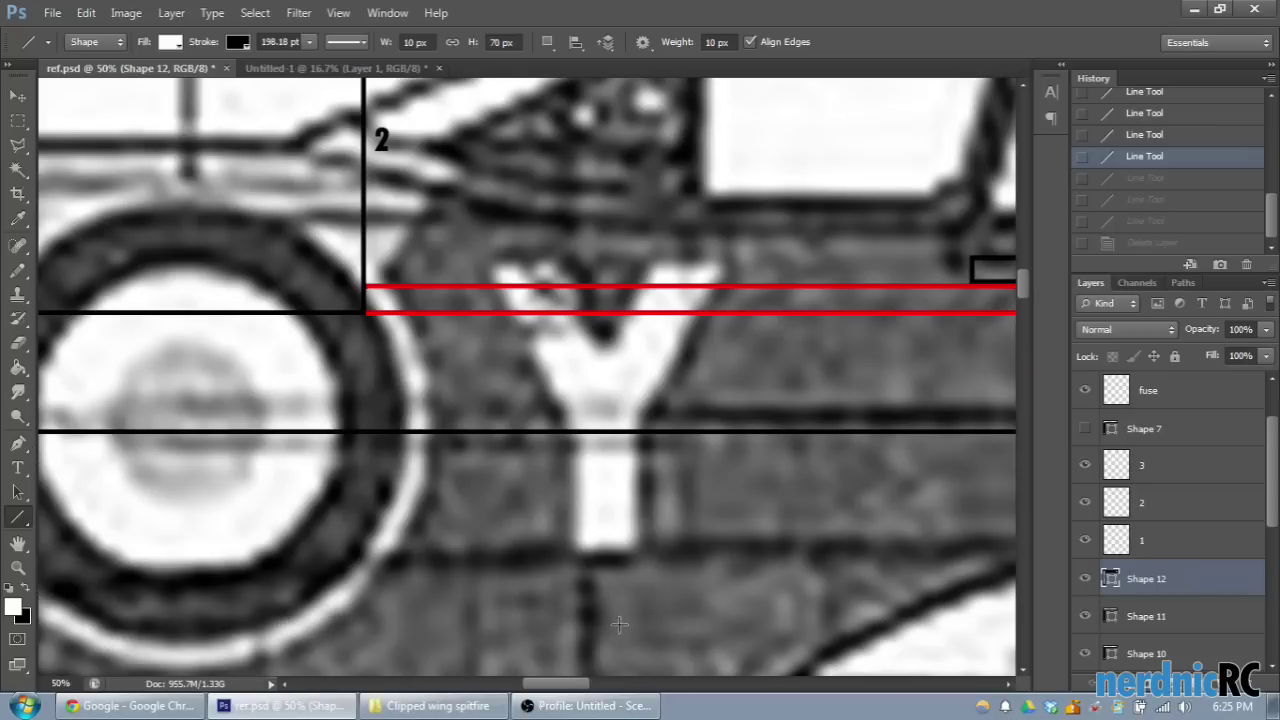
pyautogui.moveTo(558, 683); pyautogui.dragTo(578, 683)
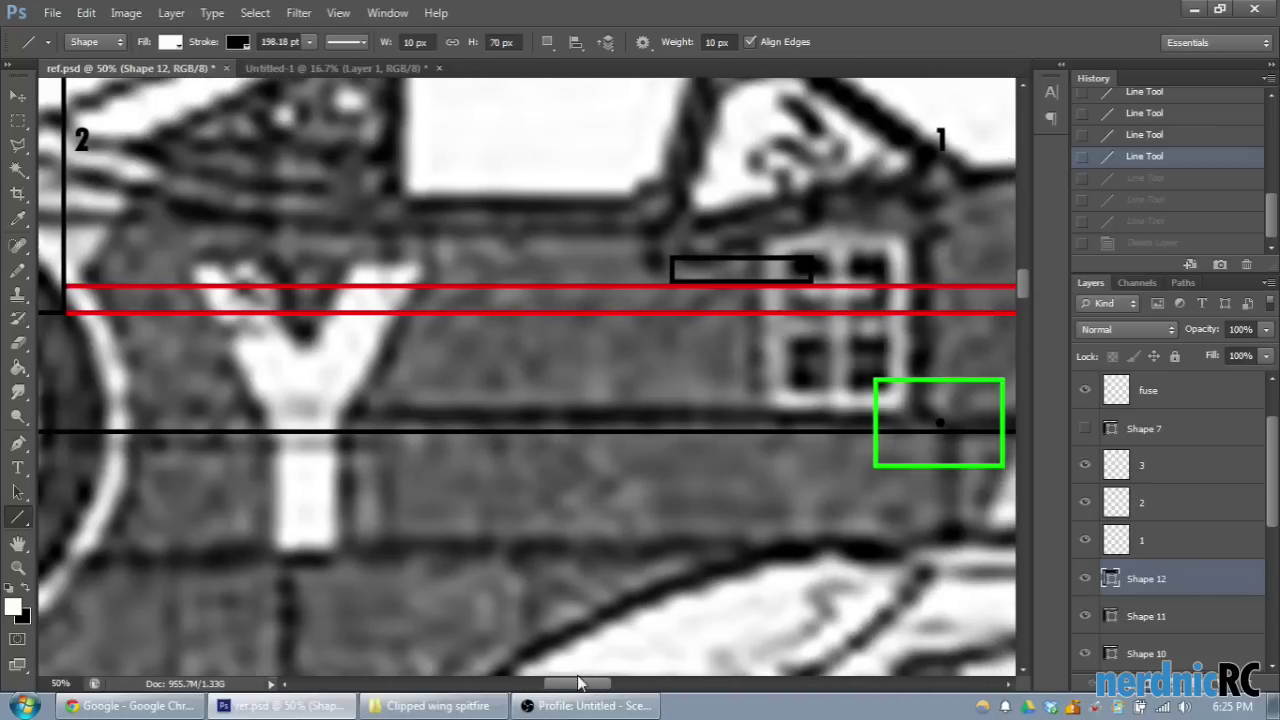
pyautogui.scroll(-7, 615, 622)
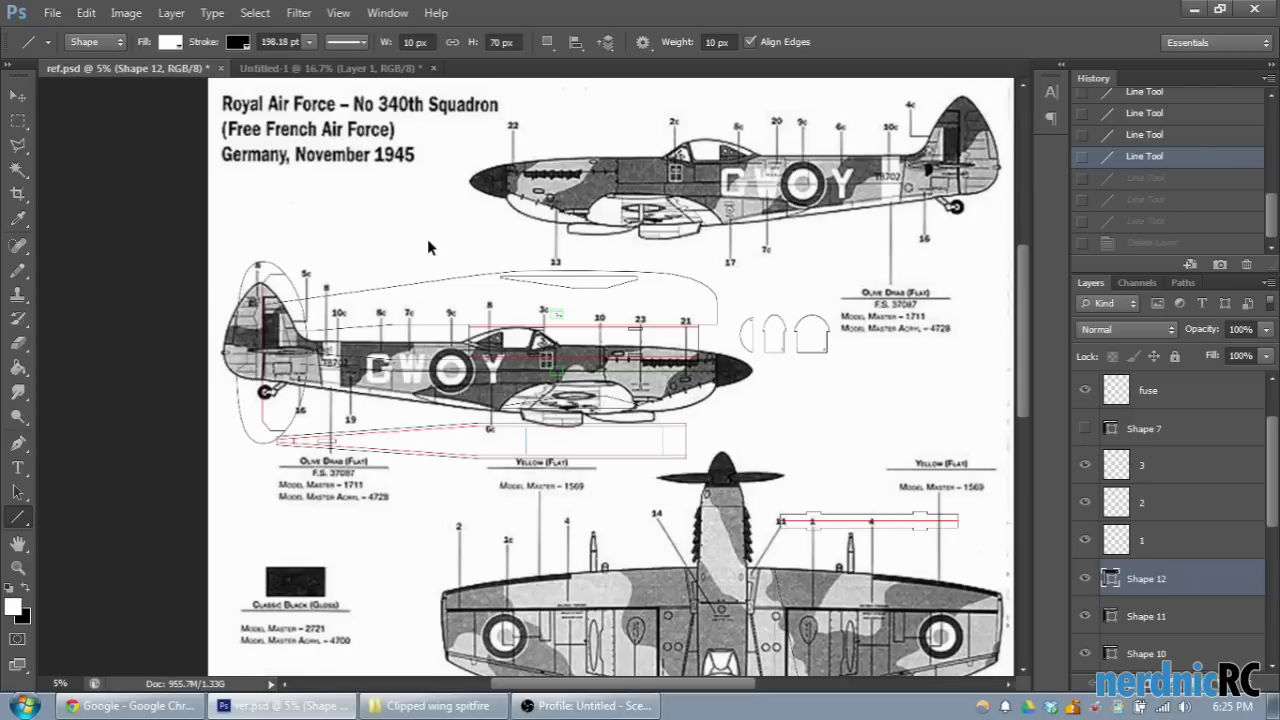
pyautogui.hotkey('ctrl', '+')
pyautogui.hotkey('ctrl', '+')
pyautogui.hotkey('ctrl', '+')
pyautogui.hotkey('ctrl', '+')
pyautogui.hotkey('ctrl', '+')
pyautogui.hotkey('ctrl', '+')
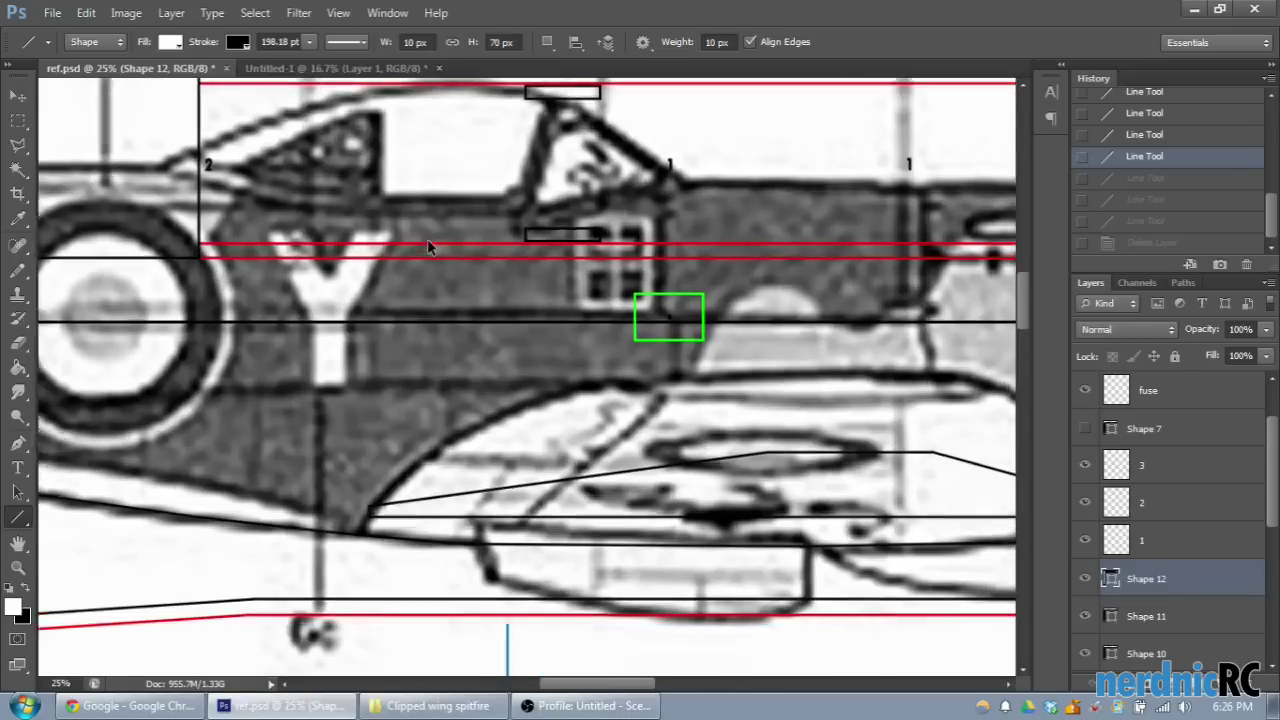
# Step: Draw a vertical line 480 px long from the horizontal inner line up to the cockpit's lower edge, just forward of the letter Y
pyautogui.scroll(3, 638, 360)
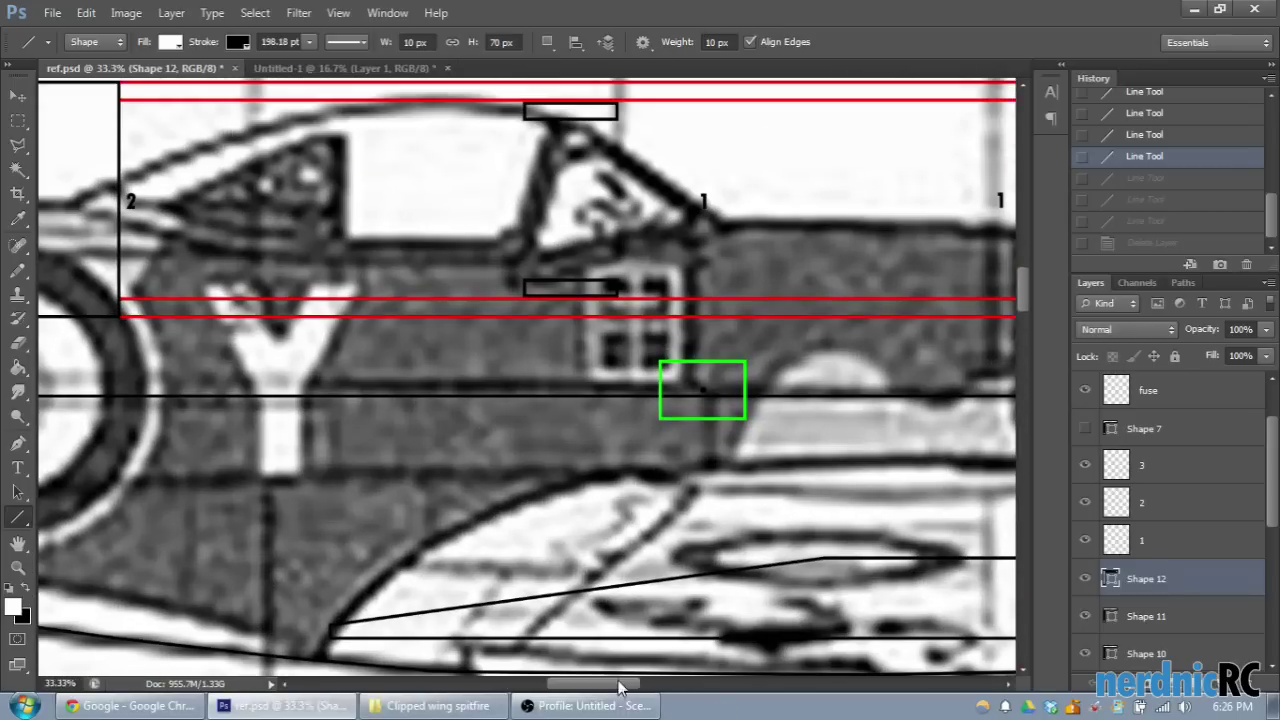
pyautogui.moveTo(622, 689); pyautogui.dragTo(602, 690)
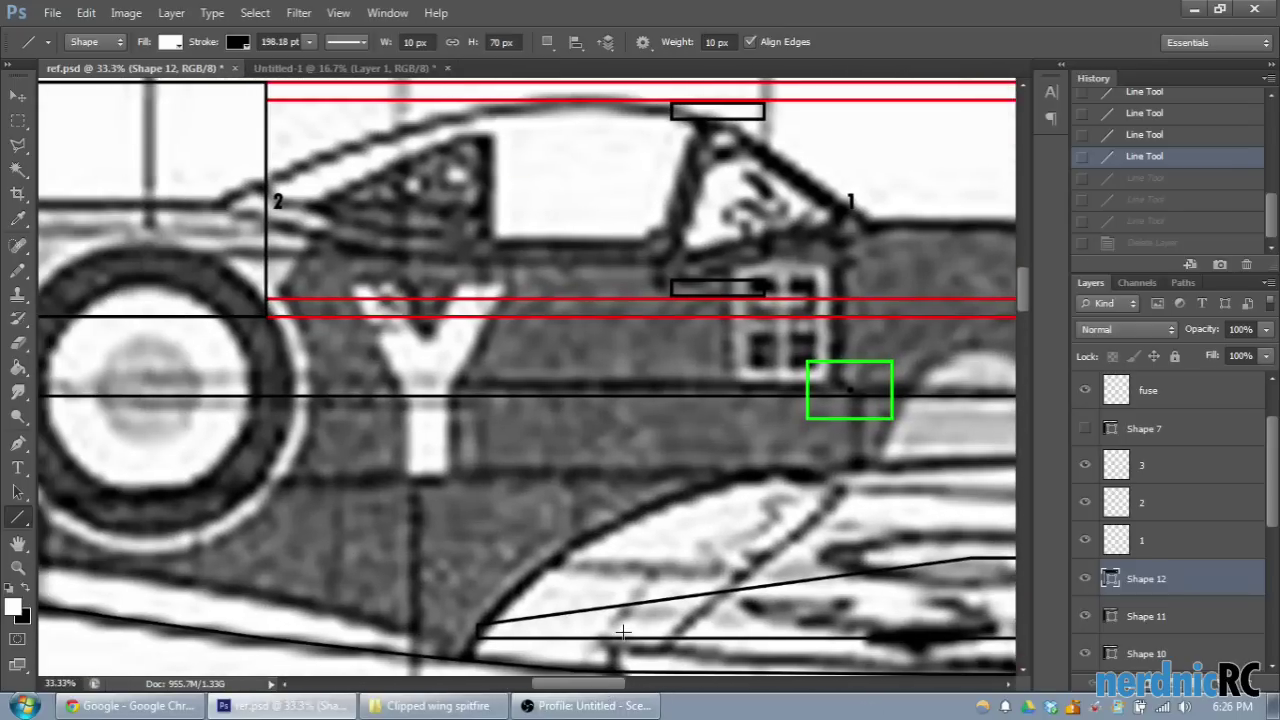
pyautogui.scroll(2, 683, 577)
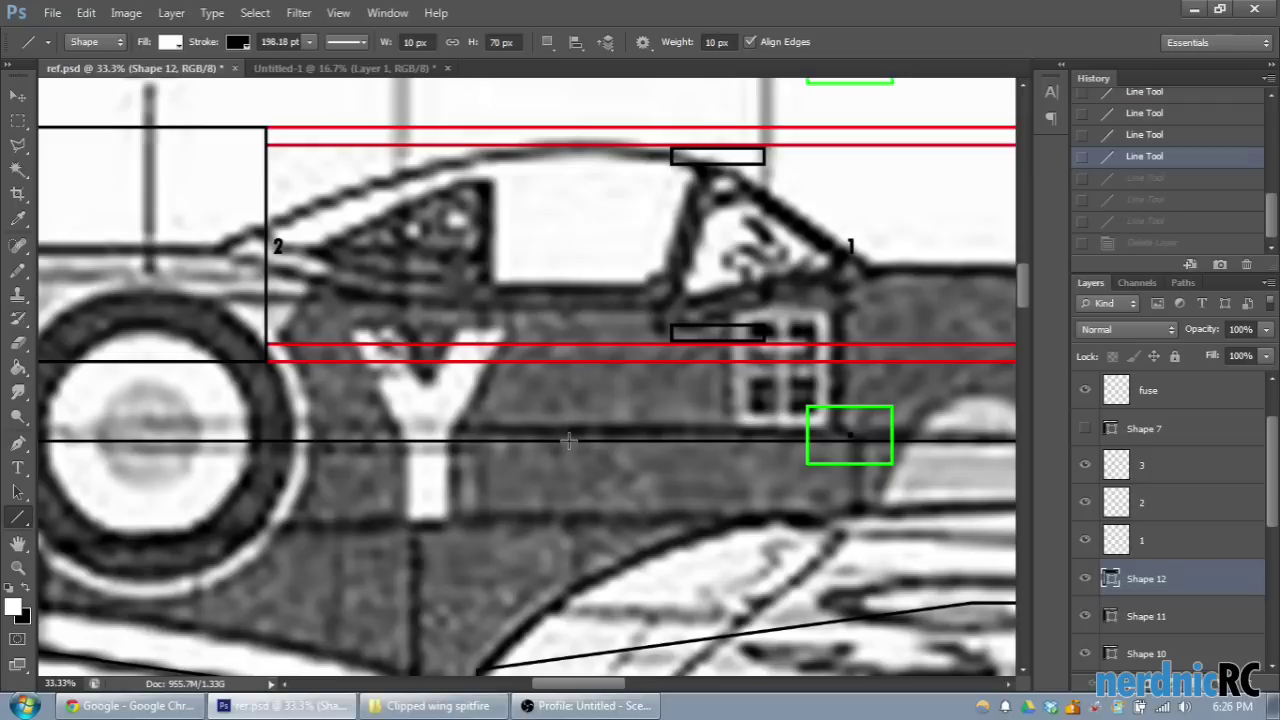
pyautogui.moveTo(565, 404); pyautogui.dragTo(573, 380)
pyautogui.moveTo(603, 292); pyautogui.dragTo(533, 292)
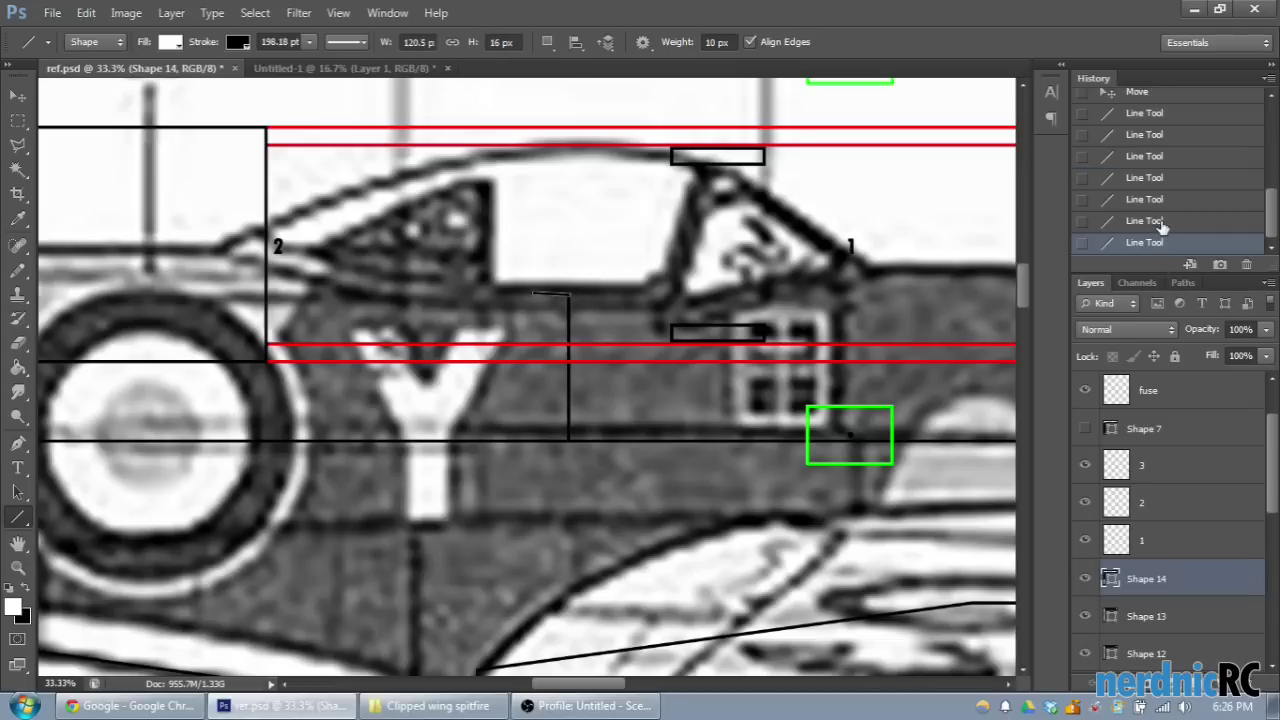
pyautogui.click(1160, 221)
# Step: Trace the cockpit's lower edge rearward from the vertical line's top to marking 2 with connected lines, ending with one about 116 by 71 px
pyautogui.scroll(1, 697, 294)
pyautogui.scroll(2, 697, 300)
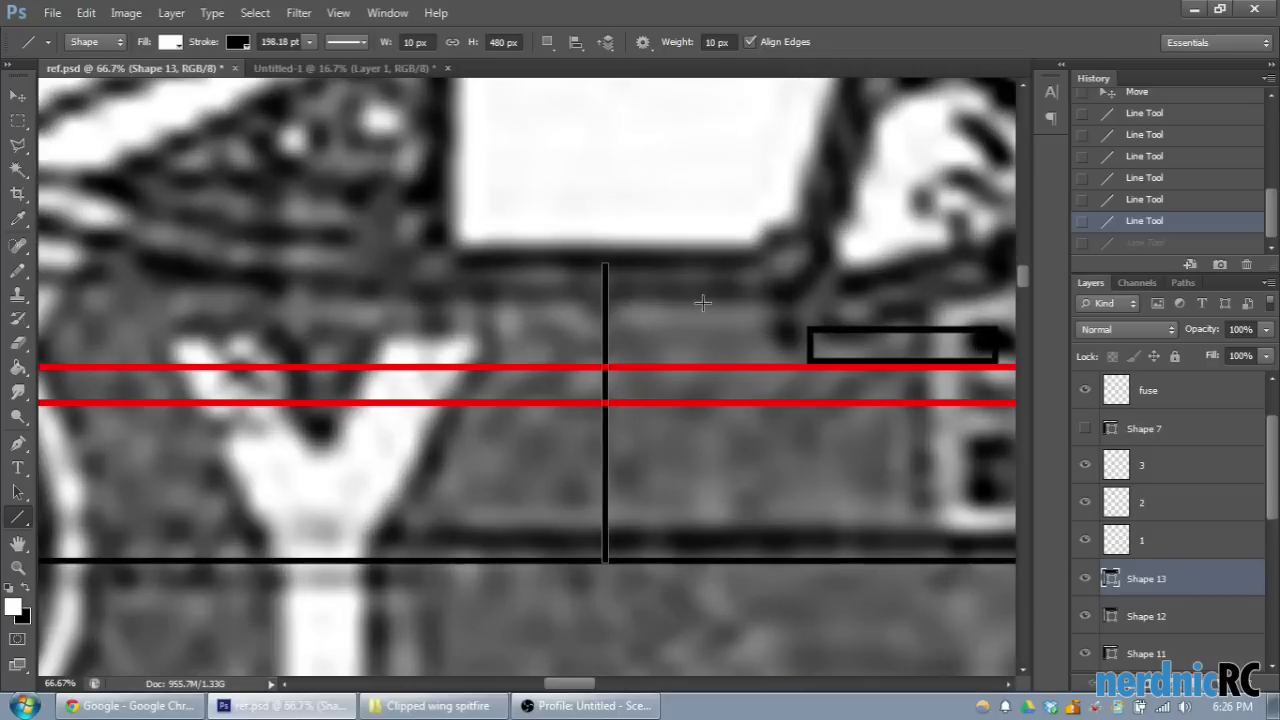
pyautogui.moveTo(604, 264); pyautogui.dragTo(491, 265)
pyautogui.moveTo(491, 265); pyautogui.dragTo(263, 250)
pyautogui.moveTo(263, 250)
pyautogui.mouseDown()
pyautogui.moveTo(45, 208)
pyautogui.moveTo(330, 195)
pyautogui.moveTo(313, 190)
pyautogui.moveTo(410, 220)
pyautogui.mouseUp()
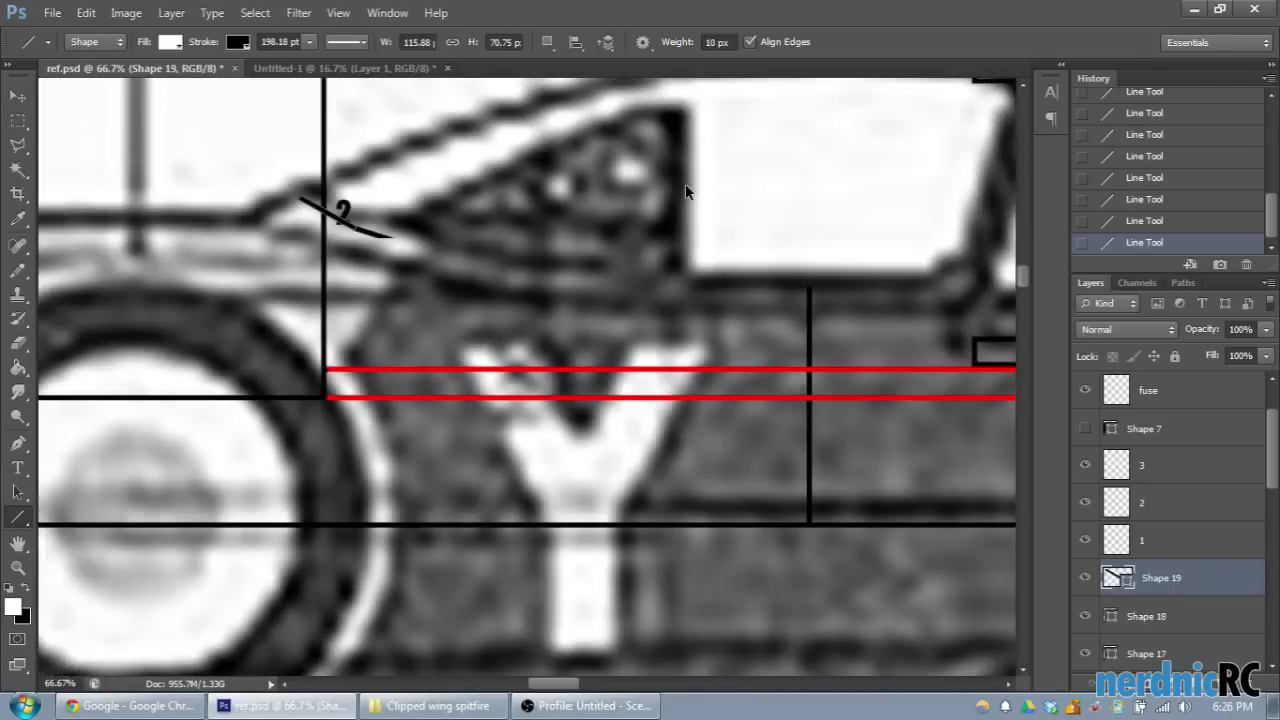
# Step: Continue the cockpit's lower edge forward from the vertical line's top to marking 1 with connected lines, the last about 117 by 49 px
pyautogui.hotkey('ctrl', '-')
pyautogui.hotkey('ctrl', '-')
pyautogui.hotkey('ctrl', '-')
pyautogui.hotkey('ctrl', '-')
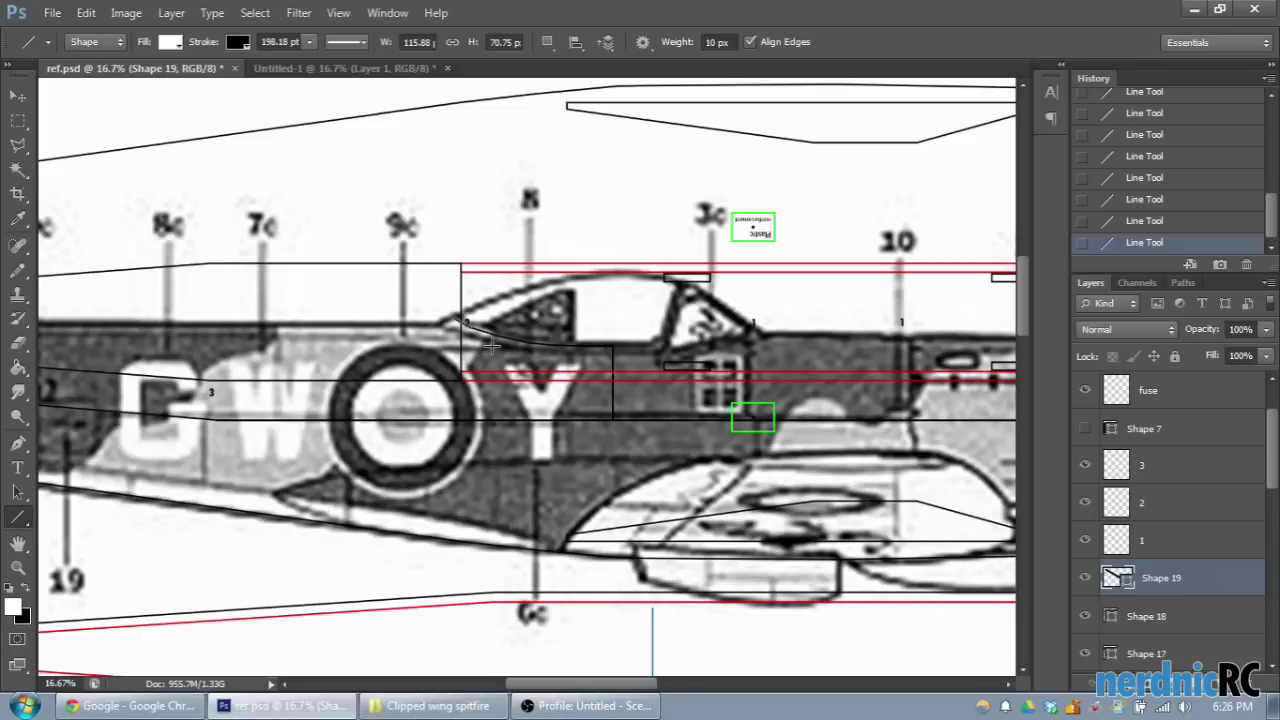
pyautogui.moveTo(560, 685)
pyautogui.mouseDown()
pyautogui.moveTo(612, 685)
pyautogui.moveTo(600, 685)
pyautogui.mouseUp()
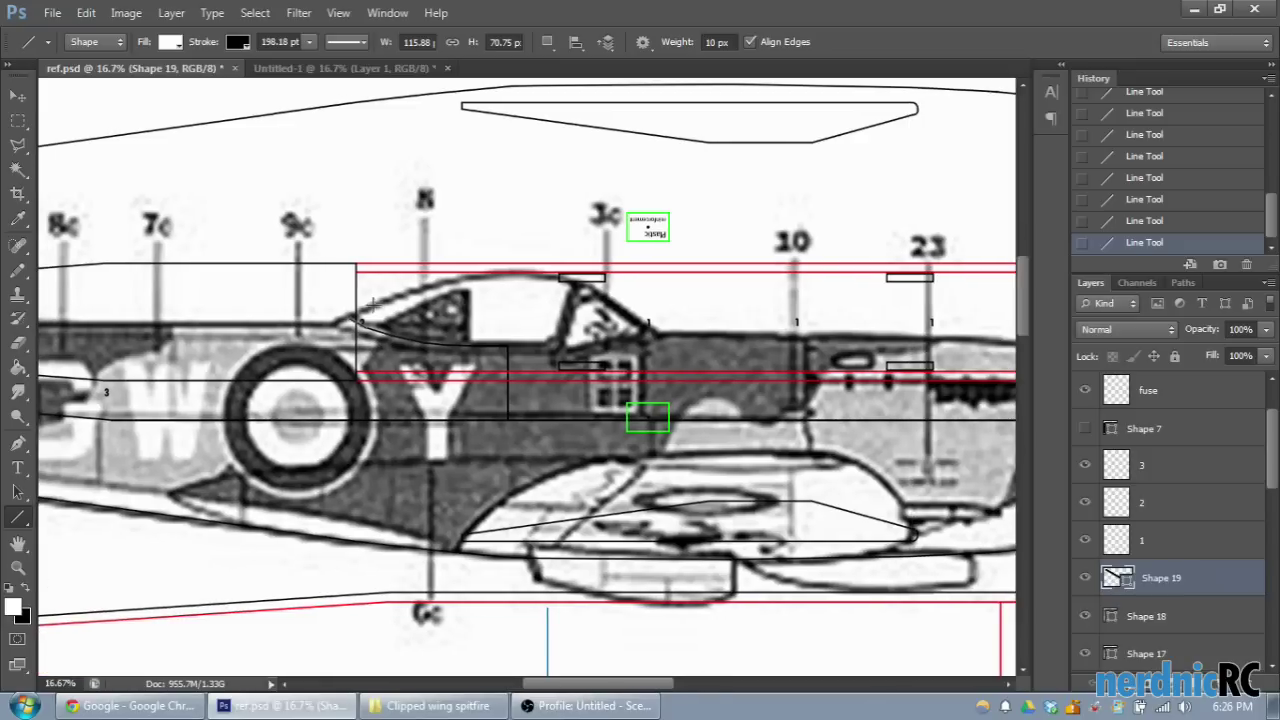
pyautogui.moveTo(594, 686); pyautogui.dragTo(620, 695)
pyautogui.scroll(3, 550, 390)
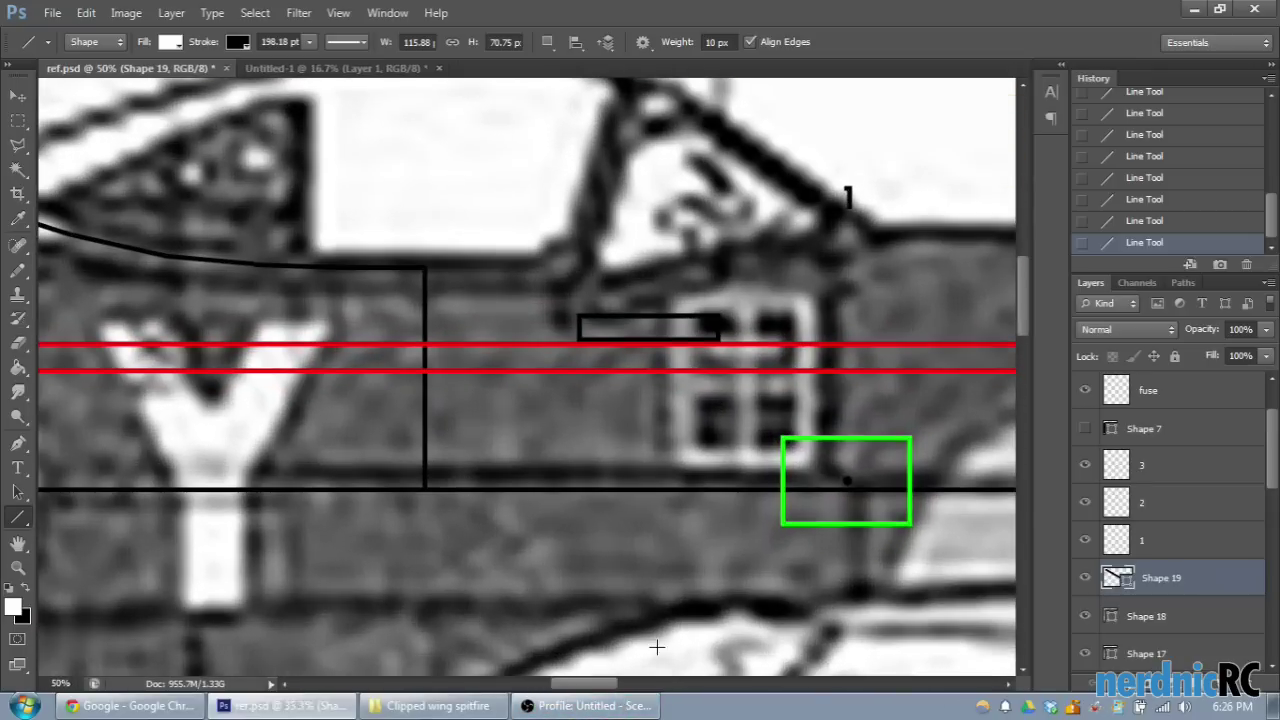
pyautogui.moveTo(420, 268)
pyautogui.mouseDown()
pyautogui.moveTo(495, 280)
pyautogui.moveTo(553, 268)
pyautogui.mouseUp()
pyautogui.moveTo(553, 268); pyautogui.dragTo(658, 260)
pyautogui.moveTo(658, 260); pyautogui.dragTo(790, 242)
pyautogui.moveTo(790, 242); pyautogui.dragTo(845, 225)
pyautogui.click(845, 225)
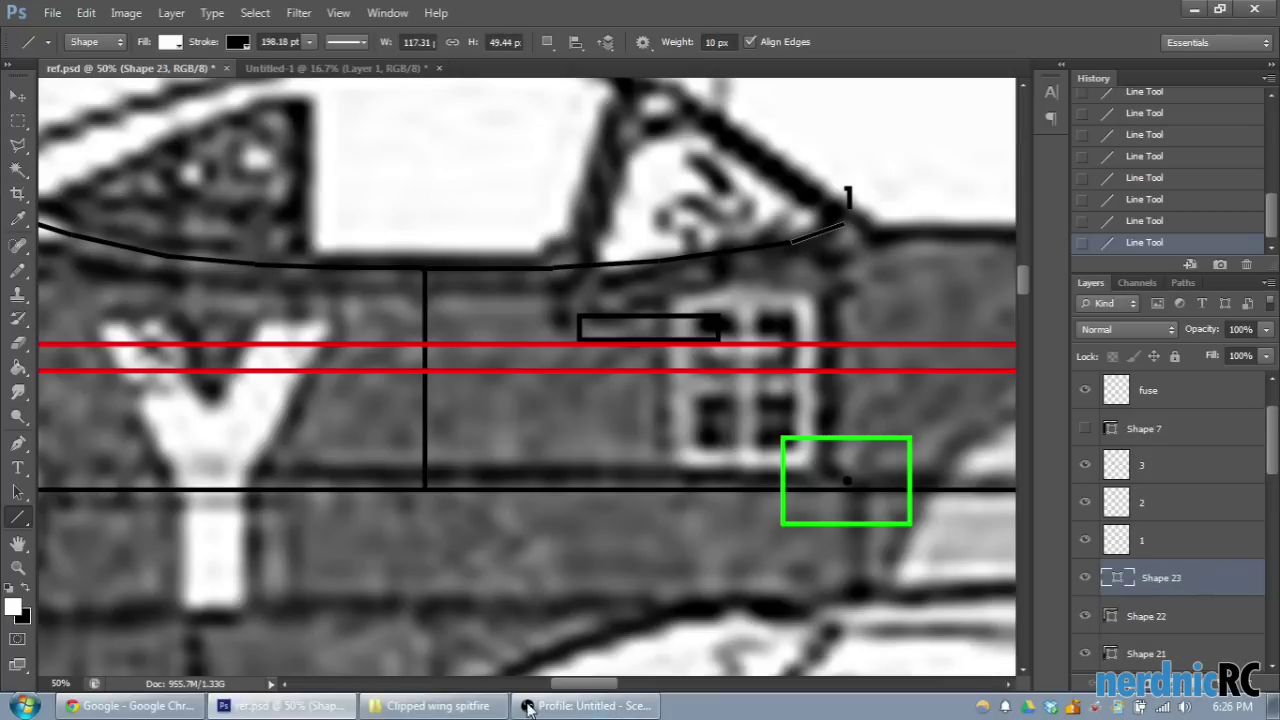
# Step: Draw a second vertical line 478 px long beside the cockpit one and a 350 px vertical line up from the inner line's nose end
pyautogui.moveTo(563, 688)
pyautogui.mouseDown()
pyautogui.moveTo(577, 688)
pyautogui.moveTo(563, 688)
pyautogui.mouseUp()
pyautogui.moveTo(419, 266); pyautogui.dragTo(420, 488)
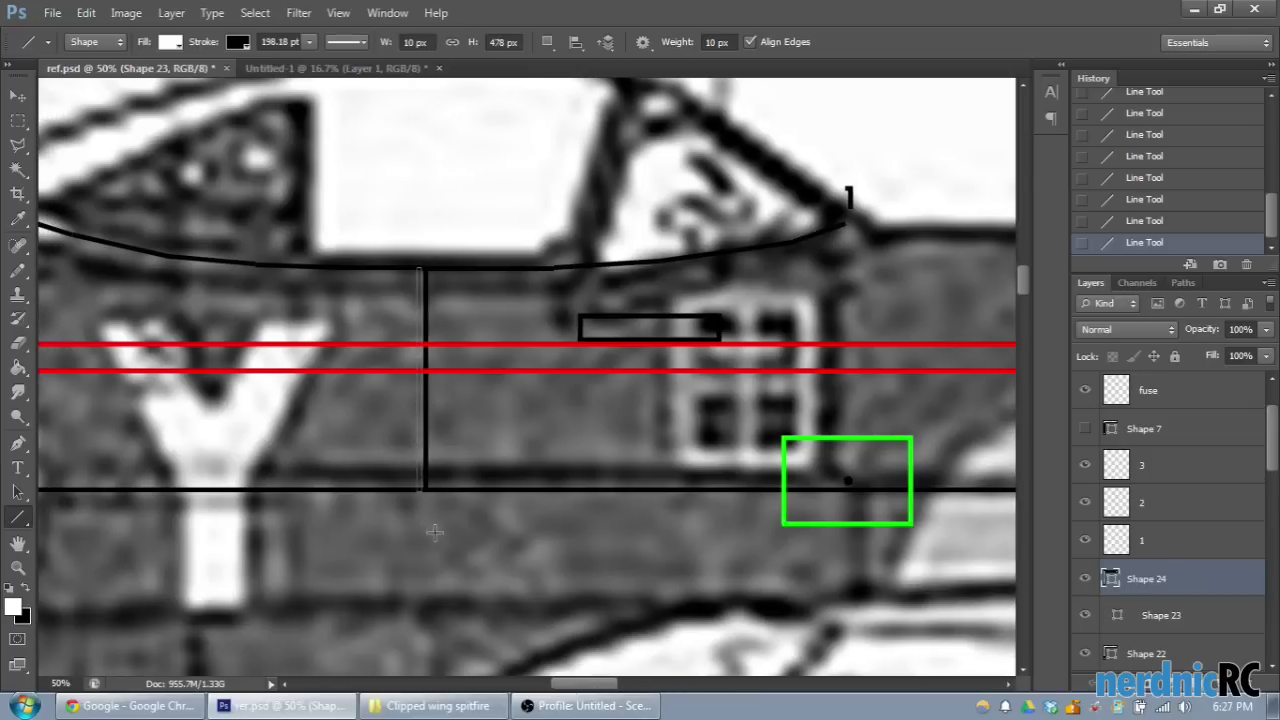
pyautogui.moveTo(580, 688); pyautogui.dragTo(717, 714)
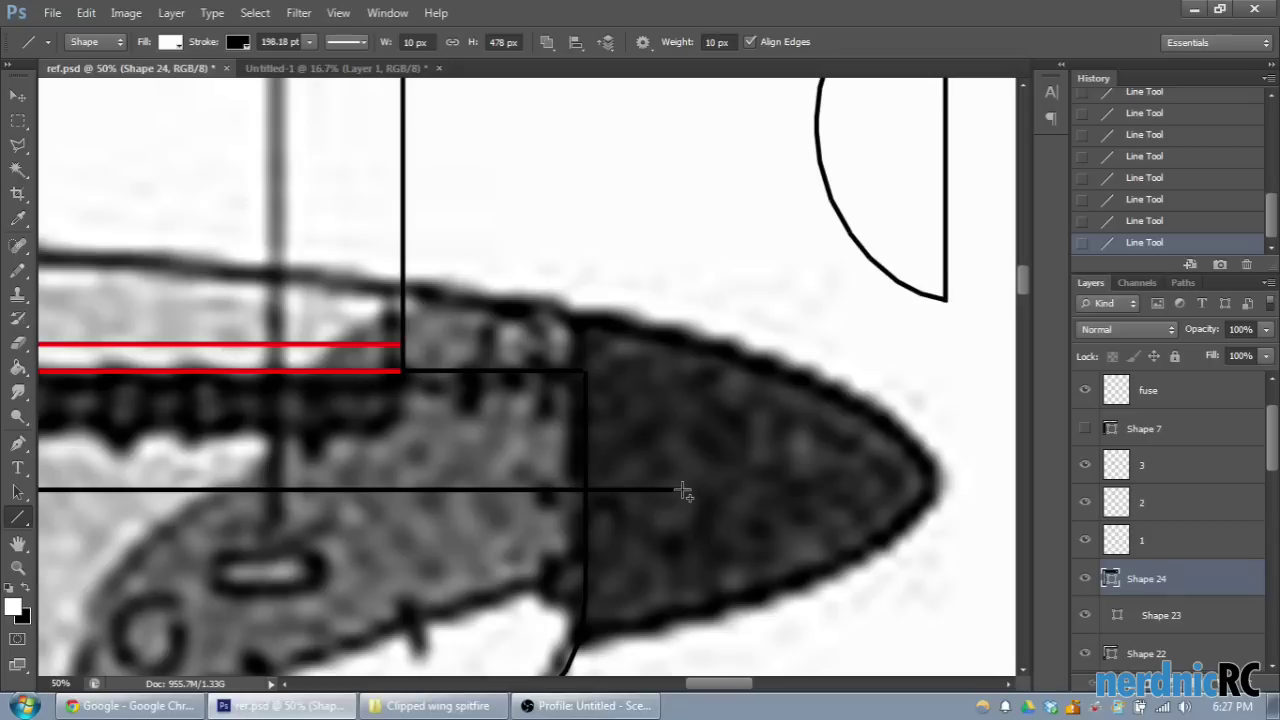
pyautogui.moveTo(681, 490); pyautogui.dragTo(684, 328)
# Step: Hide the fuse and wing layers so their outlines no longer cover the reference drawing
pyautogui.hotkey('ctrl', '-')
pyautogui.hotkey('ctrl', '-')
pyautogui.hotkey('ctrl', '-')
pyautogui.hotkey('ctrl', '-')
pyautogui.hotkey('ctrl', '-')
pyautogui.hotkey('ctrl', '-')
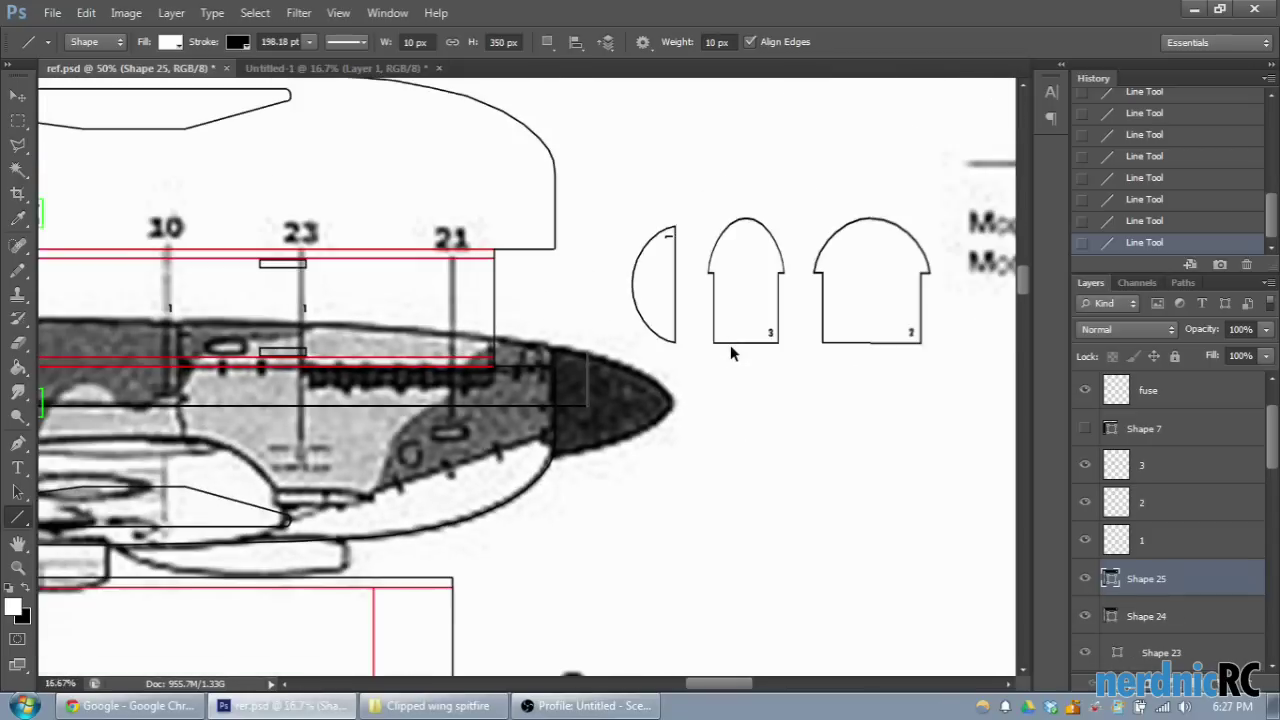
pyautogui.moveTo(590, 684); pyautogui.dragTo(562, 684)
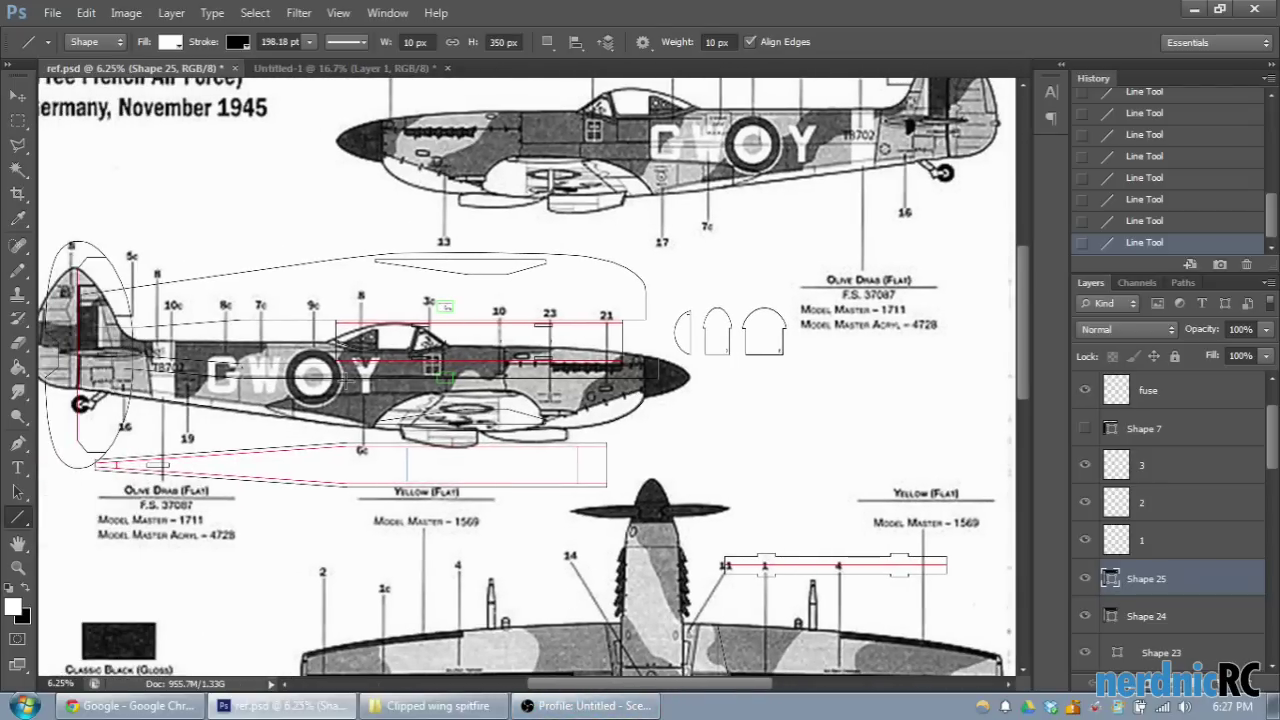
pyautogui.hotkey('ctrl', '+')
pyautogui.hotkey('ctrl', '+')
pyautogui.scroll(2, 1190, 500)
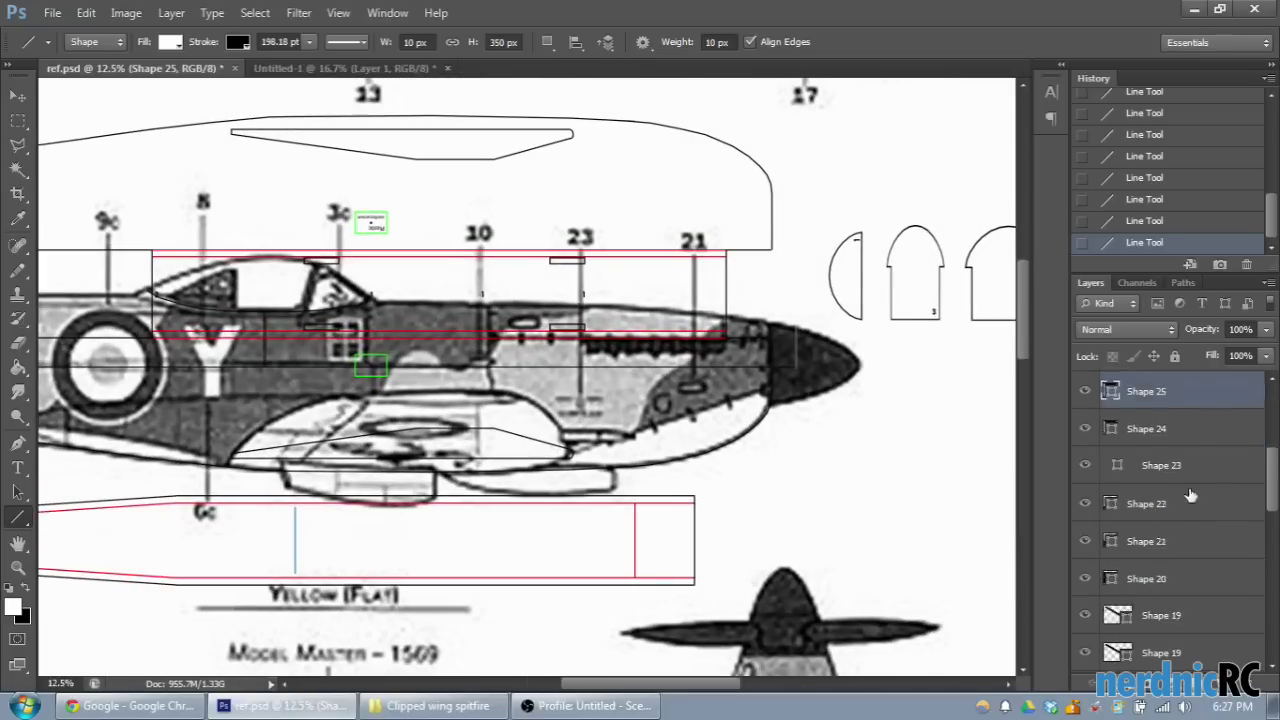
pyautogui.click(1085, 466)
pyautogui.scroll(-1, 1137, 507)
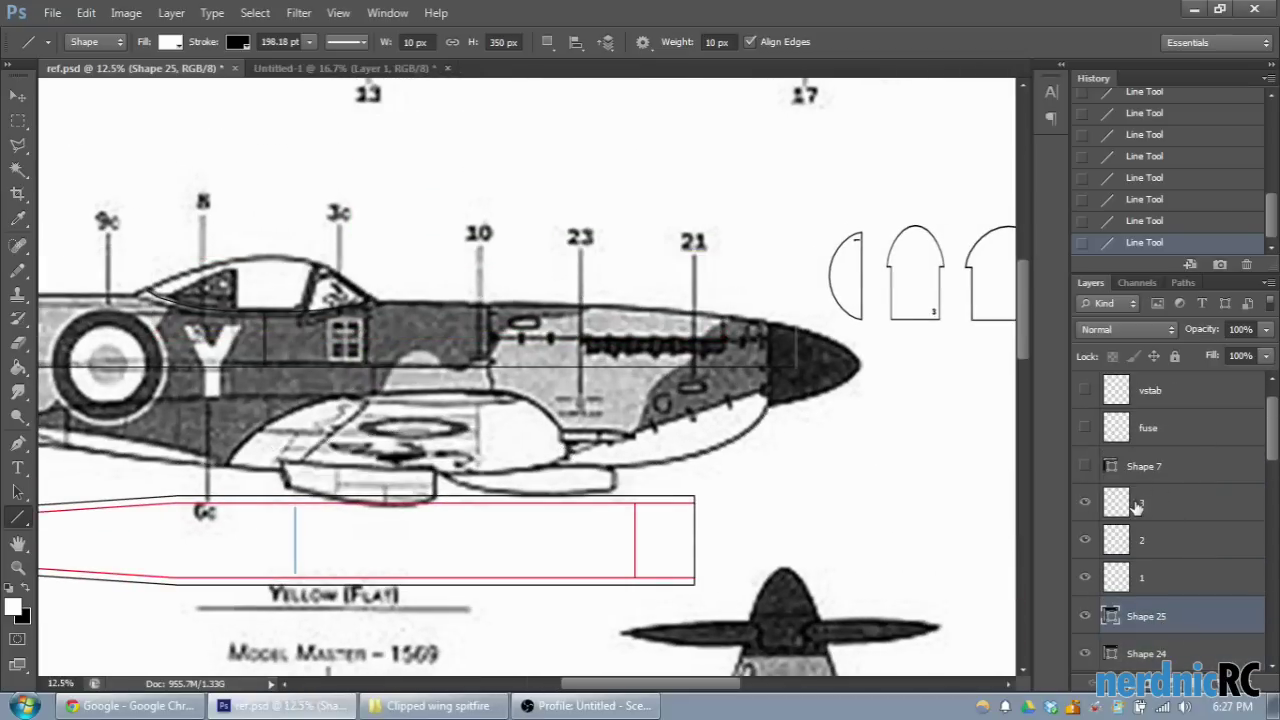
pyautogui.scroll(-6, 1137, 503)
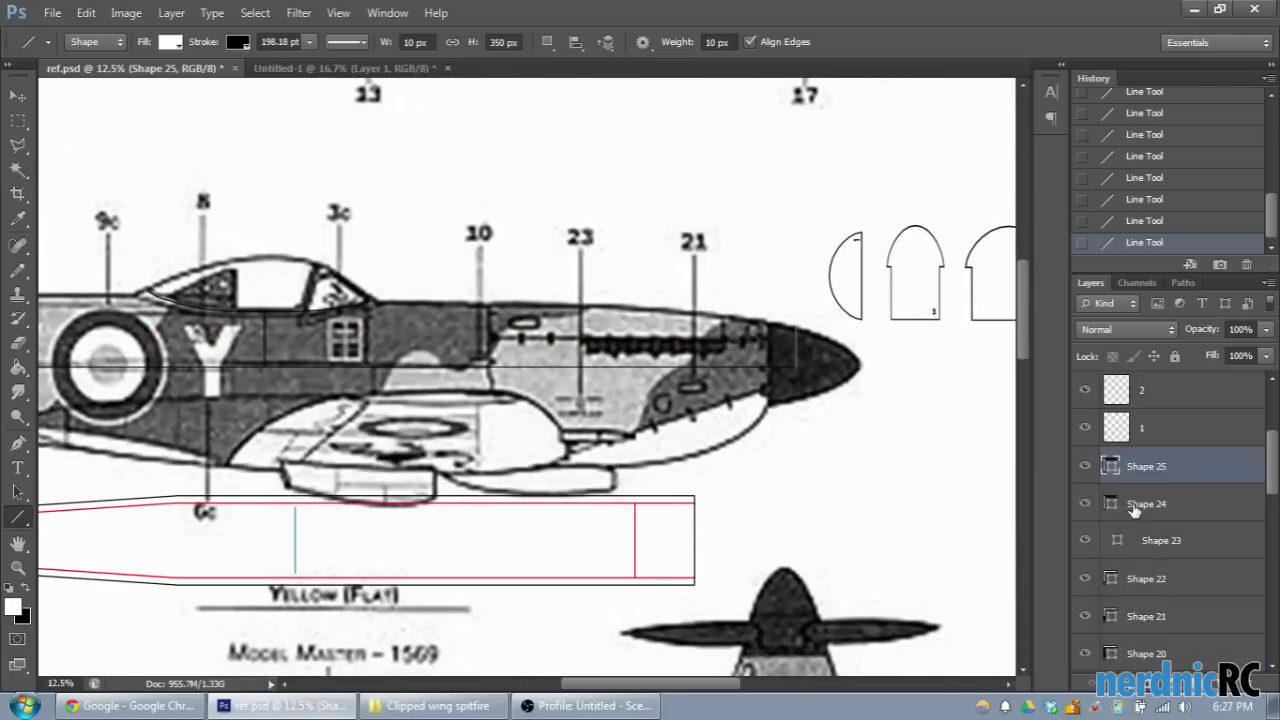
# Step: Hide layers 1, 2 and 3, the winglet, belly and spar layers, and the bottom piece's outline below the fuselage
pyautogui.scroll(4, 1150, 503)
pyautogui.moveTo(1085, 502); pyautogui.dragTo(1085, 427)
pyautogui.scroll(-15, 1147, 500)
pyautogui.scroll(1, 1140, 492)
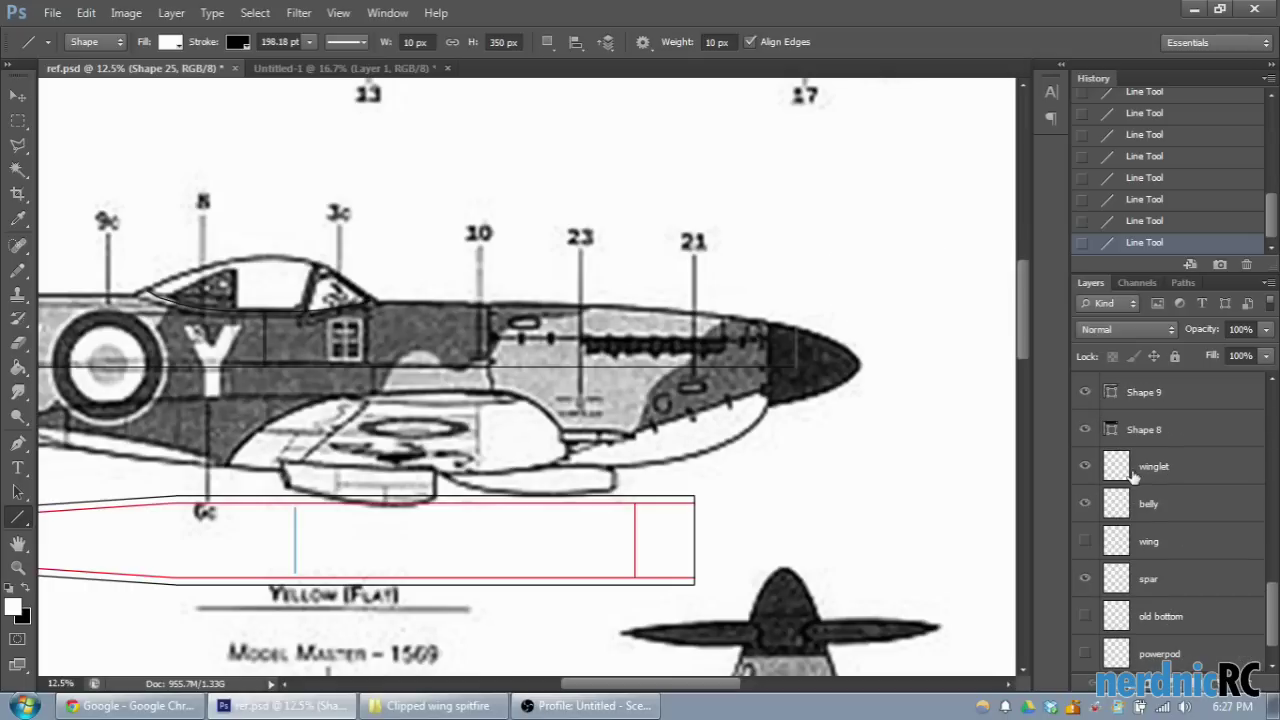
pyautogui.moveTo(1090, 479); pyautogui.dragTo(1108, 537)
pyautogui.scroll(-1, 1108, 537)
pyautogui.click(1088, 545)
pyautogui.scroll(2, 1095, 549)
pyautogui.hotkey('ctrl', '+')
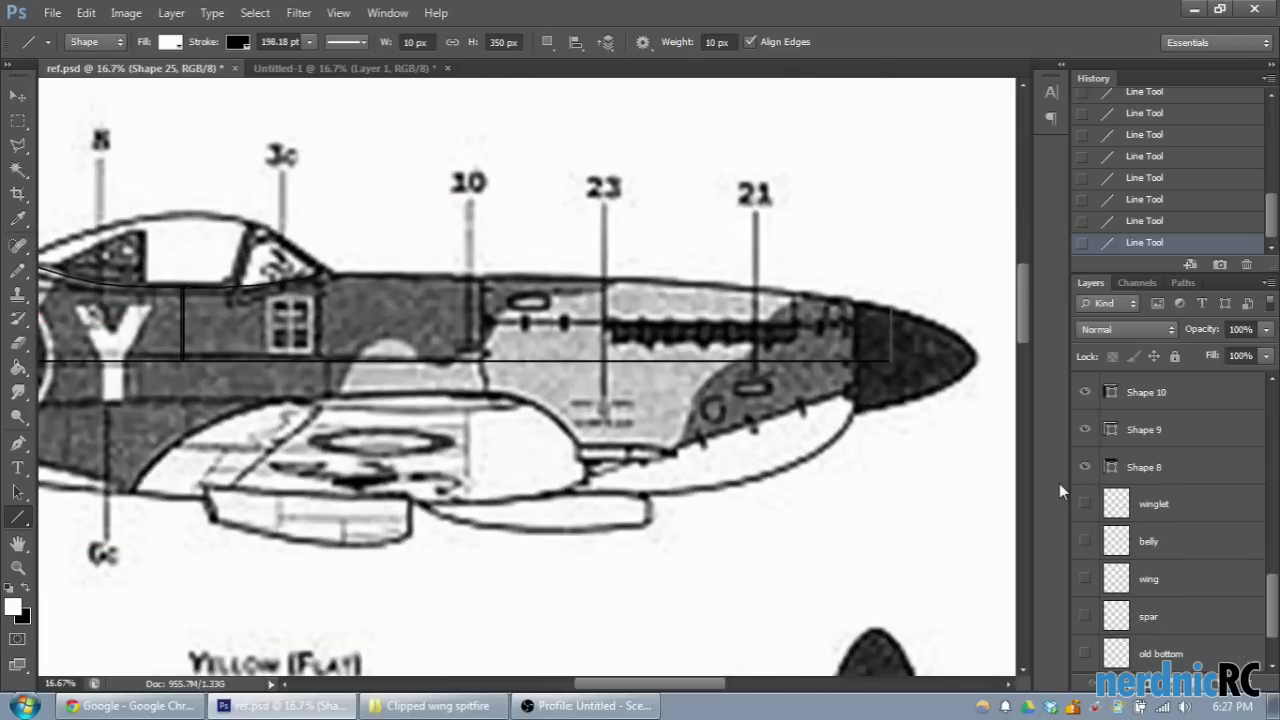
# Step: Hide the hstab layer so the tail end of the upper fuselage piece shows against the reference drawing alone
pyautogui.moveTo(640, 690); pyautogui.dragTo(517, 692)
pyautogui.scroll(-10, 1180, 575)
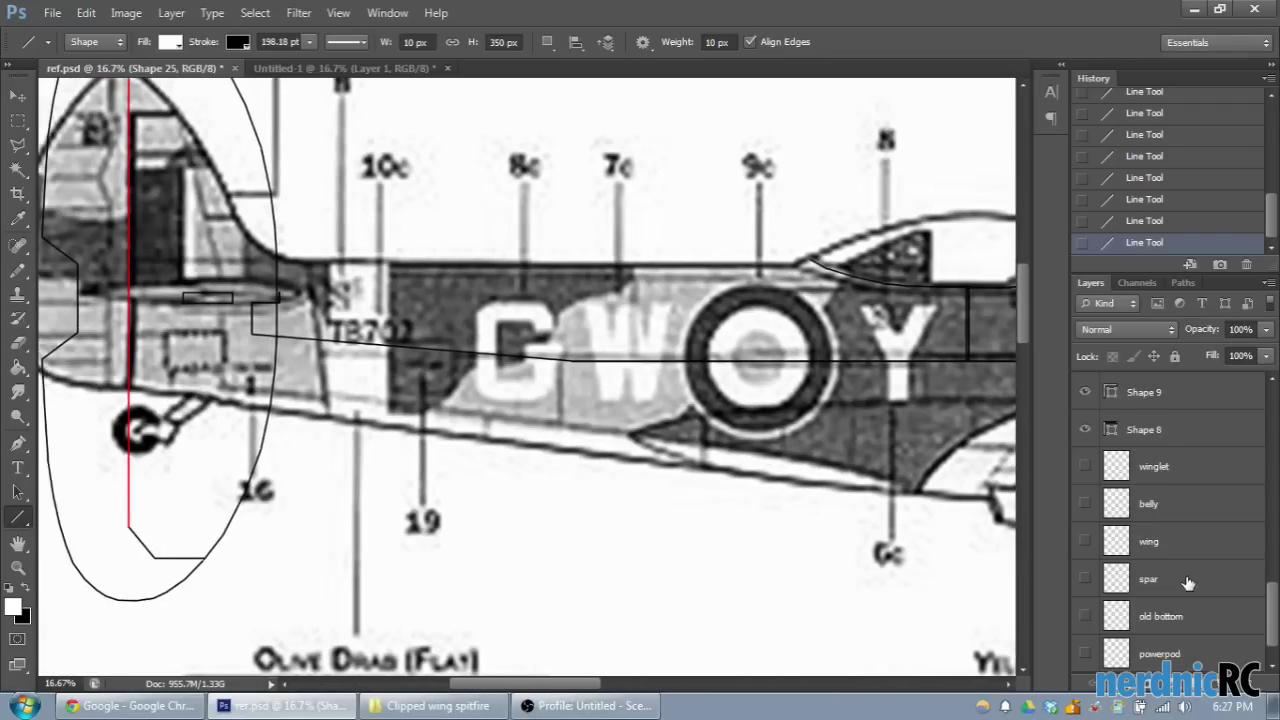
pyautogui.scroll(3, 1198, 545)
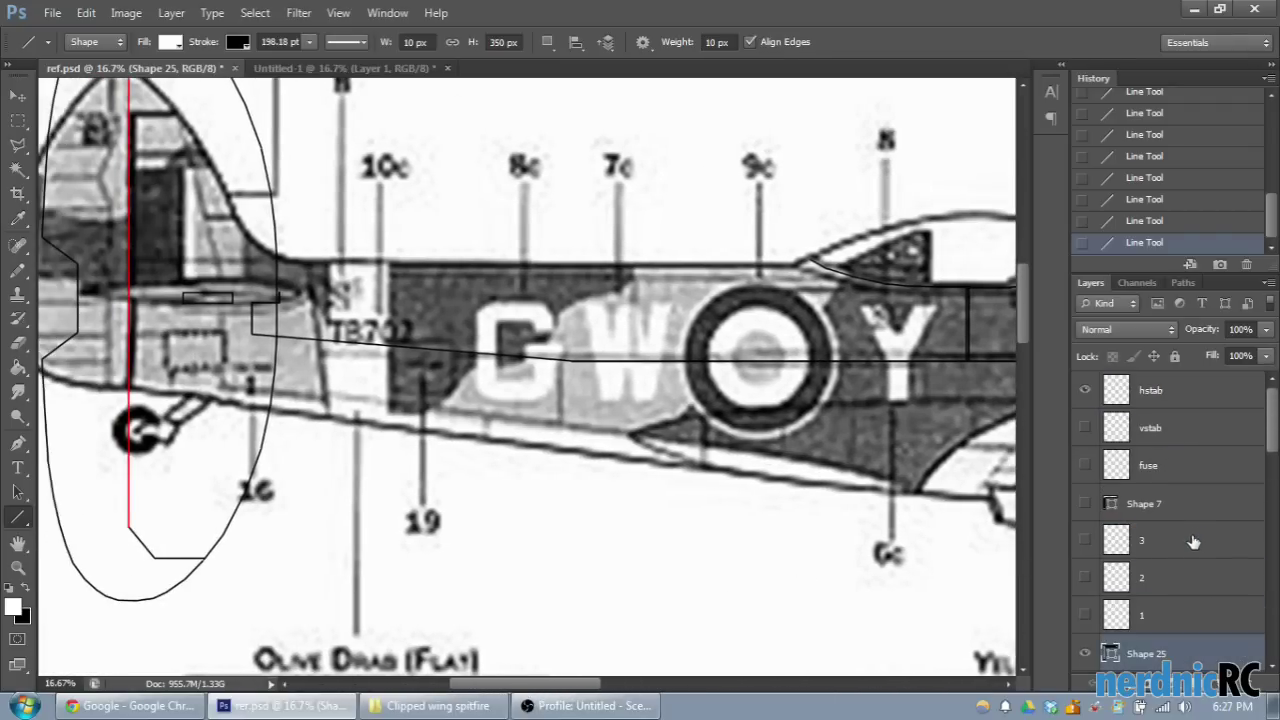
pyautogui.click(1085, 392)
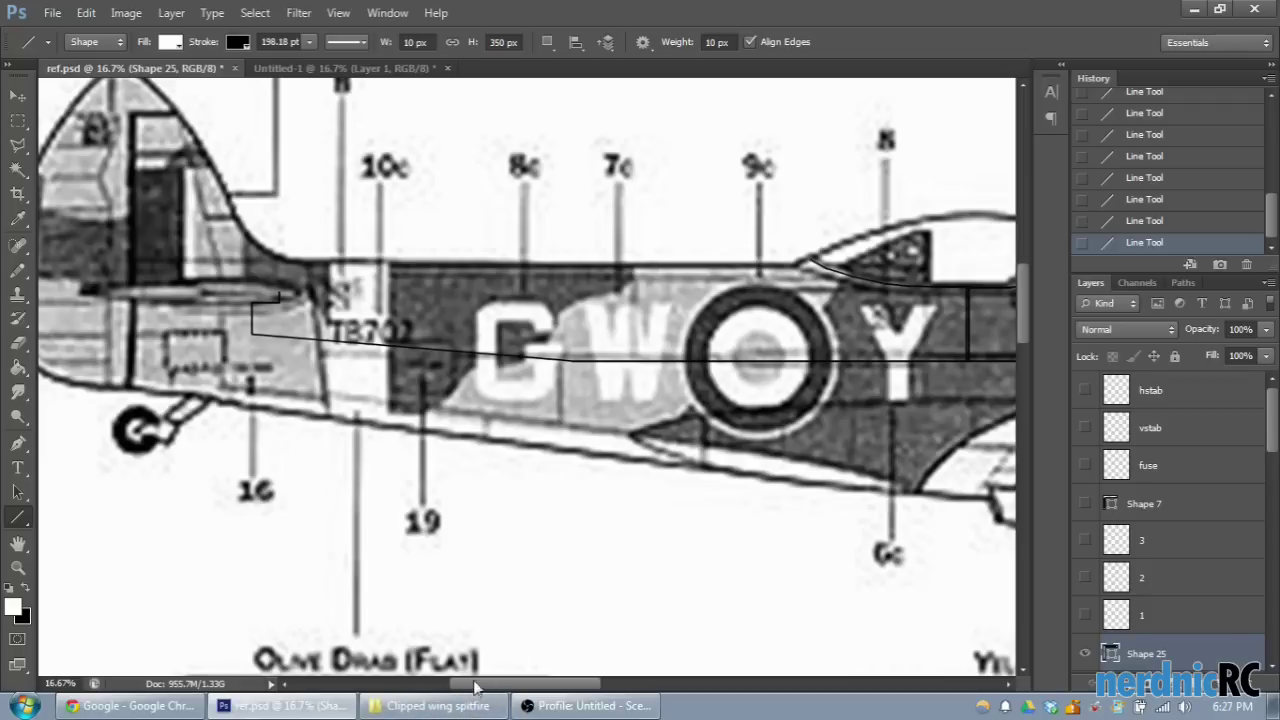
pyautogui.moveTo(468, 692); pyautogui.dragTo(458, 687)
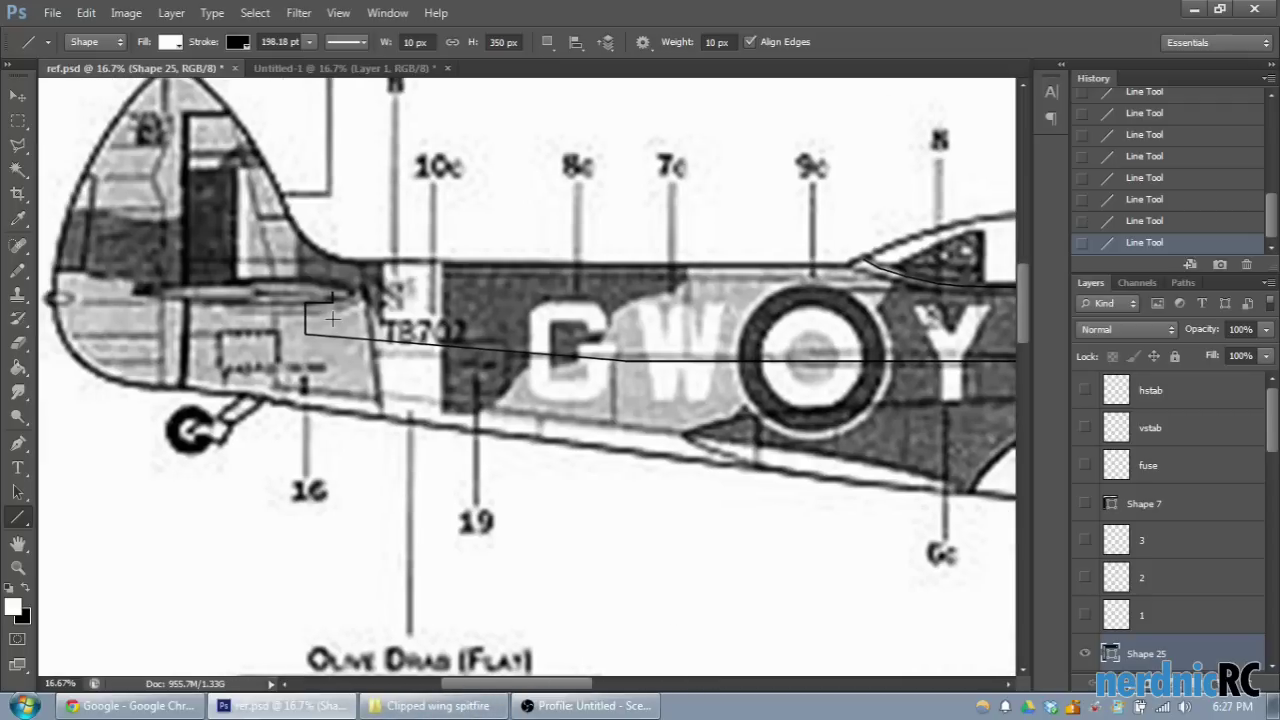
# Step: Rasterize the layers from Shape 25 through Shape 8 and merge them into a single layer
pyautogui.scroll(-5, 1200, 597)
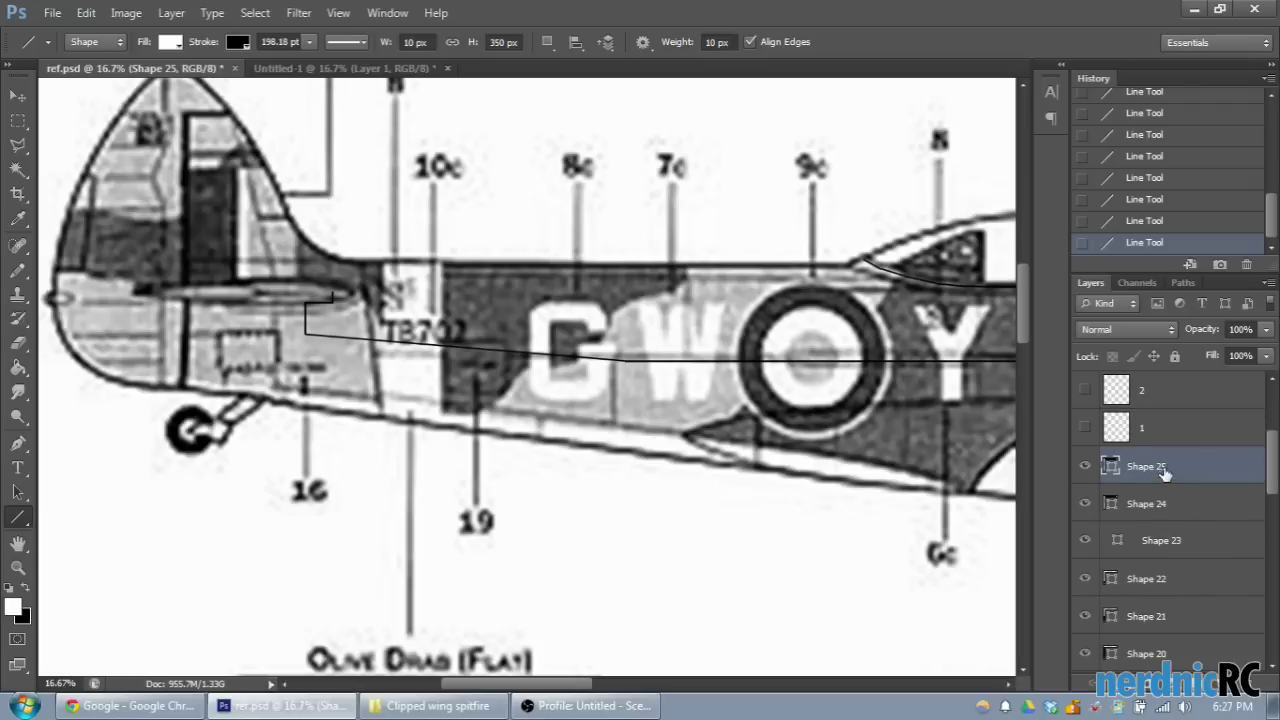
pyautogui.scroll(-5, 1163, 473)
pyautogui.keyDown('shift'); pyautogui.click(1160, 541); pyautogui.keyUp('shift')
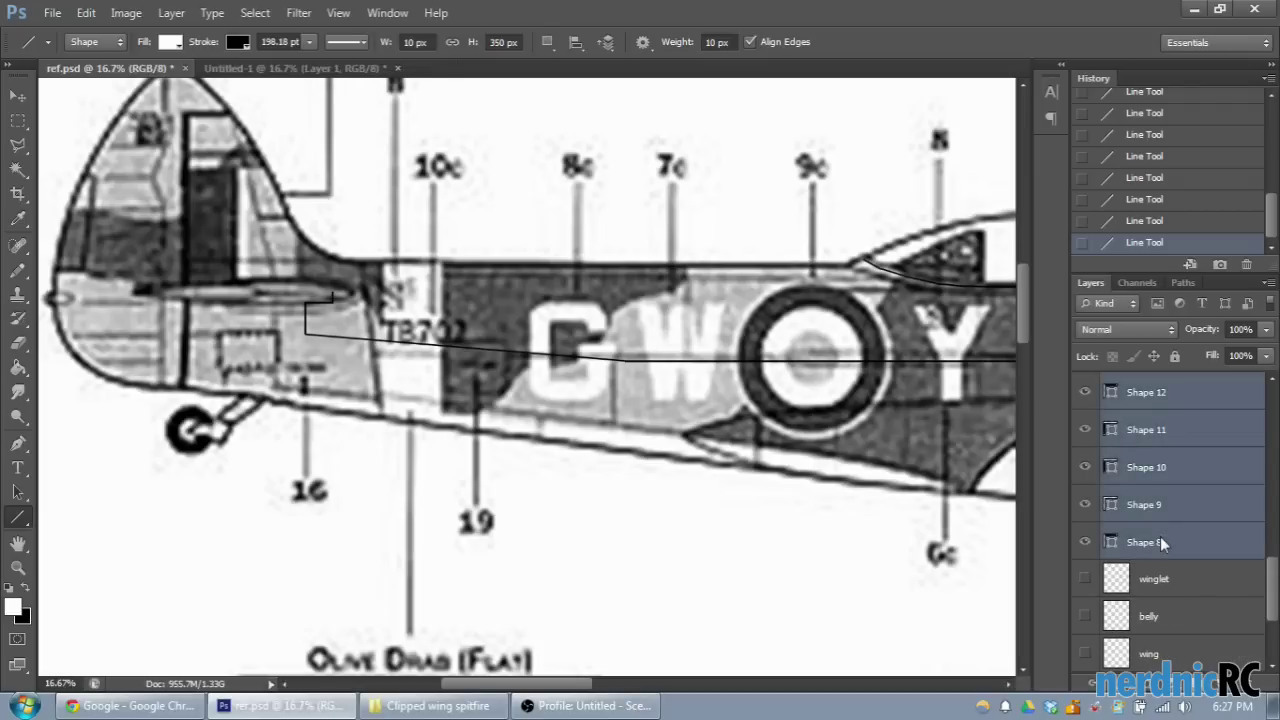
pyautogui.rightClick(1160, 541)
pyautogui.click(1048, 179)
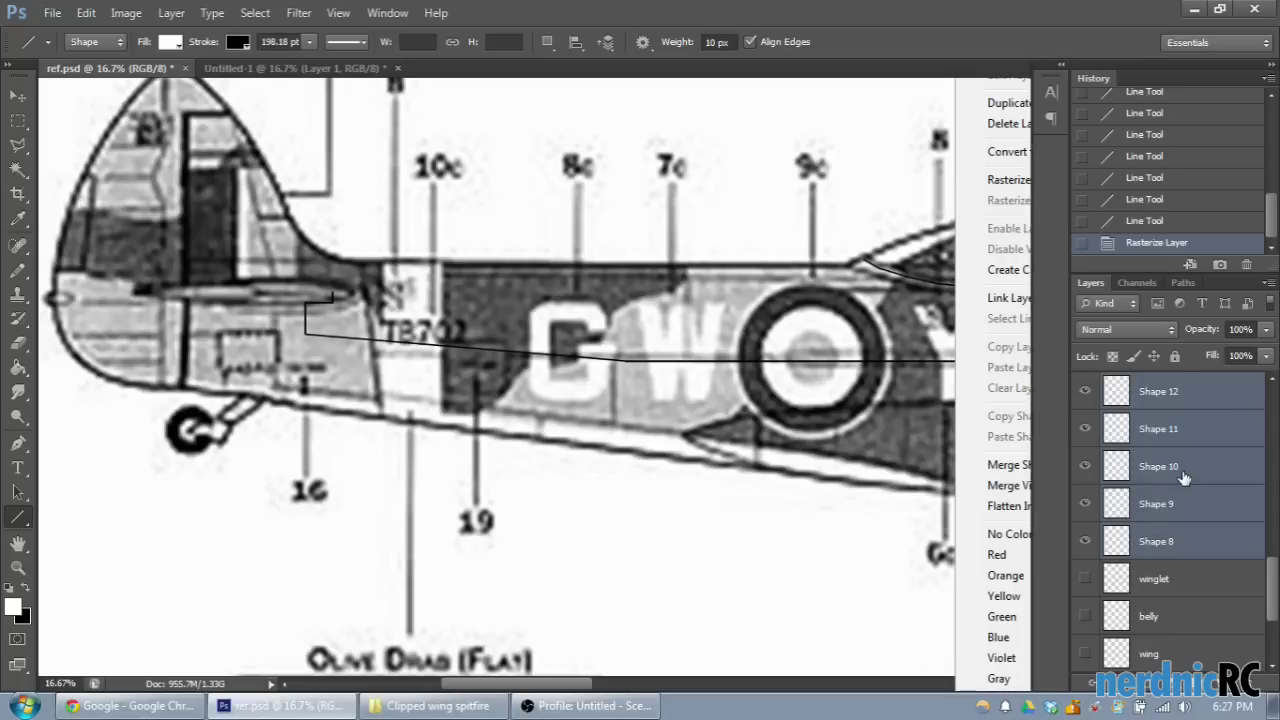
pyautogui.rightClick(1100, 440)
pyautogui.click(1116, 465)
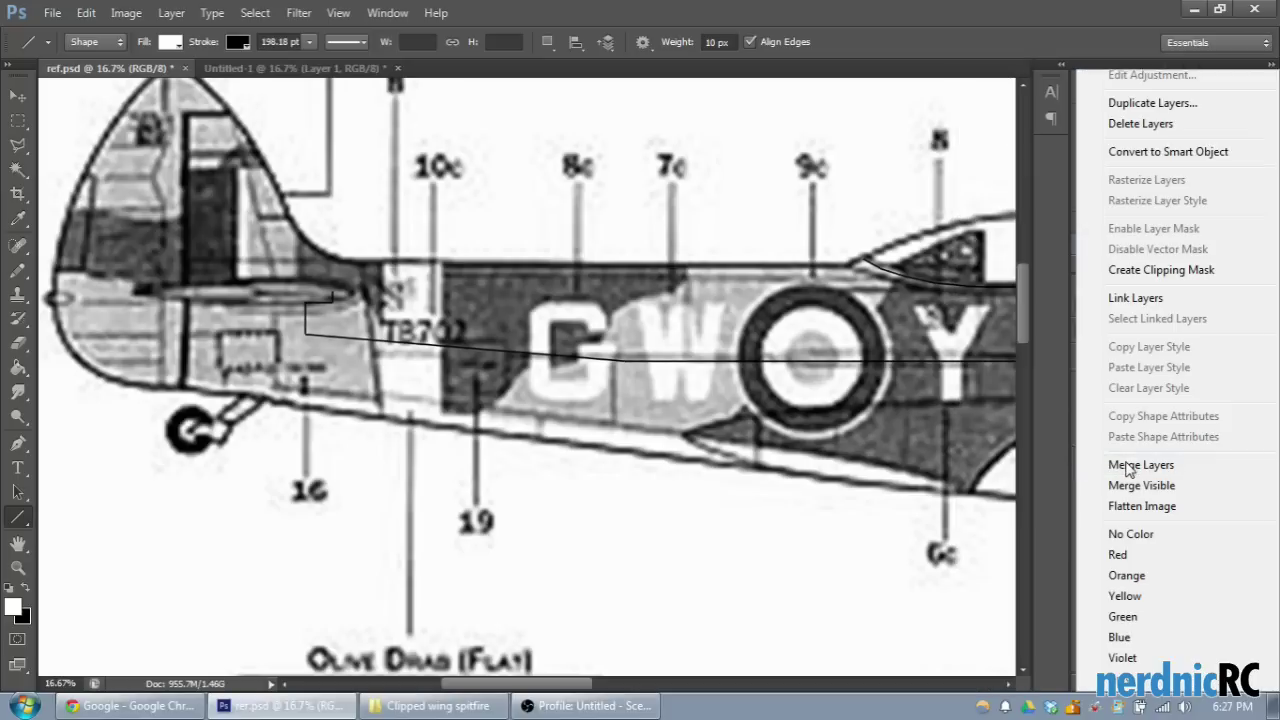
pyautogui.moveTo(561, 686); pyautogui.dragTo(630, 676)
pyautogui.scroll(4, 660, 632)
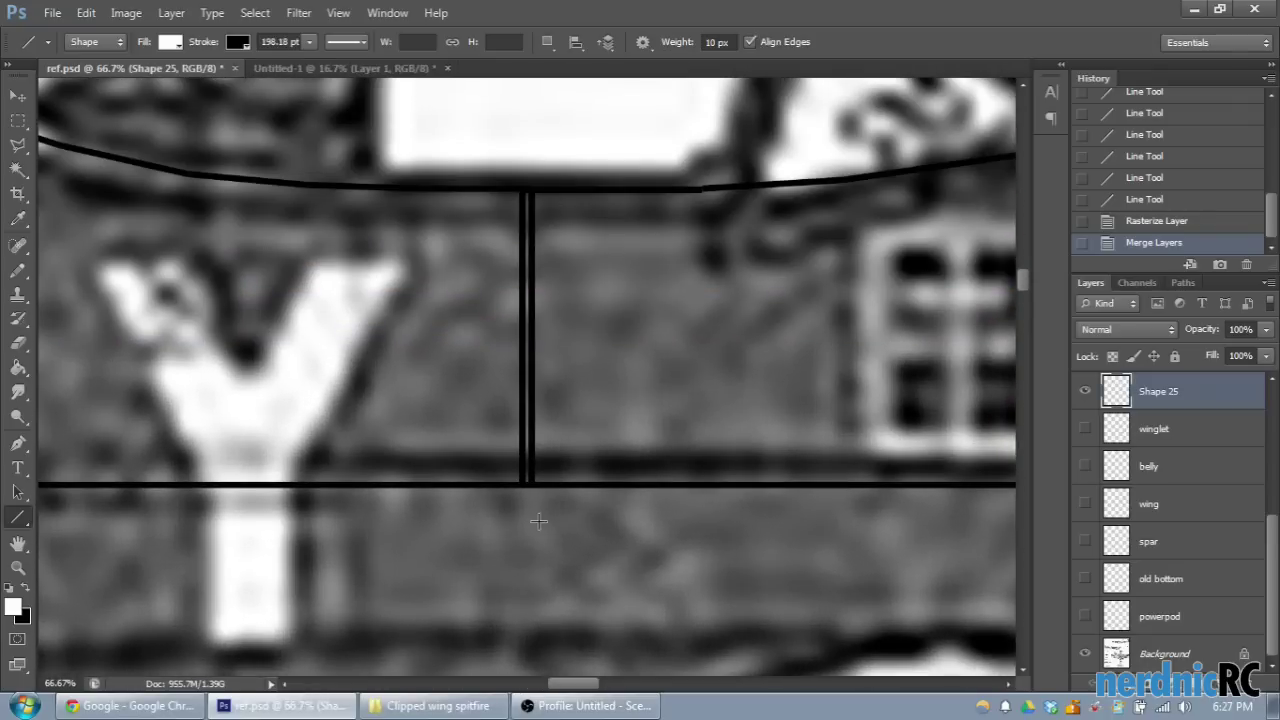
pyautogui.click(19, 119)
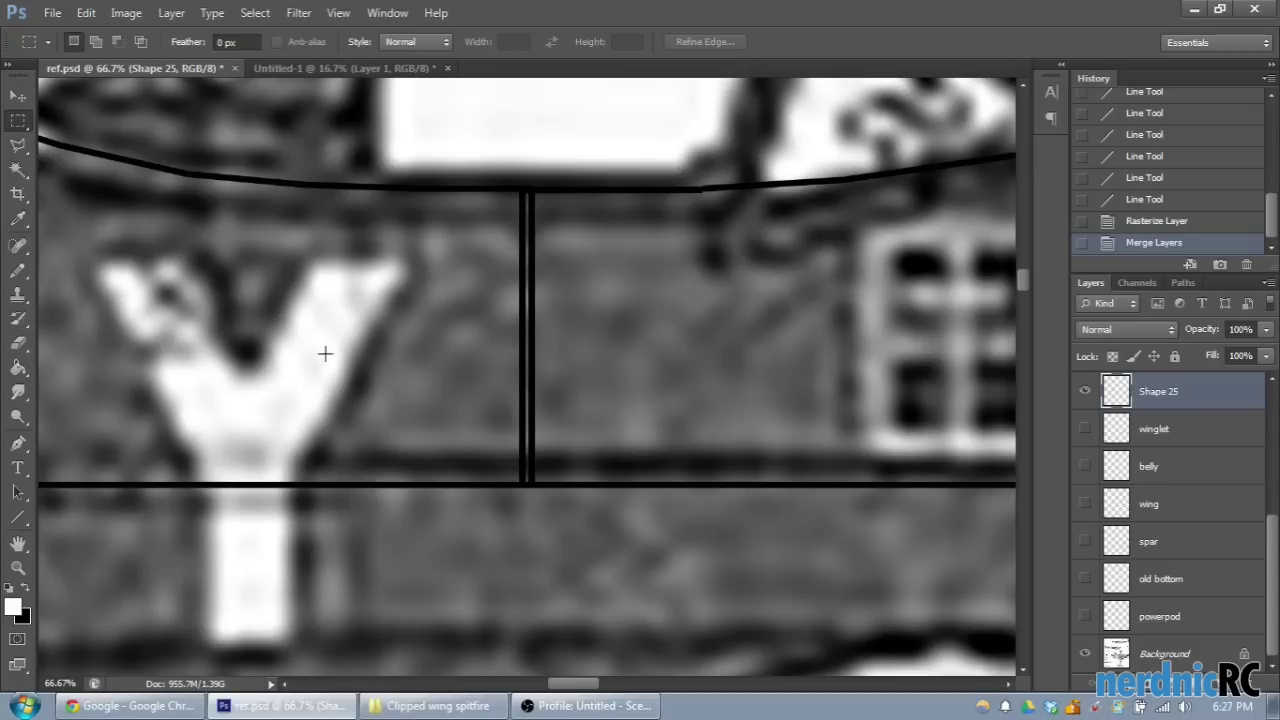
pyautogui.moveTo(514, 457); pyautogui.dragTo(511, 594)
pyautogui.click(521, 548)
pyautogui.scroll(-2, 457, 566)
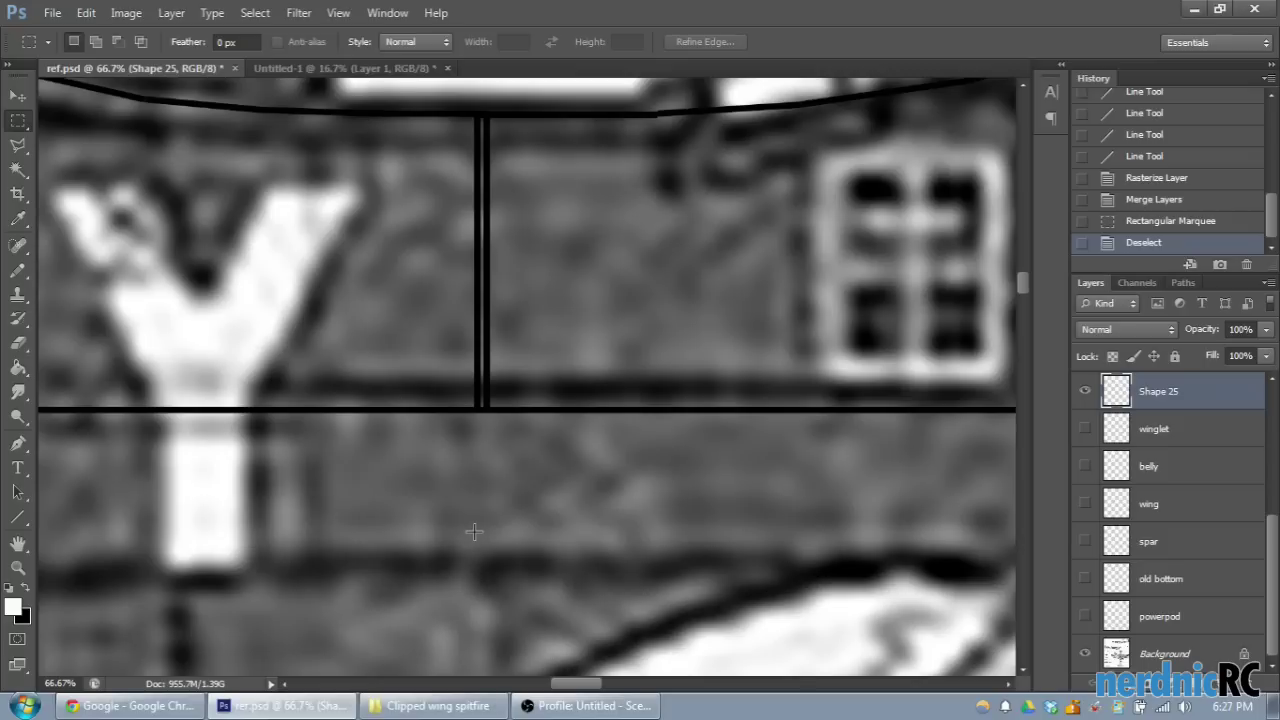
pyautogui.moveTo(447, 305); pyautogui.dragTo(480, 486)
pyautogui.click(475, 434)
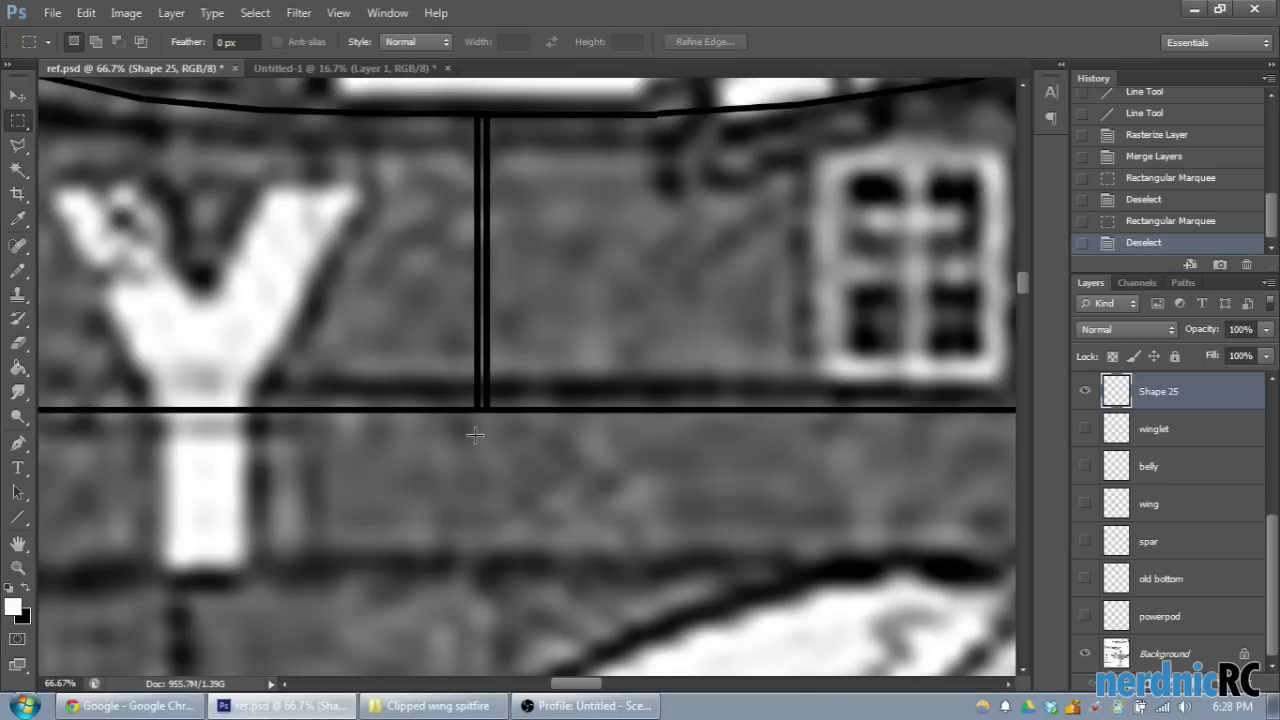
# Step: Copy the outline behind the cockpit's vertical lines onto a new layer and move the copy up and aft, clear of the original
pyautogui.moveTo(471, 349); pyautogui.dragTo(297, 133)
pyautogui.hotkey('ctrl', 'c')
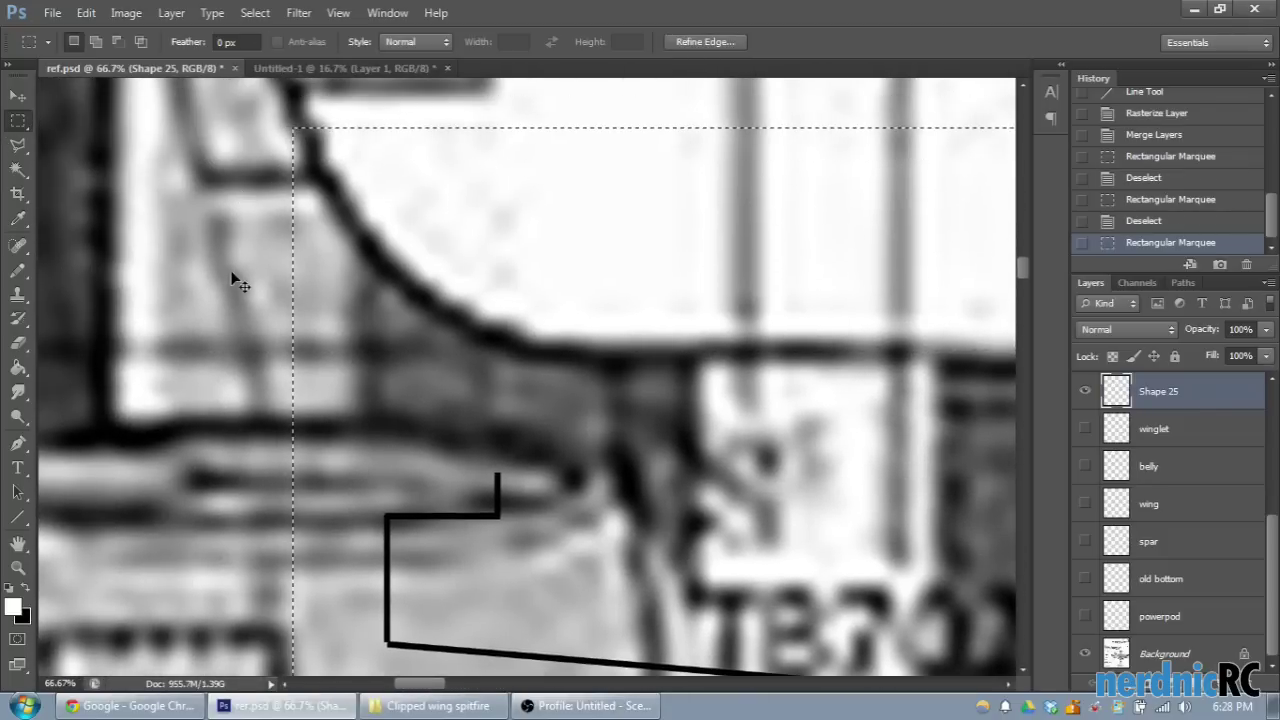
pyautogui.hotkey('ctrl', 'v')
pyautogui.hotkey('ctrl', '-')
pyautogui.hotkey('ctrl', '-')
pyautogui.hotkey('ctrl', '-')
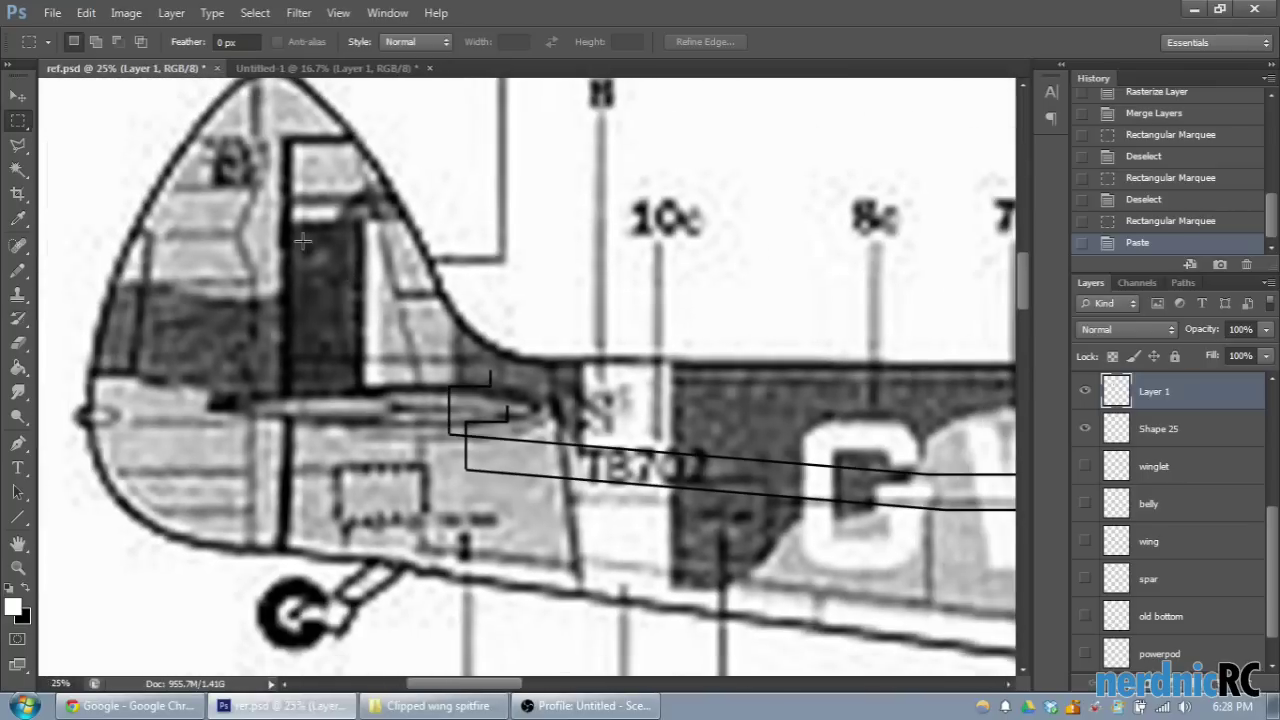
pyautogui.click(16, 97)
pyautogui.moveTo(793, 441); pyautogui.dragTo(520, 263)
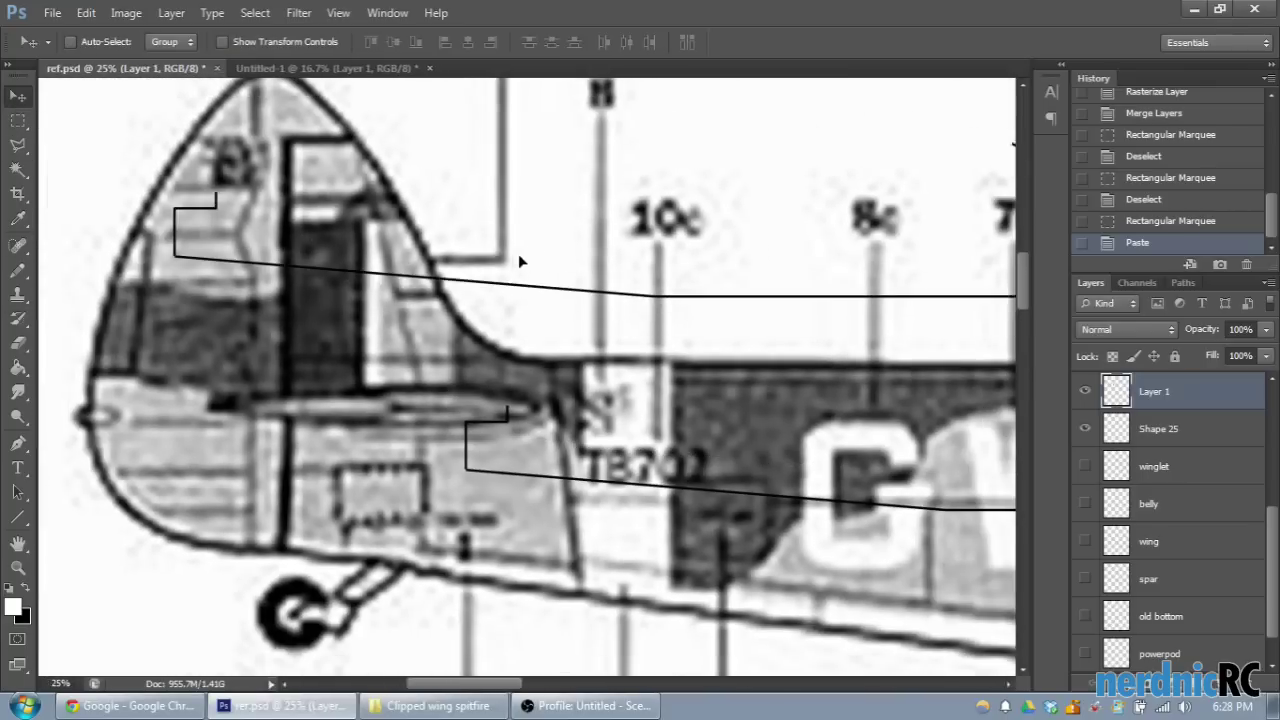
# Step: On the Shape 25 layer, delete the tail end of the original outline with a rectangular selection
pyautogui.moveTo(438, 686); pyautogui.dragTo(485, 688)
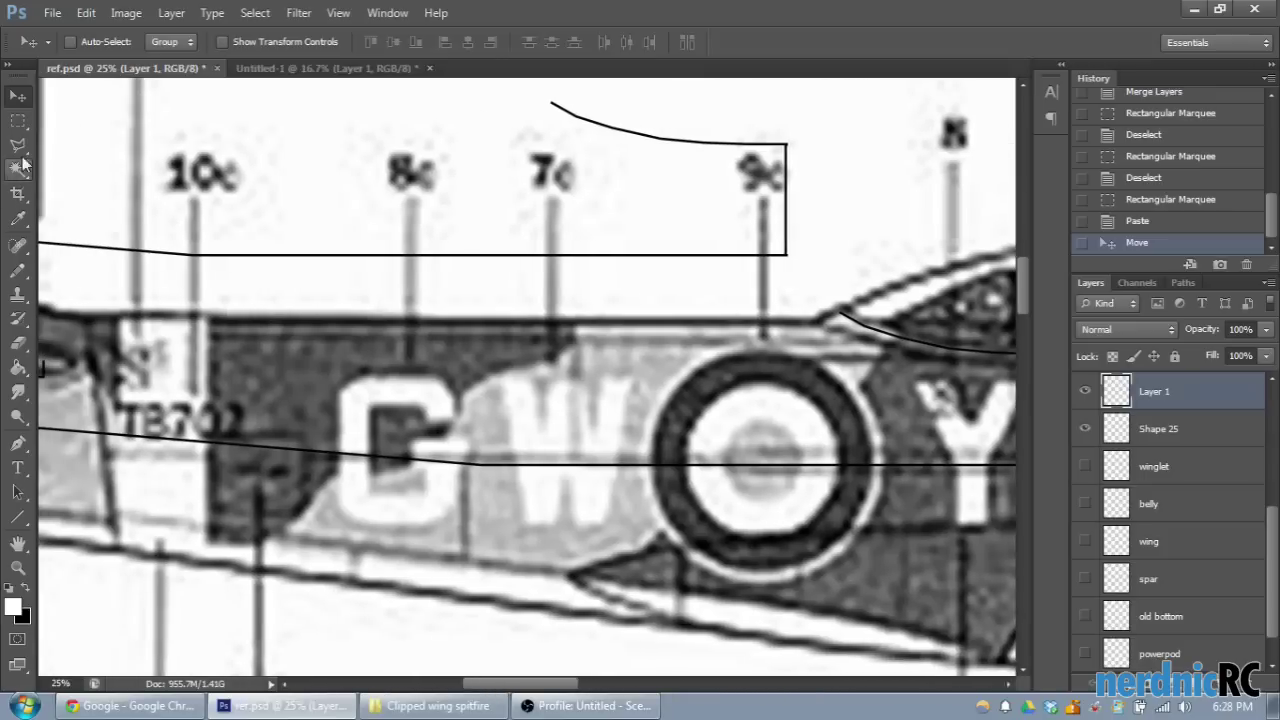
pyautogui.press('m')
pyautogui.click(1176, 429)
pyautogui.scroll(-2, 698, 568)
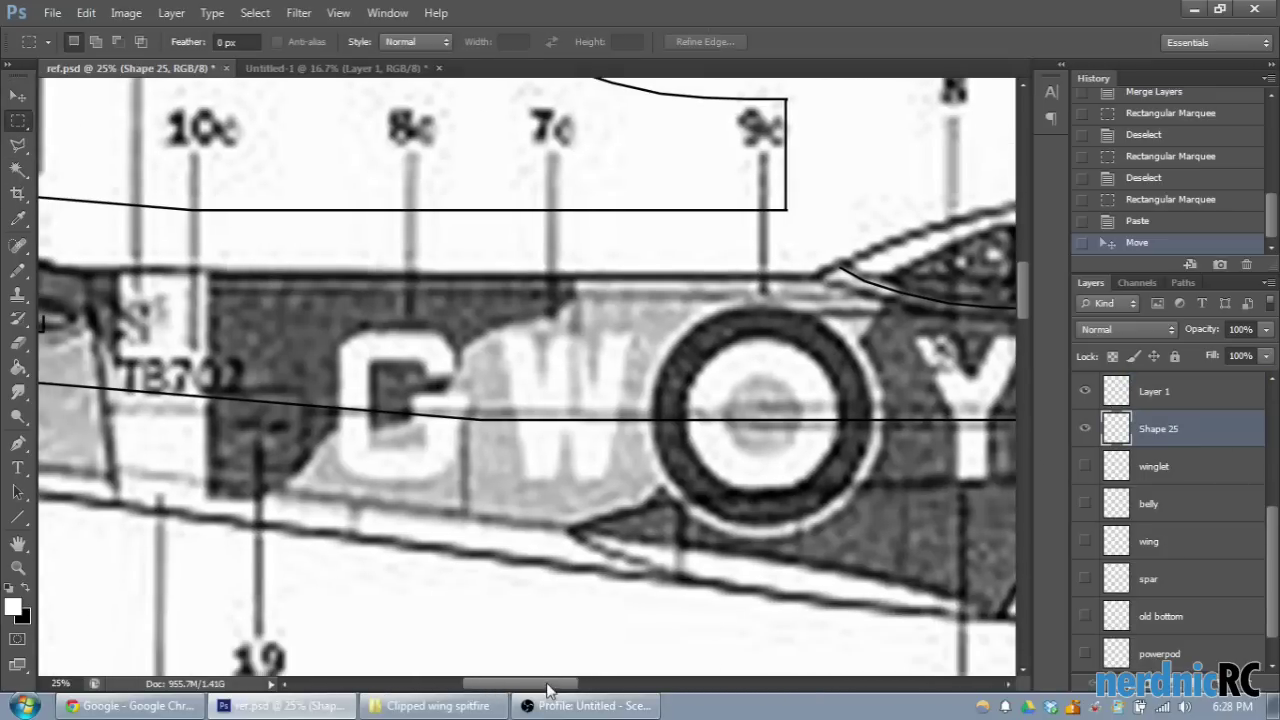
pyautogui.moveTo(548, 688); pyautogui.dragTo(491, 667)
pyautogui.moveTo(457, 281); pyautogui.dragTo(758, 503)
pyautogui.press('Delete')
# Step: Delete the rest of the original rear outline up to the forward vertical line below the cockpit
pyautogui.moveTo(502, 687); pyautogui.dragTo(578, 688)
pyautogui.click(153, 381)
pyautogui.moveTo(651, 555); pyautogui.dragTo(651, 555)
pyautogui.press('Delete')
pyautogui.hotkey('ctrl', 'd')
pyautogui.scroll(1, 606, 290)
pyautogui.moveTo(694, 461); pyautogui.dragTo(897, 560)
pyautogui.press('Delete')
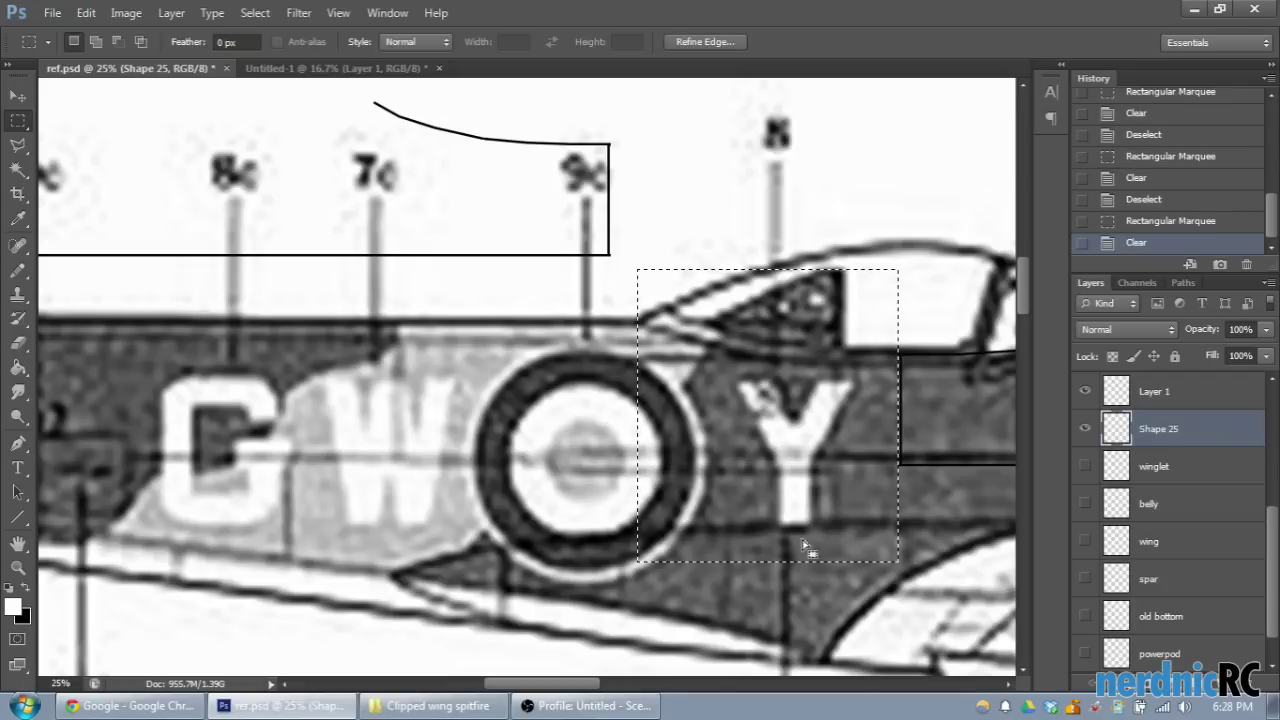
pyautogui.hotkey('ctrl', '+')
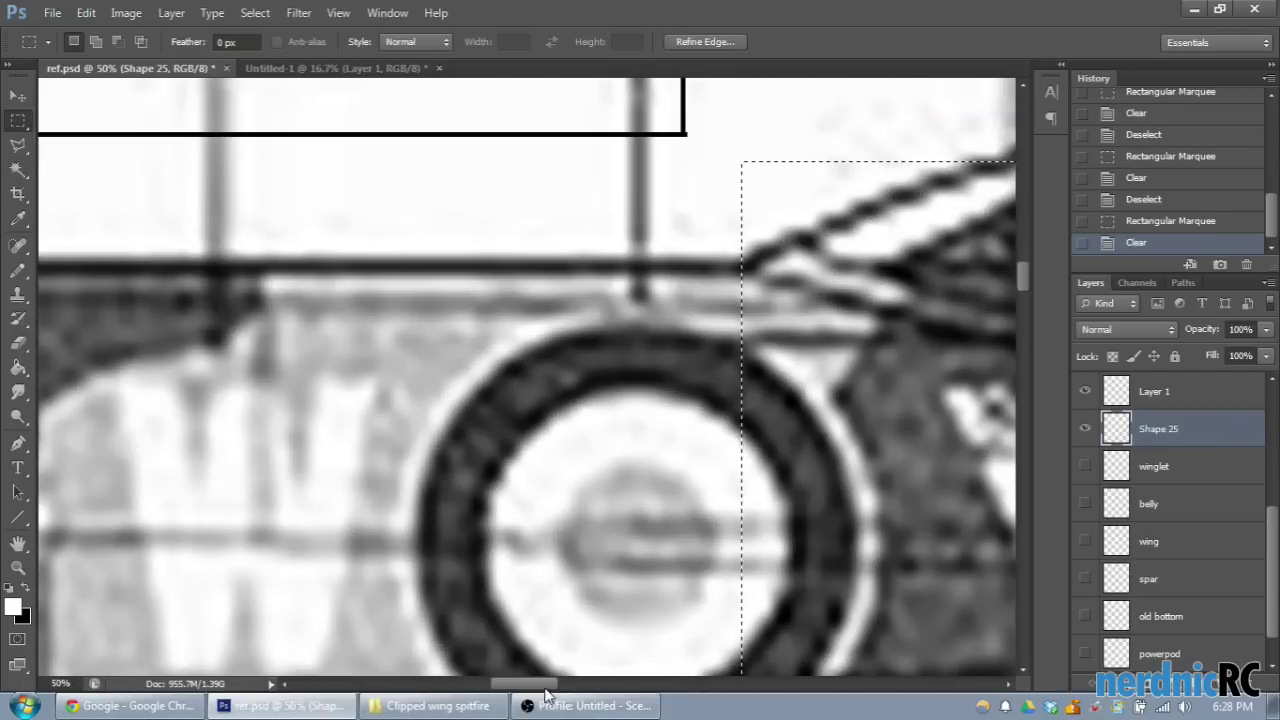
pyautogui.moveTo(545, 690); pyautogui.dragTo(586, 690)
pyautogui.hotkey('ctrl', 'd')
# Step: Delete the remaining vertical line below the cockpit together with the adjoining ends of the nose outline's horizontal lines
pyautogui.scroll(-1, 507, 487)
pyautogui.hotkey('ctrl', '+')
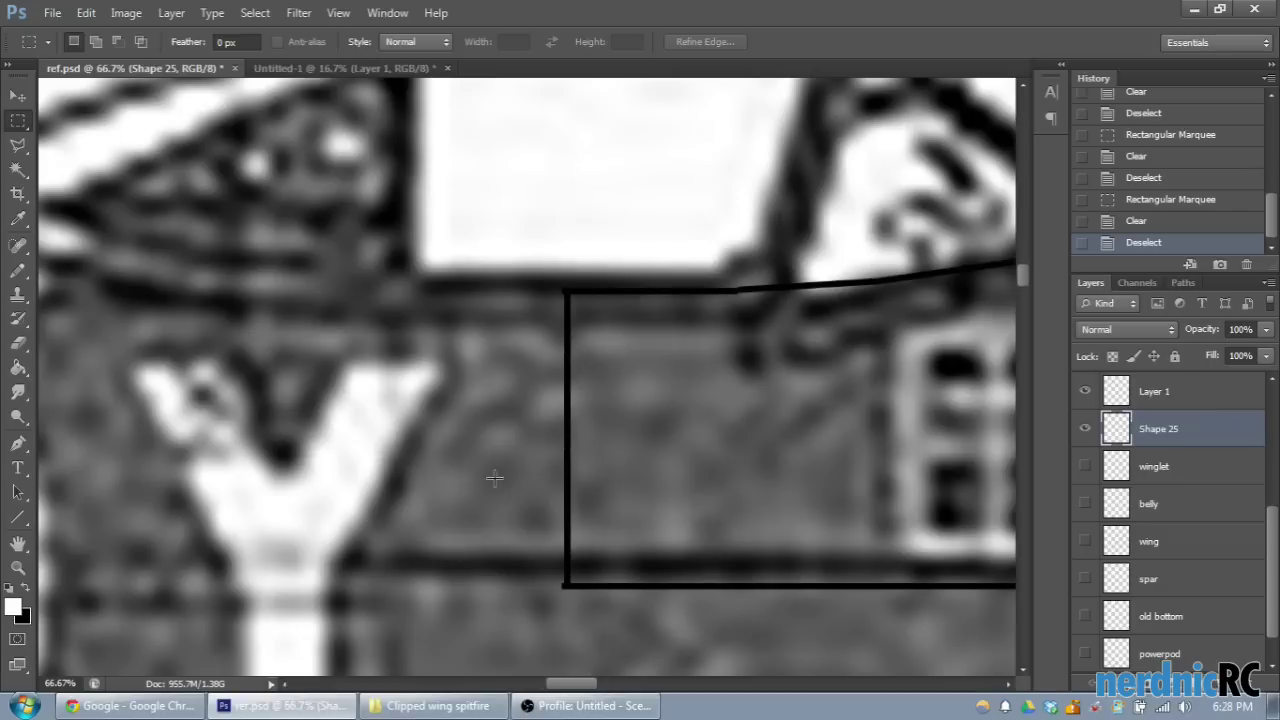
pyautogui.scroll(-1, 508, 490)
pyautogui.moveTo(391, 175); pyautogui.dragTo(576, 603)
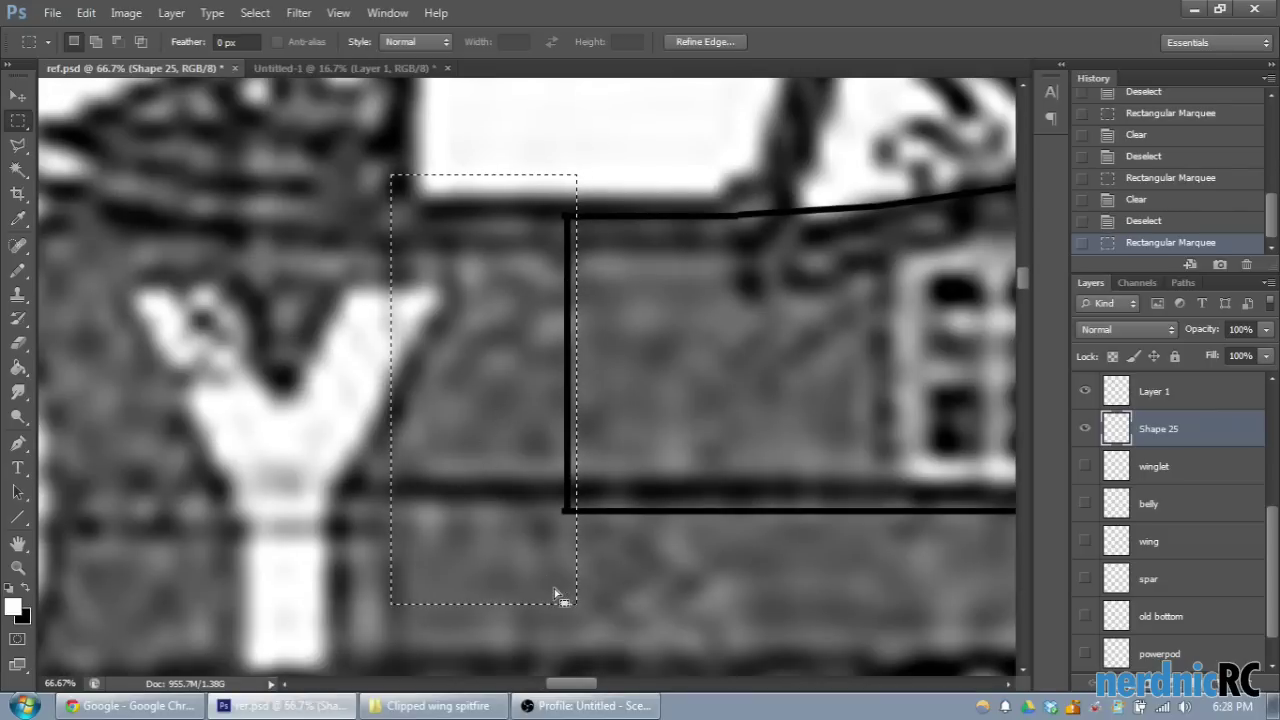
pyautogui.press('Delete')
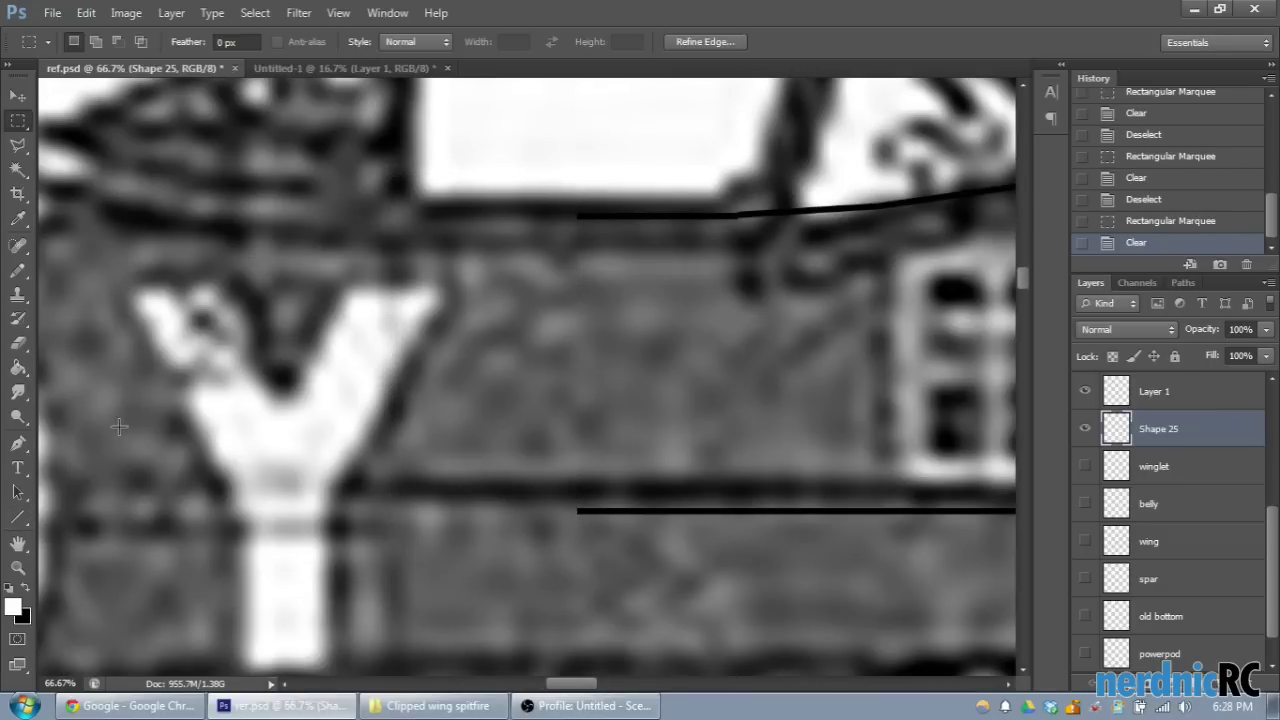
pyautogui.hotkey('ctrl', 'd')
# Step: Extend the nose outline rearward with a 72 px line on its upper edge and an 80 px line on its lower edge
pyautogui.press('u')
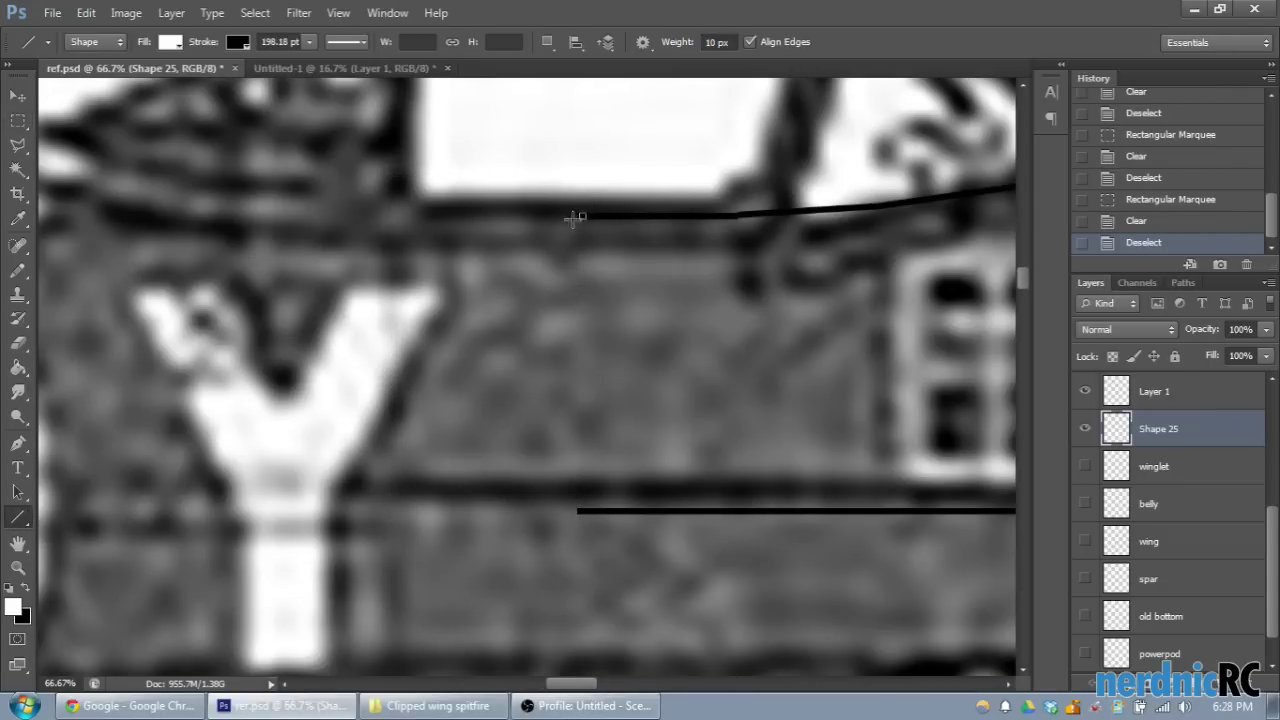
pyautogui.moveTo(543, 217); pyautogui.dragTo(541, 222)
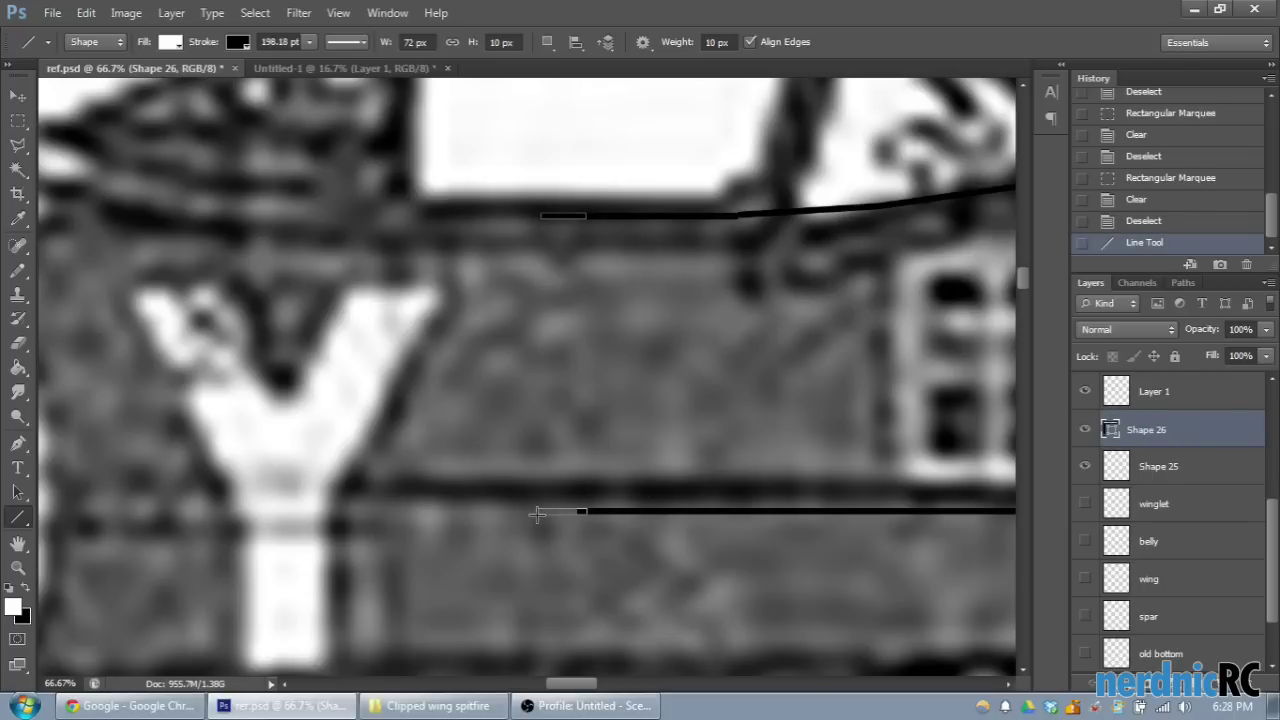
pyautogui.moveTo(535, 514); pyautogui.dragTo(537, 513)
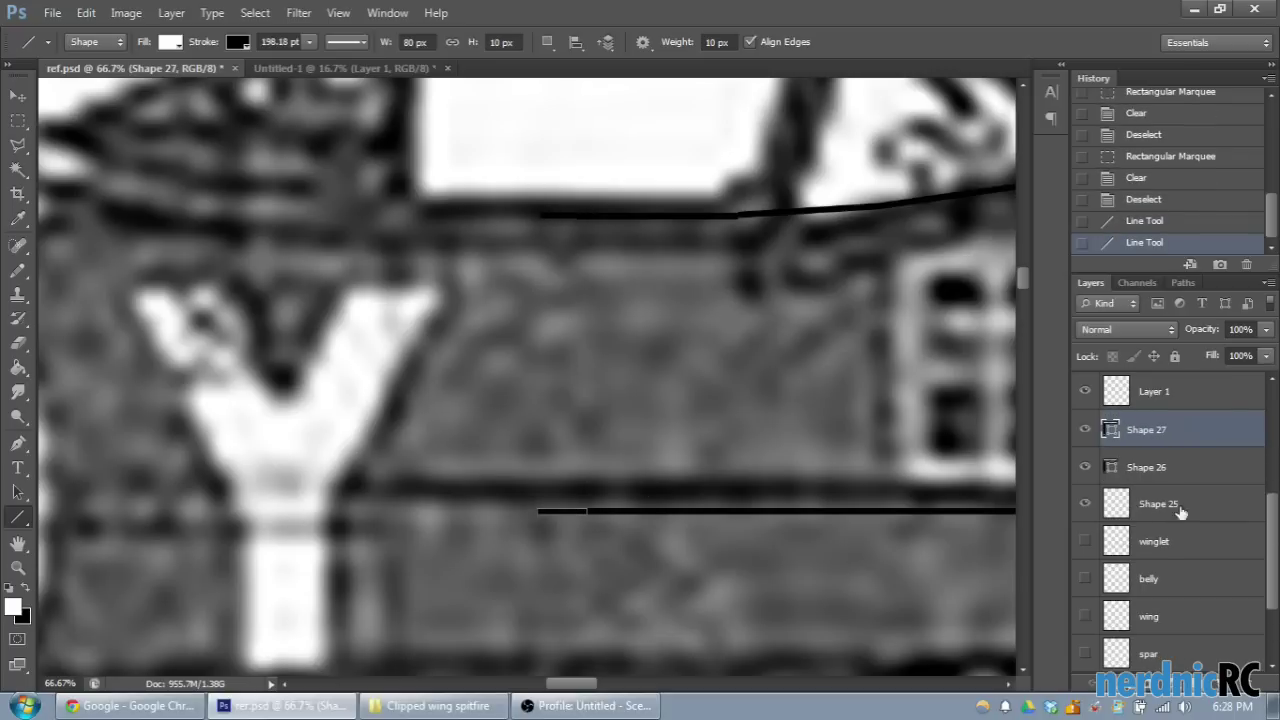
# Step: Nudge the two extension lines vertically into alignment with the nose outline's upper and lower edges
pyautogui.click(1129, 469)
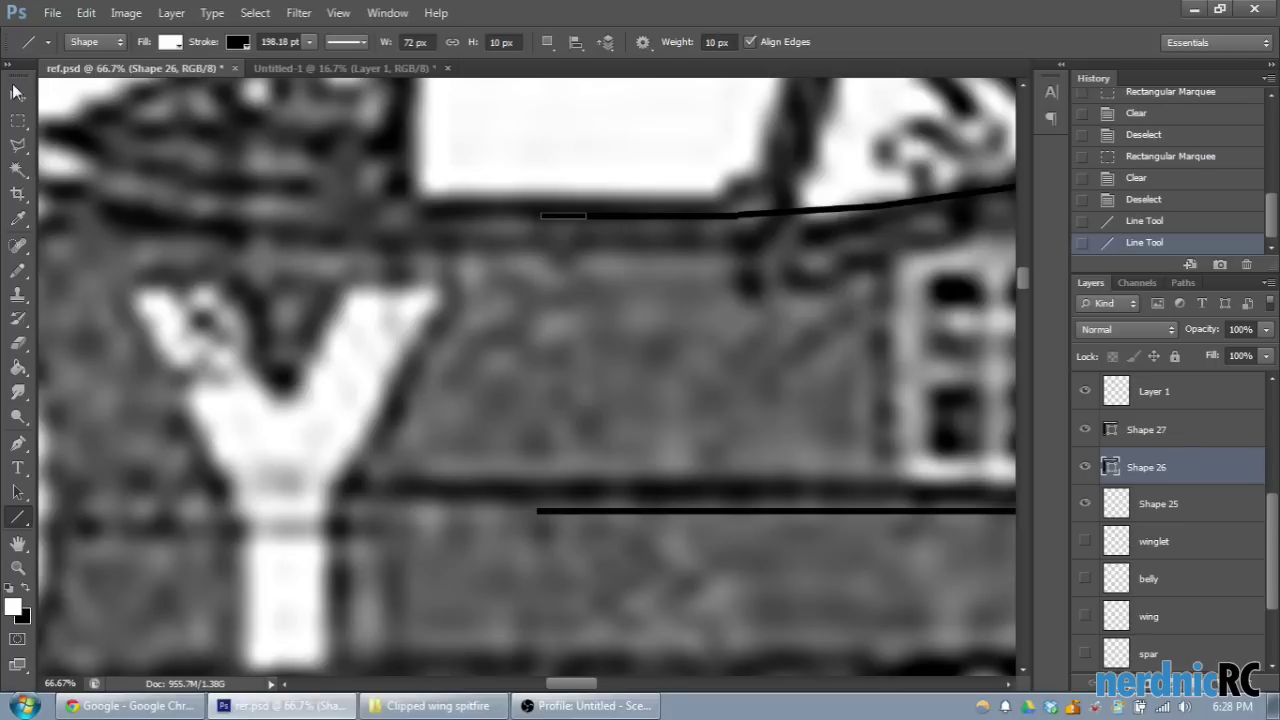
pyautogui.click(15, 91)
pyautogui.press('Up')
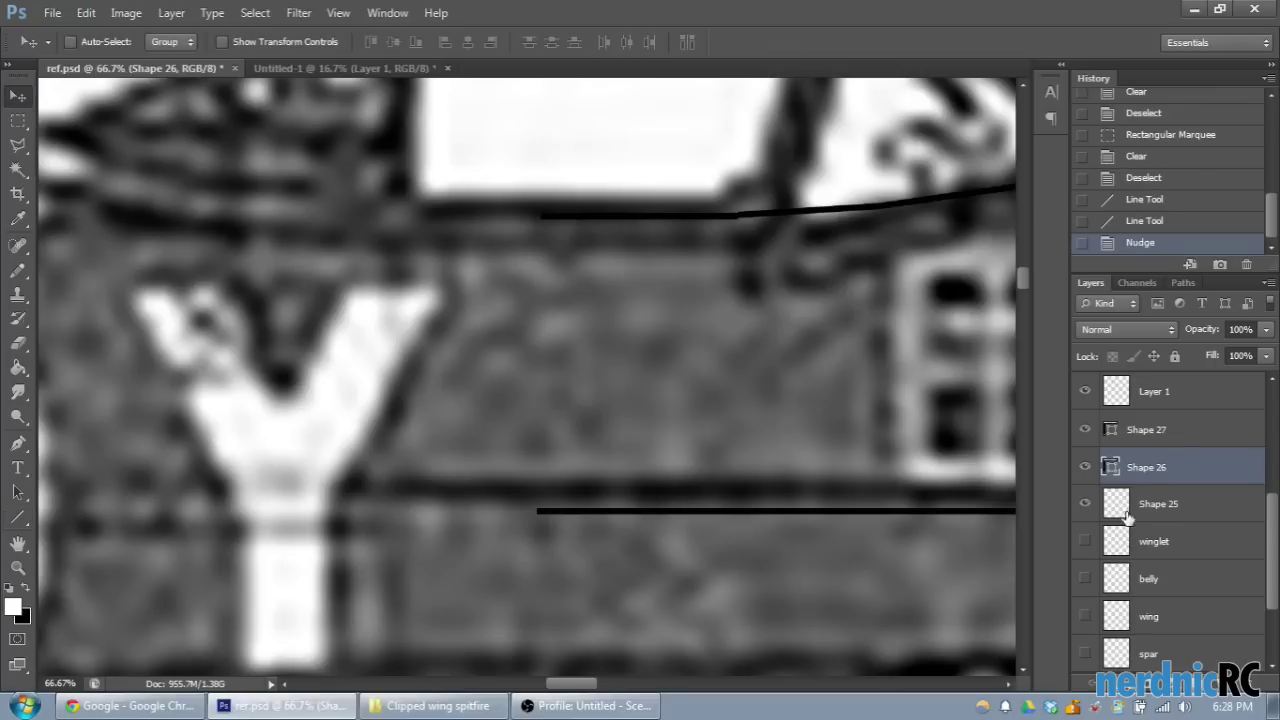
pyautogui.click(1155, 428)
pyautogui.press('Down')
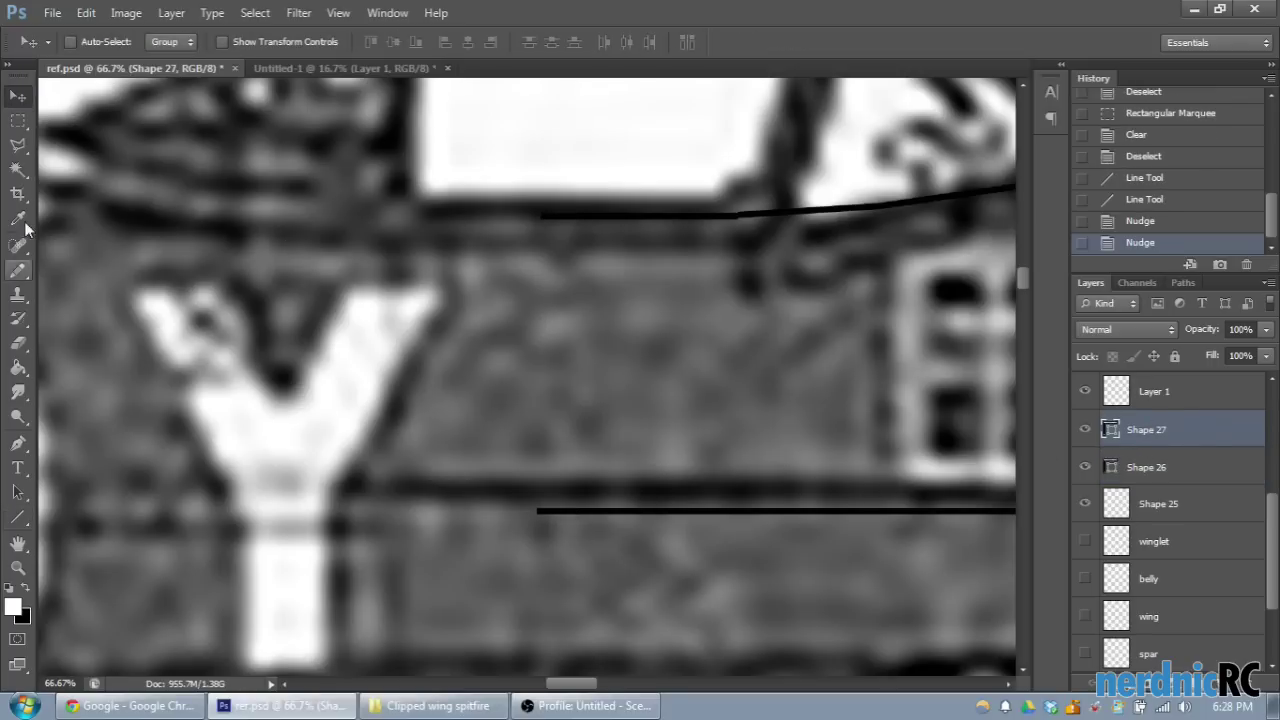
# Step: Draw a vertical line joining the rear ends of the two extension lines to close the nose outline
pyautogui.click(18, 517)
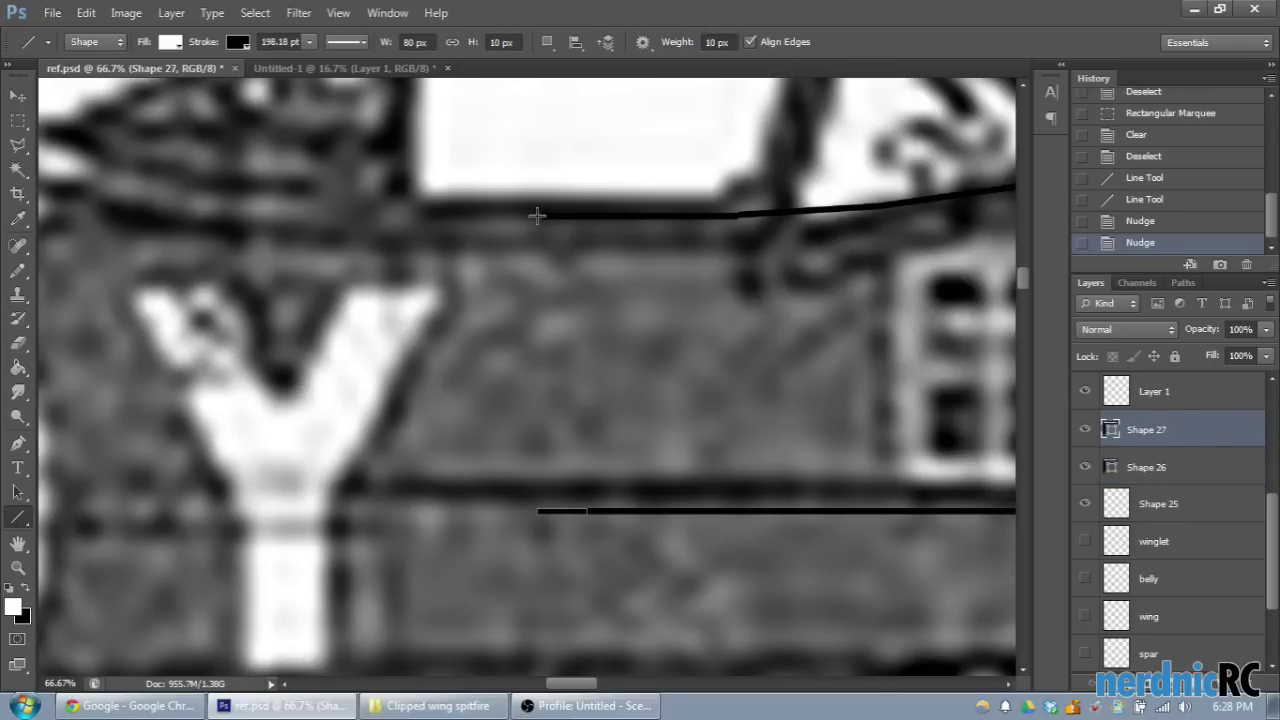
pyautogui.moveTo(540, 213); pyautogui.dragTo(556, 513)
pyautogui.press('m')
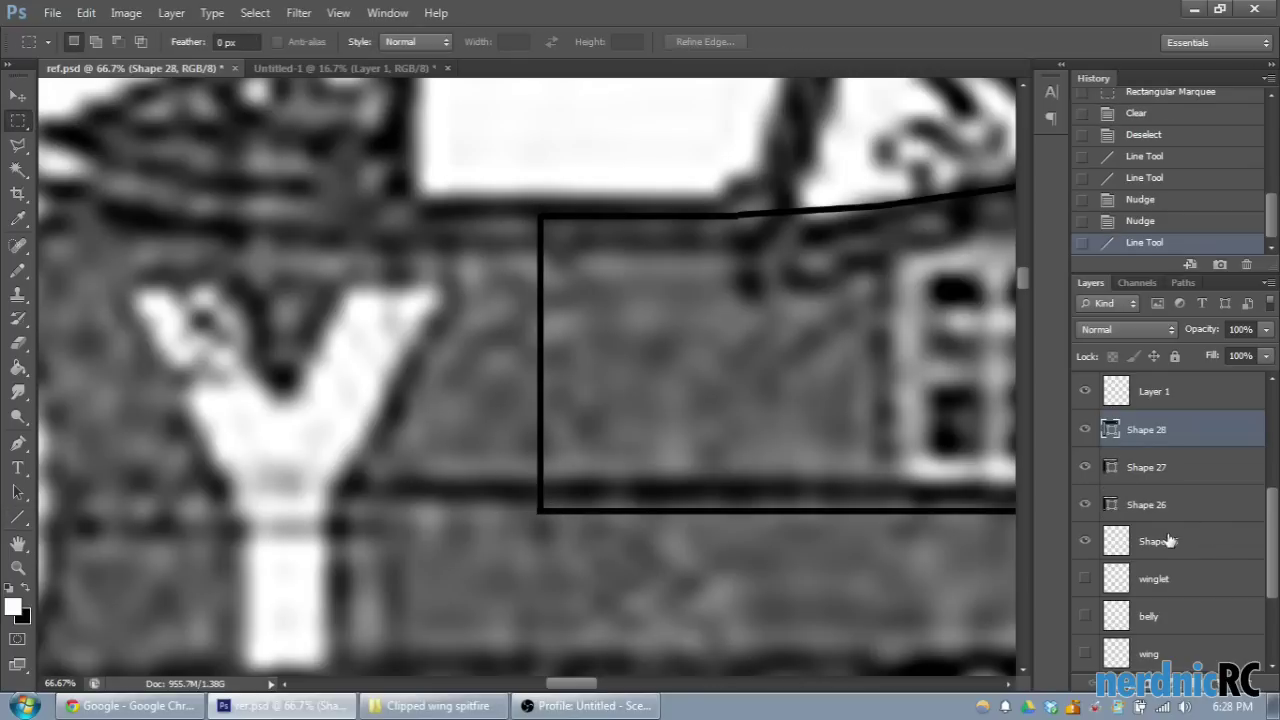
# Step: Merge the Shape 25 layer with the new line layers Shape 26, Shape 27 and Shape 28
pyautogui.click(1085, 540)
pyautogui.click(1085, 540)
pyautogui.click(1152, 533)
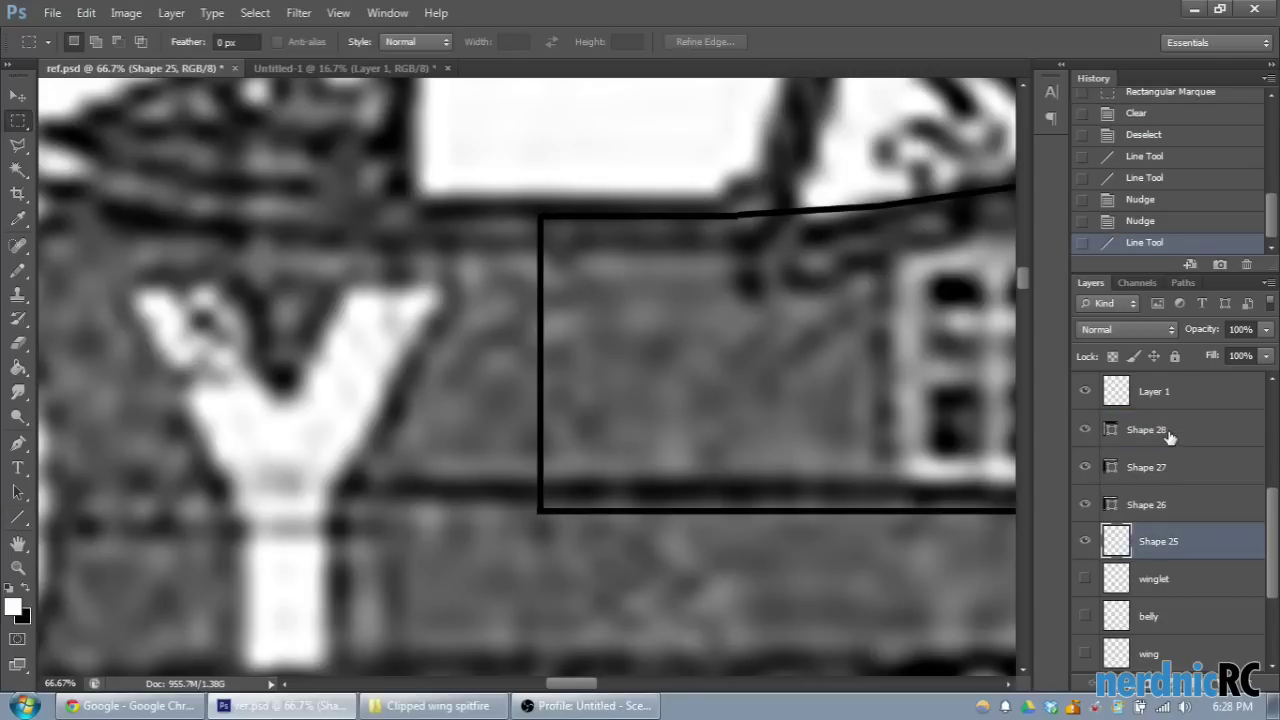
pyautogui.keyDown('shift'); pyautogui.click(1170, 437); pyautogui.keyUp('shift')
pyautogui.rightClick(1158, 540)
pyautogui.click(1019, 465)
# Step: Rename Layer 1, which holds the copied rear outline, as "poster tail"
pyautogui.doubleClick(1145, 391)
pyautogui.write('tail')
pyautogui.press('Return')
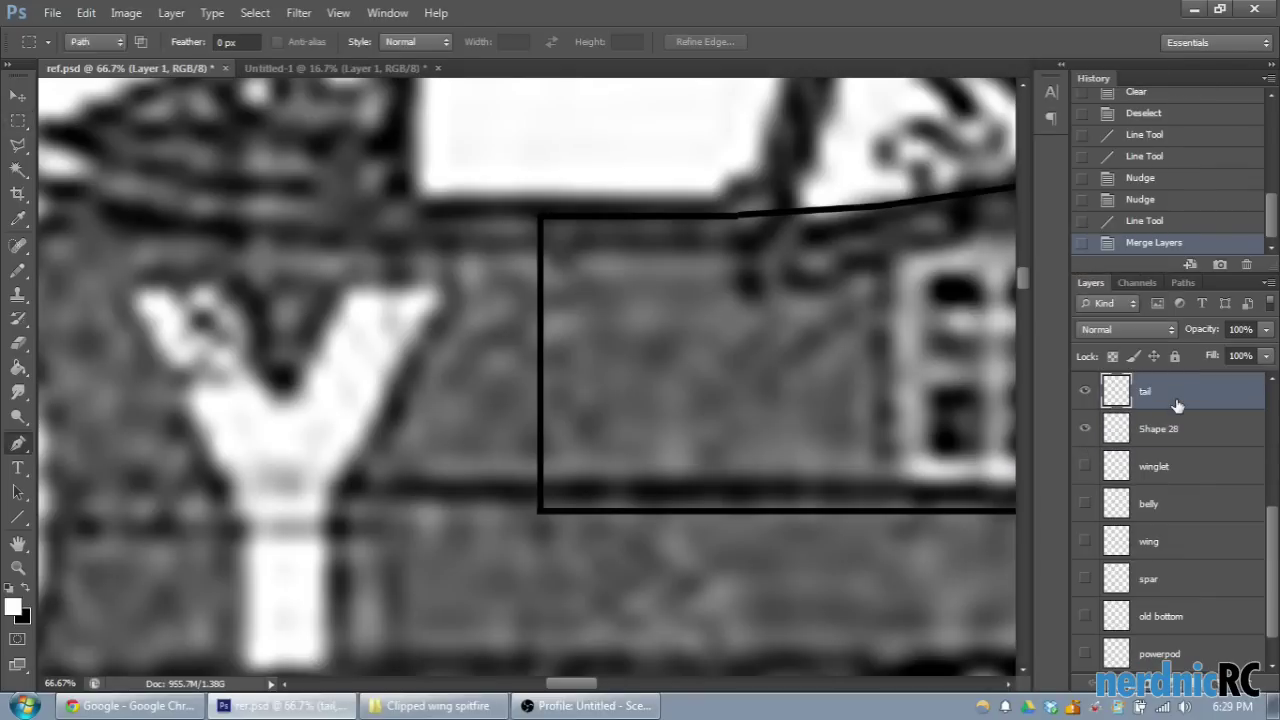
pyautogui.press('o')
pyautogui.doubleClick(1145, 391)
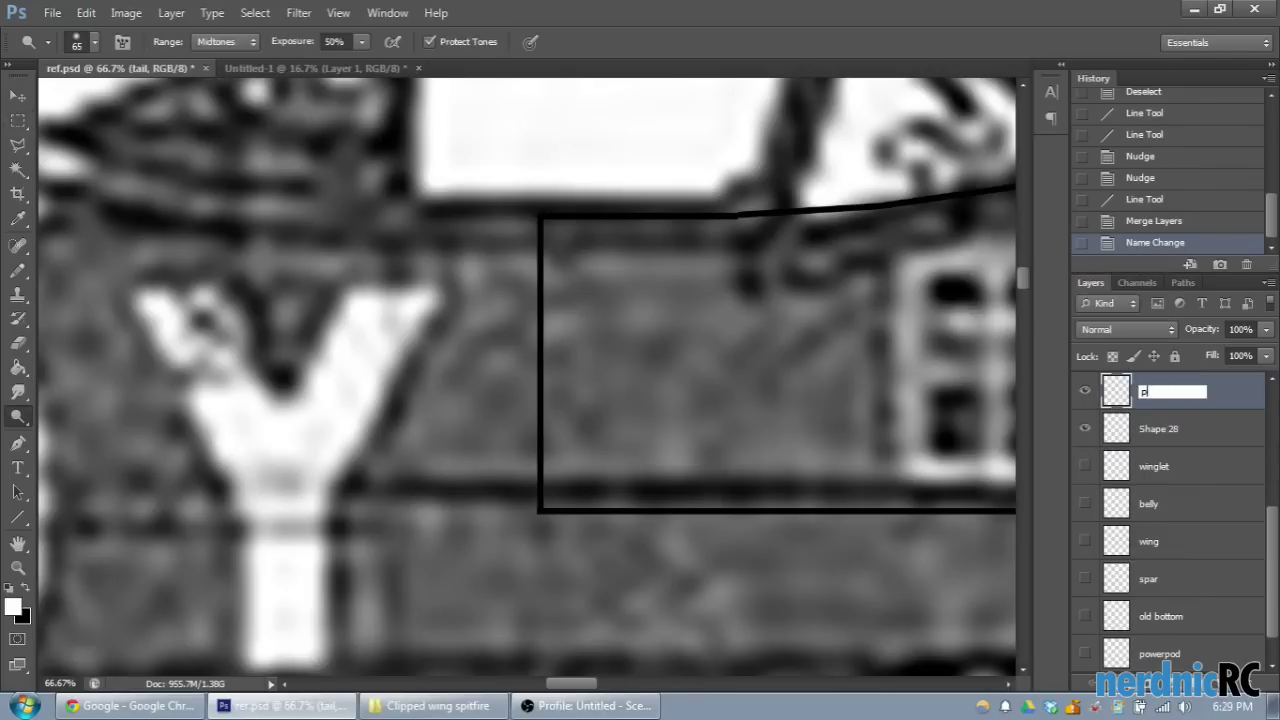
pyautogui.write('poster tail')
pyautogui.press('Return')
# Step: Rename the merged nose outline layer as "poster nose" and check which outline it holds by toggling its visibility
pyautogui.click(1084, 428)
pyautogui.doubleClick(1172, 430)
pyautogui.write('n')
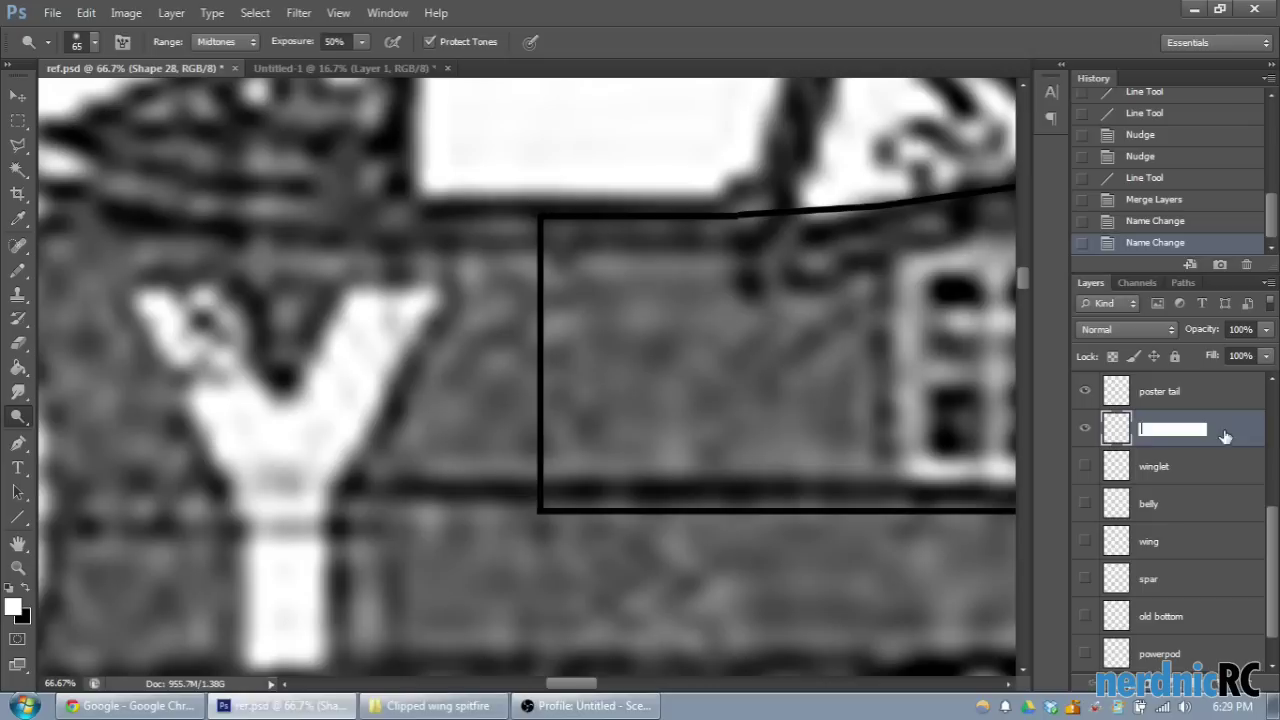
pyautogui.write('oster nose')
pyautogui.press('Return')
pyautogui.click(1085, 429)
pyautogui.click(1085, 429)
pyautogui.hotkey('ctrl', '-')
pyautogui.hotkey('ctrl', '-')
pyautogui.hotkey('ctrl', '-')
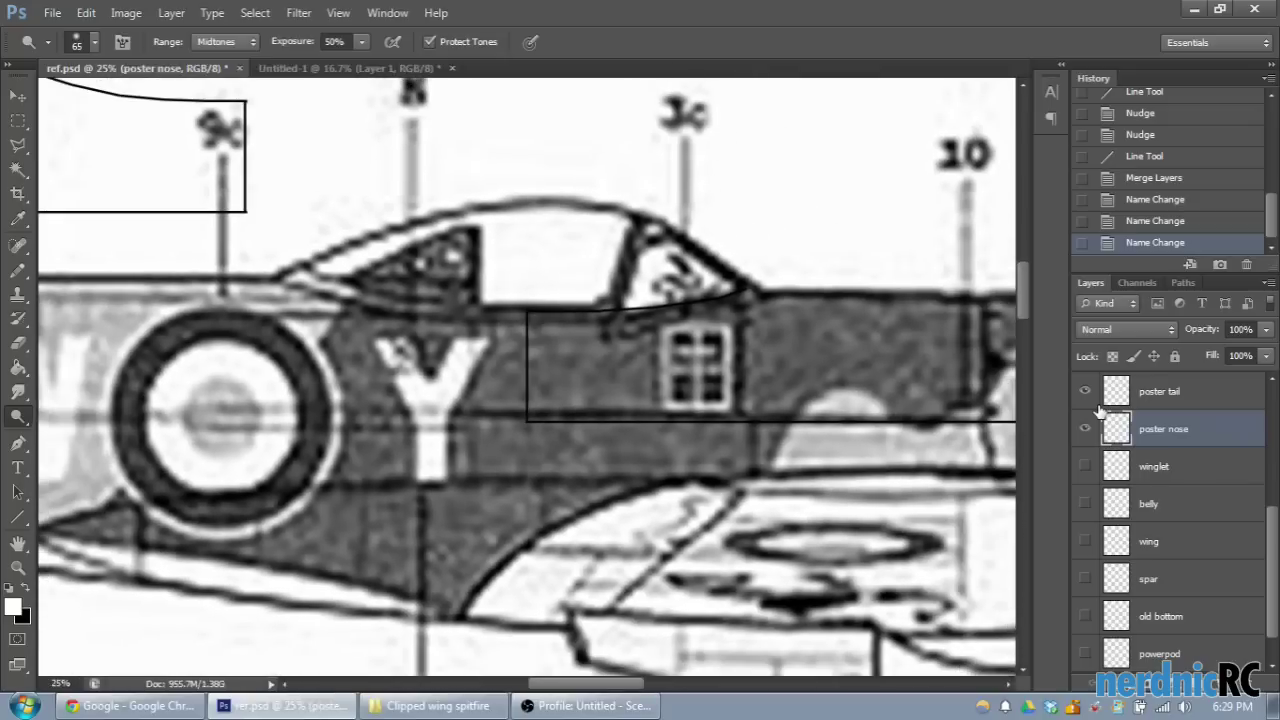
# Step: Show the fuse layer and compare its front end and slots with the poster nose outline
pyautogui.moveTo(605, 684); pyautogui.dragTo(657, 632)
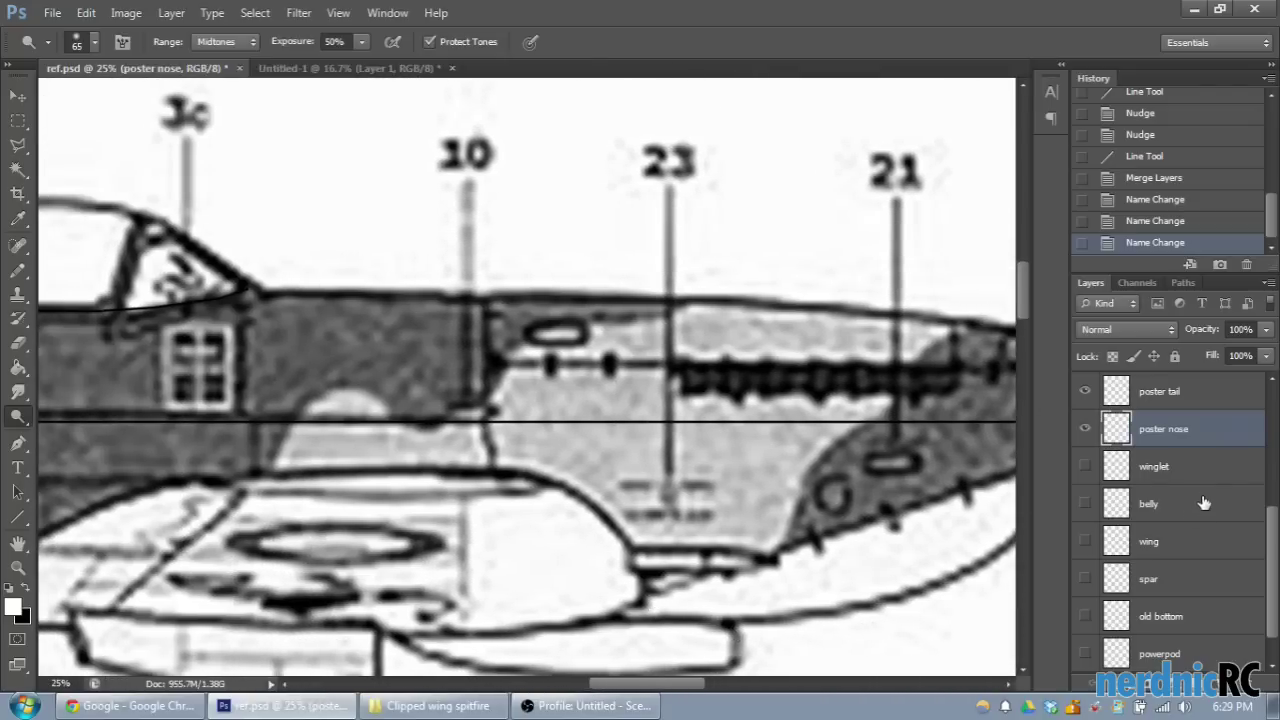
pyautogui.scroll(3, 1204, 503)
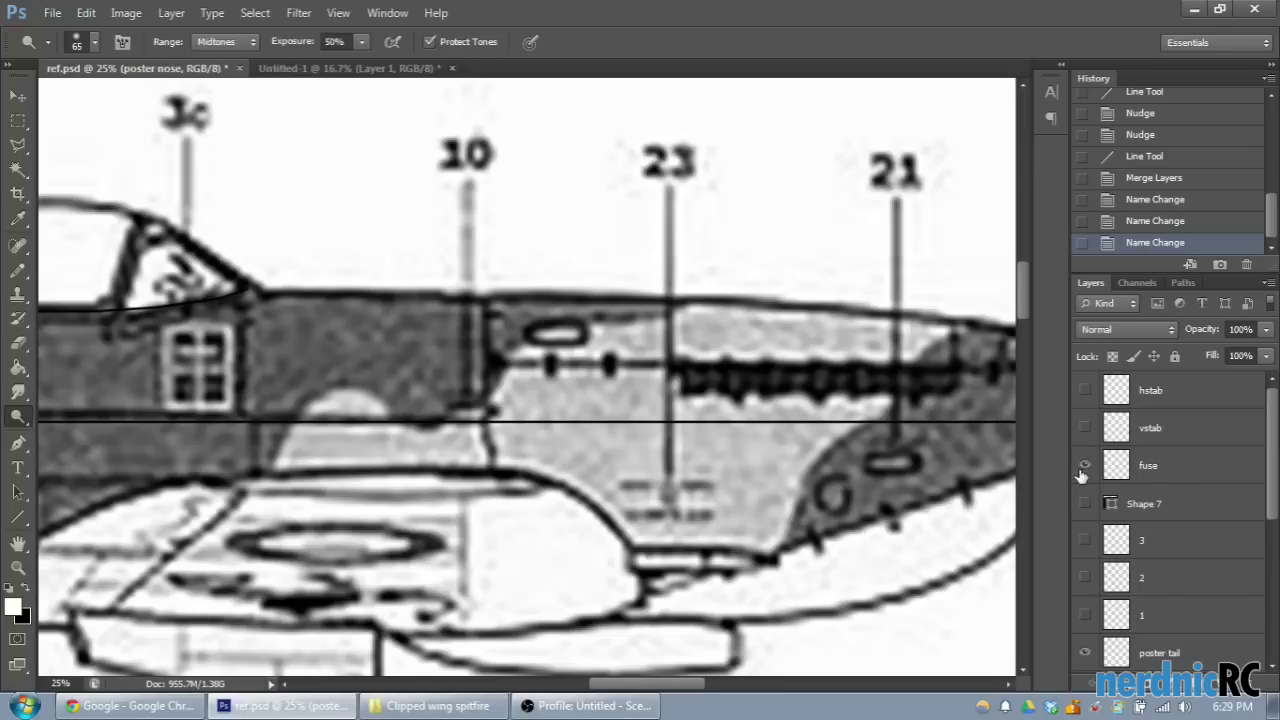
pyautogui.click(1084, 467)
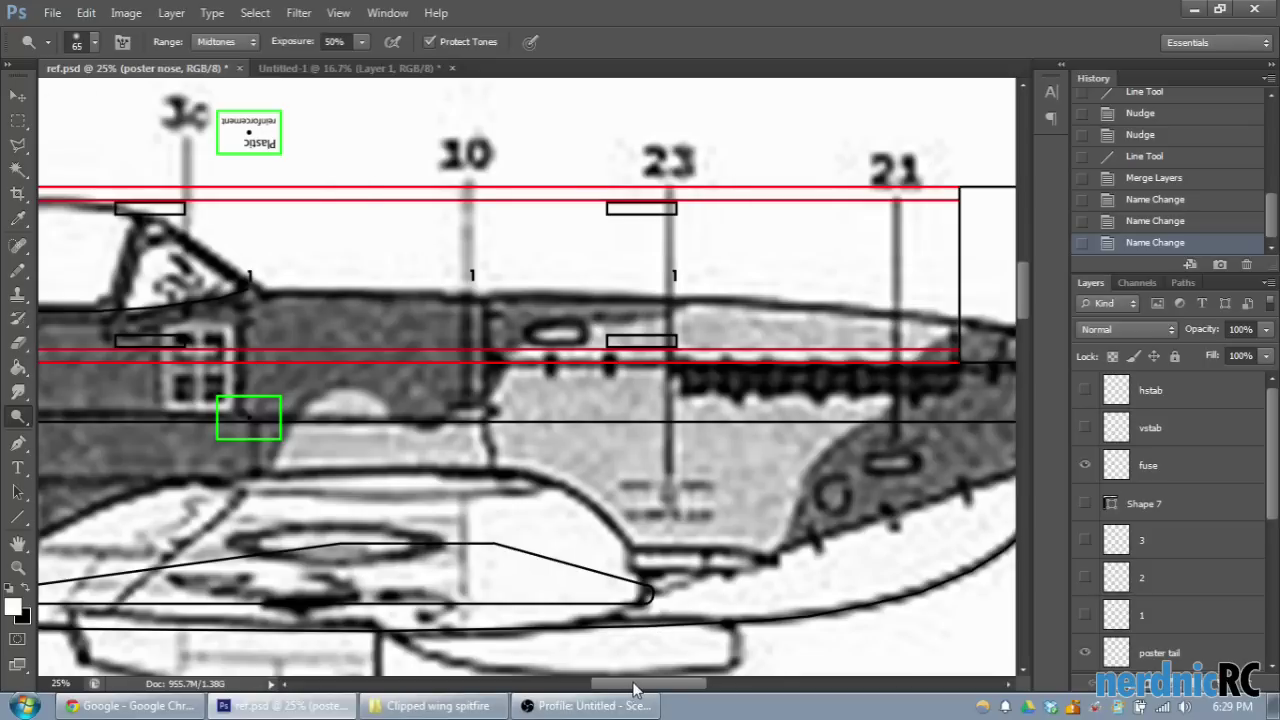
pyautogui.moveTo(635, 688); pyautogui.dragTo(669, 688)
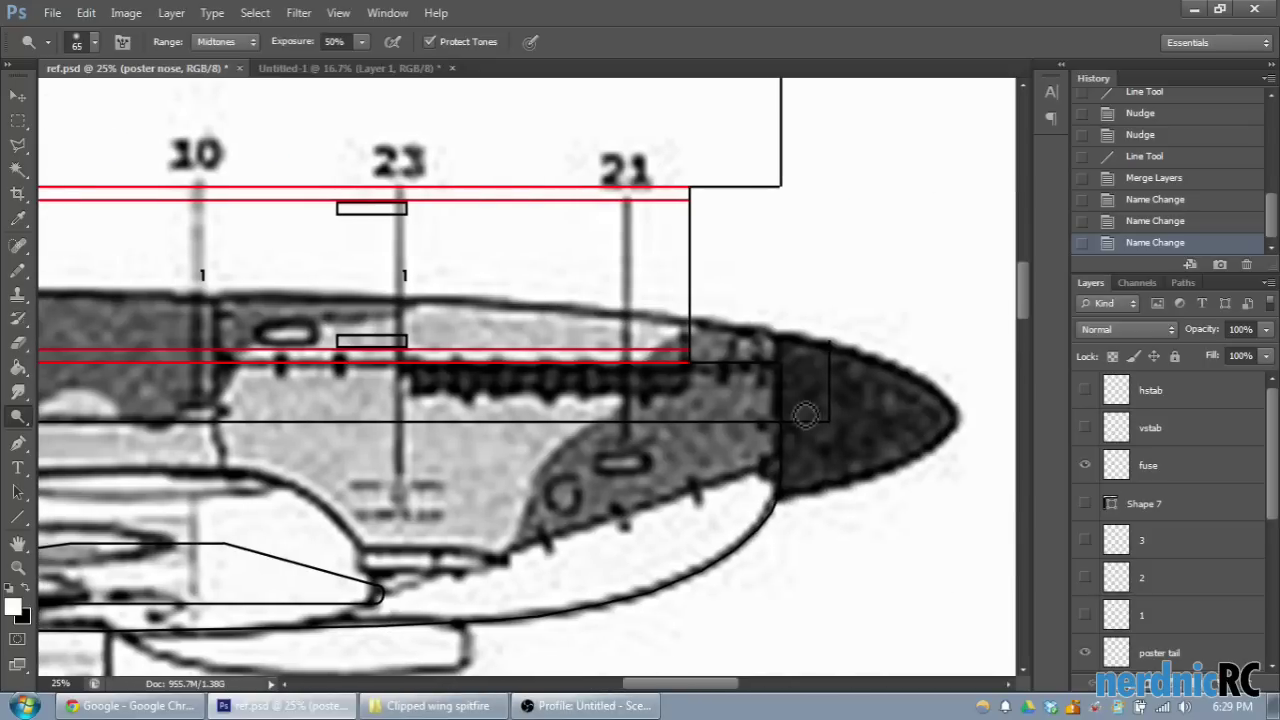
pyautogui.moveTo(655, 688); pyautogui.dragTo(627, 688)
pyautogui.hotkey('ctrl', '+')
pyautogui.hotkey('ctrl', '+')
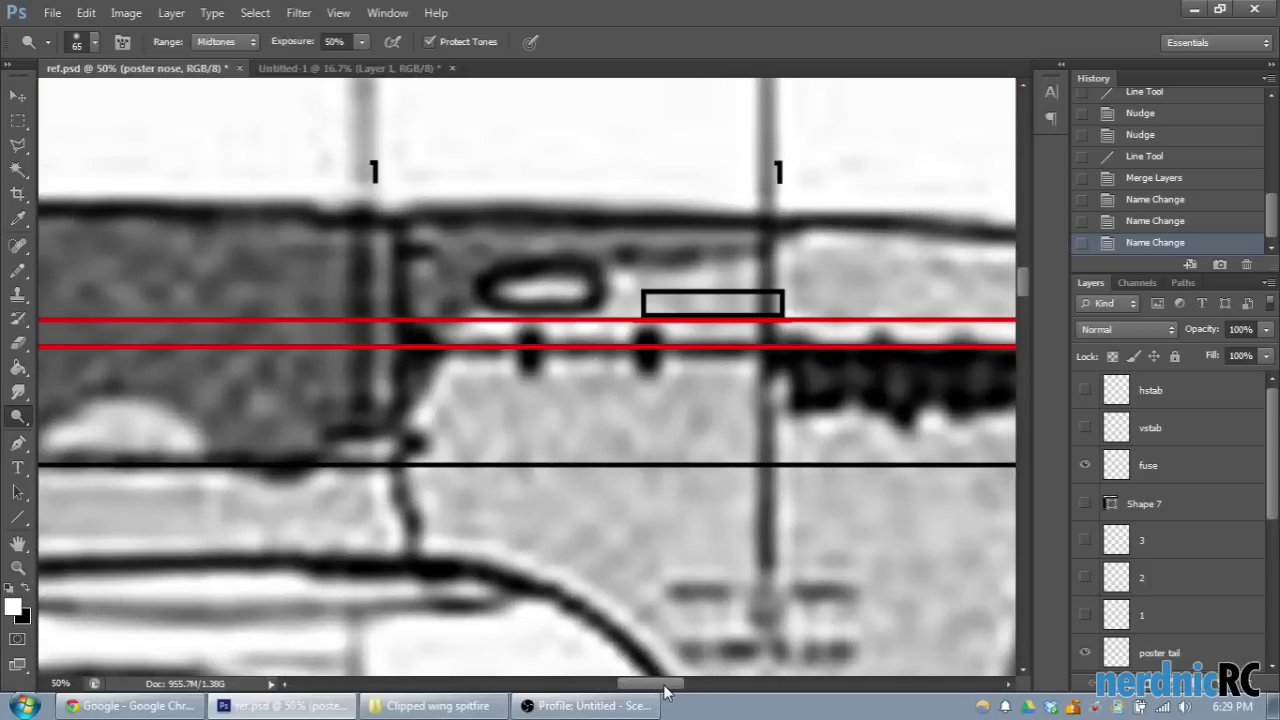
pyautogui.hscroll(10, 671, 693)
pyautogui.scroll(2, 580, 710)
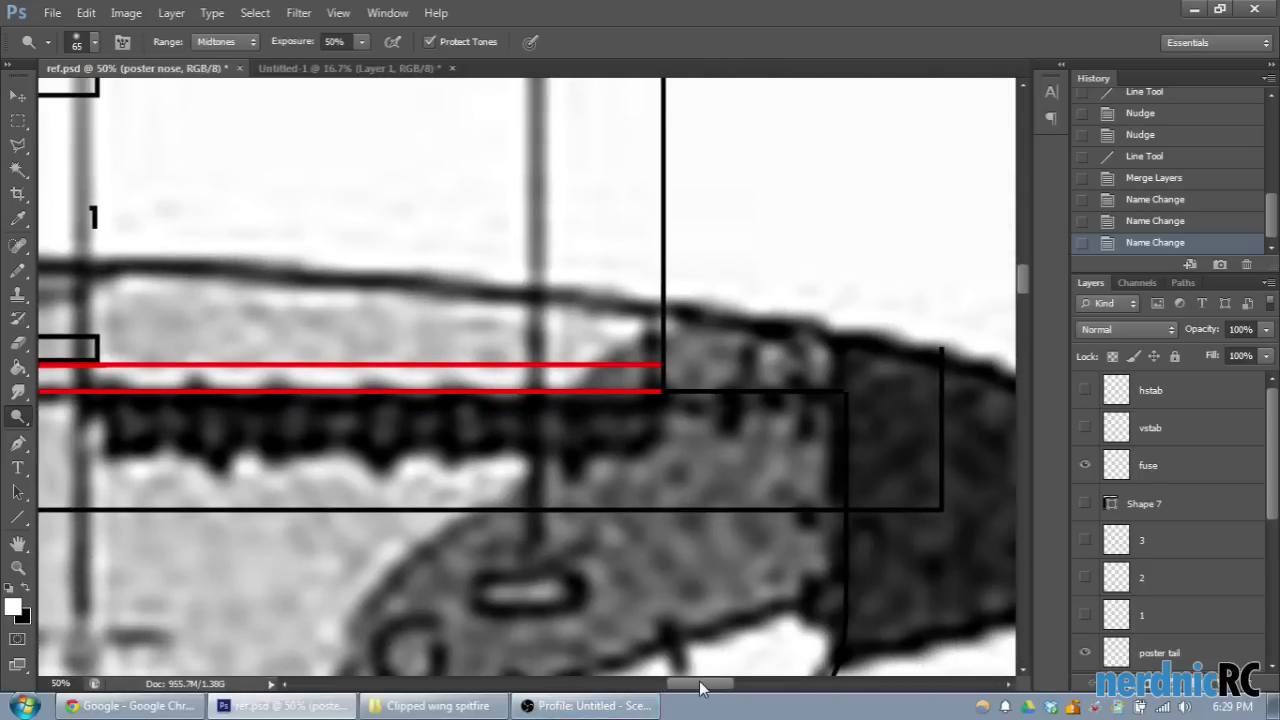
pyautogui.moveTo(704, 688); pyautogui.dragTo(673, 688)
# Step: Draw a narrow dart up from the nose outline's lower edge near marker 23: a 448 px vertical line and a slanted line 28 px wide
pyautogui.click(18, 520)
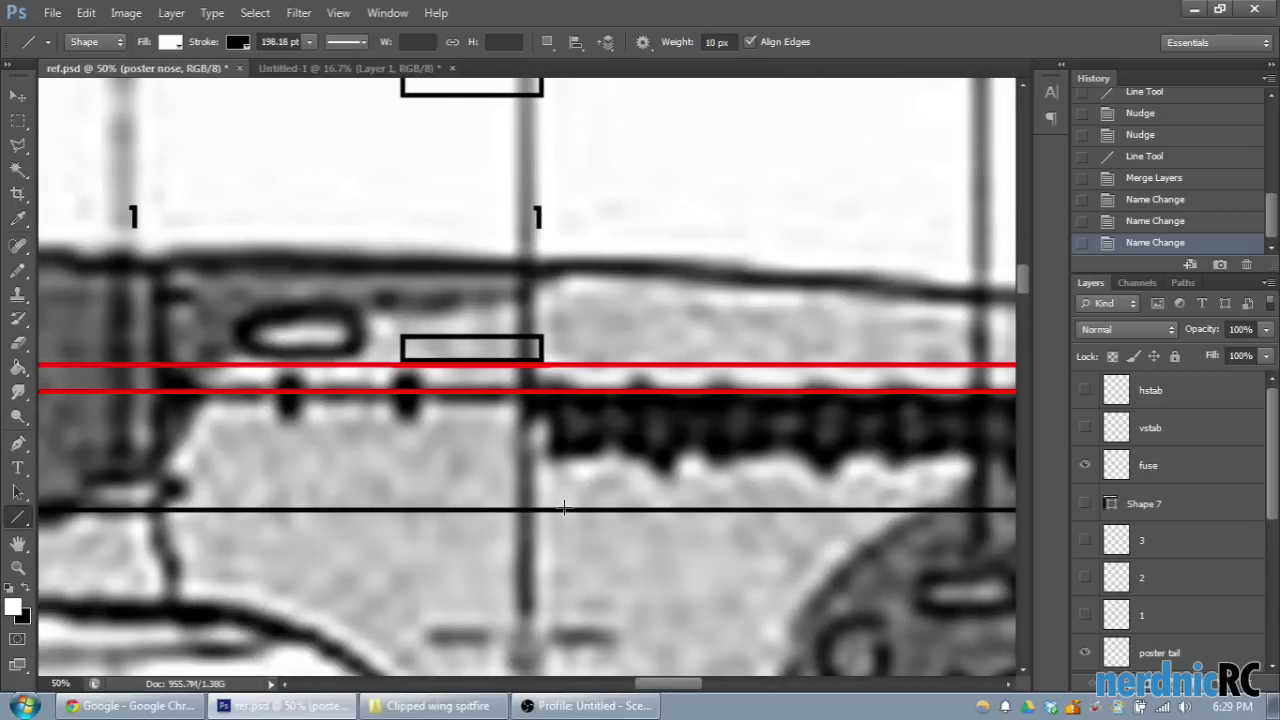
pyautogui.moveTo(538, 510)
pyautogui.mouseDown()
pyautogui.moveTo(540, 380)
pyautogui.moveTo(589, 297)
pyautogui.mouseUp()
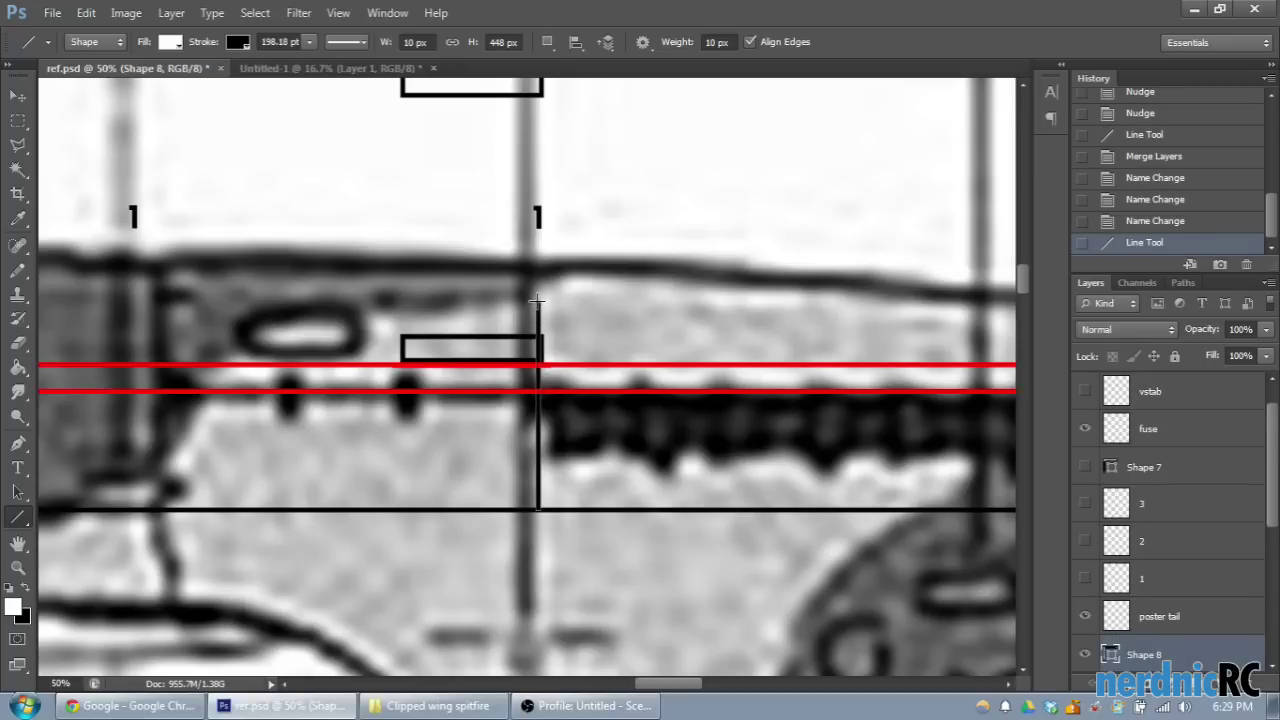
pyautogui.moveTo(538, 301); pyautogui.dragTo(545, 510)
pyautogui.hotkey('ctrl', '+')
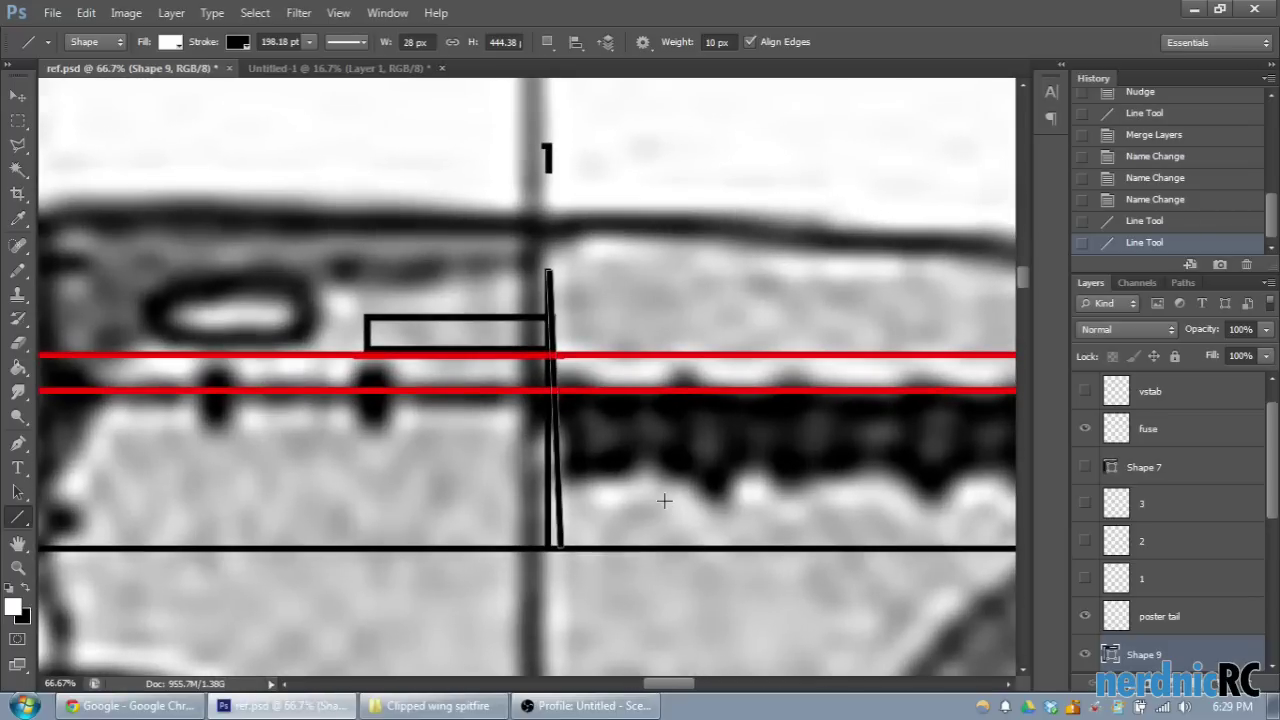
pyautogui.scroll(-2, 608, 406)
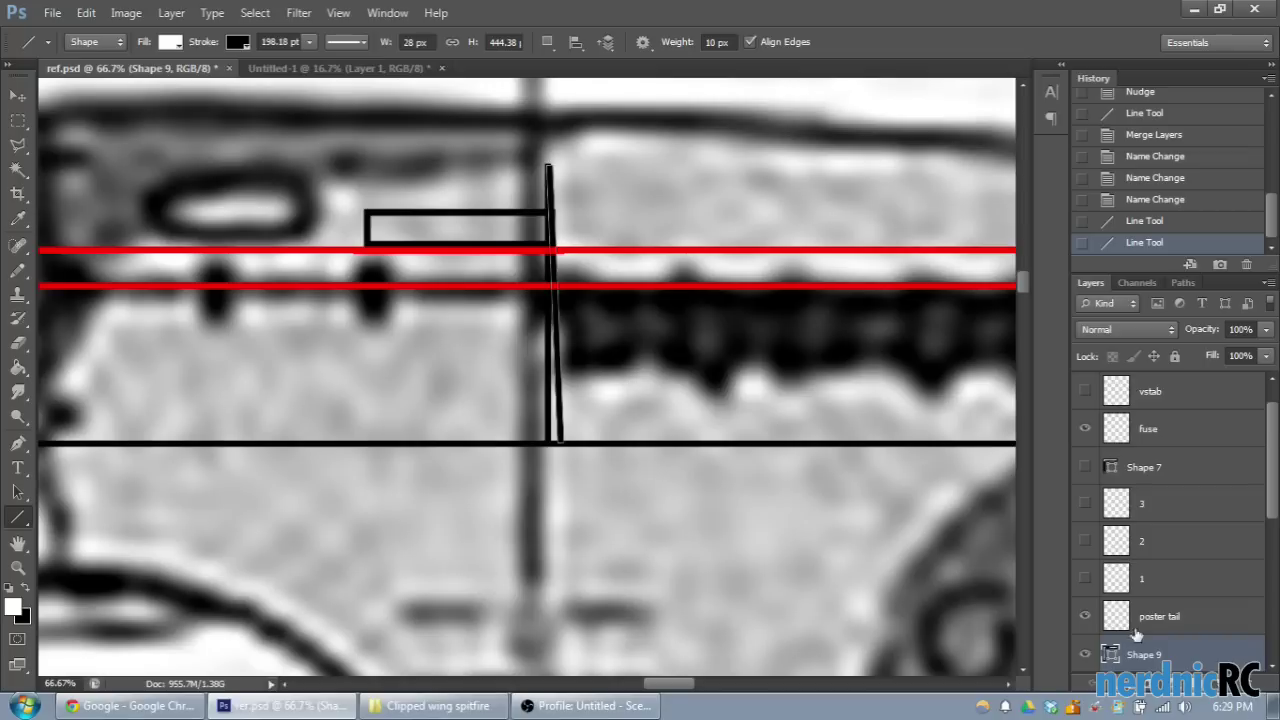
# Step: Place the poster nose layer above Shape 9 and Shape 8, merge the three, and check the merged layer's visibility
pyautogui.scroll(-2, 1138, 634)
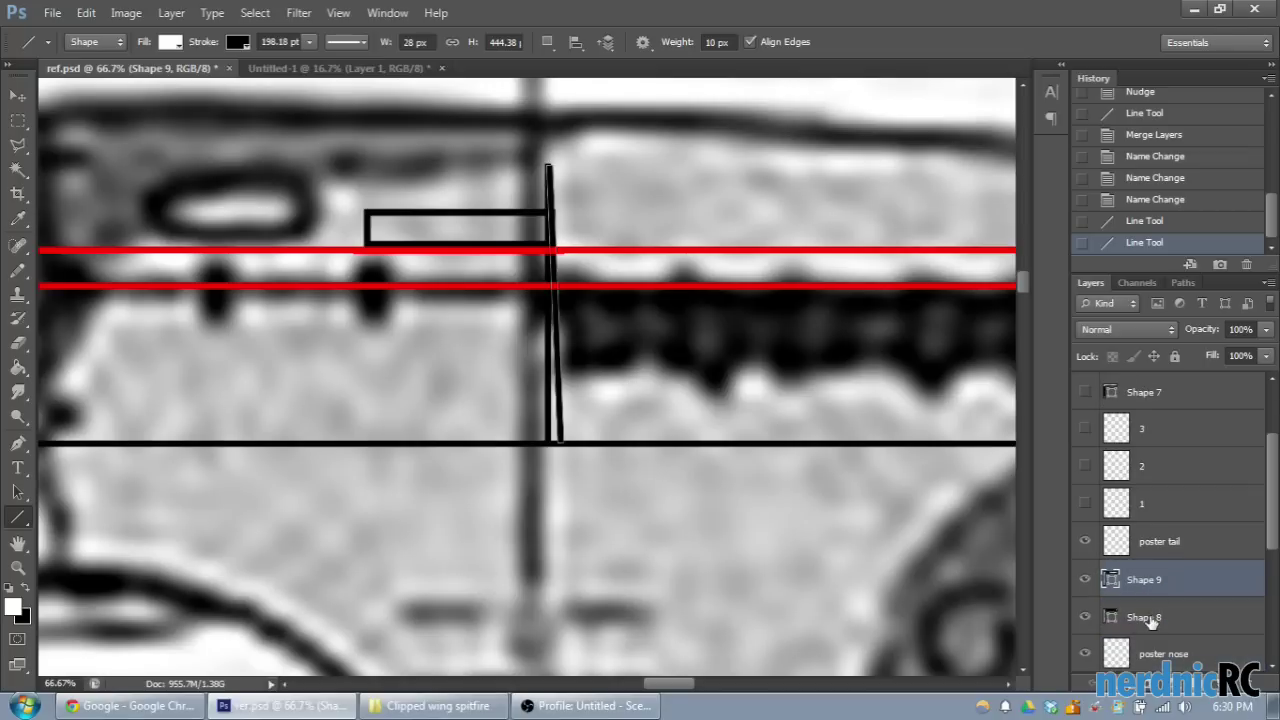
pyautogui.scroll(-1, 1152, 592)
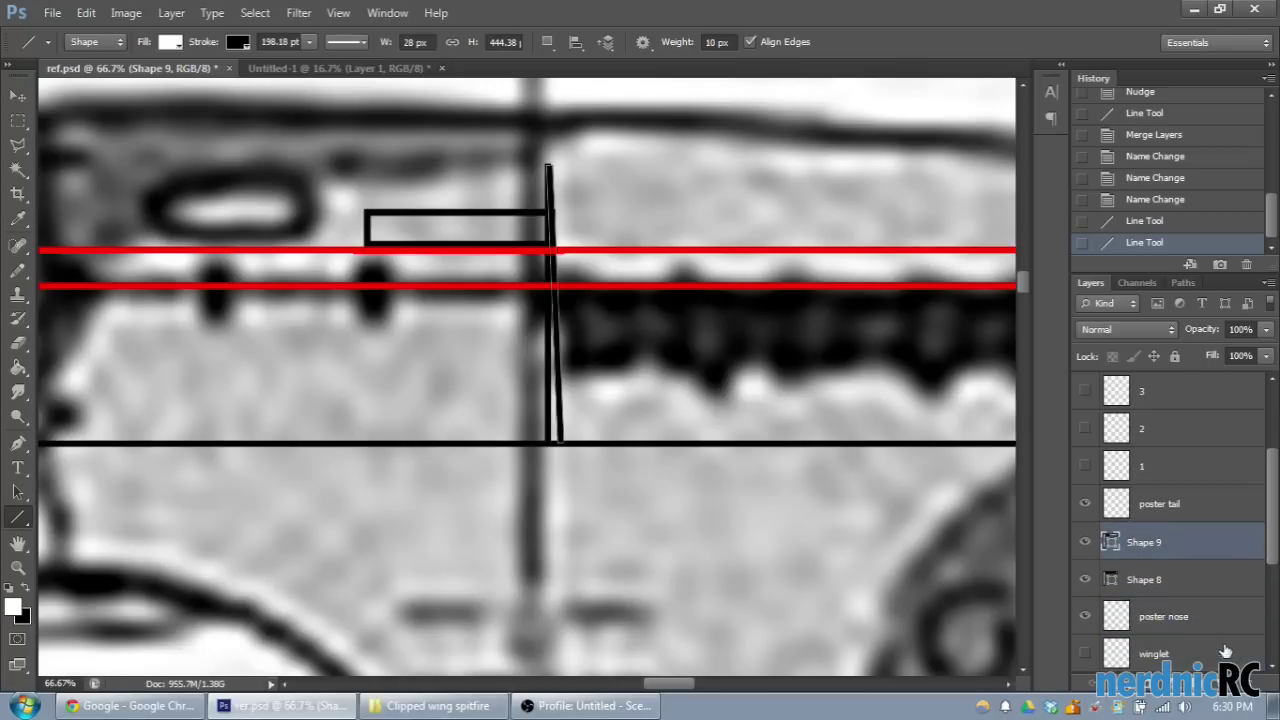
pyautogui.keyDown('ctrl'); pyautogui.click(1160, 616); pyautogui.keyUp('ctrl')
pyautogui.rightClick(1170, 616)
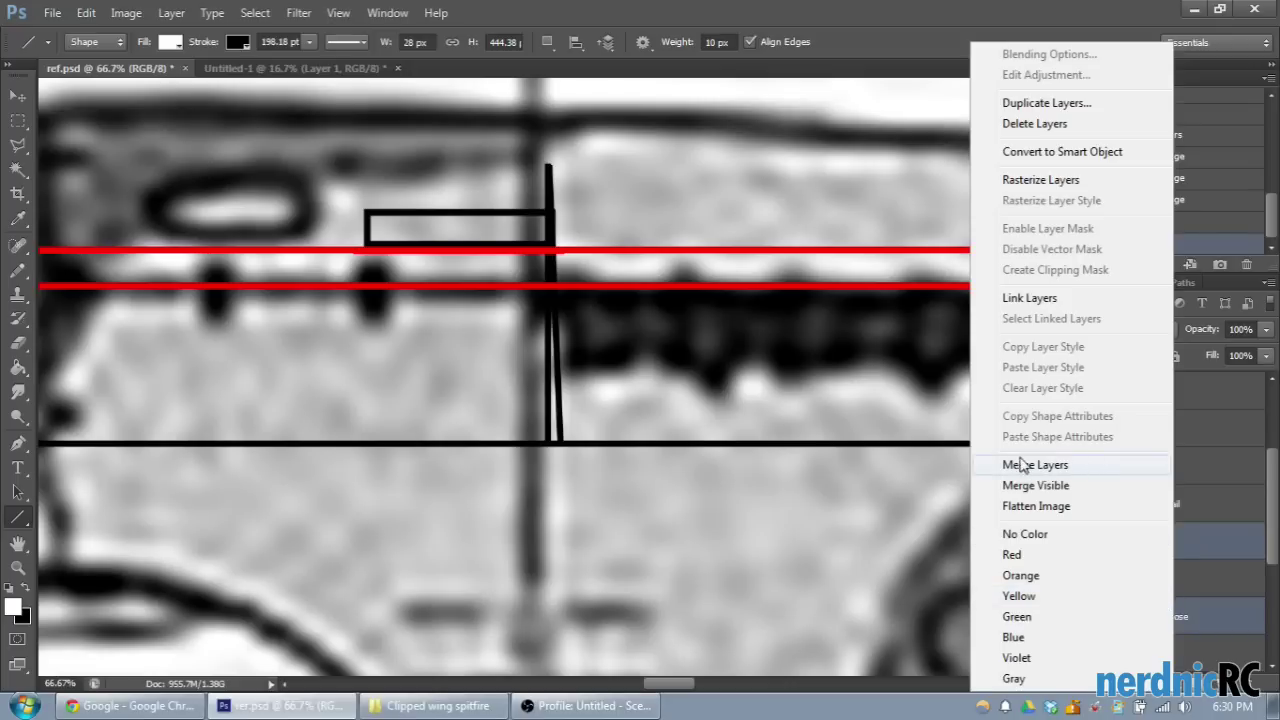
pyautogui.click(1190, 612)
pyautogui.moveTo(1168, 610); pyautogui.dragTo(1163, 548)
pyautogui.click(1171, 545)
pyautogui.keyDown('shift'); pyautogui.click(1160, 615); pyautogui.keyUp('shift')
pyautogui.rightClick(1152, 544)
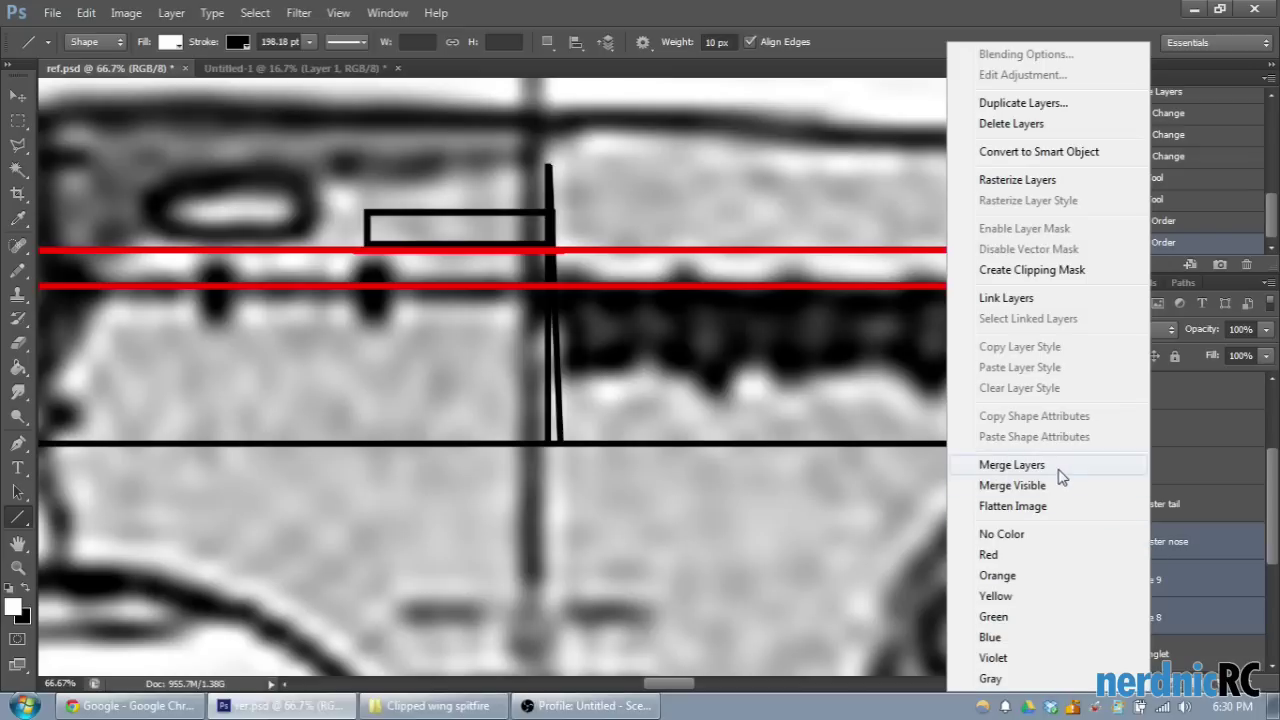
pyautogui.click(988, 462)
pyautogui.click(1085, 541)
pyautogui.click(1085, 541)
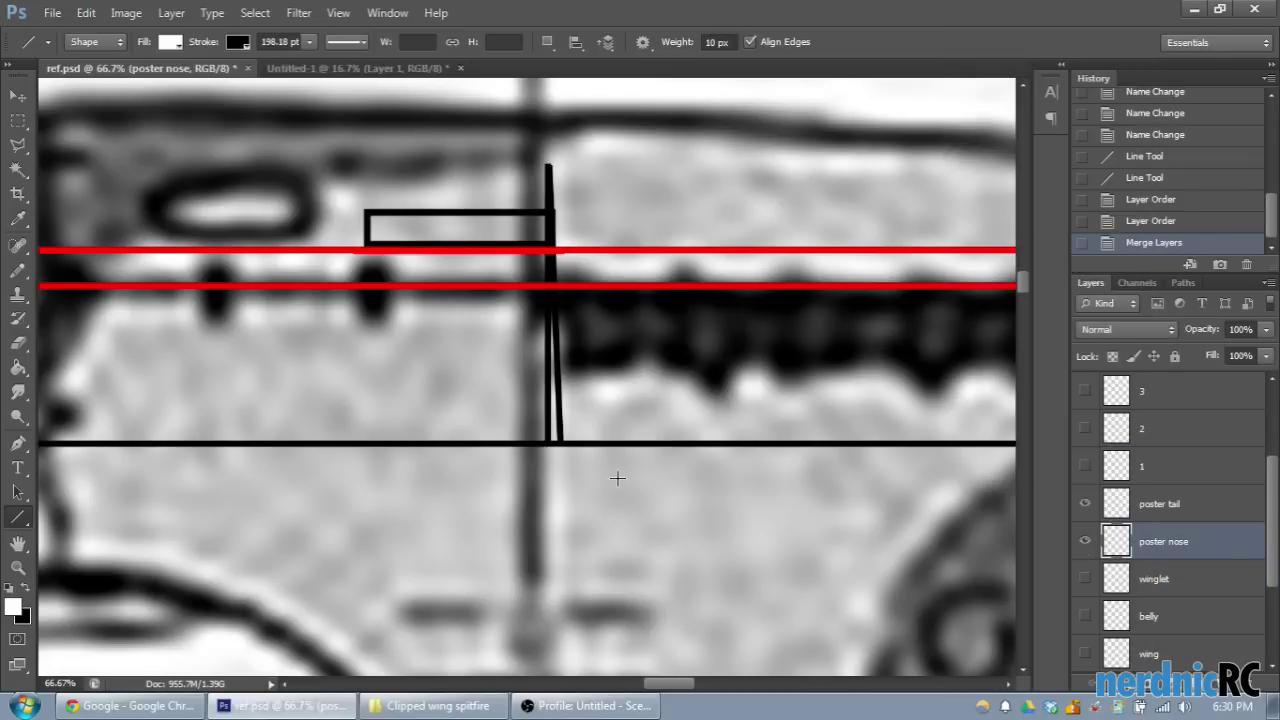
# Step: Erase the piece of the nose outline's lower edge between the two dart lines to open the dart
pyautogui.hotkey('ctrl', '+')
pyautogui.hotkey('ctrl', '+')
pyautogui.hotkey('ctrl', '+')
pyautogui.hotkey('ctrl', '+')
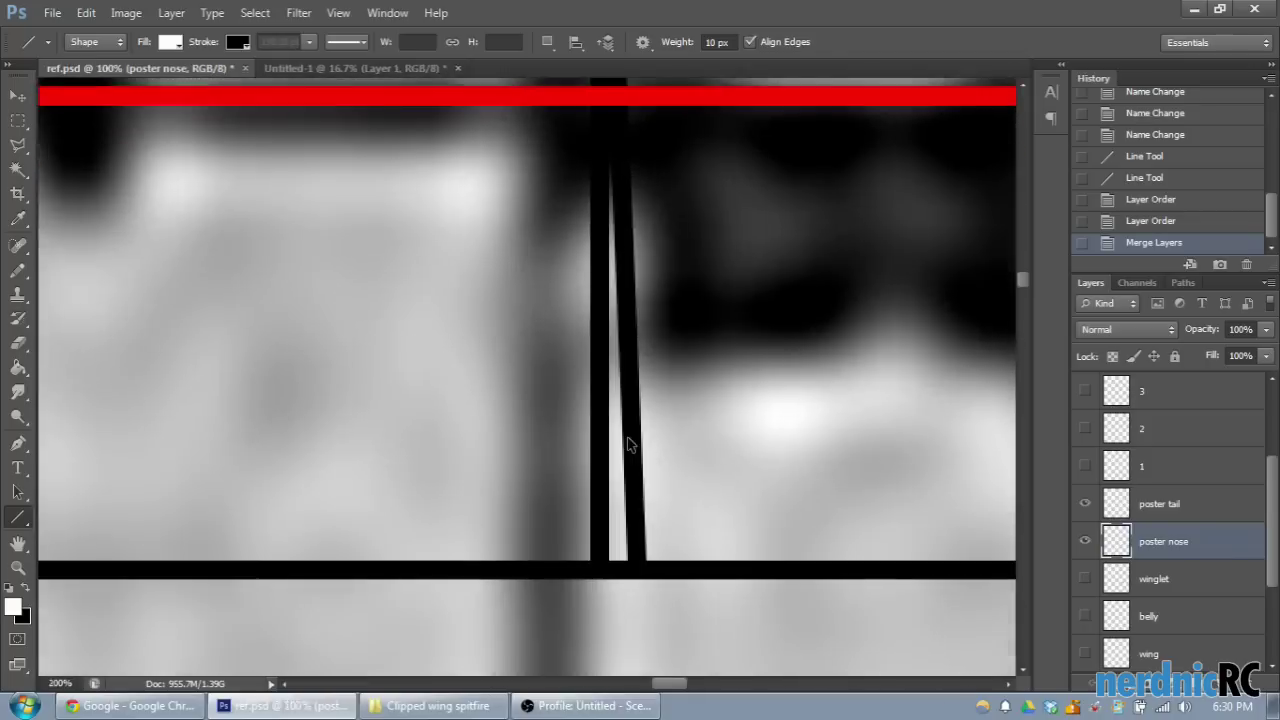
pyautogui.scroll(-3, 729, 551)
pyautogui.moveTo(730, 556); pyautogui.dragTo(716, 464)
pyautogui.click(1160, 219)
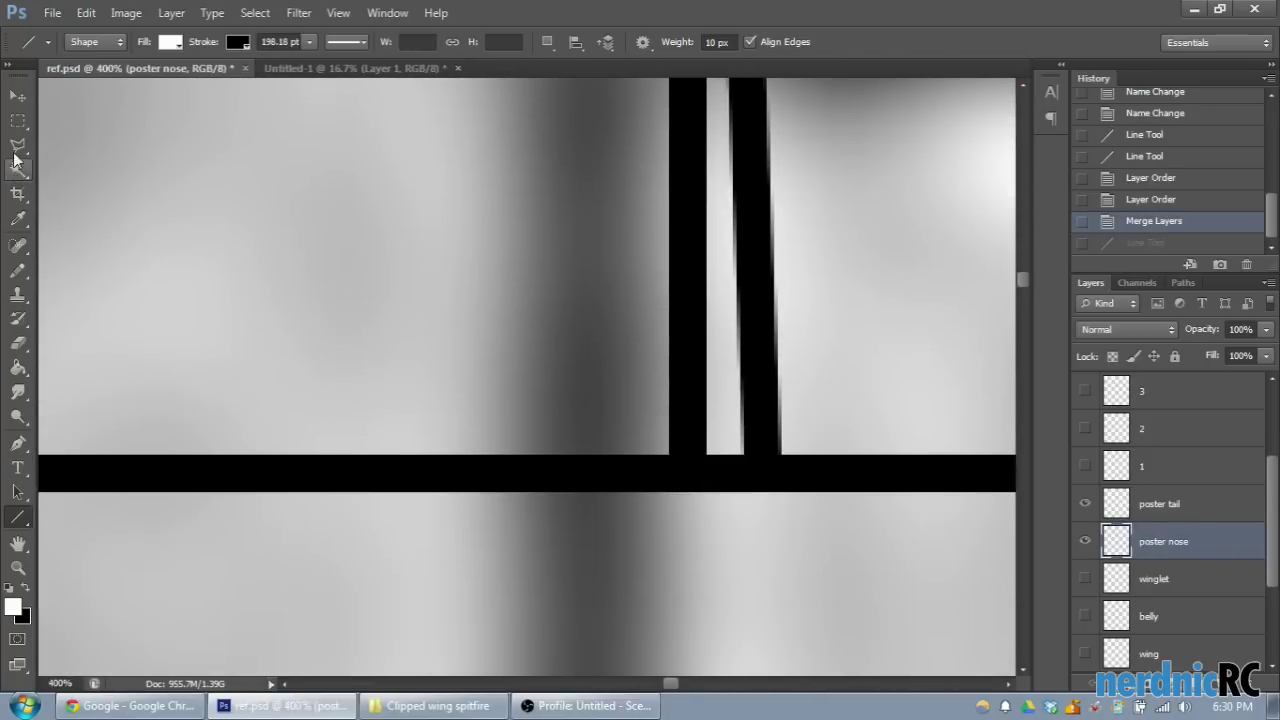
pyautogui.click(18, 121)
pyautogui.moveTo(736, 521)
pyautogui.mouseDown()
pyautogui.moveTo(707, 440)
pyautogui.moveTo(738, 488)
pyautogui.moveTo(734, 537)
pyautogui.mouseUp()
pyautogui.press('Delete')
pyautogui.hotkey('ctrl', 'd')
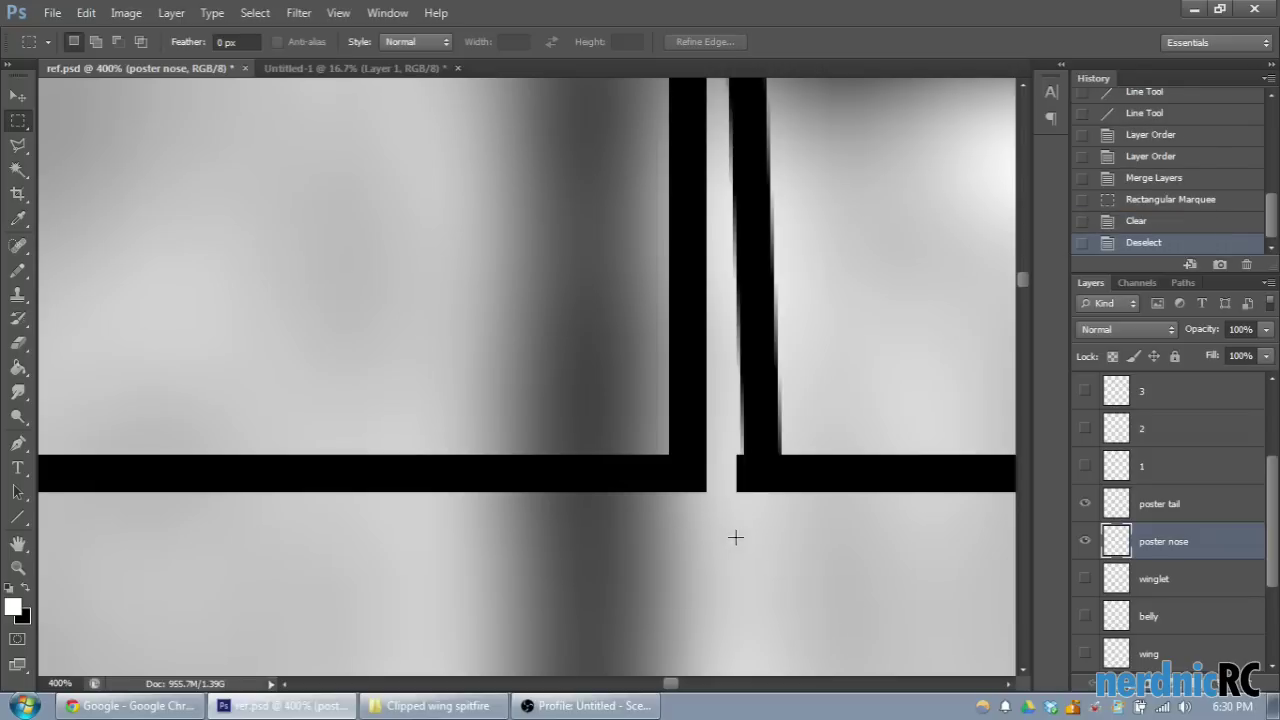
pyautogui.press('Delete')
pyautogui.hotkey('ctrl', 'd')
# Step: Try a line rising slightly from the dart's front corner toward the nose above the lower edge, about 1223 px wide and 39 px high
pyautogui.hotkey('ctrl', '-')
pyautogui.hotkey('ctrl', '-')
pyautogui.hotkey('ctrl', '-')
pyautogui.hotkey('ctrl', '-')
pyautogui.hotkey('ctrl', '-')
pyautogui.hotkey('ctrl', '-')
pyautogui.hotkey('ctrl', '-')
pyautogui.hotkey('ctrl', '-')
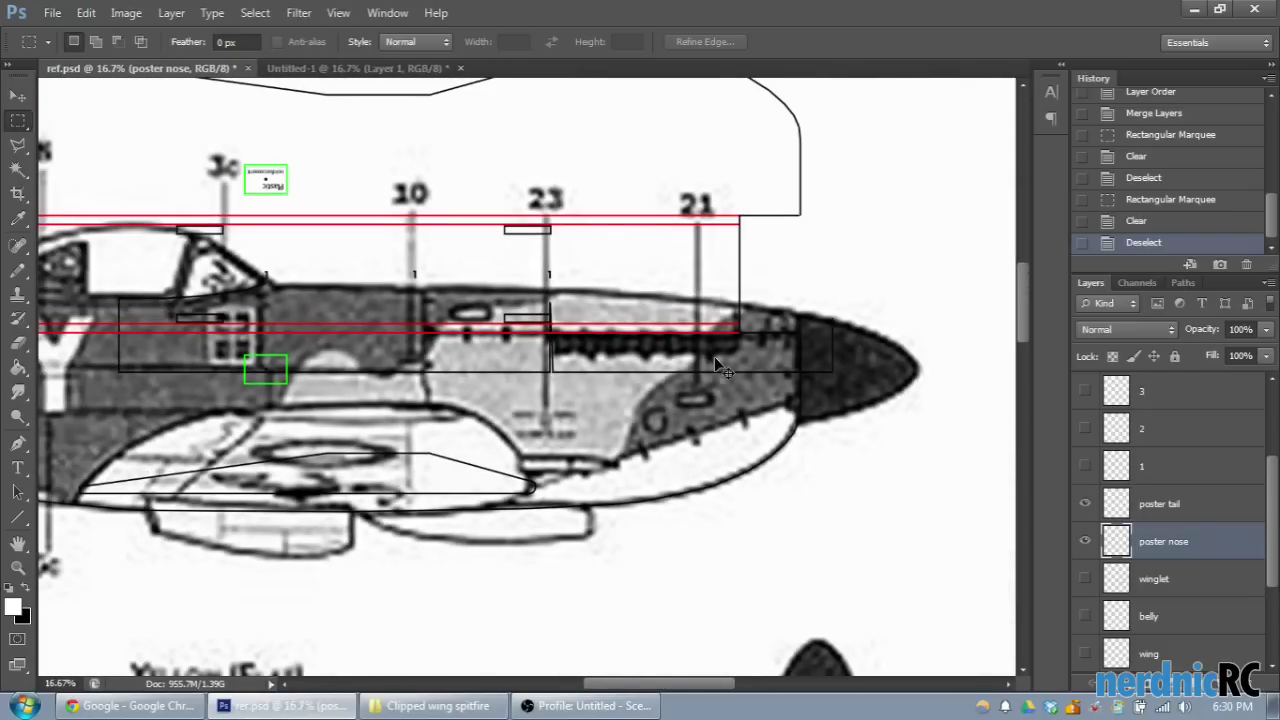
pyautogui.hotkey('ctrl', '+')
pyautogui.hotkey('ctrl', '+')
pyautogui.hotkey('ctrl', '+')
pyautogui.hotkey('ctrl', '+')
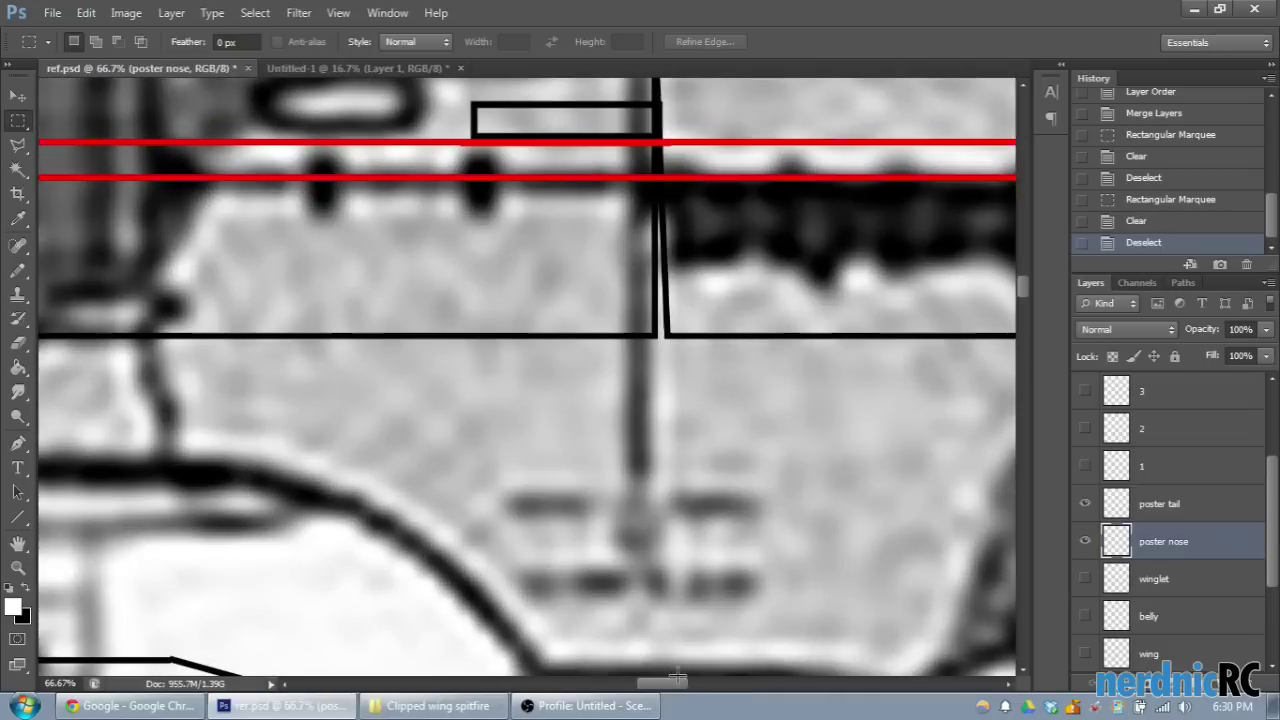
pyautogui.moveTo(677, 683)
pyautogui.mouseDown()
pyautogui.moveTo(715, 683)
pyautogui.moveTo(682, 684)
pyautogui.mouseUp()
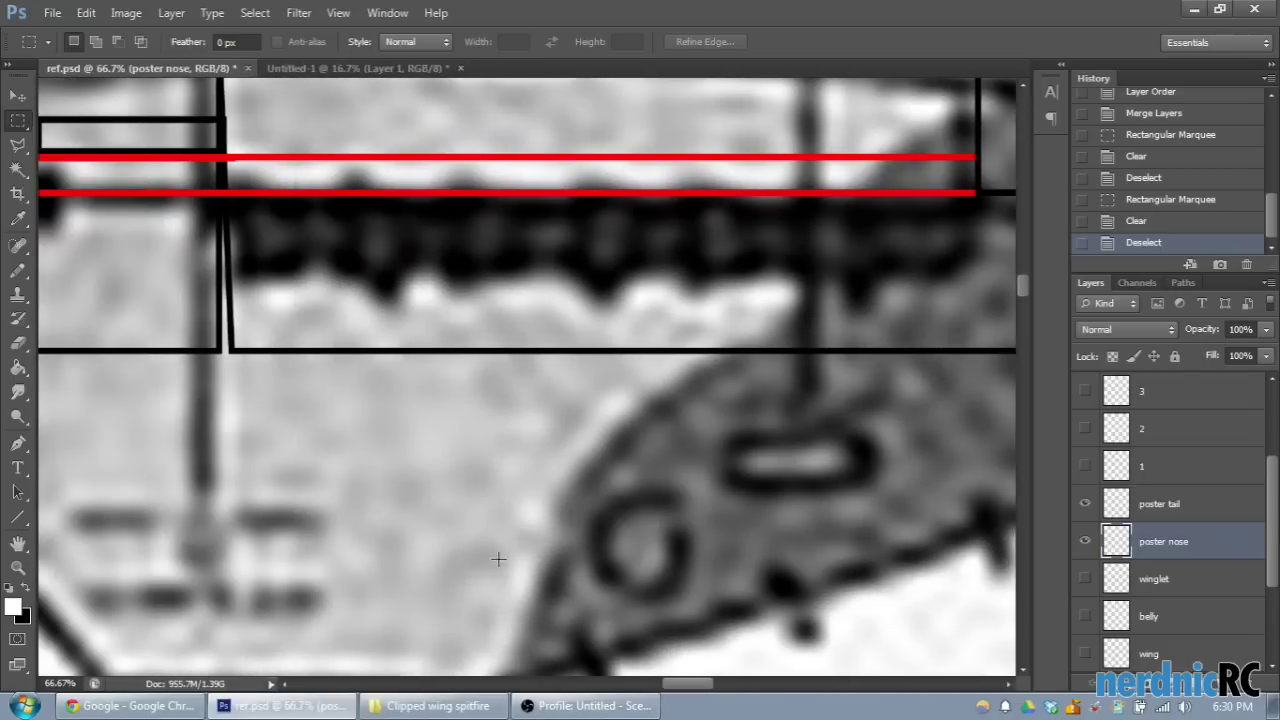
pyautogui.press('u')
pyautogui.moveTo(232, 350); pyautogui.dragTo(997, 332)
pyautogui.scroll(3, 997, 332)
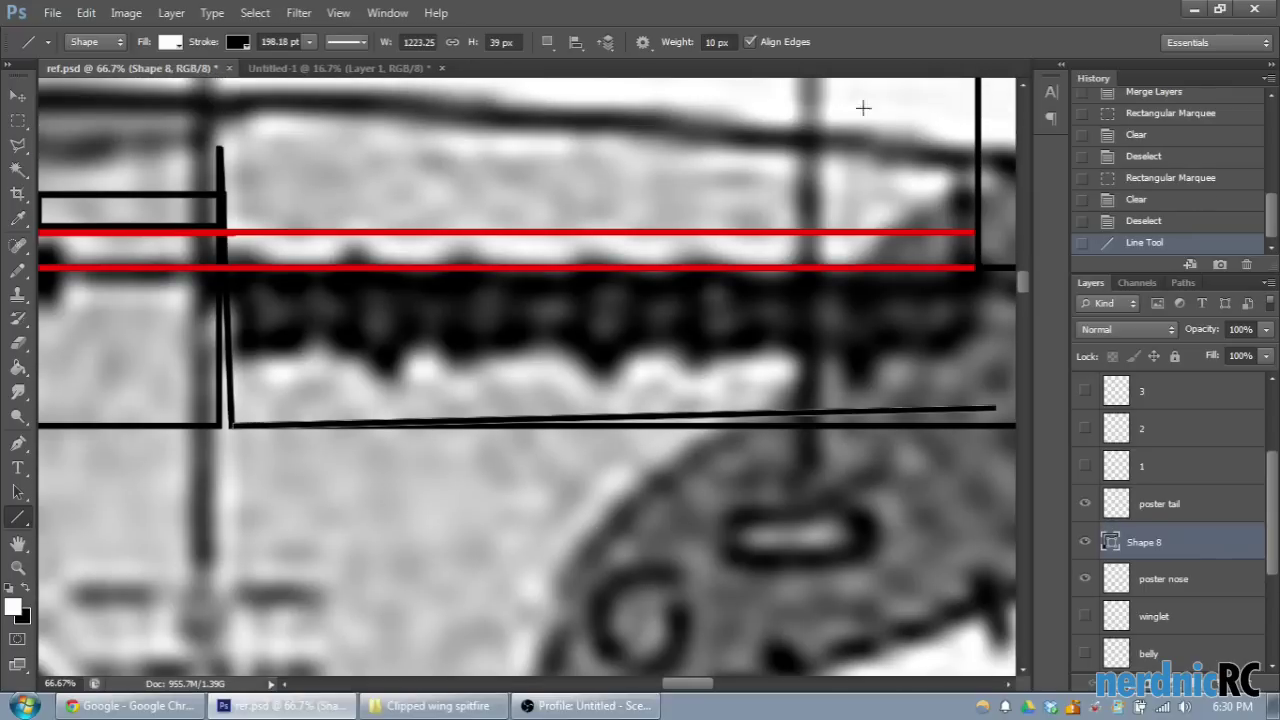
pyautogui.scroll(-2, 1000, 232)
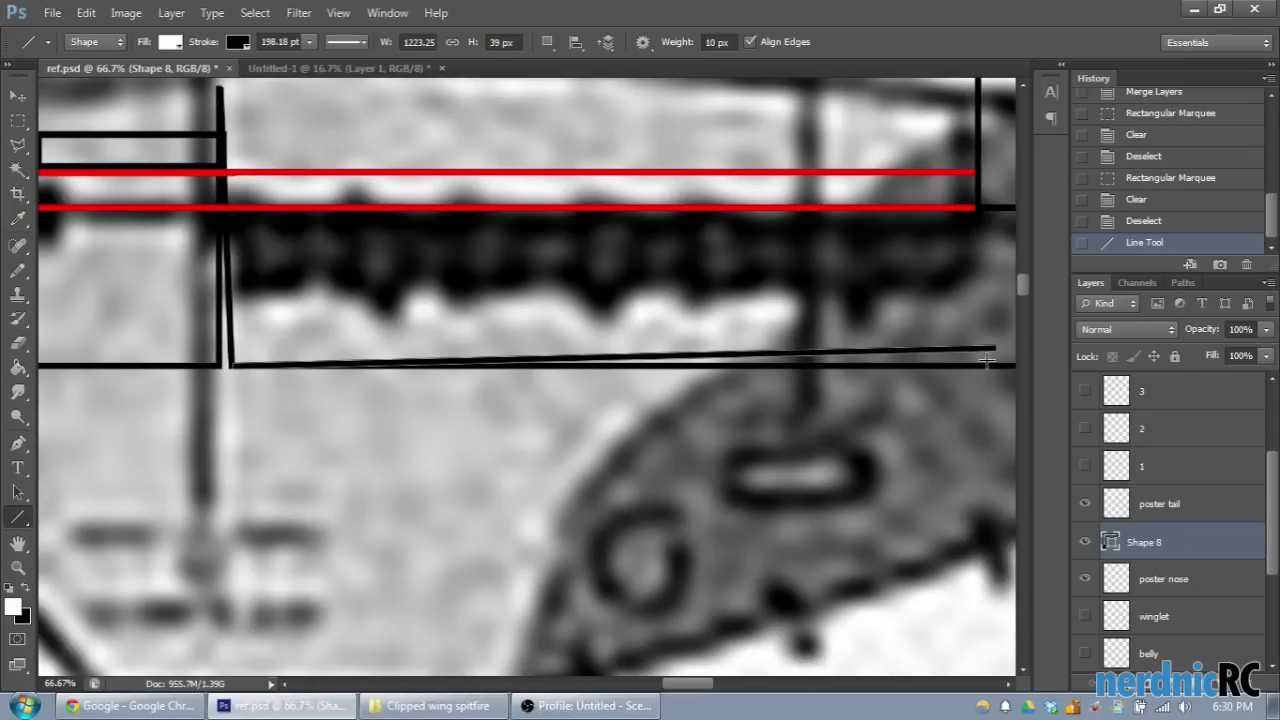
pyautogui.click(1186, 221)
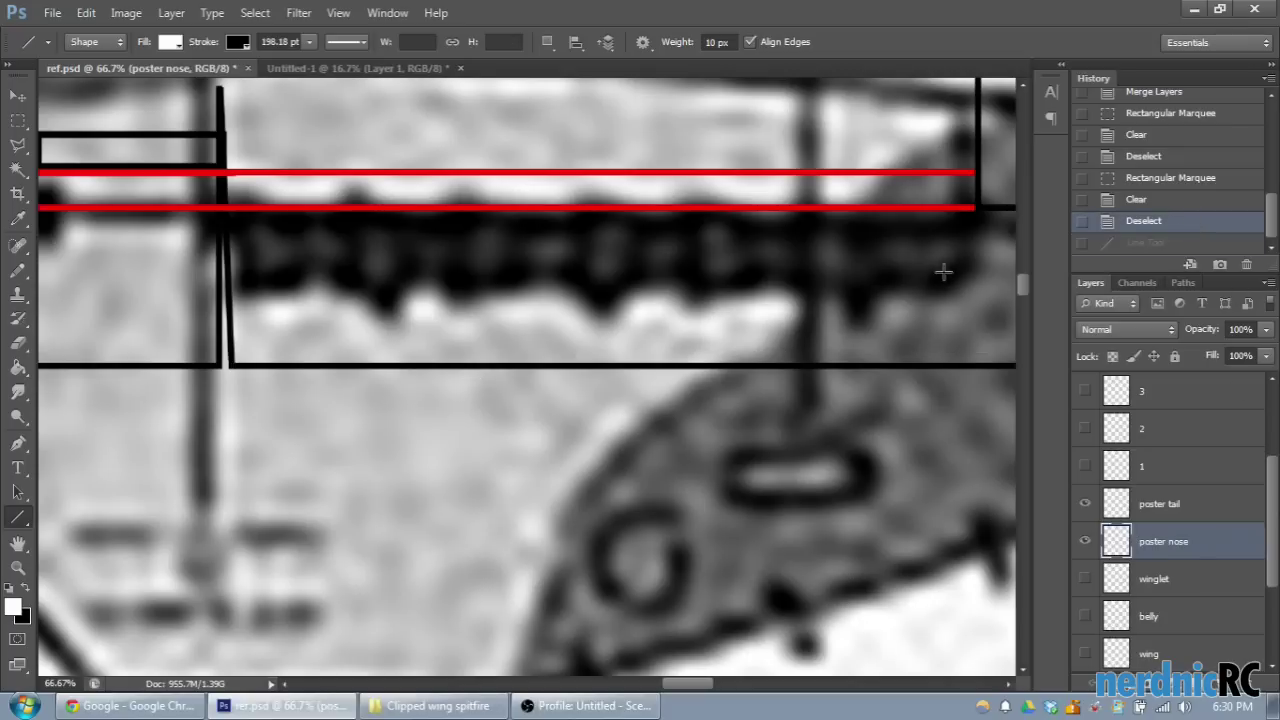
# Step: Move the poster nose outline up into the blank area between the two side-view drawings
pyautogui.hotkey('ctrl', '-')
pyautogui.hotkey('ctrl', '-')
pyautogui.hotkey('ctrl', '-')
pyautogui.hotkey('ctrl', '-')
pyautogui.hotkey('ctrl', '-')
pyautogui.hotkey('ctrl', '-')
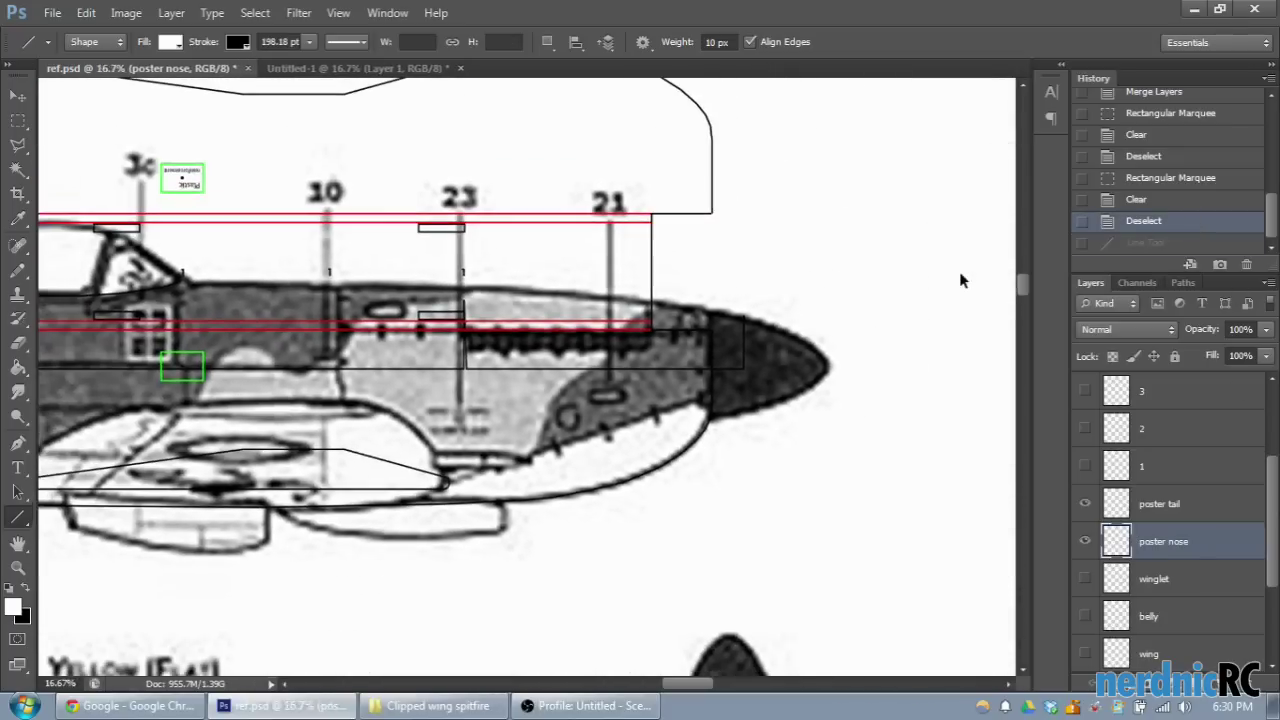
pyautogui.hscroll(-5, 692, 670)
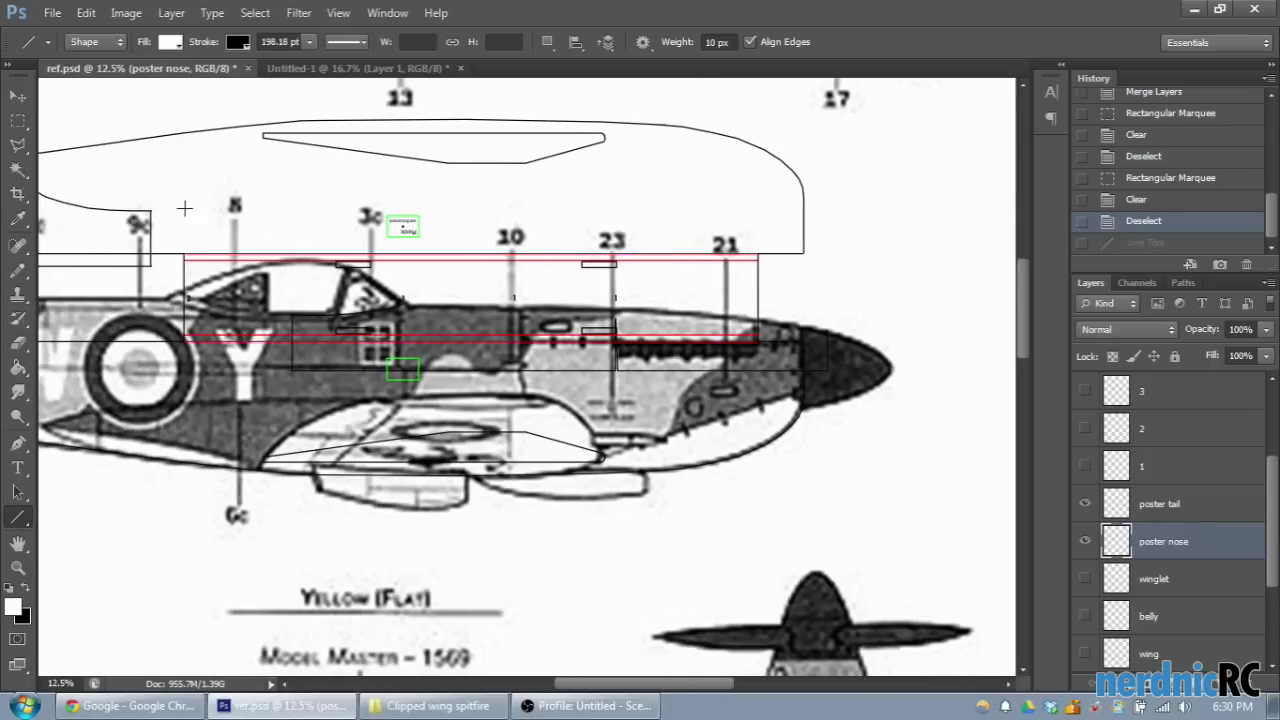
pyautogui.click(18, 95)
pyautogui.moveTo(455, 342); pyautogui.dragTo(476, 144)
pyautogui.scroll(1, 560, 247)
pyautogui.scroll(1, 476, 144)
# Step: Move the poster tail outline up beside the nose outline so their adjoining ends overlap in a narrow strip
pyautogui.moveTo(666, 684); pyautogui.dragTo(594, 676)
pyautogui.click(1200, 505)
pyautogui.moveTo(390, 300); pyautogui.dragTo(396, 144)
pyautogui.scroll(1, 590, 452)
pyautogui.moveTo(658, 684); pyautogui.dragTo(638, 684)
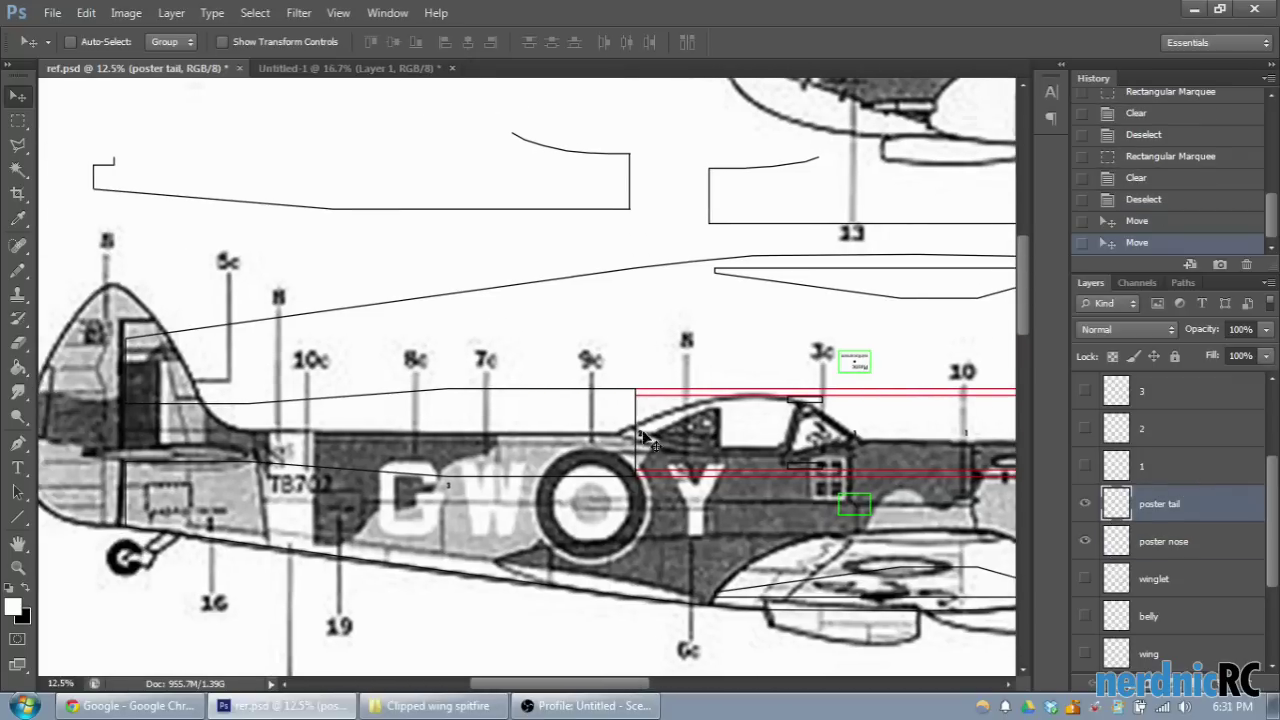
pyautogui.moveTo(630, 192); pyautogui.dragTo(641, 189)
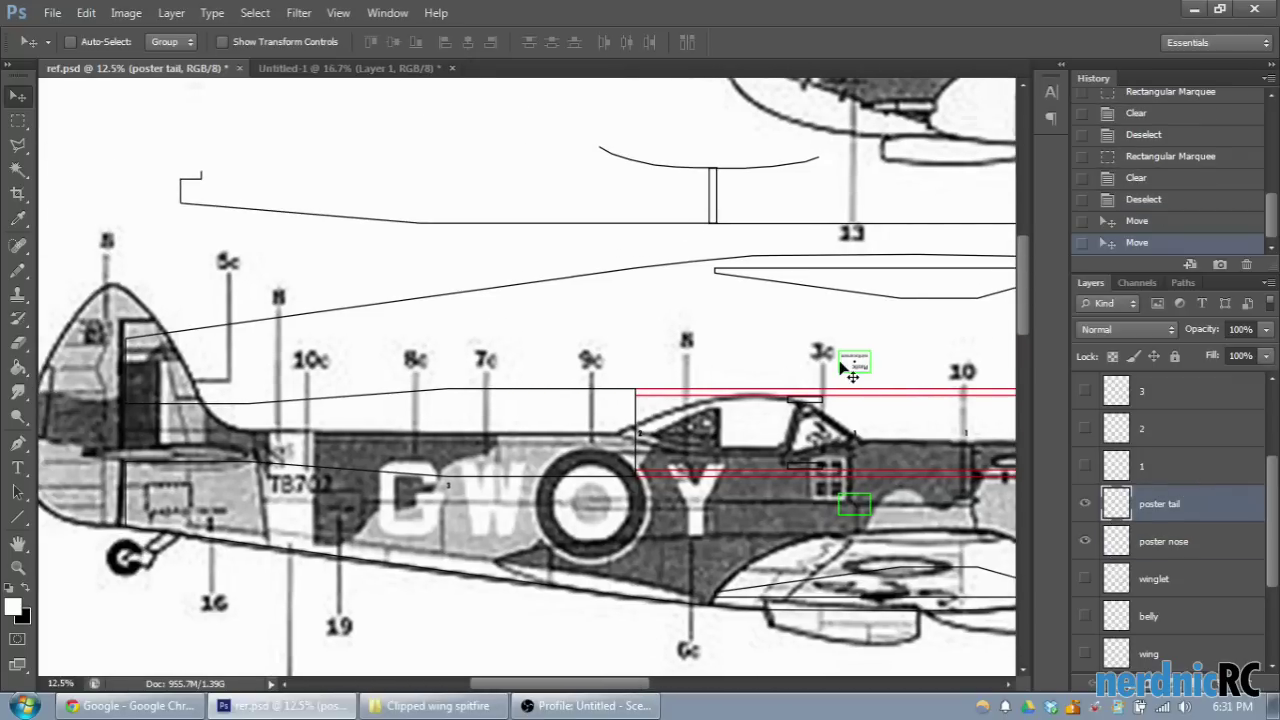
# Step: Look over the repositioned poster pieces on the whole sheet and save the ref.psd file
pyautogui.scroll(3, 592, 333)
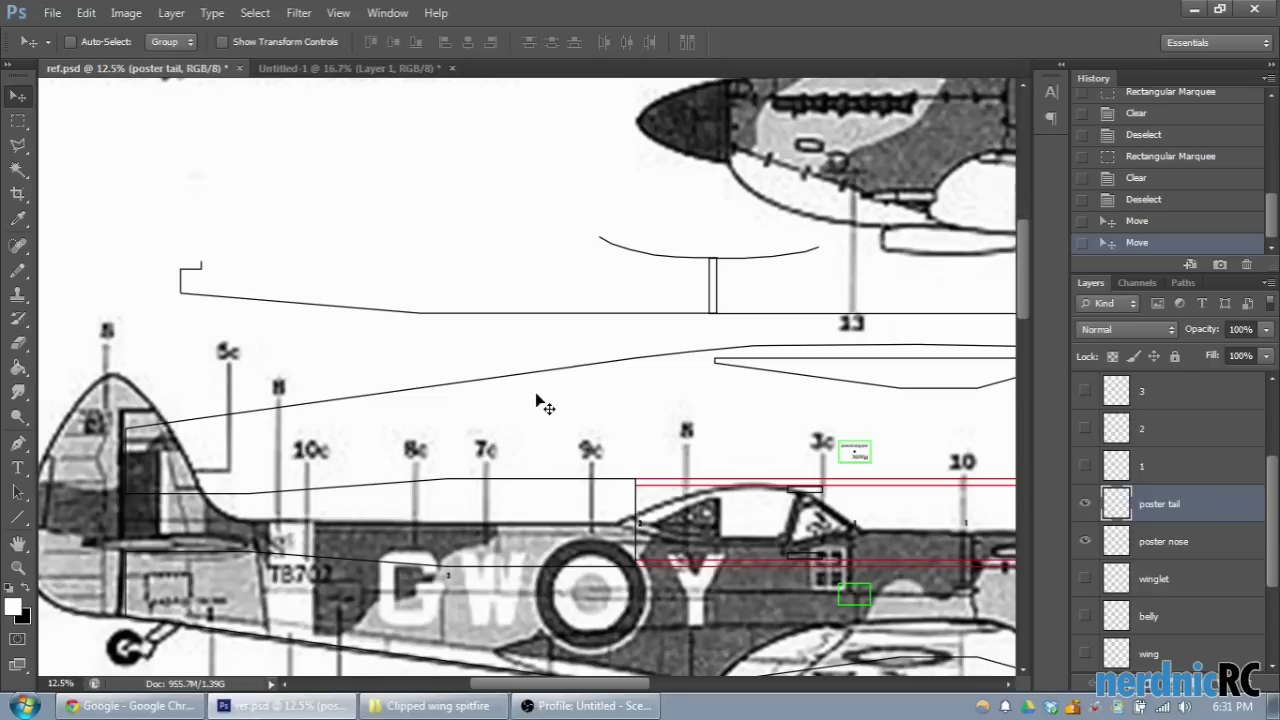
pyautogui.moveTo(565, 683); pyautogui.dragTo(632, 638)
pyautogui.scroll(-5, 632, 638)
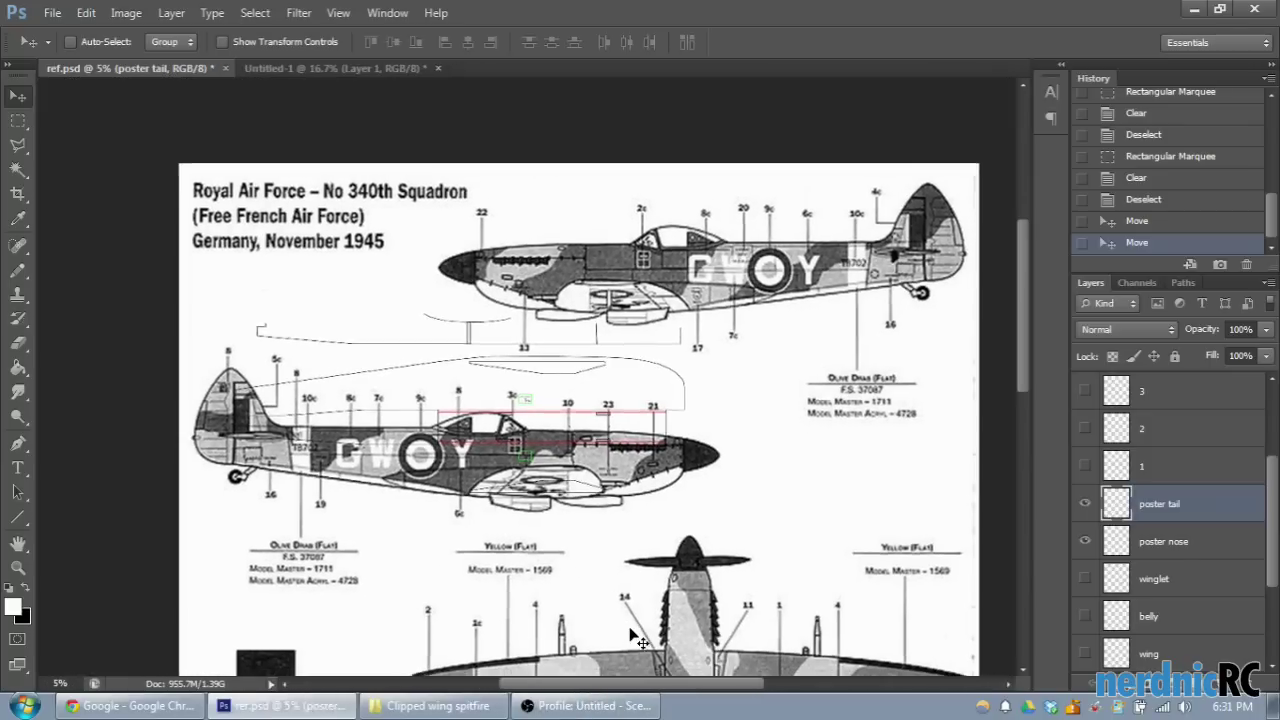
pyautogui.scroll(-1, 560, 497)
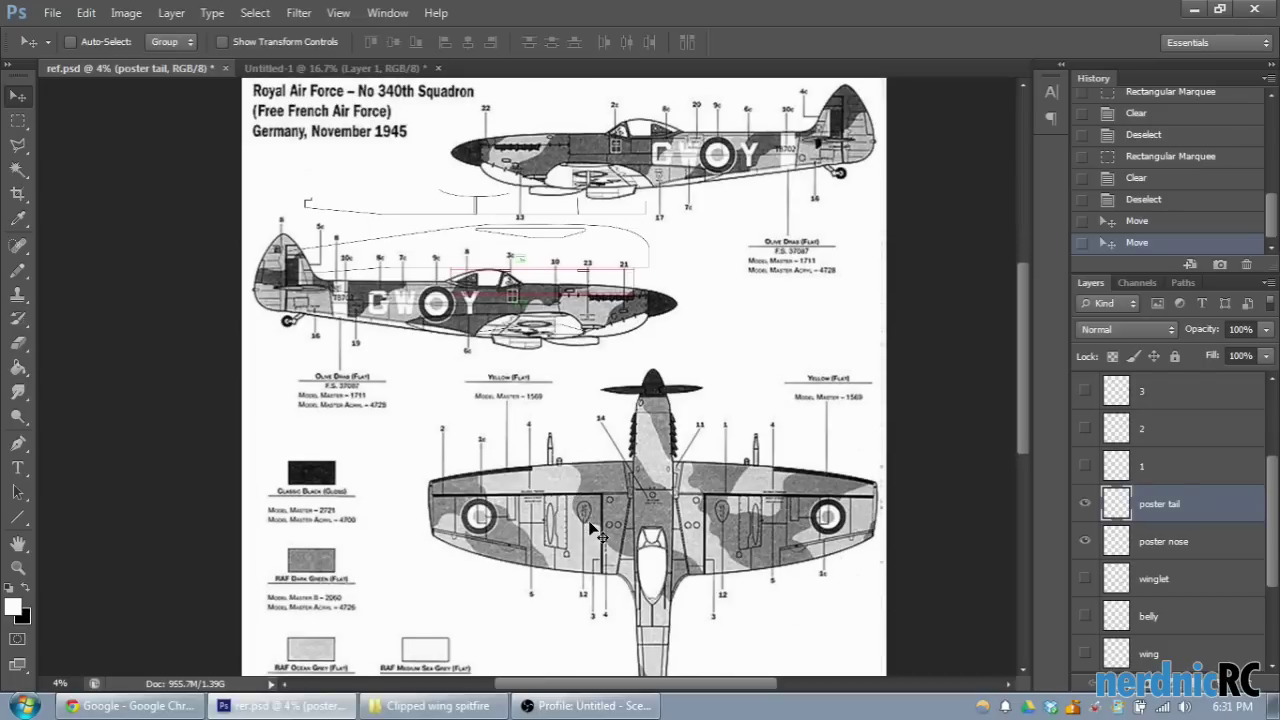
pyautogui.scroll(2, 673, 492)
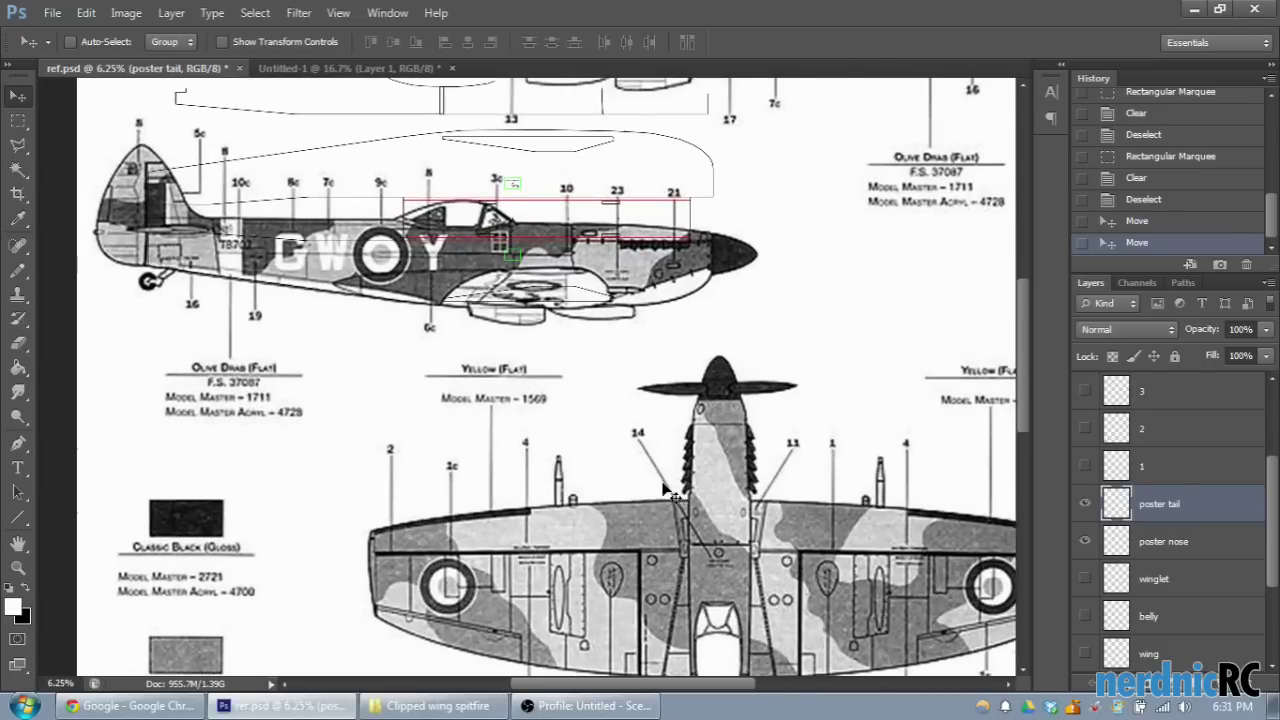
pyautogui.scroll(2, 600, 320)
pyautogui.click(52, 12)
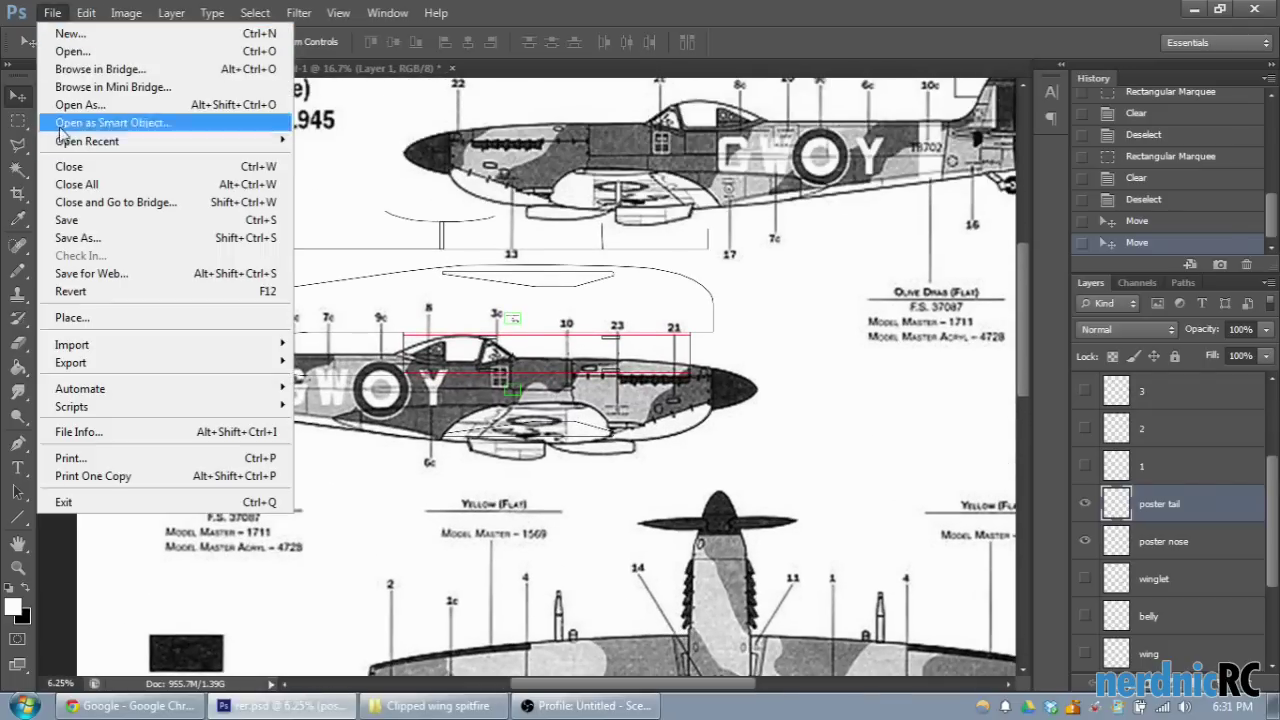
pyautogui.click(62, 245)
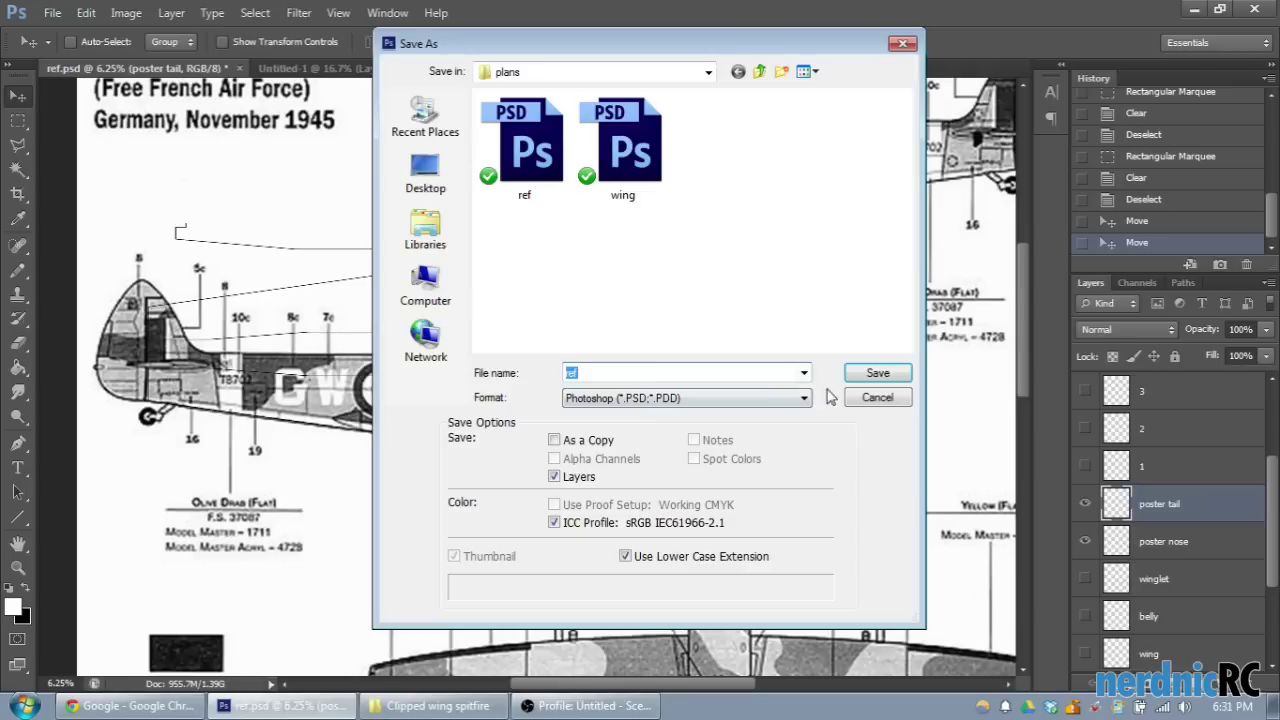
pyautogui.click(867, 400)
pyautogui.click(52, 12)
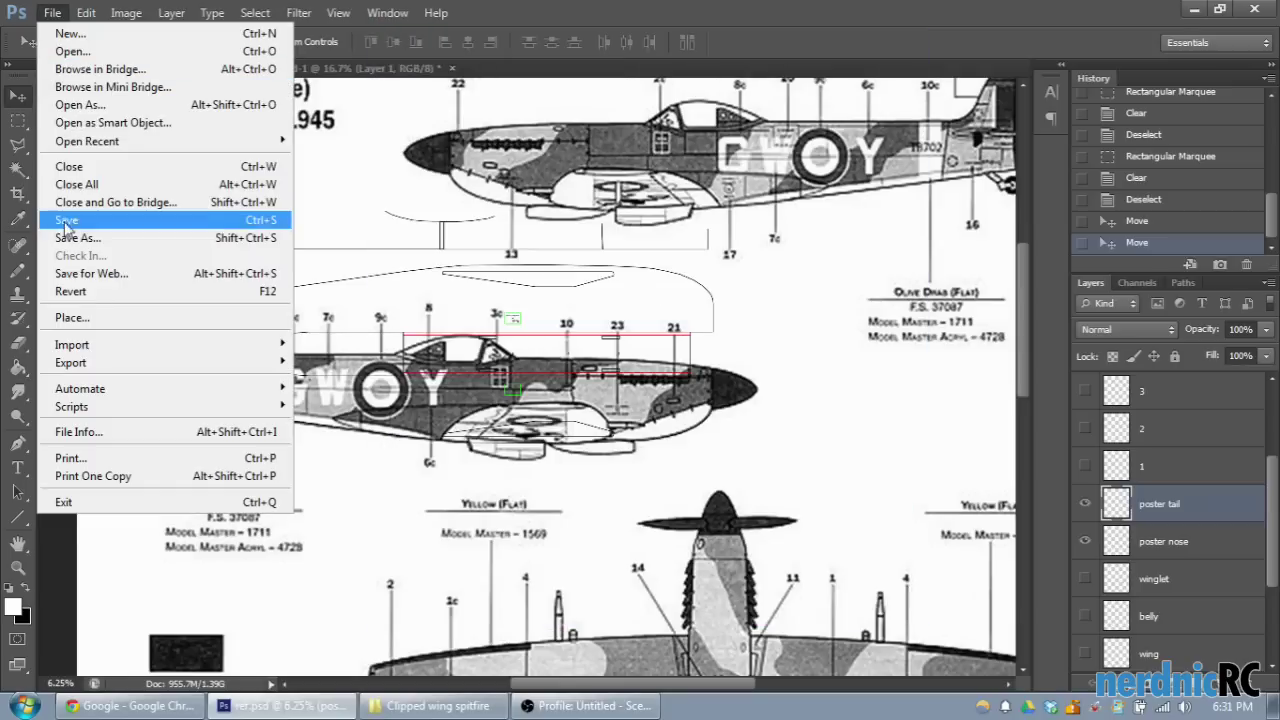
pyautogui.click(72, 221)
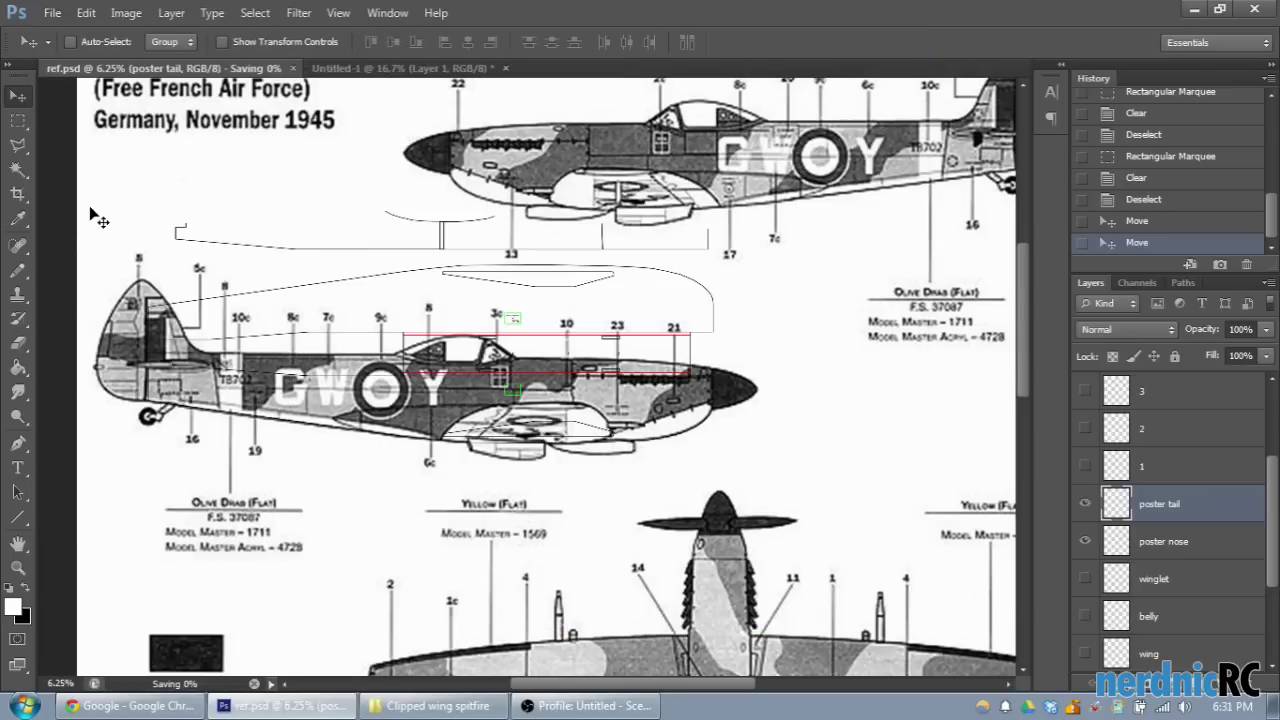